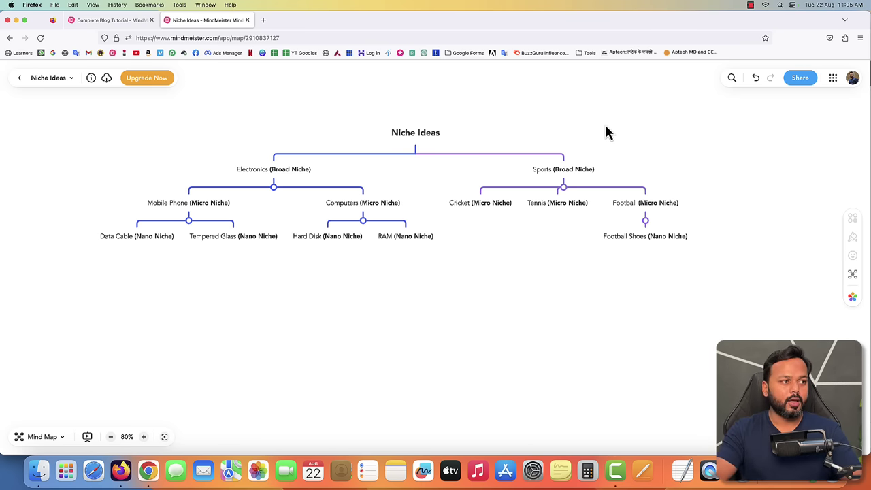
Step: Load Google's home page in a new tab, glance at the Complete Blog Tutorial map, then return
left_click(264, 20)
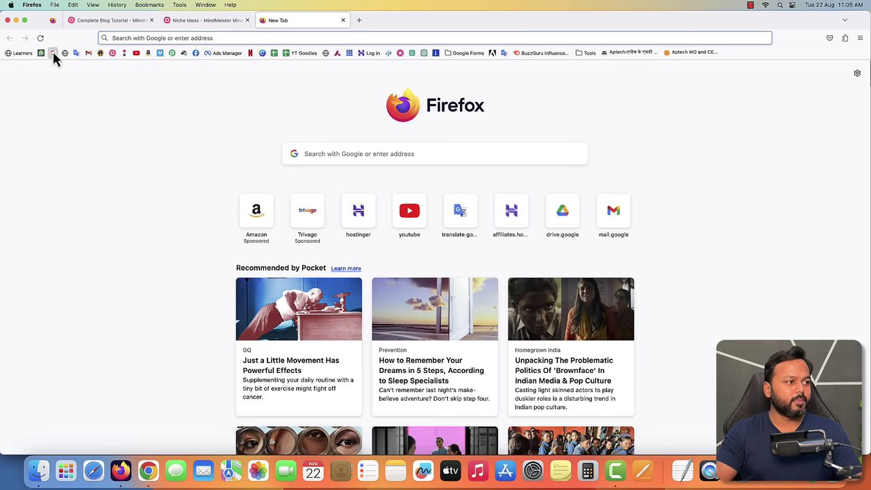
left_click(54, 55)
left_click(117, 23)
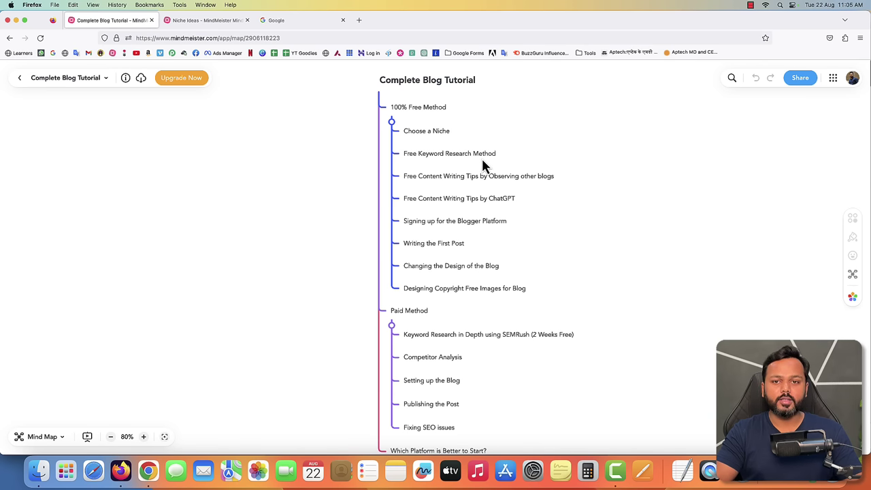
left_click(297, 22)
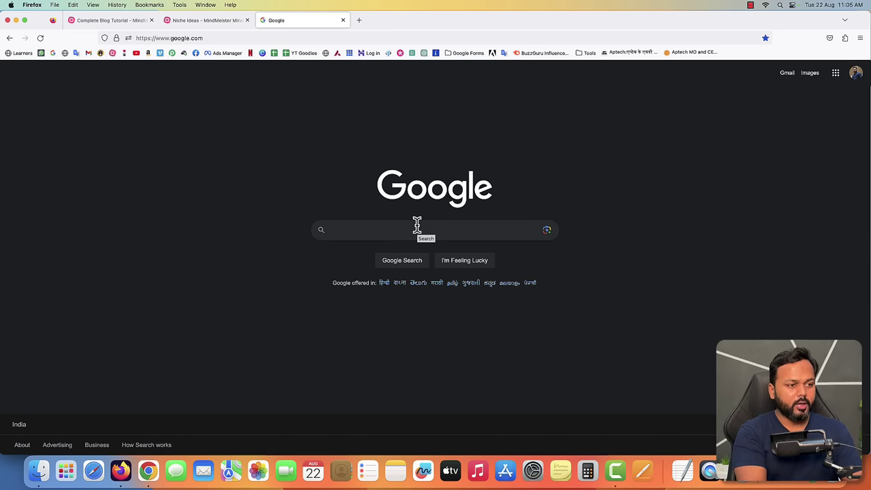
Step: Search Google for 'google trends', block the permission prompt, and open the Google Trends site
type("gogo")
key("BackSpace")
key("BackSpace")
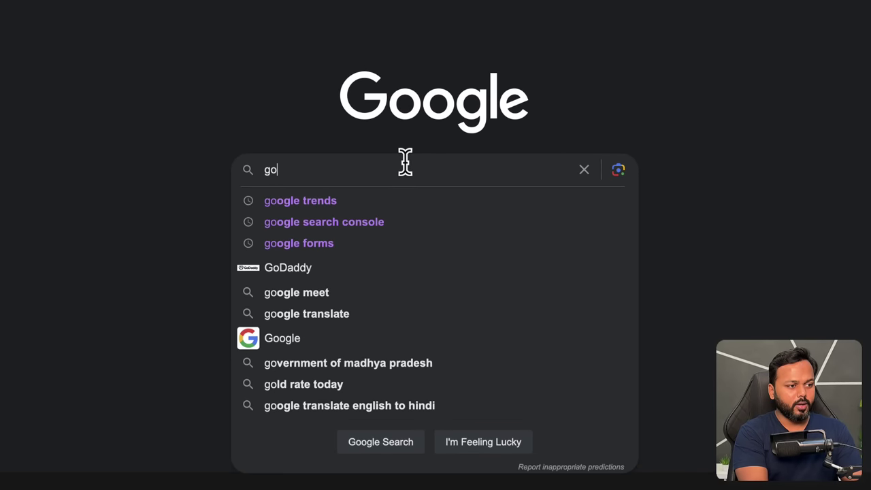
type("o")
key("Down")
key("Return")
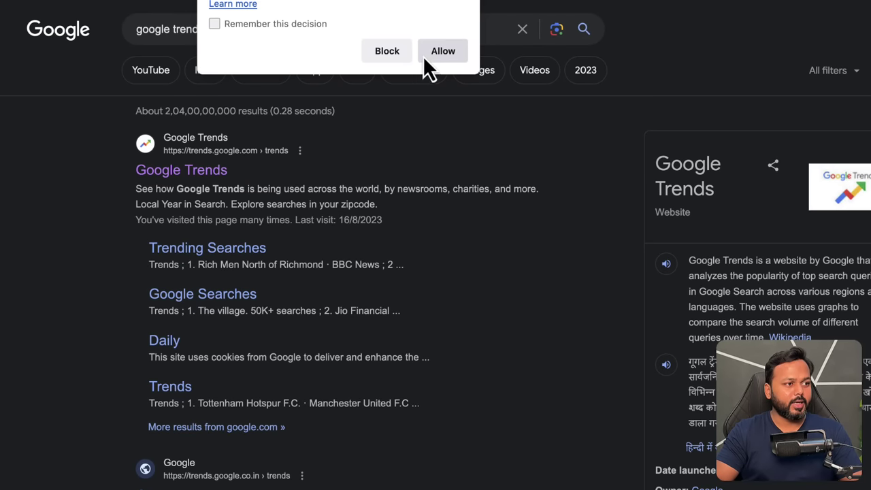
left_click(380, 55)
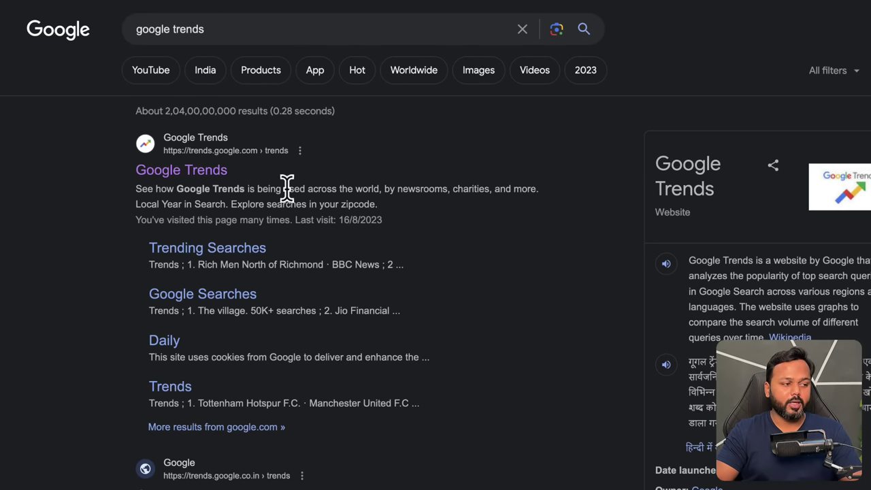
left_click(211, 174)
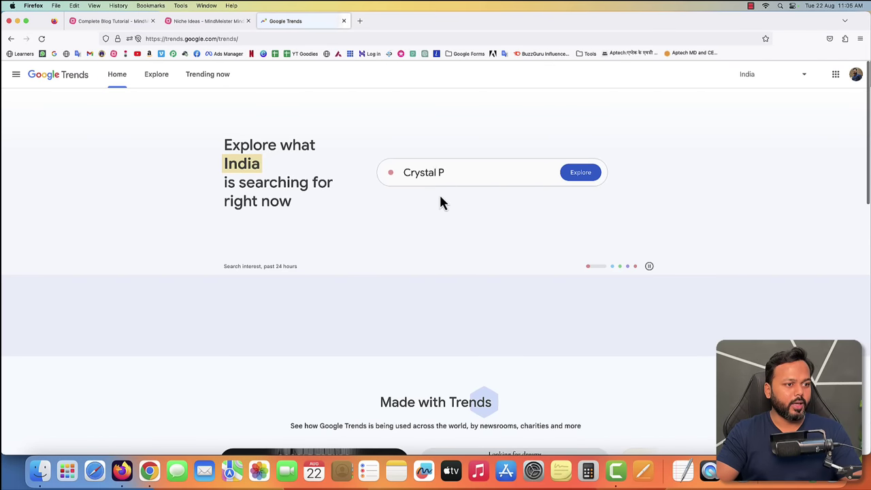
Step: Explore search interest for 'apk' in Google Trends, leaving the search type unchanged
left_click(431, 172)
key("BackSpace")
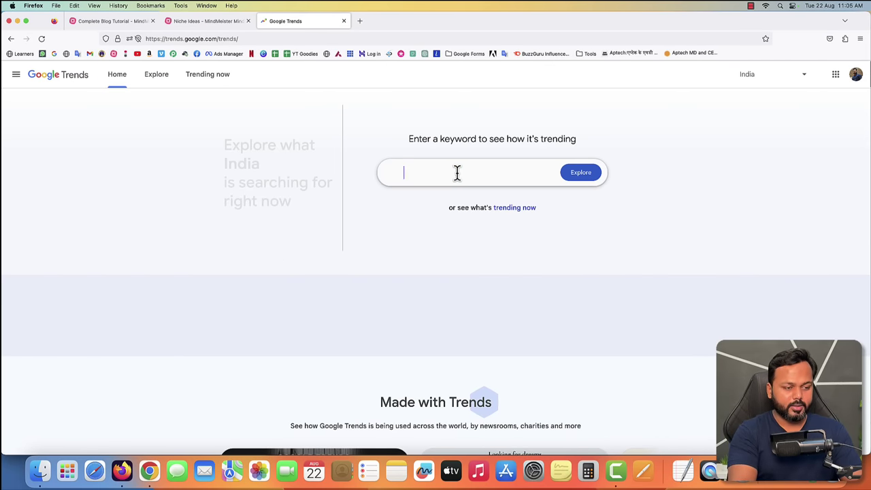
type("a")
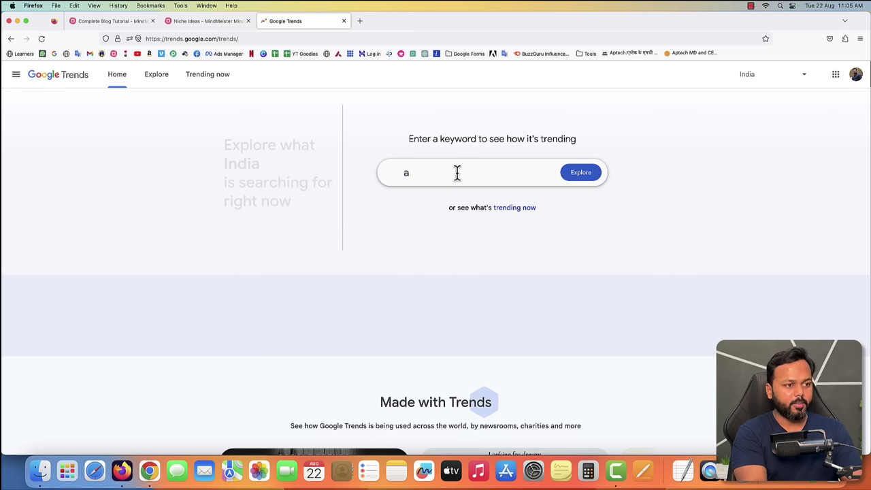
type("pk")
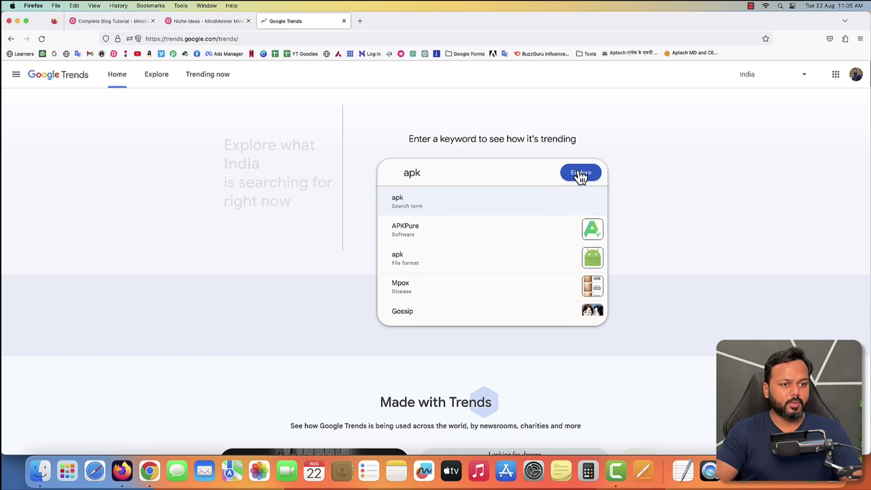
left_click(580, 174)
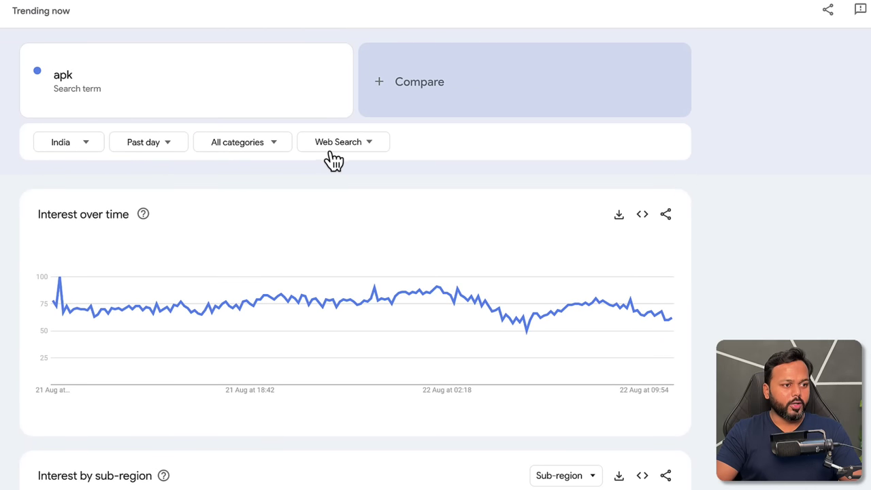
left_click(327, 147)
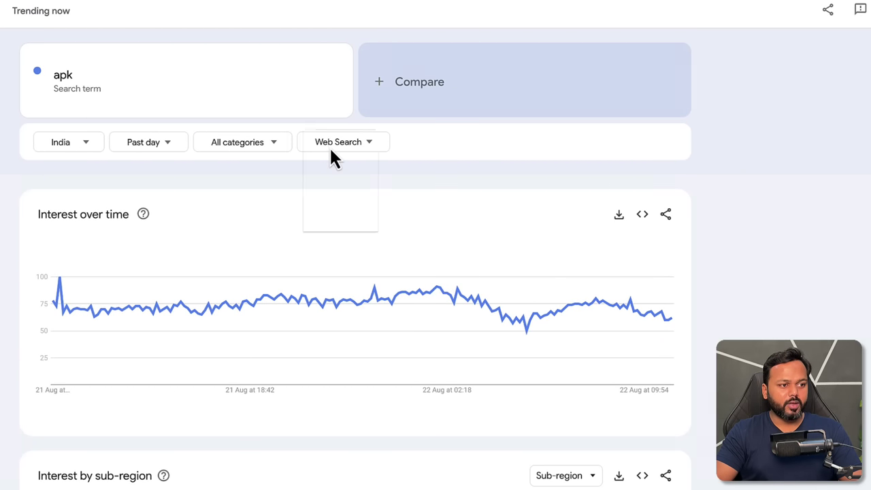
left_click(424, 145)
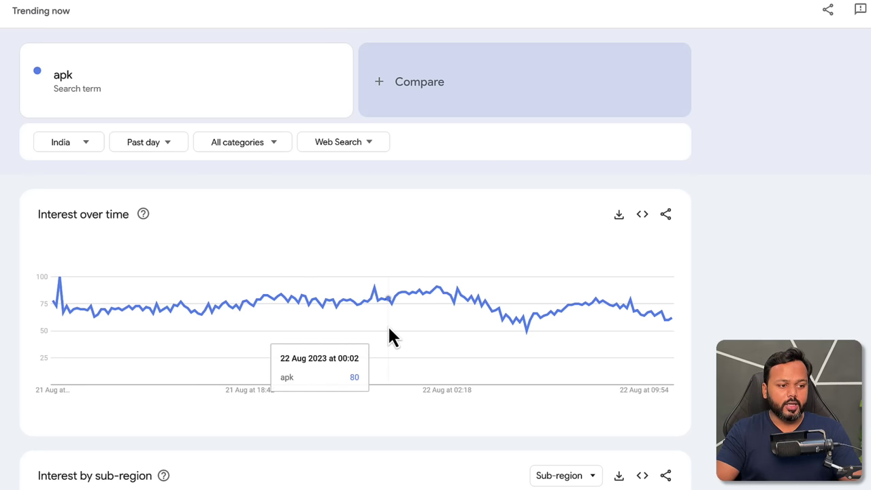
Step: Open the rising related query 'torrdroid apk' from the Related queries list
scroll(381, 340, "down", 5)
scroll(347, 397, "down", 4)
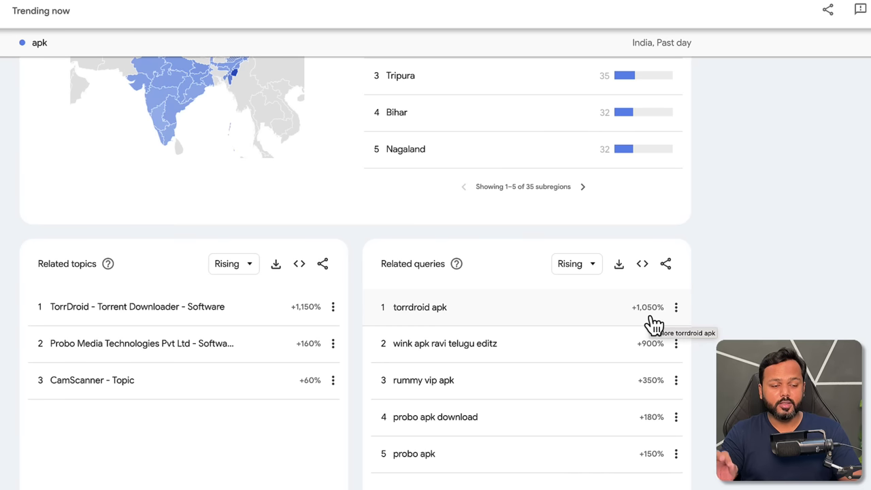
left_click(418, 313)
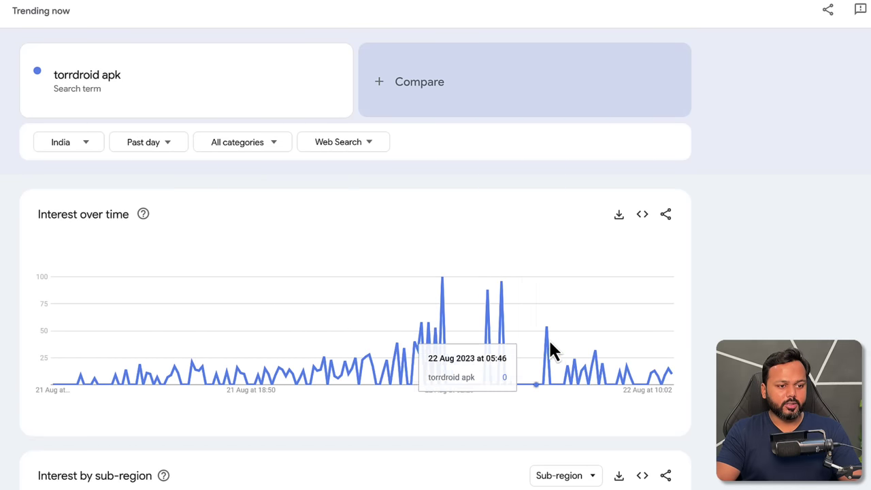
Step: Copy the 'torrdroid apk' search term from the Trends search box
left_click(114, 77)
right_click(87, 79)
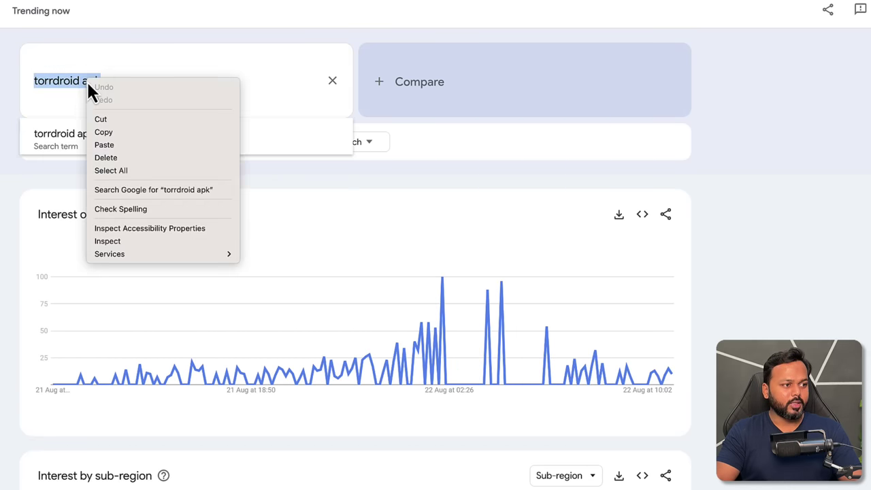
left_click(114, 132)
key("Escape")
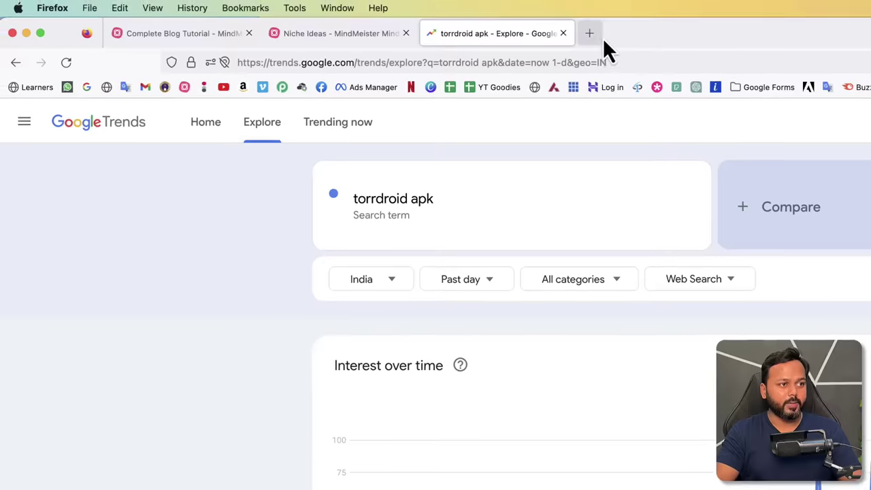
left_click(591, 34)
Step: Go to ahrefs.com/keyword-generator and paste 'torrdroid apk' into the keyword field
type("ahrefs.com/")
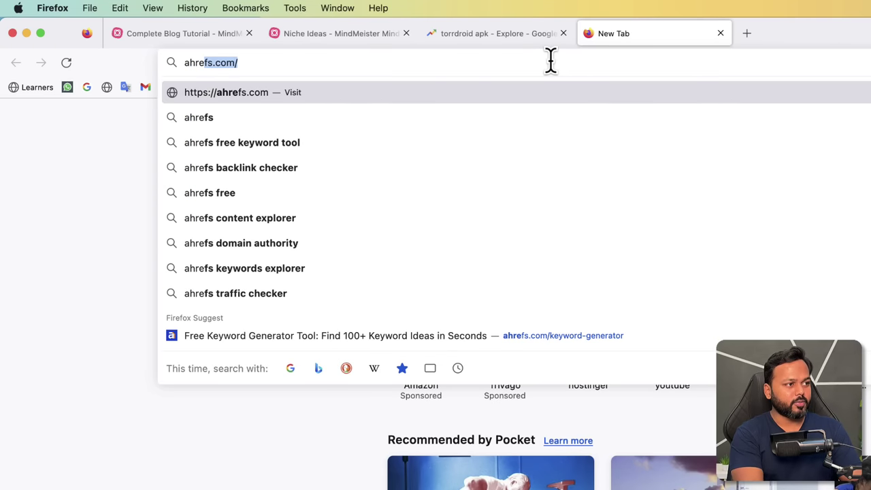
key("Right")
type("k")
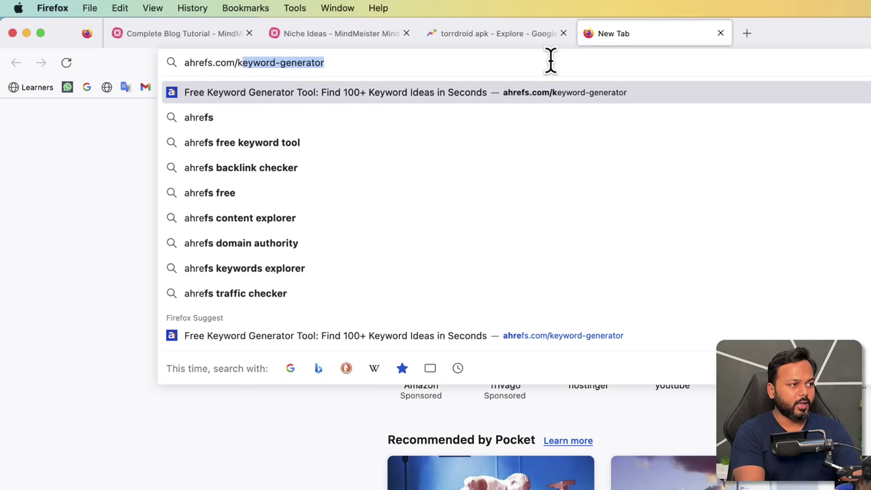
key("Right")
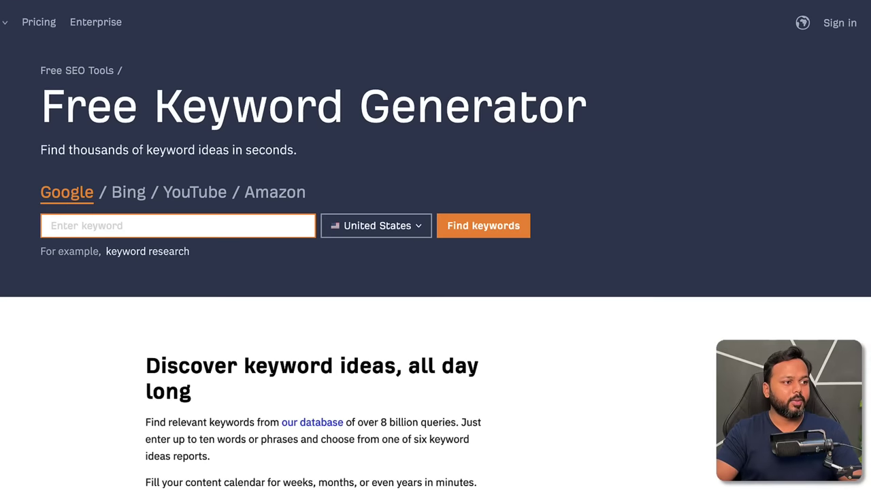
left_click_drag(38, 112, 590, 116)
left_click(192, 225)
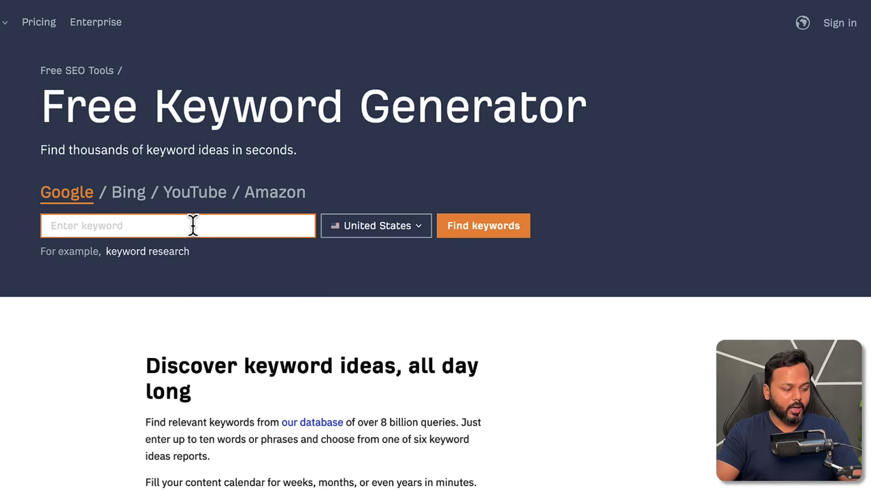
key("ctrl+v")
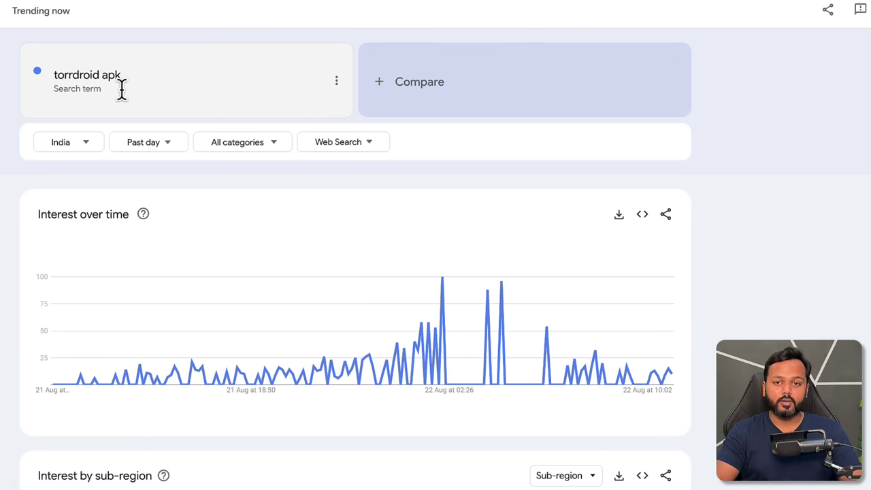
left_click(88, 149)
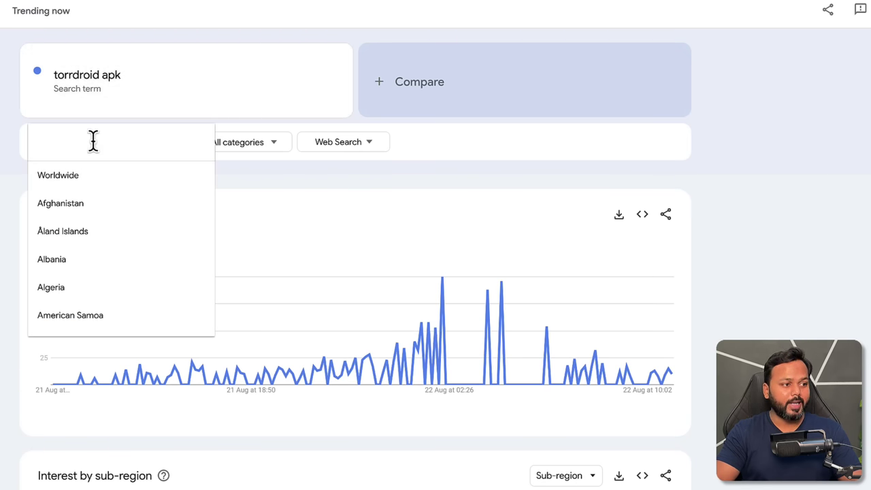
left_click(457, 180)
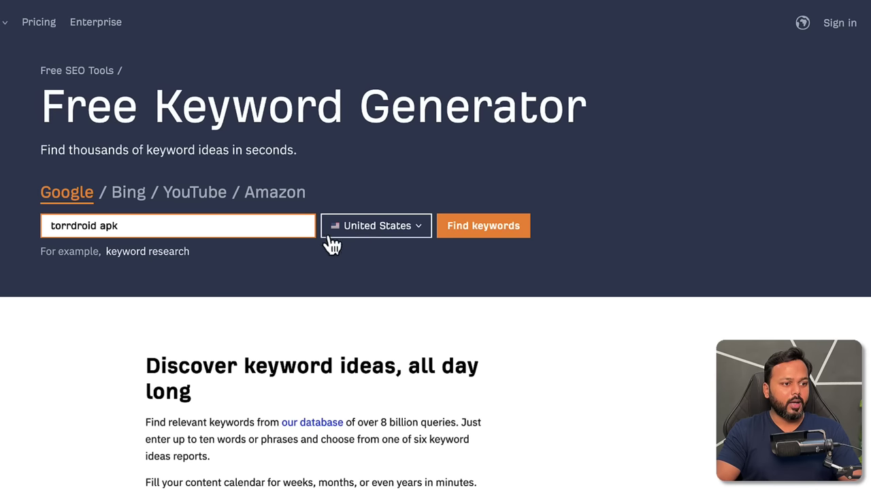
Step: Set the country to India and find keywords for 'torrdroid apk', passing the human verification
left_click(366, 232)
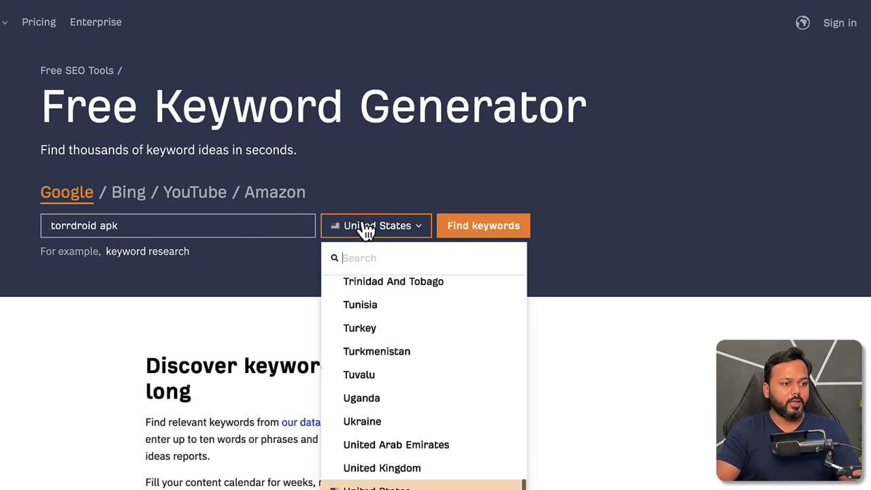
type("indi")
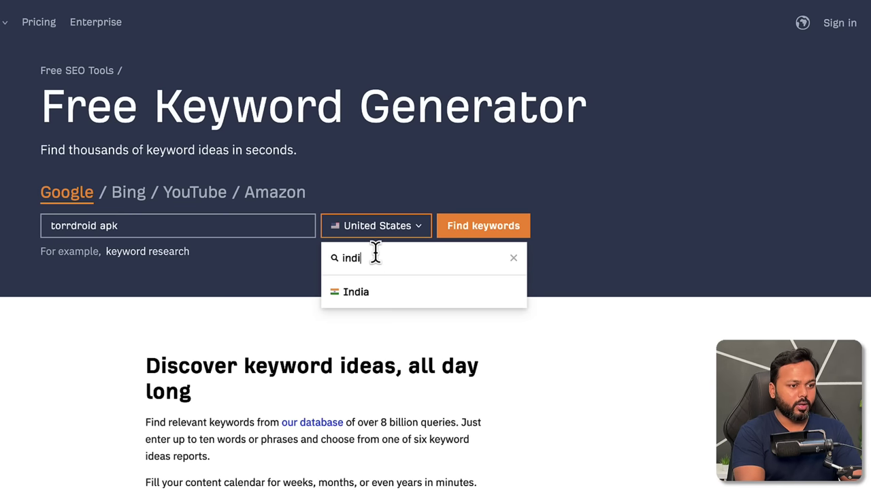
left_click(360, 298)
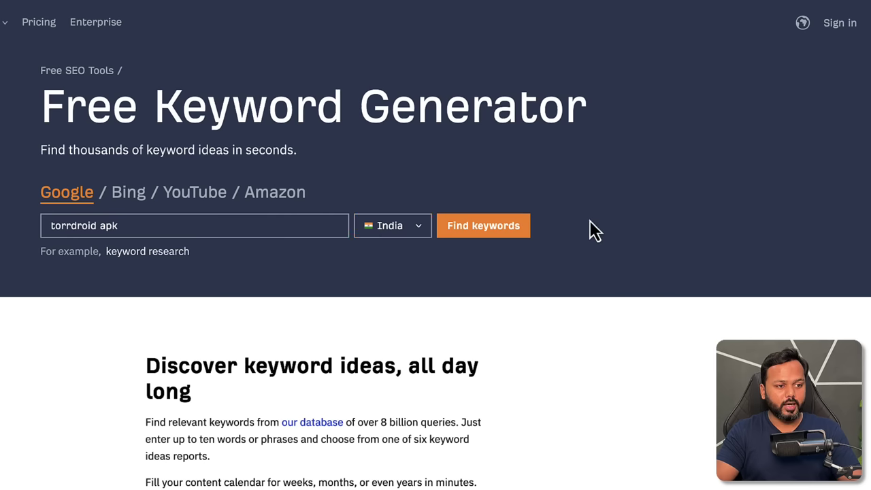
left_click(461, 235)
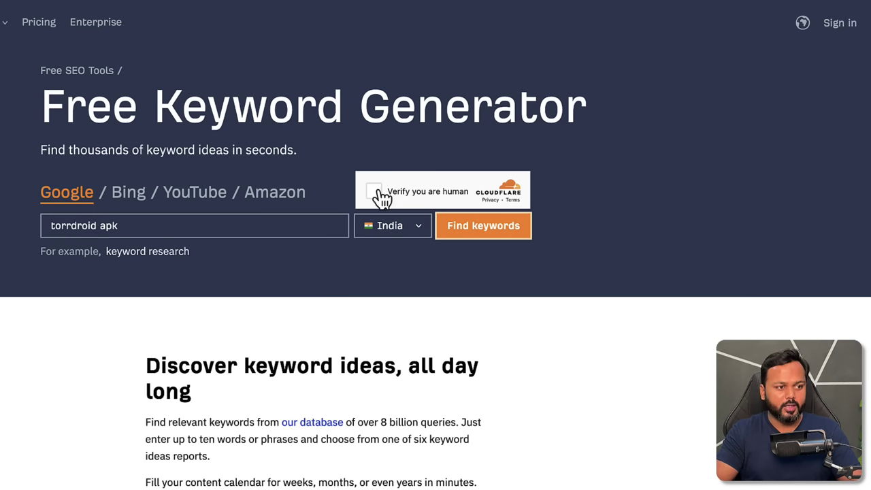
left_click(375, 191)
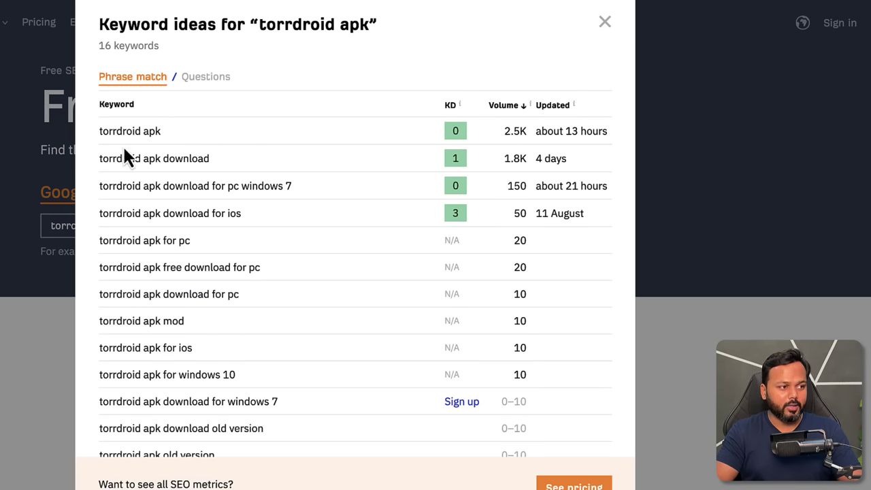
Step: Copy the top keyword 'torrdroid apk' (2.5K volume, KD 0) and return to the Complete Blog Tutorial map
left_click_drag(99, 131, 161, 132)
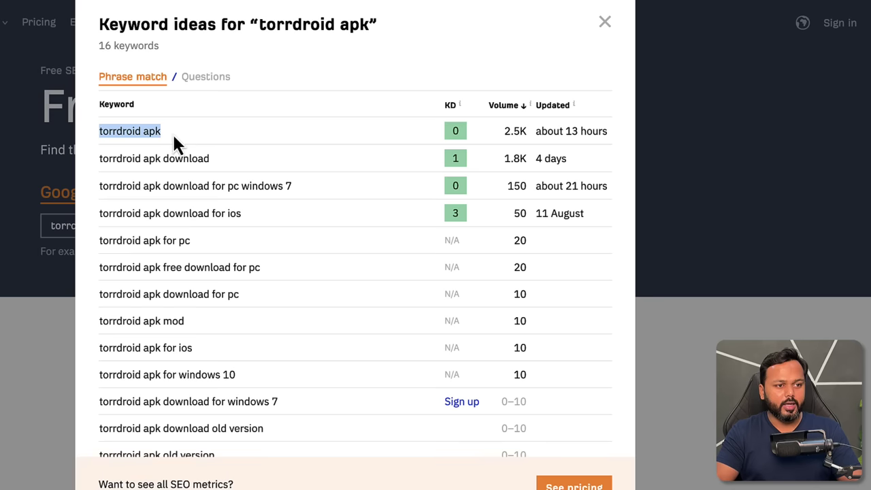
left_click_drag(504, 131, 515, 131)
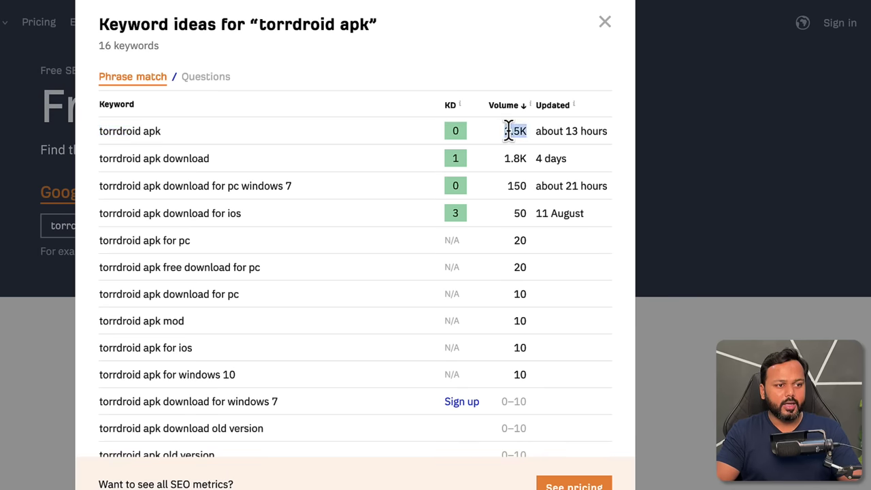
double_click(457, 130)
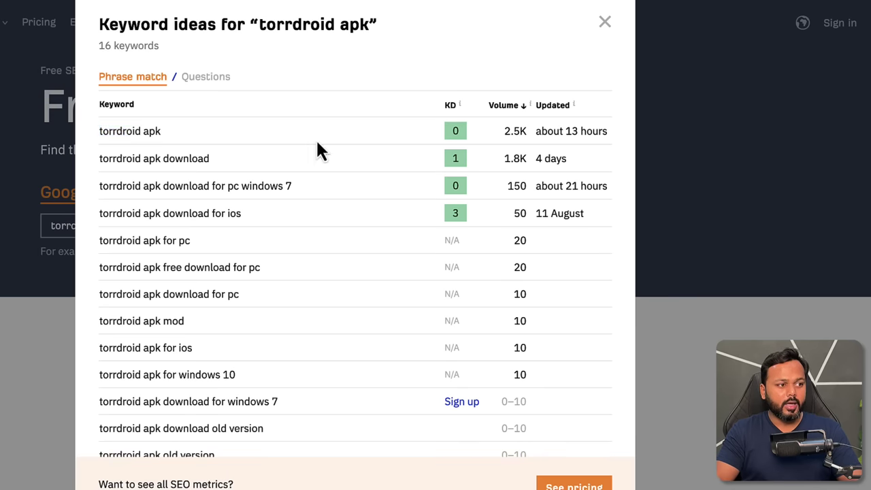
left_click_drag(99, 130, 162, 135)
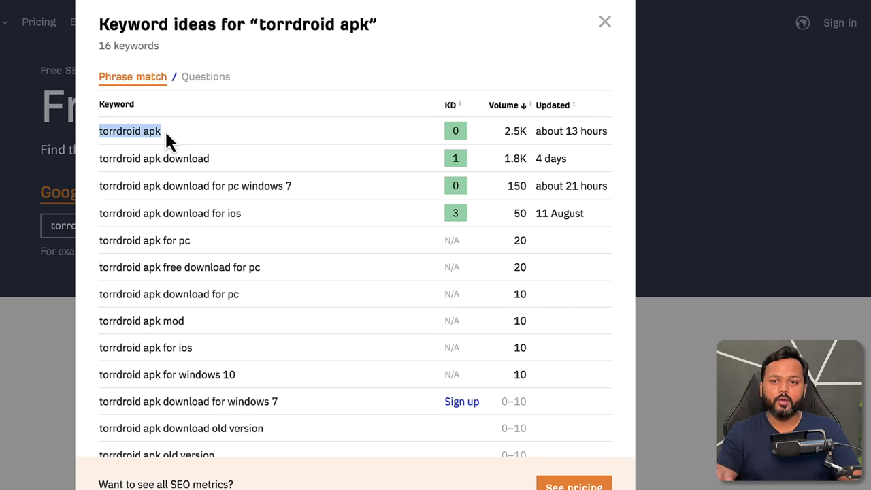
right_click(120, 133)
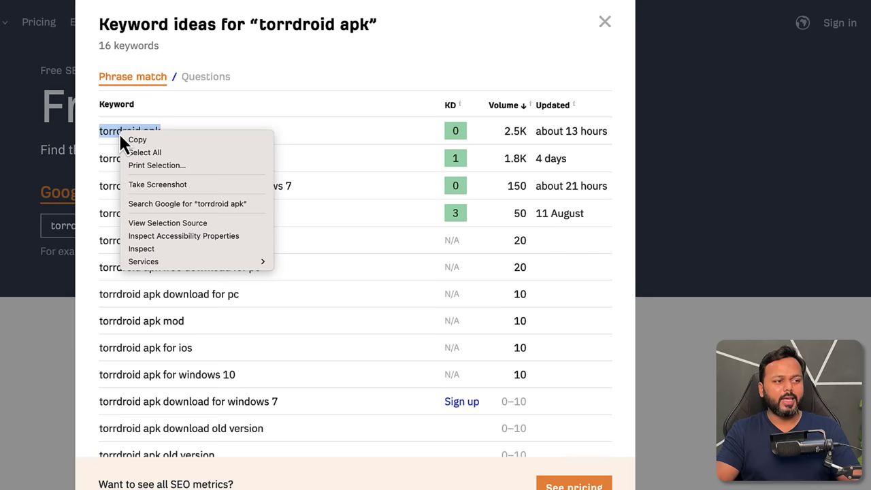
left_click(175, 141)
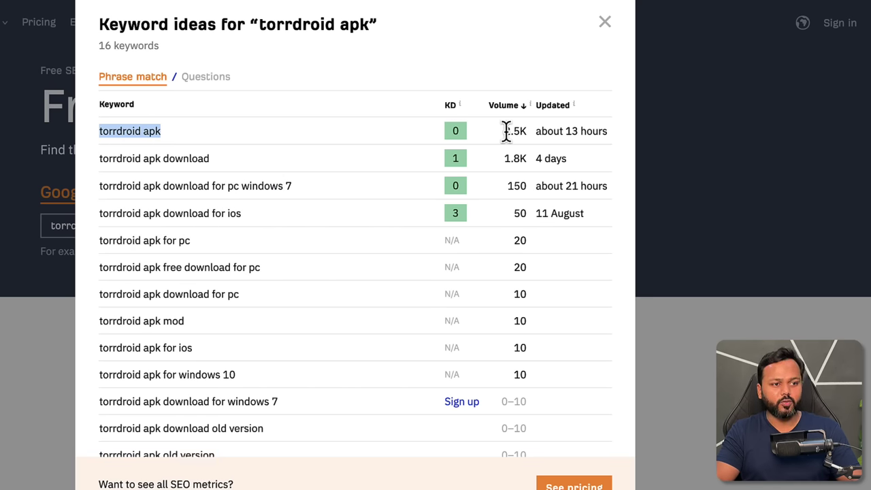
left_click_drag(507, 131, 529, 136)
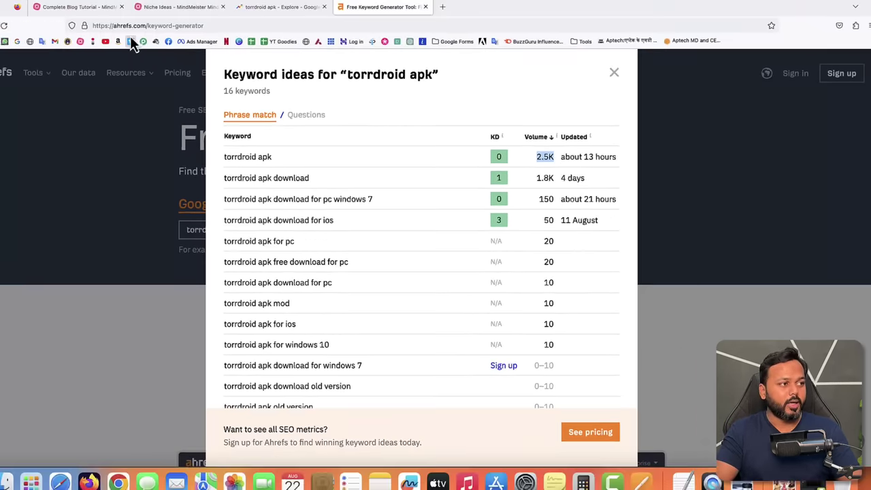
left_click(109, 23)
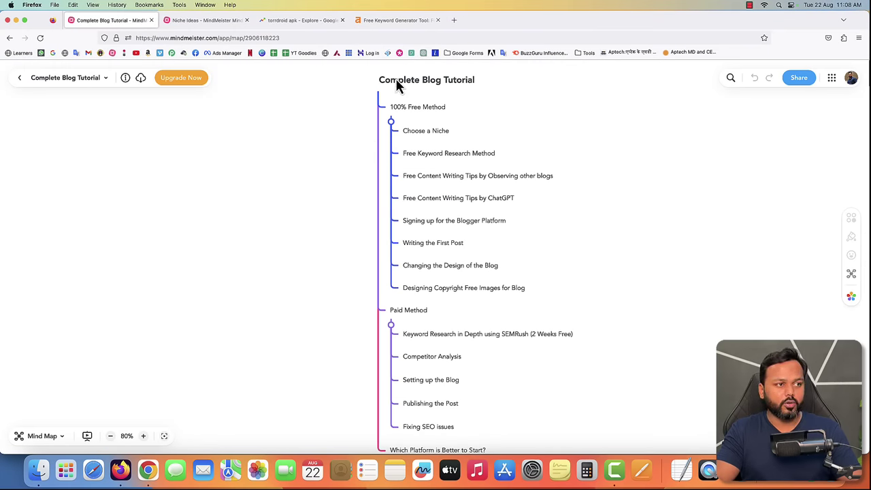
Step: Search Google for 'torrdroid apk' and open the Google Play and Download.it results in new tabs
left_click(454, 19)
left_click(54, 53)
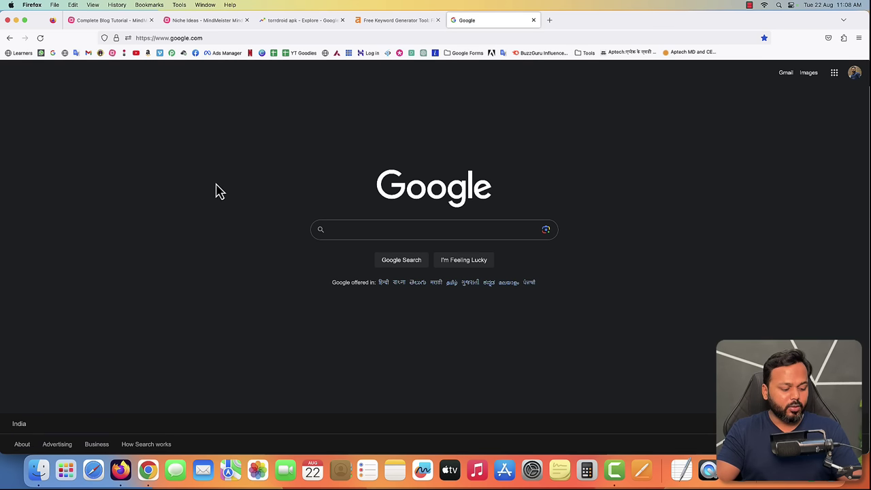
key("super+v")
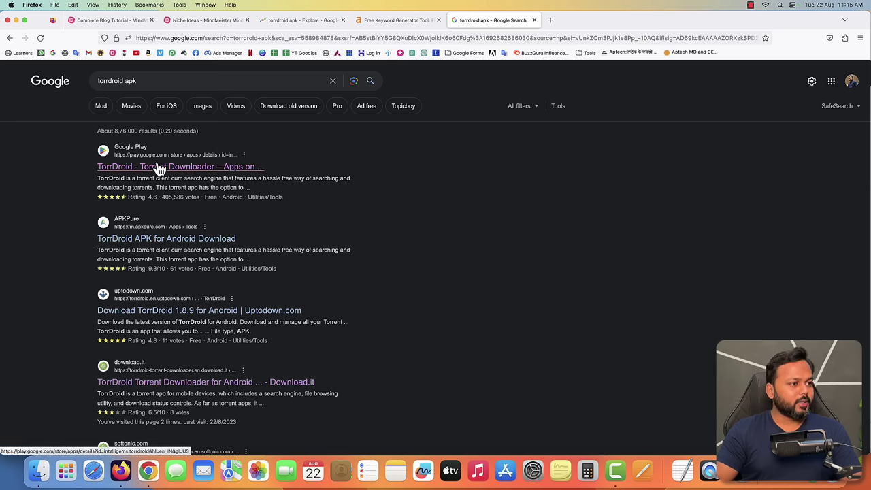
right_click(144, 169)
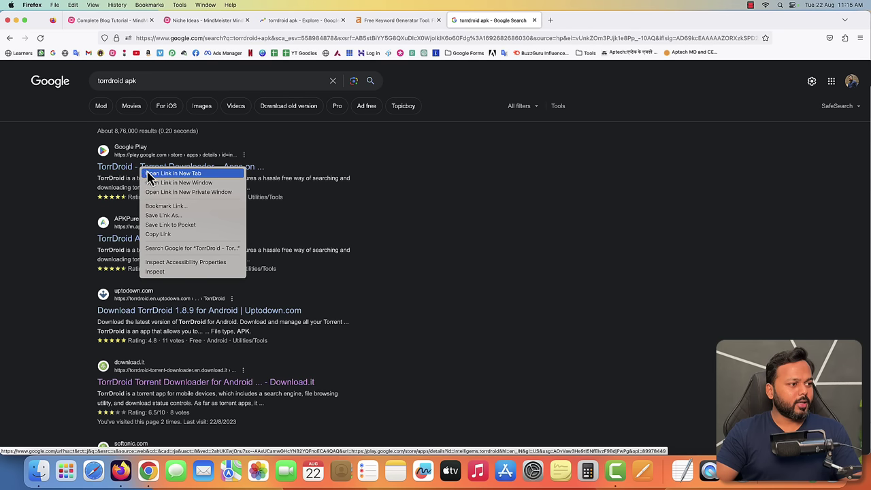
left_click(153, 173)
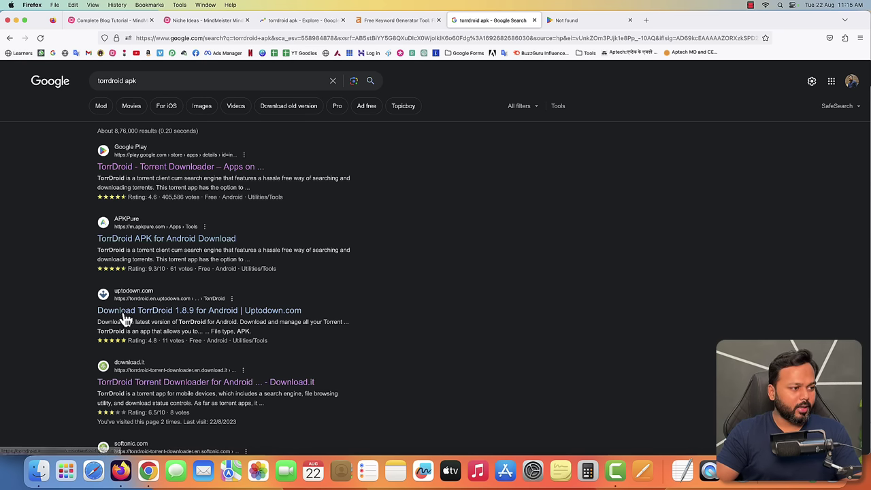
scroll(143, 300, "down", 5)
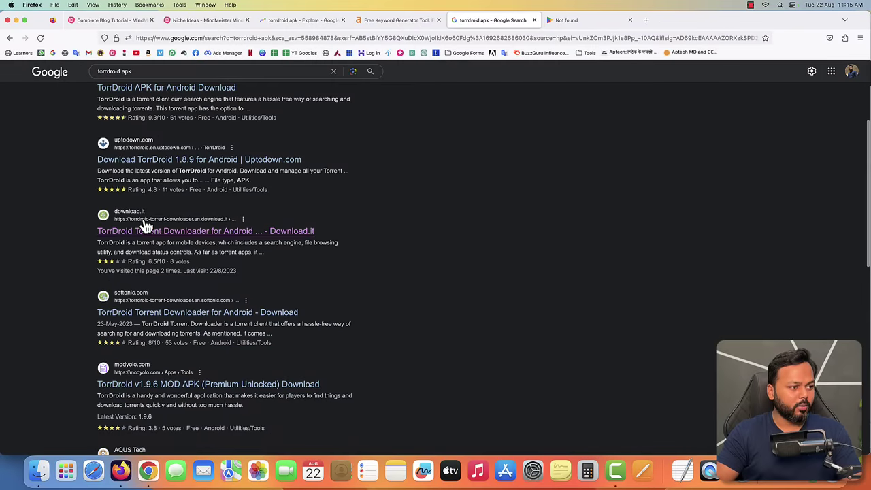
right_click(190, 235)
left_click(191, 237)
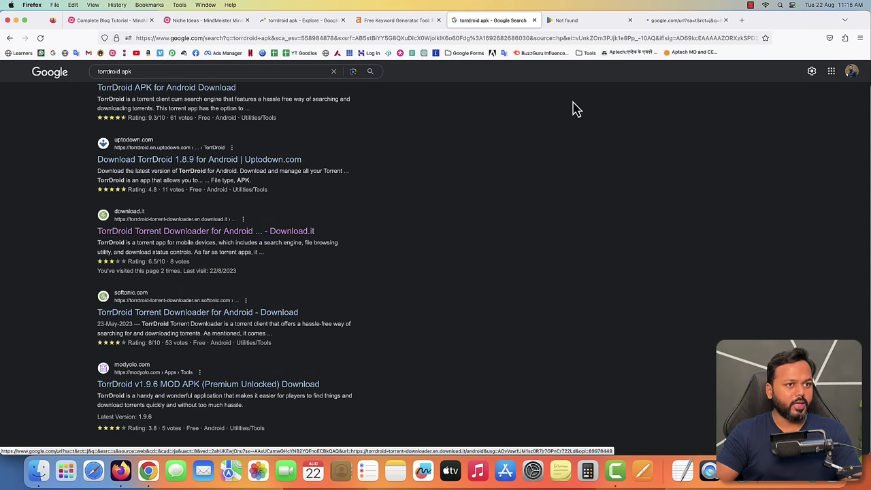
Step: Check the Google Play result, which turns out to be a not-found page
left_click(583, 21)
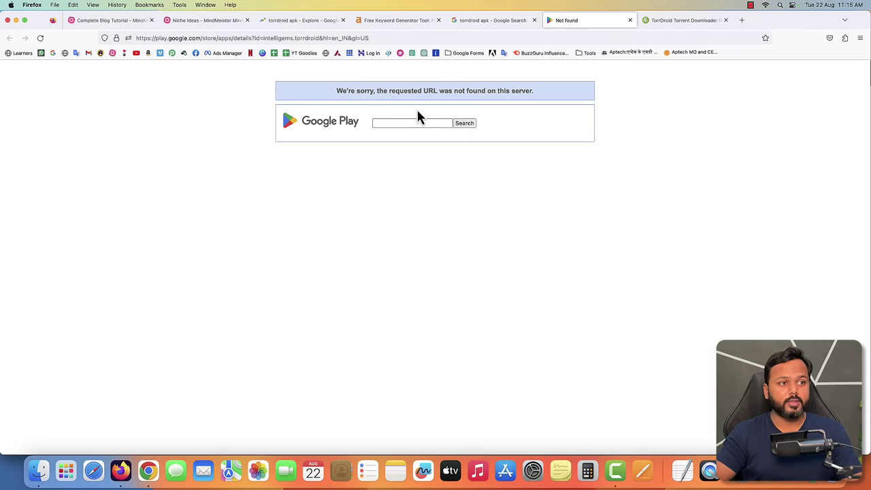
left_click(492, 22)
scroll(257, 148, "up", 5)
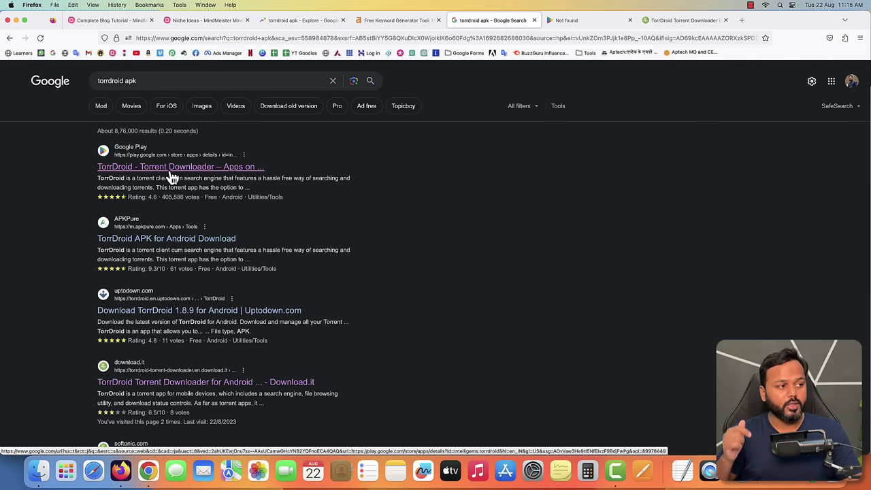
left_click(573, 24)
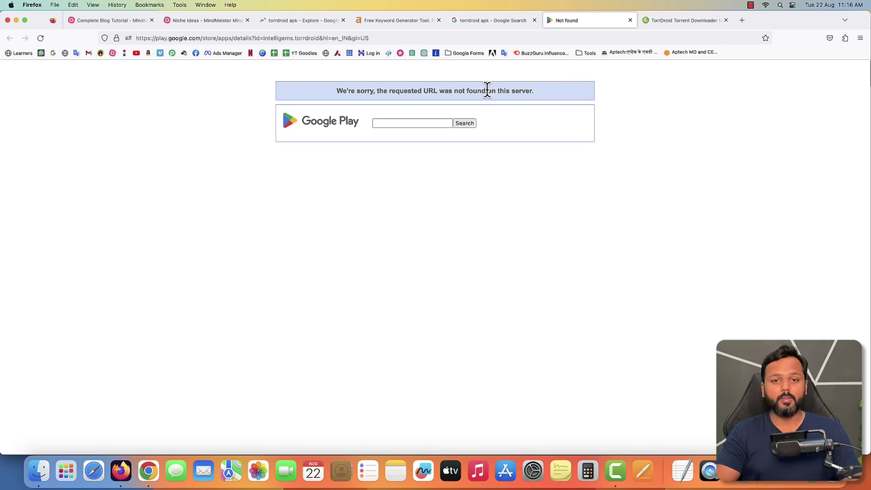
Step: Review the Download.it TorrDroid Torrent Downloader page, noting its vote rating and version 1.8.9
left_click(684, 20)
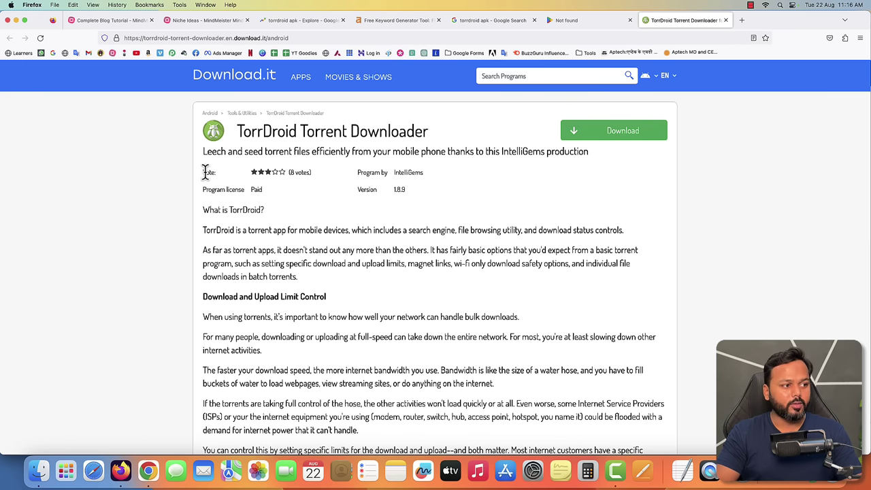
left_click_drag(205, 173, 251, 194)
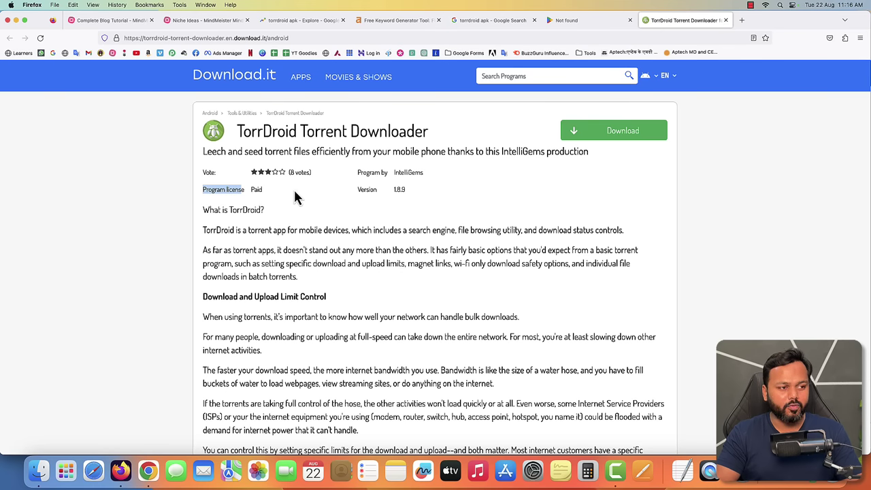
double_click(399, 190)
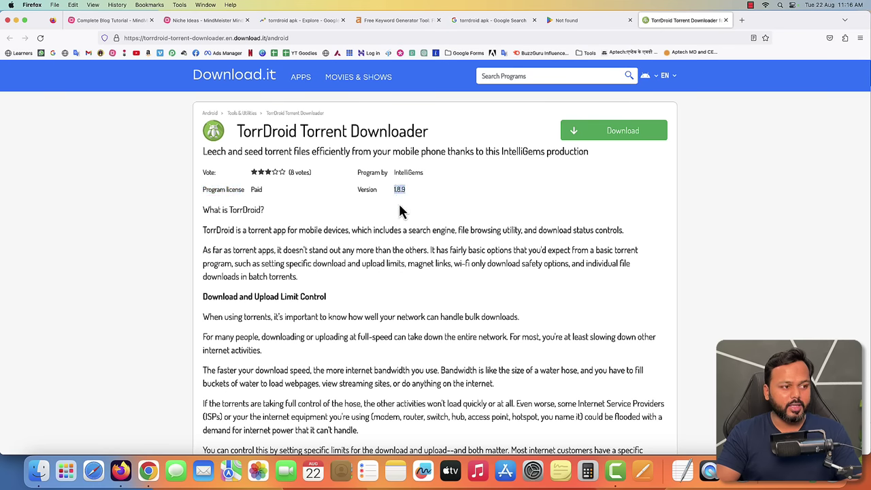
scroll(252, 263, "down", 10)
scroll(251, 259, "down", 5)
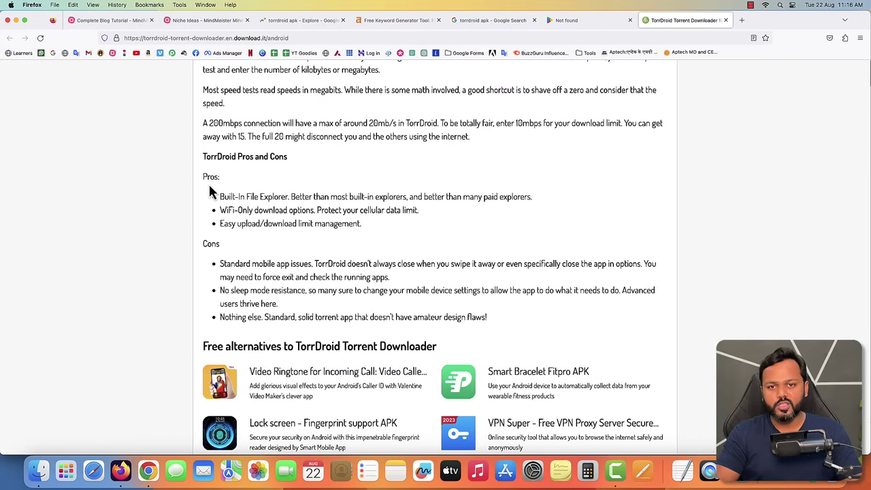
scroll(337, 260, "up", 15)
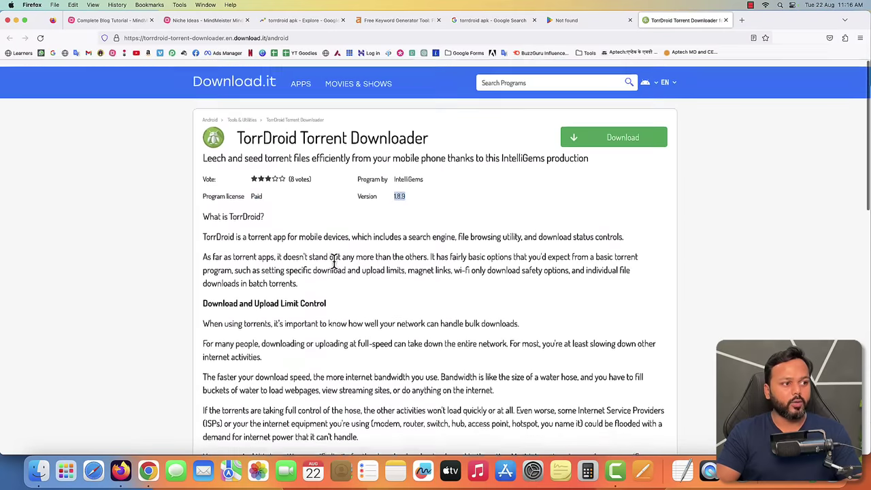
left_click(564, 251)
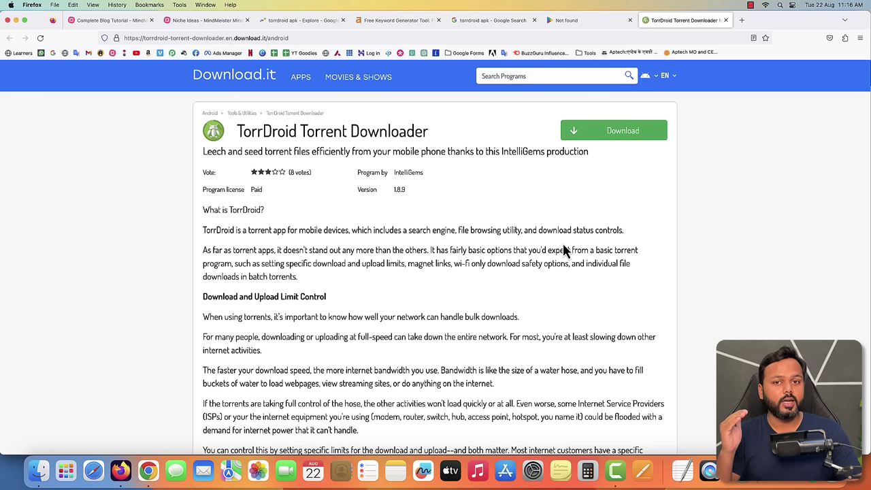
Step: Download torrdroid-torrent-downloader.apk from Download.it, then go back to the TorrDroid description page
left_click(616, 136)
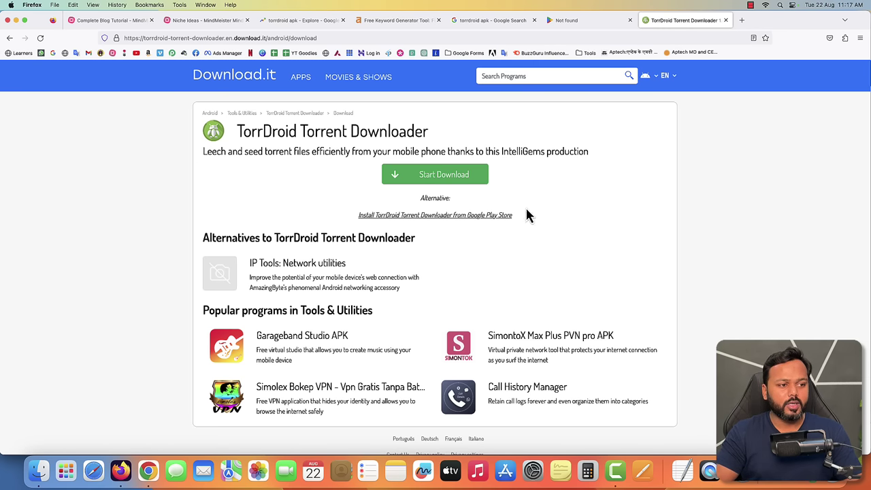
left_click(432, 181)
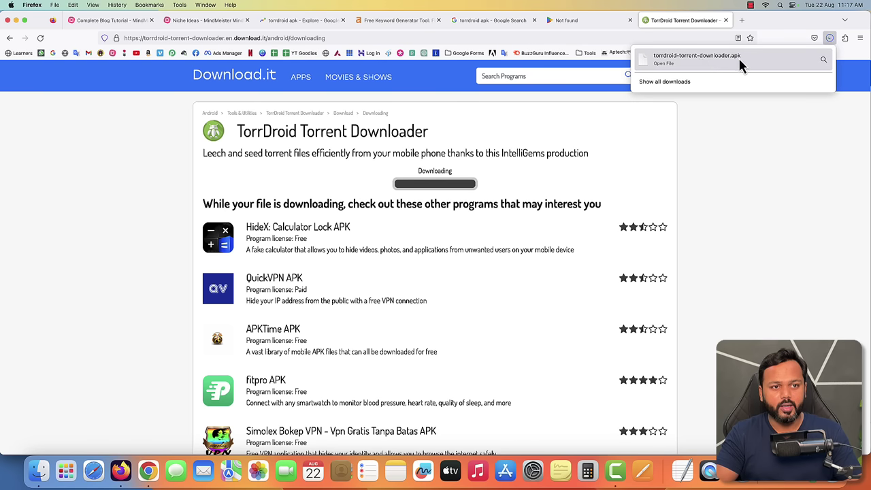
left_click(737, 131)
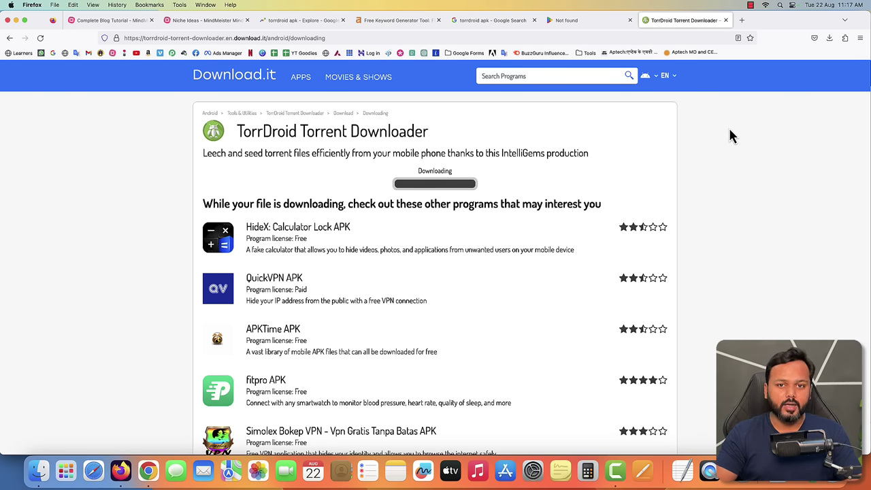
left_click(10, 37)
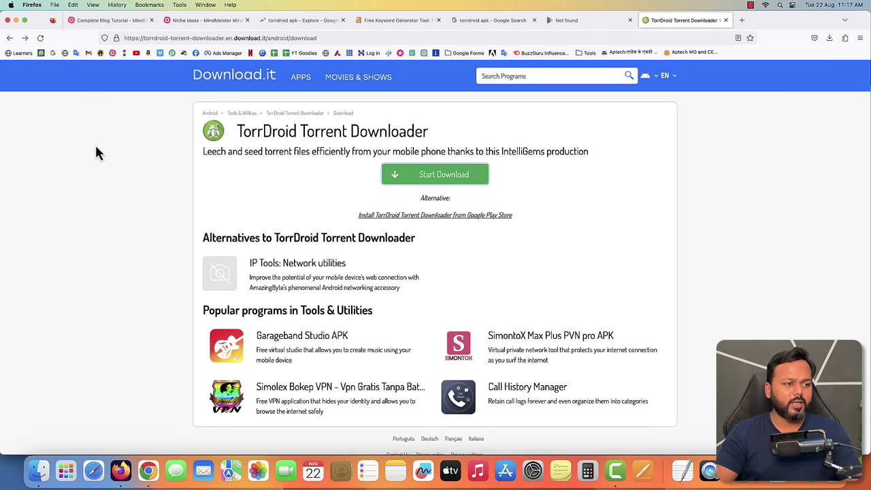
left_click(10, 37)
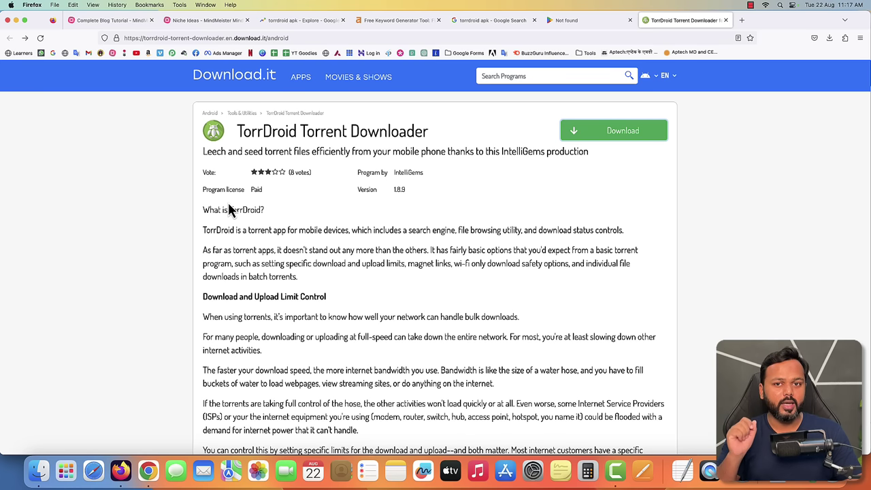
Step: Switch to the Google Trends tab and copy 'torrdroid apk' from the search term's edit box
left_click(300, 22)
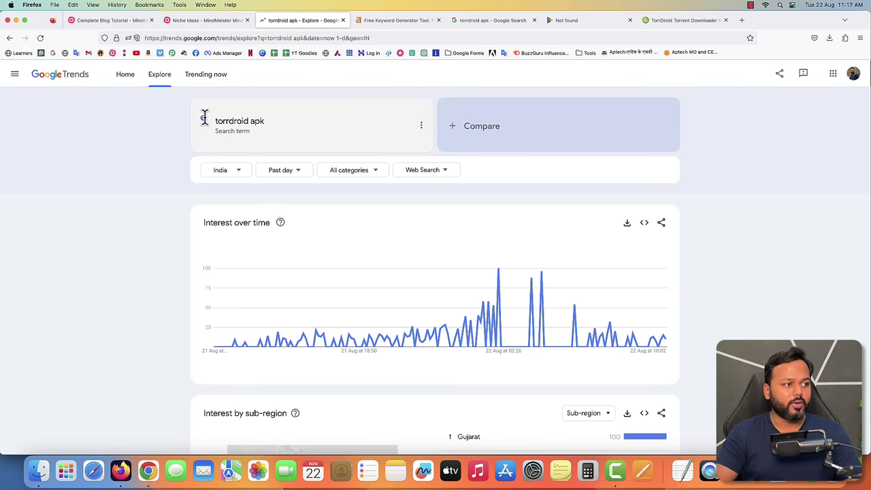
left_click(267, 121)
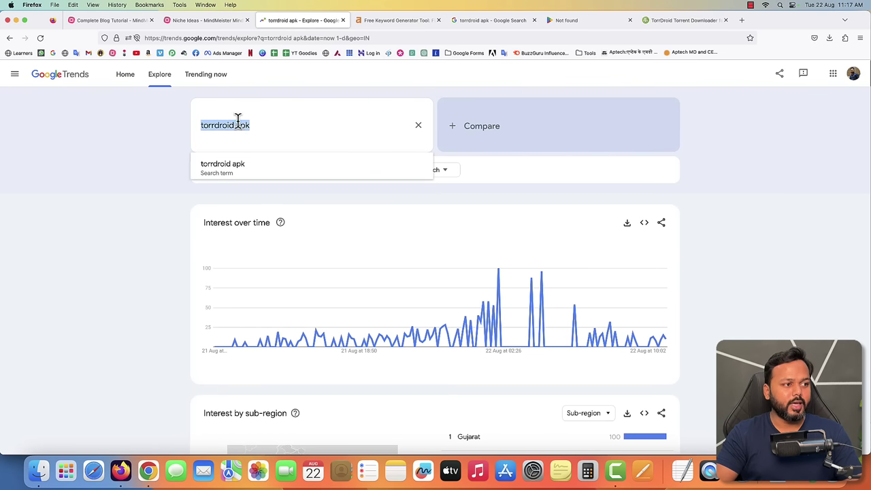
right_click(238, 122)
left_click(249, 164)
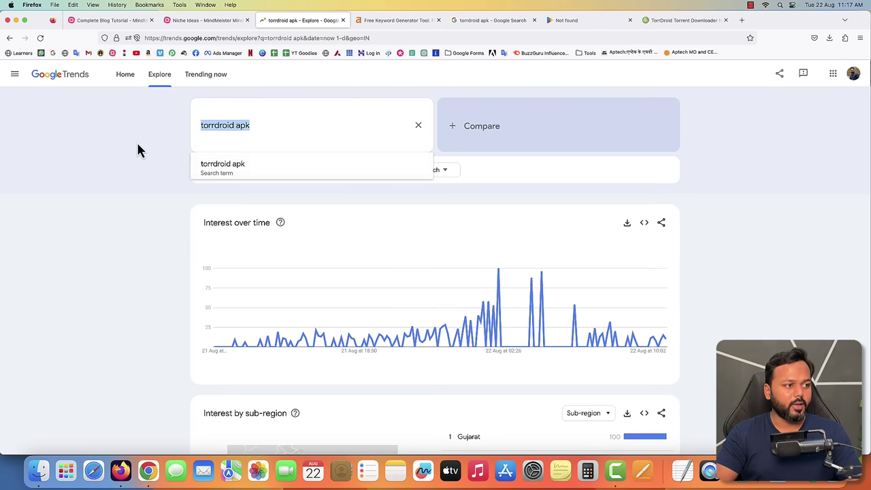
left_click(137, 141)
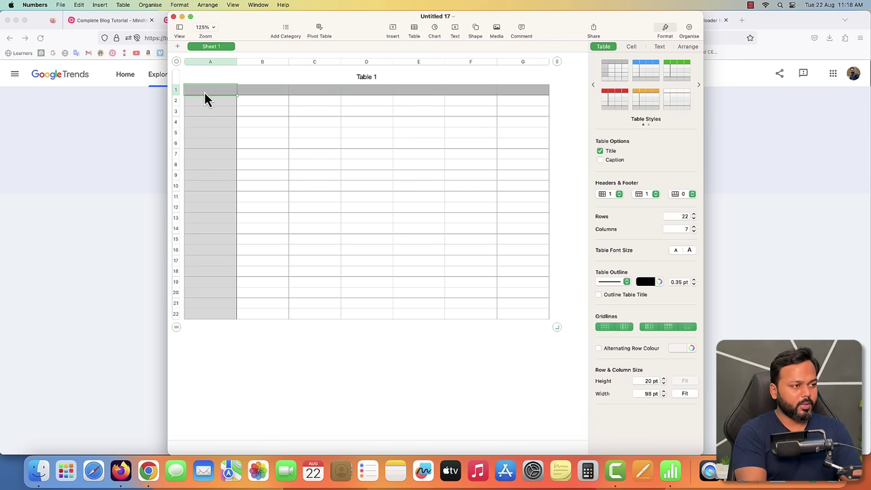
Step: Enter 'Keyword' in A1 and paste 'torrdroid apk' into A2, then close the Niche Ideas tab
type("Keyword")
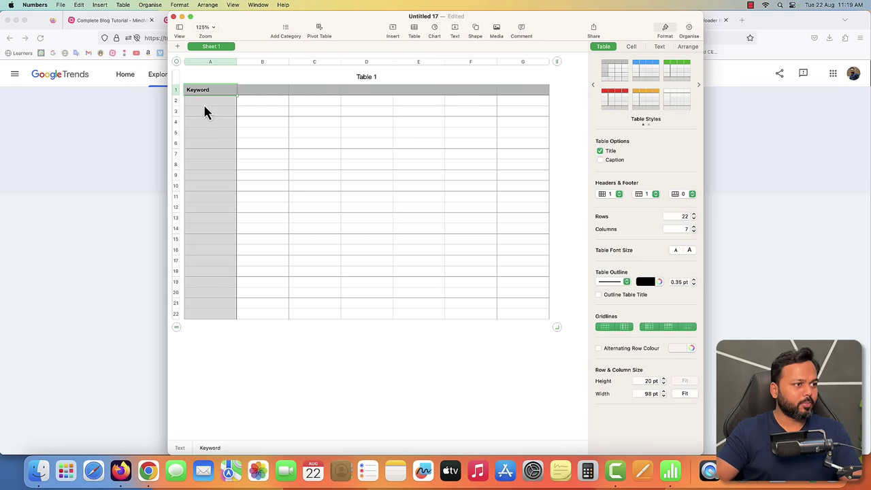
left_click(204, 102)
key("super+v")
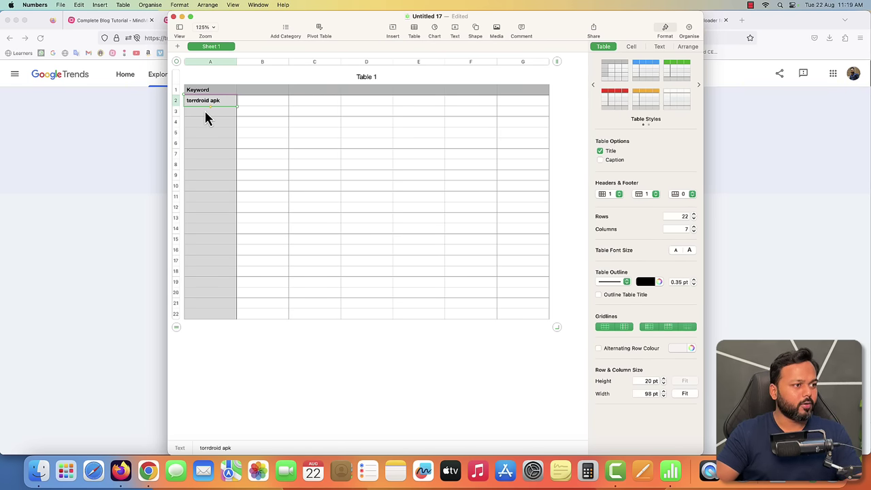
left_click(126, 111)
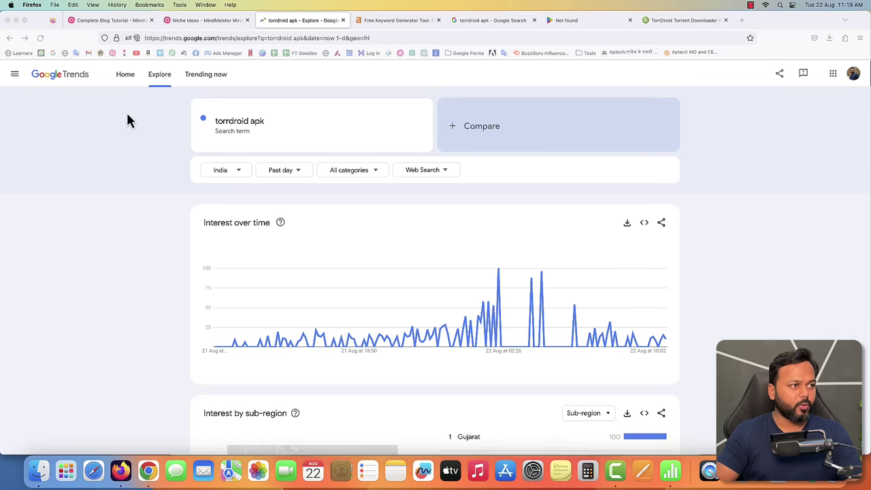
left_click(247, 20)
Step: Review the Complete Blog Tutorial mind map, then go to the TorrDroid Google Play not-found tab
left_click(121, 21)
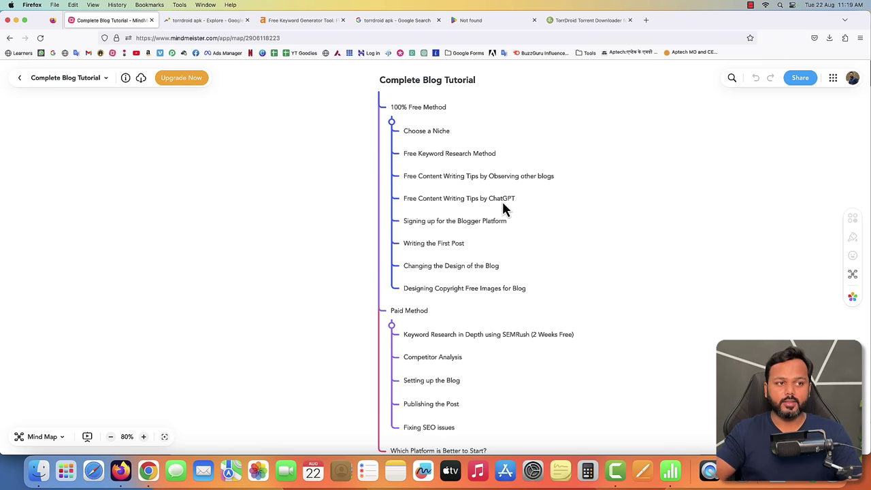
left_click(457, 20)
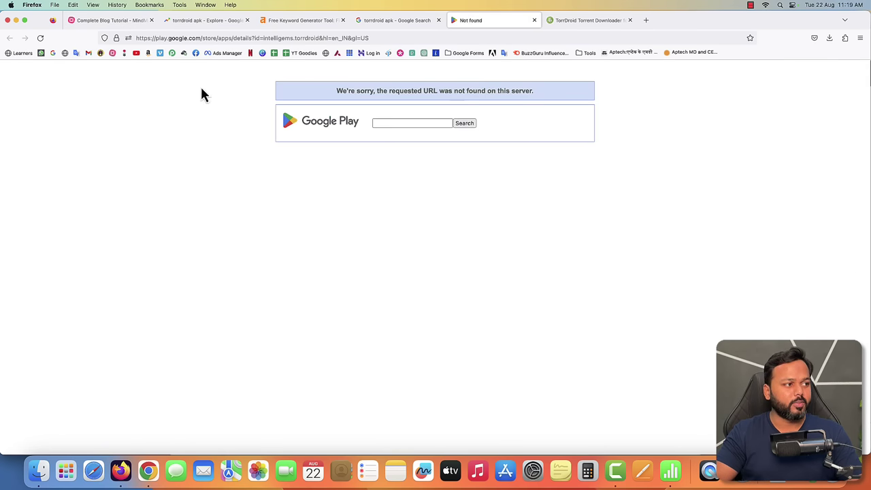
Step: Search Google for 'chatgpt' and open the chat.openai.com result
left_click(420, 54)
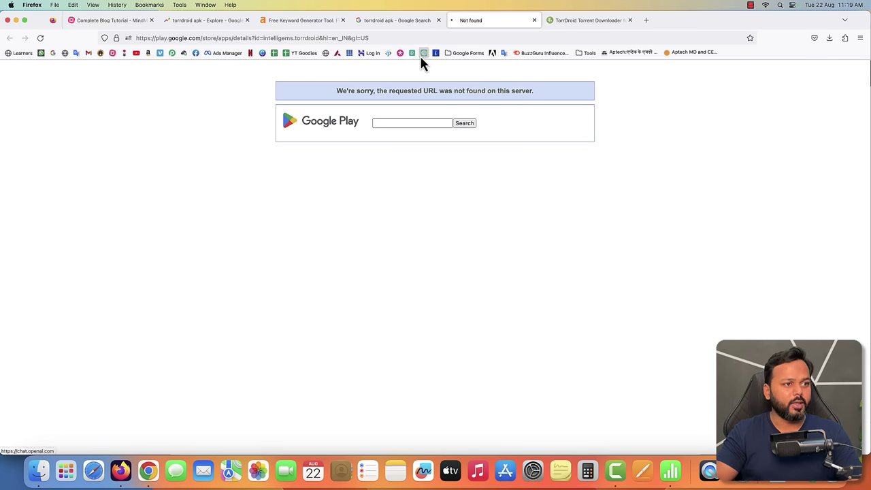
left_click(54, 55)
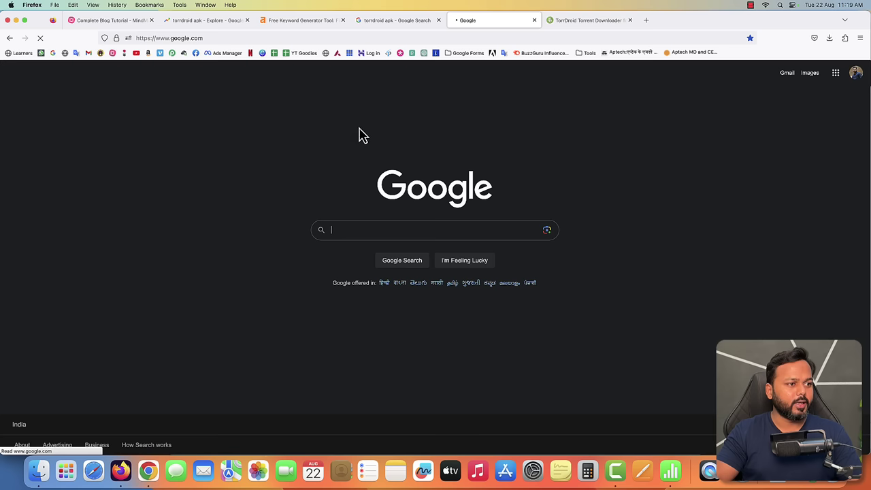
left_click(408, 229)
type("chatgpt")
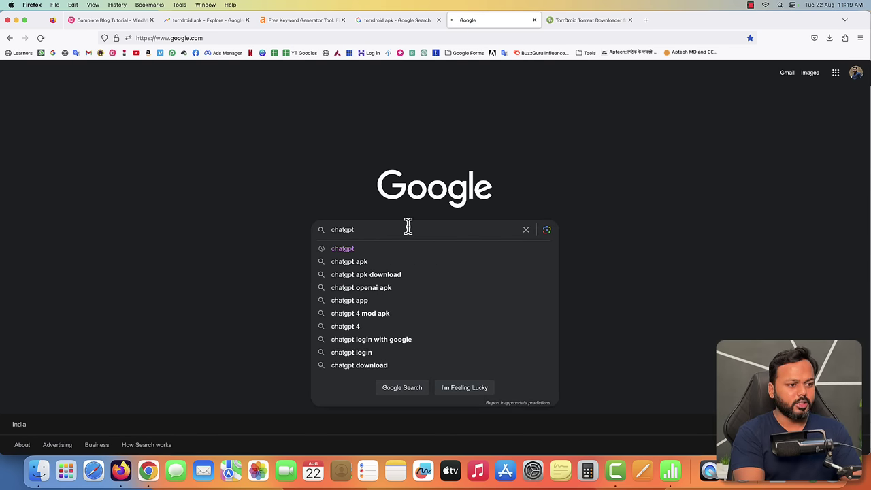
key("Return")
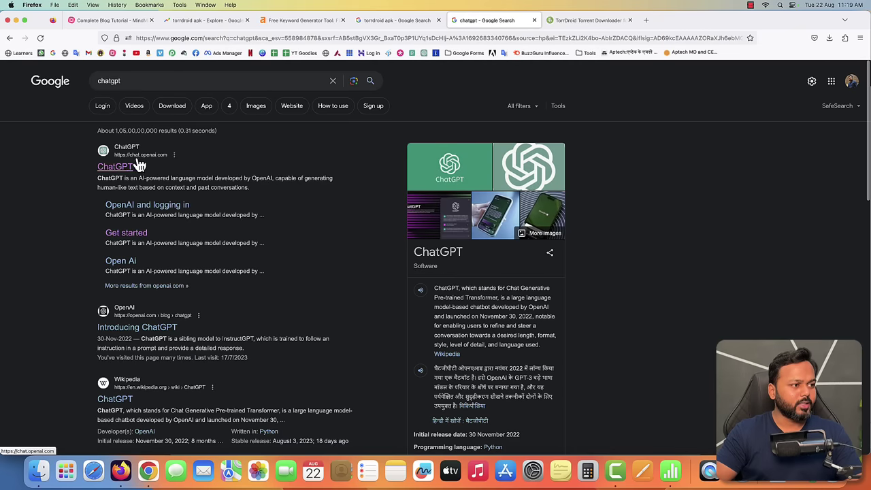
left_click(116, 169)
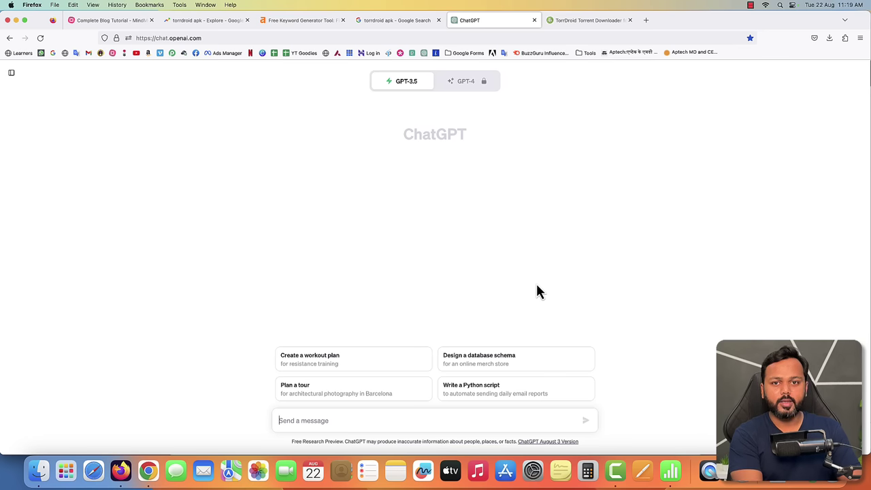
Step: Ask ChatGPT to plan a post on how to download torrdroid apk, with 'torrdroid apk' as focus keyword
type("t to write a blog post on \"How to download")
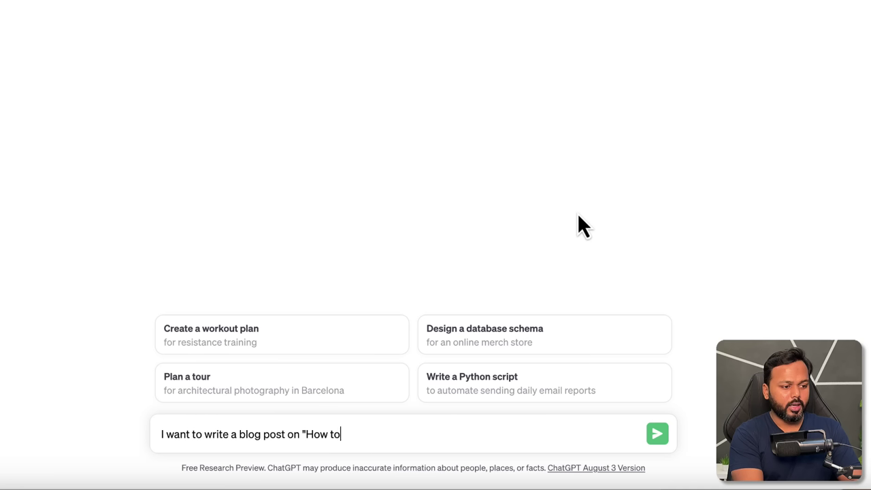
key("super+v")
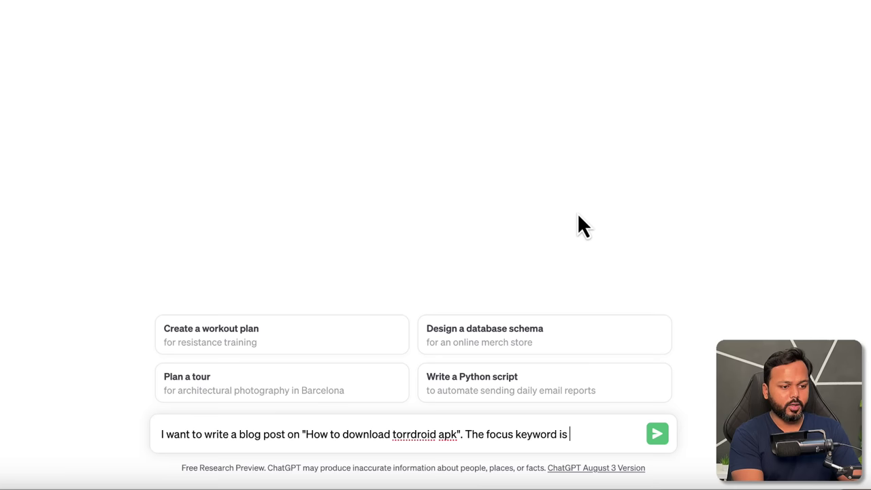
key("super+v")
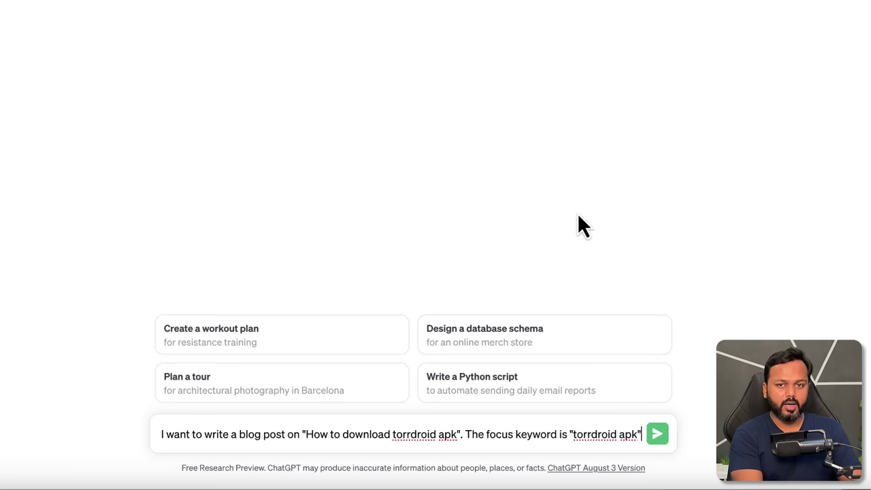
type(".")
key("shift+Return")
type("C")
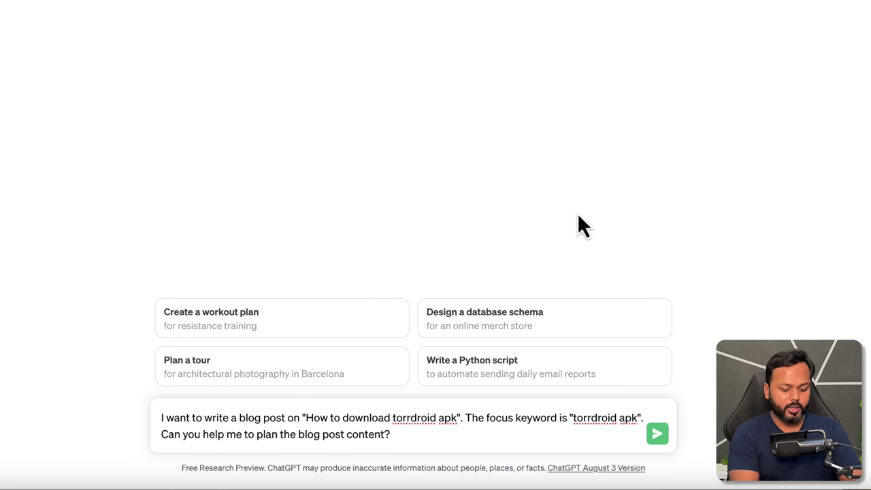
key("Return")
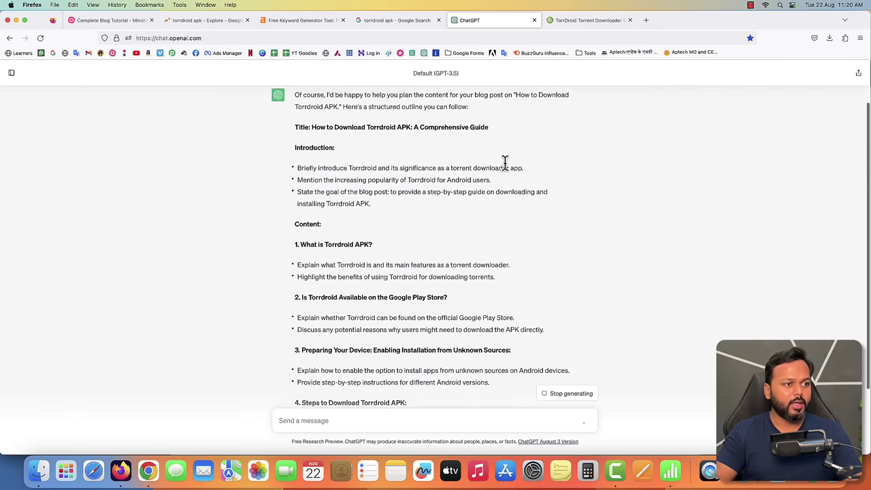
scroll(497, 173, "up", 1)
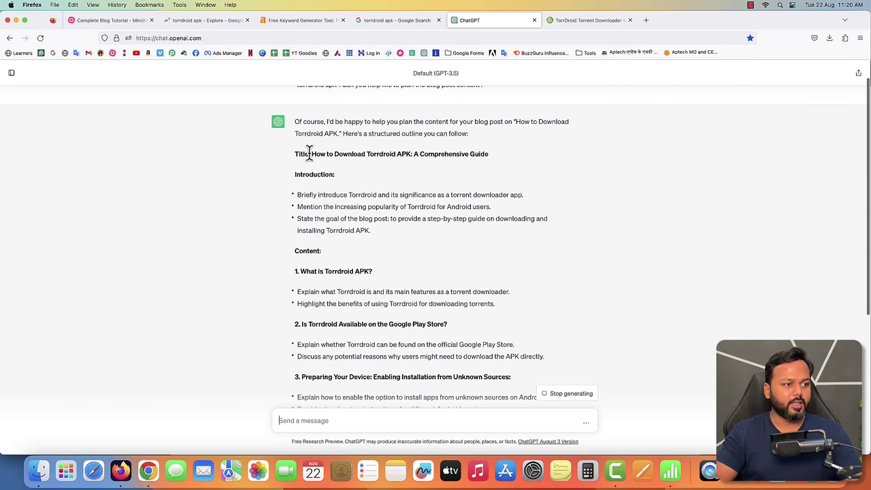
left_click_drag(311, 154, 412, 154)
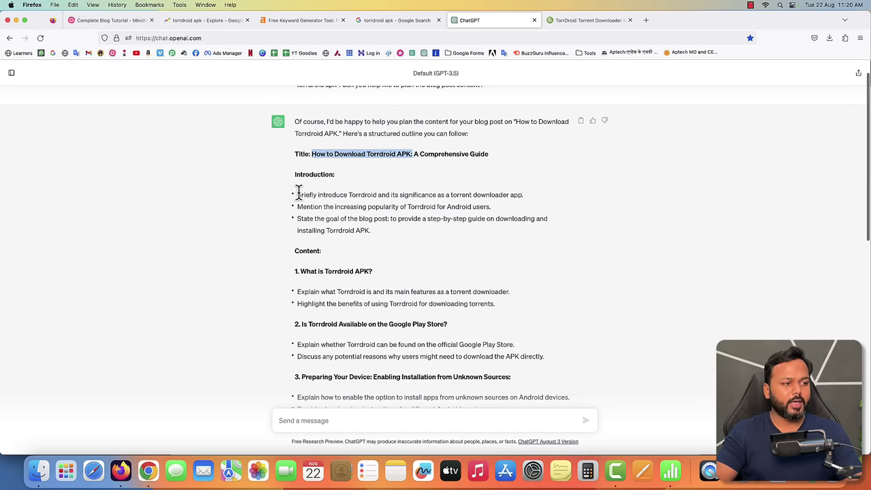
left_click_drag(294, 174, 400, 207)
scroll(334, 271, "down", 1)
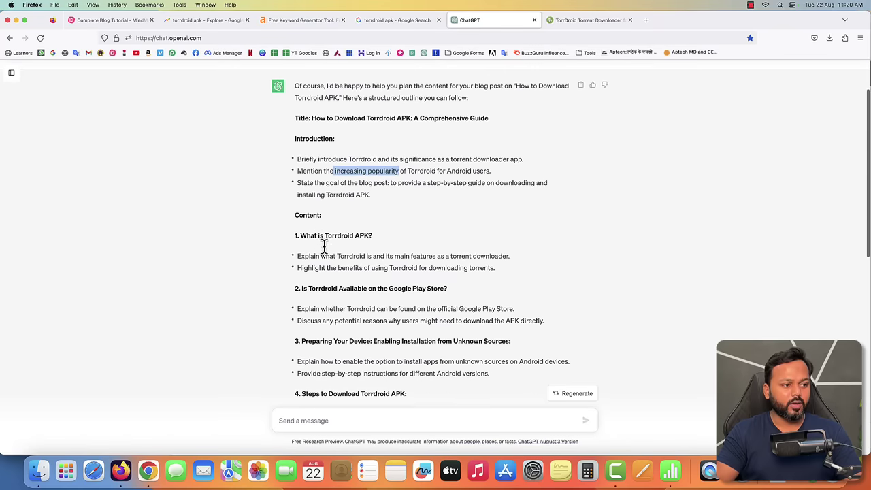
left_click_drag(299, 235, 375, 240)
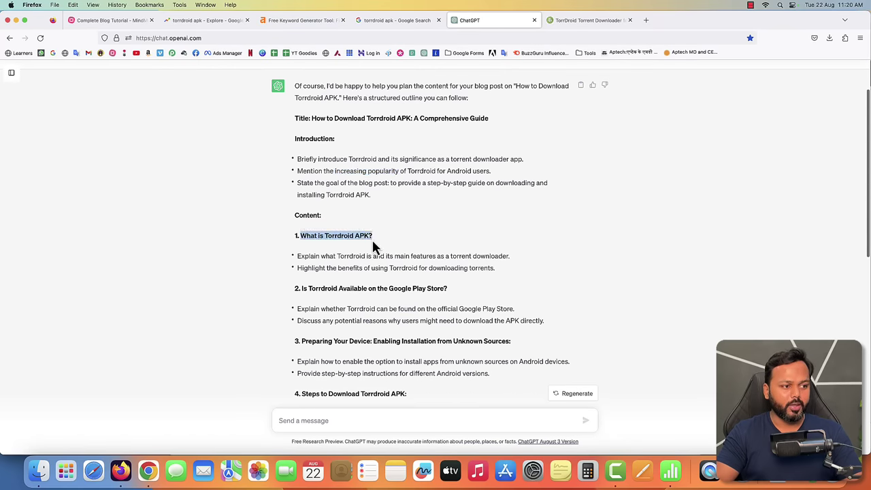
scroll(320, 230, "down", 4)
left_click(305, 155)
left_click_drag(306, 155, 447, 155)
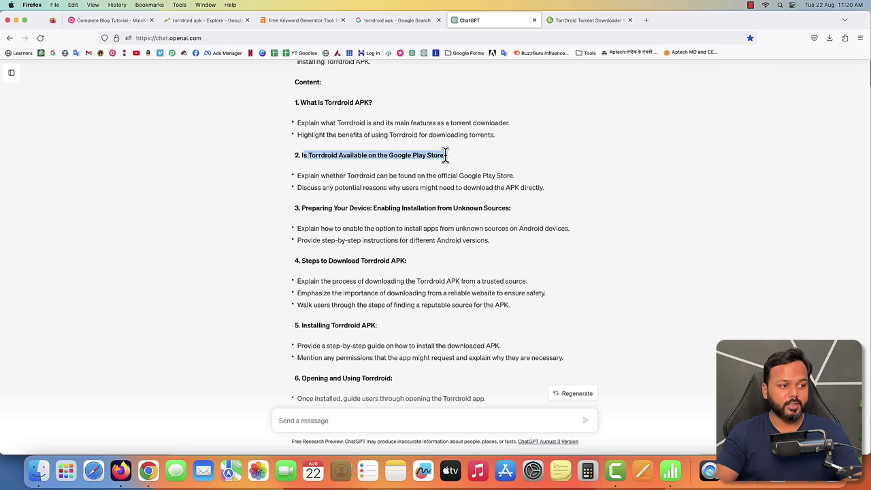
left_click_drag(304, 207, 504, 207)
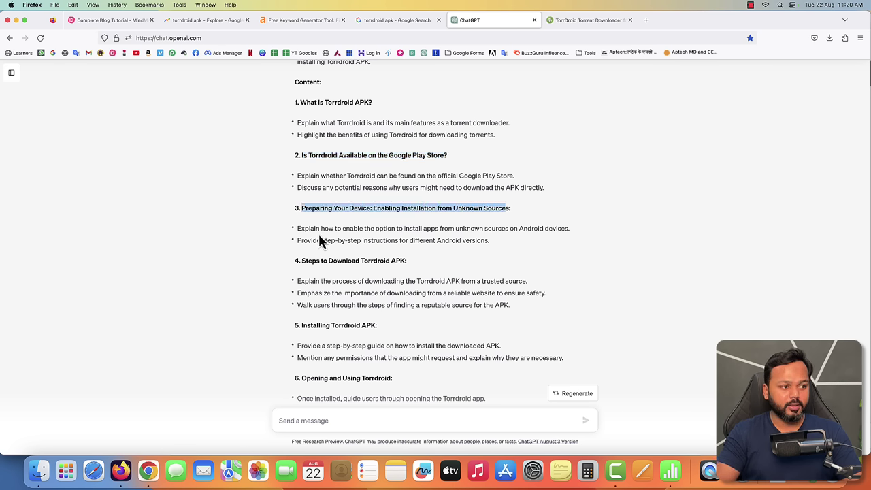
left_click_drag(297, 228, 569, 228)
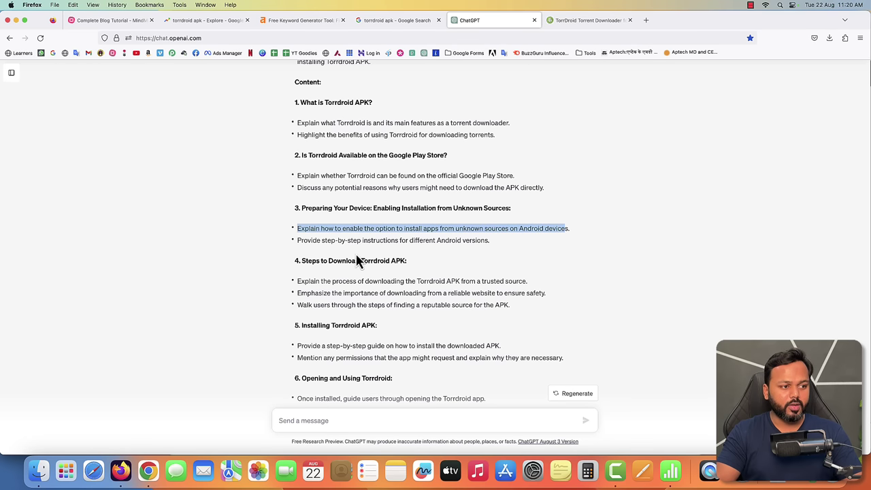
left_click(301, 247)
left_click_drag(301, 208, 517, 222)
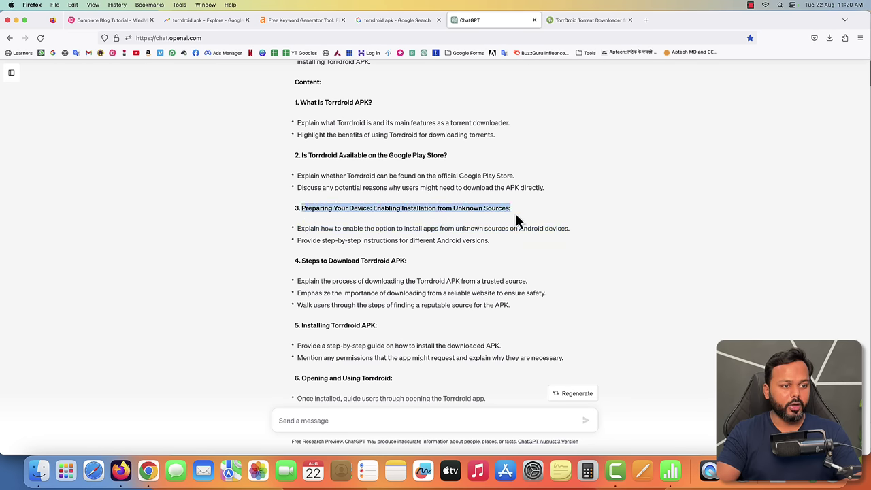
left_click_drag(298, 240, 495, 250)
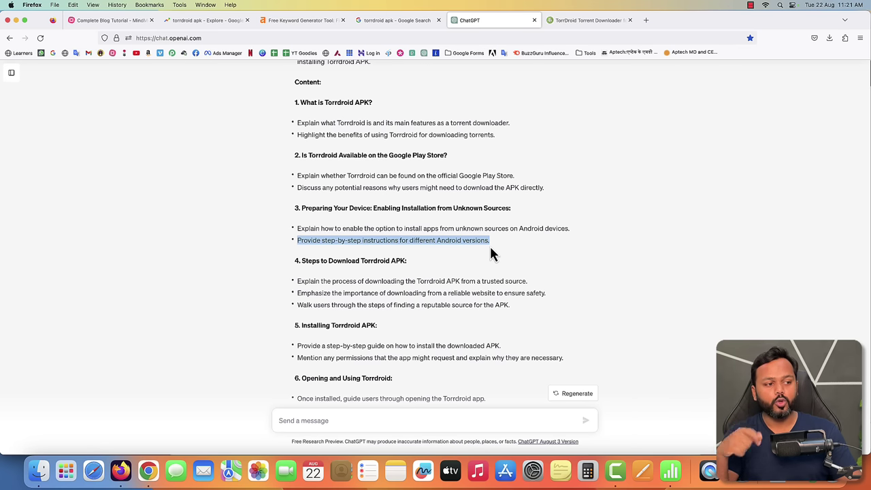
scroll(414, 292, "down", 5)
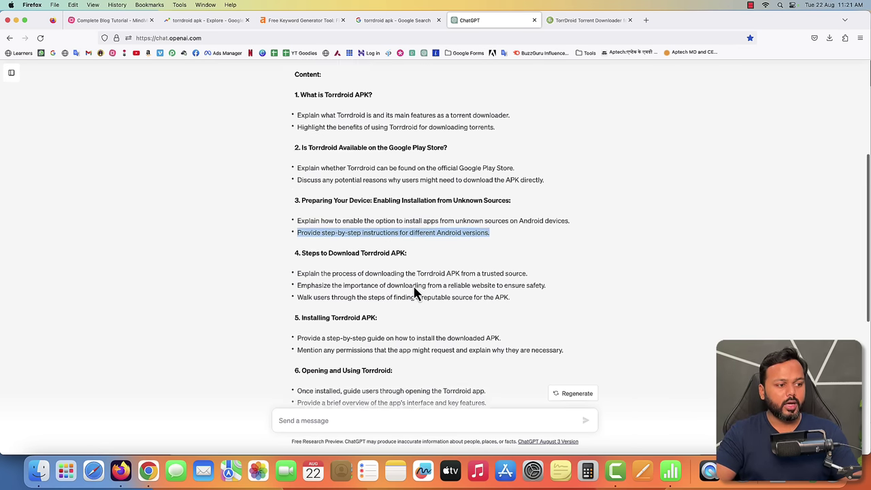
scroll(414, 292, "down", 2)
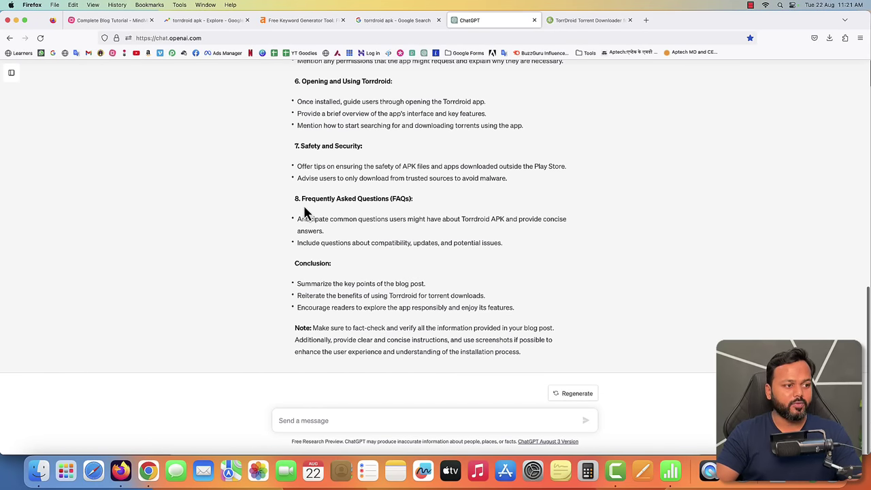
left_click_drag(303, 199, 405, 198)
scroll(408, 232, "up", 10)
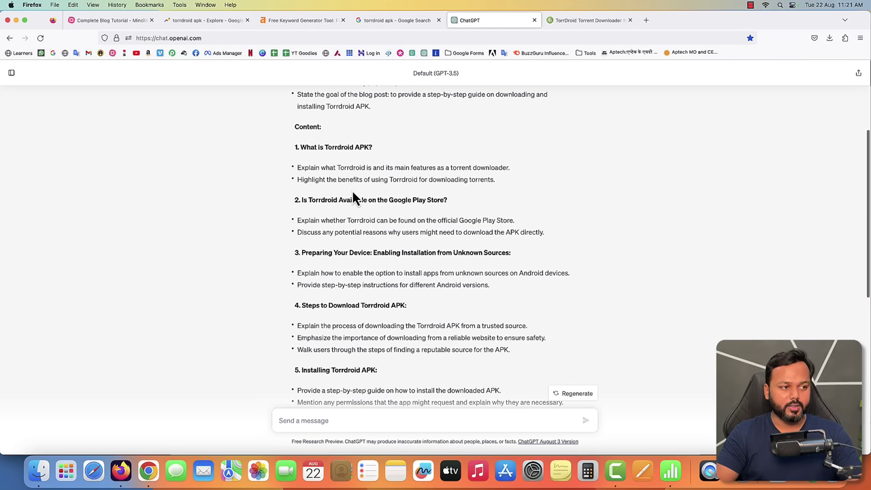
scroll(301, 173, "up", 1)
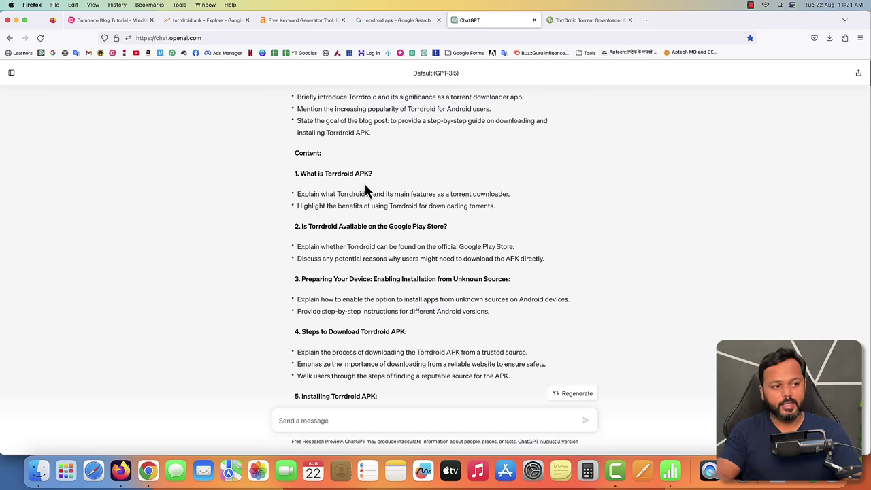
scroll(368, 204, "down", 10)
Step: Send ChatGPT 'Please explain each of these points with proper heading structure.'
left_click(373, 418)
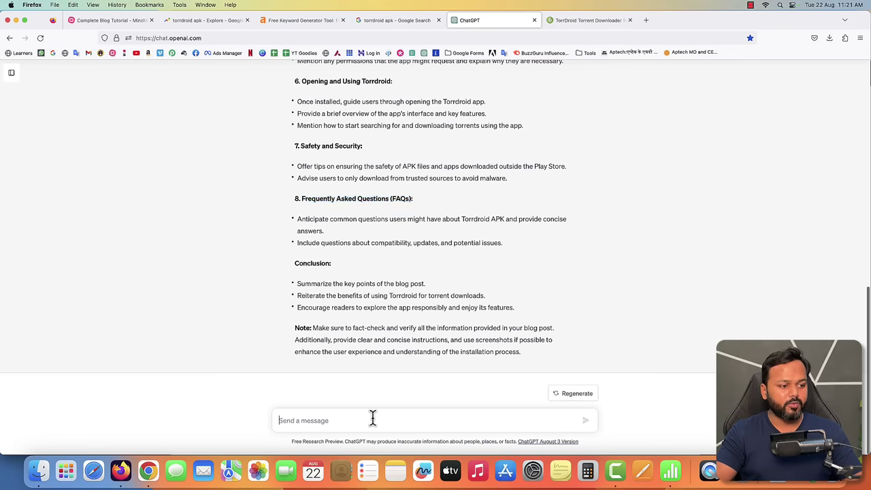
type("Please explain each of these points with proper heading structure.")
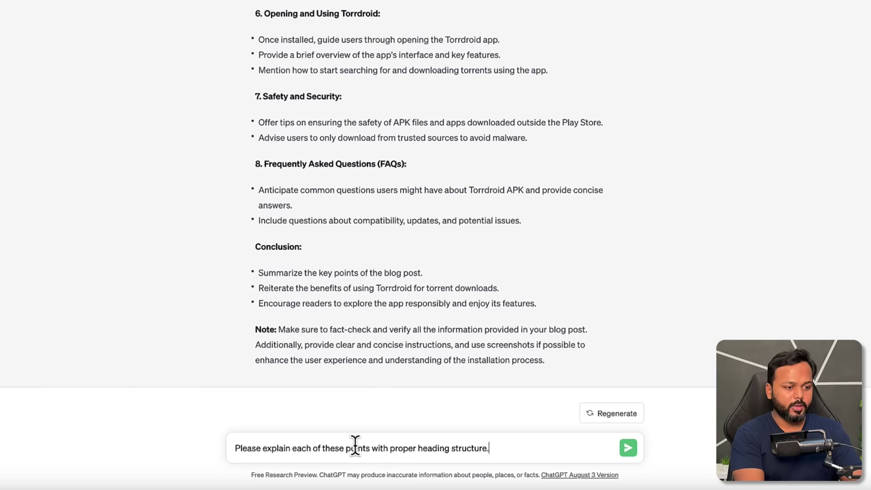
key("Return")
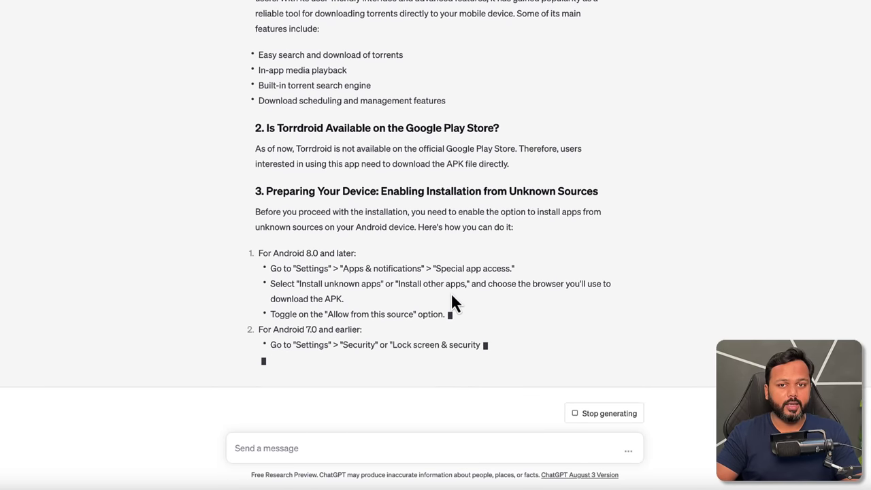
Step: Scroll through the finished guide to review its download, installation, safety, FAQ and Conclusion sections
scroll(451, 293, "up", 3)
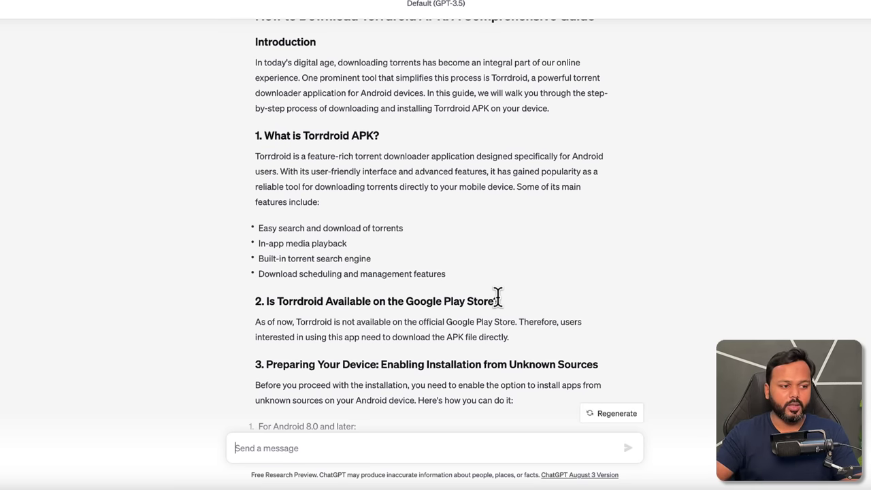
scroll(495, 281, "down", 10)
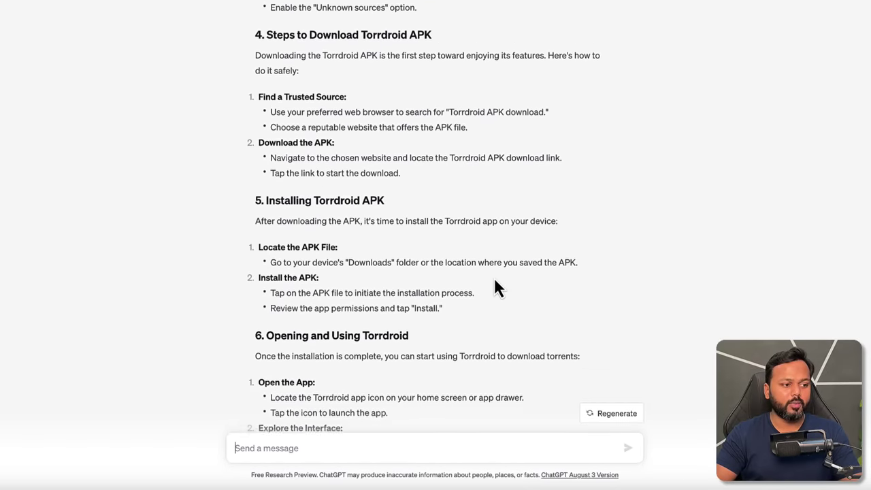
scroll(495, 281, "down", 5)
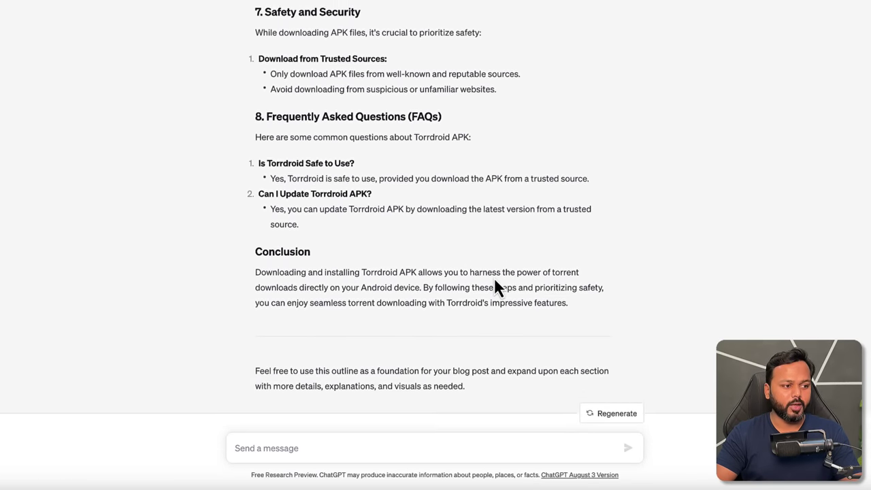
scroll(494, 275, "up", 15)
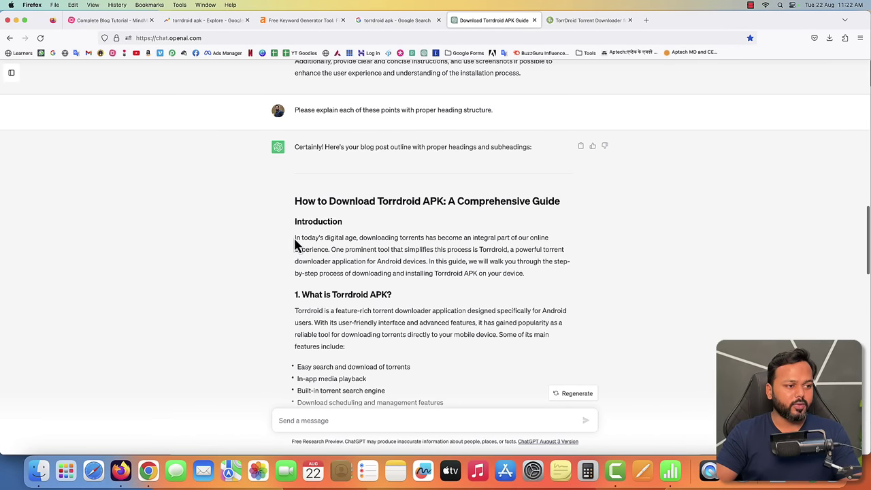
Step: Copy the guide's Introduction paragraph and load the QuillBot Paraphraser at quillbot.com in a new tab
left_click_drag(295, 239, 526, 286)
key("super+c")
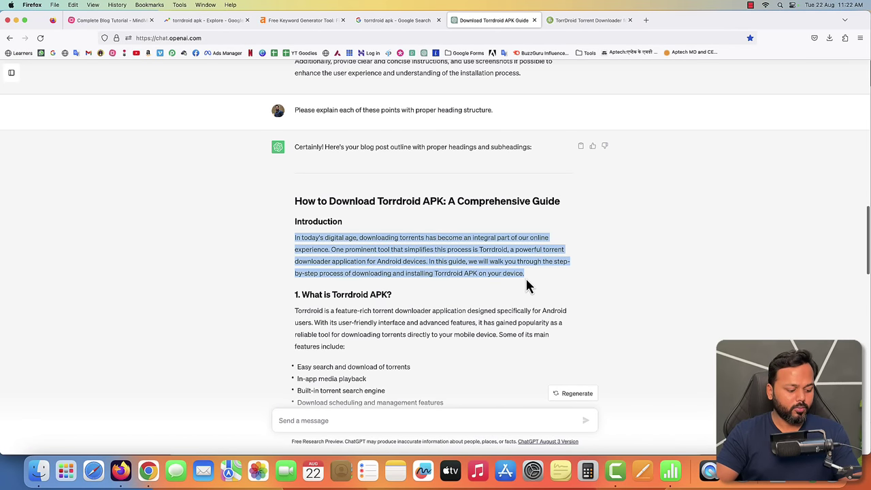
left_click(647, 21)
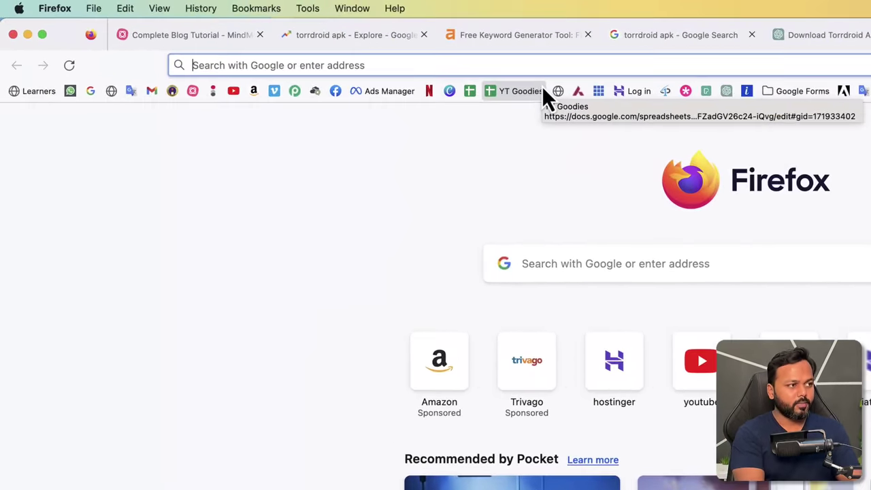
type("saddamk")
key("Right")
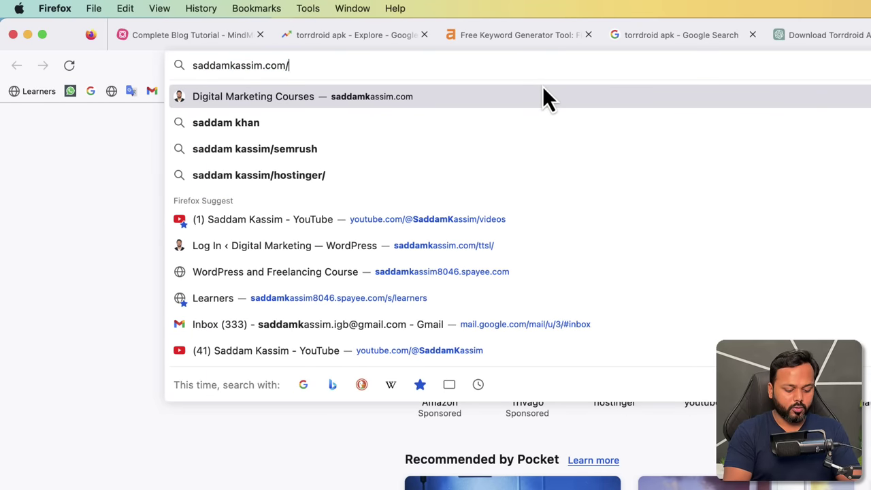
type("quillb")
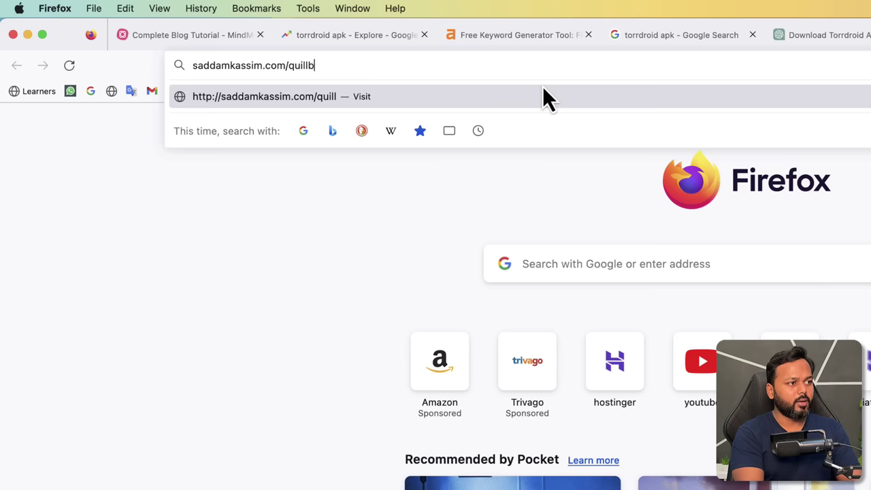
type("ot")
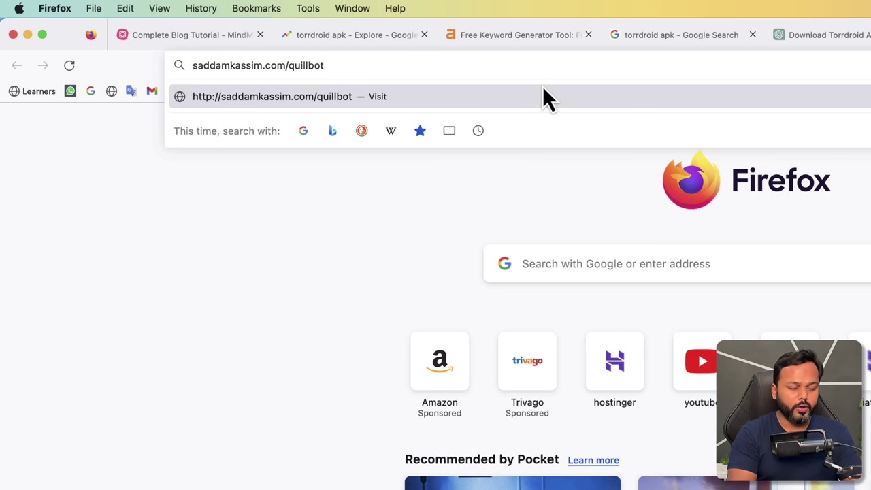
key("Return")
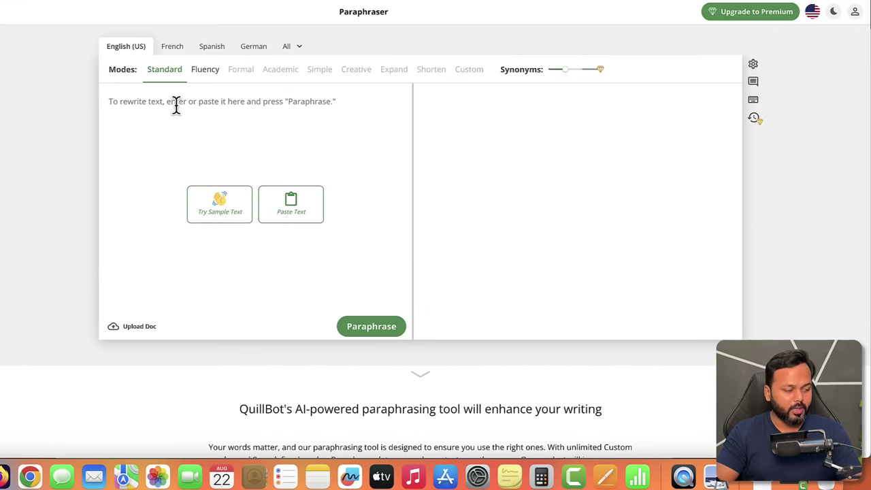
Step: Paste the Torrdroid Introduction into QuillBot and paraphrase it in Standard mode
key("super+v")
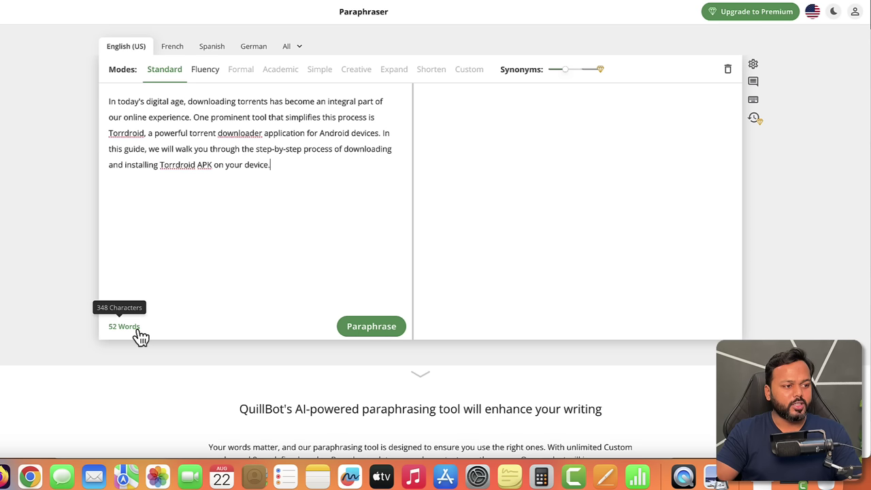
left_click_drag(121, 117, 106, 109)
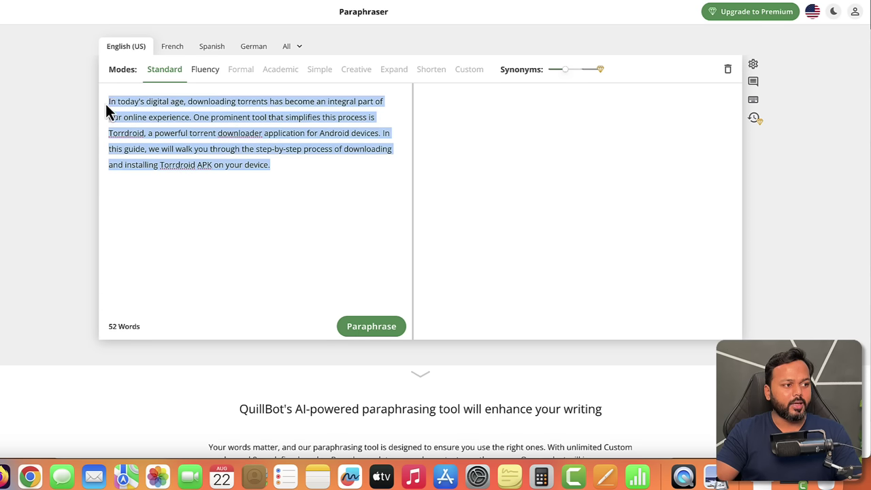
left_click(372, 334)
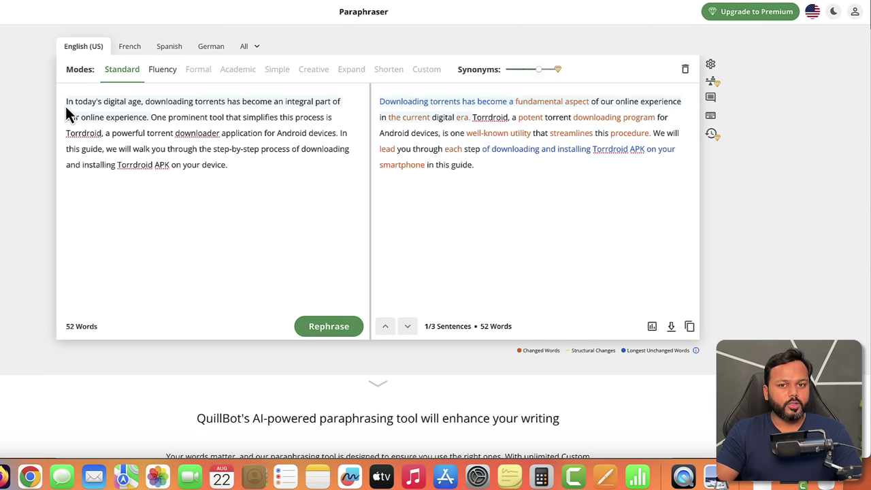
Step: Swap 'a fundamental aspect' for the synonym 'an important part' in the paraphrased output
left_click_drag(66, 102, 144, 117)
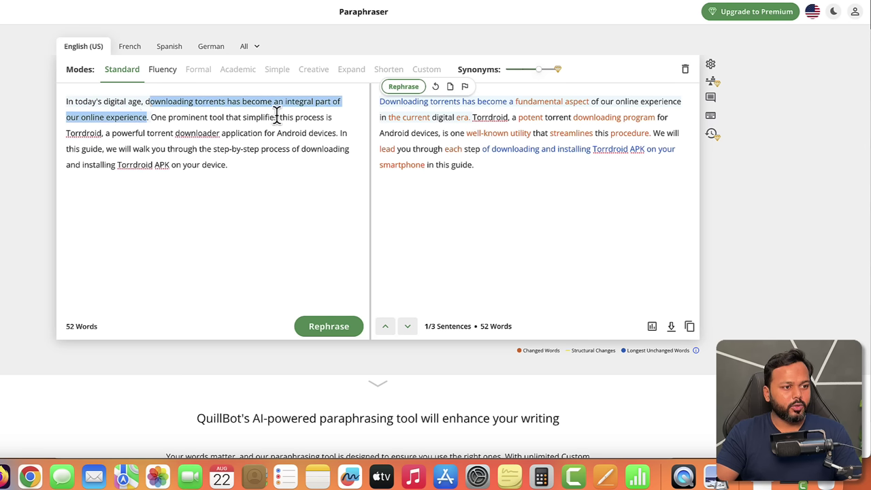
left_click(461, 113)
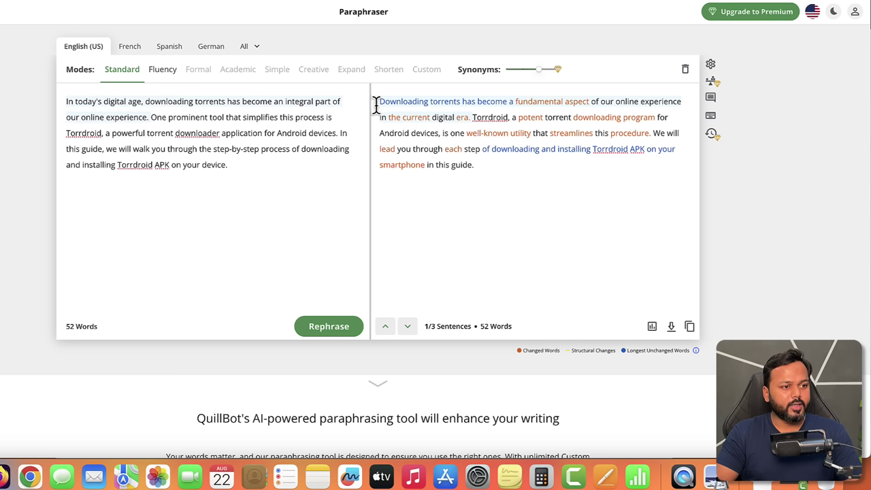
mouse_move(383, 111)
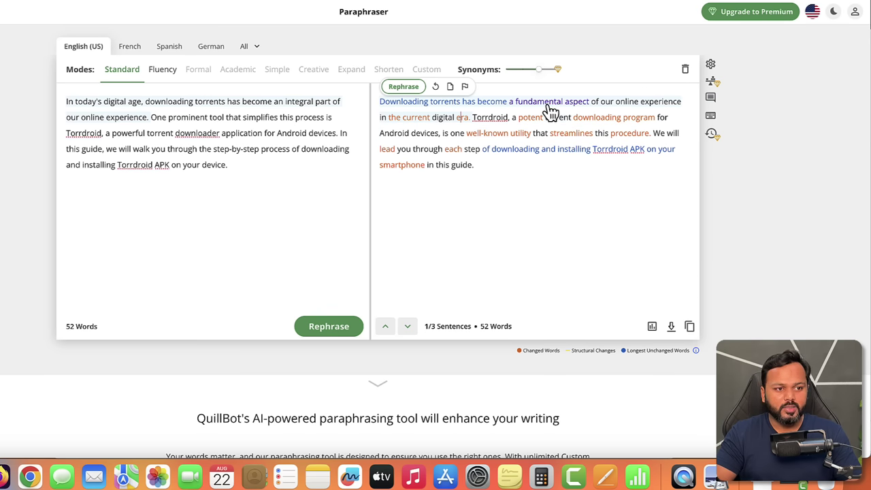
left_click(552, 110)
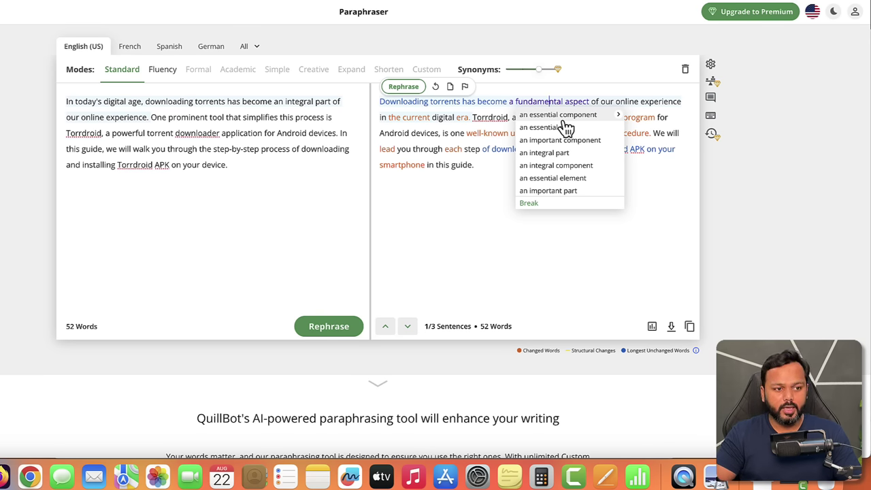
left_click(556, 191)
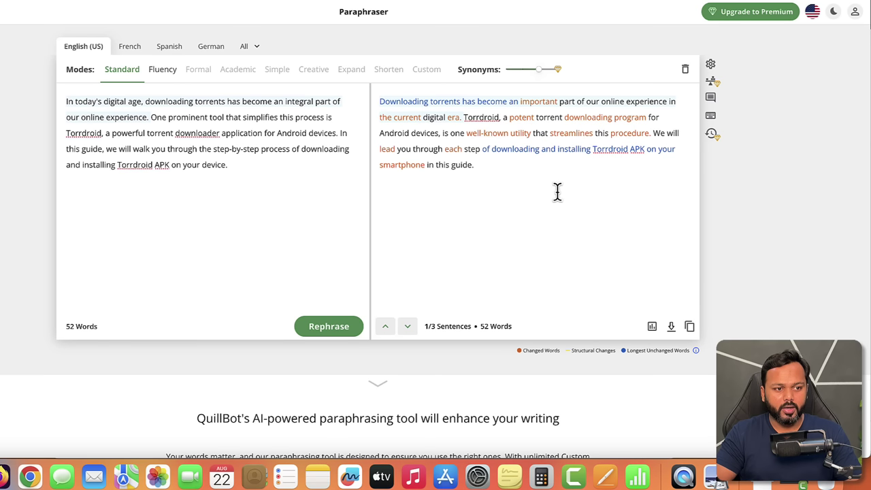
mouse_move(512, 111)
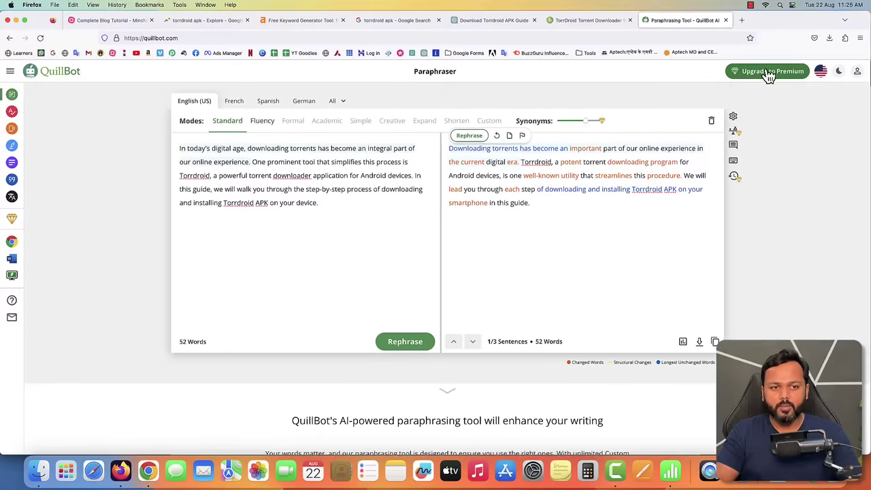
Step: Browse QuillBot's Premium page, highlighting features such as unlimited Paraphraser words
left_click(768, 73)
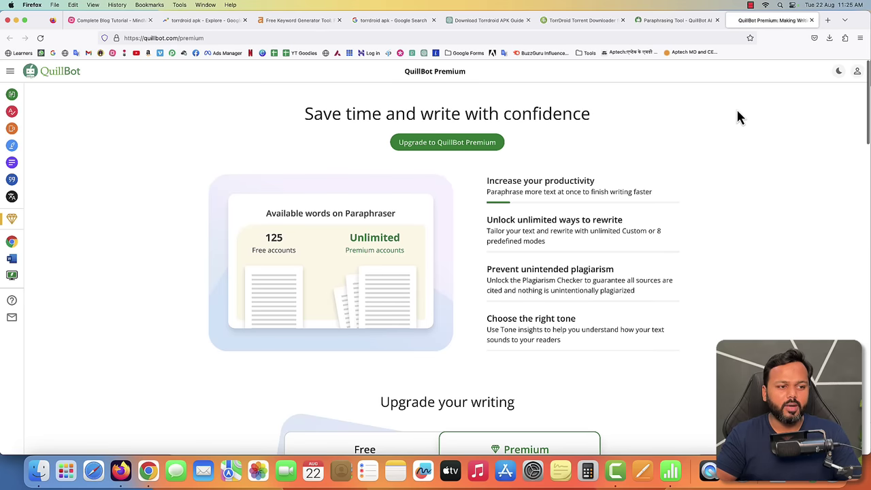
scroll(657, 192, "down", 5)
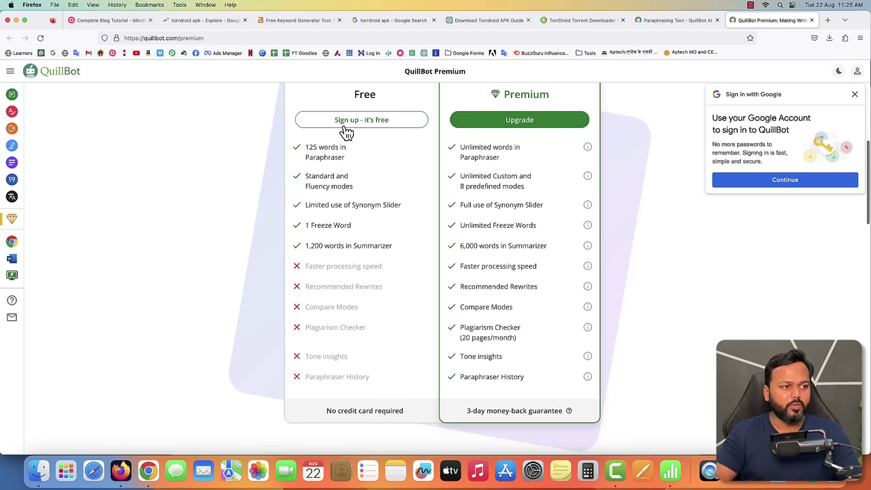
scroll(346, 133, "up", 1)
left_click_drag(306, 160, 349, 176)
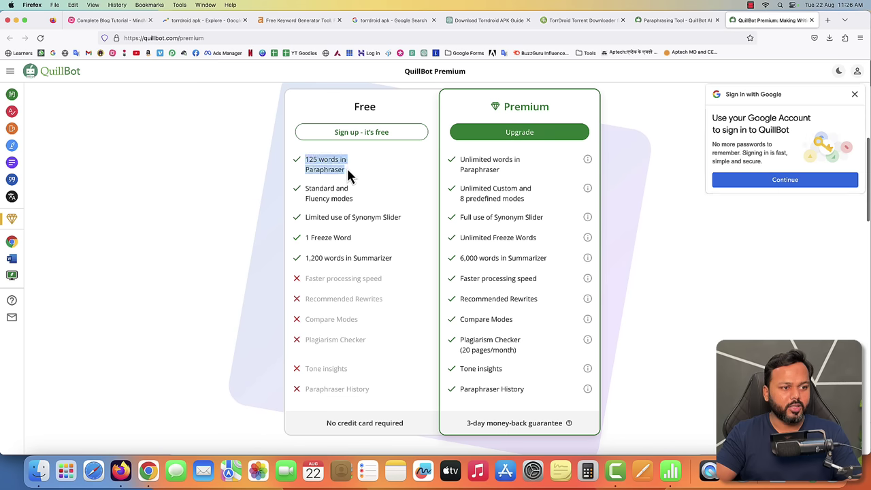
left_click_drag(461, 159, 499, 161)
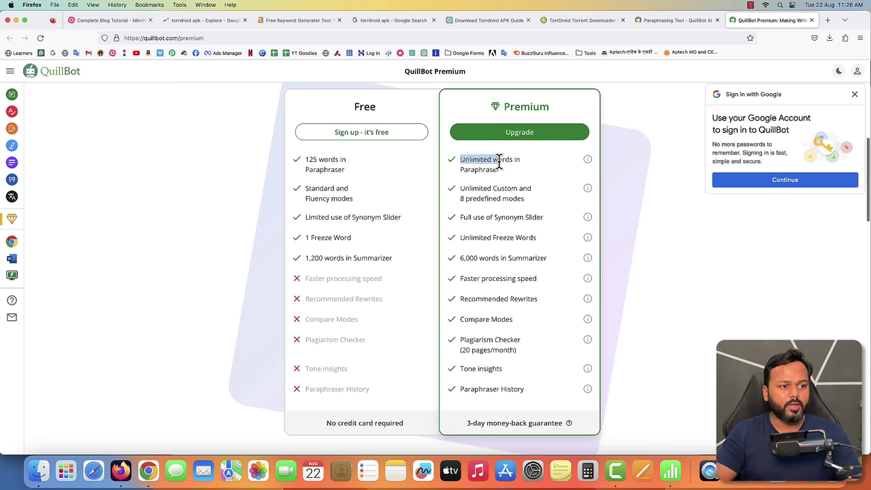
scroll(519, 183, "down", 5)
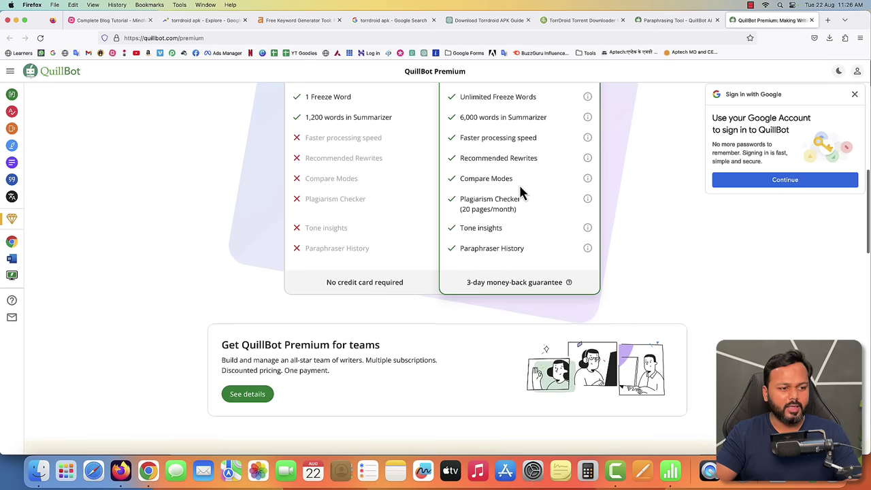
scroll(520, 189, "down", 1)
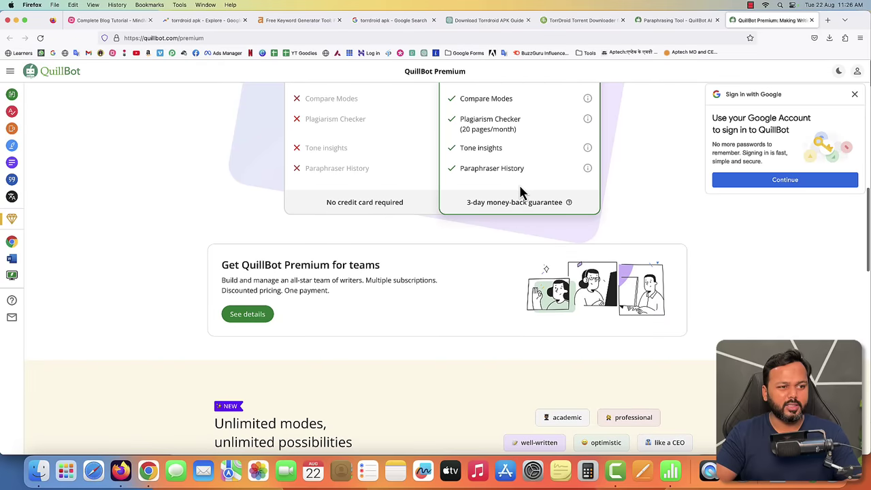
scroll(520, 192, "down", 3)
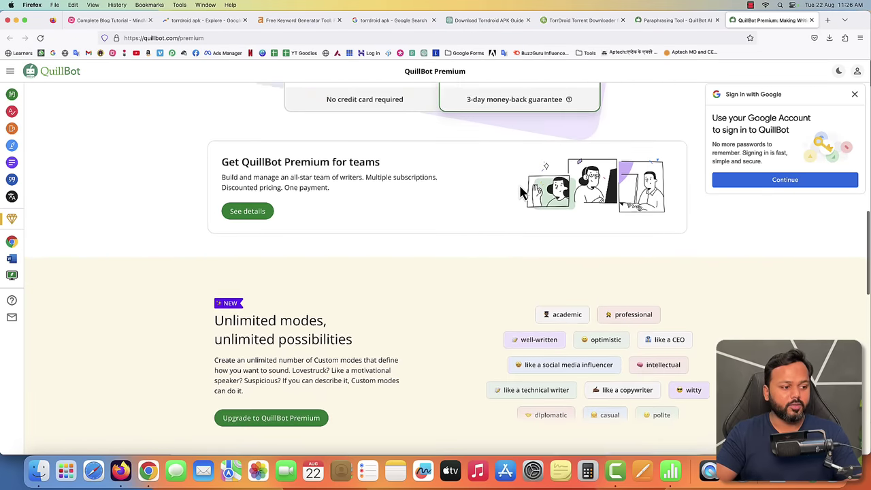
scroll(520, 189, "up", 14)
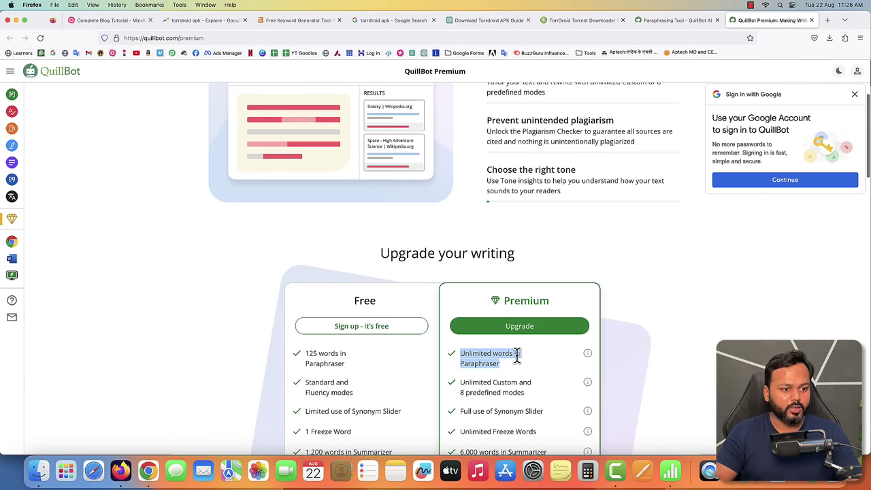
Step: Review the plan selection page, highlighting Custom modes, 6,000-word Summarizer, Plagiarism Checker and Tone insights
left_click(518, 330)
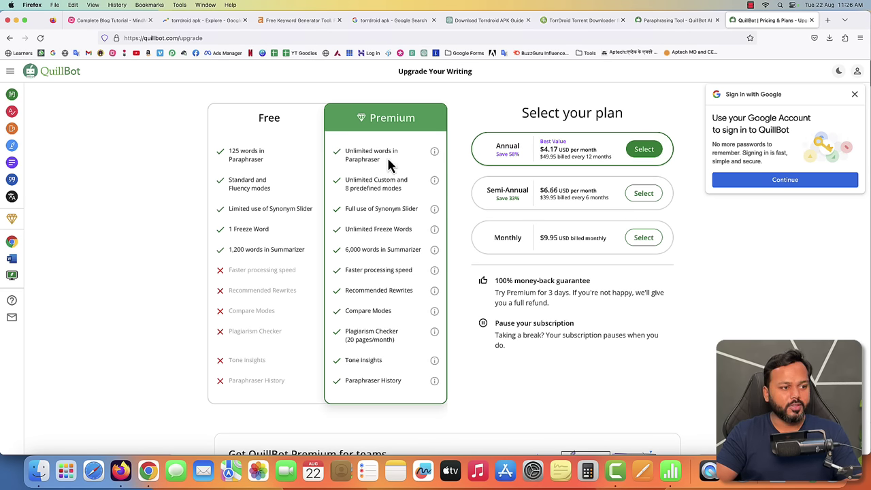
left_click_drag(345, 180, 418, 209)
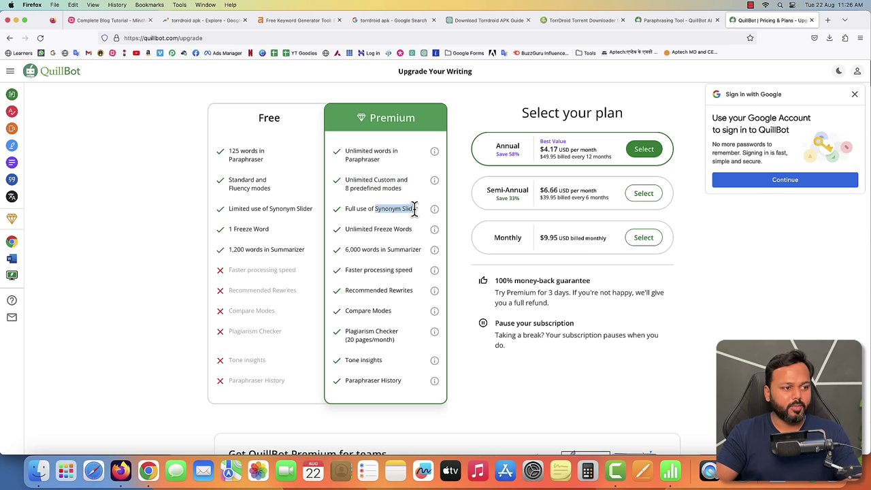
left_click_drag(346, 249, 399, 249)
left_click_drag(345, 270, 387, 270)
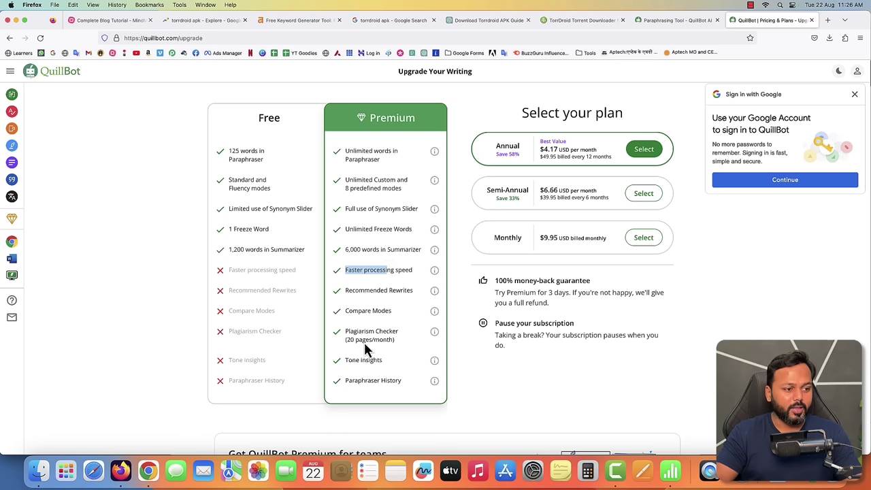
left_click_drag(345, 332, 385, 341)
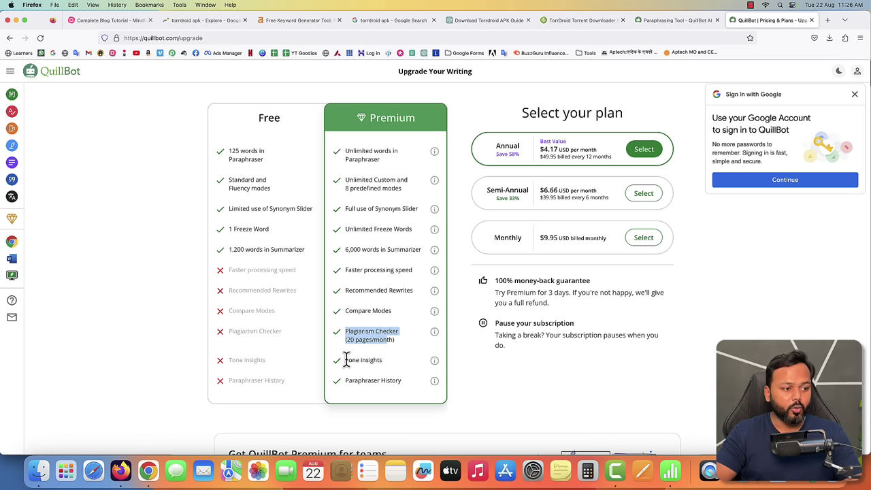
left_click_drag(347, 360, 375, 360)
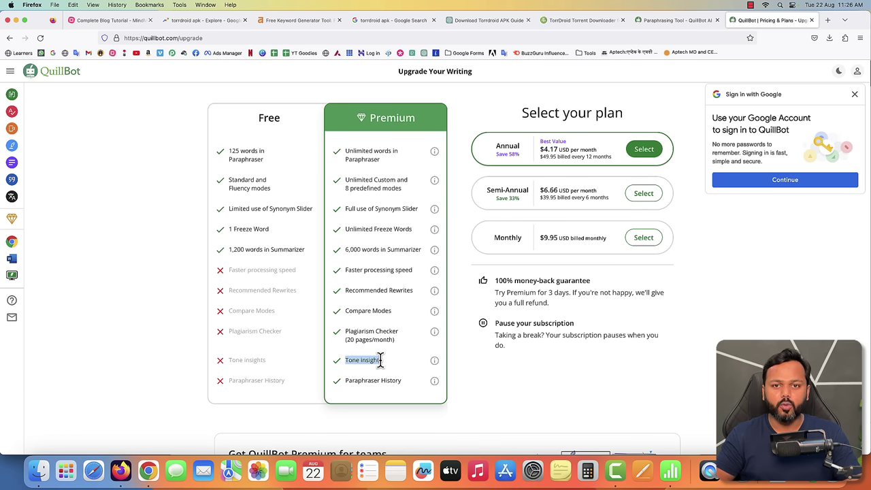
left_click(435, 362)
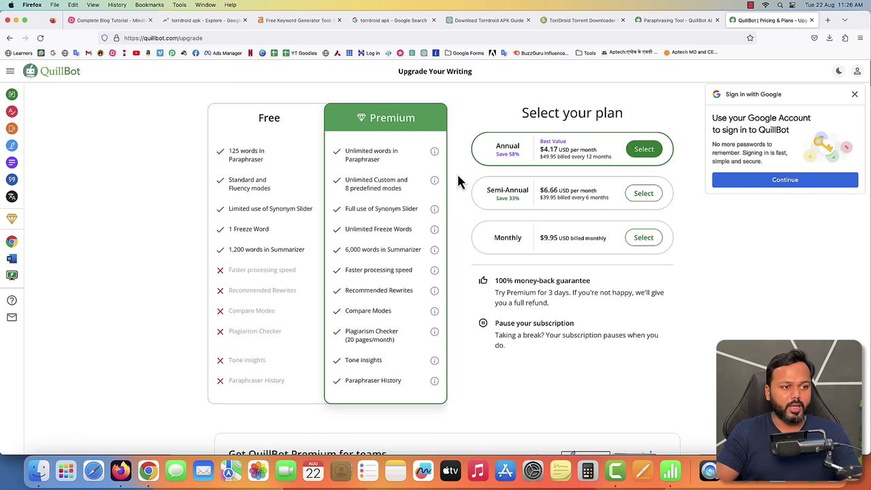
scroll(458, 183, "up", 2)
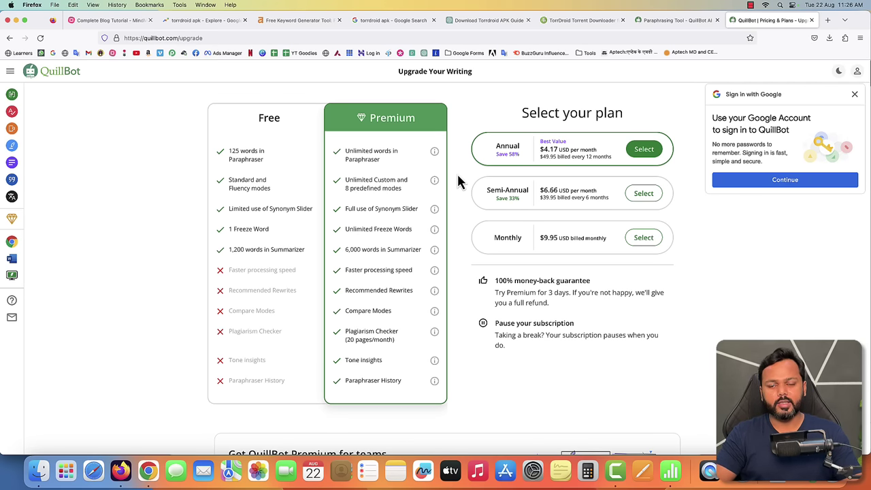
scroll(458, 183, "up", 2)
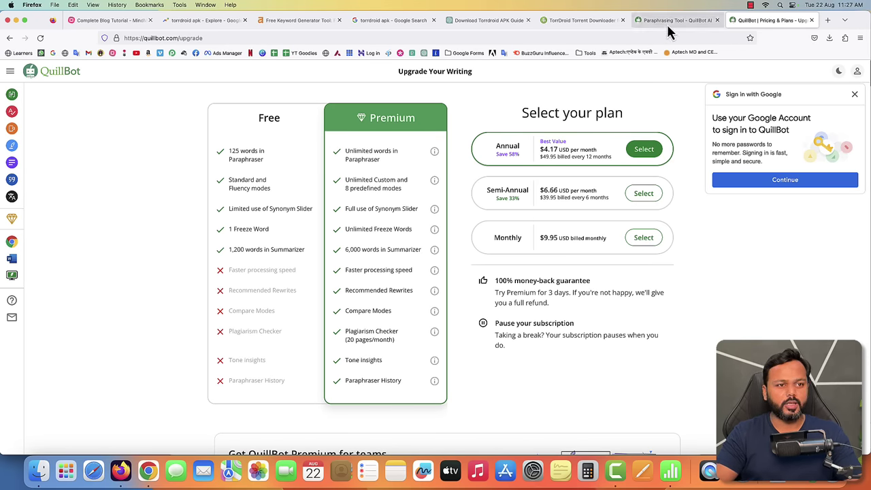
Step: Copy the full 52-word paraphrased introduction from QuillBot and launch Pages
left_click(670, 24)
left_click(467, 152)
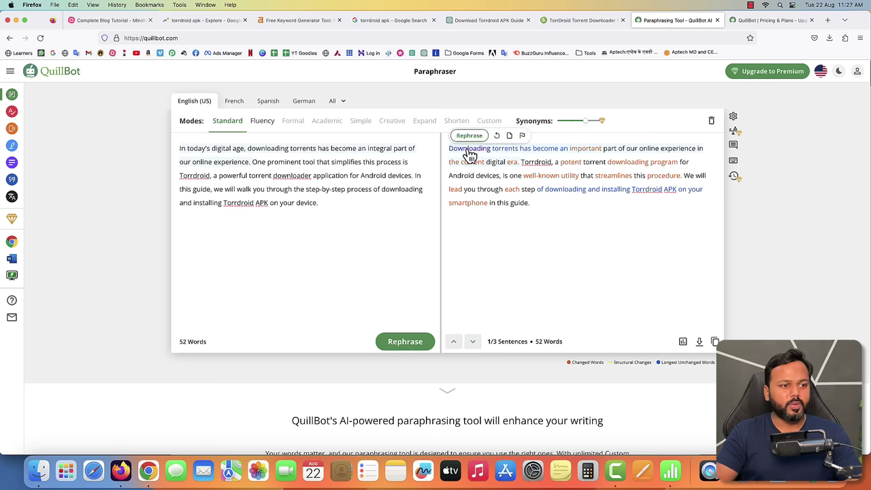
left_click(715, 343)
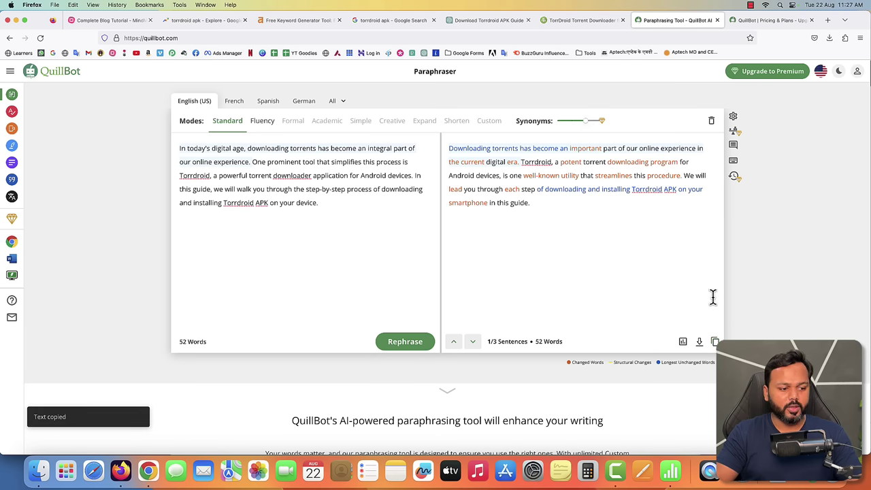
left_click(644, 480)
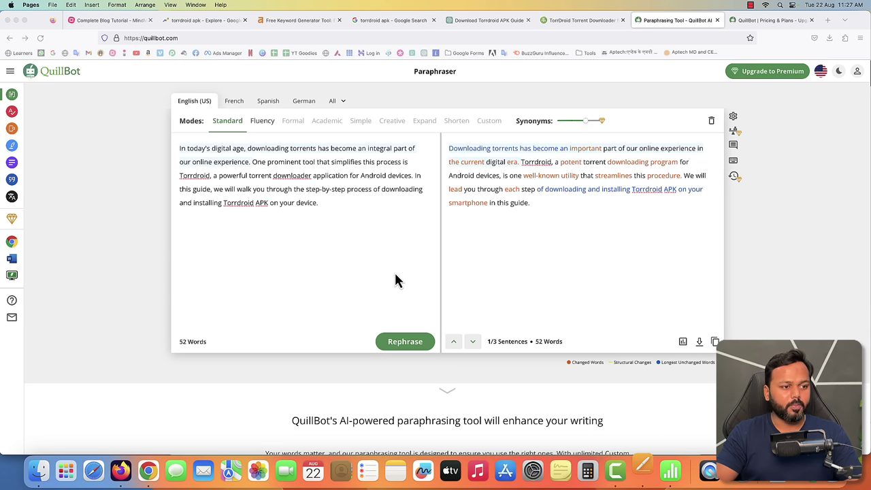
Step: Create a blank Pages document titled 'How to Download Torrdroid APK file' with Content, Introduction and the pasted introduction
left_click(362, 252)
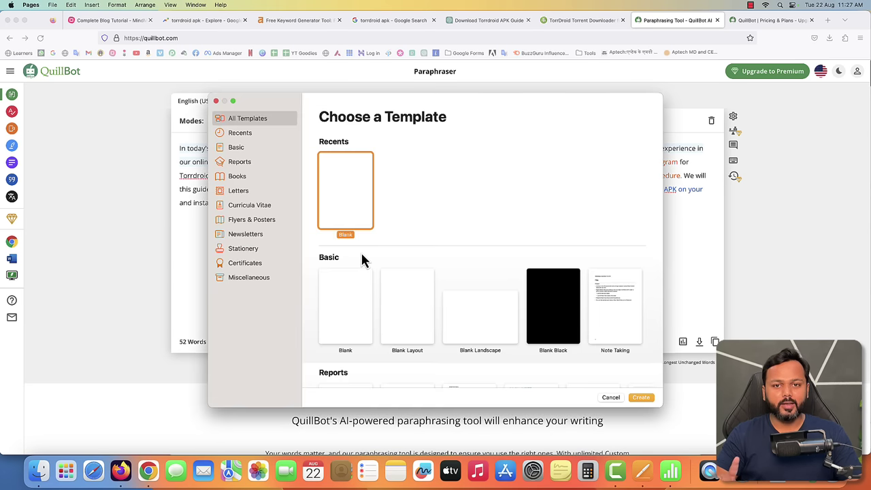
double_click(347, 207)
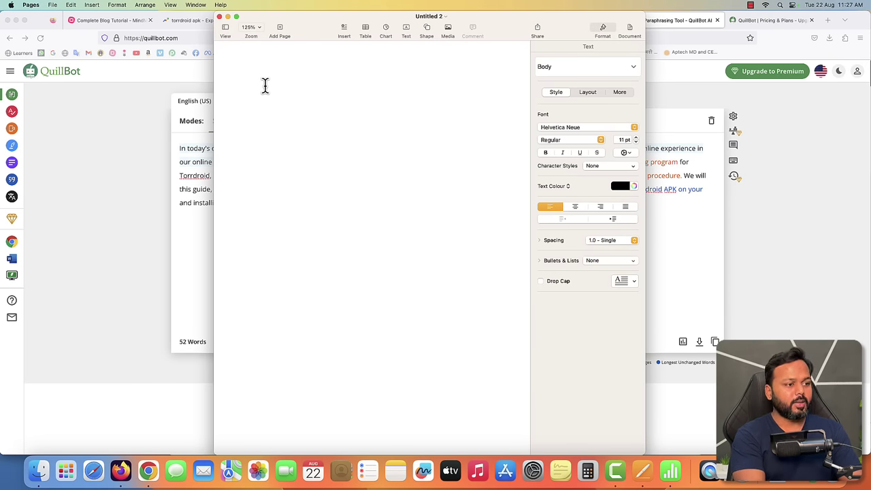
key("super+v")
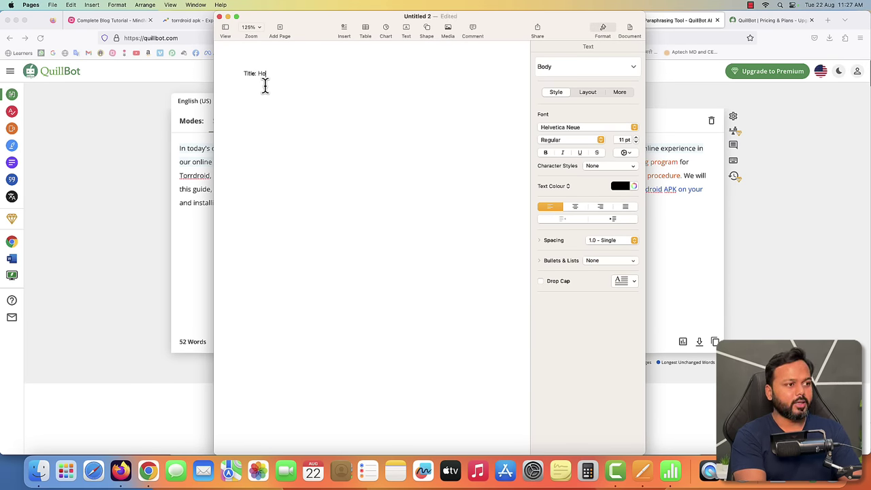
type("d")
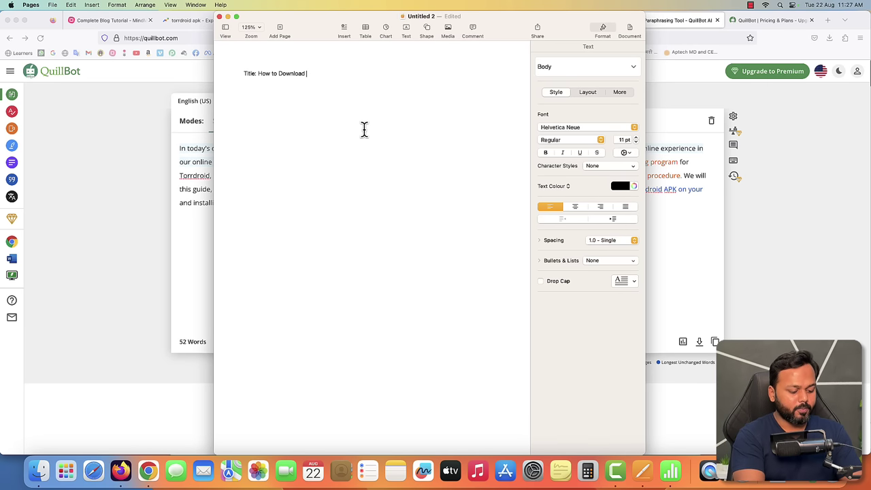
type(" Torrdro")
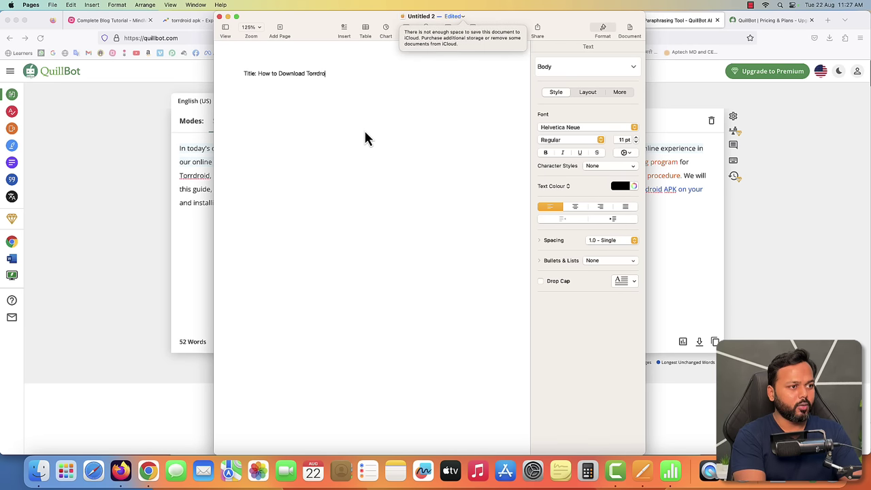
type("id APK file")
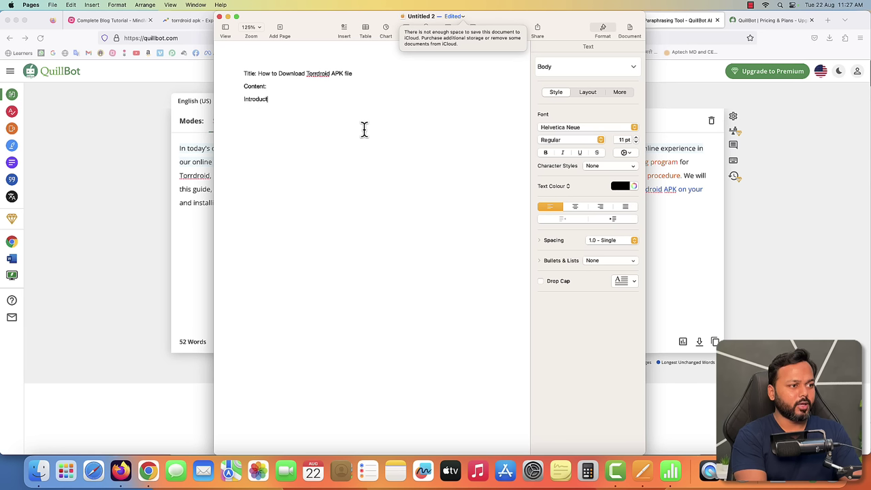
key("super+v")
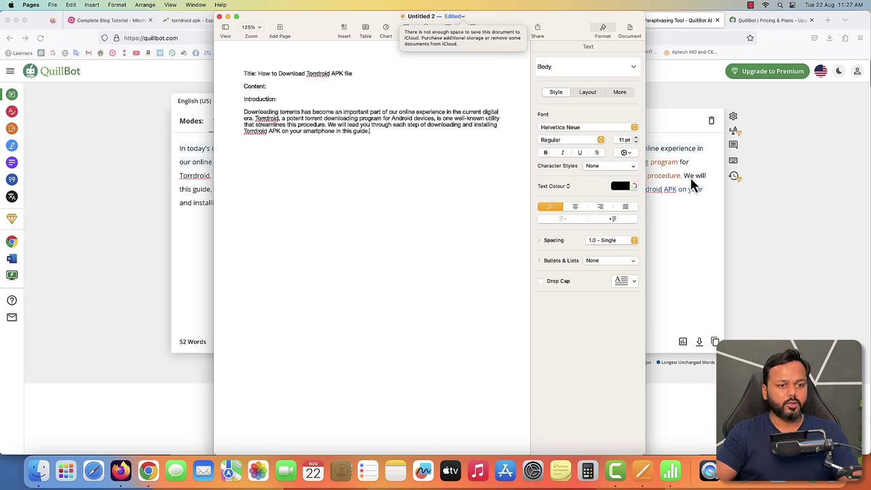
key("Return")
key("Return")
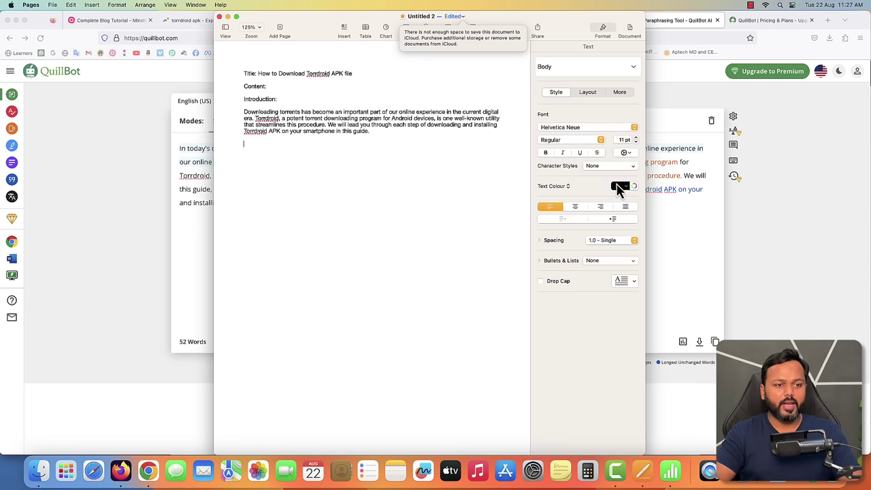
Step: In the ChatGPT Torrdroid guide, select the article from section 1 onward
left_click(700, 202)
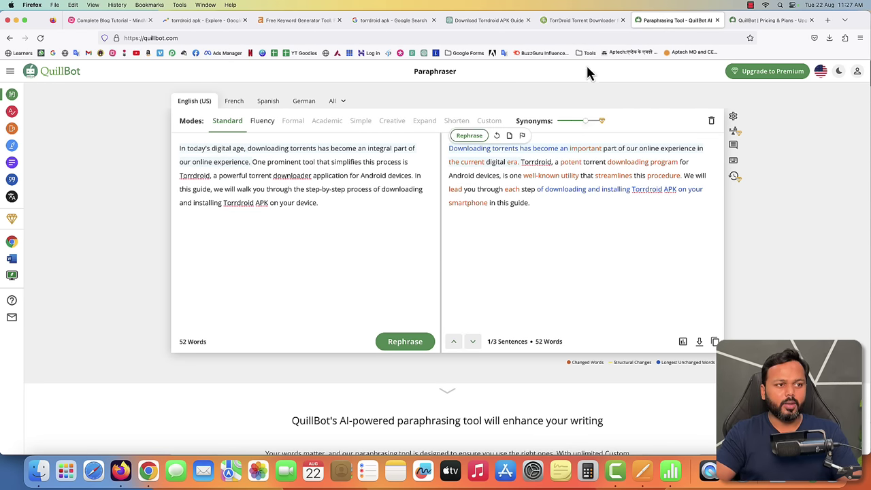
left_click(489, 20)
scroll(403, 250, "down", 4)
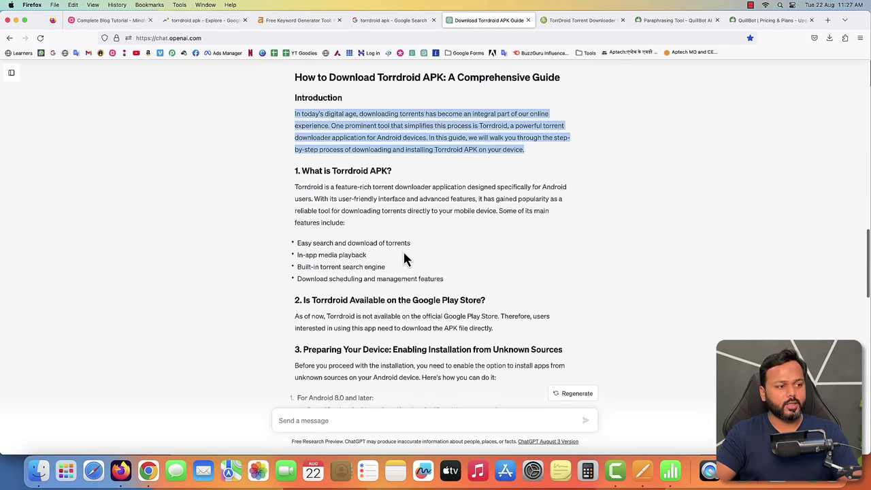
left_click(298, 178)
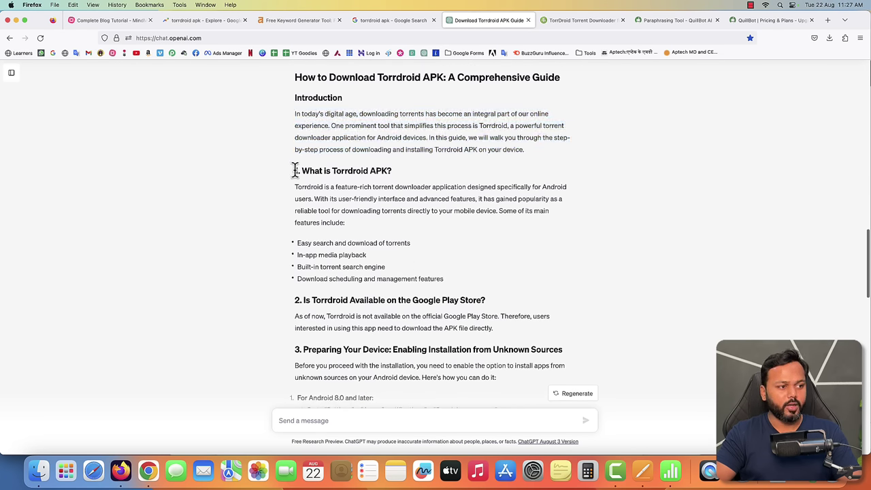
left_click_drag(295, 170, 361, 471)
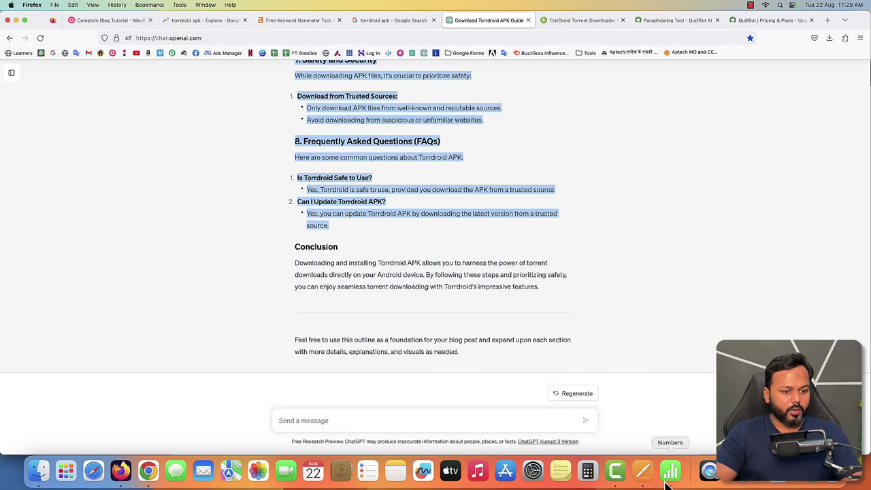
Step: Paste the remaining guide sections into the Pages document, select the Introduction line, and return to ChatGPT
left_click(643, 476)
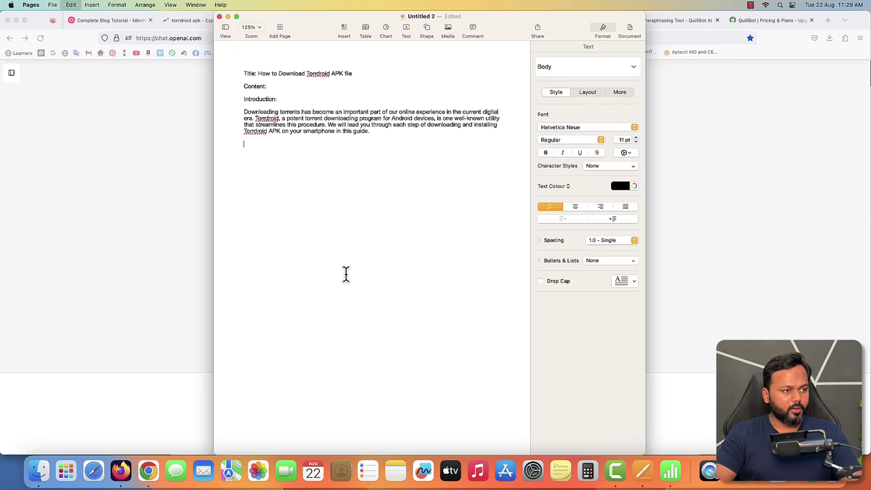
key("super+v")
scroll(340, 254, "up", 5)
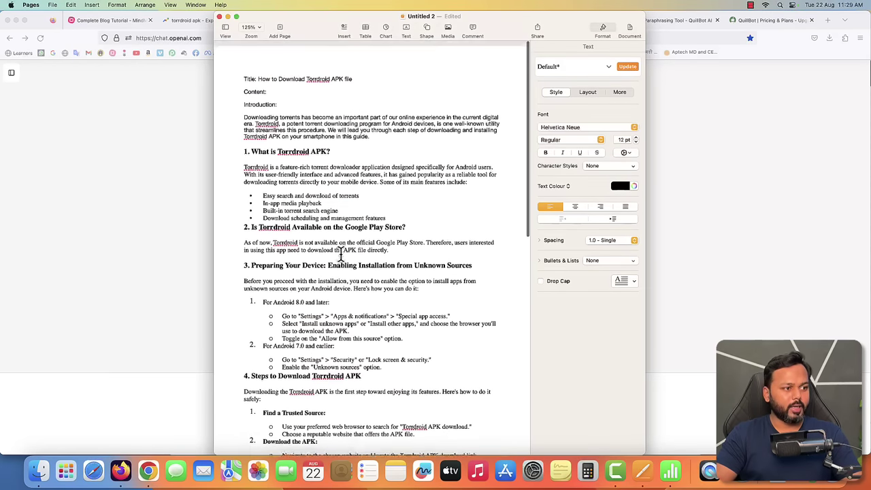
triple_click(248, 99)
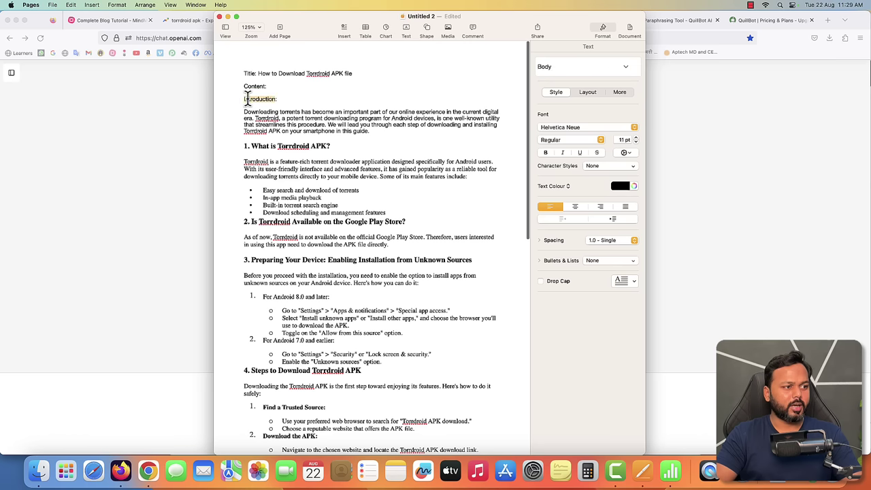
left_click(198, 107)
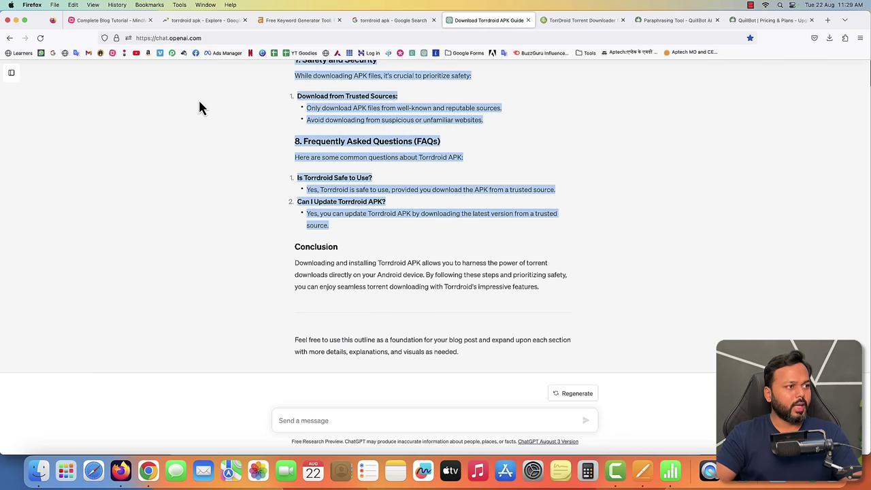
Step: Review the Complete Blog Tutorial mind map, then close the Free Keyword Generator and torrdroid apk search tabs
left_click(103, 21)
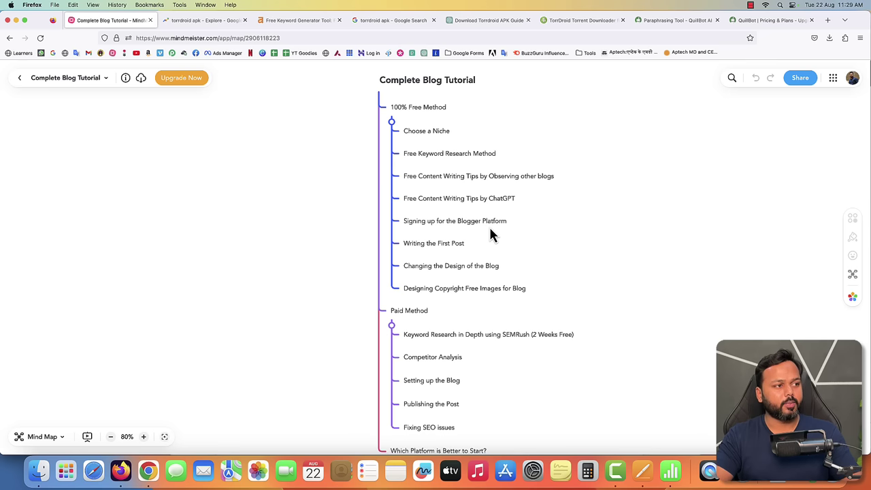
left_click(340, 21)
left_click(339, 21)
Step: In a fresh tab, search Google for blogspot.com, open Blogger.com, and start signing in
left_click(340, 21)
left_click(340, 21)
left_click(340, 20)
left_click(339, 20)
key("super+t")
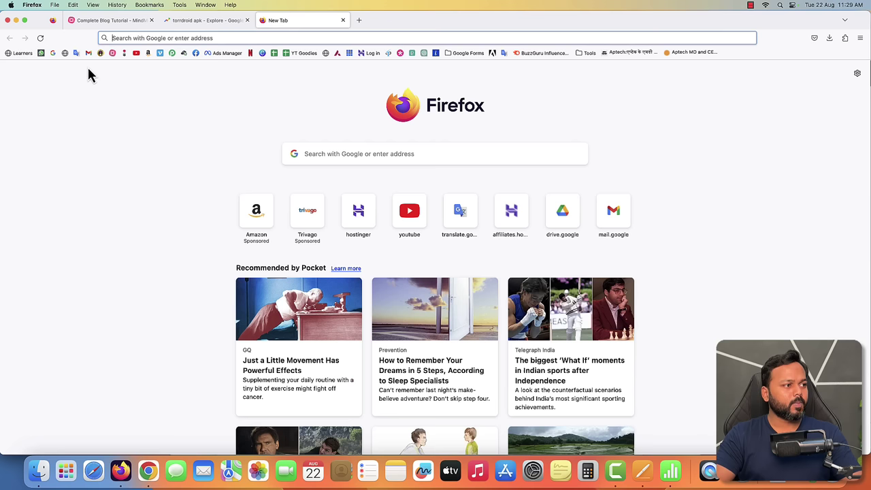
left_click(52, 53)
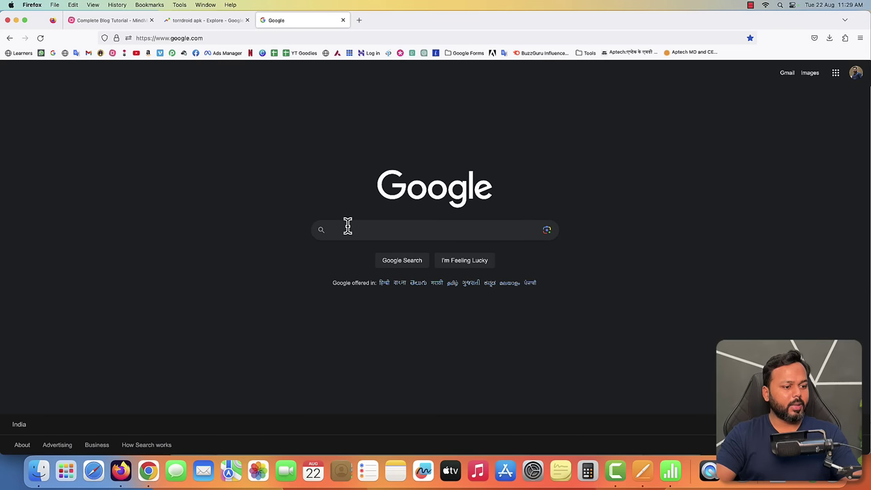
type("blogspot.co")
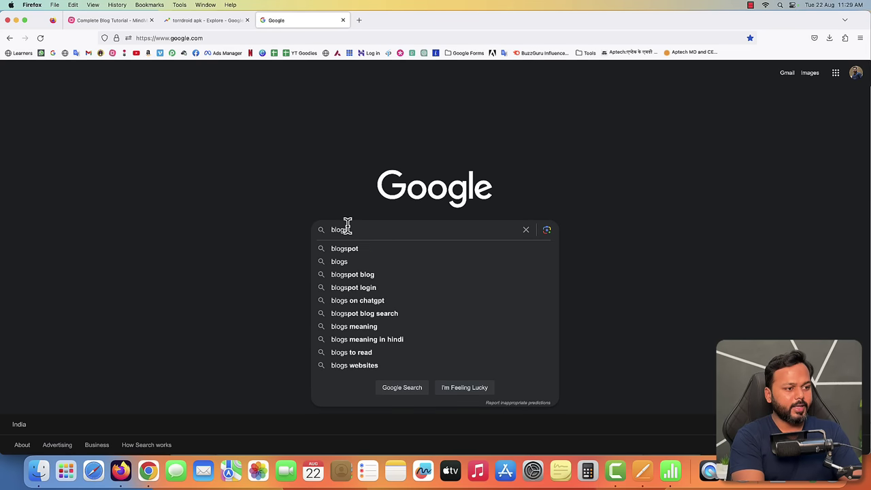
type("m")
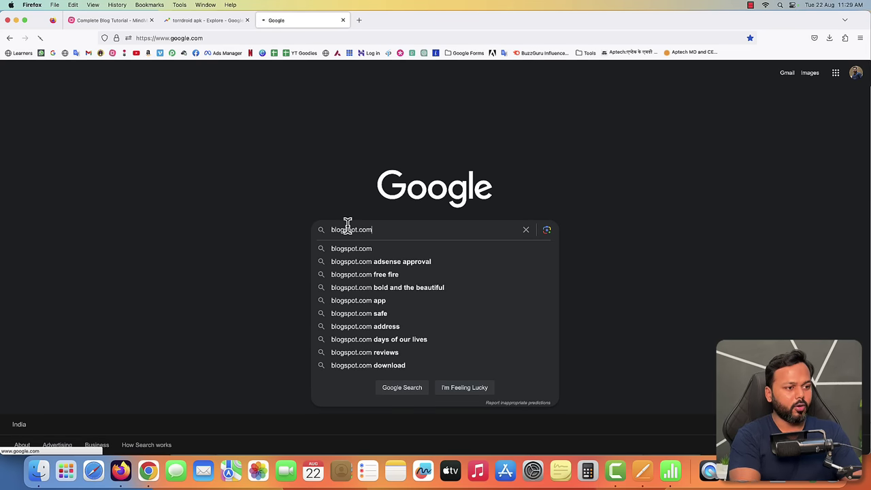
key("Return")
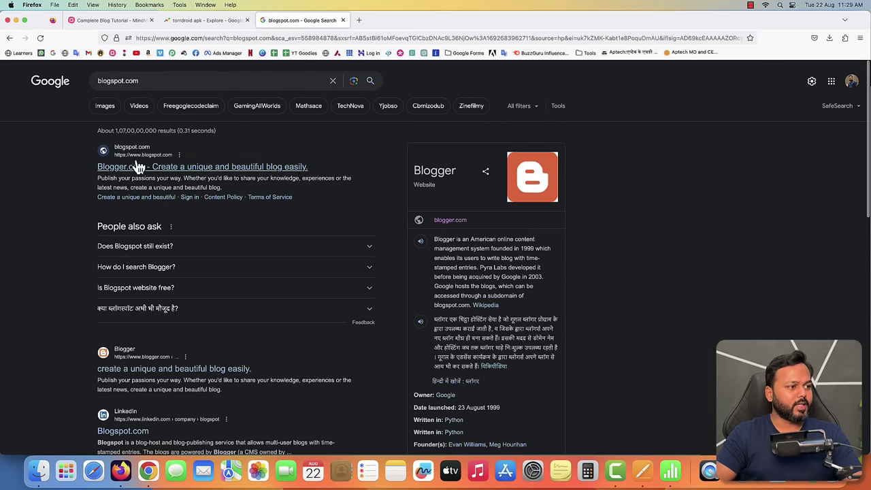
left_click(162, 169)
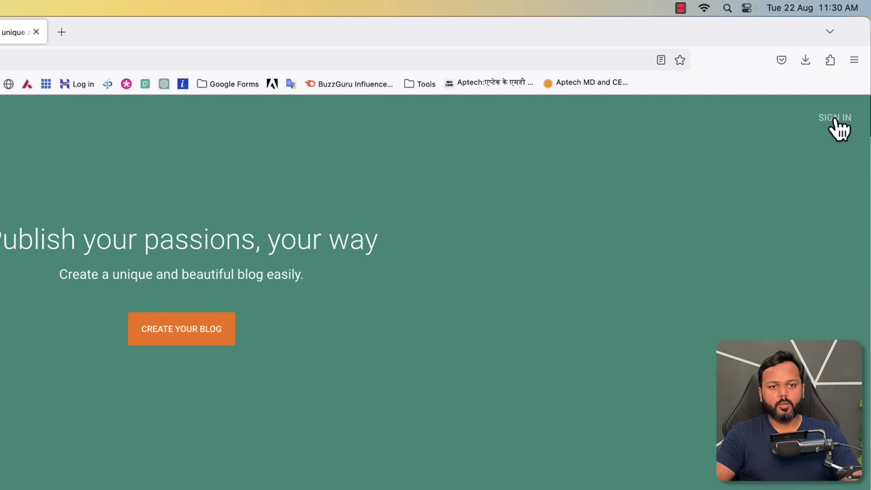
left_click(836, 120)
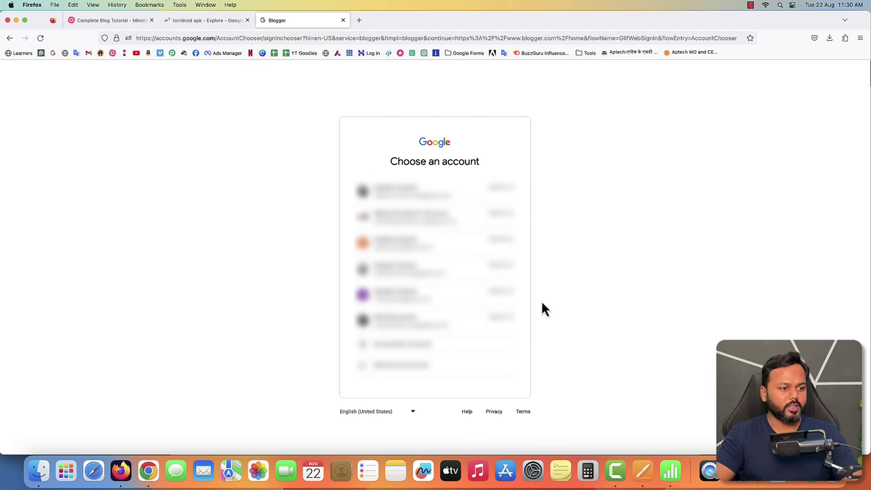
Step: Sign in with the Google account, dismiss the EU notice, and title the new blog 'My APK Blog'
left_click(409, 299)
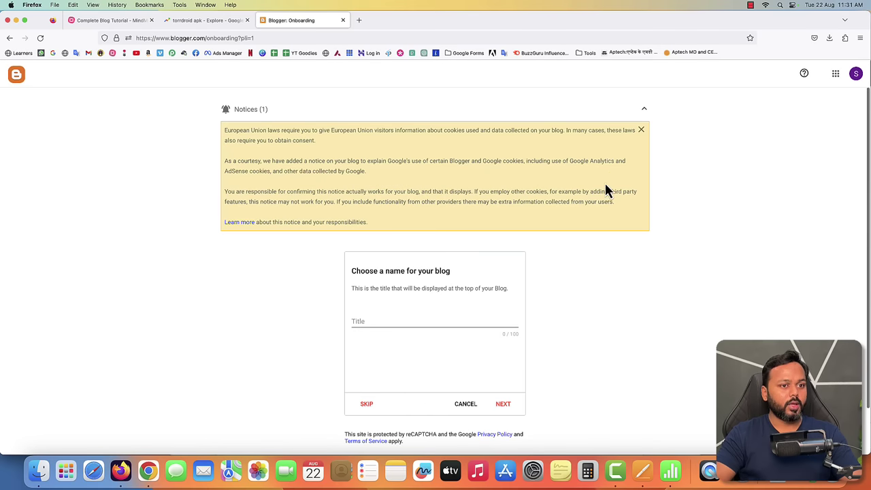
left_click(642, 130)
left_click(403, 179)
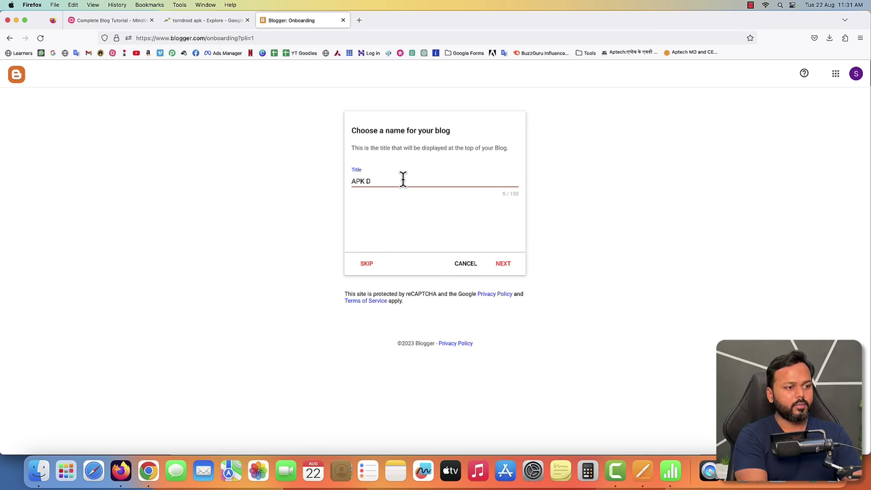
type("APK Download")
key("super+a")
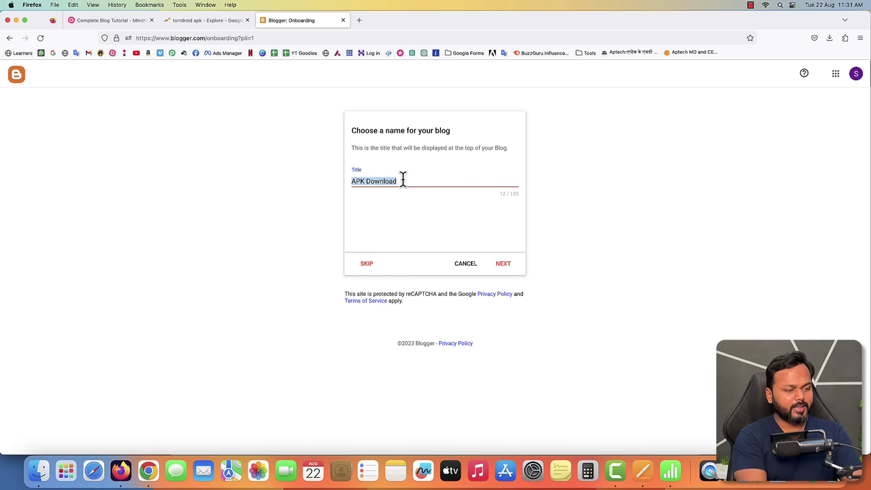
type("My AP")
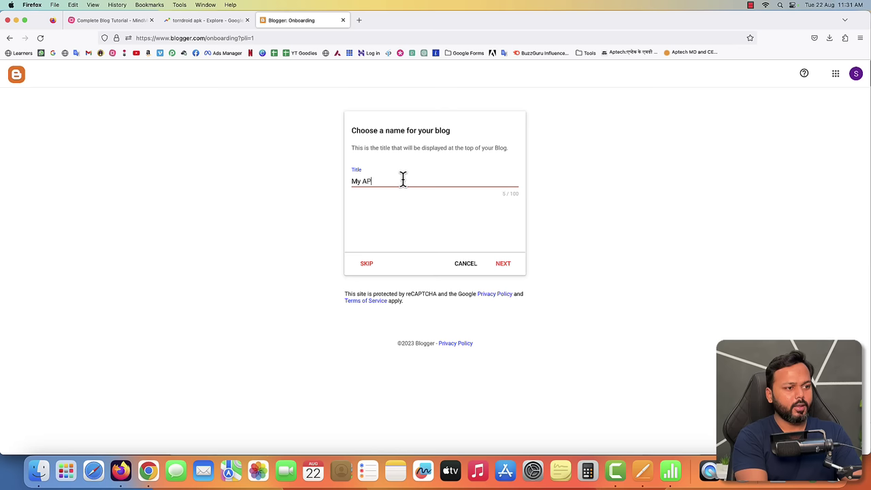
type("K Blog")
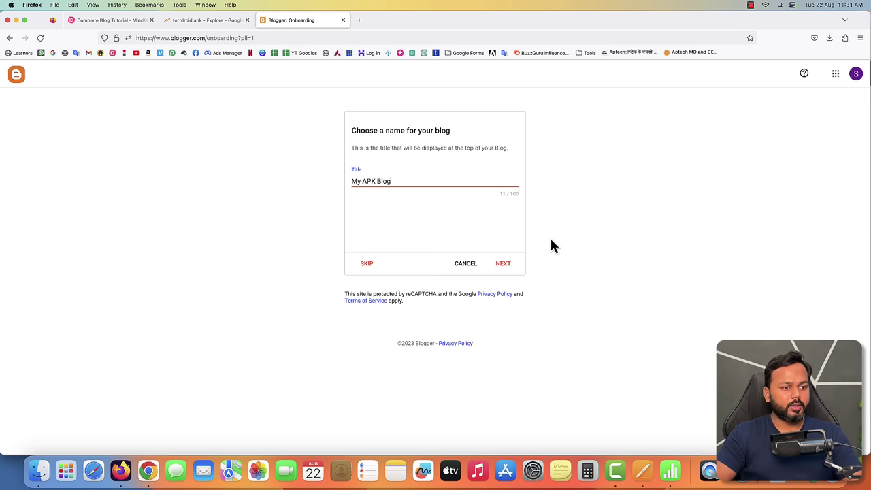
left_click(504, 266)
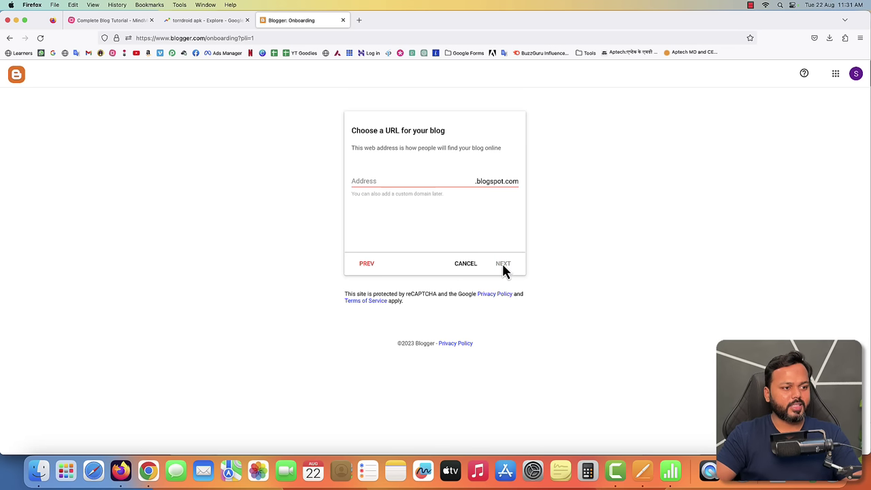
Step: Try the address myapkblog and confirm myapkblog.blogspot.com is already taken in another tab
left_click(399, 177)
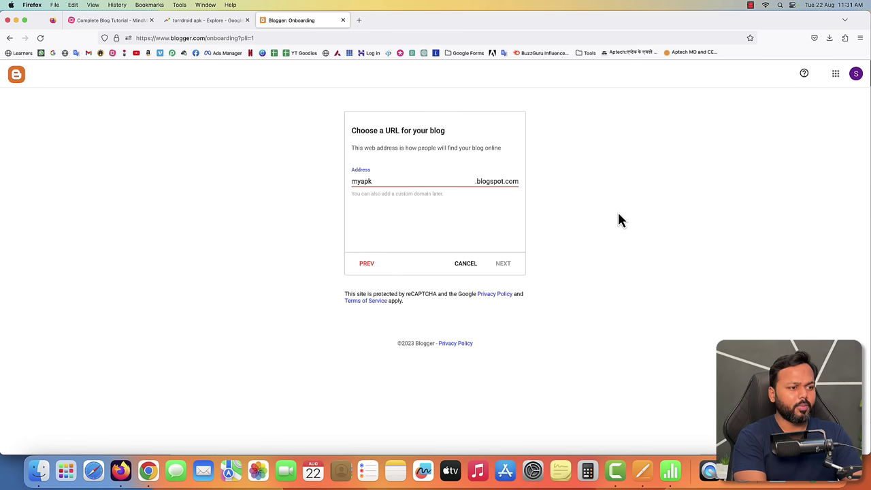
type("og")
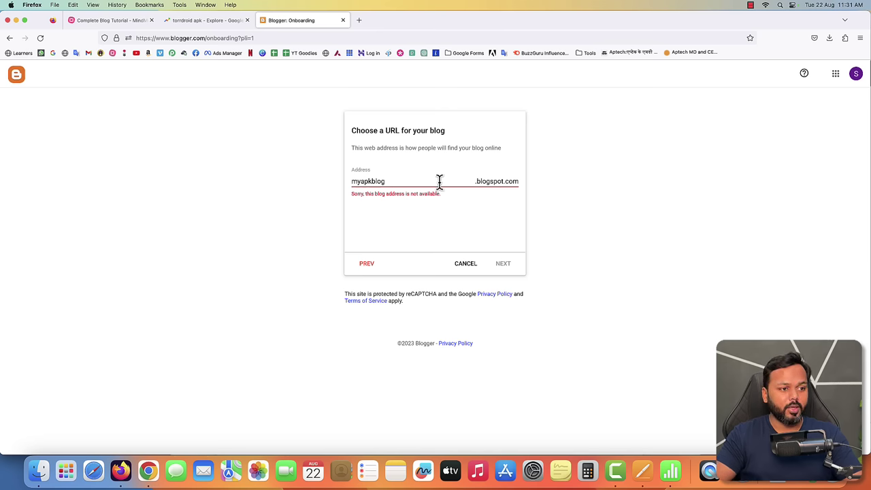
left_click_drag(396, 180, 337, 179)
key("super+c")
left_click(360, 20)
key("super+v")
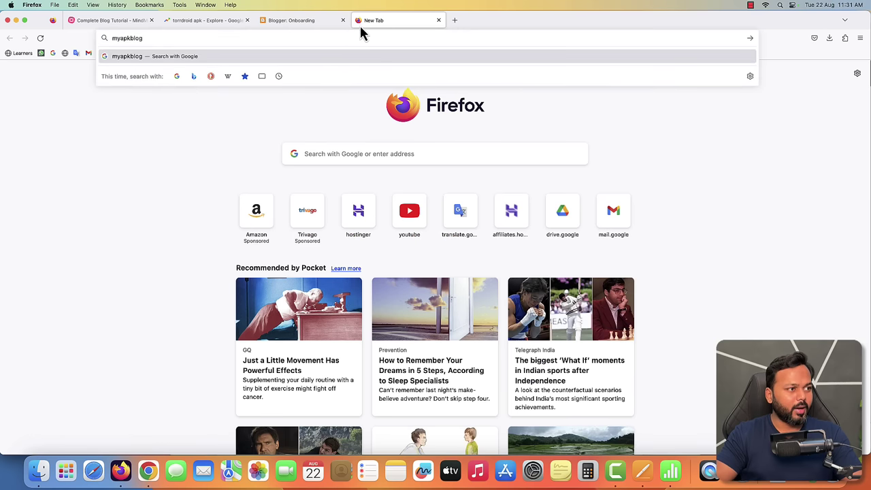
type(".blogspot")
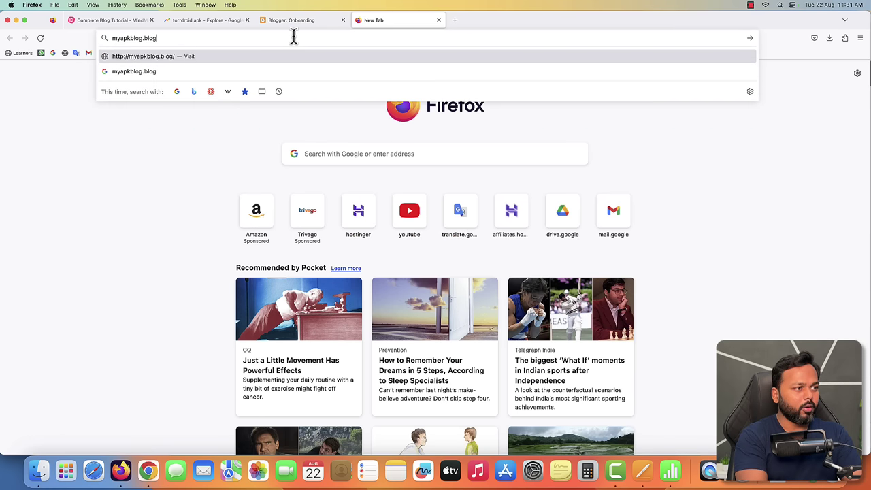
type(".com")
key("Return")
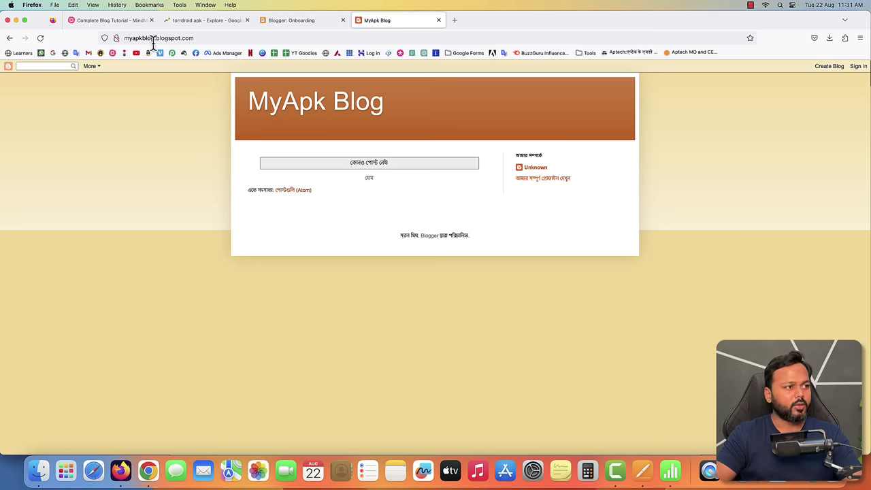
left_click(439, 20)
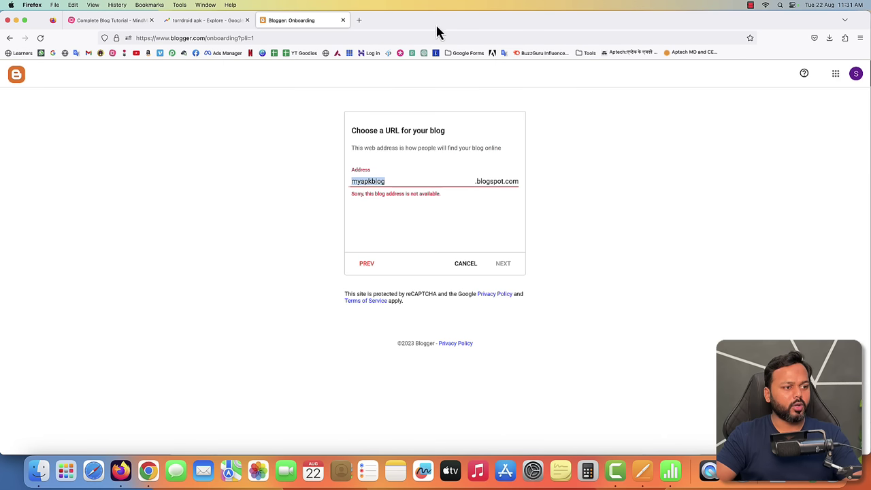
Step: Replace it with the available address icecreamapps99.blogspot.com and continue
left_click(387, 179)
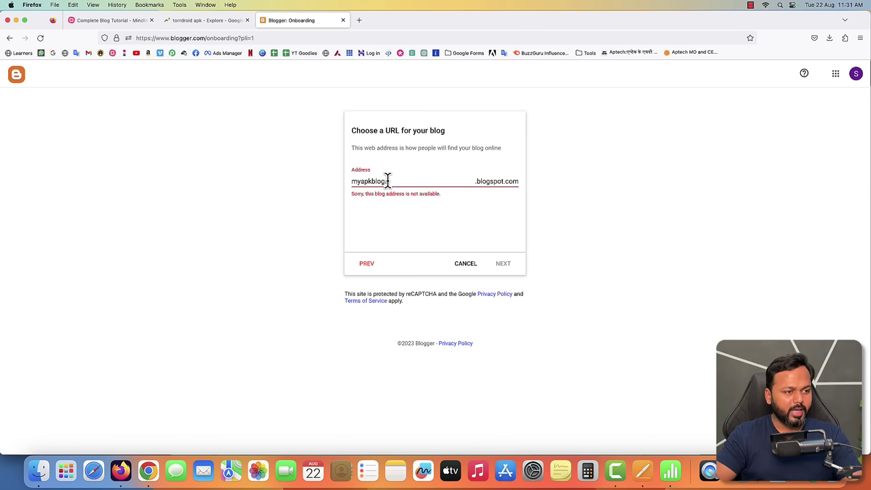
type("s")
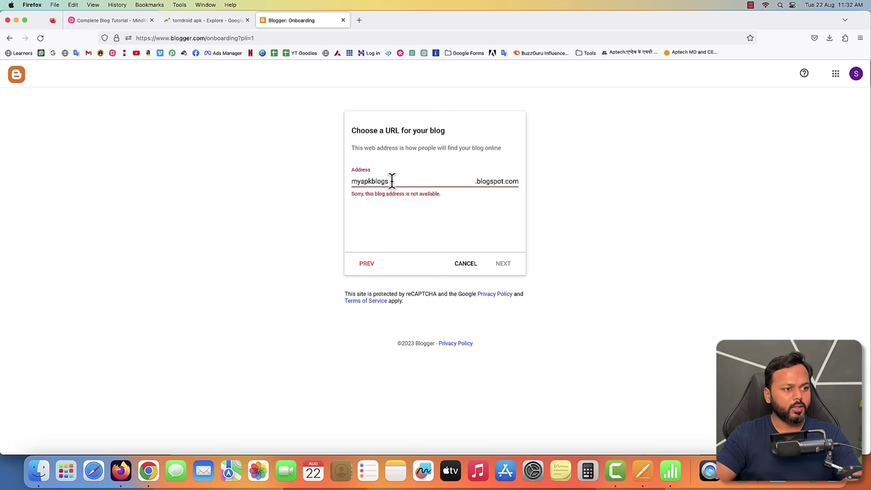
key("super+a")
key("BackSpace")
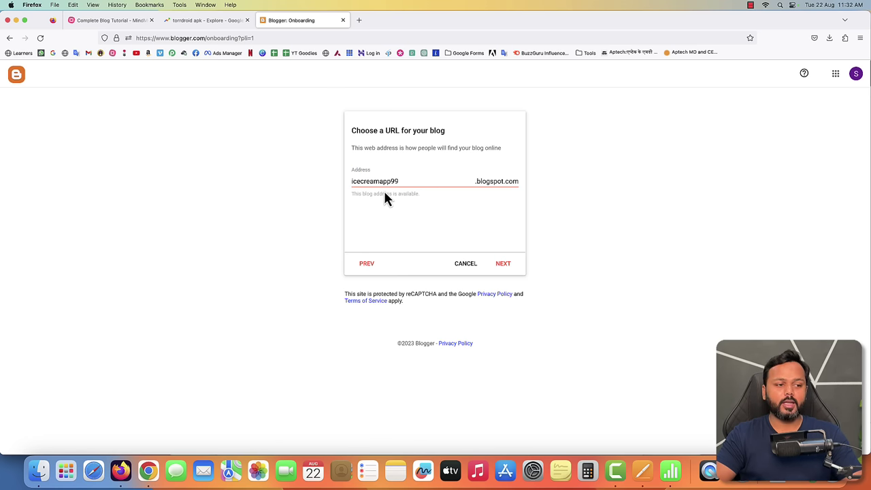
left_click(390, 181)
left_click(420, 199)
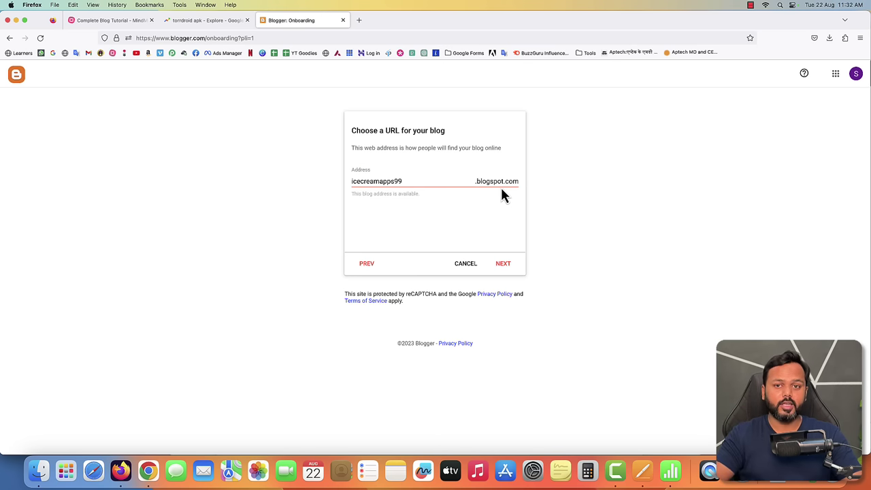
left_click(504, 265)
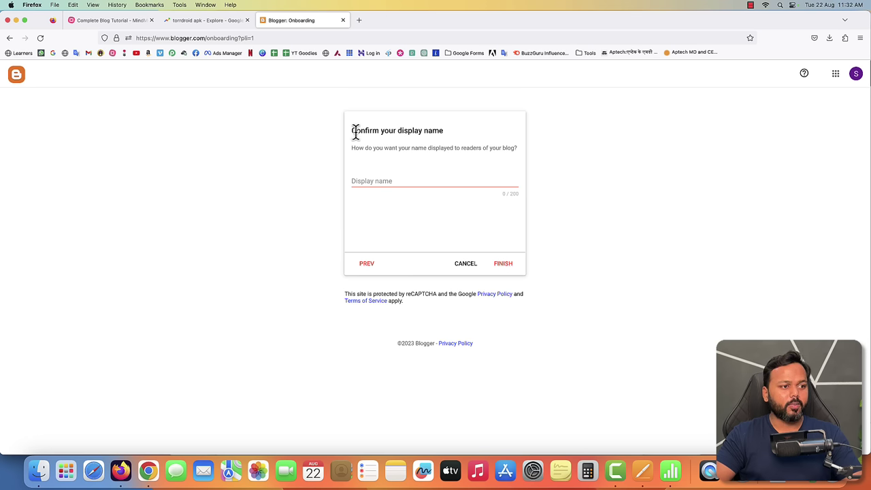
Step: Enter the author's display name and finish creating My APK Blog
left_click_drag(352, 130, 429, 132)
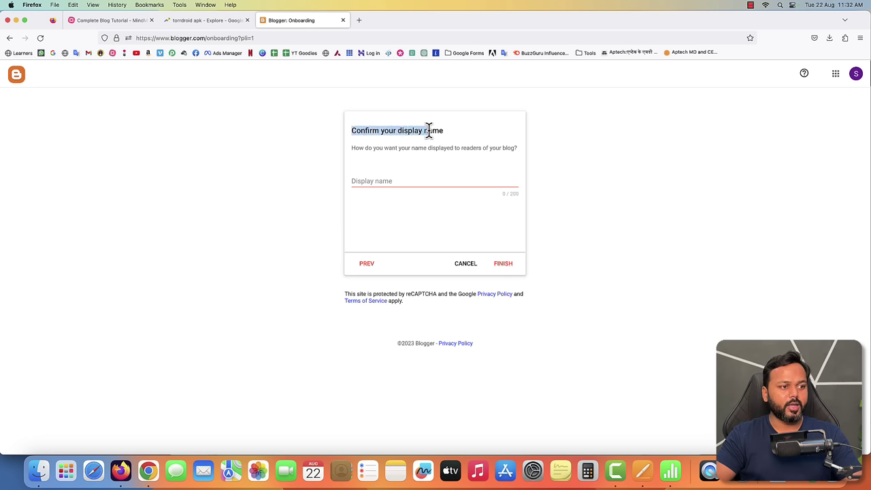
left_click_drag(353, 146, 522, 156)
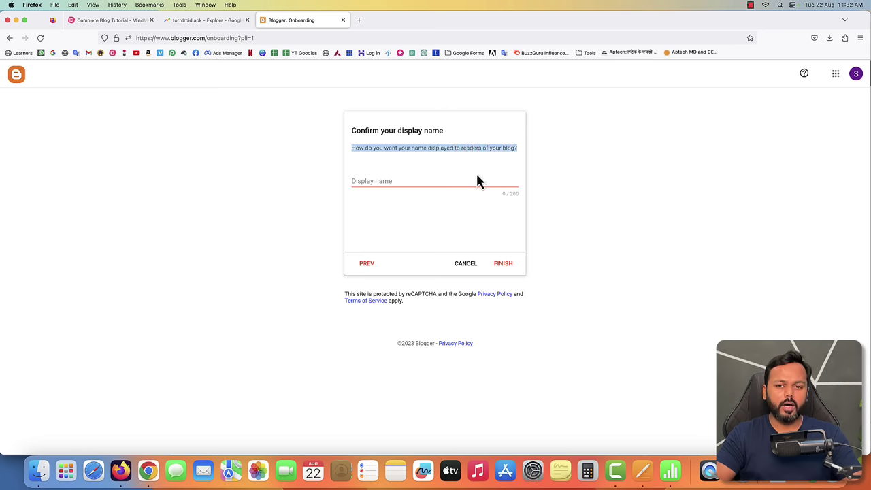
left_click(429, 179)
type("S")
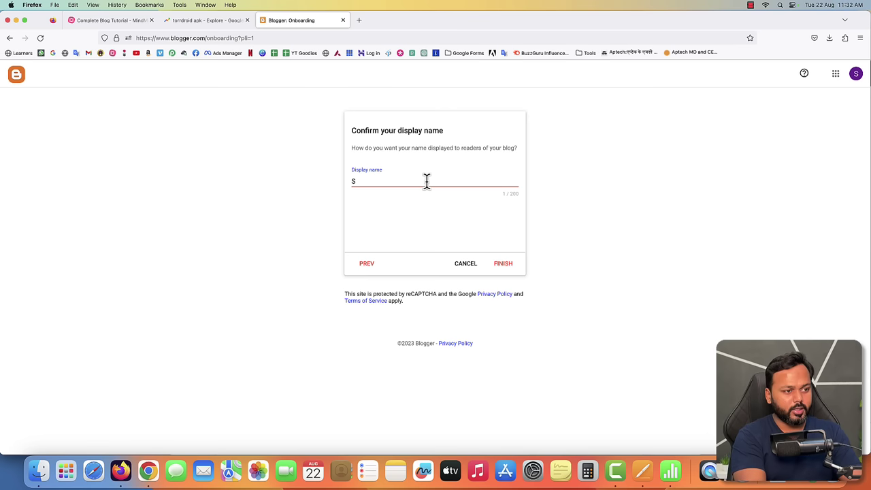
type("addam Kassim")
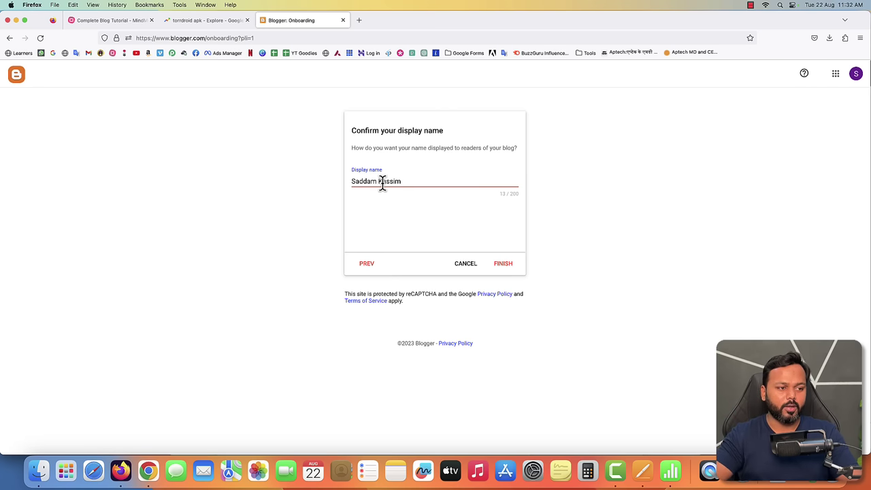
left_click(505, 268)
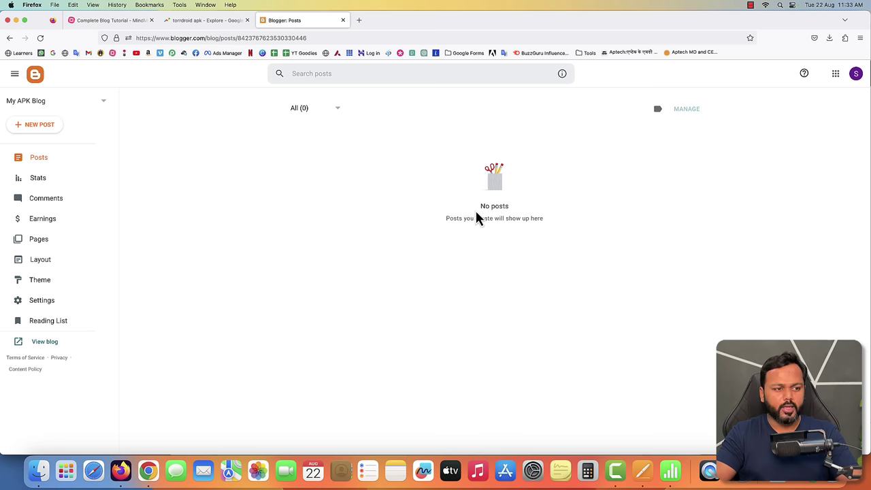
Step: Browse the blog's Stats, Comments, Earnings and Pages sections
left_click_drag(481, 206, 510, 211)
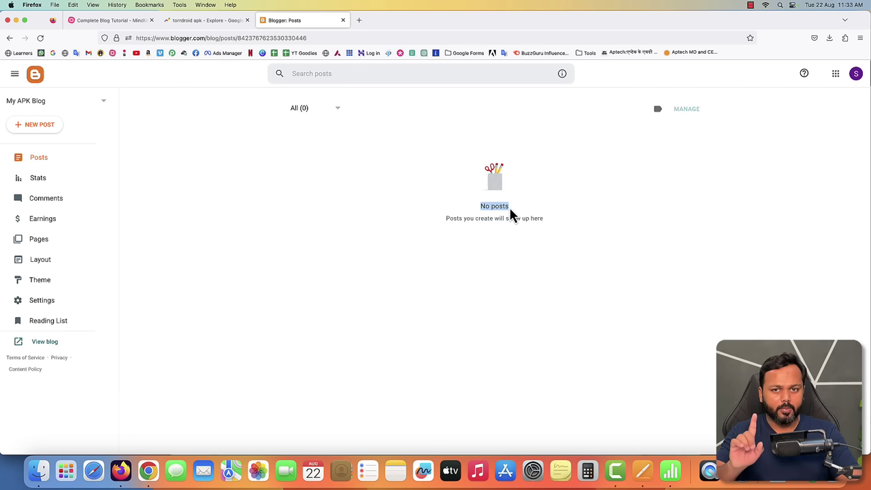
left_click(39, 185)
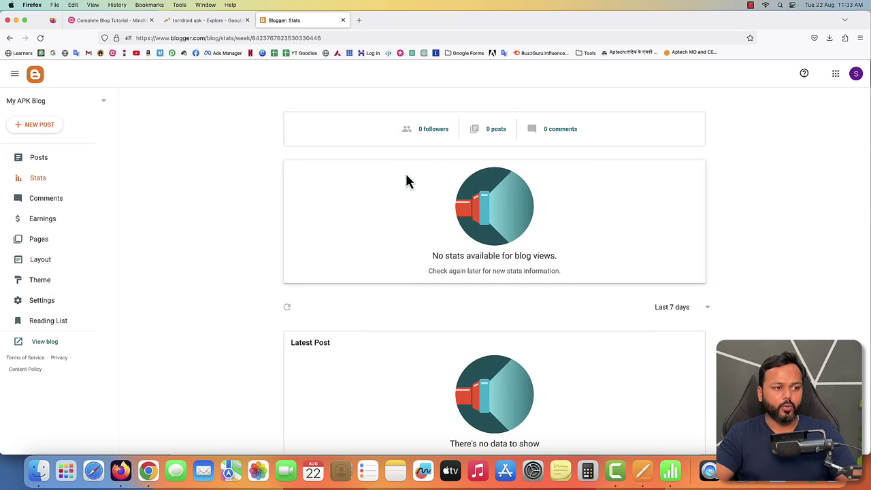
scroll(595, 244, "down", 1)
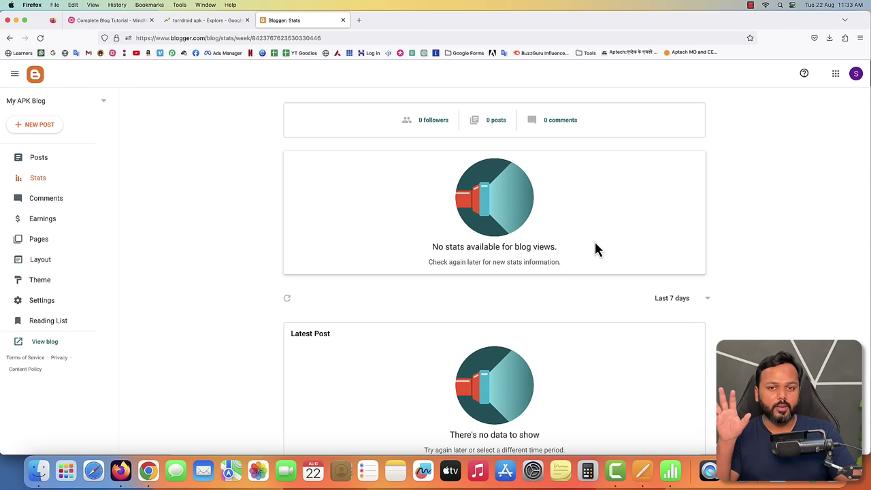
left_click(57, 203)
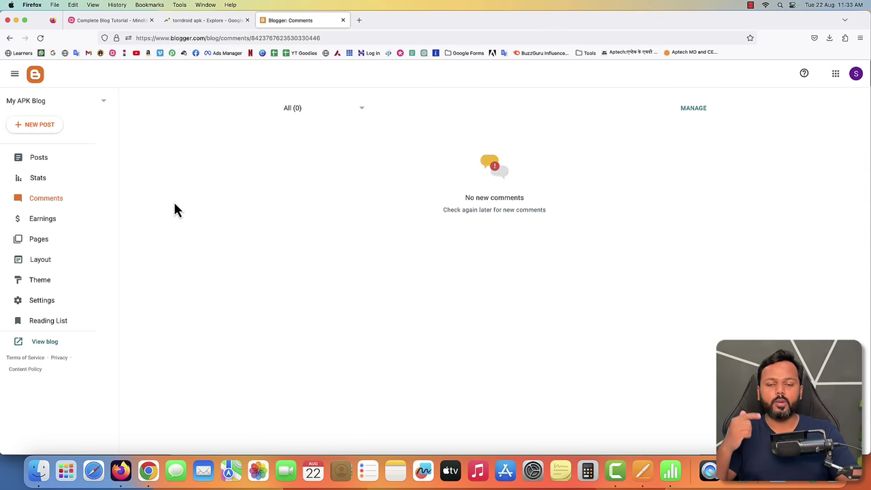
left_click(41, 225)
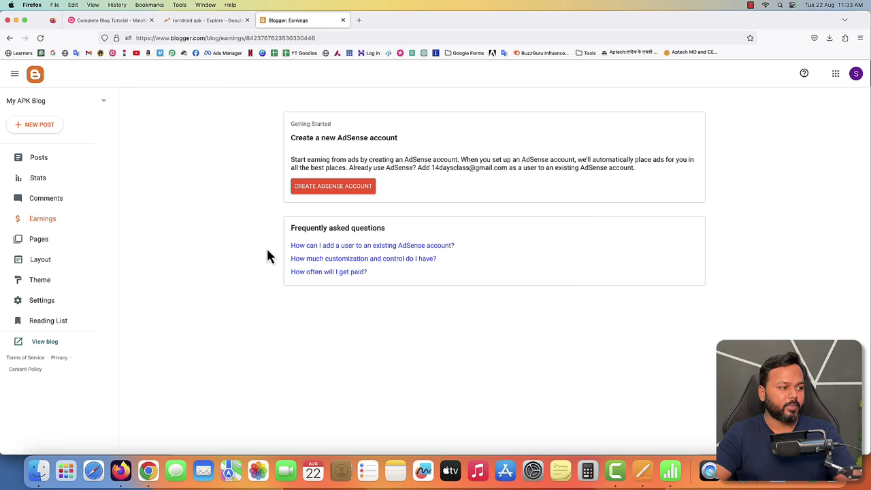
left_click(33, 239)
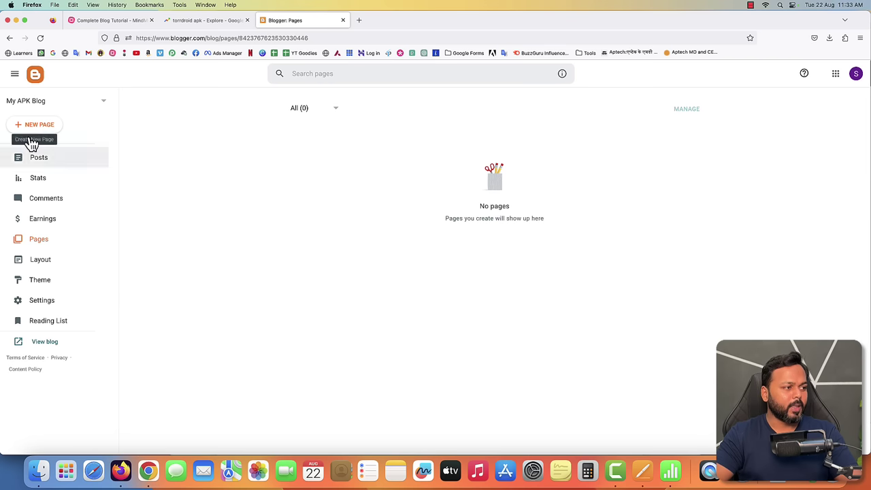
Step: Scroll through the Layout section, then open the Theme gallery showing Contempo Light
left_click(41, 262)
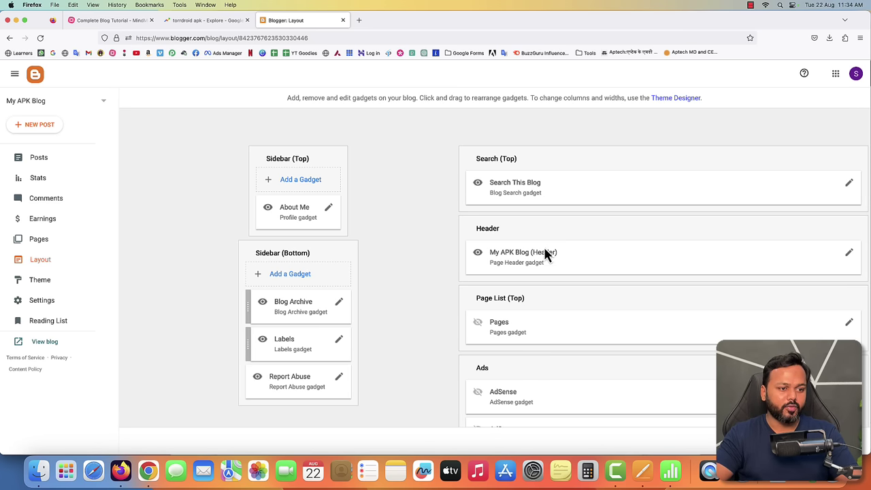
scroll(537, 306, "down", 2)
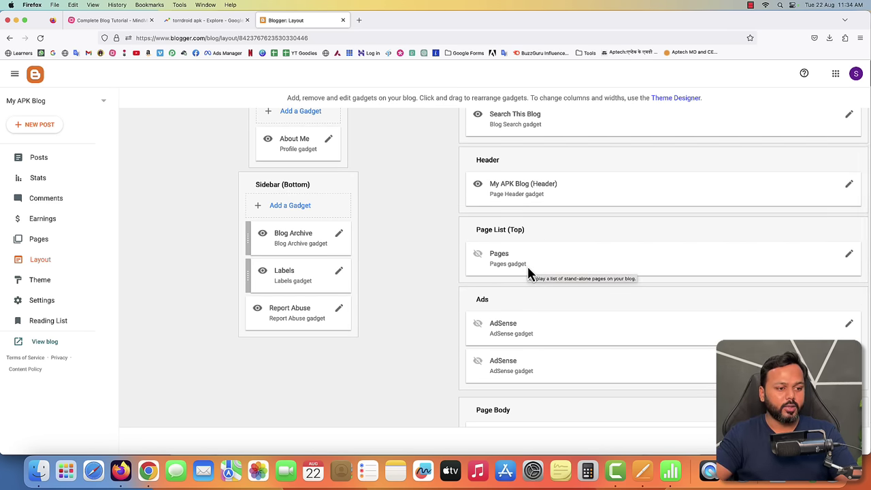
scroll(495, 276, "down", 2)
scroll(524, 272, "down", 2)
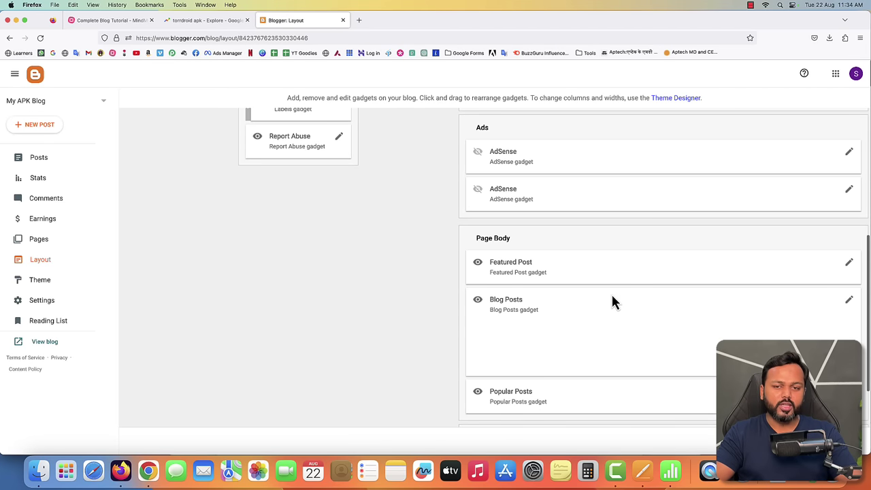
scroll(610, 296, "down", 2)
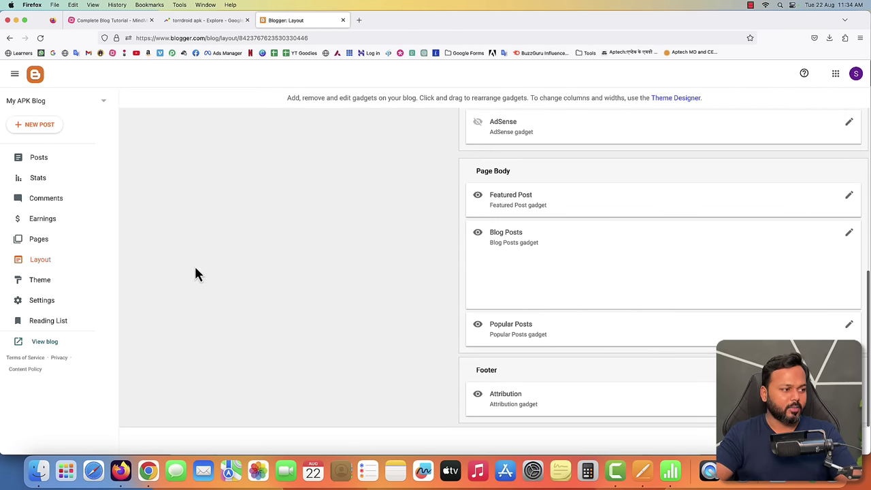
left_click(49, 286)
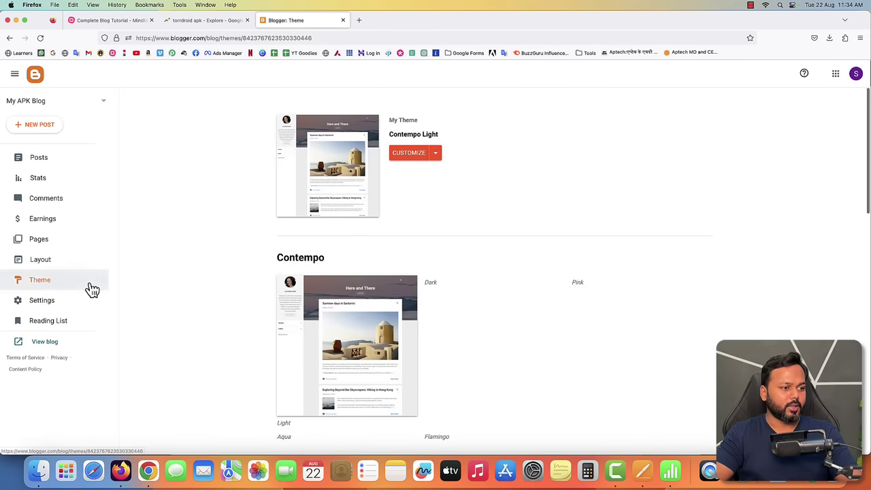
scroll(230, 240, "down", 4)
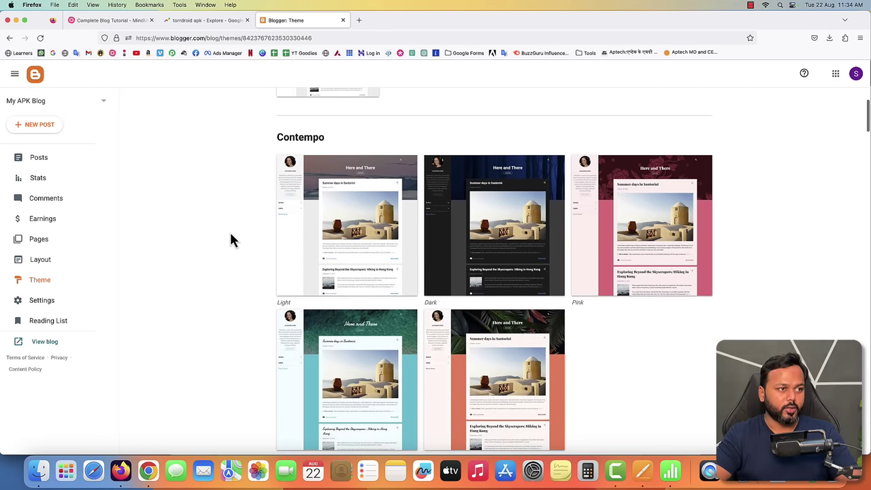
Step: View the live blog at icecreamapps99.blogspot.com in a new tab, then return to the Theme gallery
left_click(359, 21)
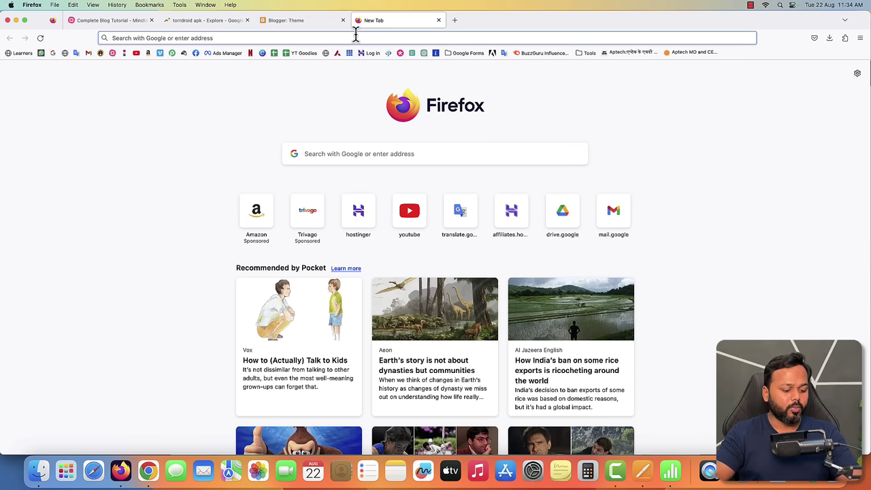
type("ic")
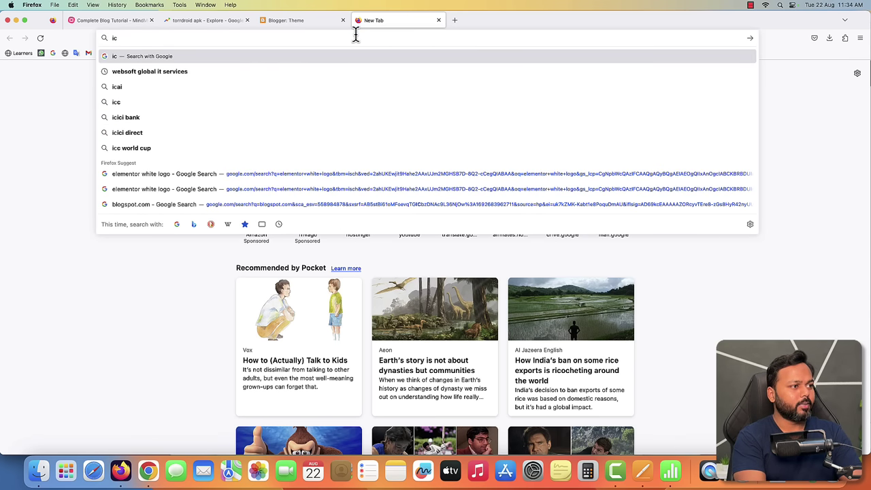
type("ecreamapps")
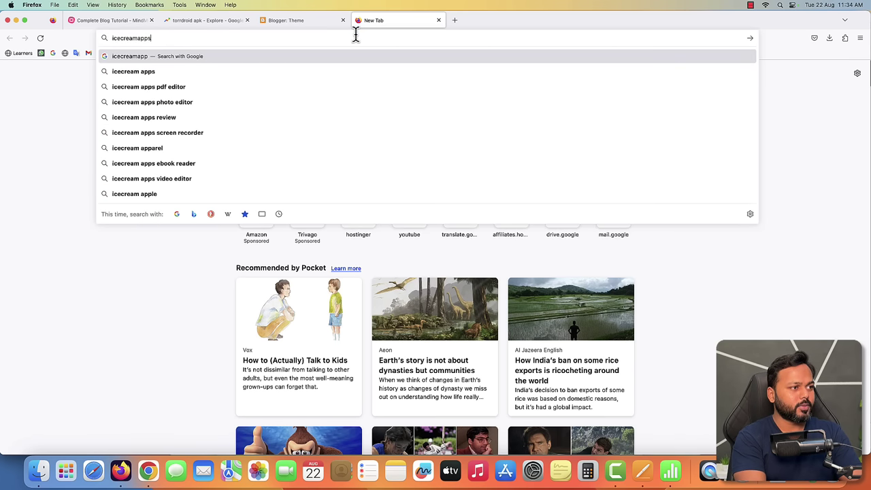
type("99.blogspot.com")
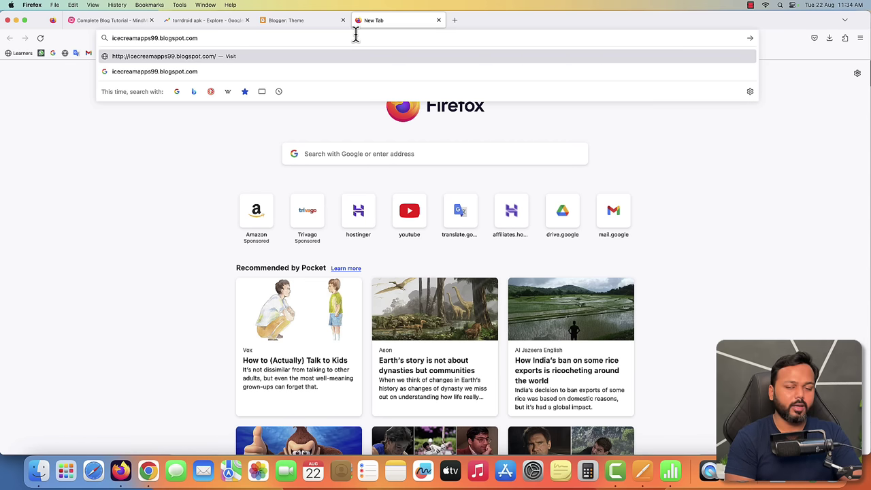
key("Return")
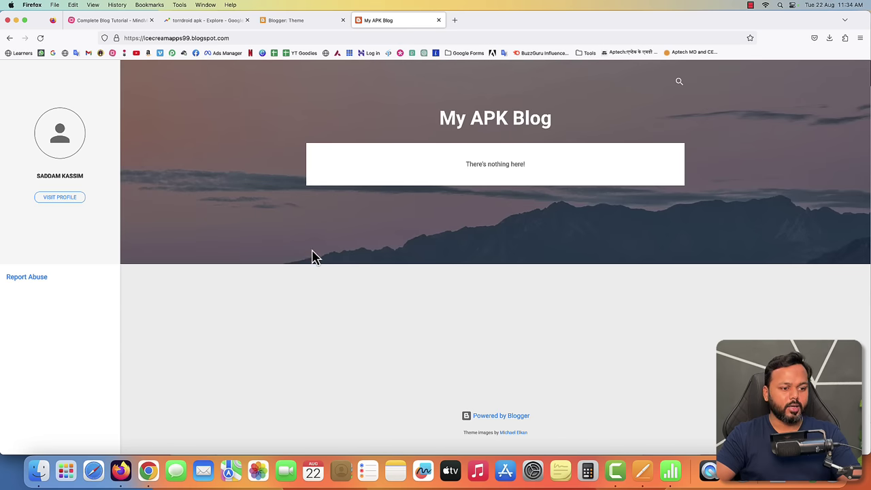
left_click(294, 22)
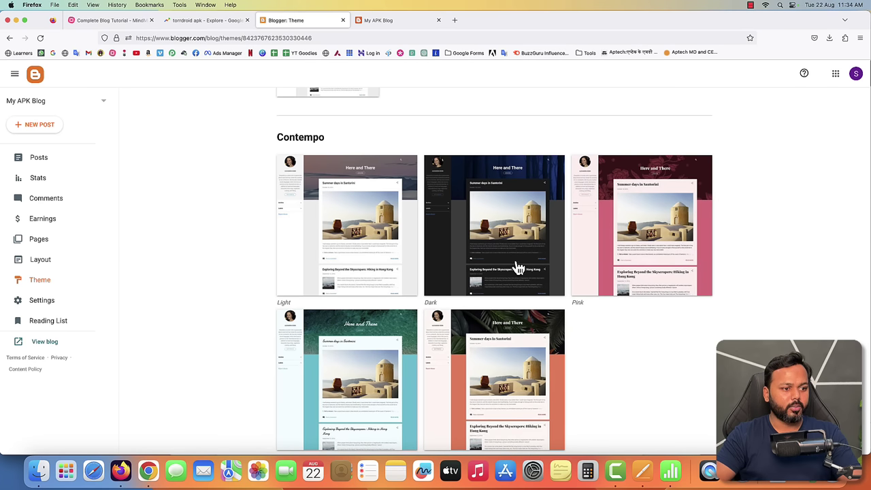
Step: Apply the Contempo Dark theme and reload the live blog to confirm its dark look
left_click(488, 232)
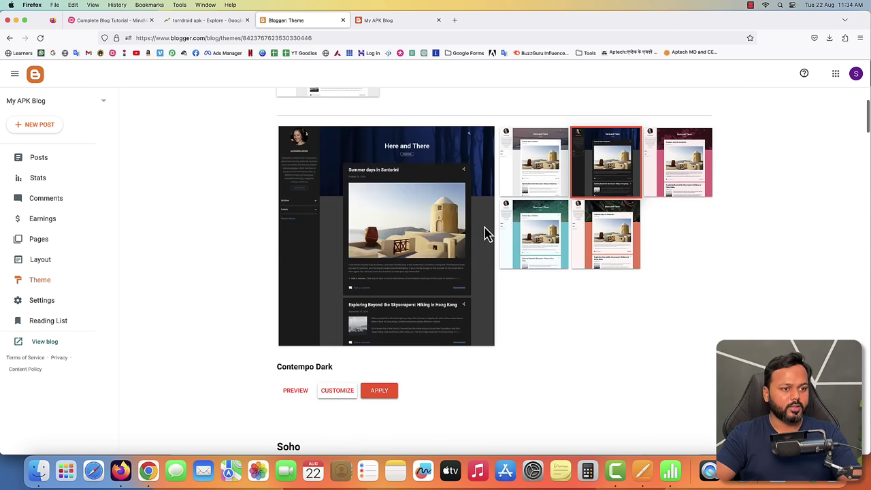
left_click(379, 393)
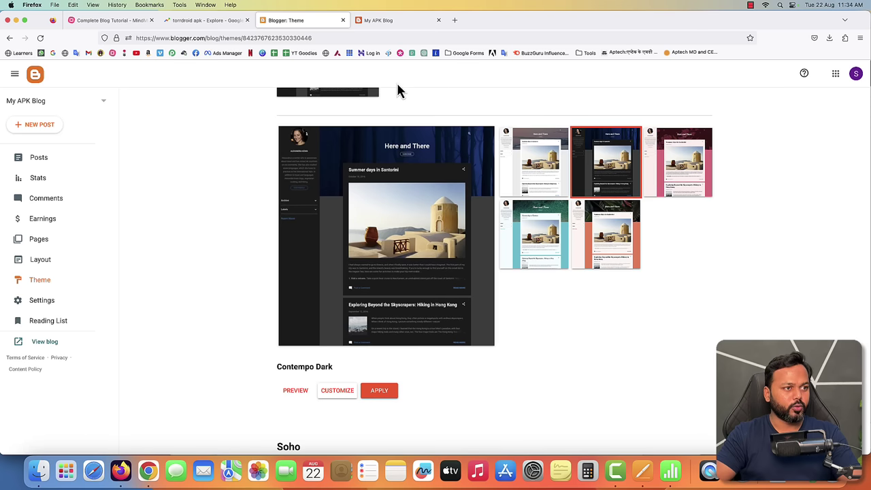
left_click(393, 22)
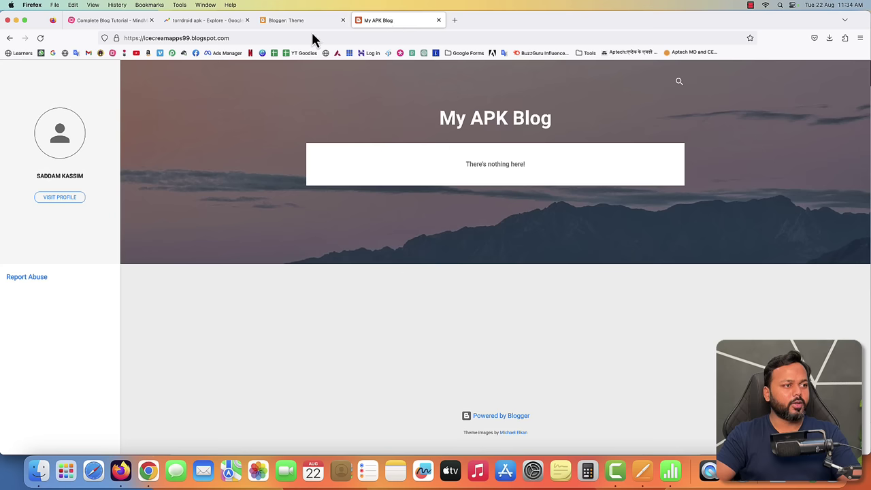
left_click(41, 38)
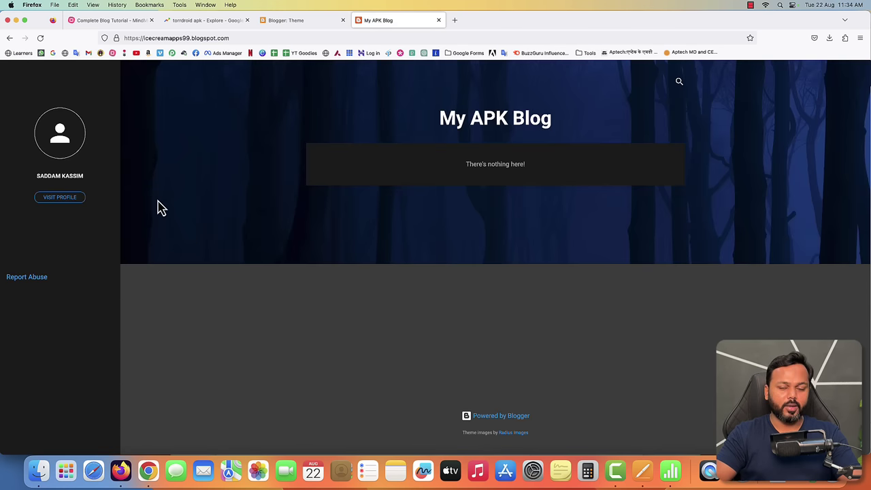
left_click(289, 20)
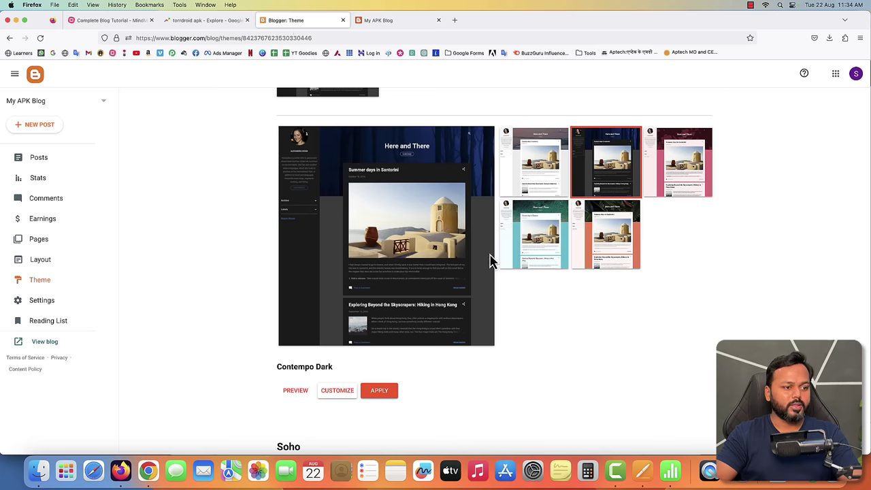
scroll(394, 357, "down", 8)
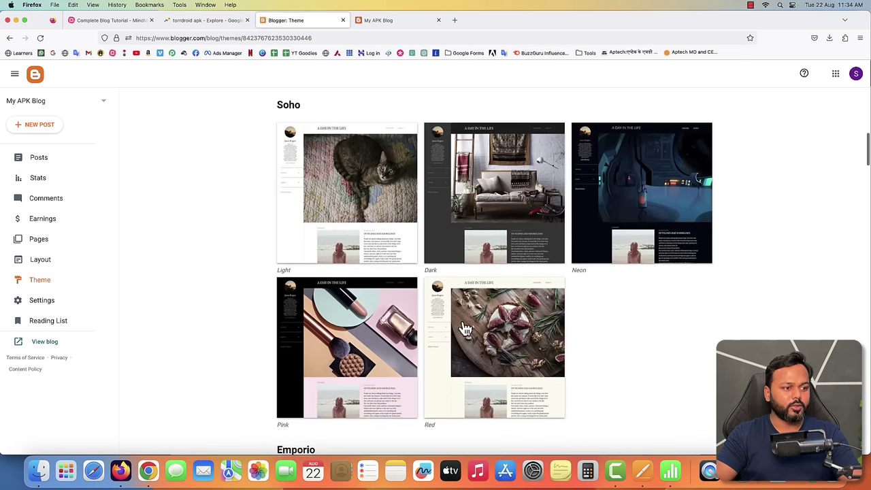
scroll(451, 333, "down", 12)
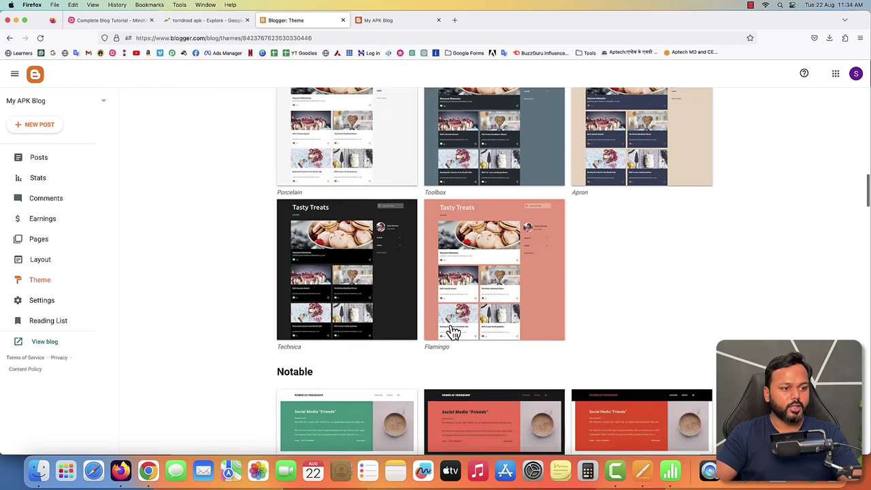
scroll(451, 333, "down", 5)
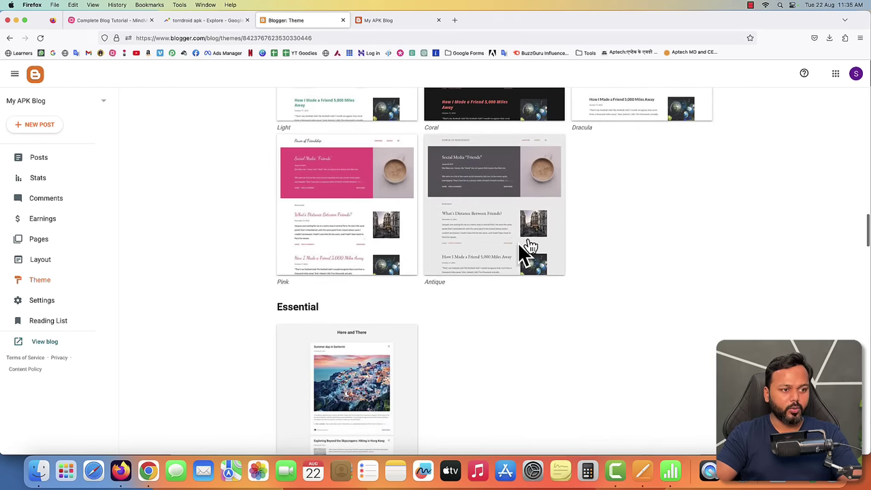
scroll(465, 294, "down", 4)
scroll(524, 299, "down", 4)
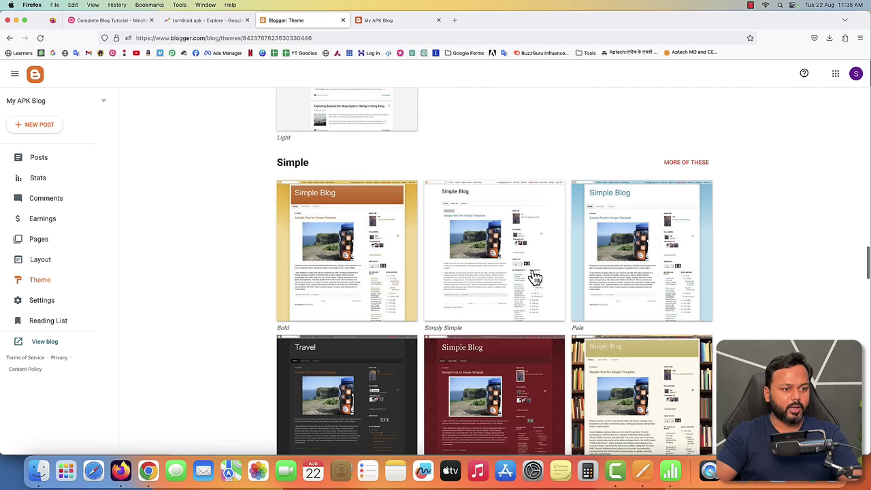
left_click(507, 261)
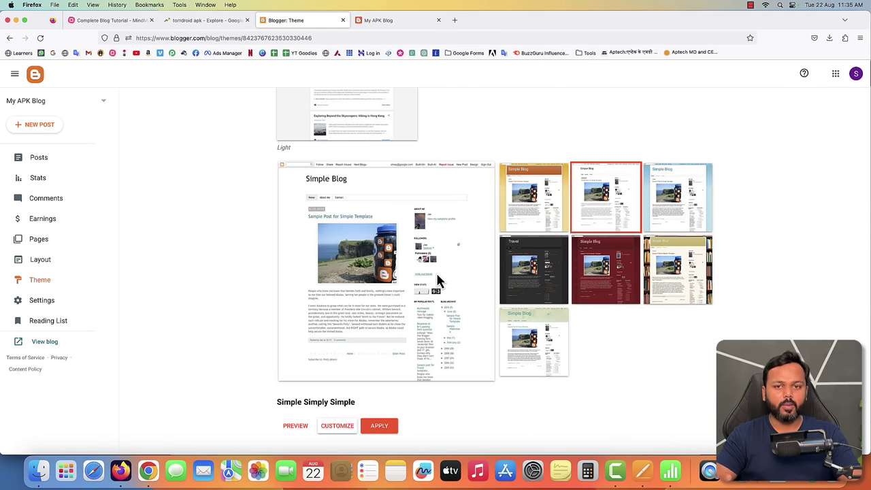
scroll(461, 278, "up", 10)
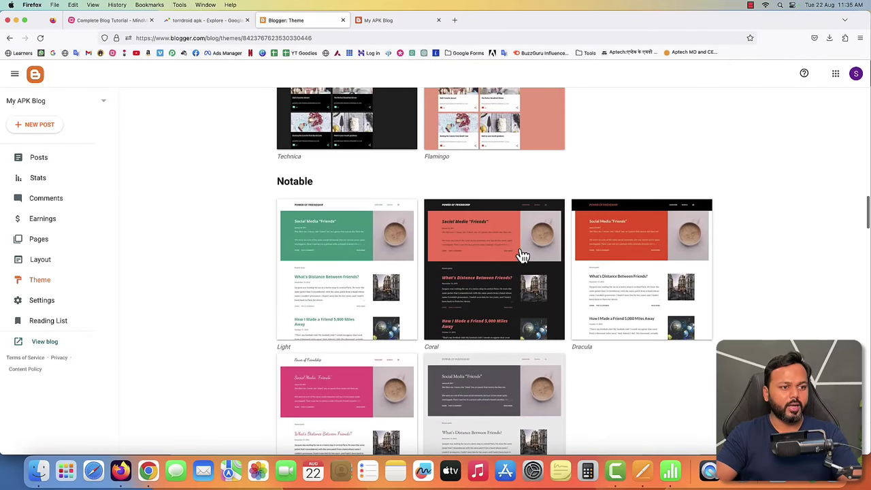
scroll(523, 255, "up", 8)
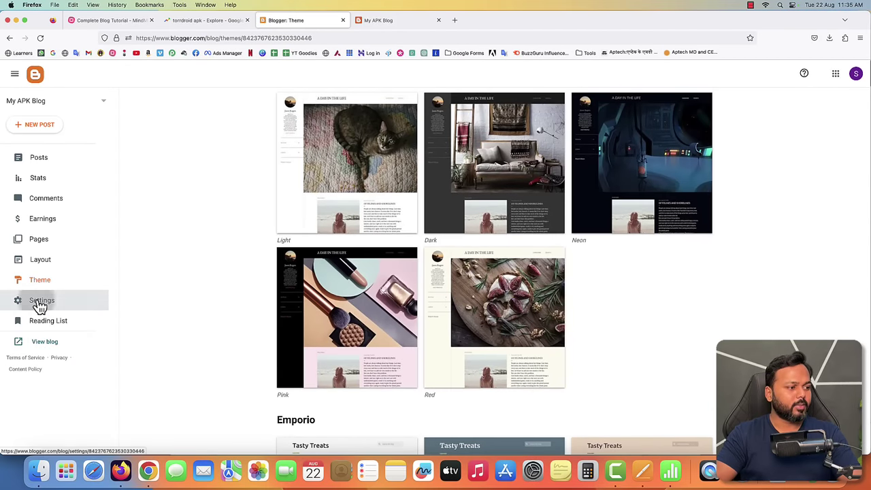
Step: Open My APK Blog's settings, glance at the live blog, and leave the title unchanged
left_click(39, 301)
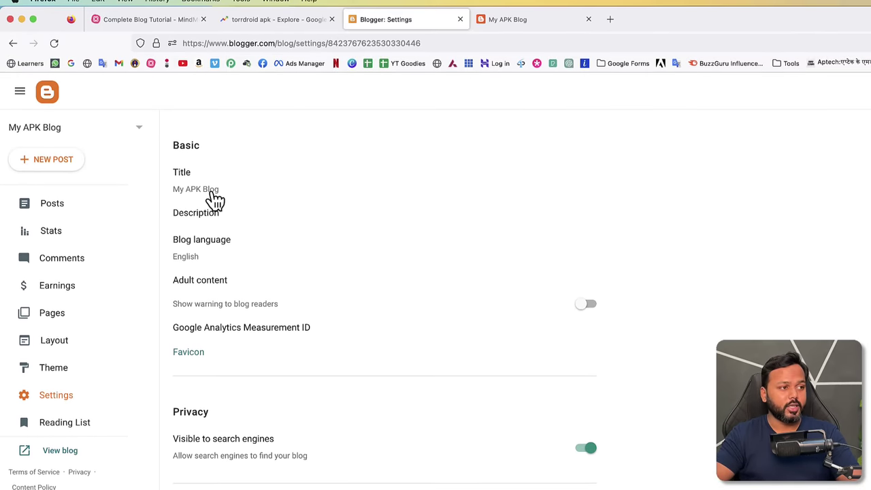
left_click(512, 29)
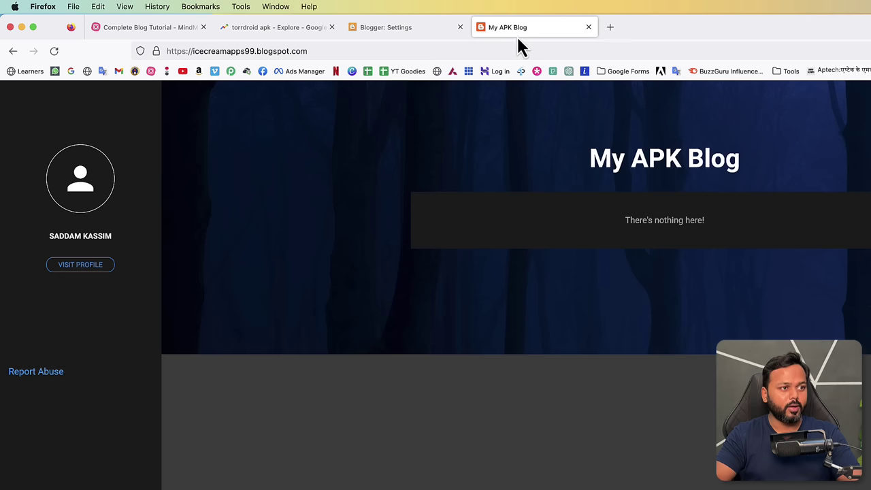
left_click(380, 40)
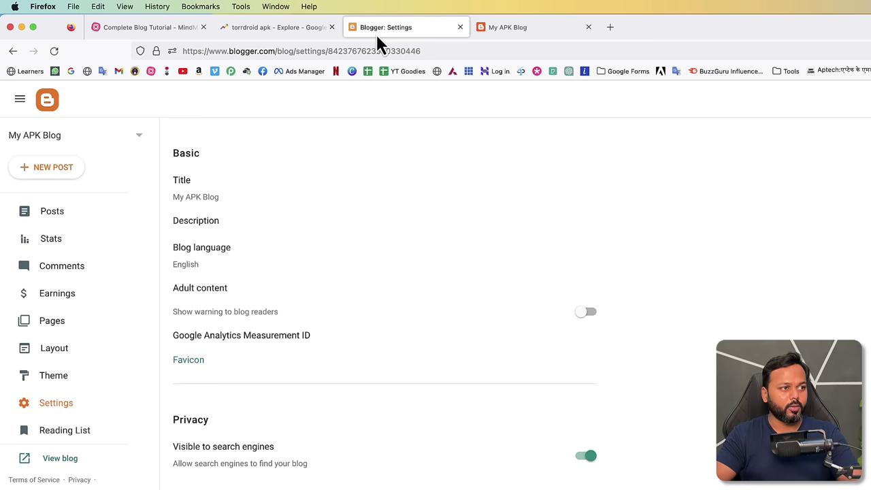
left_click(200, 199)
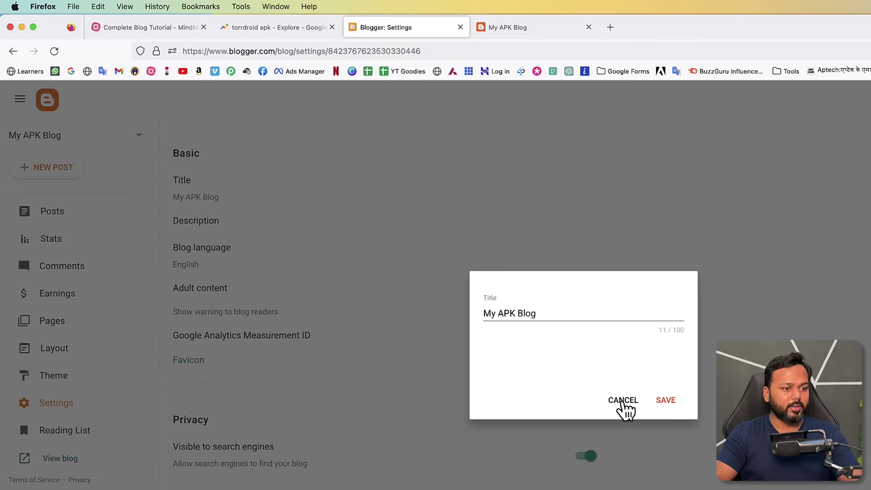
left_click(623, 403)
Step: Enter the description 'This blog is all about downloading apk files.' and save it
left_click(204, 228)
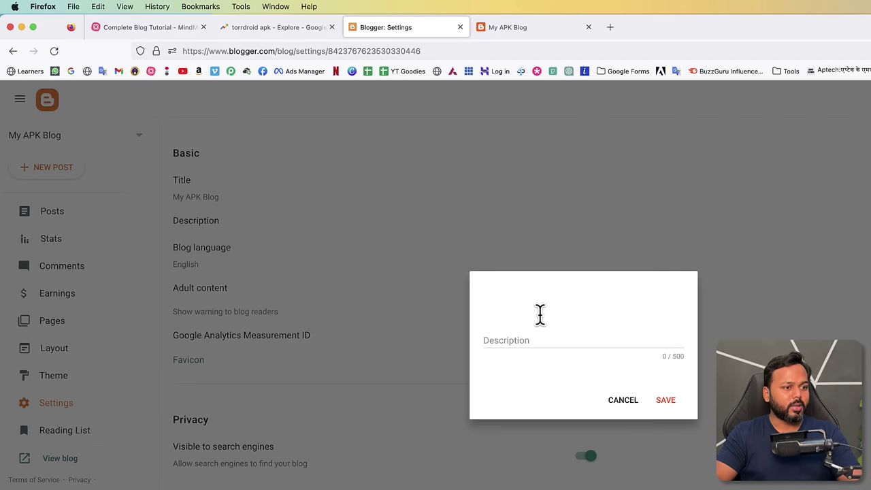
left_click(536, 336)
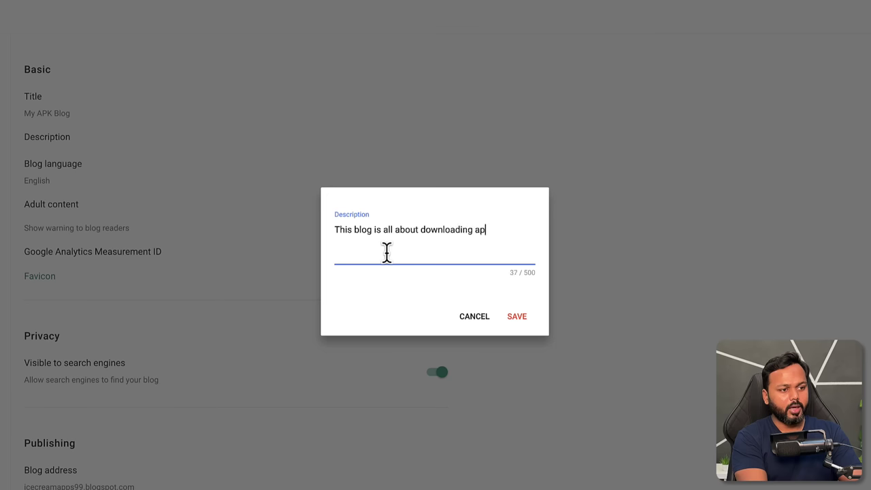
type(".")
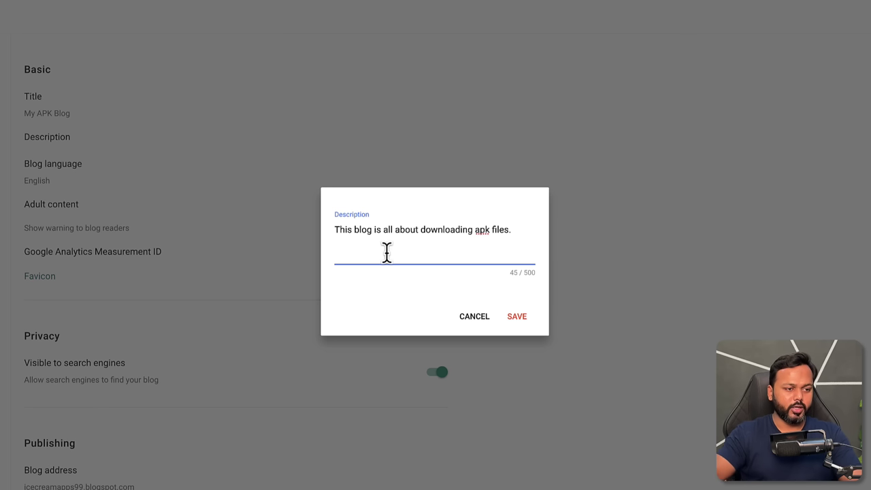
left_click(516, 320)
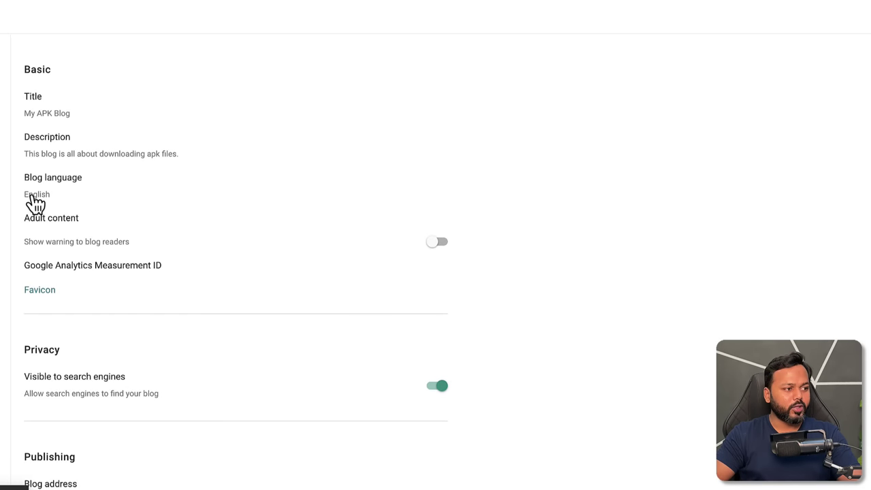
left_click(37, 198)
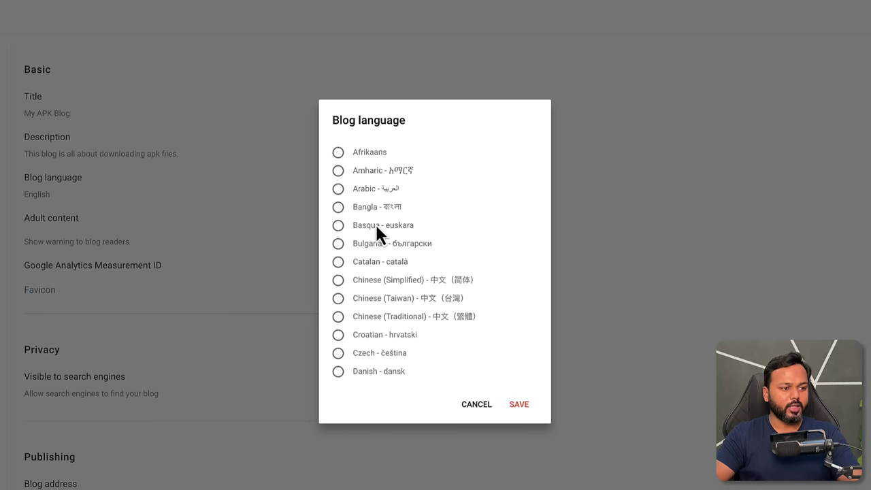
scroll(375, 223, "down", 2)
left_click(477, 405)
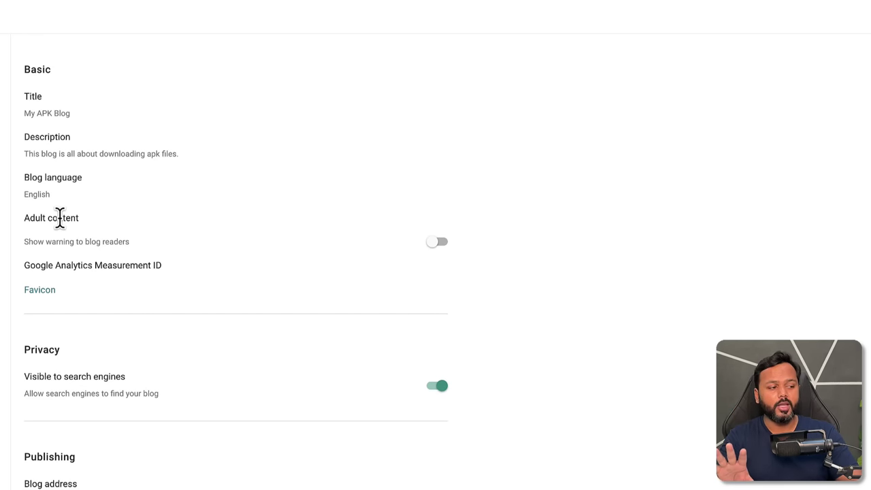
scroll(53, 354, "down", 5)
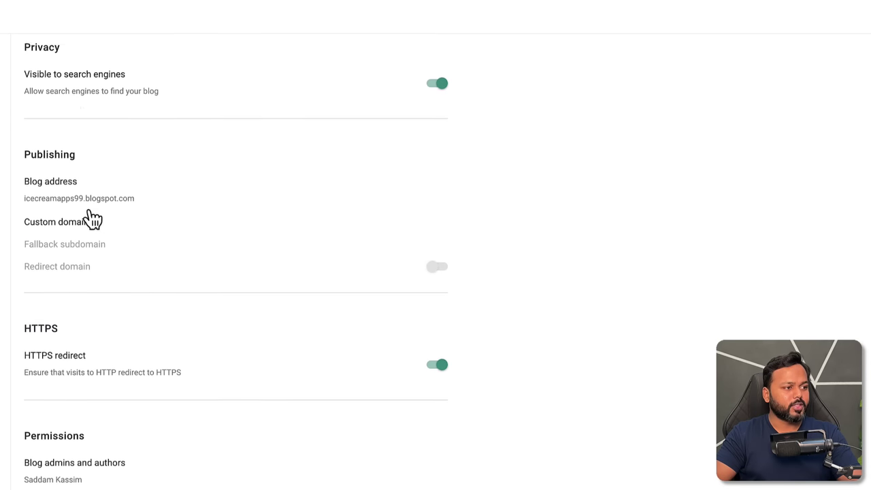
scroll(150, 150, "up", 1)
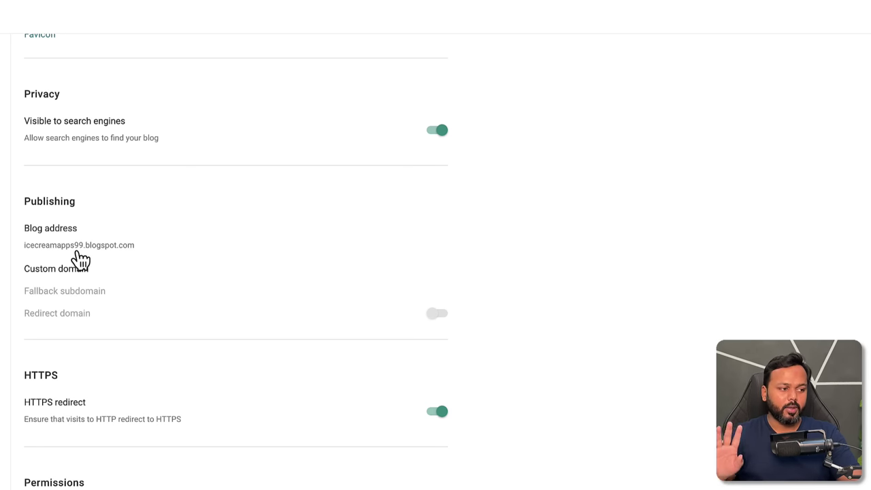
scroll(125, 266, "down", 1)
scroll(124, 266, "down", 2)
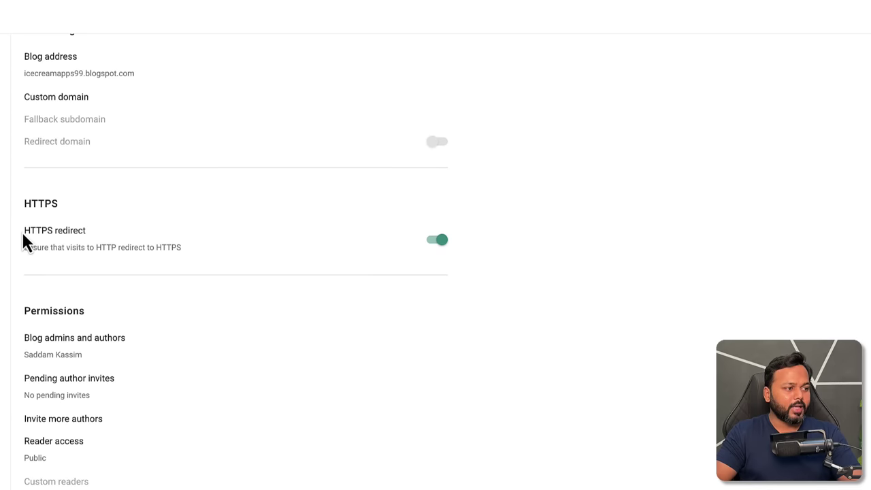
left_click_drag(25, 230, 80, 230)
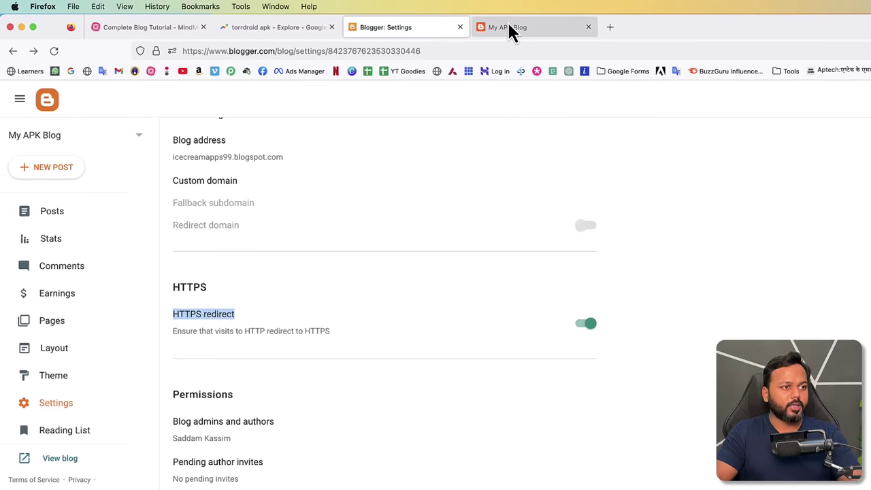
Step: Check the live blog's HTTPS connection security, then return to the blog settings
left_click(511, 31)
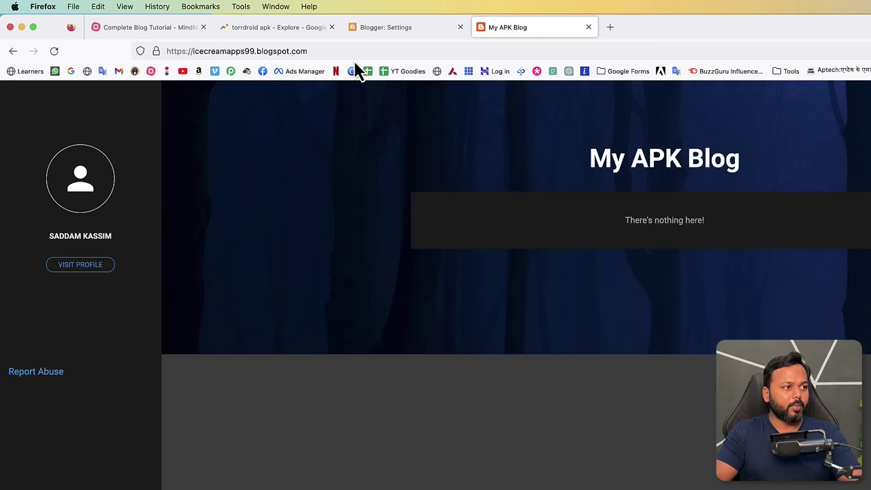
left_click(156, 53)
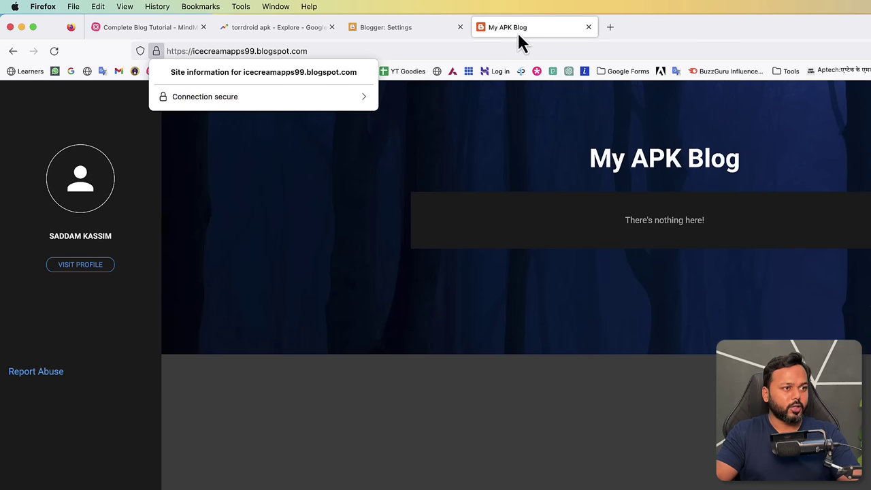
left_click(380, 31)
left_click(379, 31)
Step: Review the blog admins and authors list without changes, then view the live dark-themed blog
scroll(474, 402, "down", 1)
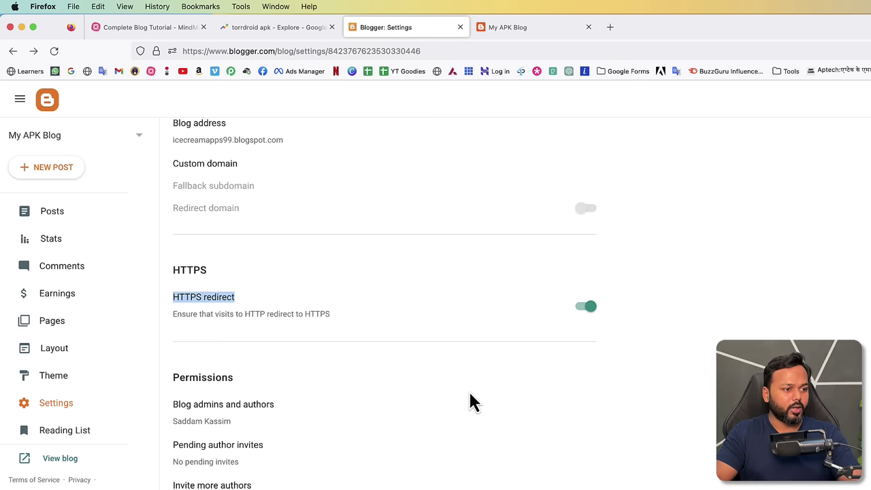
left_click(475, 401)
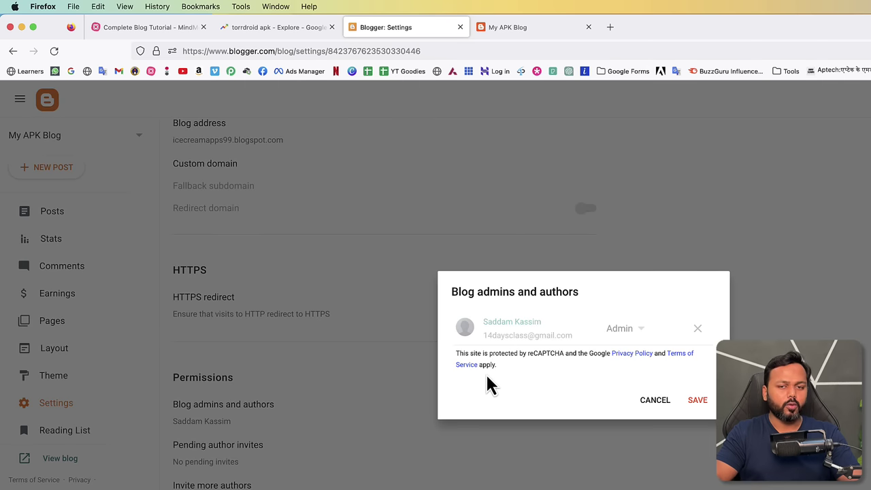
left_click(664, 405)
scroll(393, 401, "down", 5)
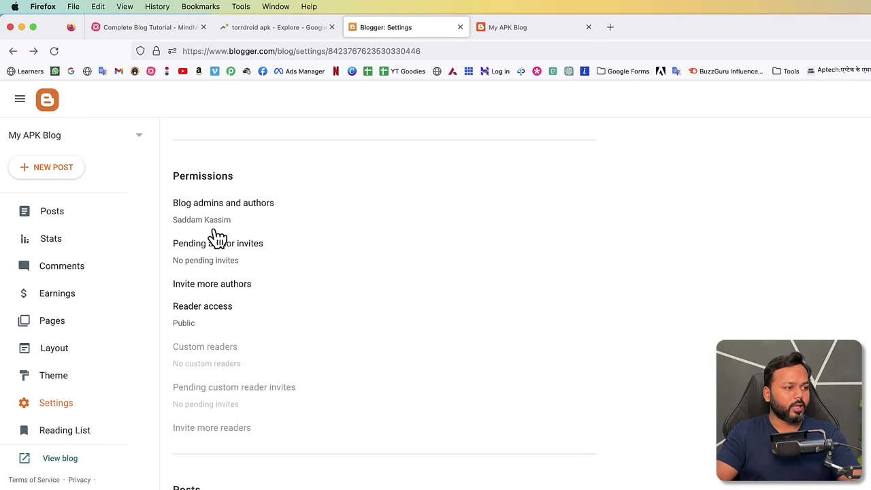
scroll(282, 311, "down", 5)
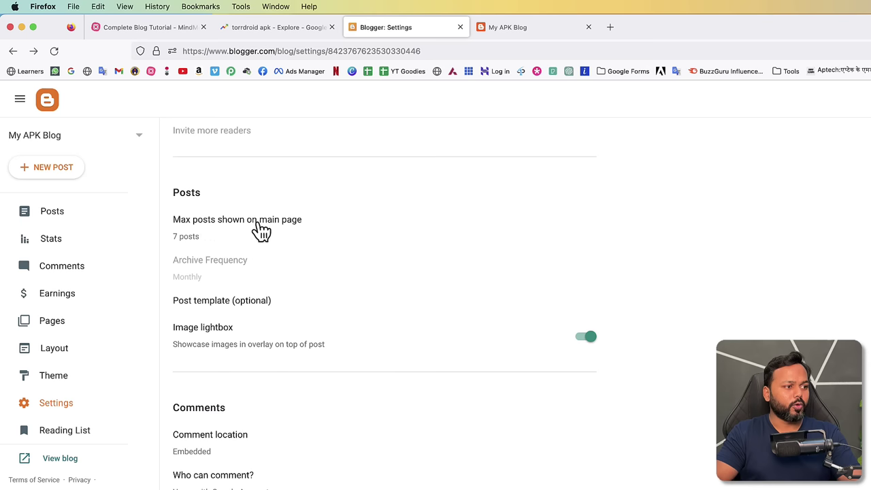
left_click(512, 28)
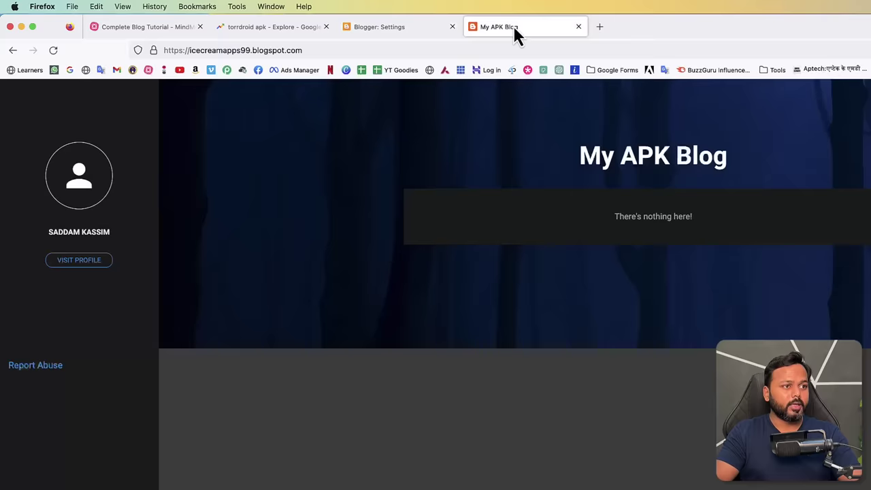
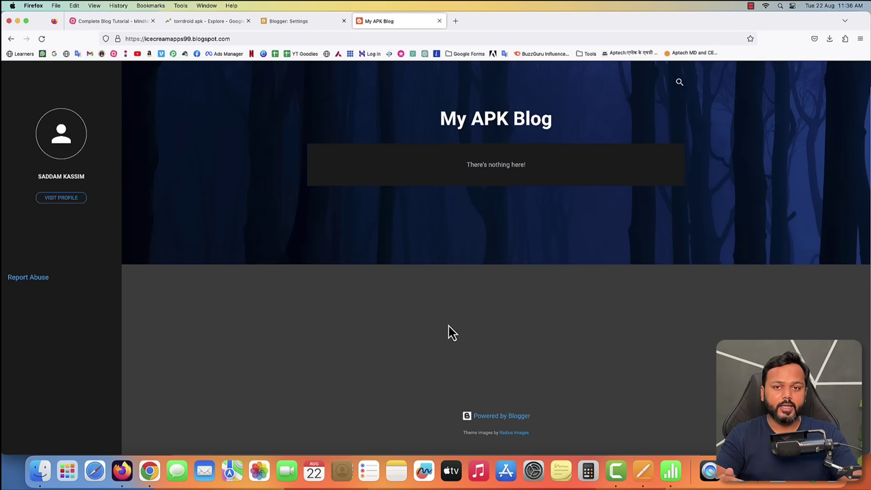
Step: Raise 'Max posts shown on main page' from 7 to 10 and save it
left_click(285, 21)
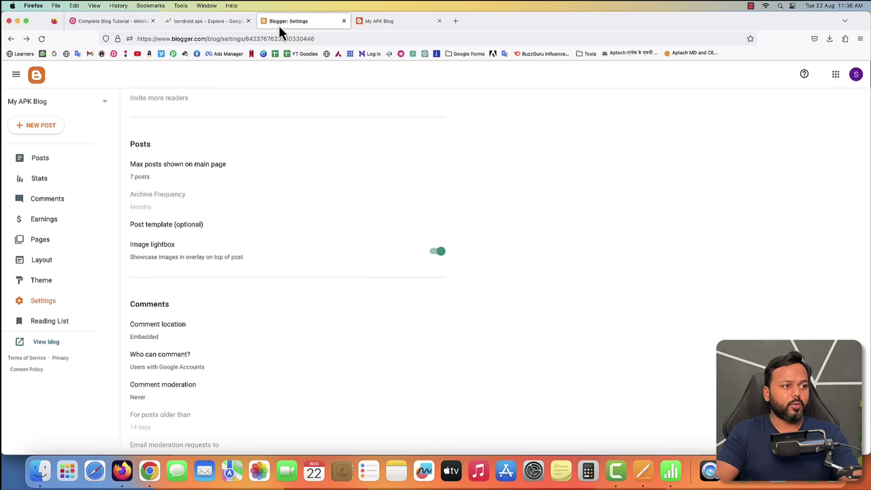
left_click(143, 184)
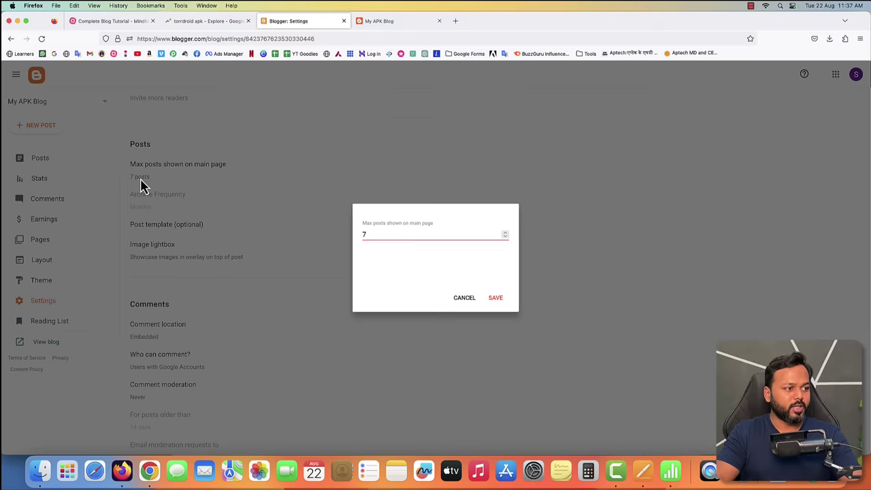
left_click(507, 233)
left_click(507, 233)
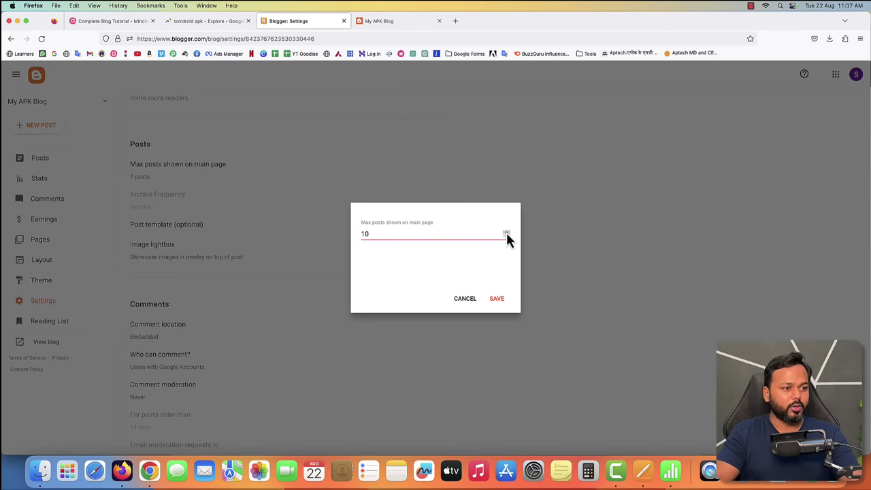
left_click(498, 300)
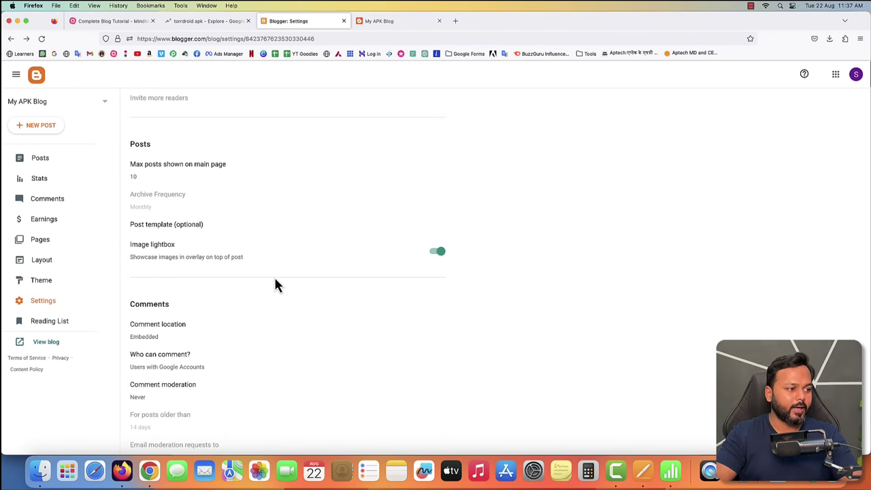
scroll(276, 280, "down", 8)
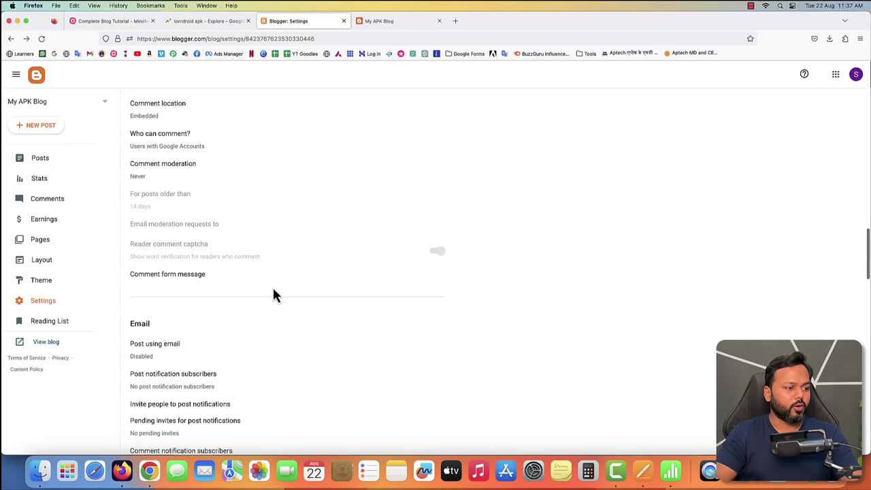
scroll(277, 291, "down", 8)
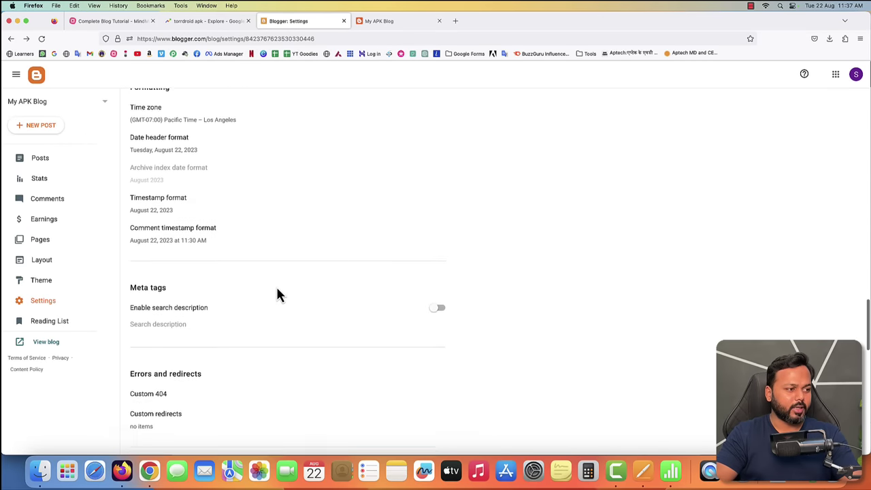
scroll(179, 145, "up", 1)
Step: Change the blog time zone to (GMT+05:30) India Standard Time – Kolkata and save
left_click(167, 154)
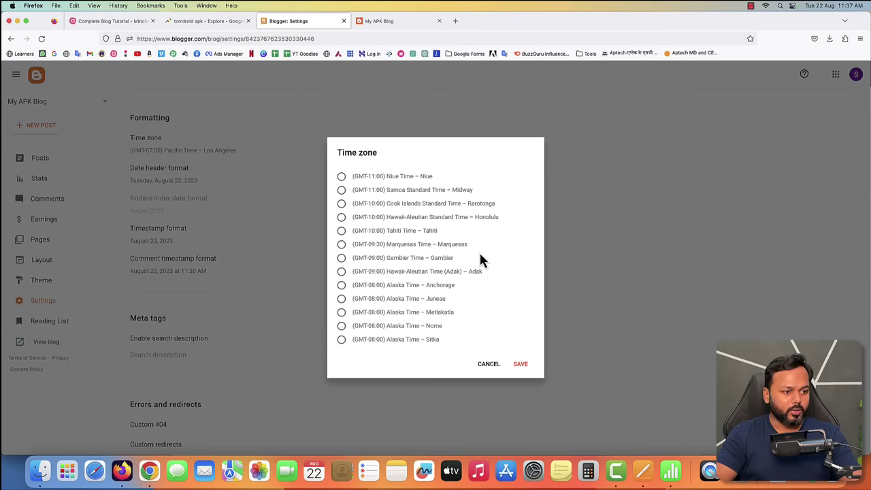
scroll(480, 257, "down", 3)
scroll(481, 258, "down", 5)
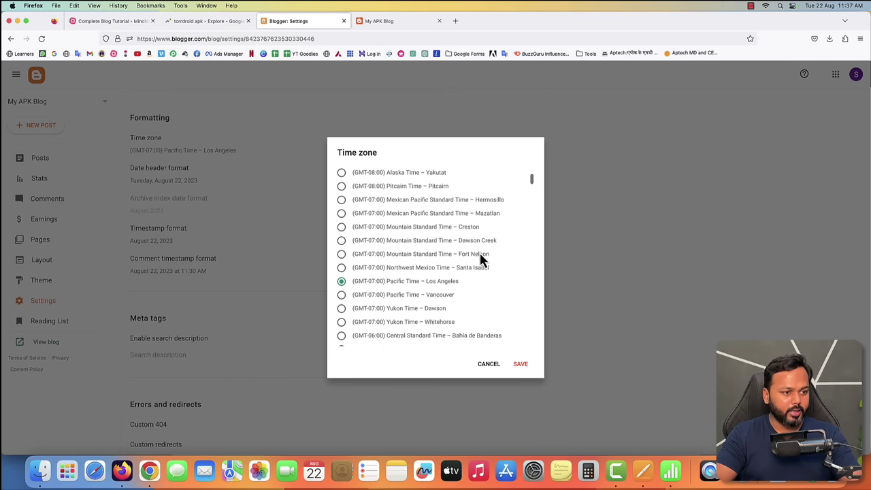
scroll(480, 259, "down", 7)
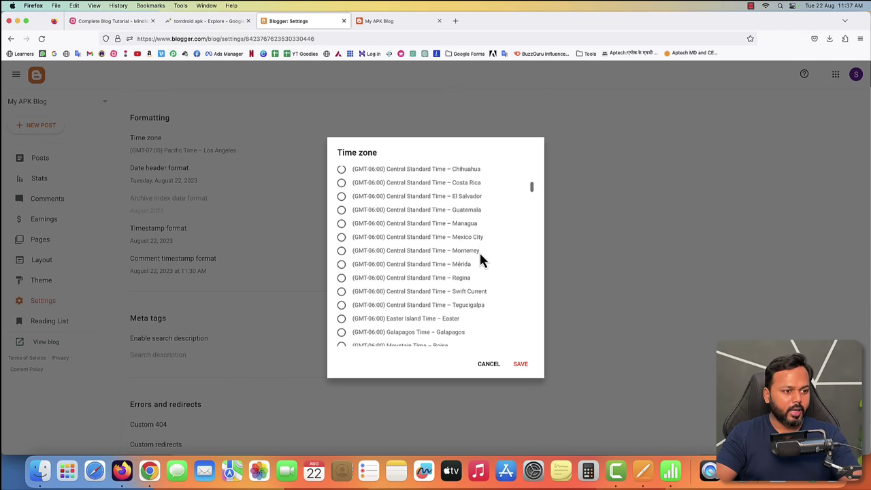
scroll(479, 259, "down", 5)
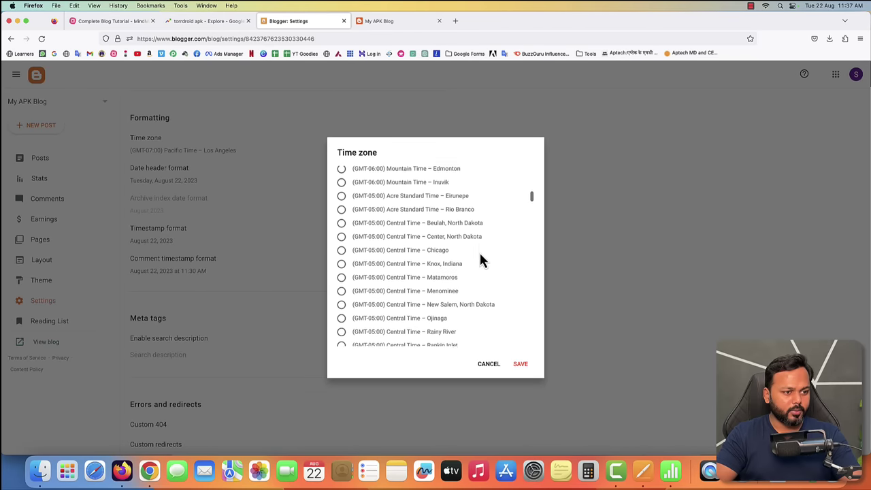
left_click(352, 258)
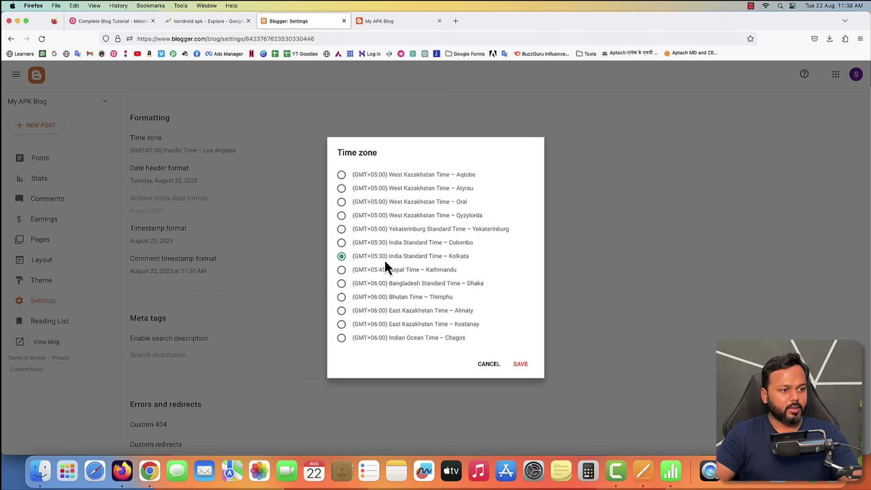
left_click(521, 366)
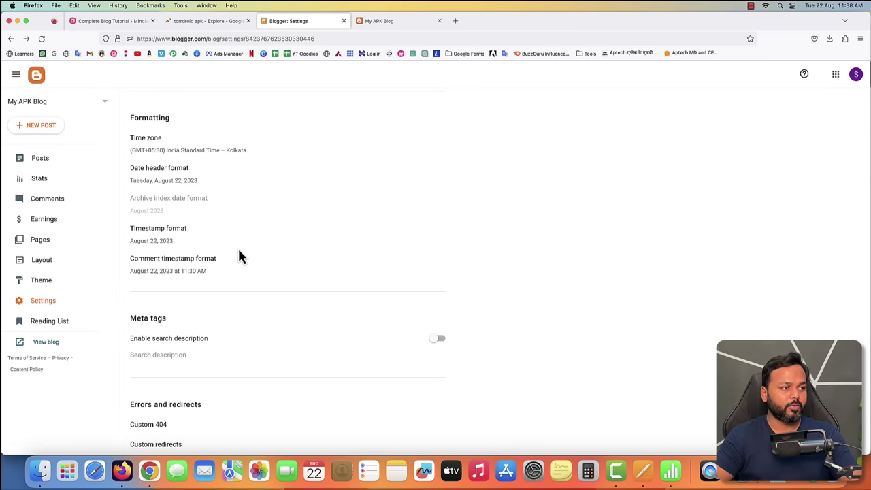
Step: Check the empty Posts and Pages lists, then begin a new blank post
scroll(238, 255, "down", 10)
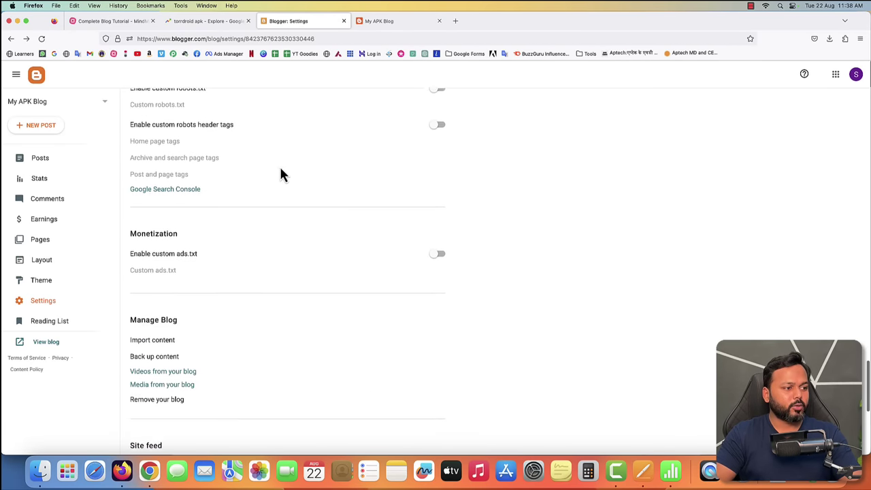
scroll(301, 260, "down", 3)
scroll(301, 260, "up", 10)
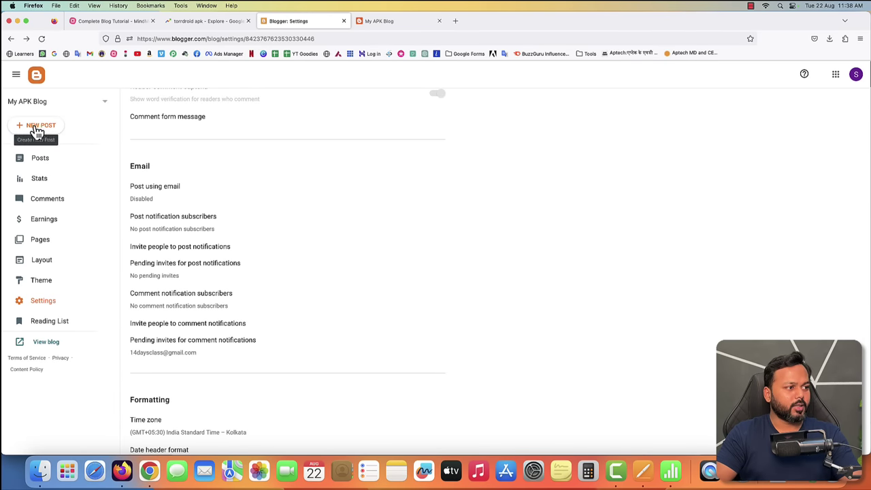
left_click(42, 158)
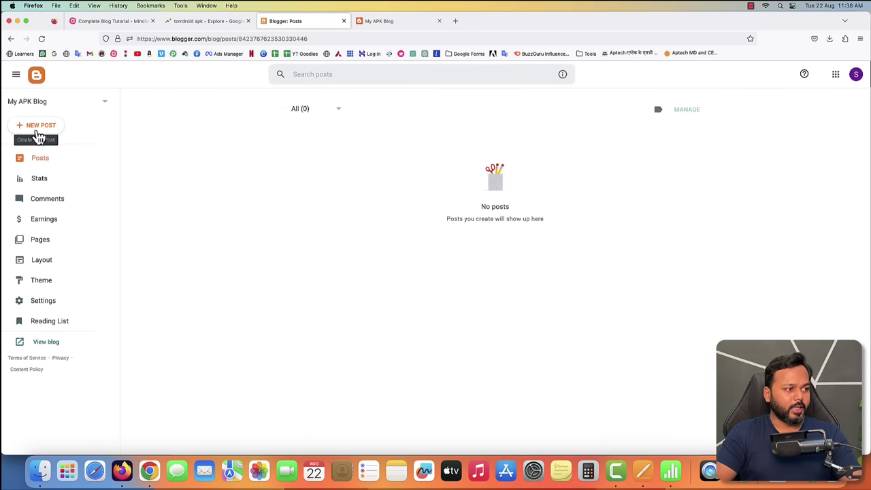
left_click(37, 245)
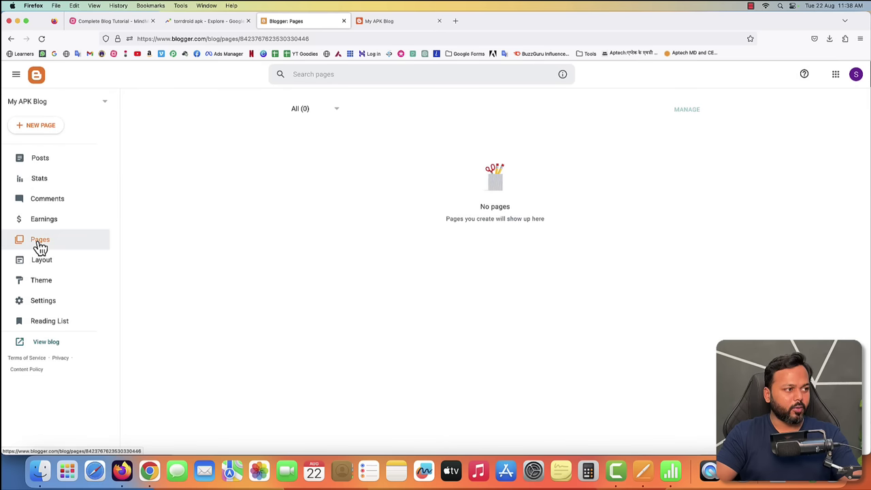
left_click(39, 159)
left_click(37, 132)
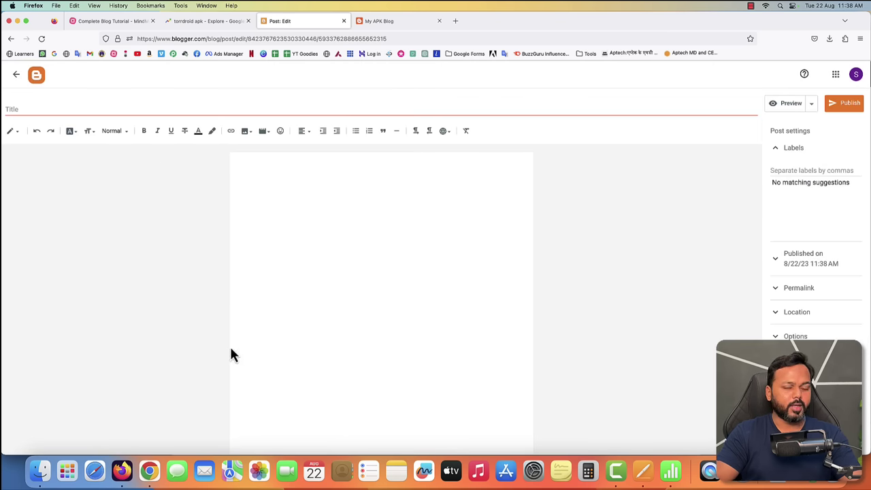
Step: Copy the title from the Pages draft and paste it as 'How to Download Torrdroid APK file'
left_click(31, 109)
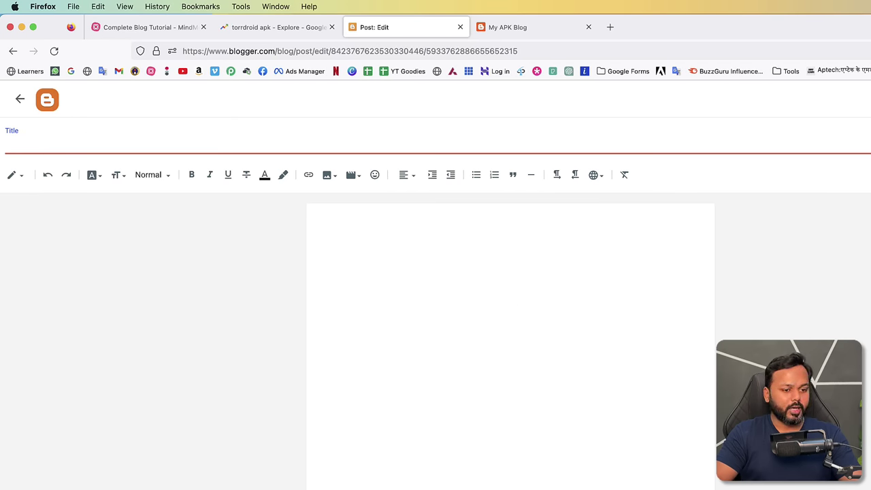
key("super+Tab")
left_click_drag(346, 98, 465, 98)
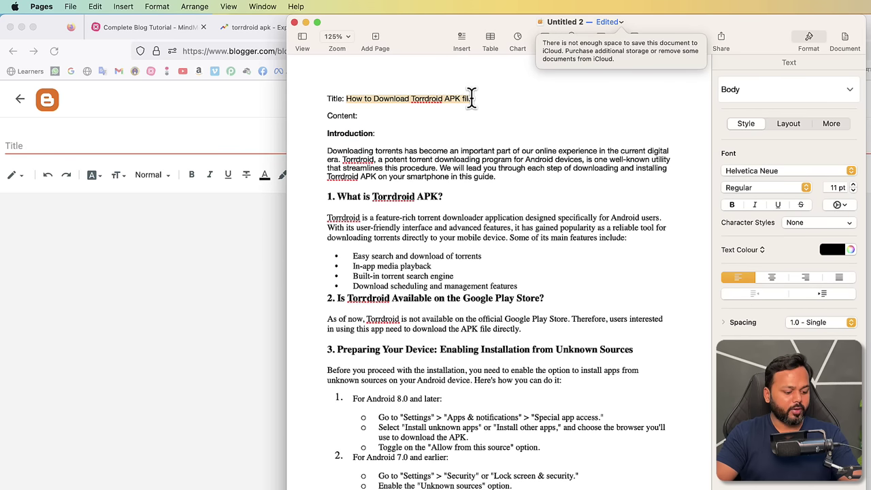
key("super+c")
left_click(147, 145)
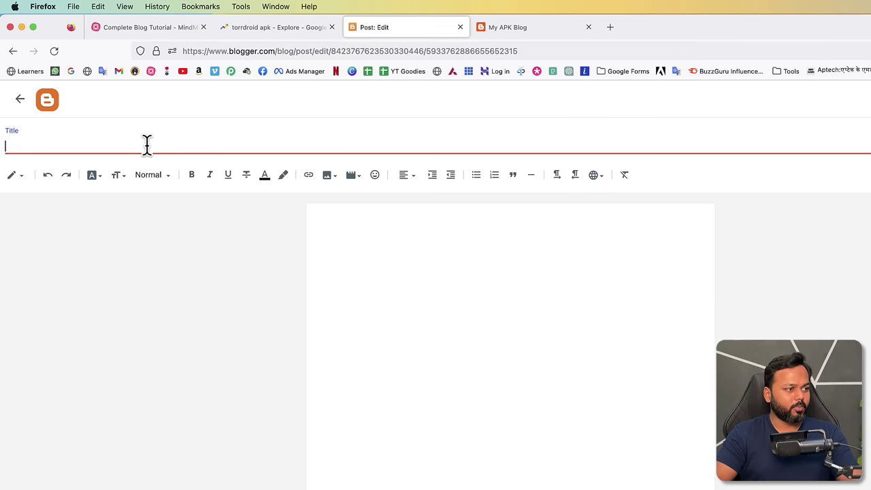
key("super+v")
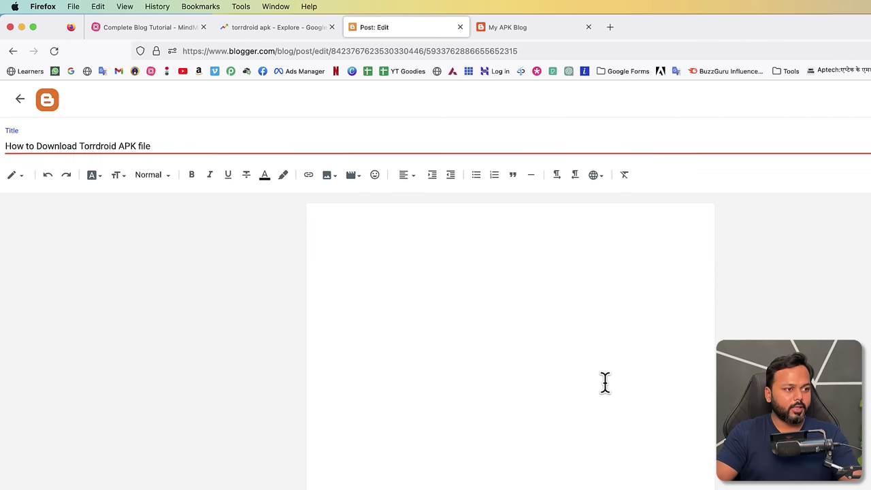
Step: Copy the article text from the Pages draft and paste it into the post body
left_click(415, 283)
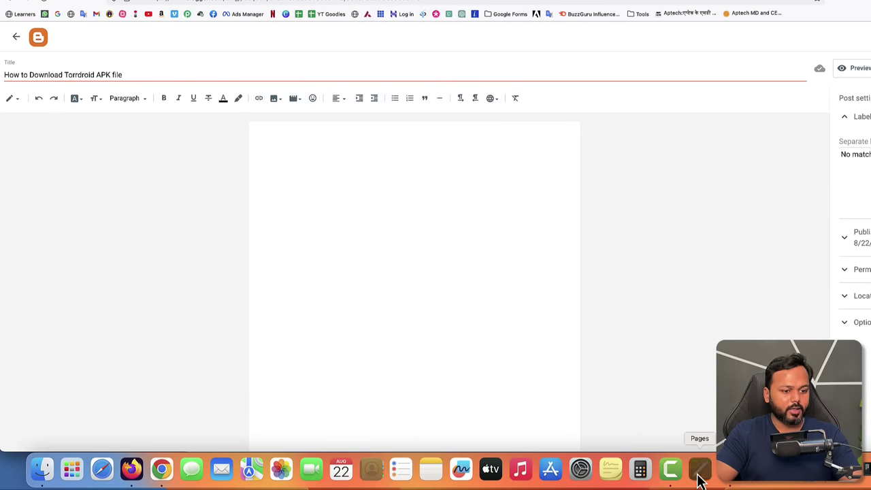
left_click(700, 480)
left_click_drag(266, 66, 386, 371)
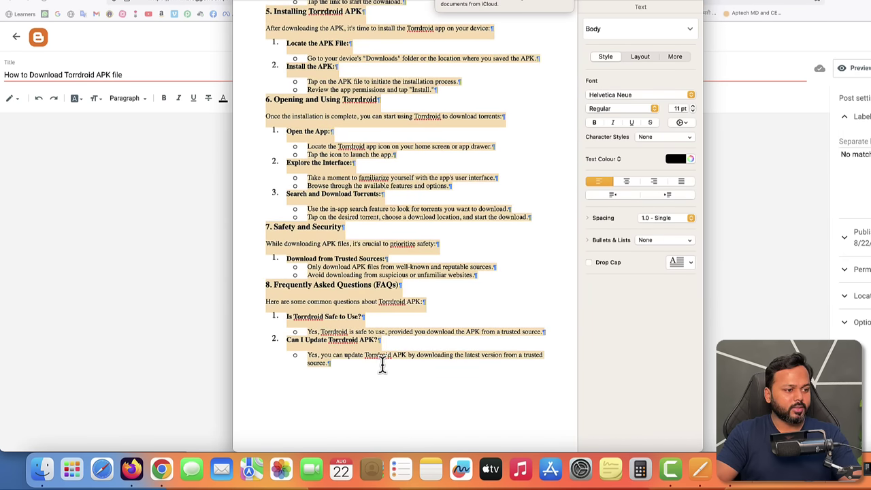
left_click(160, 243)
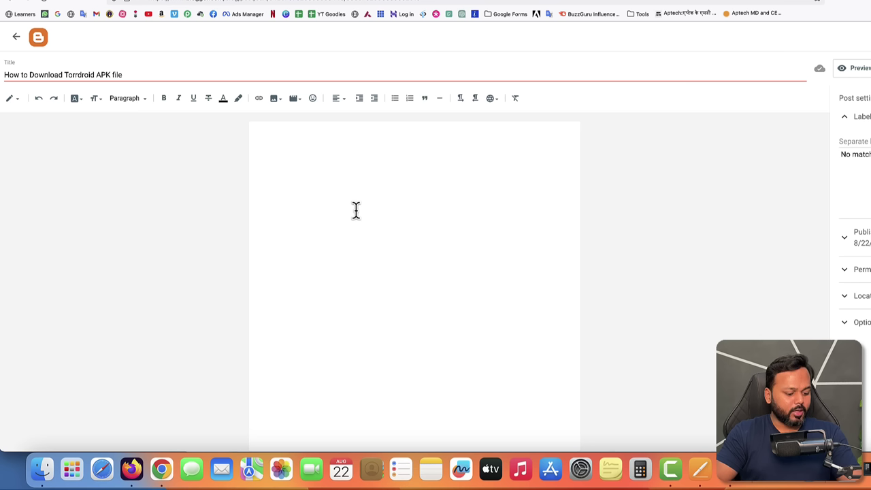
key("super+v")
Step: Make the 'Introduction:' and '1. What is Torrdroid APK?' lines subheadings
scroll(356, 210, "up", 10)
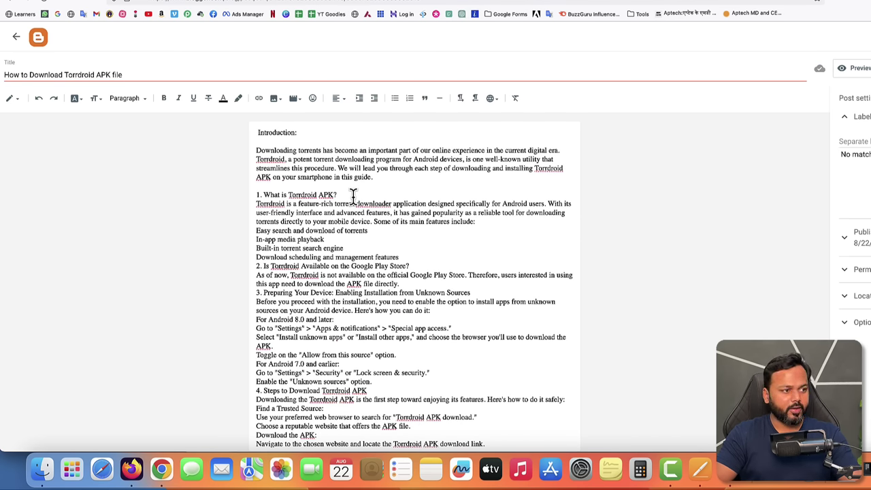
left_click_drag(298, 132, 247, 128)
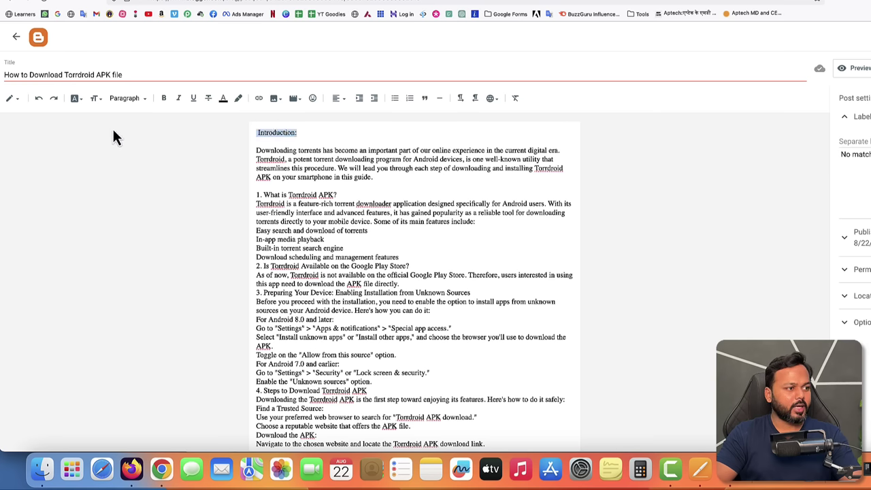
left_click(147, 102)
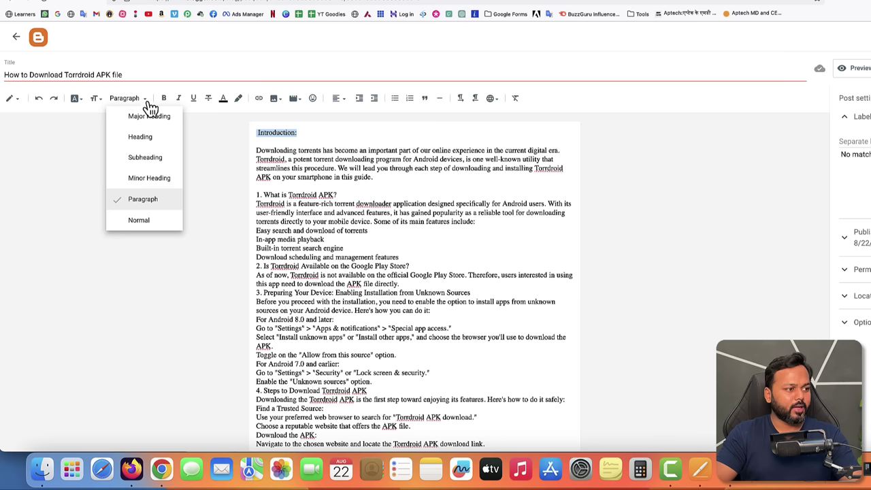
left_click(146, 158)
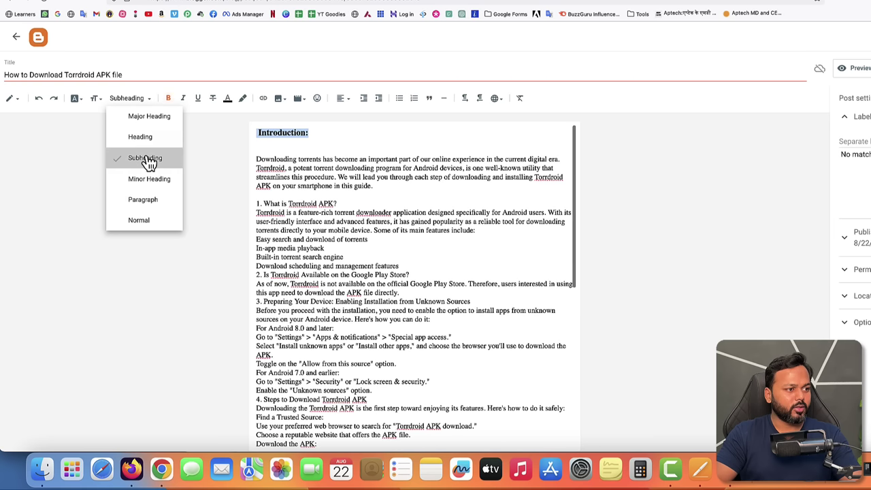
left_click(259, 133)
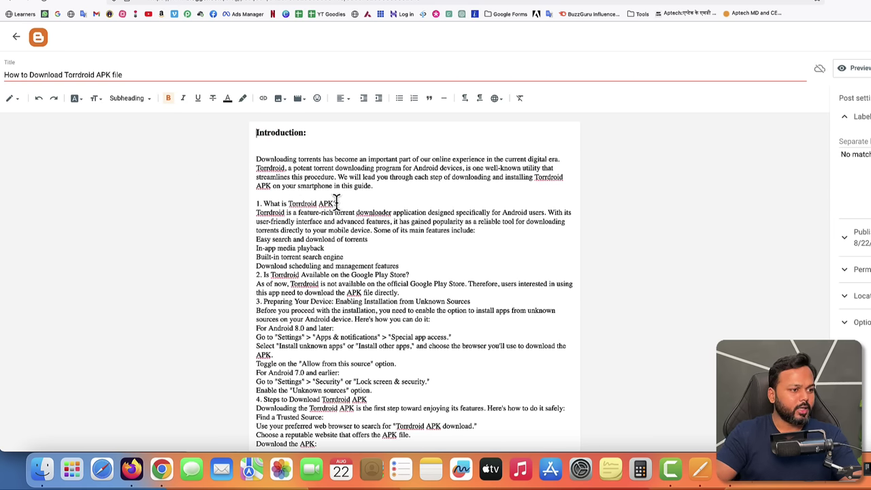
left_click_drag(336, 203, 256, 201)
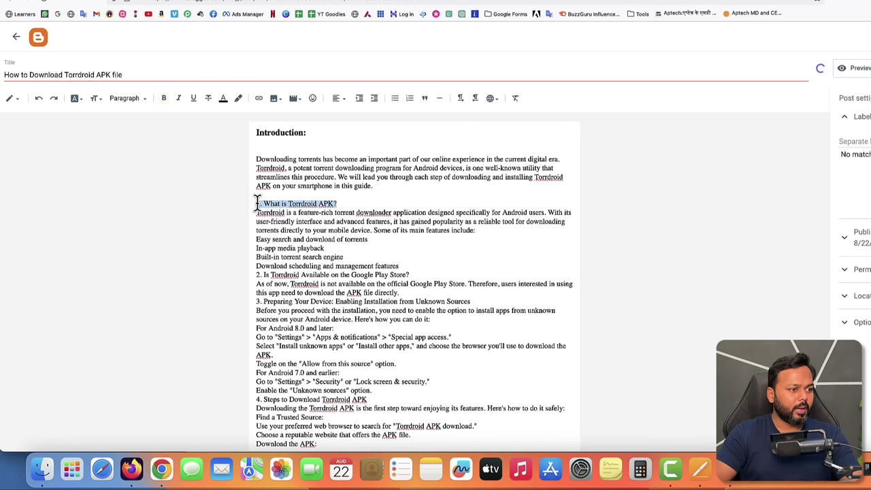
left_click(131, 99)
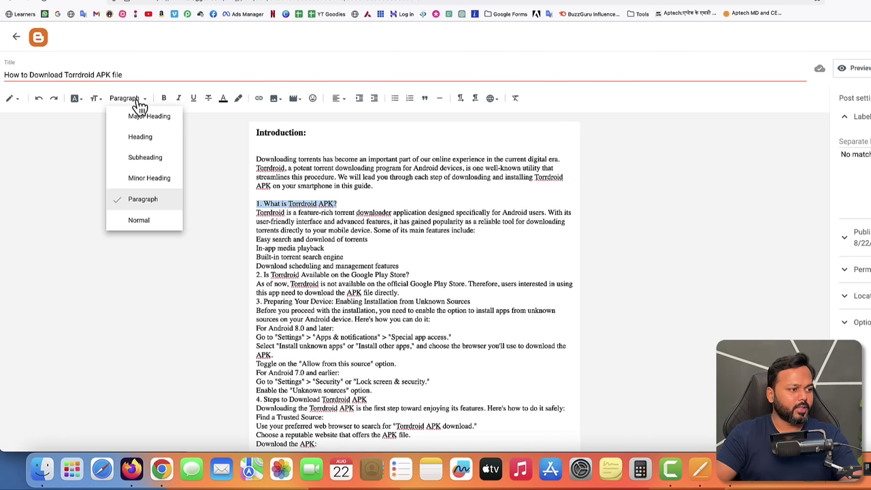
left_click(150, 160)
left_click(365, 212)
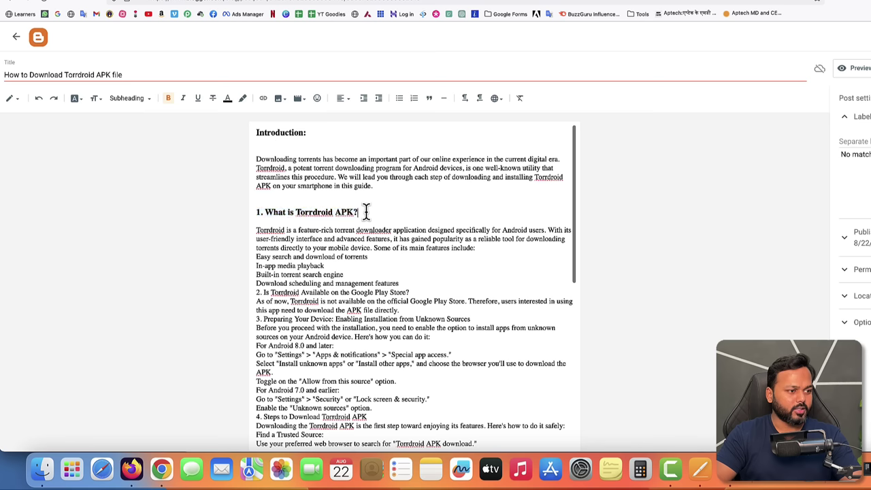
Step: Make the section 2 title a subheading and select the section 3 title
scroll(367, 231, "down", 3)
left_click_drag(409, 235, 253, 235)
left_click(141, 104)
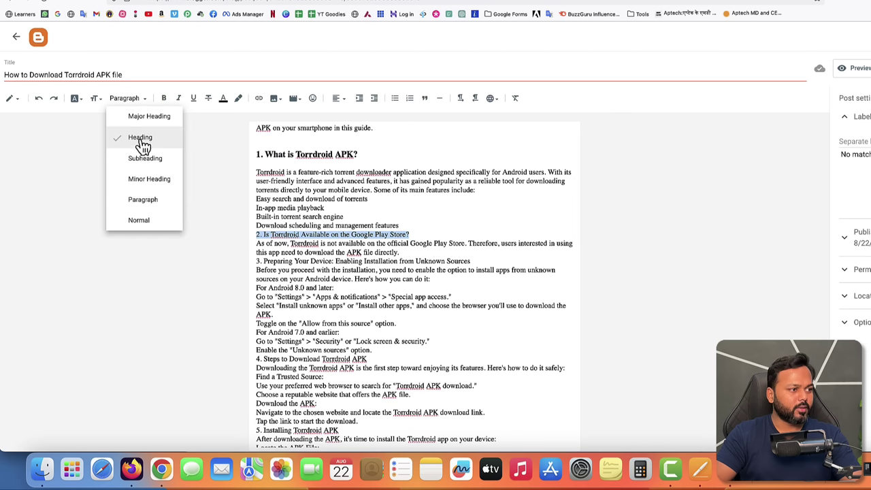
left_click(156, 167)
scroll(426, 234, "down", 1)
scroll(427, 233, "down", 3)
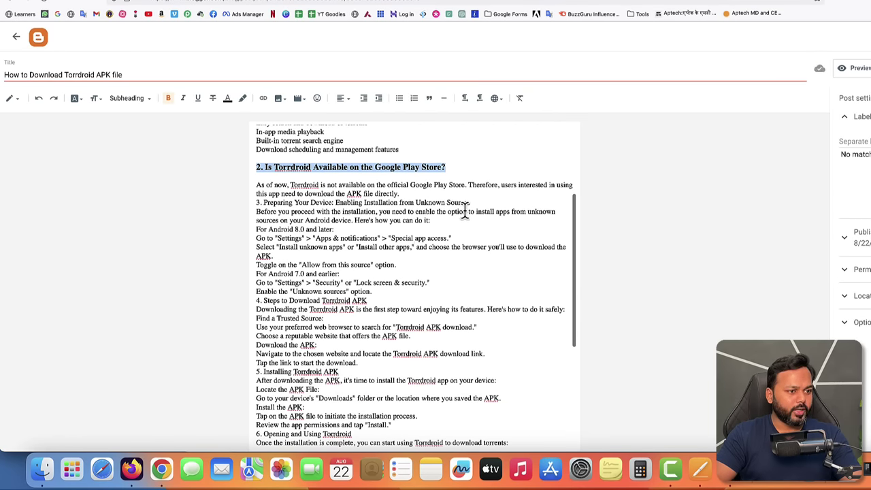
left_click_drag(469, 202, 257, 202)
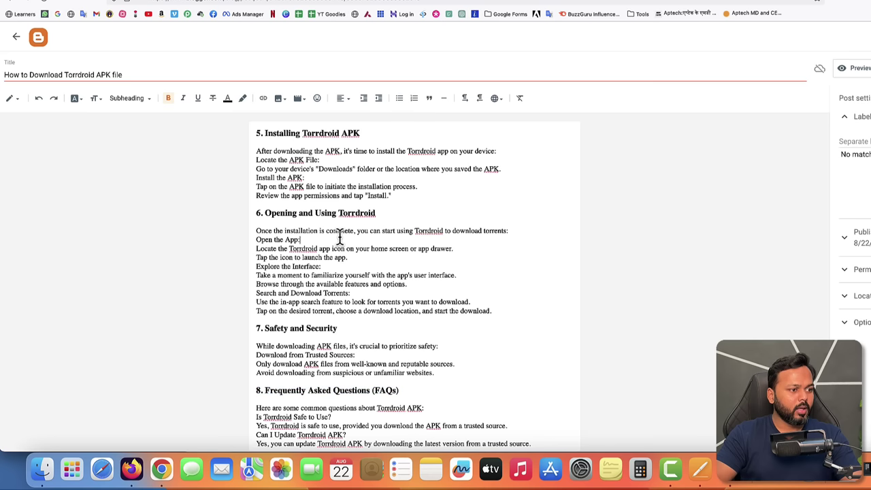
scroll(410, 248, "down", 1)
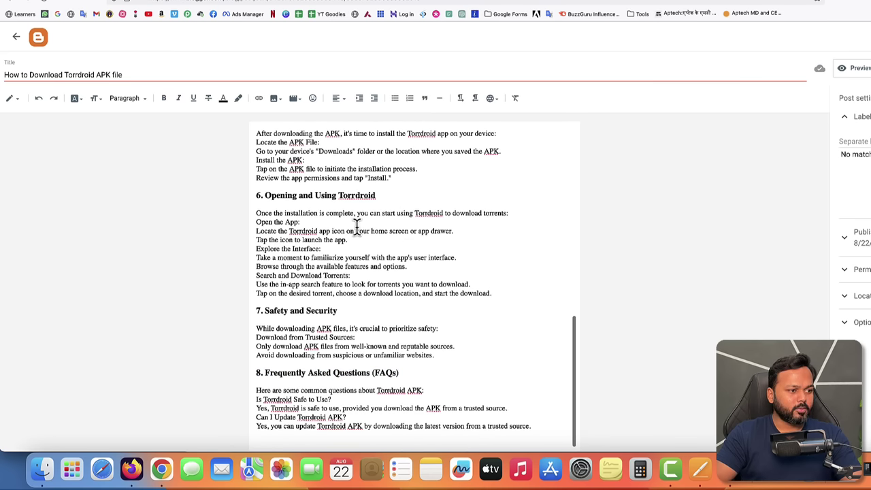
Step: Bold the 'Open the App:' line, then place the caret after the features list
left_click(310, 223)
left_click_drag(301, 222, 260, 222)
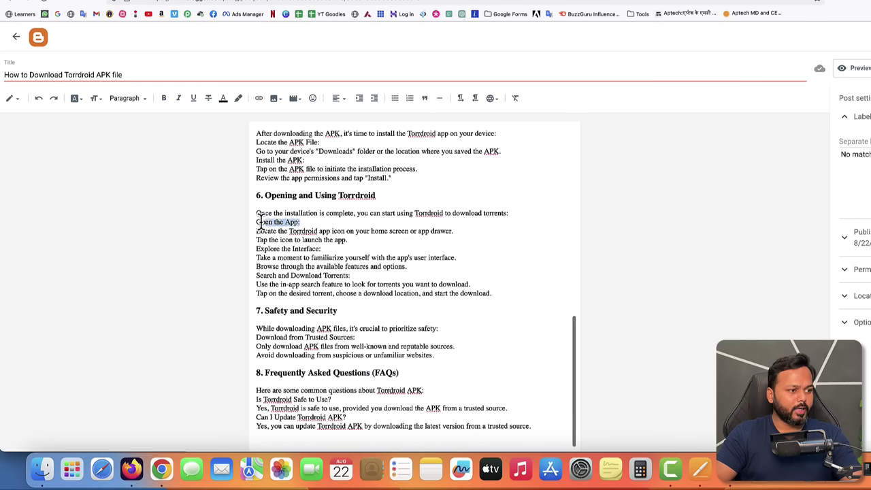
left_click(164, 98)
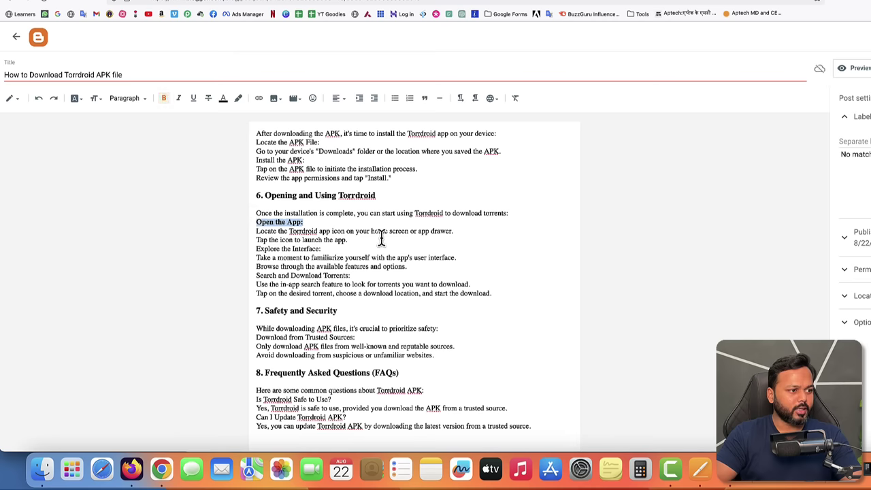
left_click(363, 219)
scroll(393, 221, "up", 15)
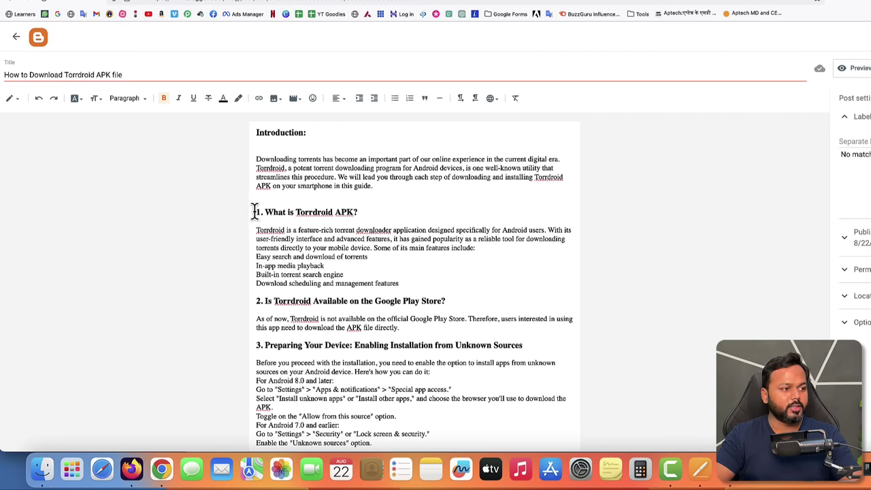
left_click(401, 283)
Step: Upload the SiteOrigin PNG and insert it on a new line after the features list
key("Return")
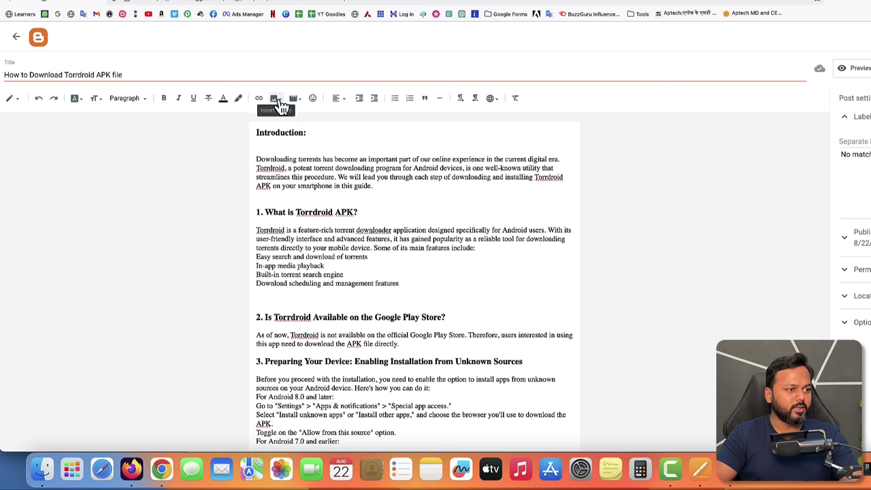
left_click(277, 102)
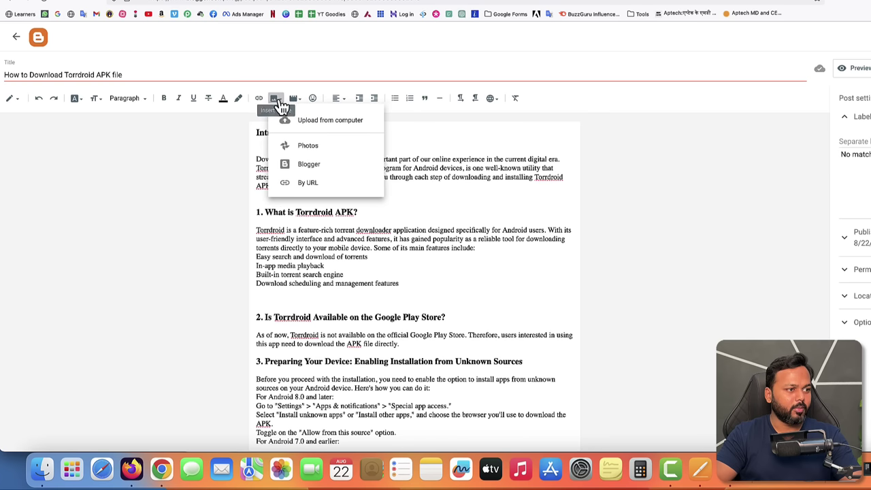
left_click(330, 126)
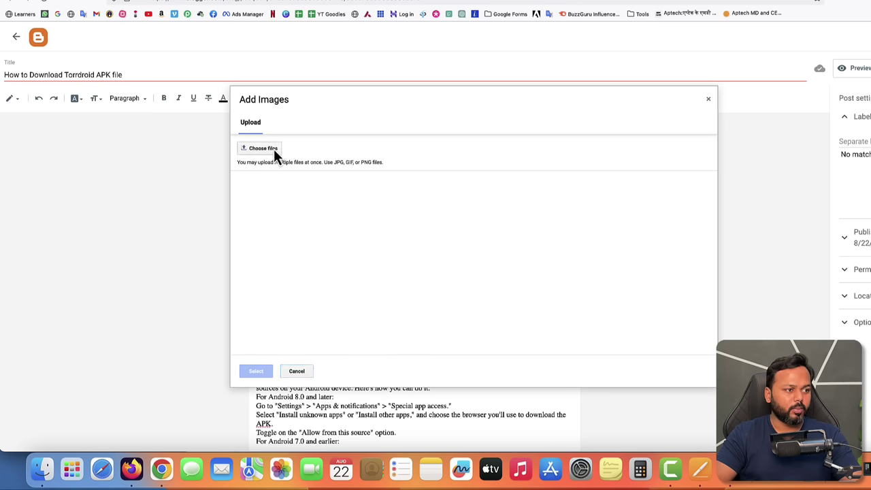
left_click(263, 149)
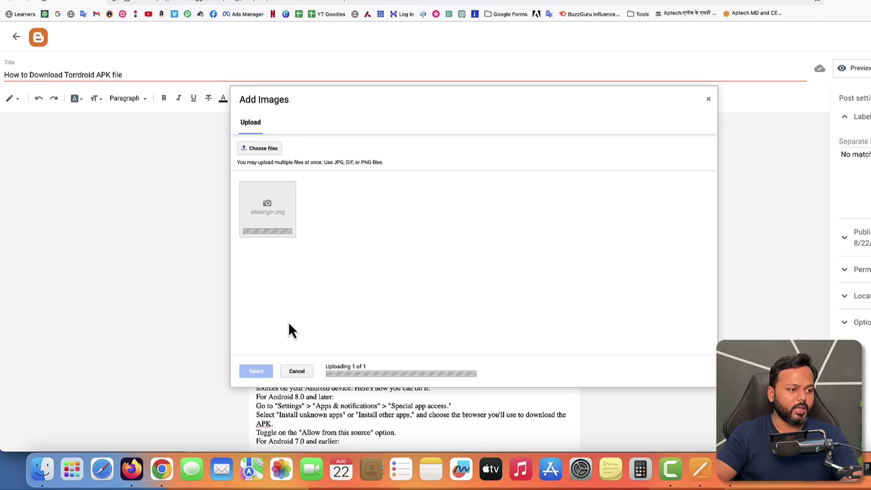
left_click(257, 371)
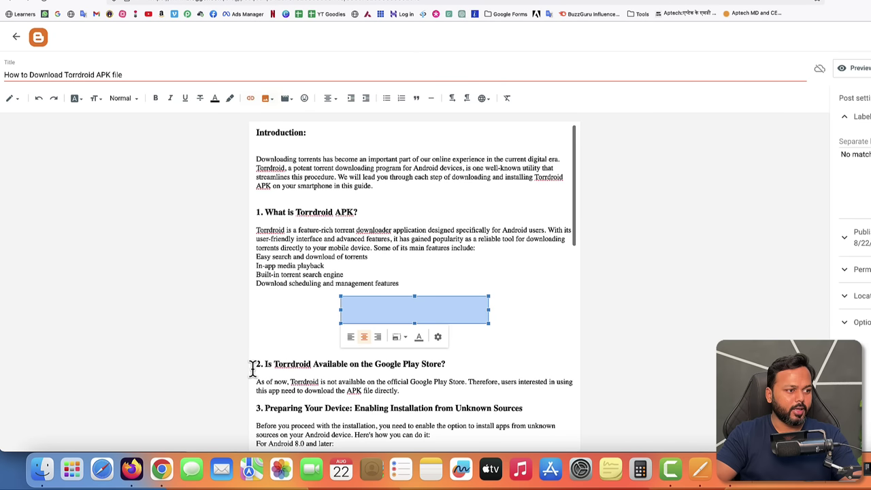
Step: Try left, centre and right alignment, leaving the SiteOrigin image centred
left_click(351, 338)
left_click(379, 316)
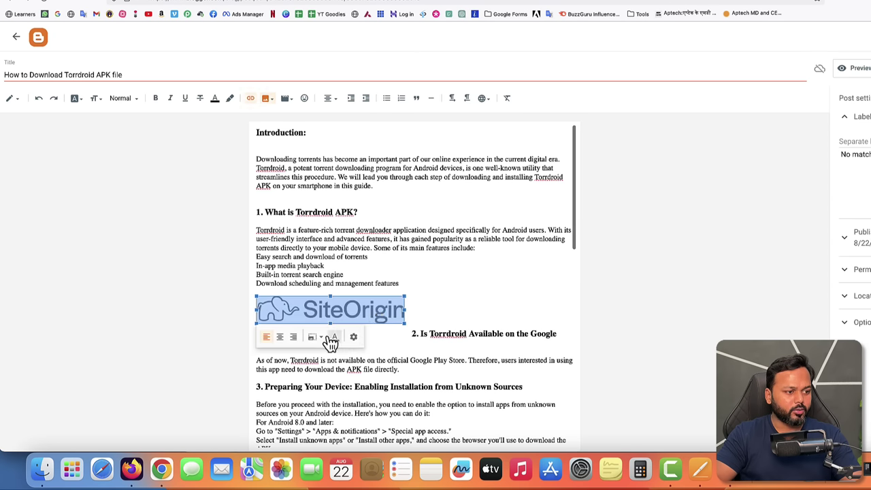
left_click(281, 339)
left_click(402, 313)
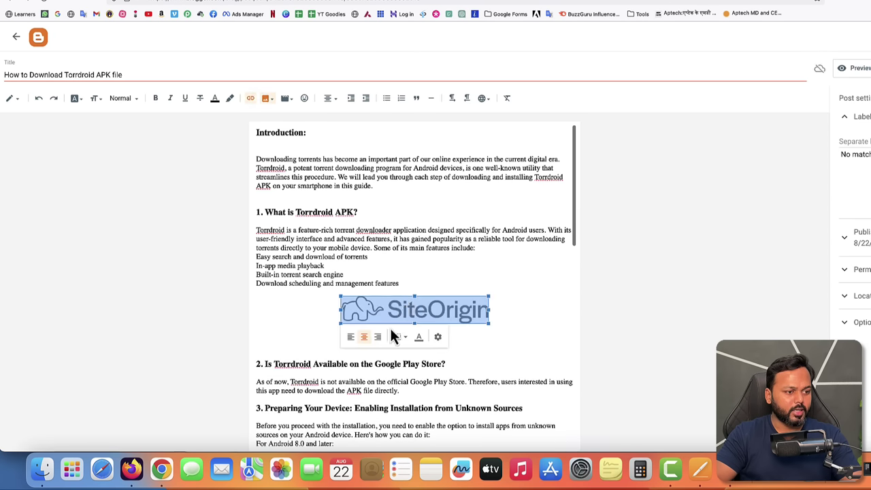
left_click(377, 337)
left_click(441, 312)
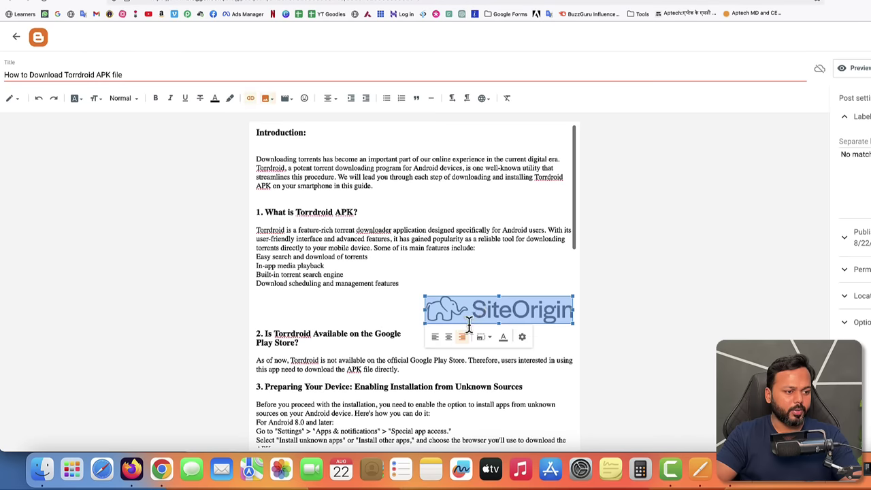
left_click(449, 338)
scroll(467, 263, "down", 10)
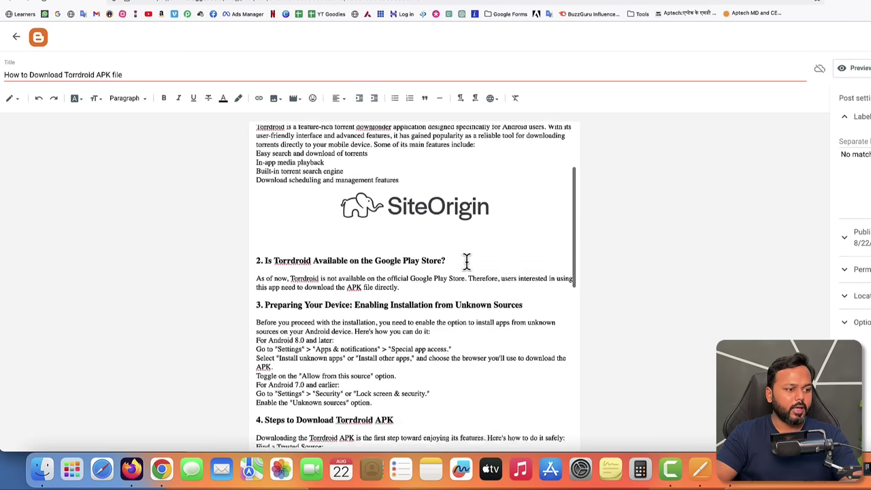
scroll(467, 263, "down", 2)
scroll(467, 262, "up", 15)
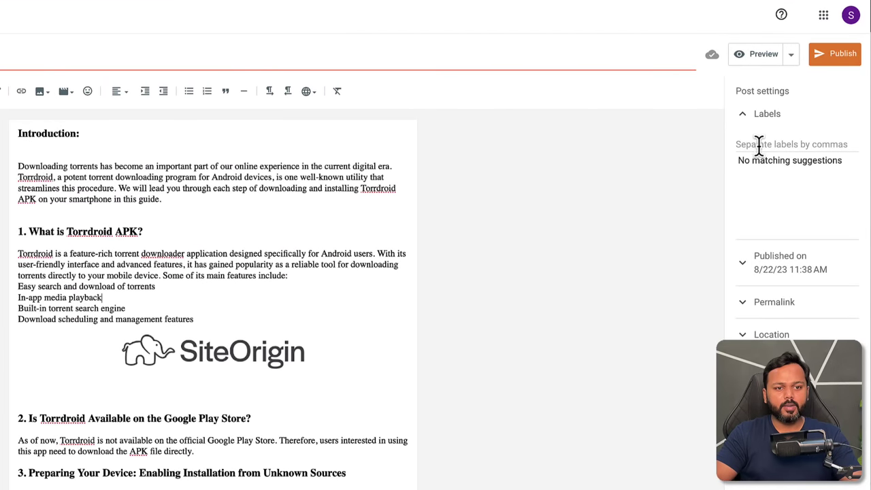
Step: Add the post labels 'torrdroid apk' and 'apk download'
left_click(760, 143)
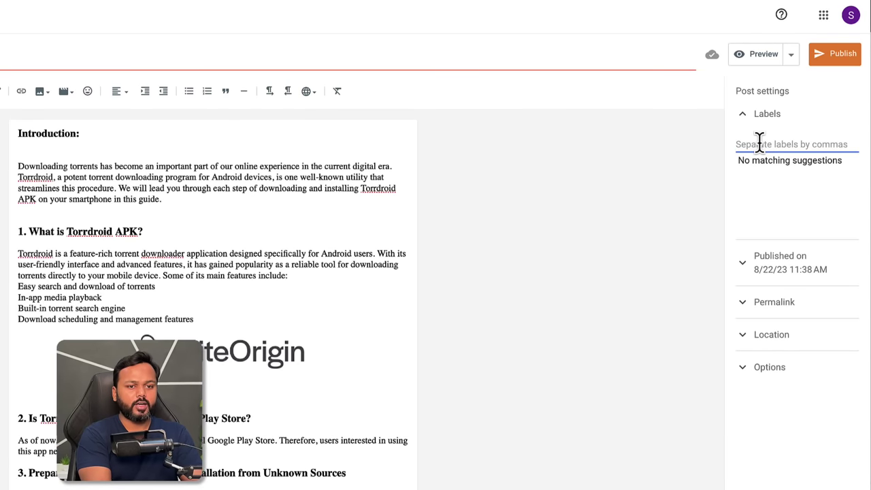
type("torrdroid apk,")
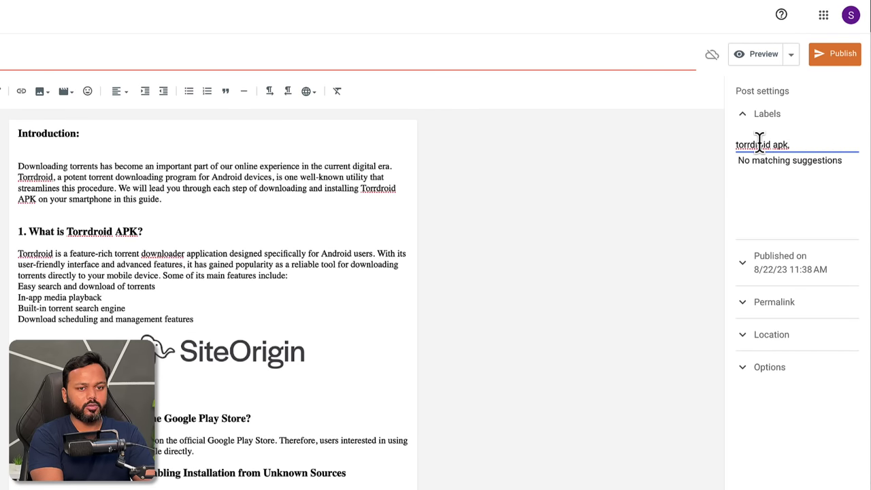
type("apk download,")
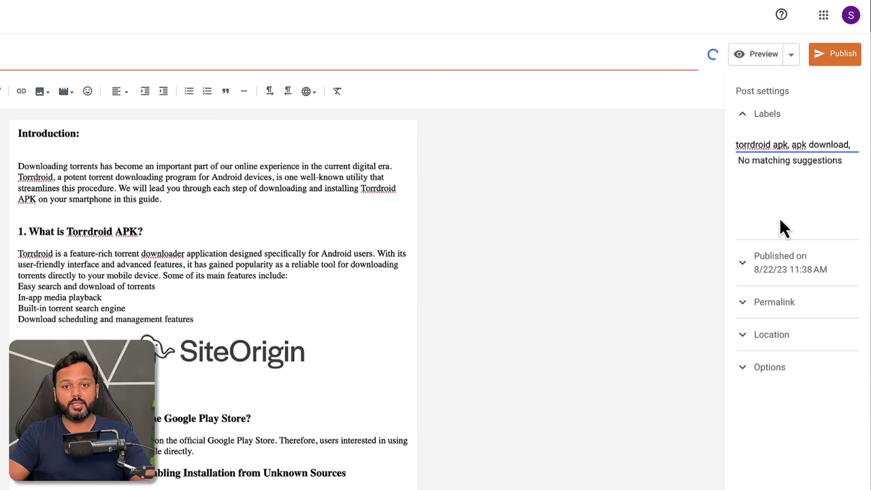
Step: Select the post's permalink URL and copy it
left_click(746, 307)
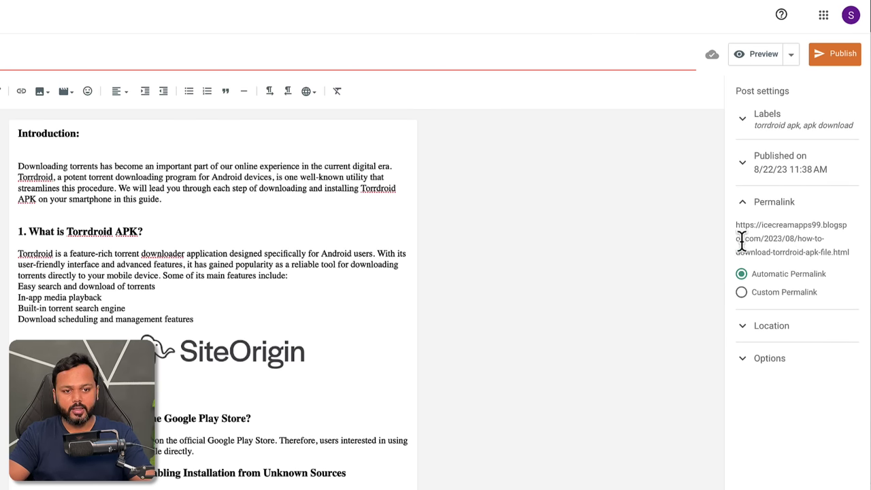
left_click_drag(736, 223, 855, 264)
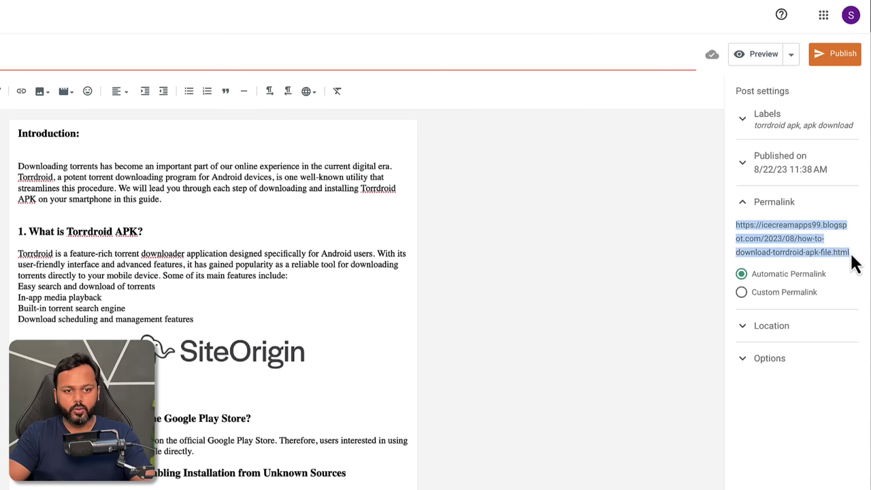
right_click(808, 242)
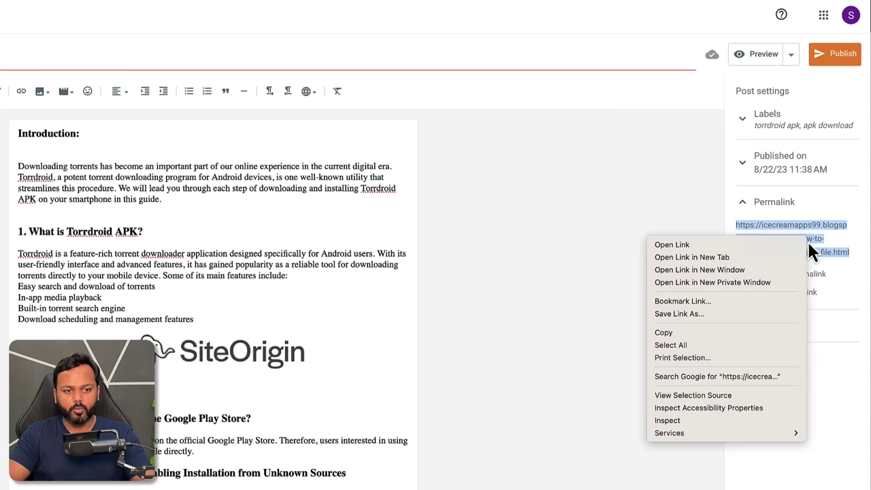
left_click(665, 332)
Step: Set the post location to India and check that reader comments stay at Allow
left_click(742, 332)
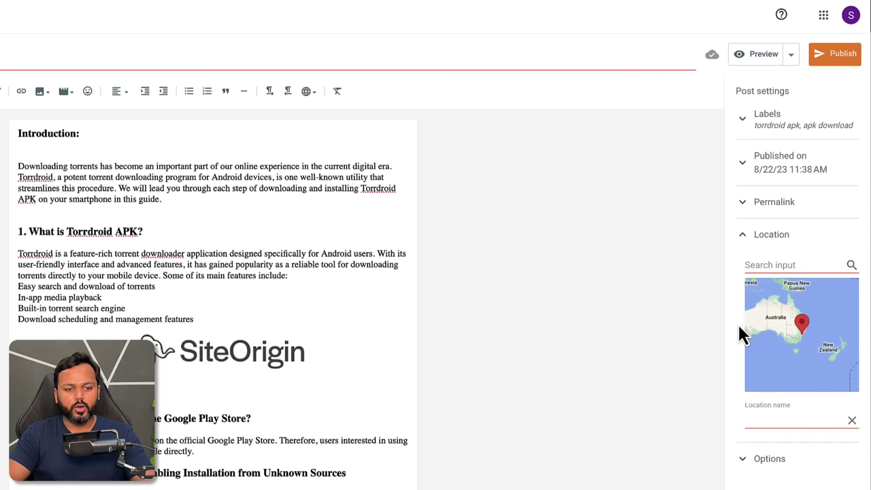
left_click(790, 265)
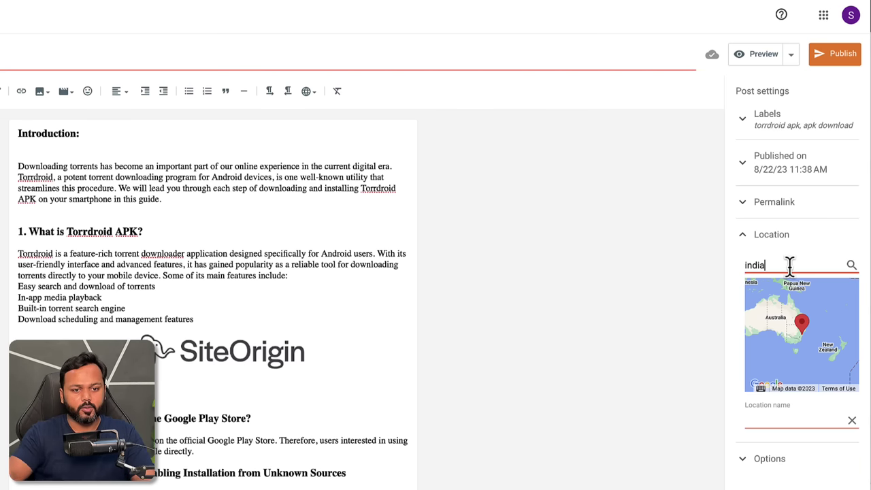
left_click(851, 267)
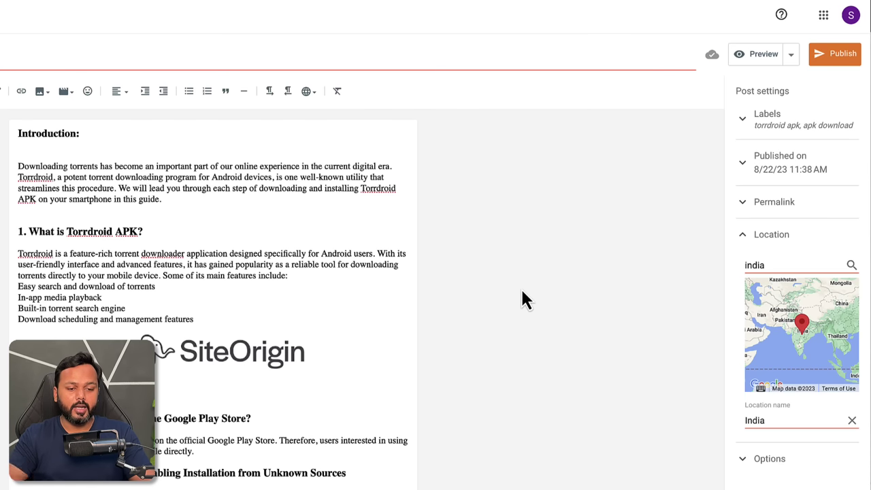
left_click(754, 463)
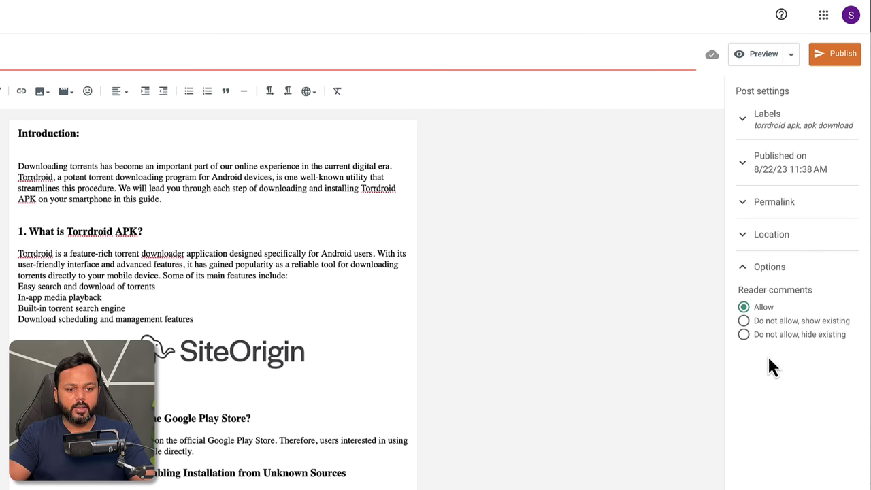
left_click_drag(738, 289, 814, 289)
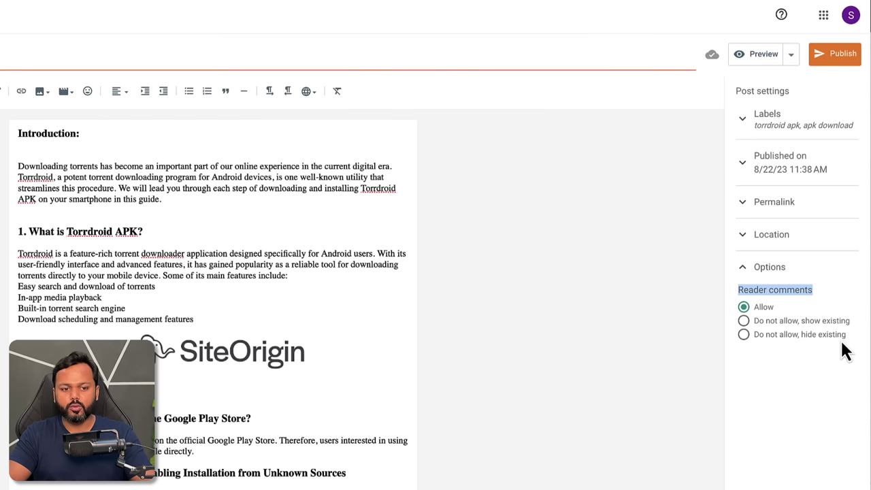
Step: Publish the Torrdroid APK post and confirm it
left_click(843, 59)
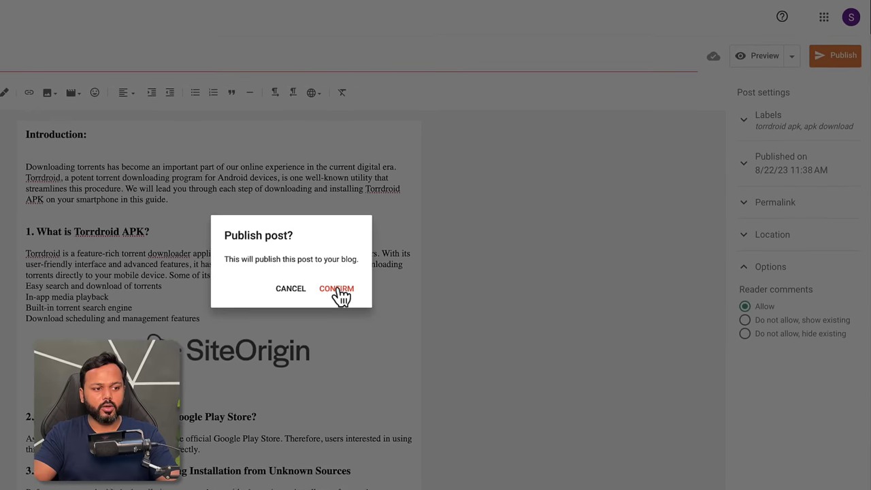
left_click(336, 290)
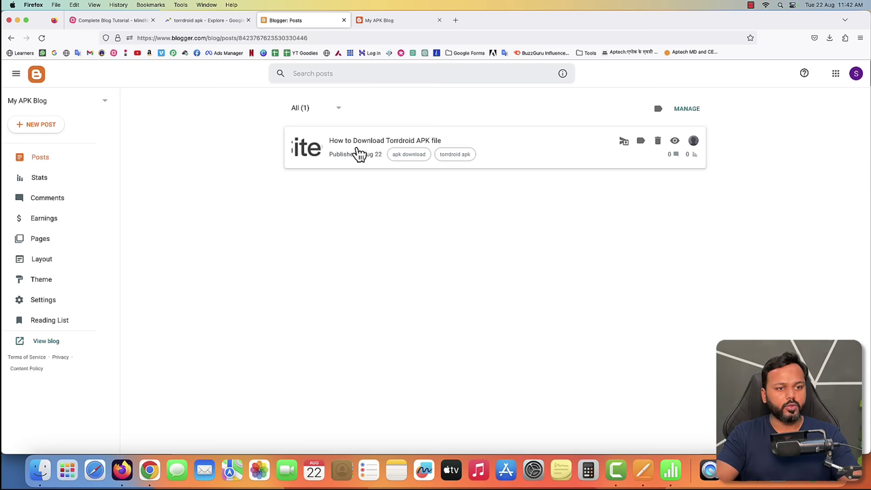
left_click(402, 22)
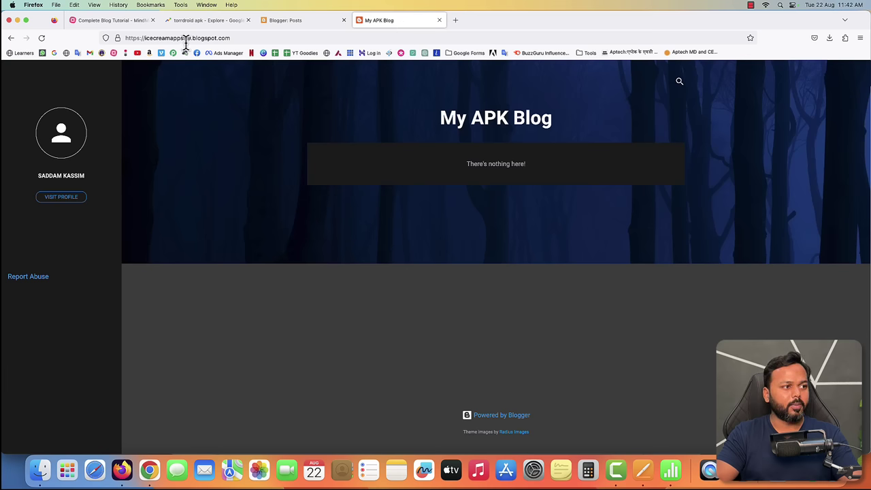
left_click(42, 38)
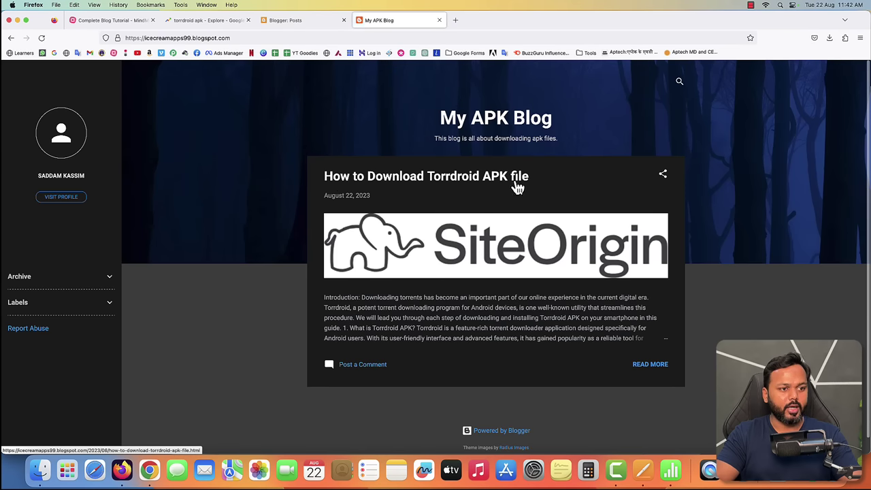
left_click(647, 371)
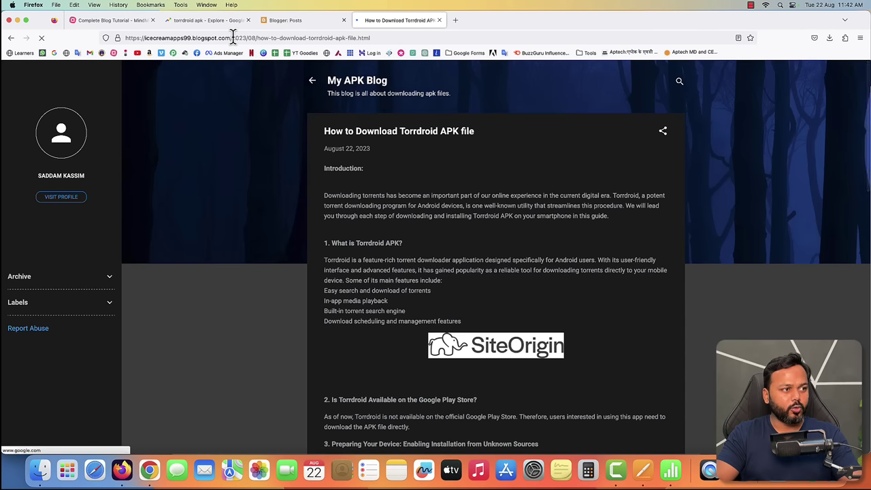
scroll(538, 239, "down", 2)
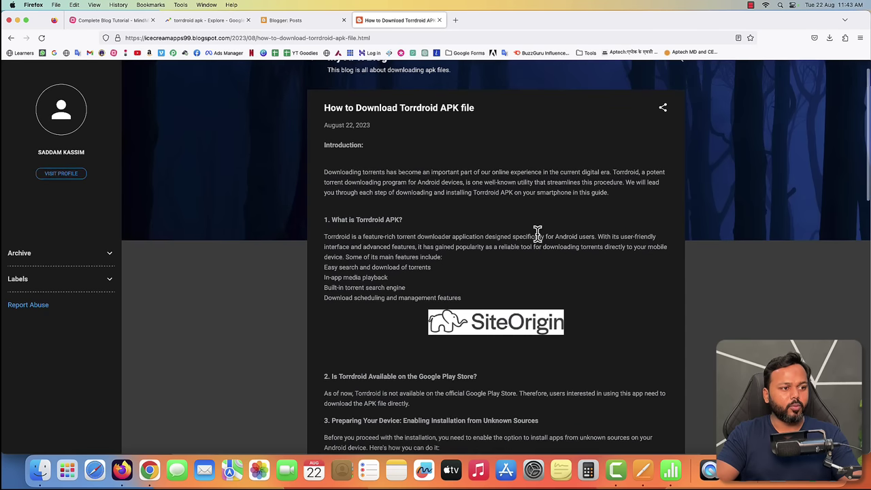
scroll(538, 234, "down", 10)
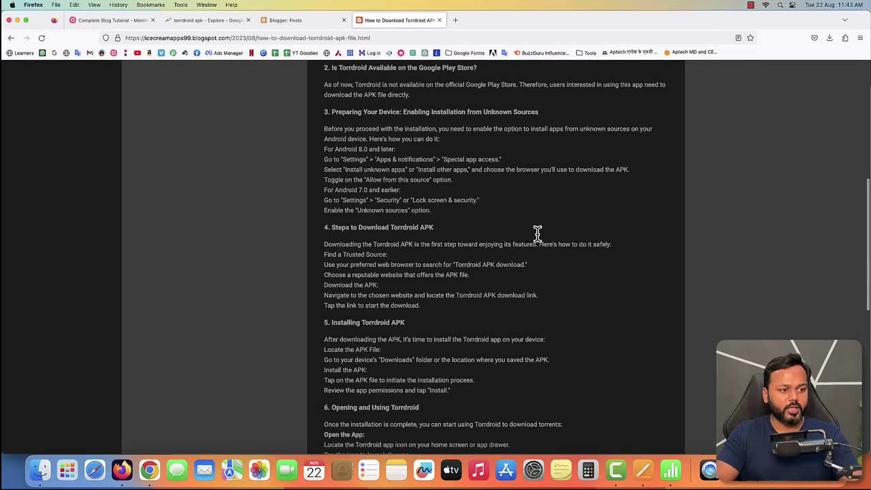
scroll(538, 233, "down", 6)
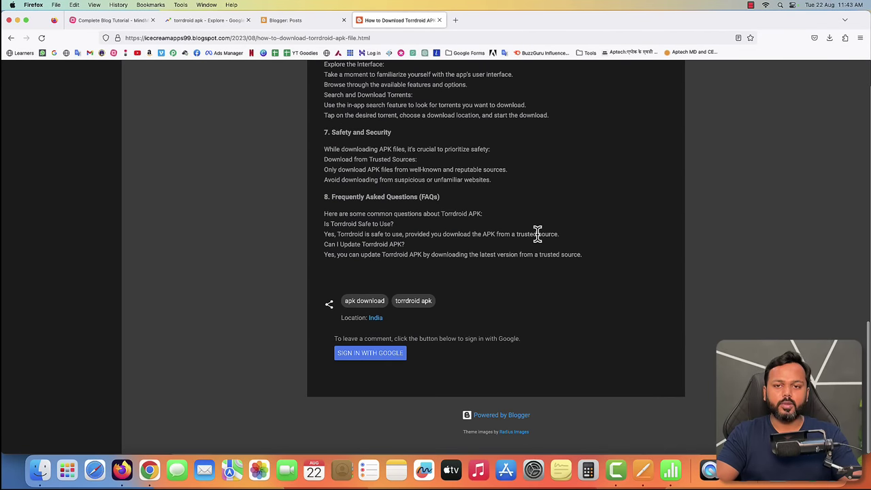
left_click(281, 20)
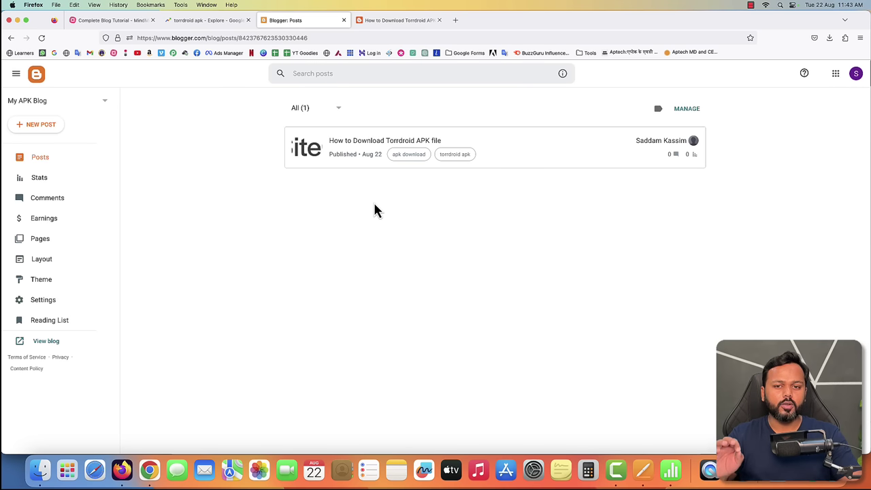
Step: Edit the published Torrdroid post to end with a 'Download file here' line below the FAQs
left_click(357, 143)
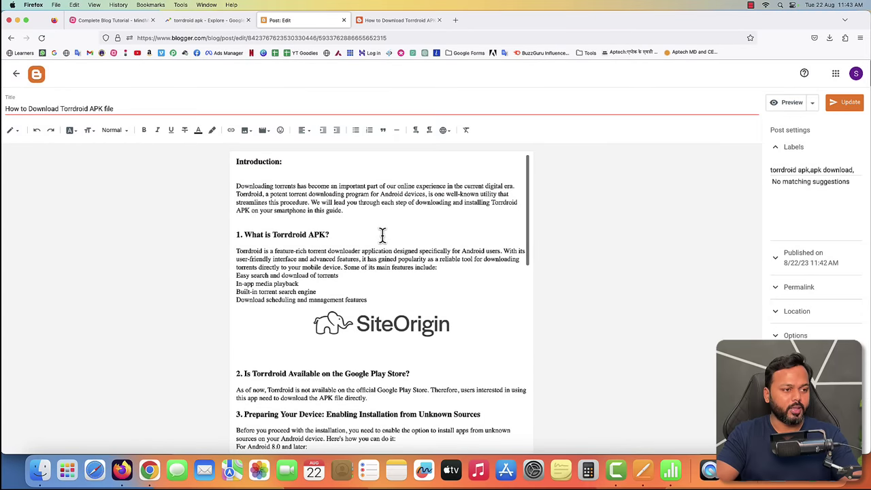
scroll(376, 225, "down", 2)
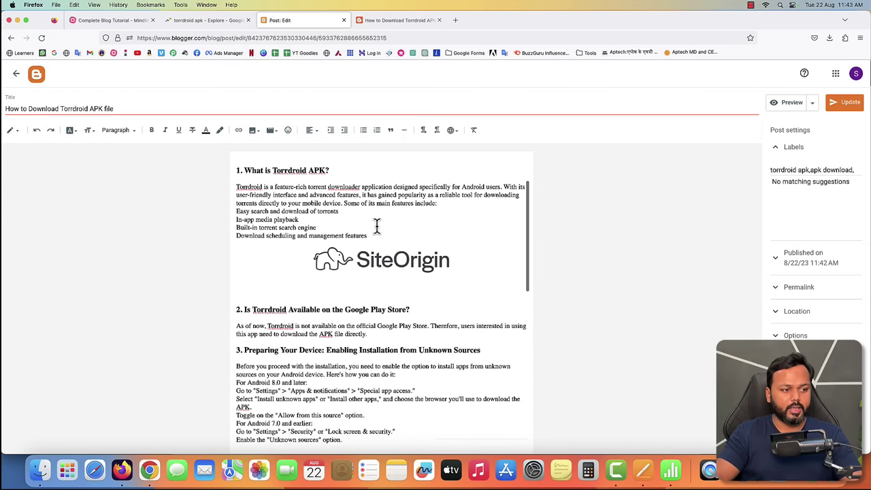
scroll(371, 268, "down", 7)
scroll(372, 269, "down", 4)
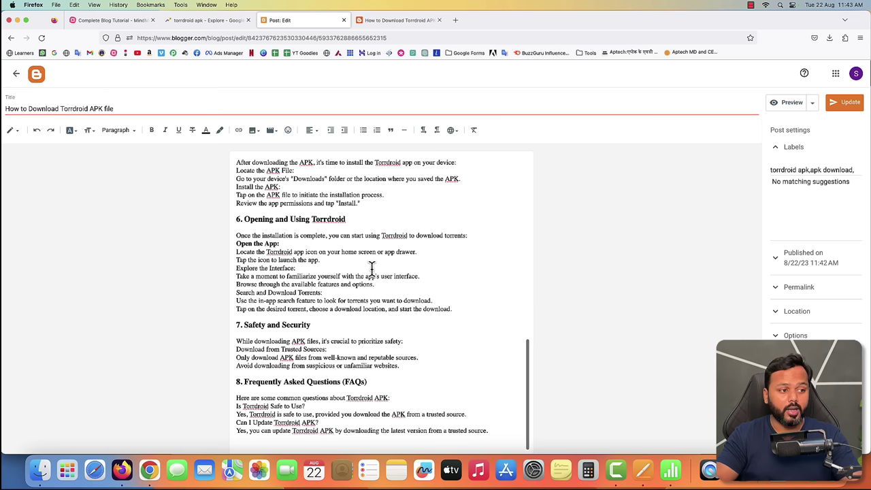
scroll(403, 266, "up", 1)
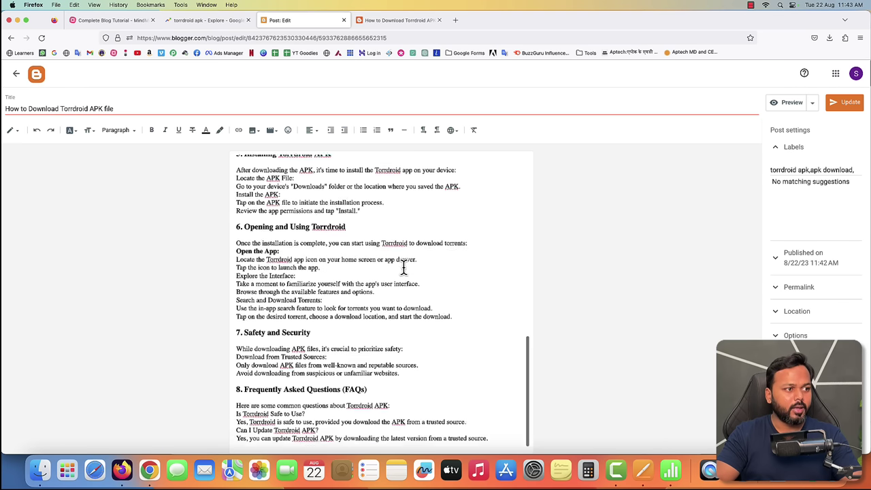
scroll(403, 265, "down", 1)
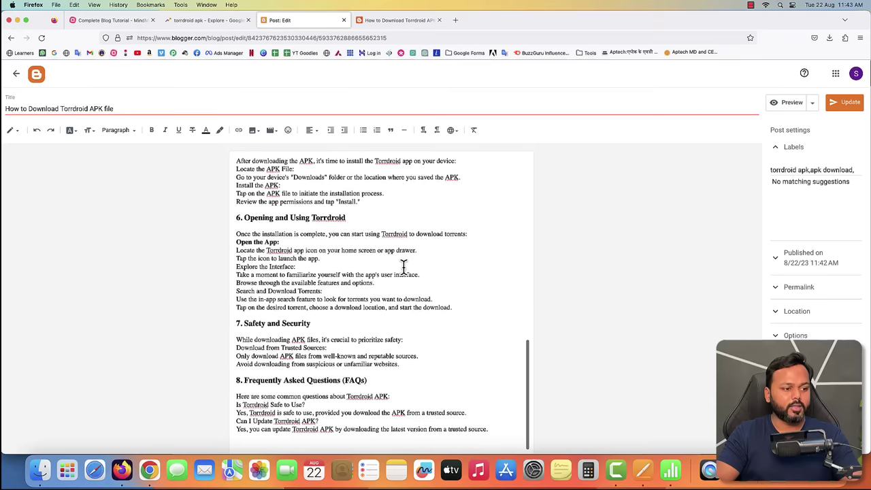
left_click(494, 431)
key("Return")
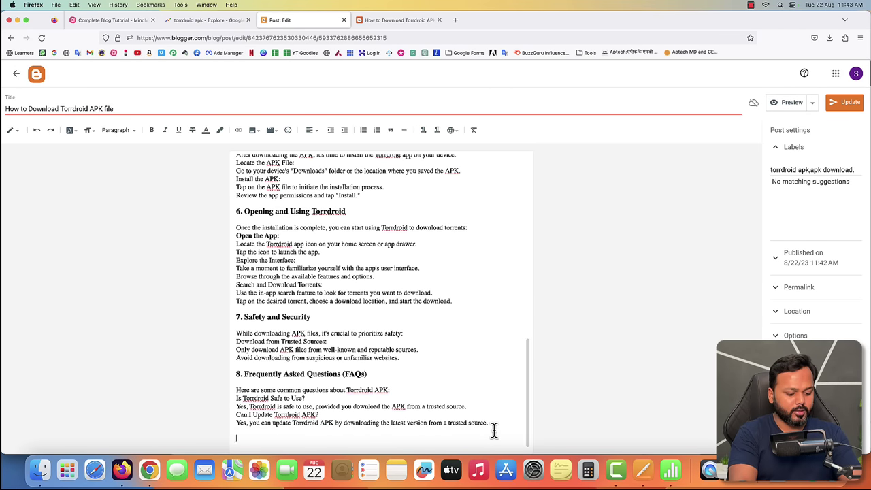
type("Download file here")
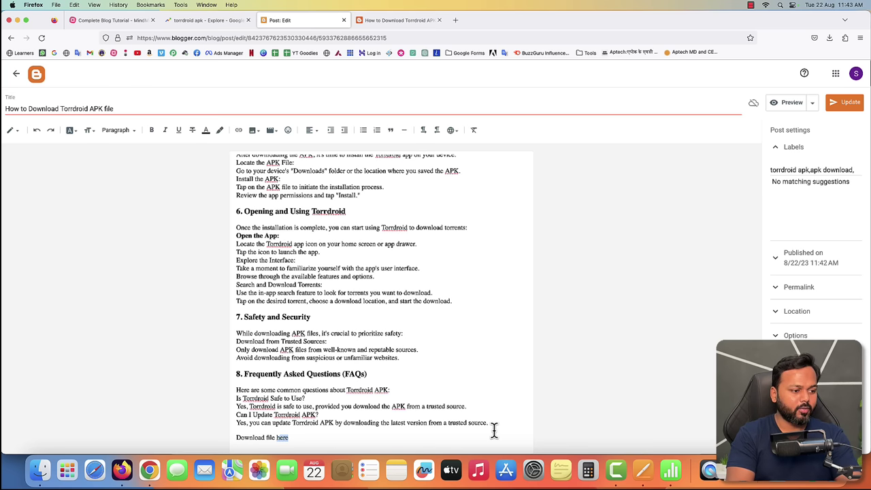
key("shift+alt+Left")
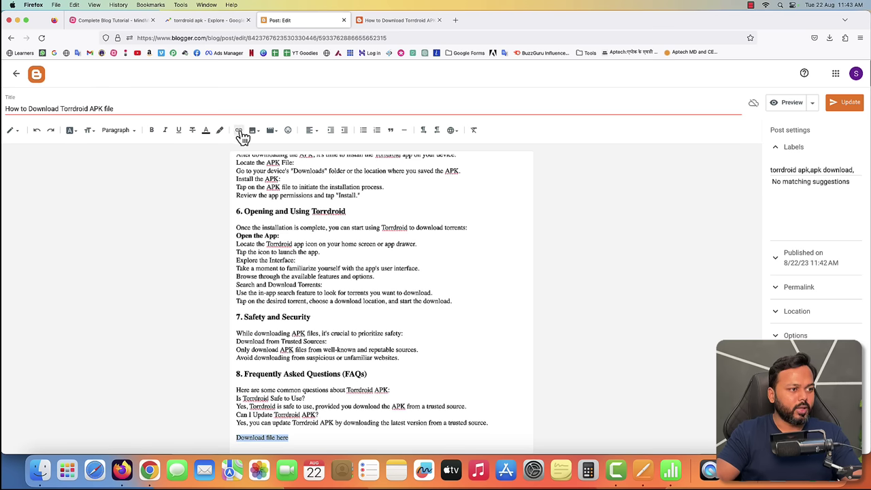
Step: Start a link on 'Download file here', check the downloaded APK, then open a new tab
left_click(239, 136)
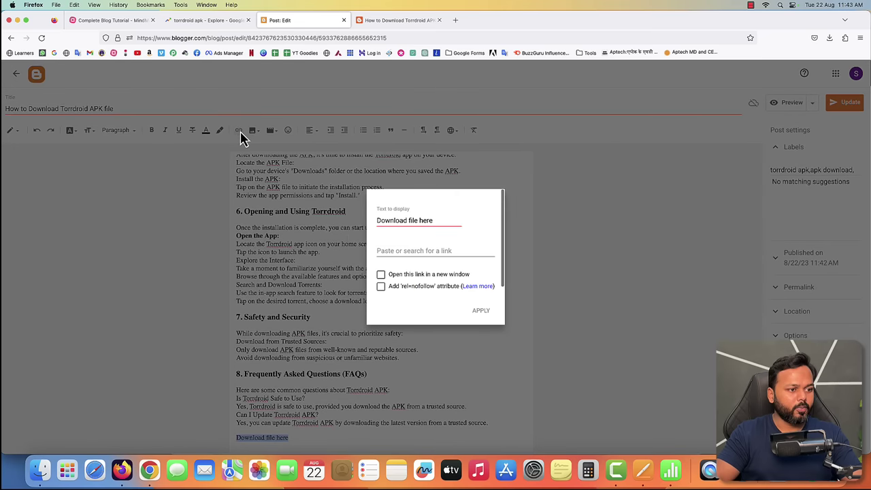
left_click(403, 252)
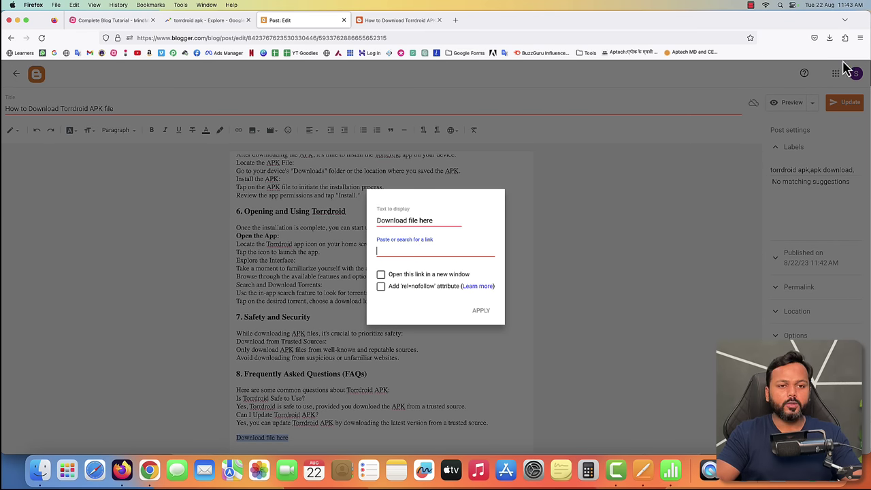
left_click(830, 39)
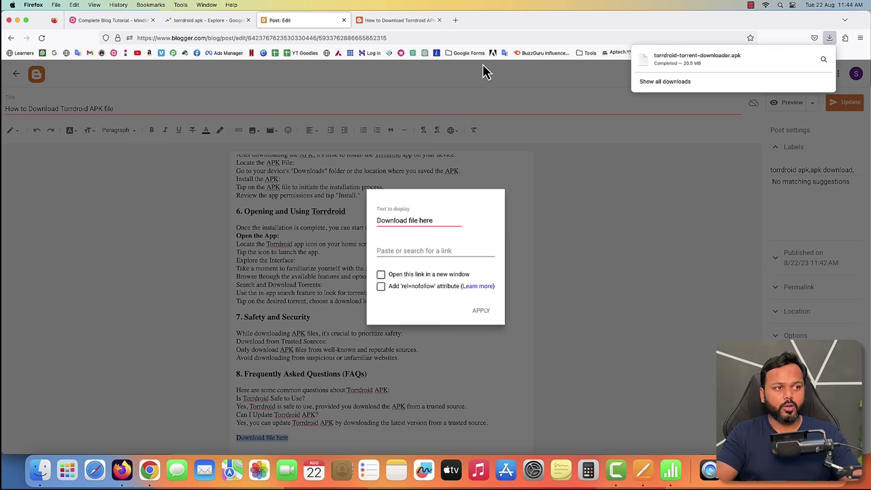
left_click(454, 25)
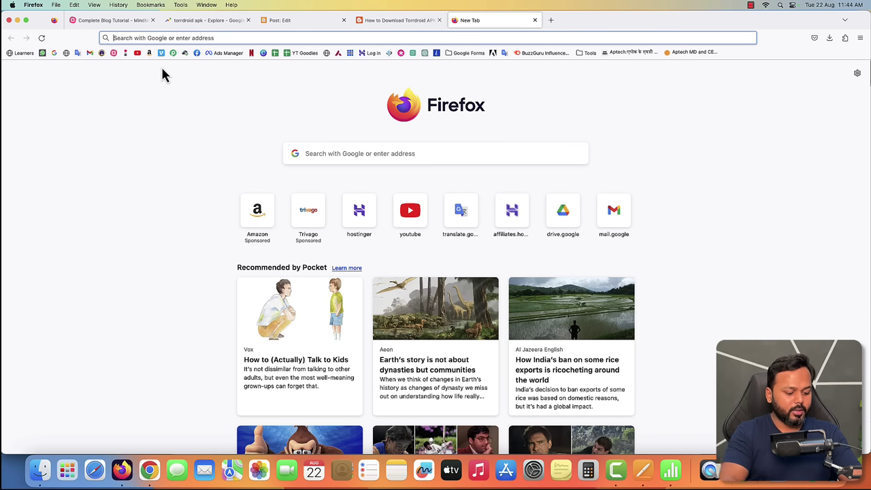
Step: Upload torrdroid-torrent-downloader.apk from Downloads into a Google Drive folder
type("drive")
key("Return")
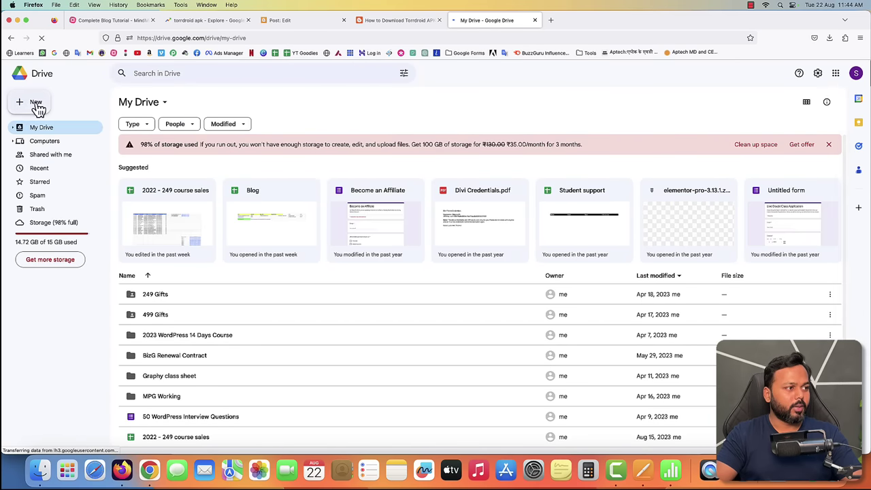
left_click(35, 106)
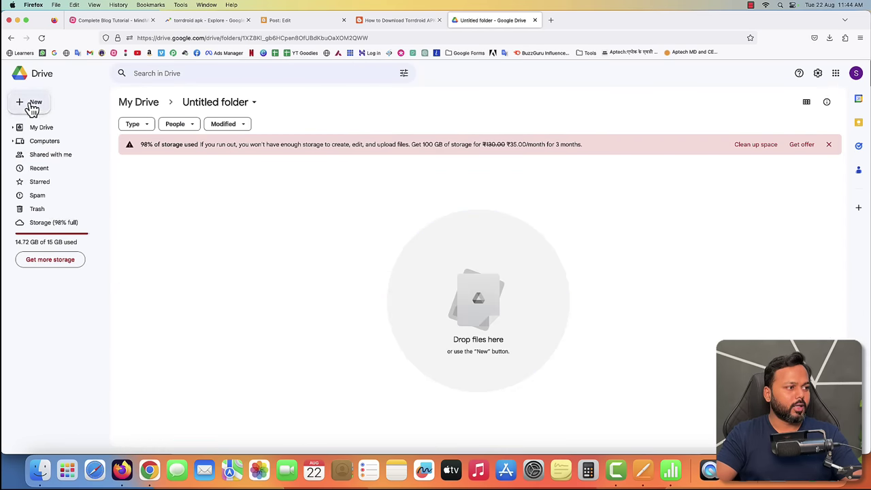
left_click(31, 107)
left_click(43, 121)
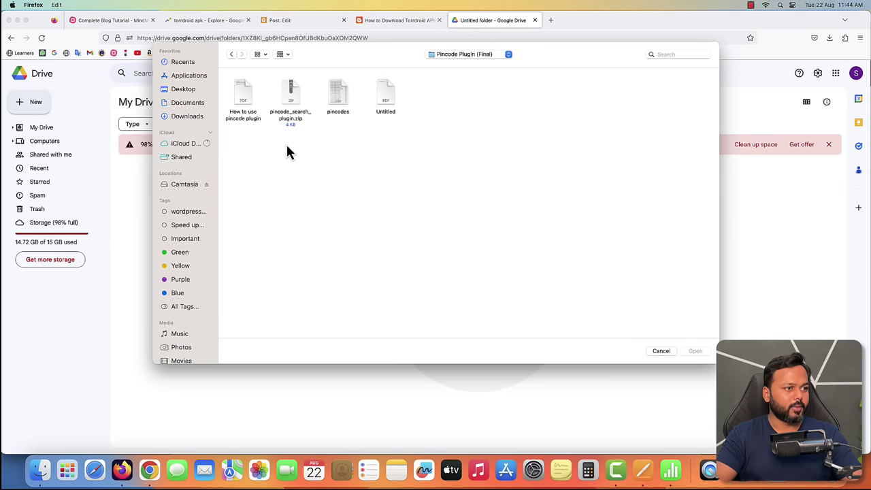
left_click(186, 103)
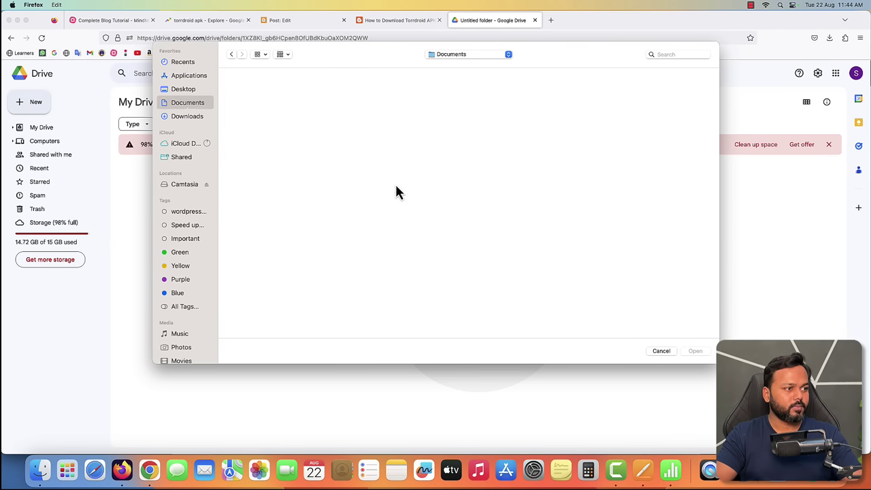
left_click(179, 116)
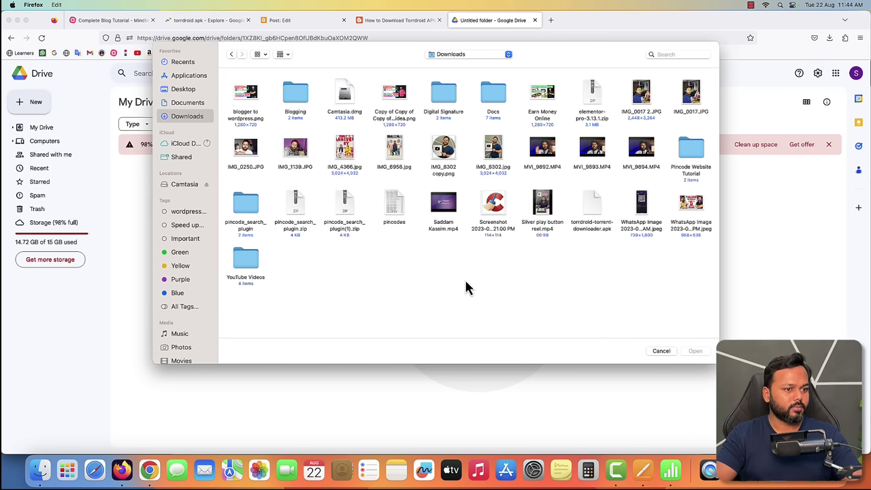
left_click(599, 211)
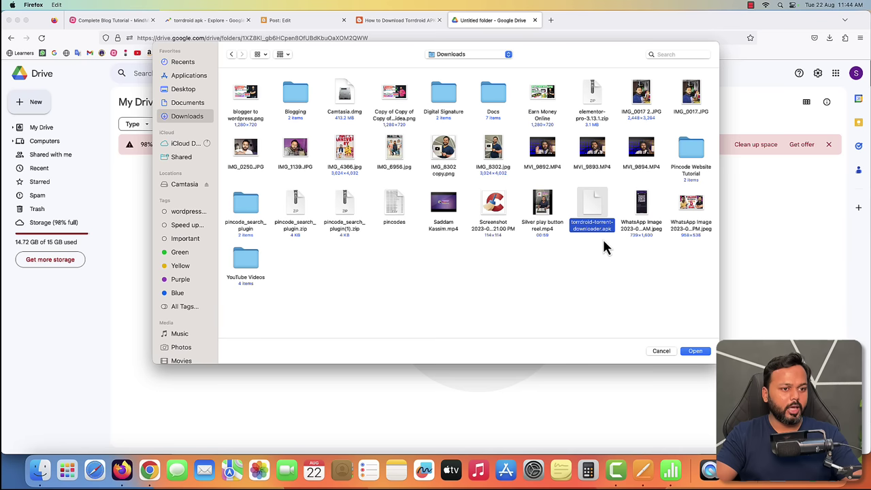
left_click(695, 351)
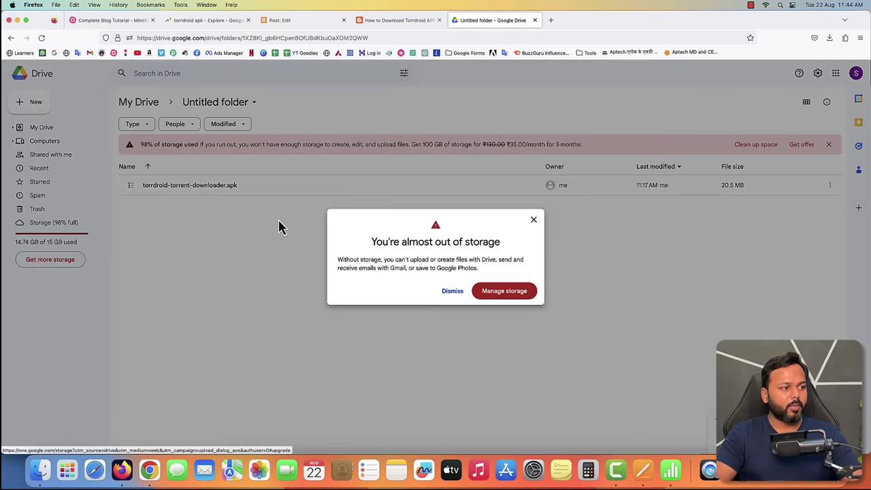
left_click(175, 186)
Step: Set the APK's general access to Anyone with the link and copy its link
right_click(173, 186)
mouse_move(249, 271)
left_click(346, 282)
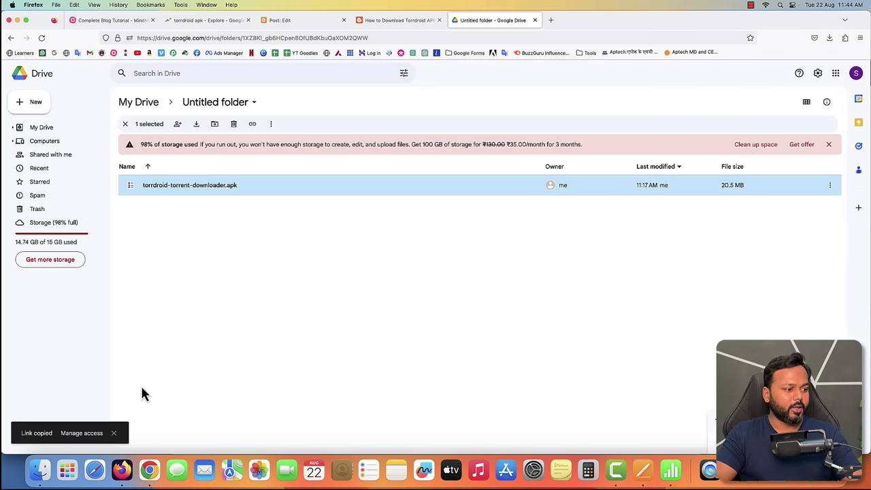
left_click(82, 434)
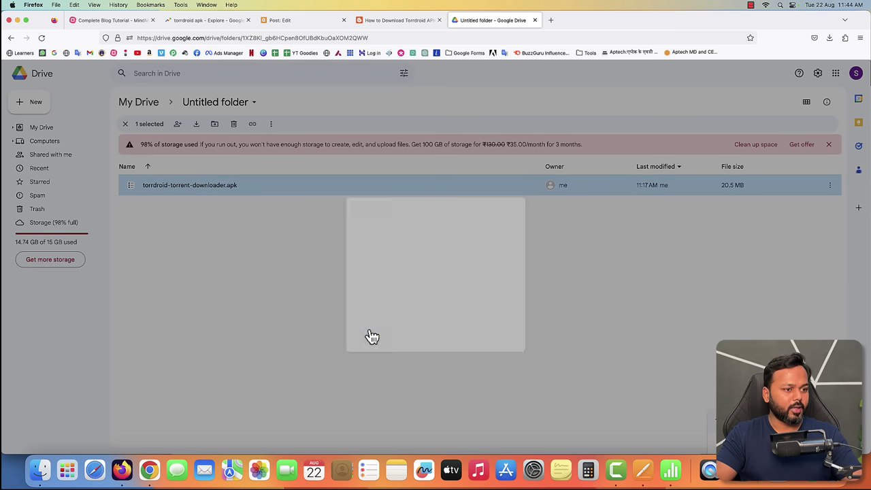
left_click(385, 305)
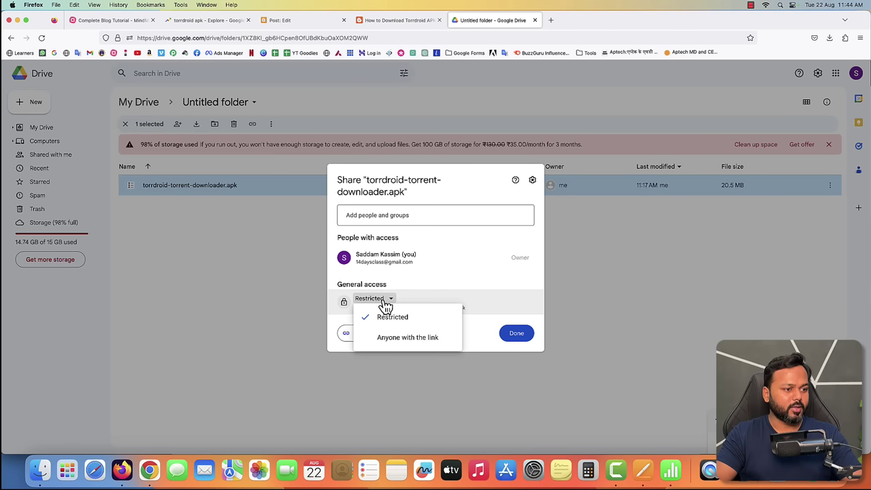
left_click(391, 338)
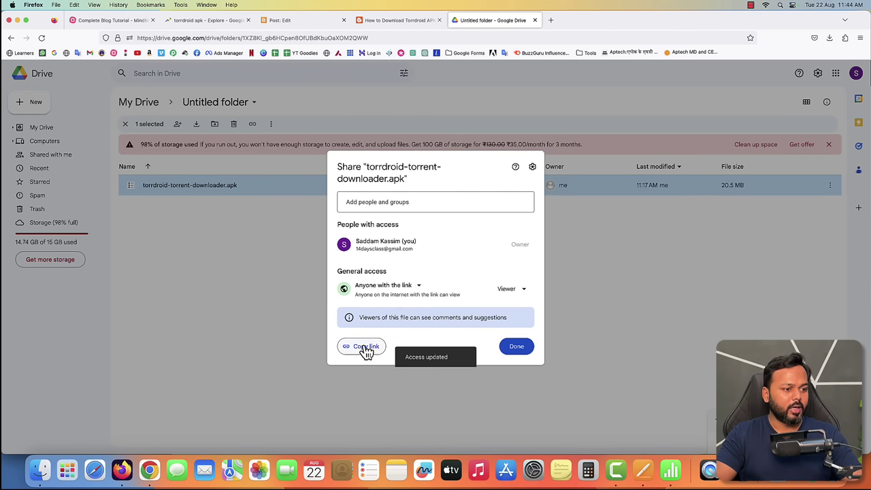
left_click(363, 349)
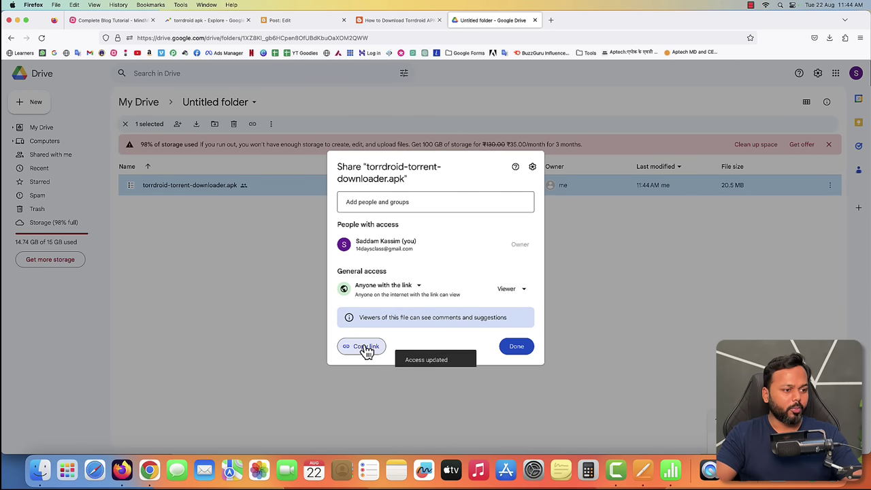
left_click(310, 21)
Step: Link 'Download file here' to the pasted Drive URL with rel=nofollow and update the post
key("super+v")
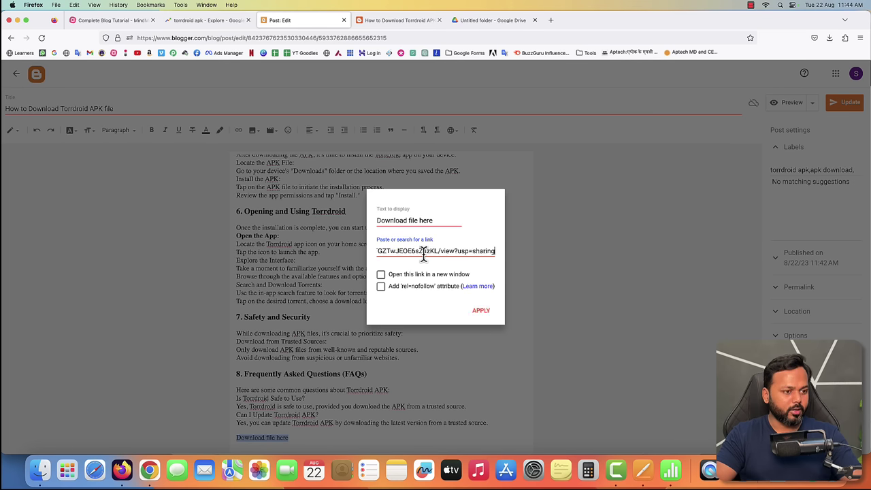
left_click(381, 287)
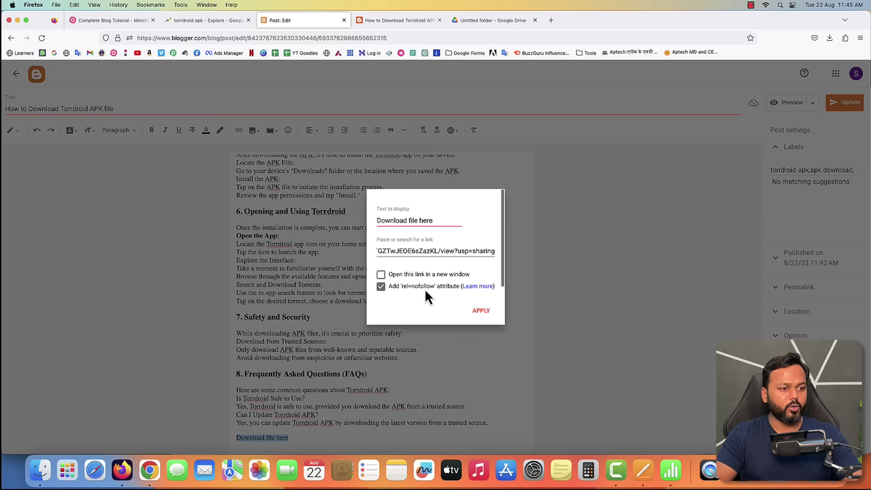
left_click(482, 312)
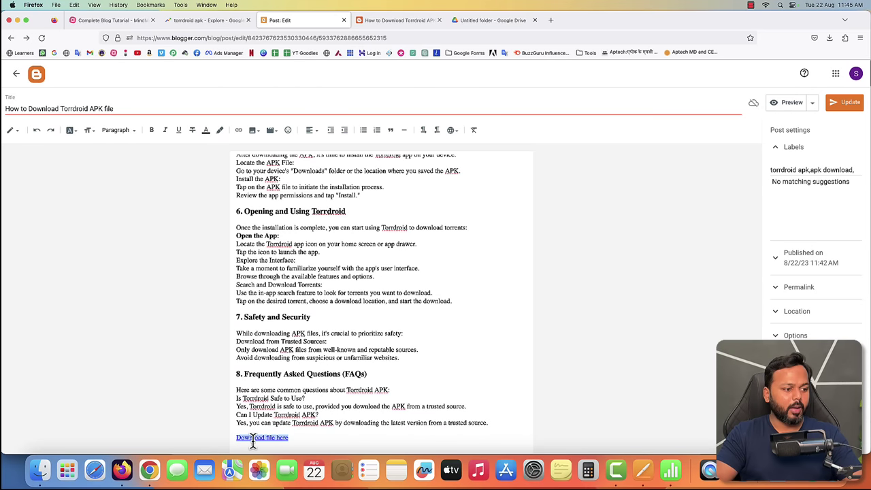
left_click(850, 104)
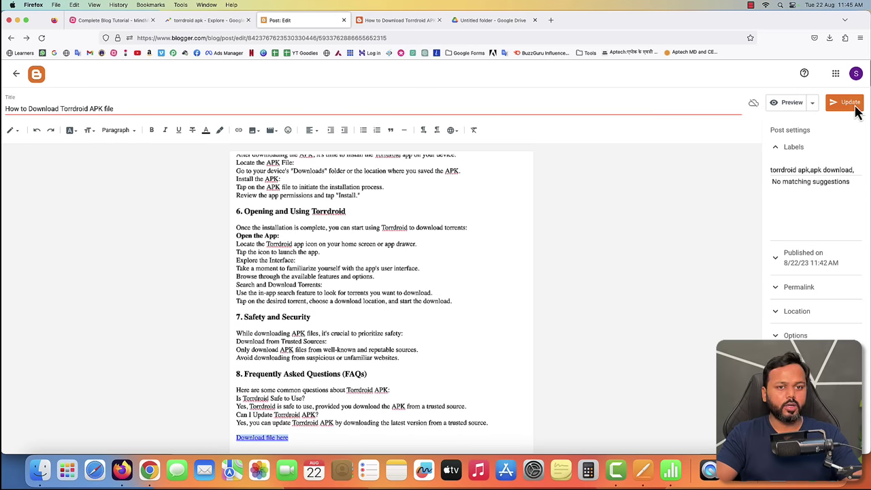
Step: Reload the live Torrdroid post and confirm 'Download file here' opens the Drive APK
left_click(402, 21)
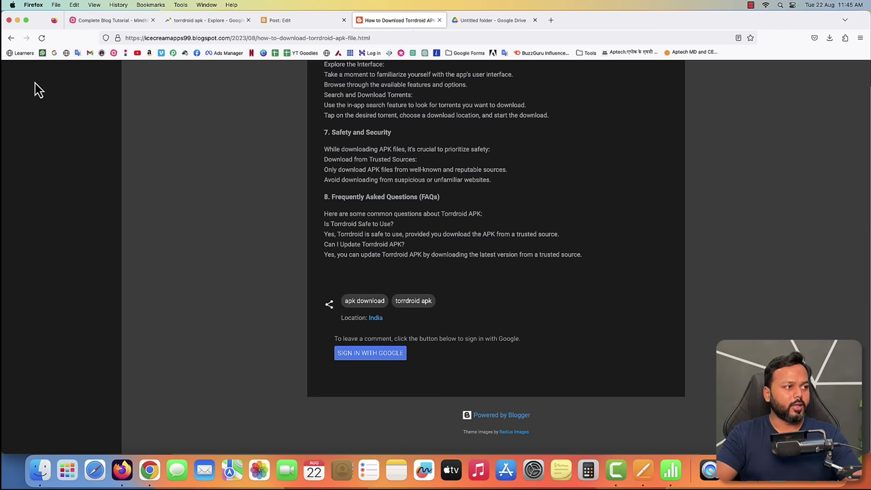
left_click(41, 39)
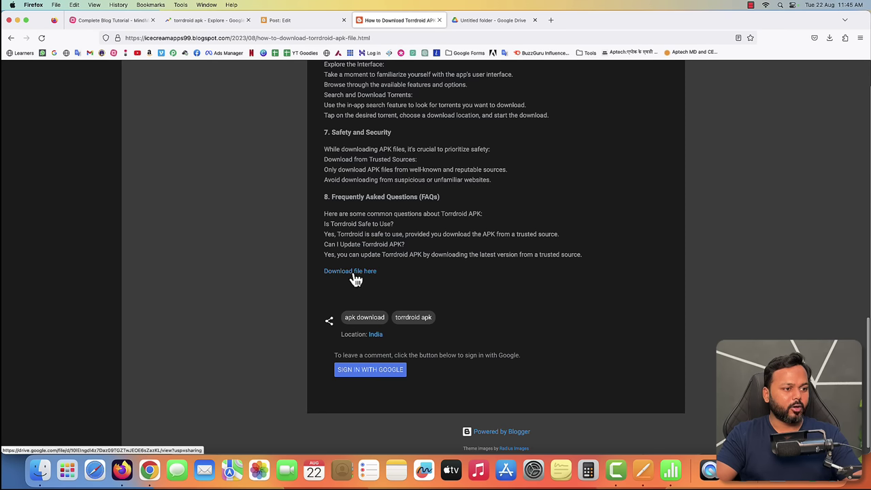
left_click(354, 275)
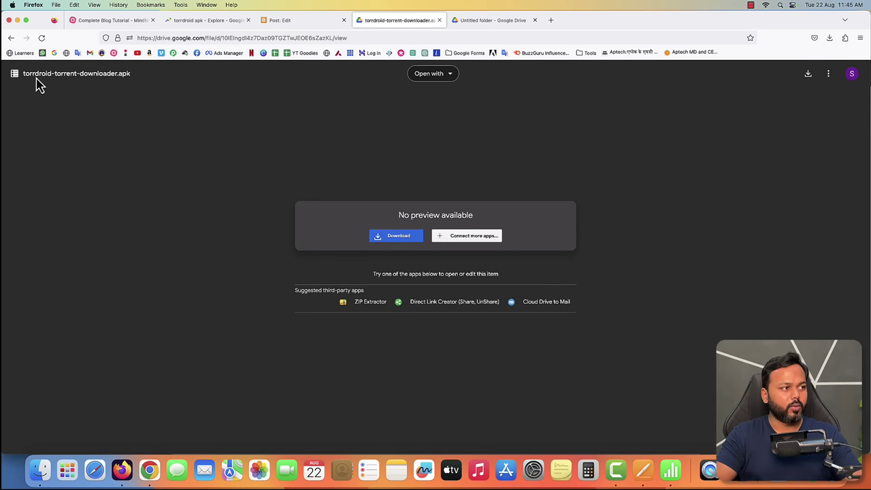
left_click(11, 38)
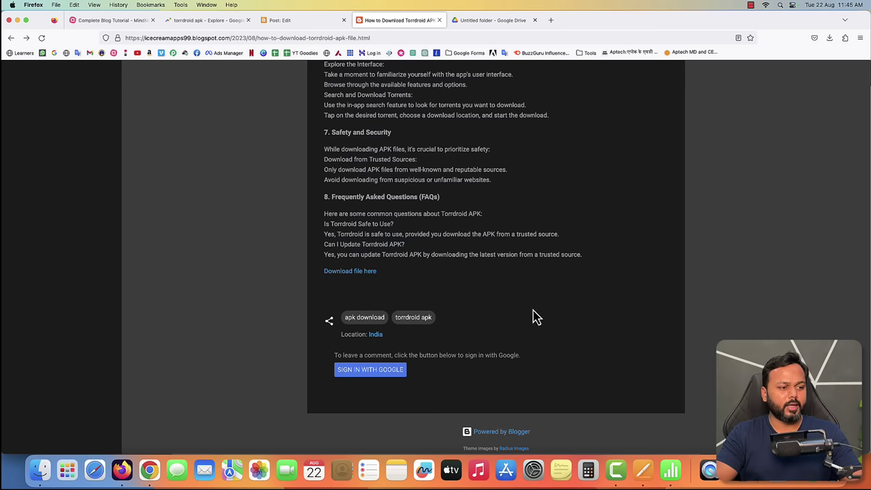
scroll(543, 271, "up", 10)
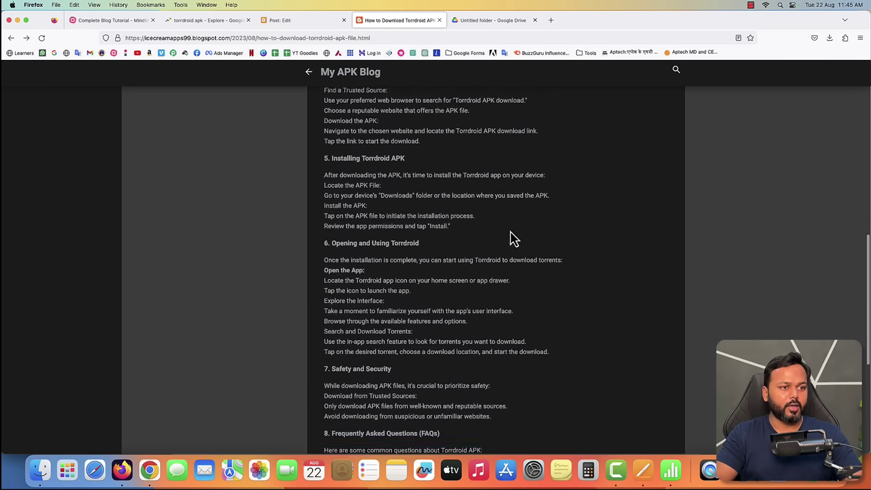
scroll(514, 238, "up", 5)
left_click(323, 21)
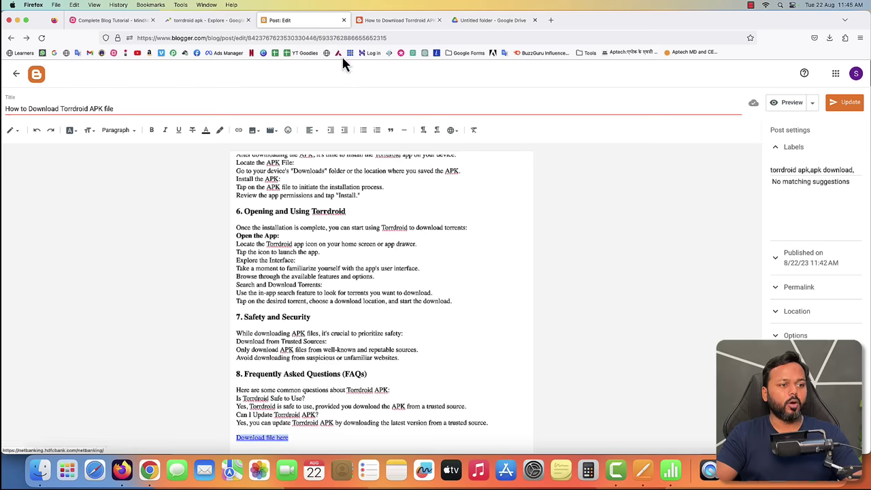
left_click(451, 194)
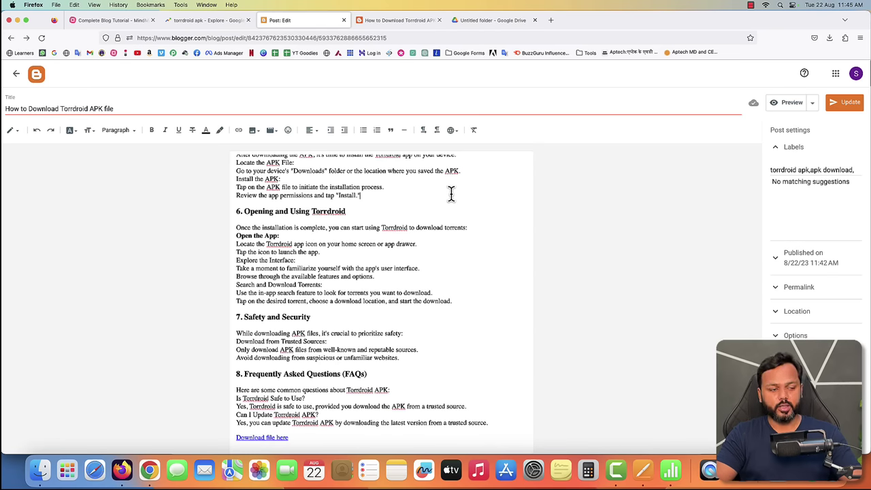
scroll(452, 194, "up", 10)
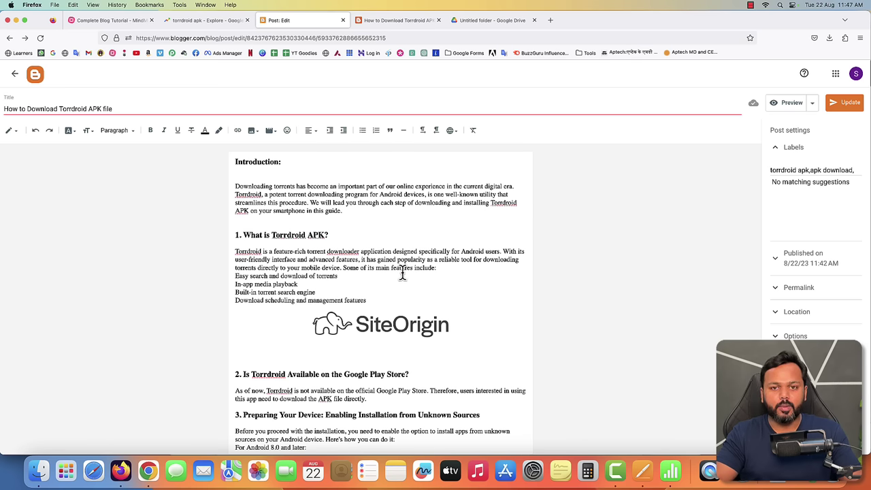
scroll(345, 206, "down", 1)
scroll(345, 207, "up", 1)
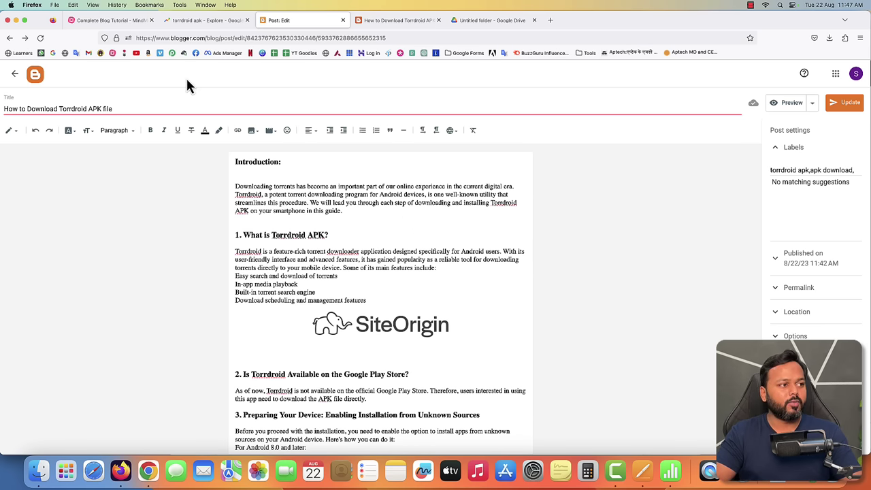
left_click(112, 21)
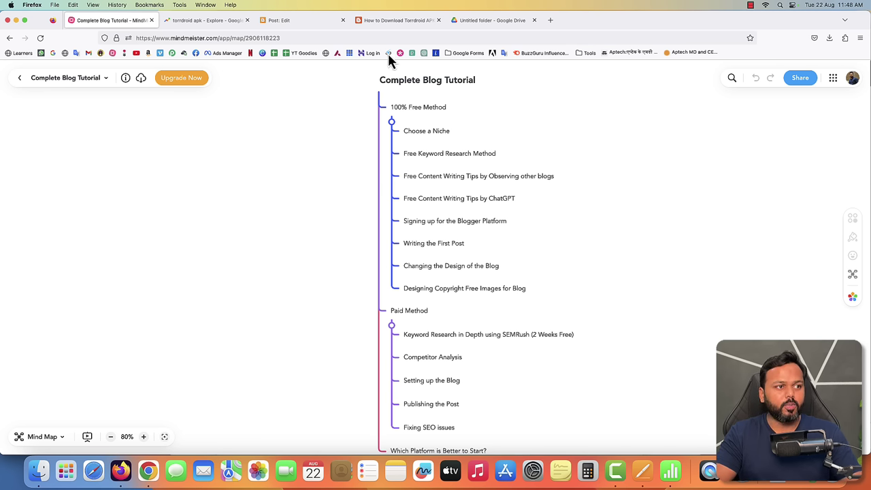
left_click(293, 20)
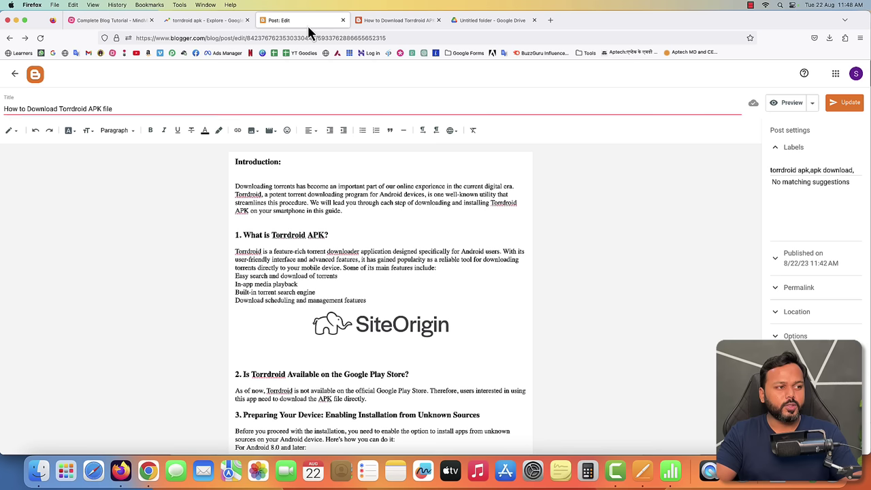
left_click(392, 218)
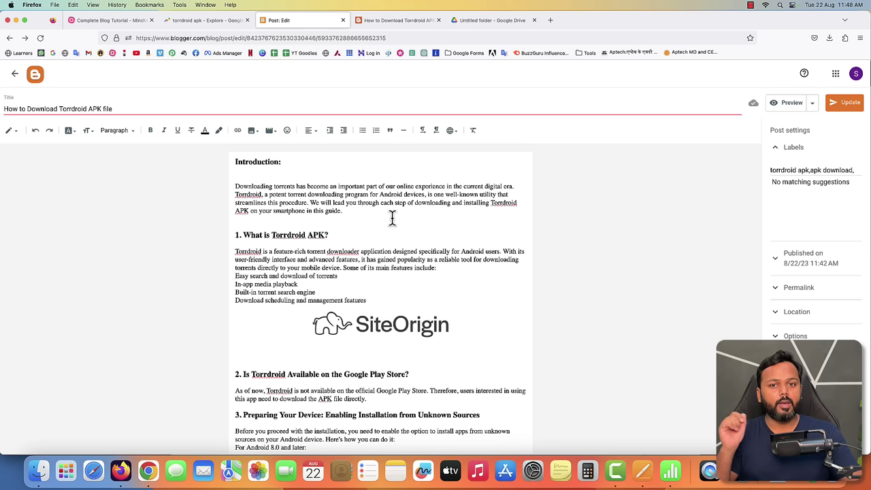
left_click(515, 26)
Step: Go to canva.com from the bookmarks and open the Create a design menu
left_click(262, 53)
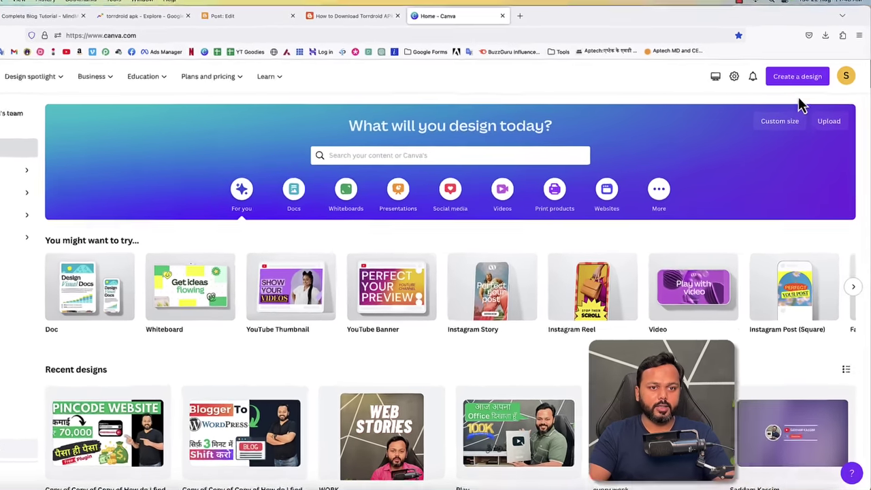
left_click(798, 80)
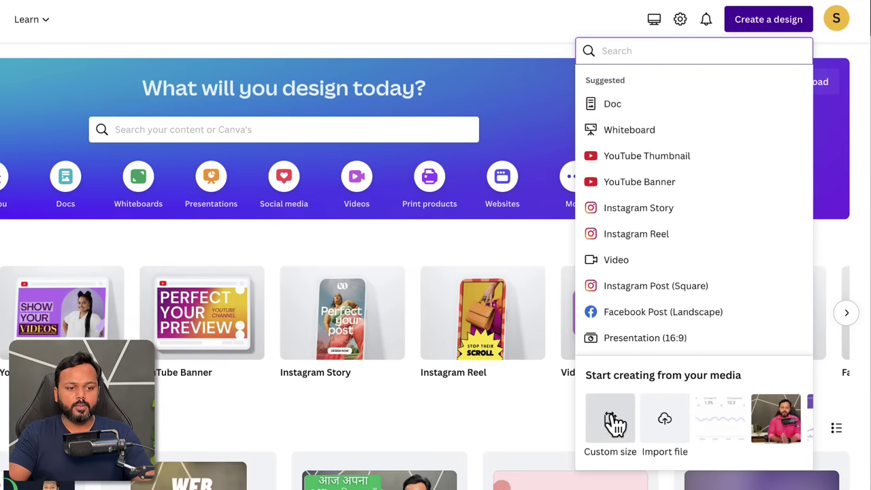
Step: Create a custom-size Canva design of 600 × 400 px
left_click(613, 422)
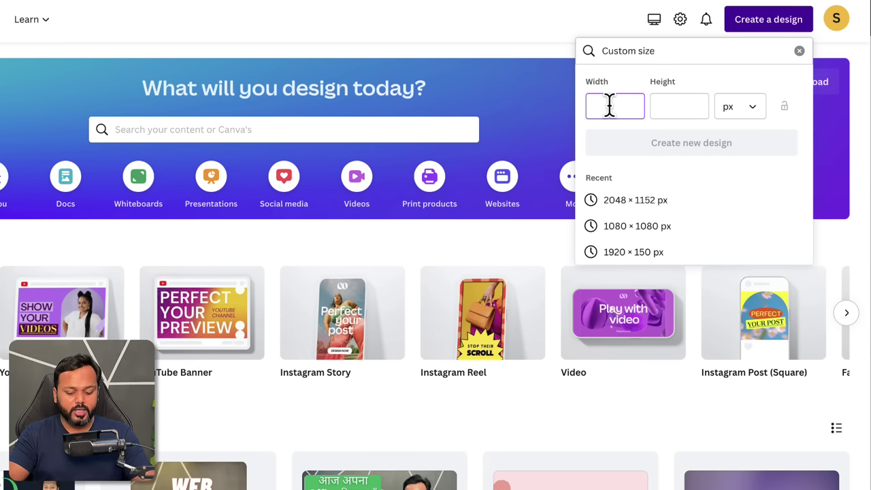
type("600")
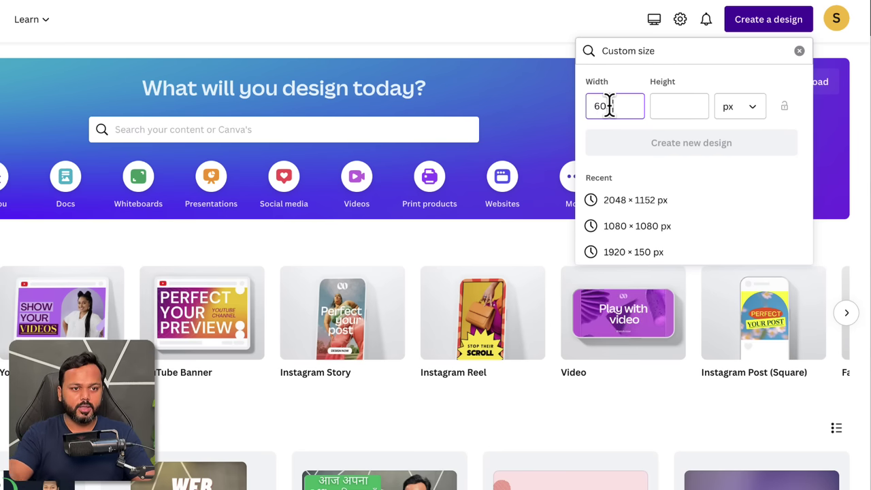
left_click(672, 105)
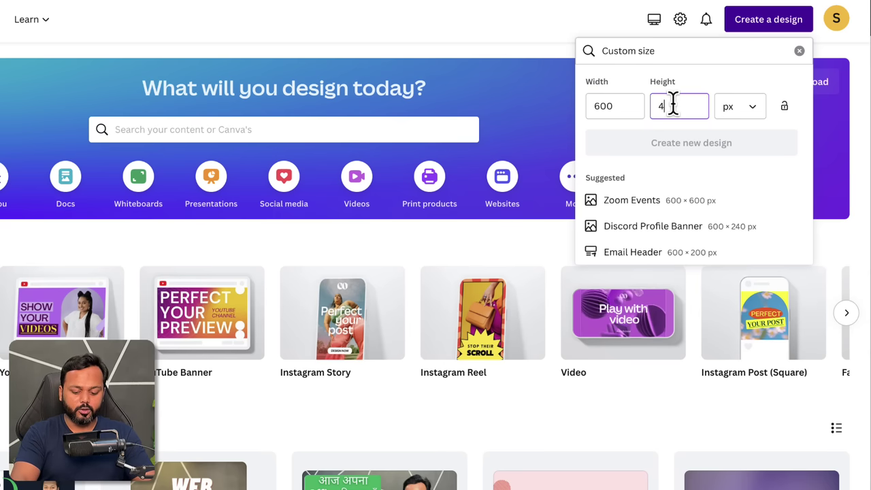
type("400")
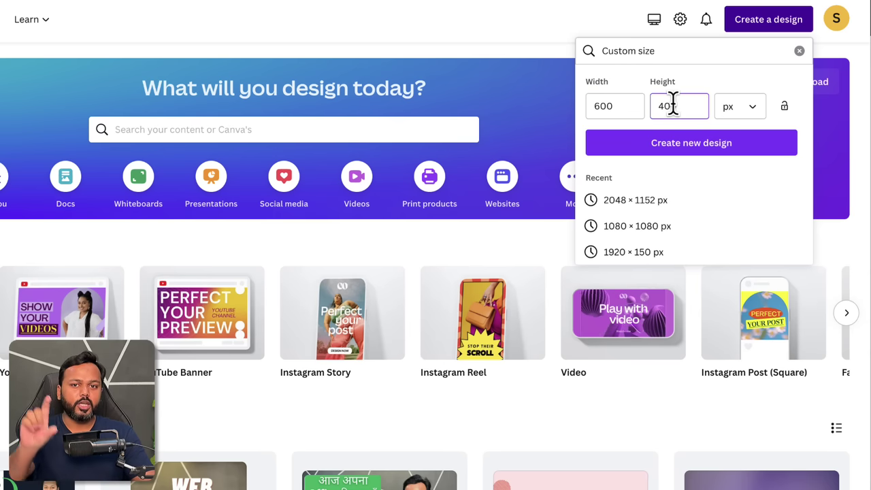
left_click(684, 146)
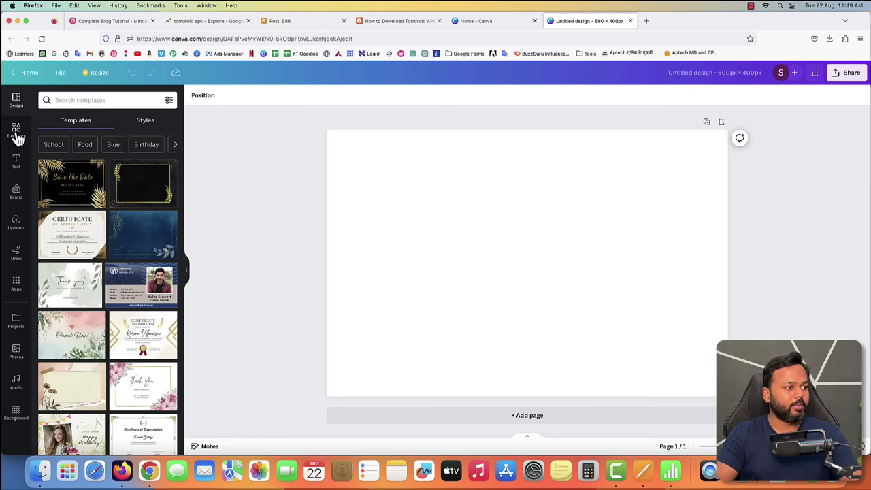
Step: Browse the Elements panel and its full list of stock photos
left_click(16, 132)
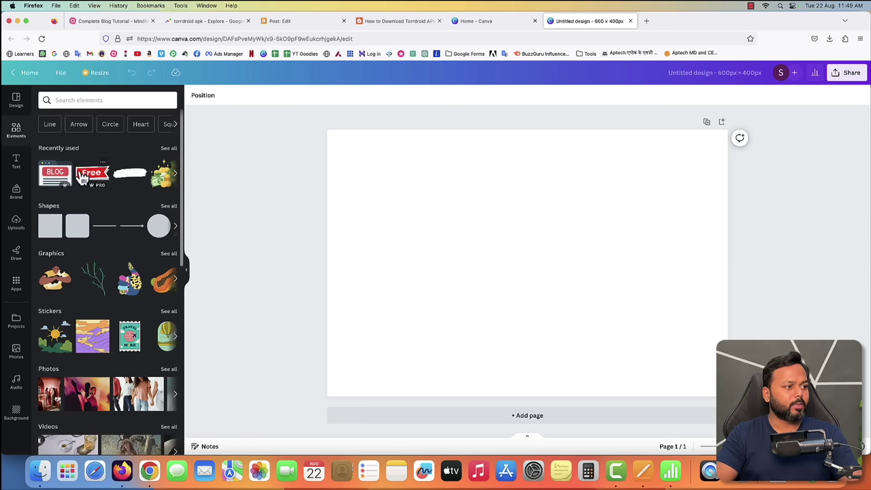
scroll(111, 286, "down", 2)
scroll(109, 279, "up", 2)
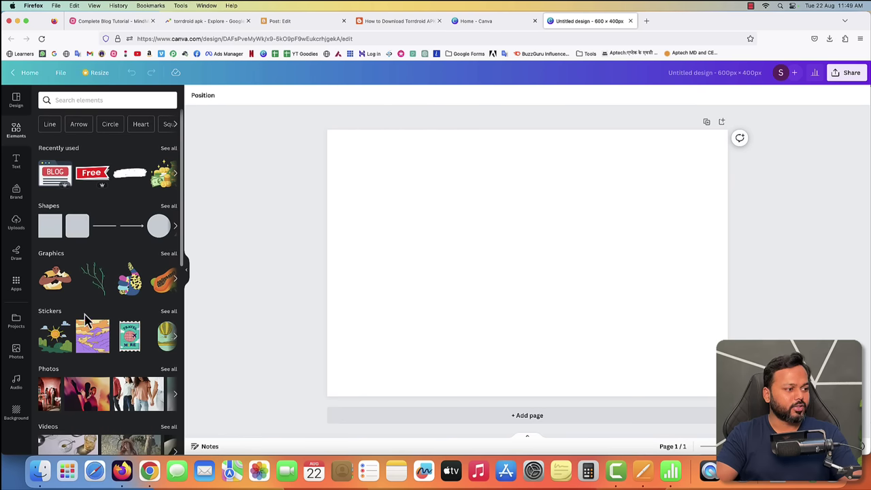
scroll(68, 324, "down", 2)
scroll(80, 329, "down", 2)
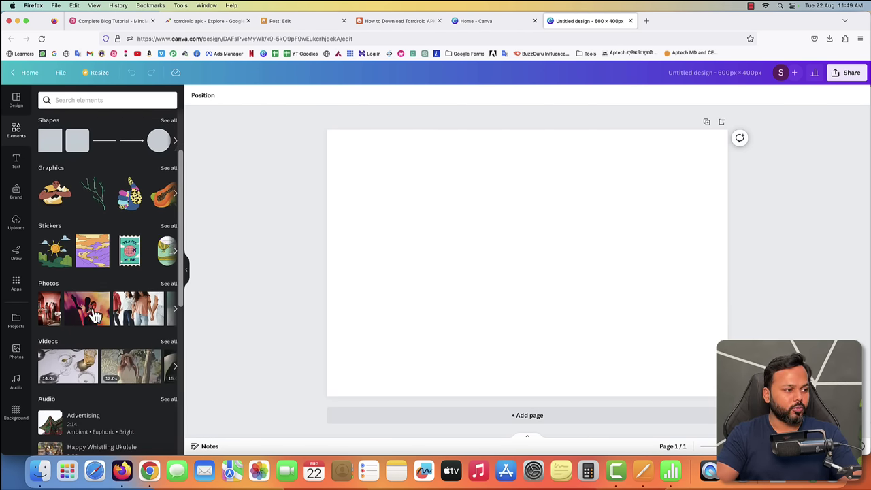
left_click(169, 286)
scroll(134, 291, "down", 2)
scroll(134, 291, "down", 2)
scroll(134, 290, "up", 4)
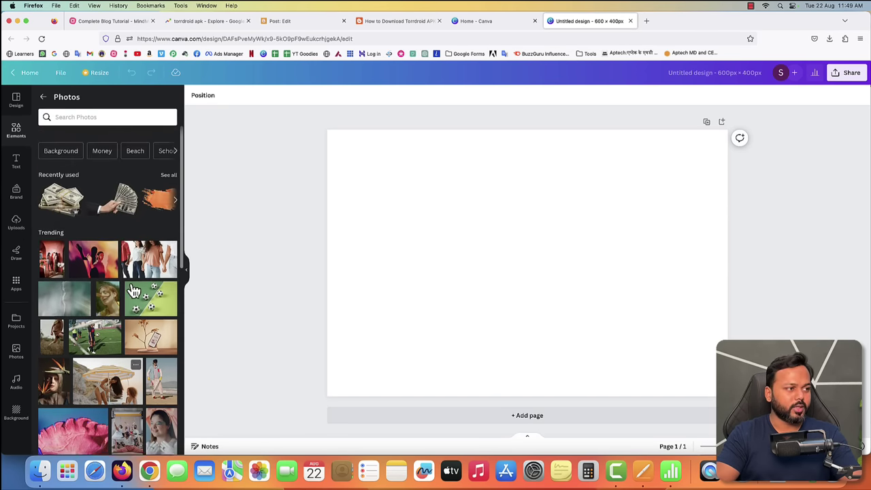
Step: Search the elements for 'apk'
left_click(42, 98)
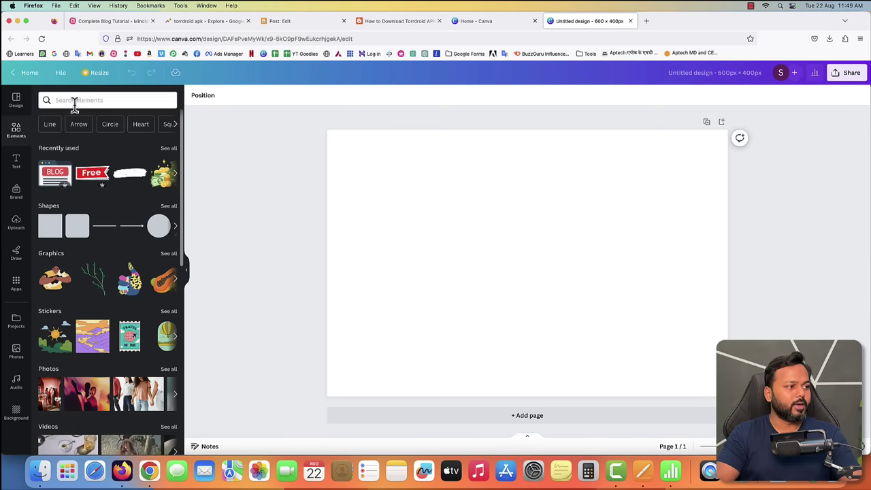
left_click(73, 100)
type("apk")
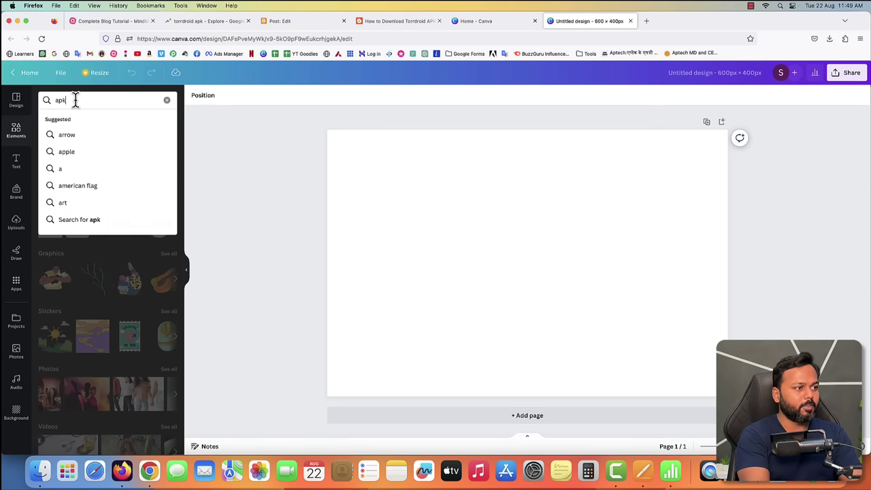
key("Return")
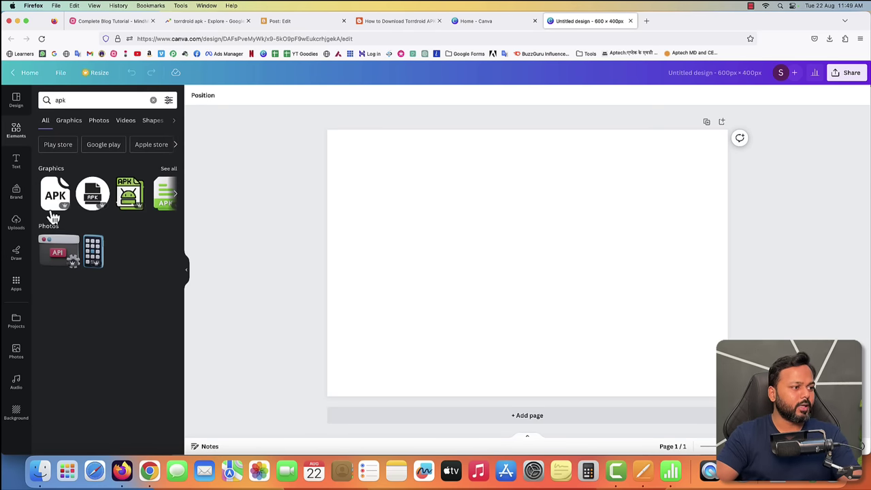
Step: Add the green APK file graphic and enlarge it to fill the page's left side
left_click(129, 196)
left_click_drag(545, 257, 393, 182)
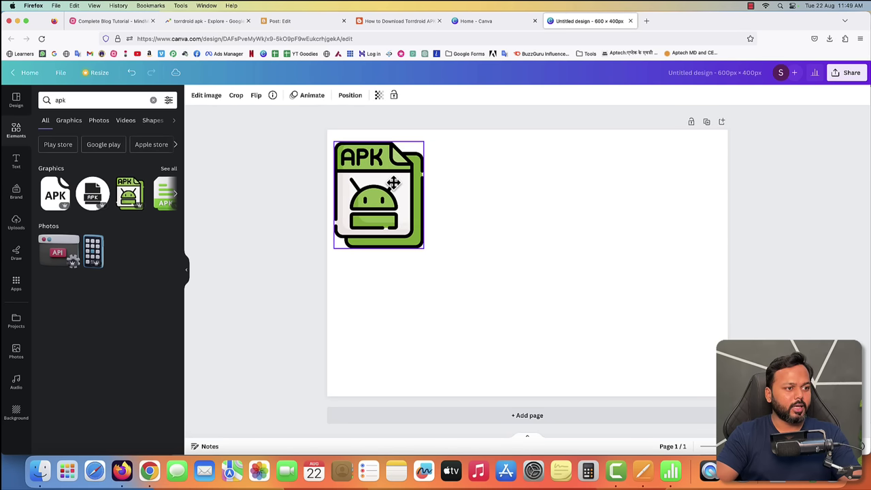
left_click_drag(423, 248, 529, 373)
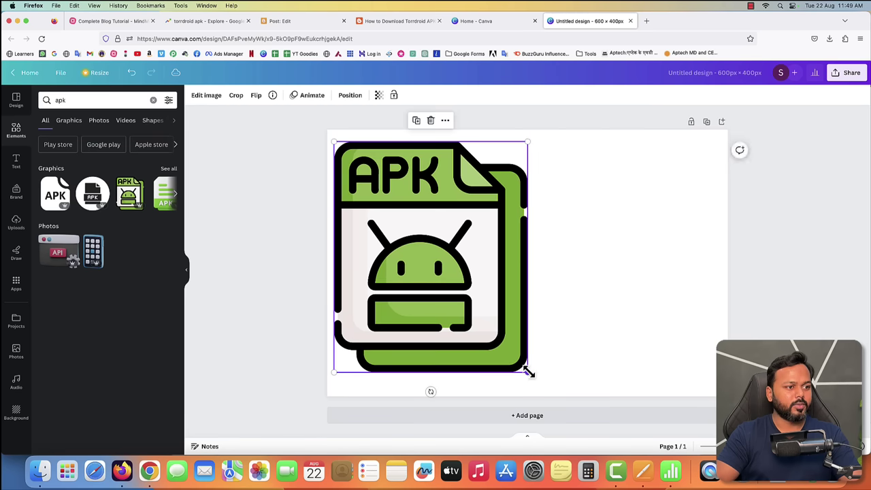
left_click(305, 231)
left_click(429, 246)
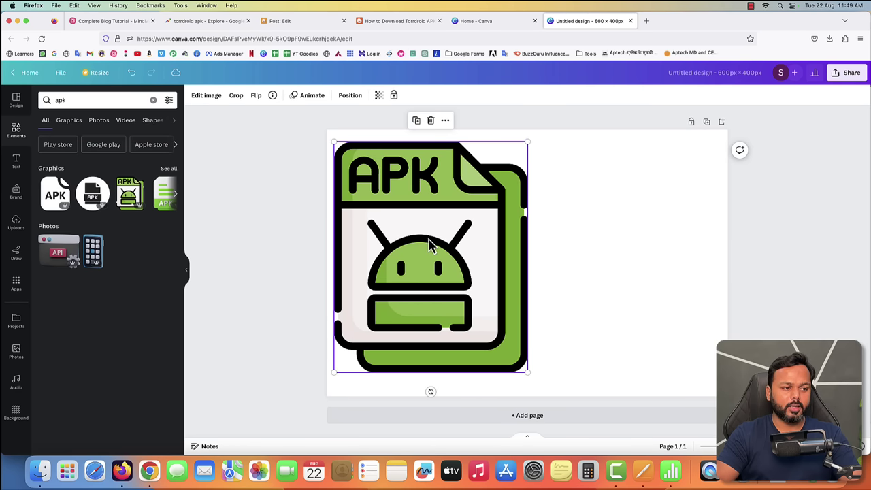
left_click_drag(429, 246, 434, 249)
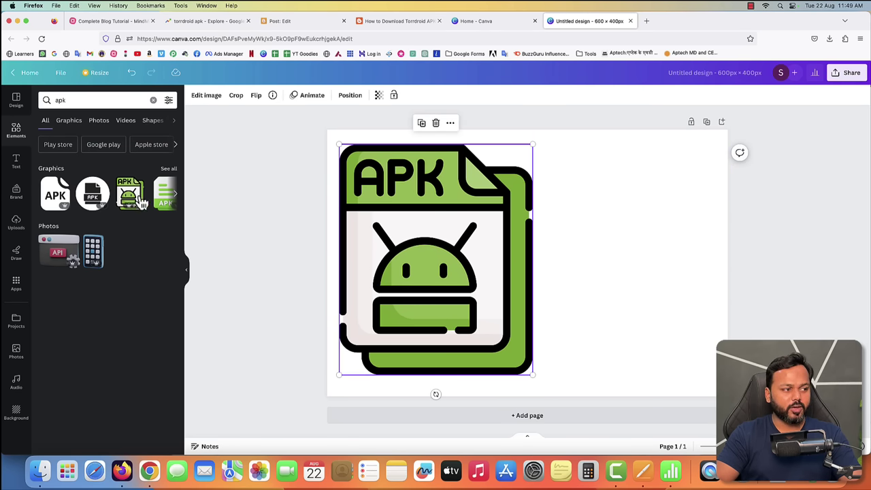
left_click(235, 187)
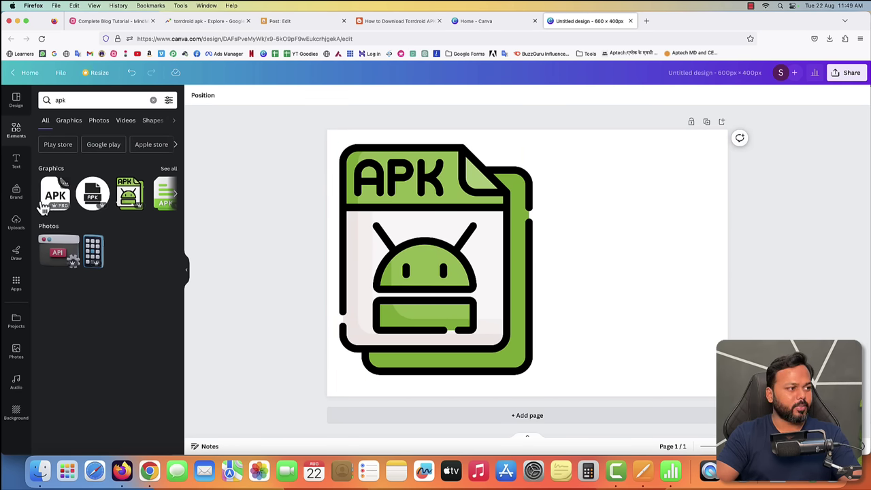
Step: Add the FREE DELIVERY text combination, shrink it, and move it beside the APK icon
left_click(17, 167)
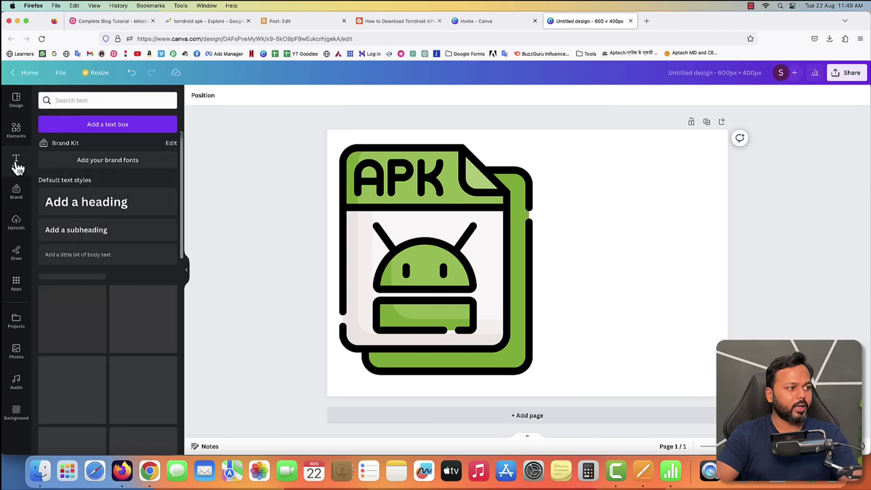
scroll(106, 247, "down", 3)
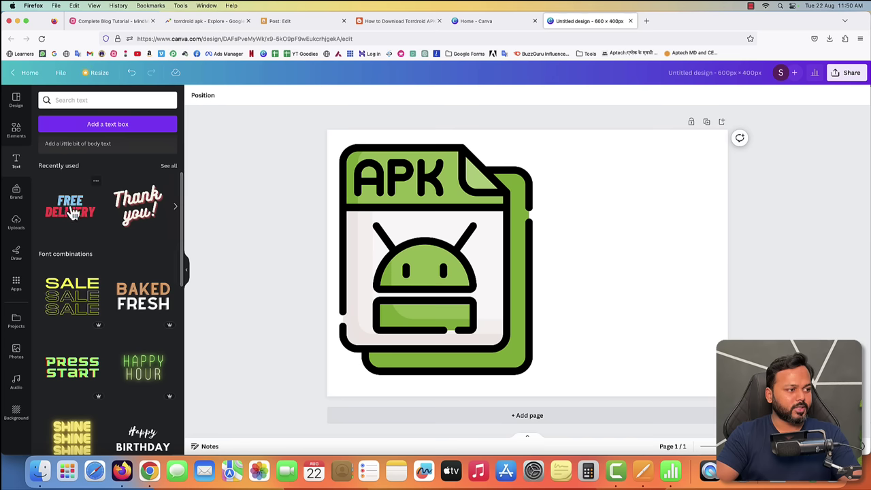
left_click(70, 207)
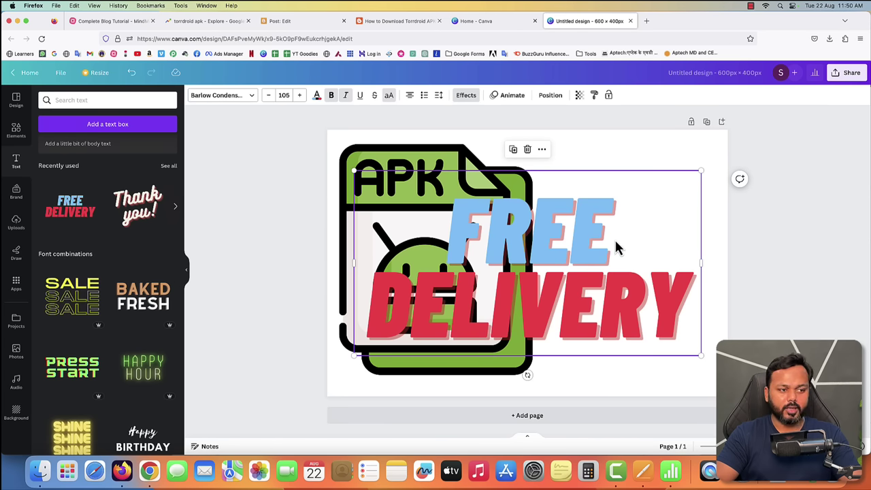
left_click_drag(353, 170, 528, 264)
left_click_drag(619, 303, 627, 201)
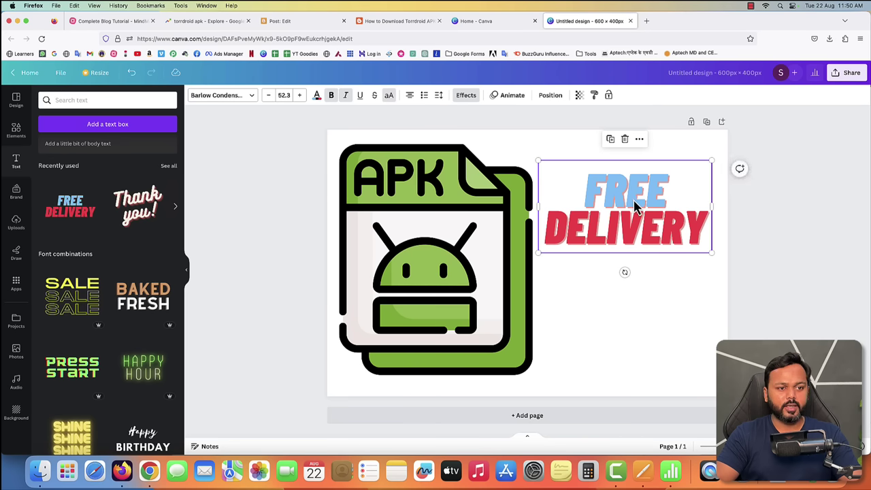
Step: Replace the heading words with 'TORRDROID' and 'APK FILE'
double_click(606, 192)
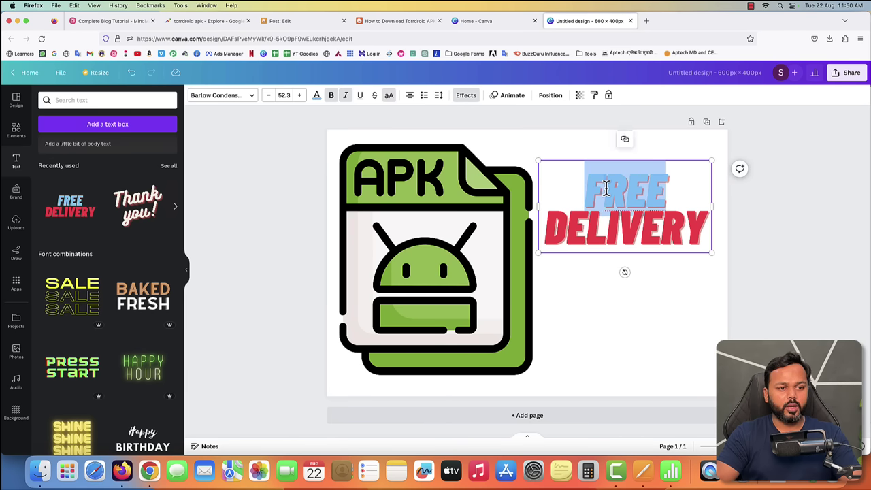
key("BackSpace")
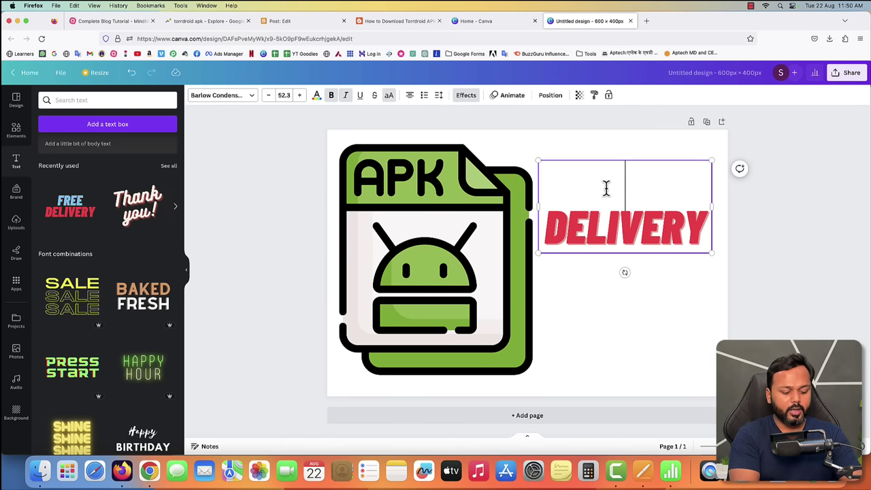
type("T")
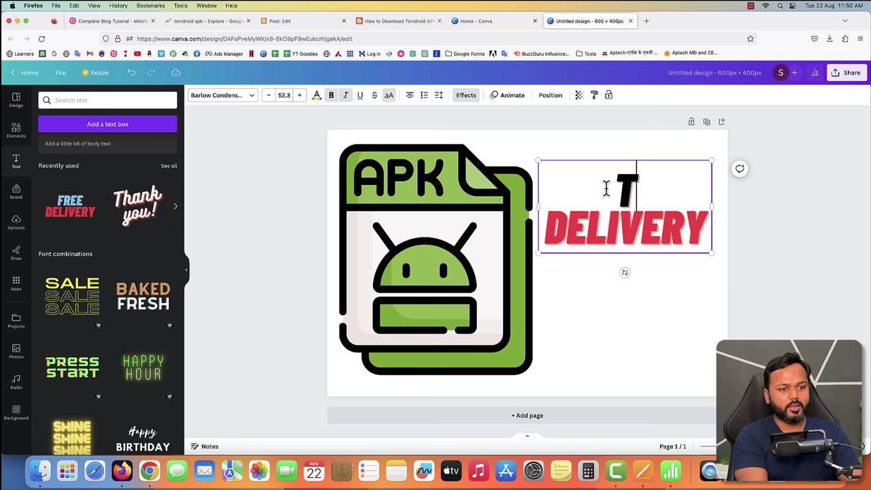
type("ORRDROID")
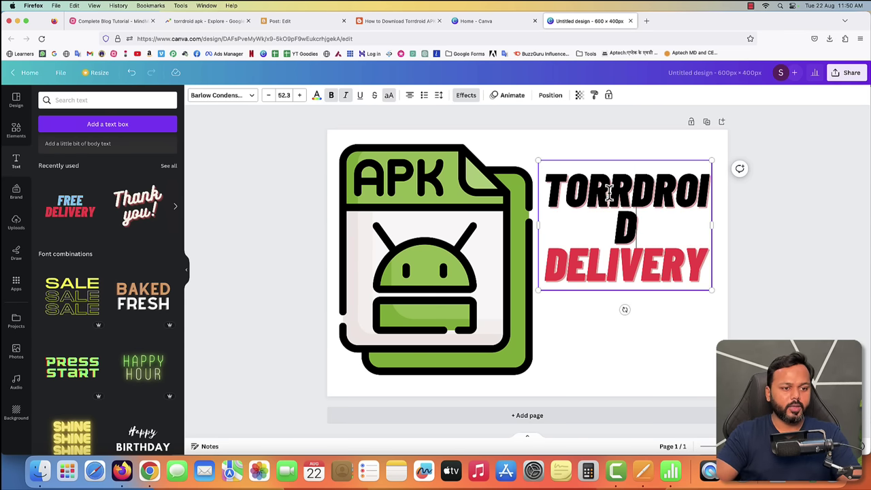
double_click(626, 274)
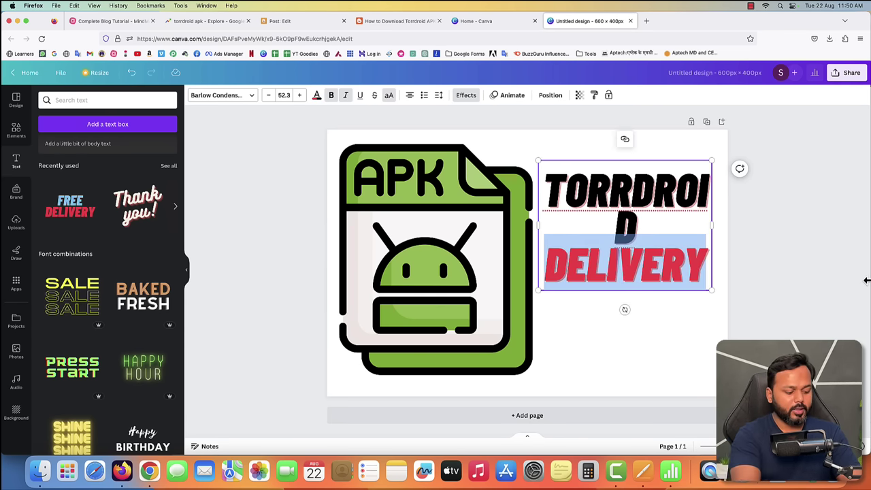
type("API")
key("BackSpace")
type("K FILE")
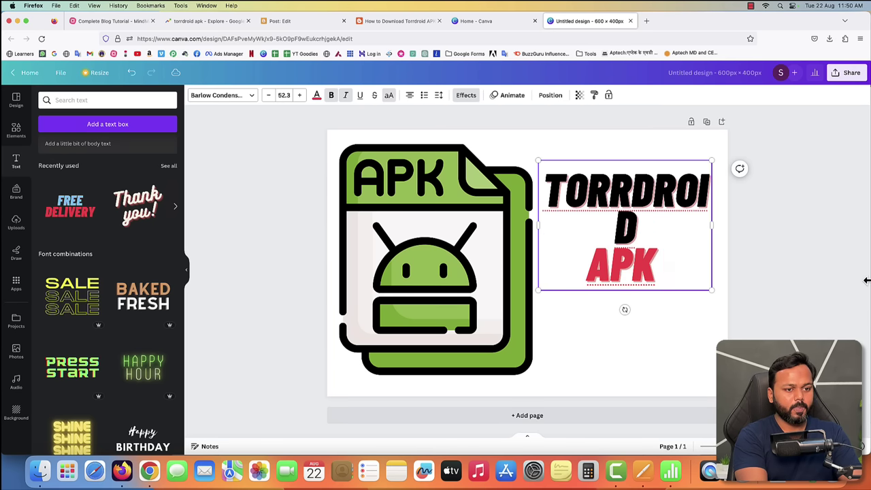
left_click(605, 306)
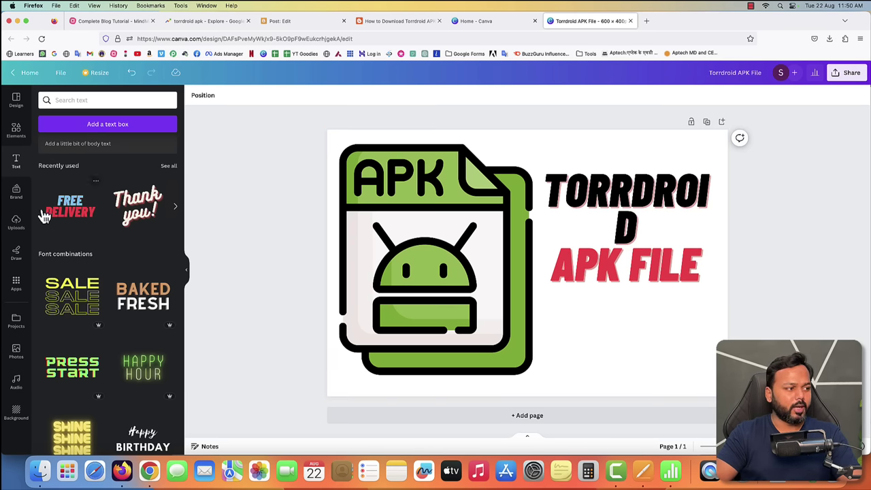
Step: Search Elements for 'download' and place the red DOWNLOAD button below the title
left_click(16, 132)
double_click(58, 100)
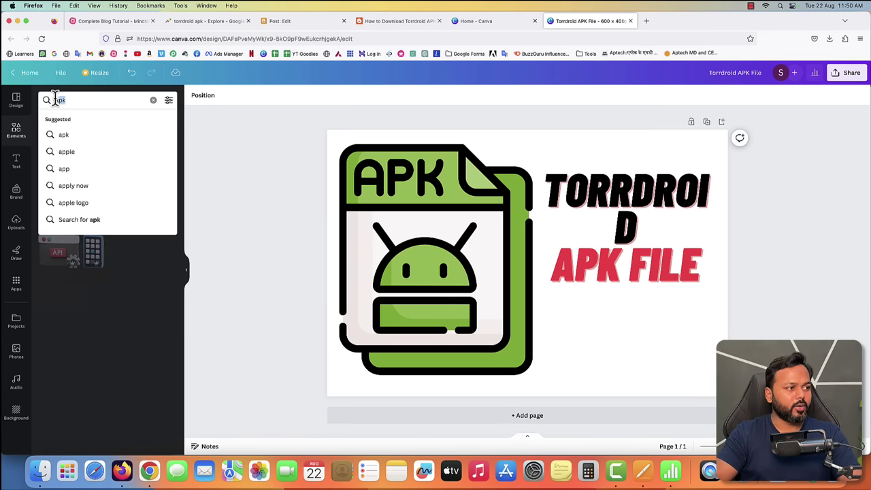
type("download")
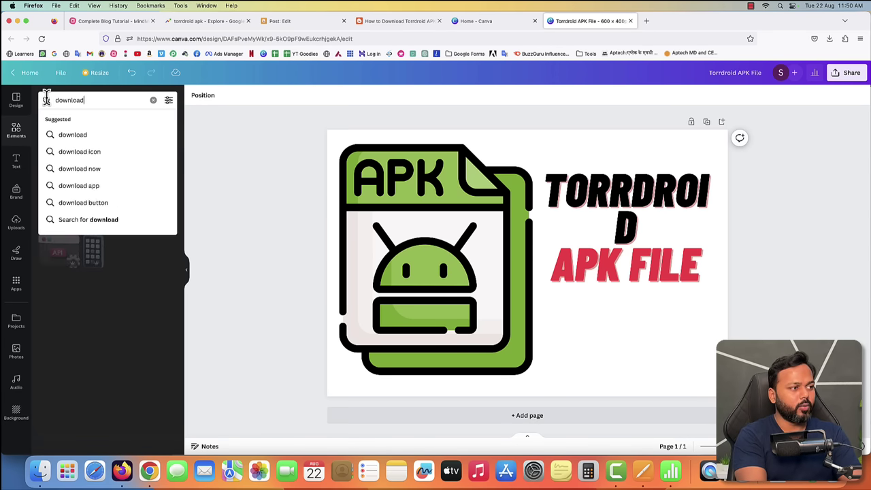
key("Return")
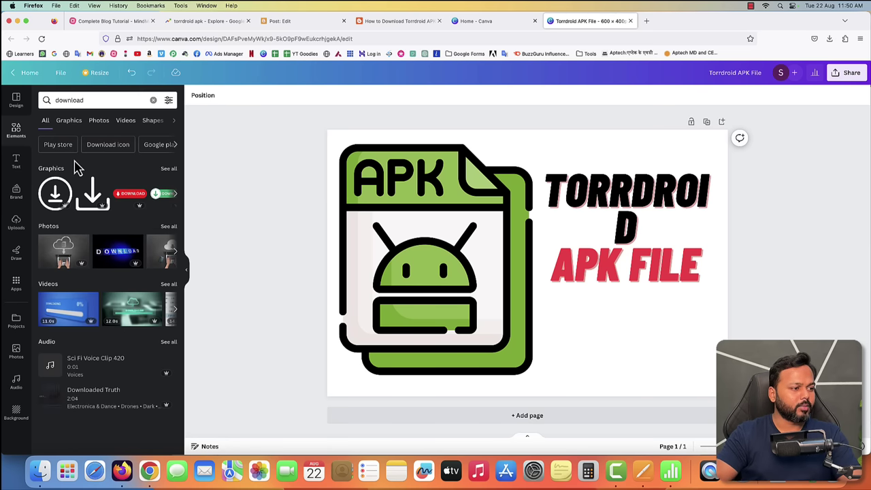
left_click(167, 169)
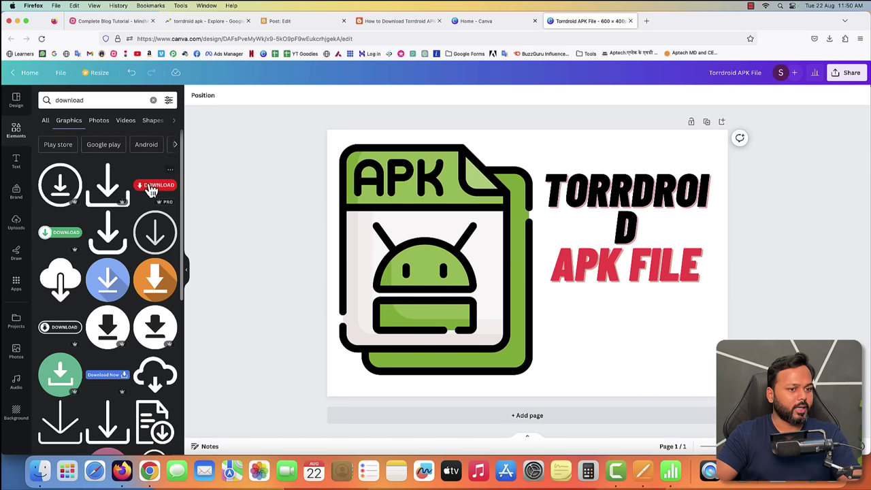
left_click(152, 190)
left_click_drag(490, 265, 555, 304)
left_click_drag(630, 331, 625, 328)
left_click(621, 234)
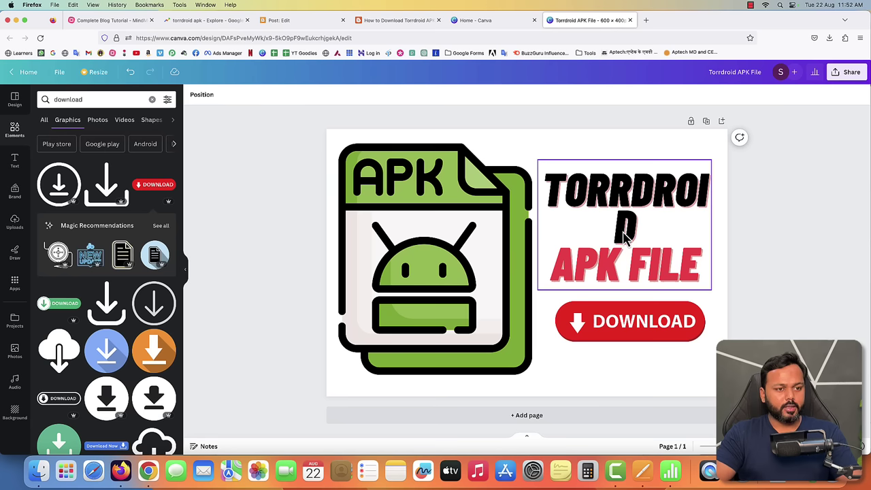
left_click(627, 235)
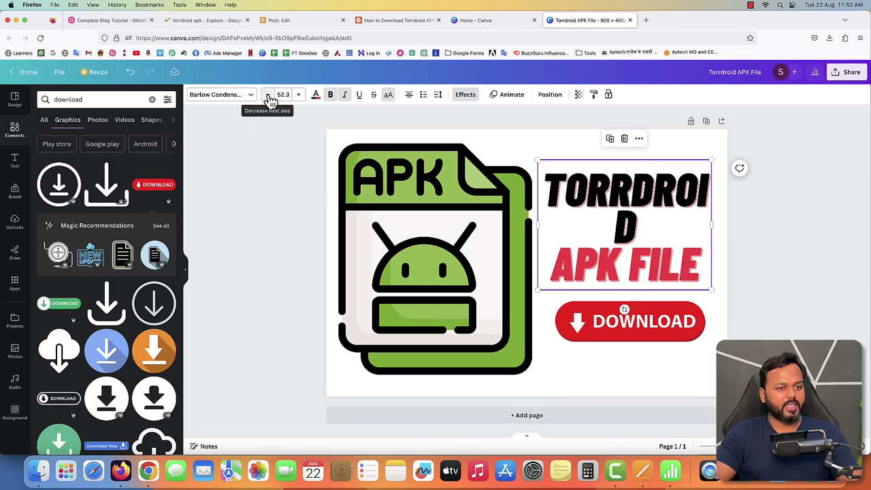
Step: Reduce the title's font size to 47.3 so it wraps onto two lines
left_click(268, 95)
left_click(268, 95)
left_click(268, 95)
left_click(269, 96)
left_click(268, 95)
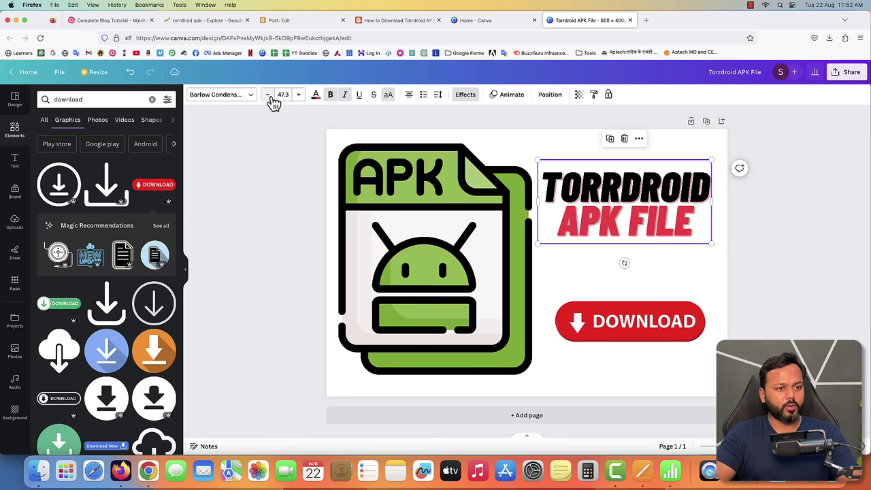
left_click(813, 272)
Step: Move the title slightly lower and set its line spacing to 1.08
left_click_drag(636, 220, 627, 231)
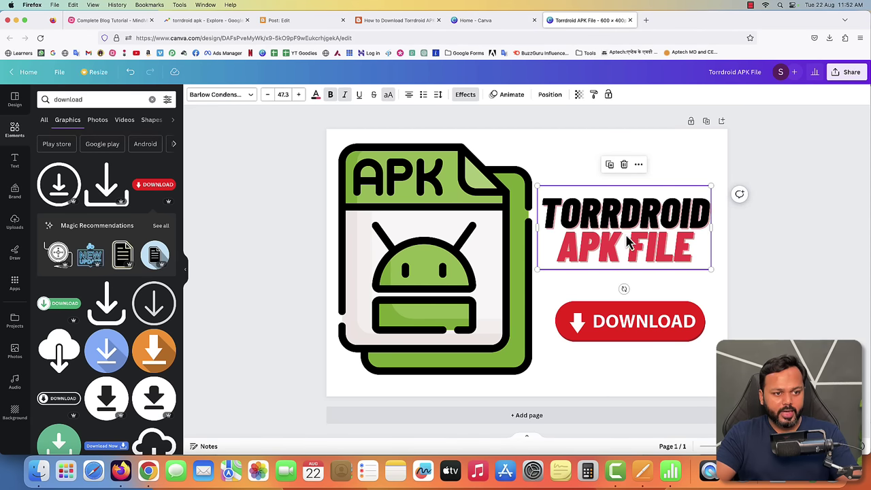
left_click(439, 98)
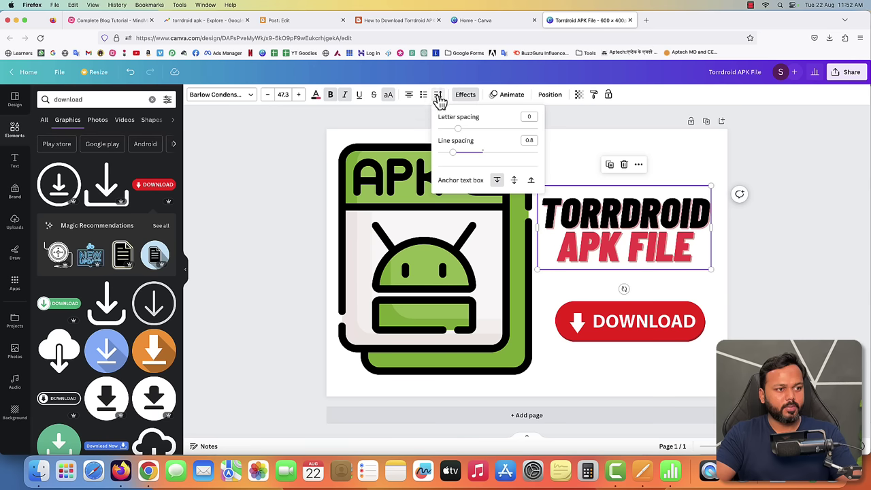
left_click_drag(457, 157, 465, 155)
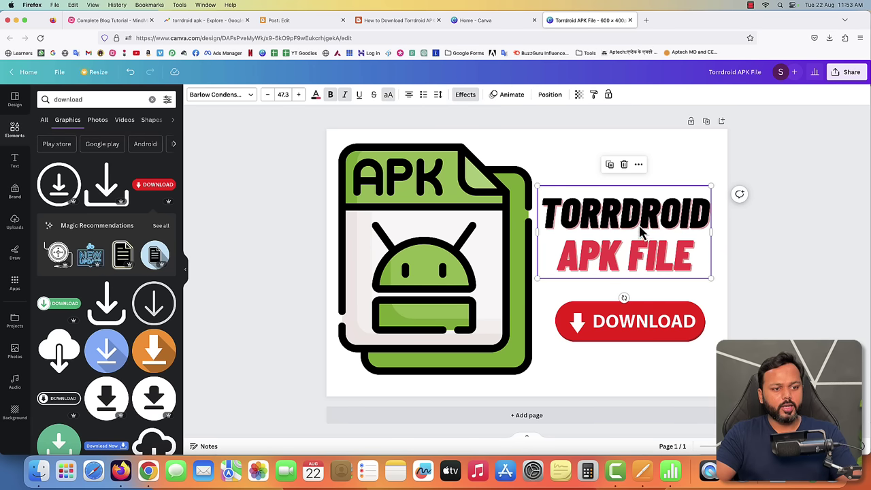
left_click_drag(640, 229, 636, 227)
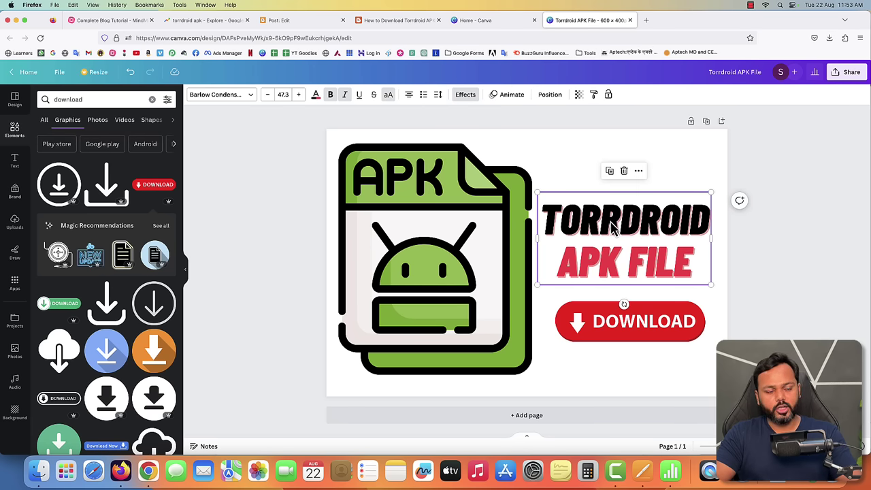
Step: Colour the word TORRDROID dark blue
double_click(600, 219)
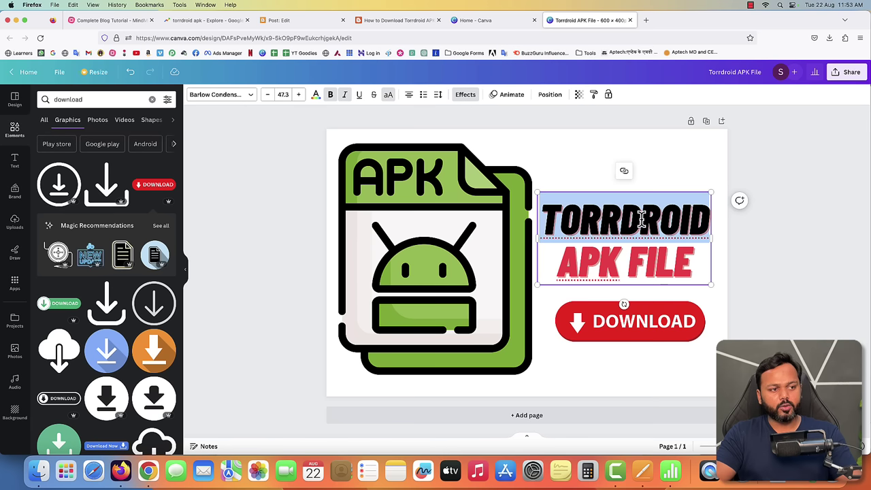
left_click(315, 96)
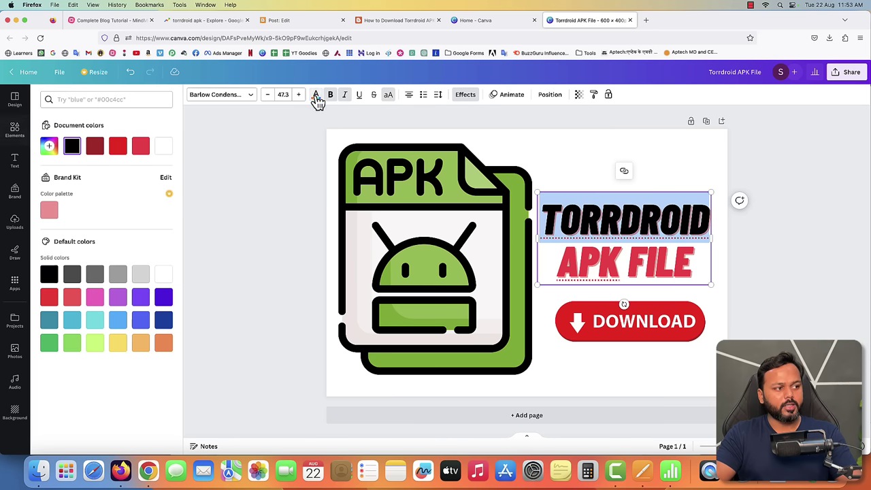
left_click(50, 147)
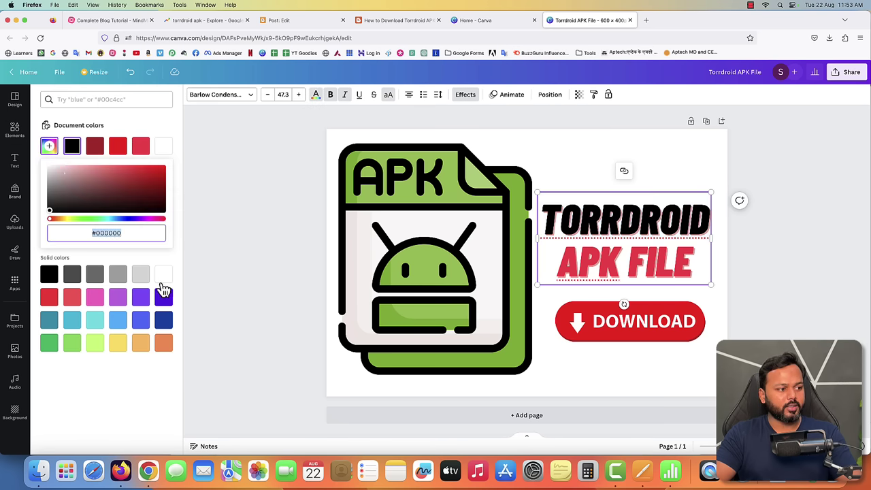
left_click(163, 320)
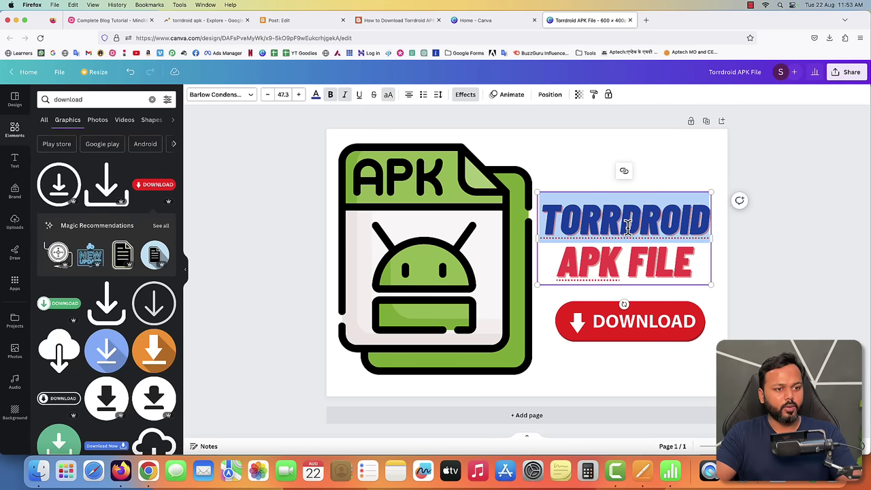
left_click(740, 243)
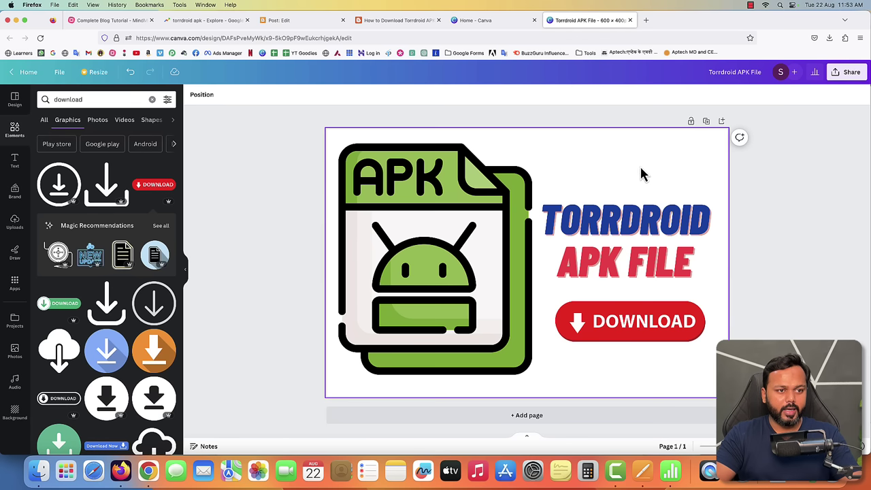
Step: Give the page background a pastel yellow-to-pink gradient from the Gradients swatches
left_click(611, 164)
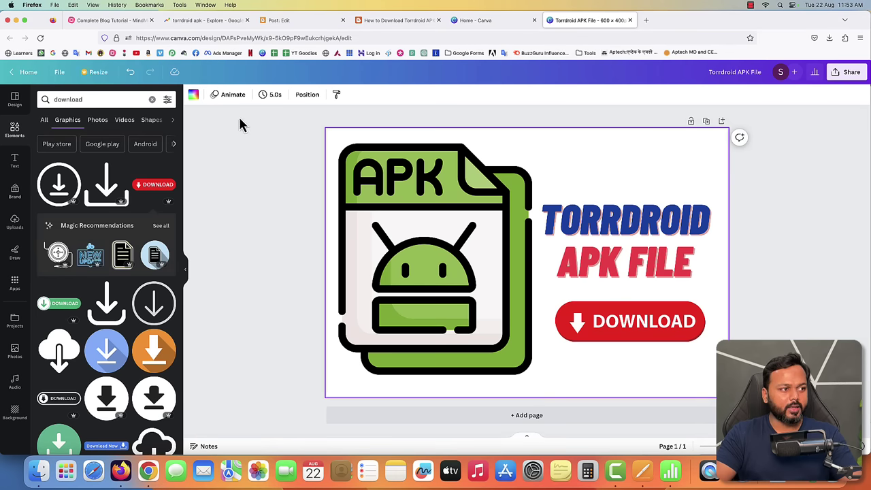
left_click(193, 96)
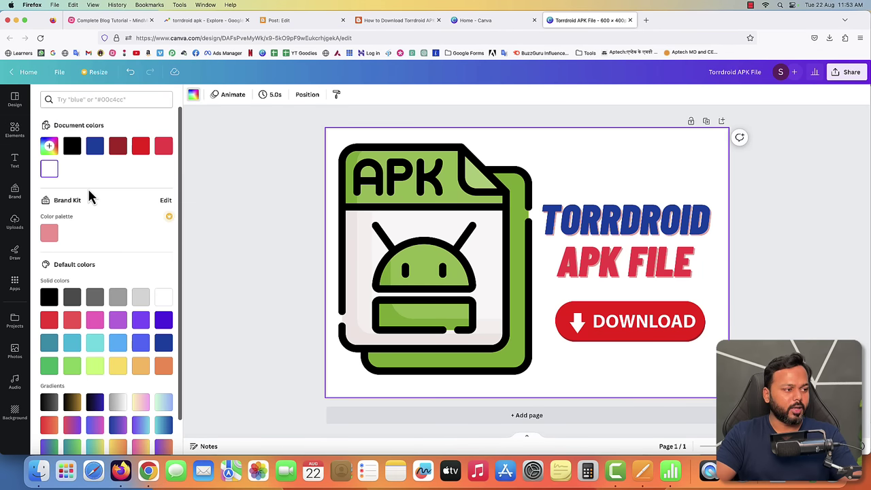
scroll(103, 211, "down", 2)
left_click(141, 366)
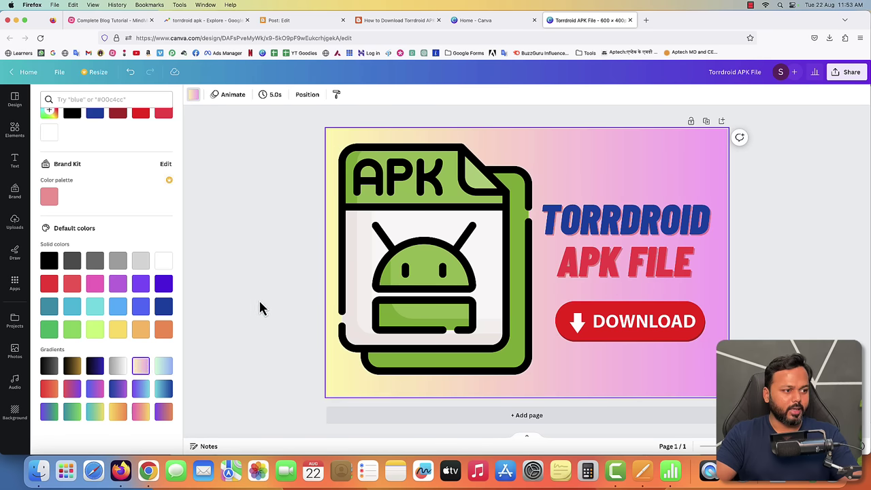
key("Escape")
left_click(813, 147)
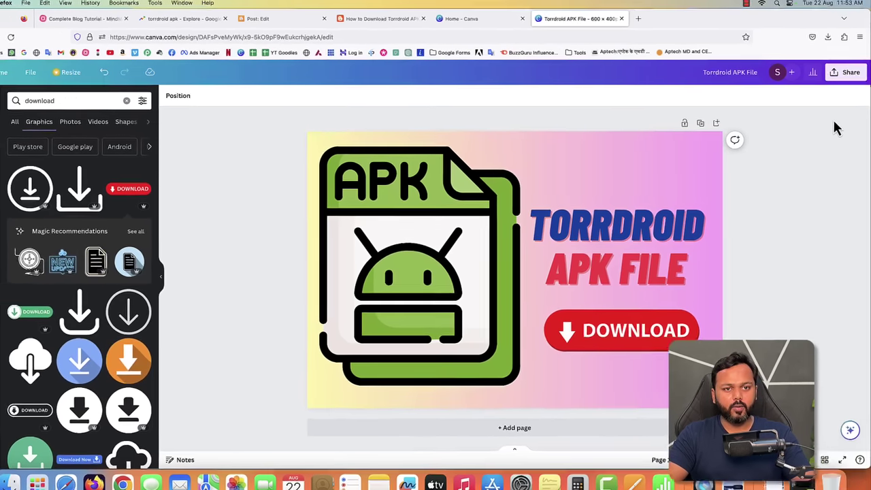
Step: Download the design from Share as a PNG file
left_click(848, 75)
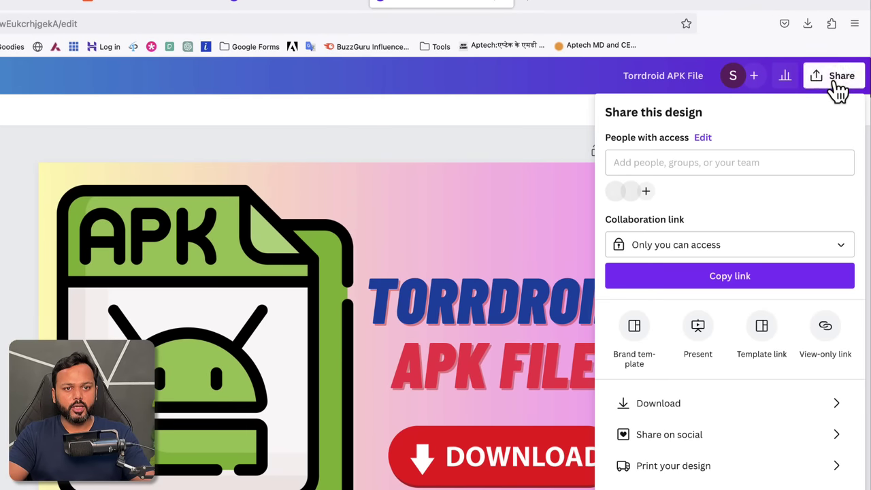
left_click(675, 404)
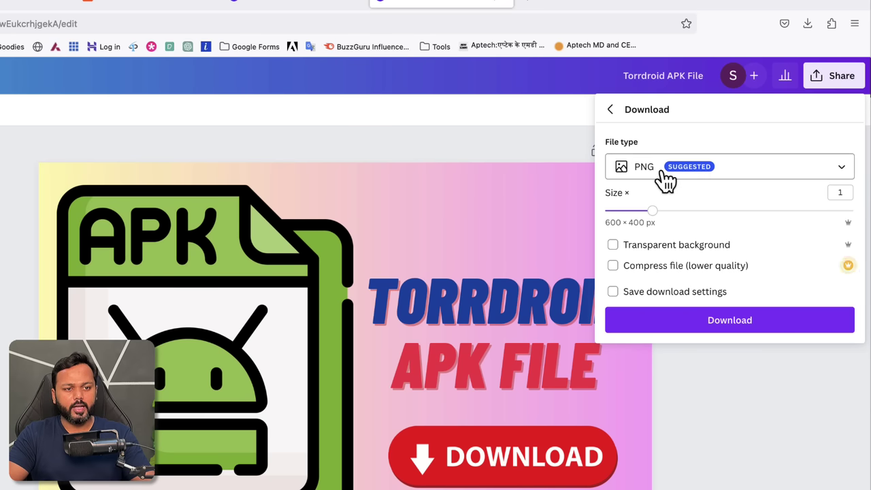
left_click(734, 325)
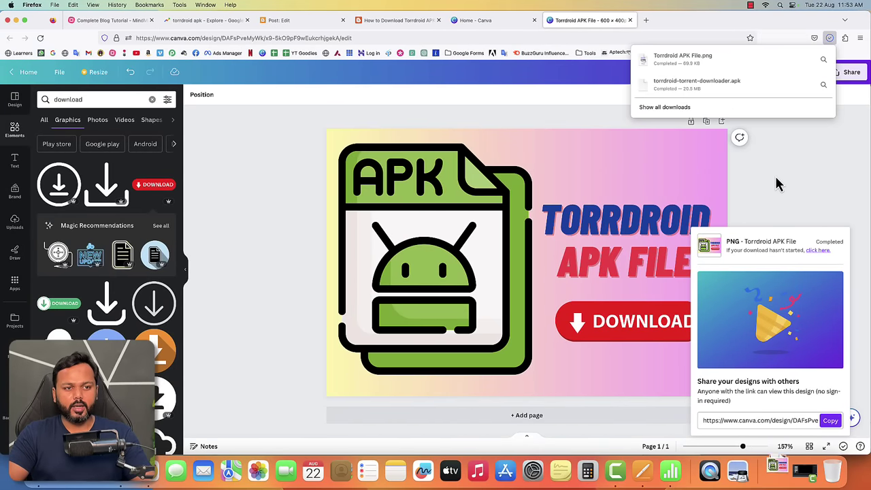
left_click(817, 204)
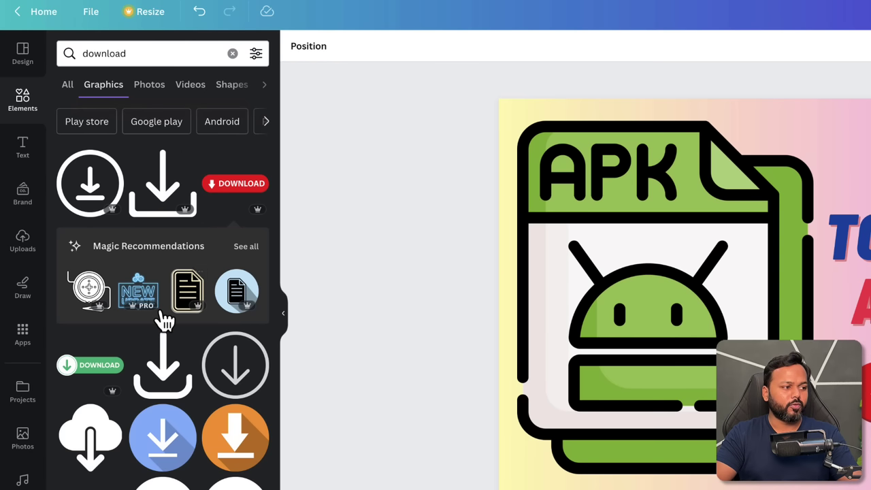
Step: Open Torrdroid APK File.png from Firefox's downloads list to check it in Preview
scroll(165, 321, "down", 2)
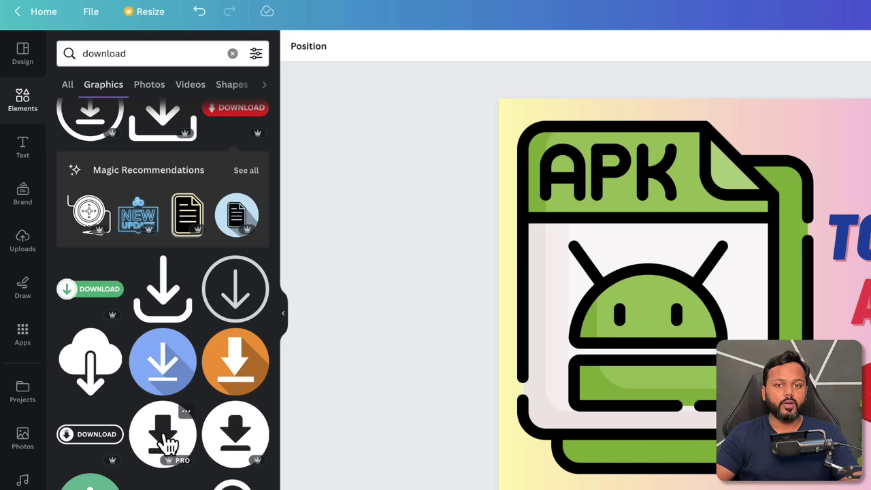
scroll(166, 418, "down", 5)
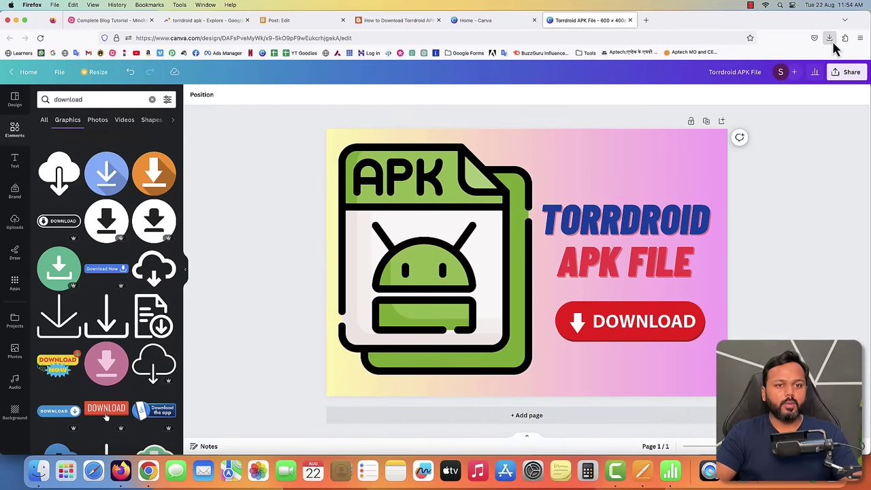
left_click(850, 34)
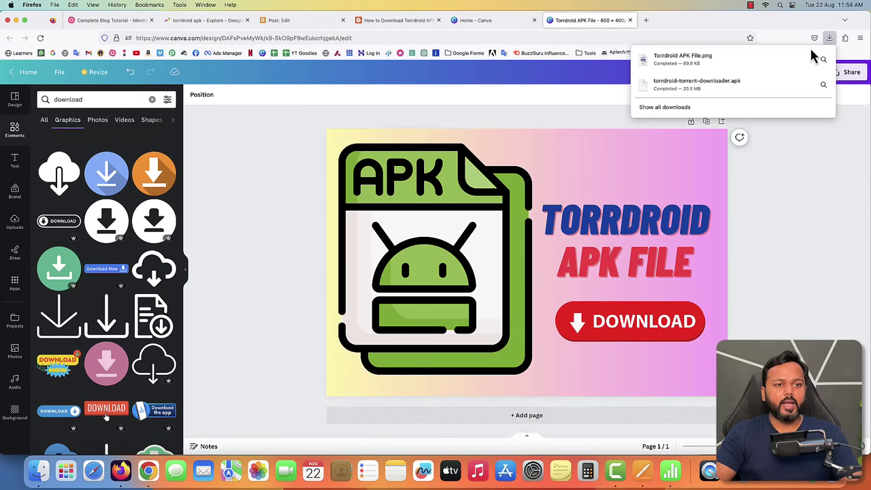
left_click(832, 55)
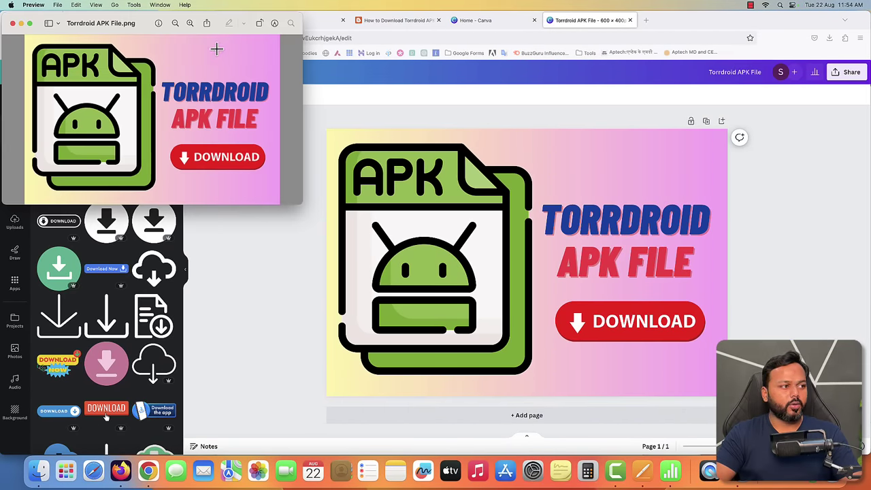
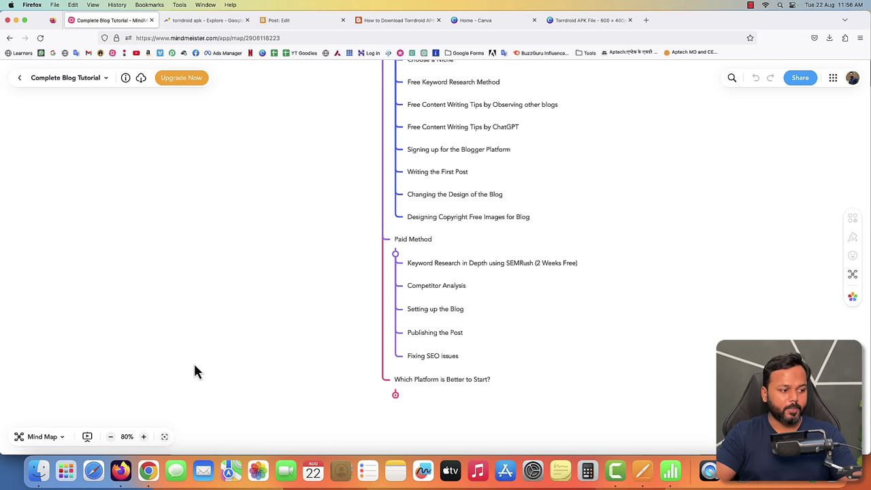
Step: Load the Semrush referral link in a new tab and start the free trial
left_click(647, 22)
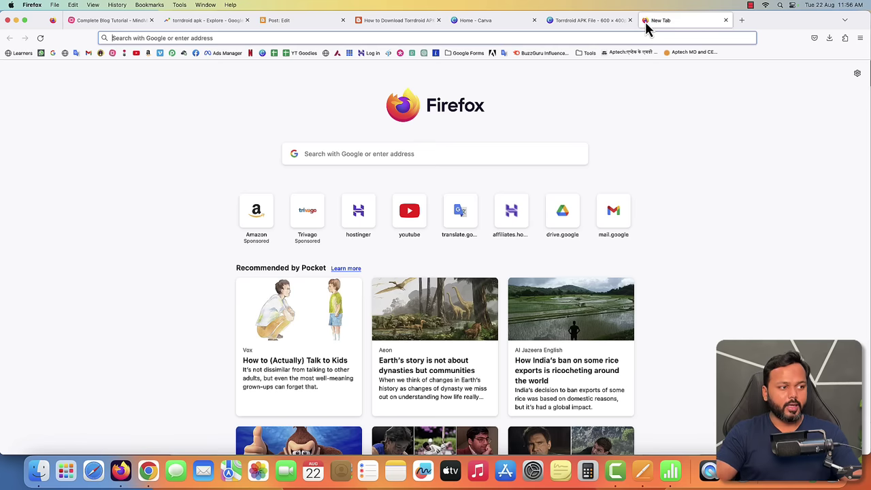
type("sadd")
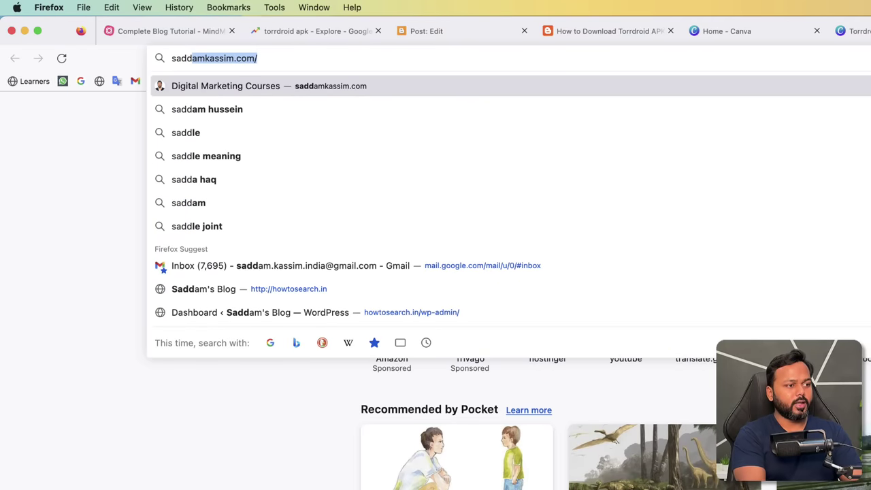
key("Right")
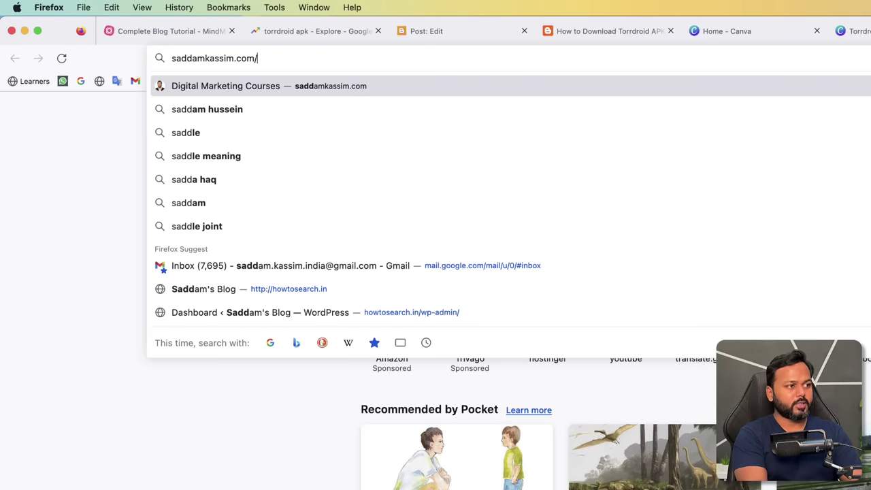
type("semrush")
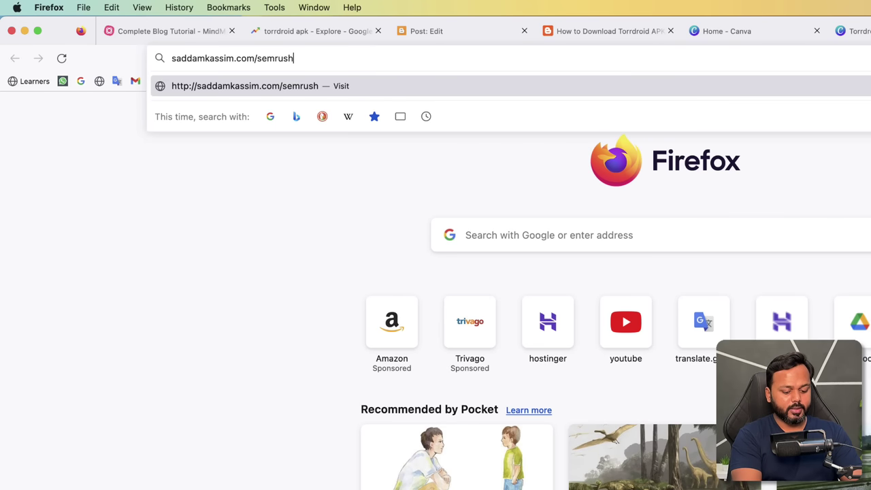
key("Return")
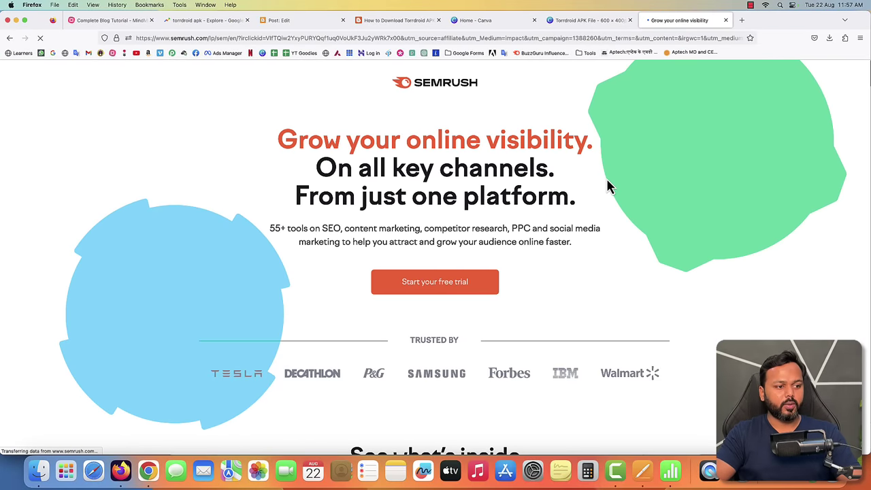
left_click(439, 294)
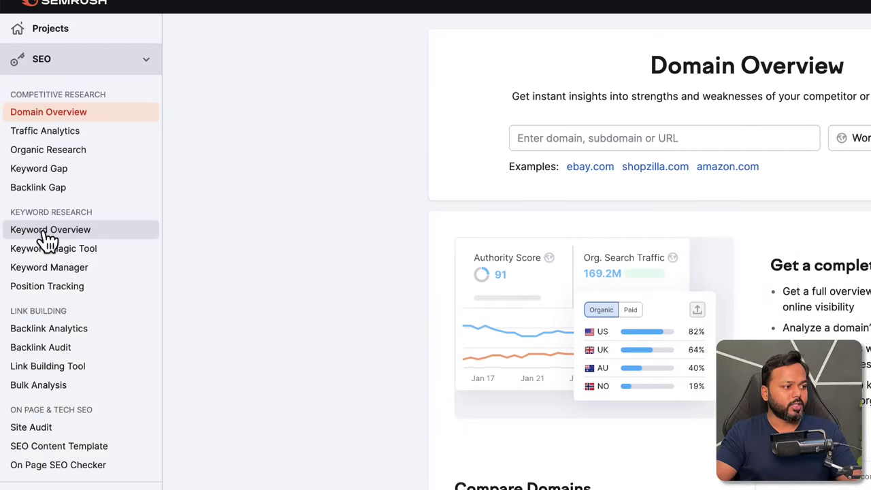
Step: Run Keyword Overview for 'apk' on the India database, showing 368.0K volume and 100% KD
left_click(47, 231)
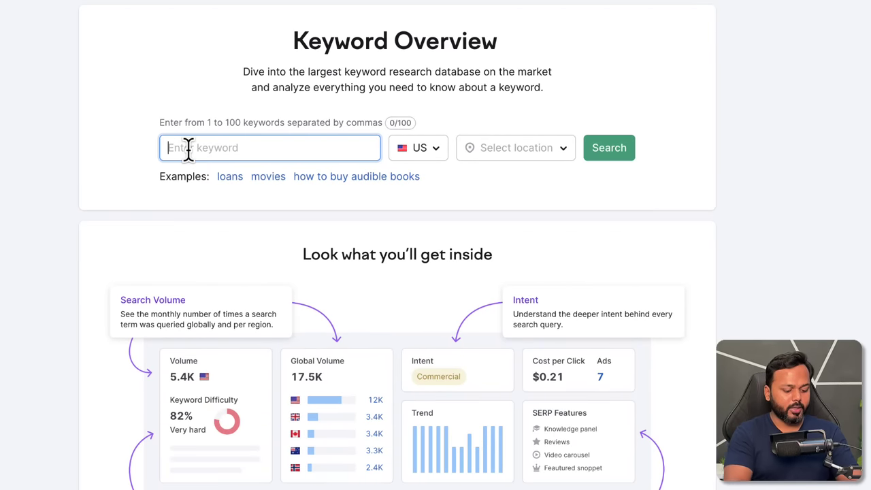
type("apk")
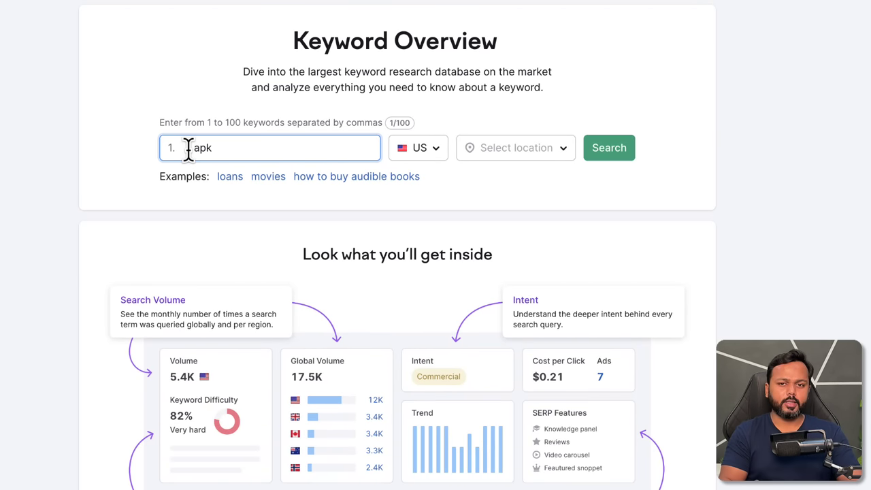
left_click(436, 149)
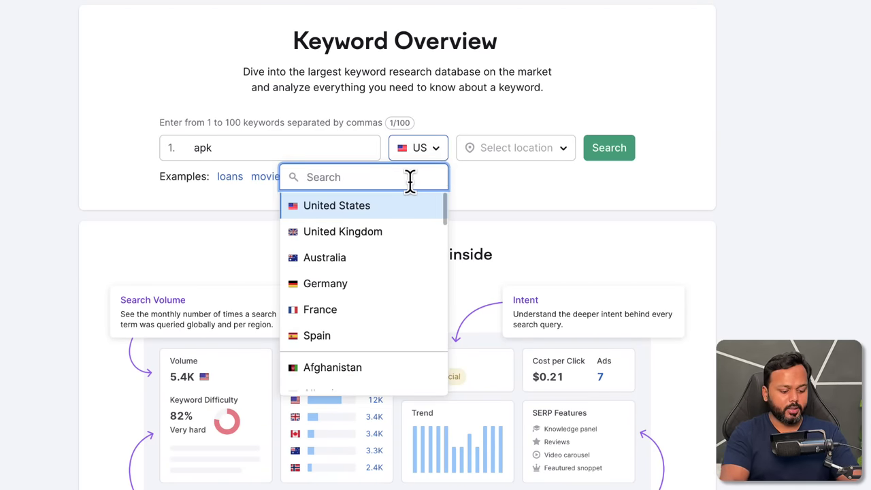
type("india")
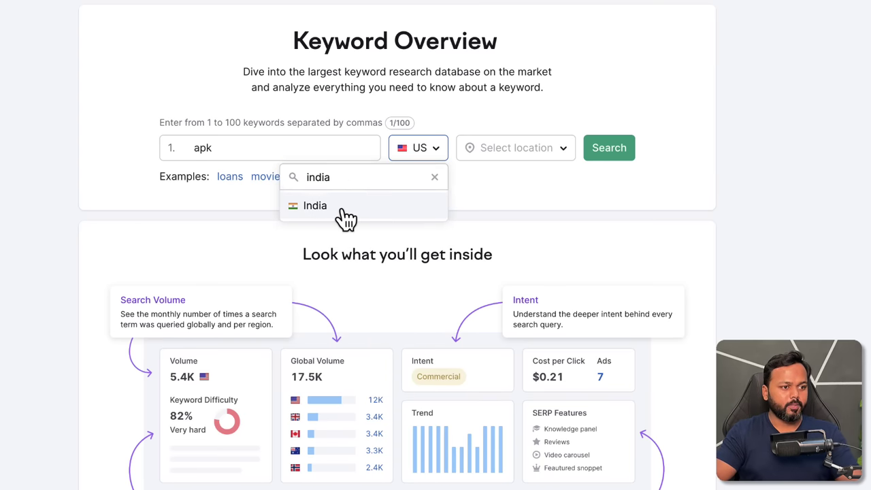
left_click(346, 216)
left_click(606, 154)
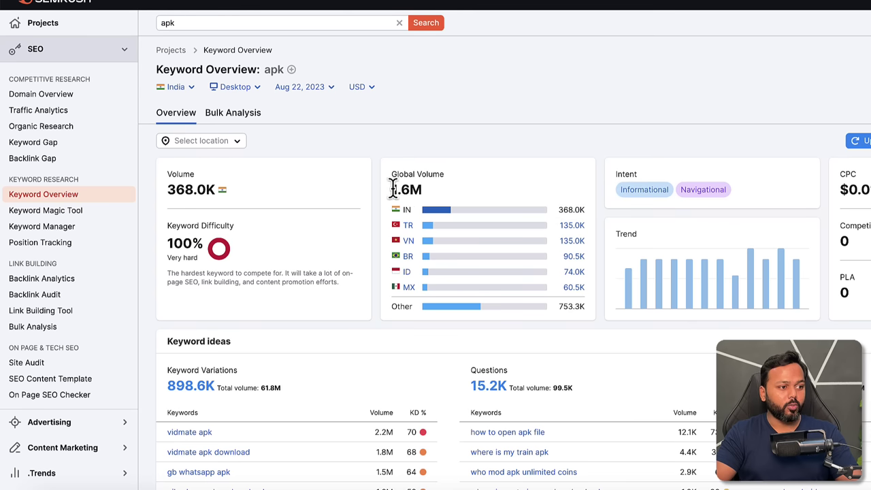
left_click_drag(393, 189, 420, 191)
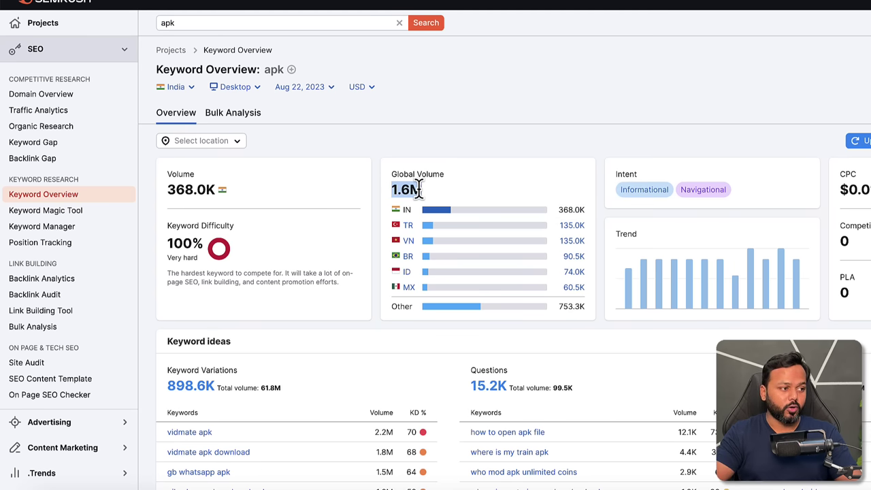
left_click_drag(167, 189, 190, 190)
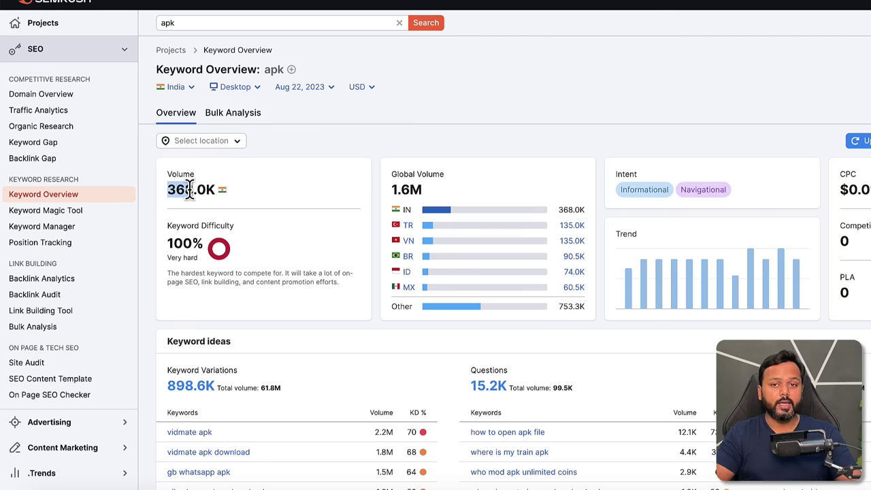
left_click_drag(190, 190, 211, 189)
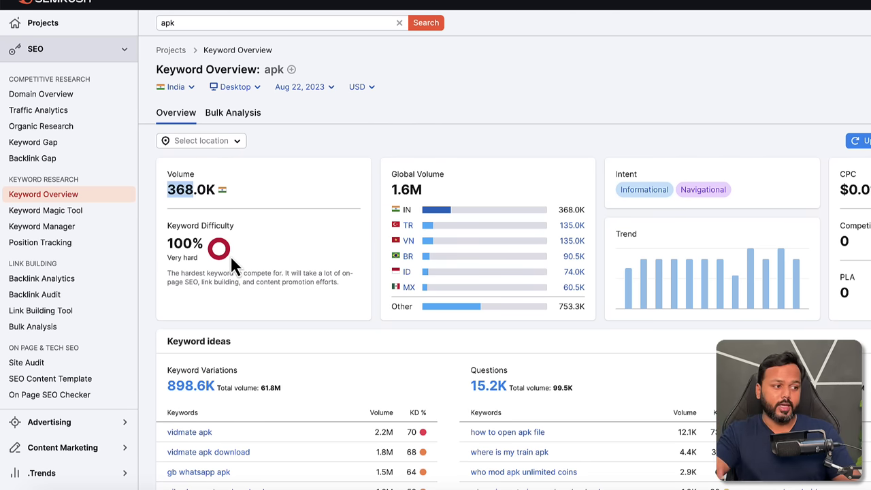
left_click_drag(172, 242, 192, 240)
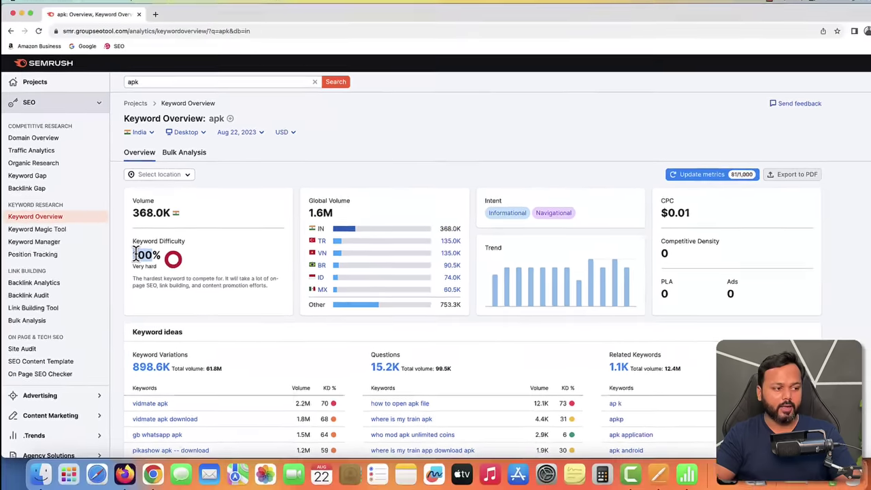
scroll(205, 344, "down", 2)
scroll(158, 289, "down", 3)
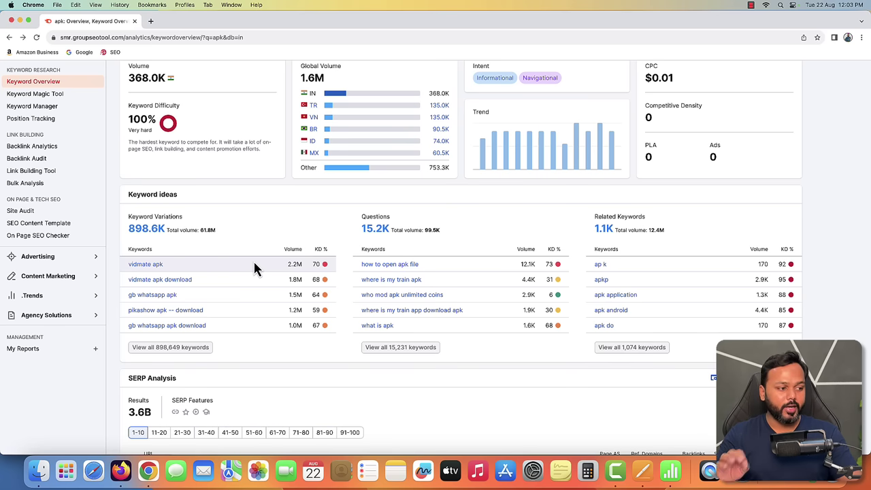
Step: Open all 898,649 apk keywords and note vidmate apk's 12.2M results and 1,830,000 volume
left_click(146, 349)
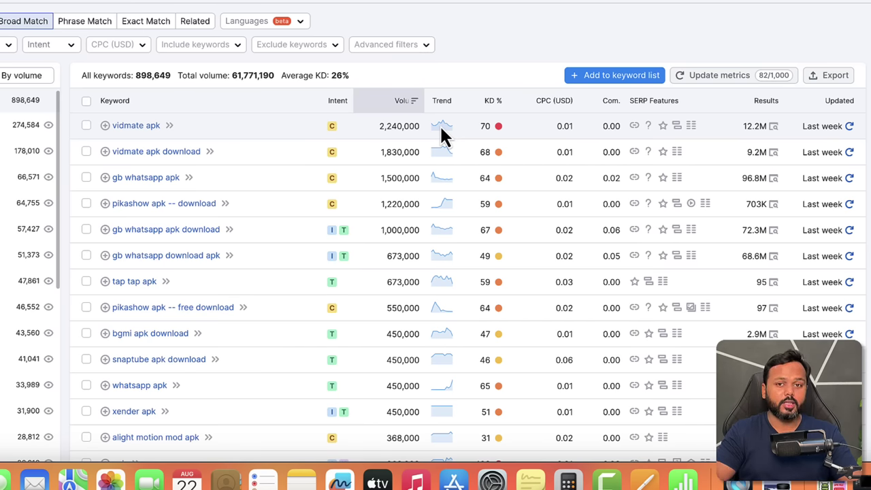
mouse_move(480, 128)
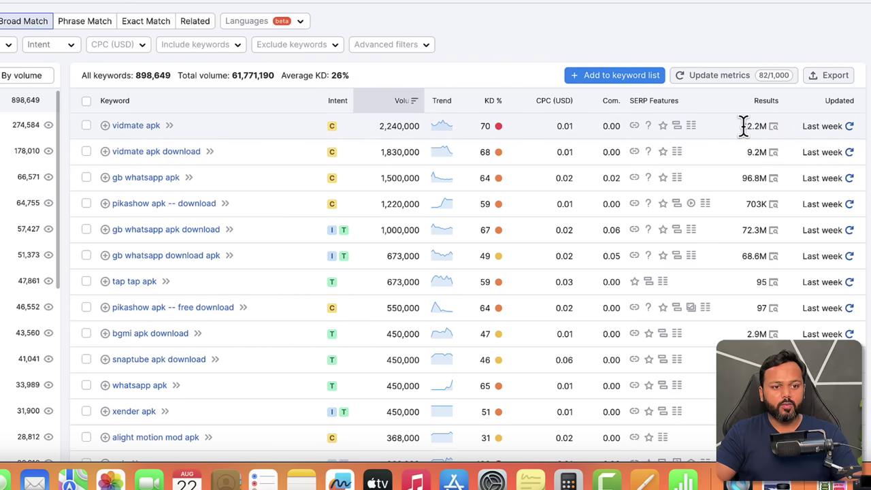
left_click_drag(744, 126, 765, 126)
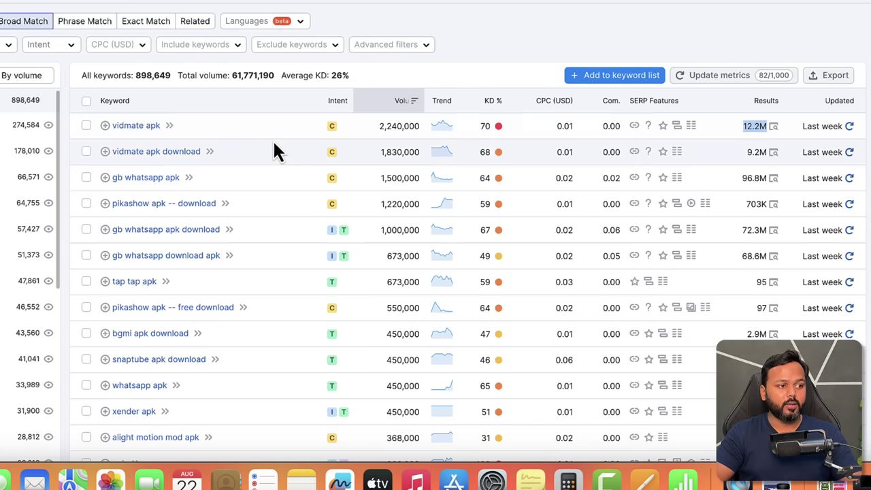
left_click(213, 139)
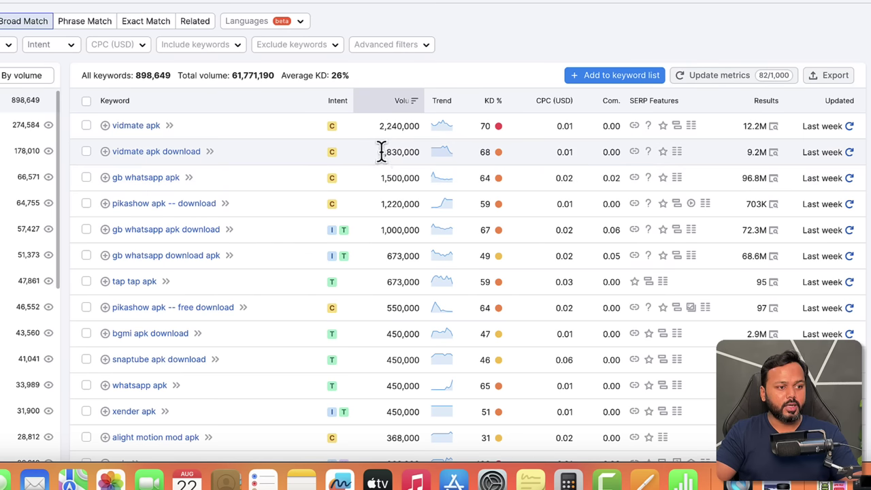
left_click_drag(381, 151, 418, 151)
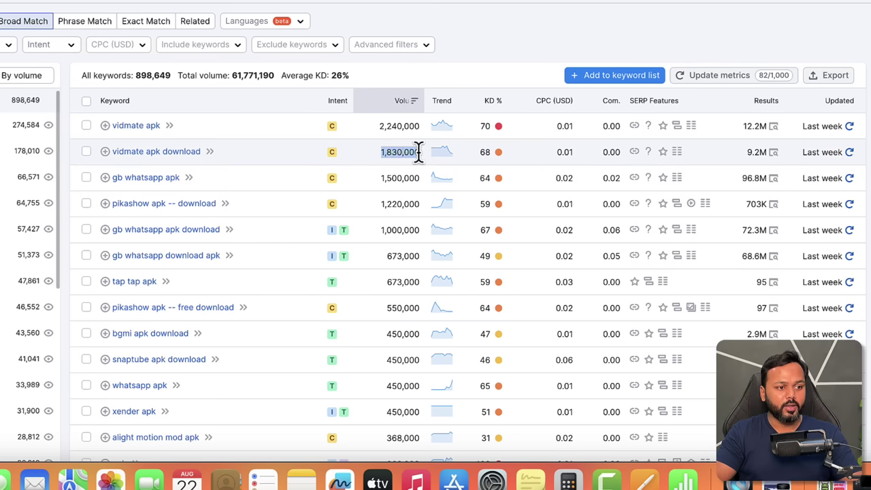
left_click(463, 155)
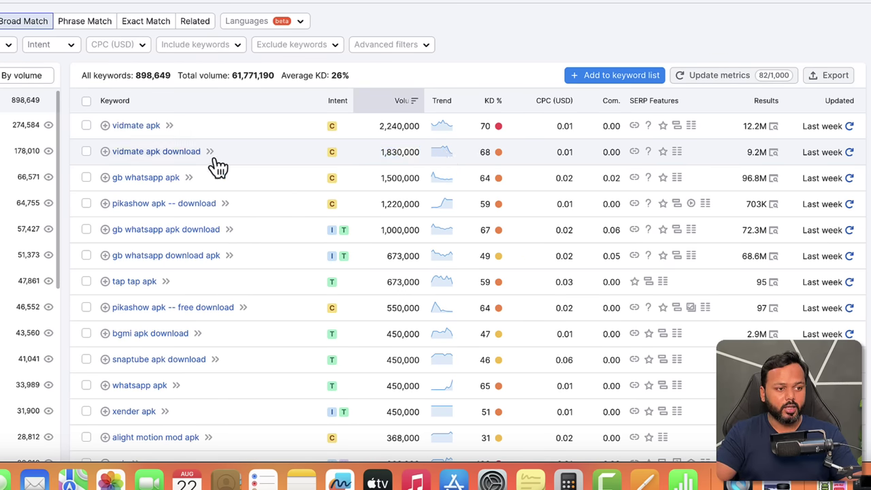
mouse_move(484, 156)
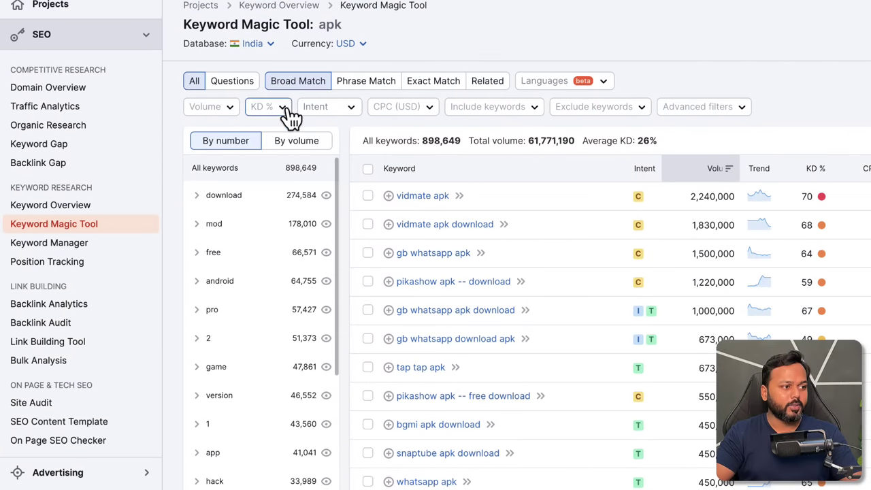
Step: Filter the apk keyword list to a 0–20% keyword difficulty range
left_click(239, 99)
left_click(329, 285)
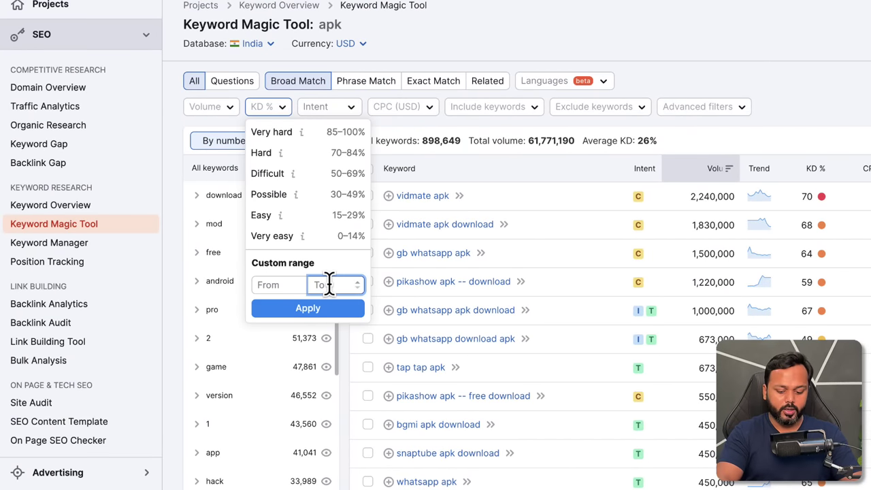
type("20")
left_click(317, 310)
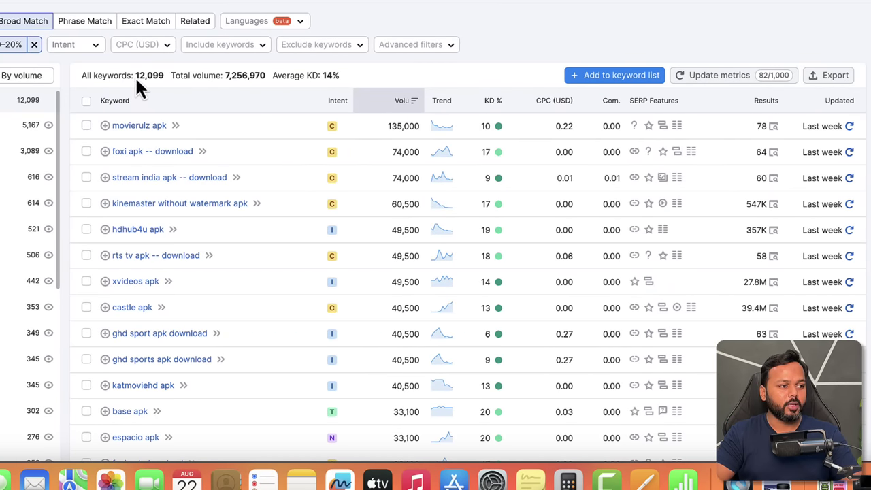
Step: Compare movierulz apk (135,000 volume, 78 results) with foxi apk (74,000, 64), then open movierulz apk
left_click_drag(135, 75, 162, 76)
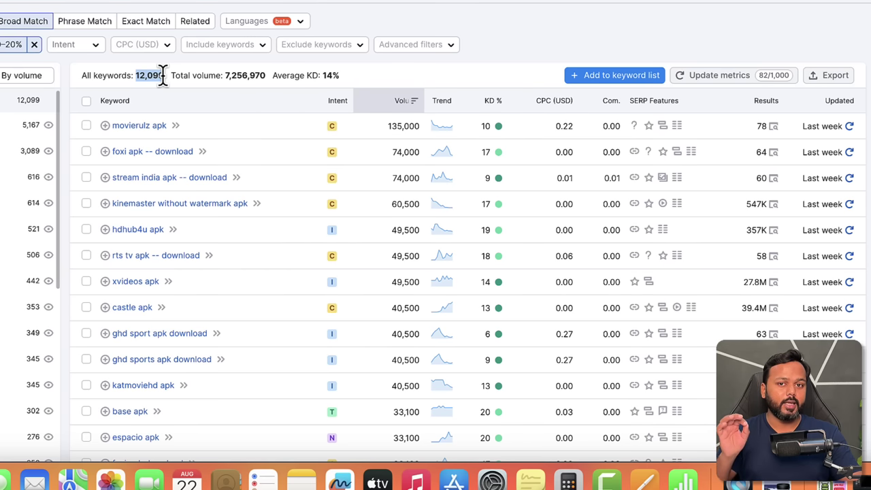
left_click(178, 95)
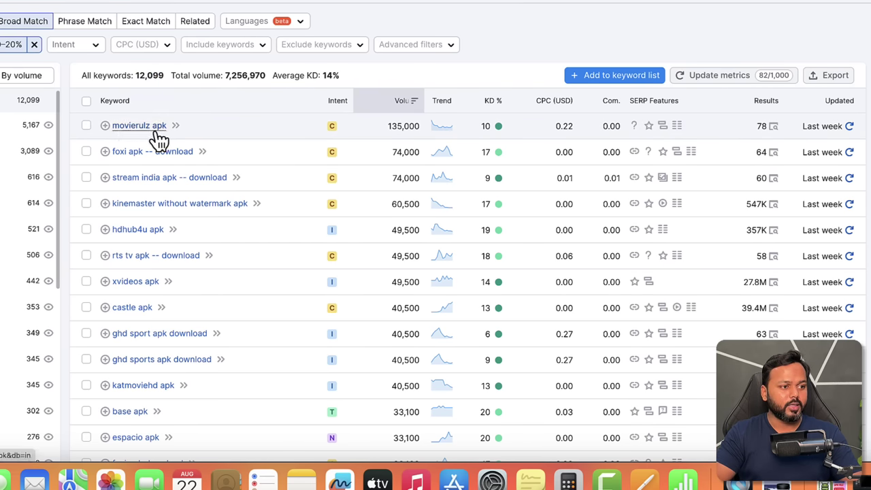
left_click_drag(387, 127, 424, 132)
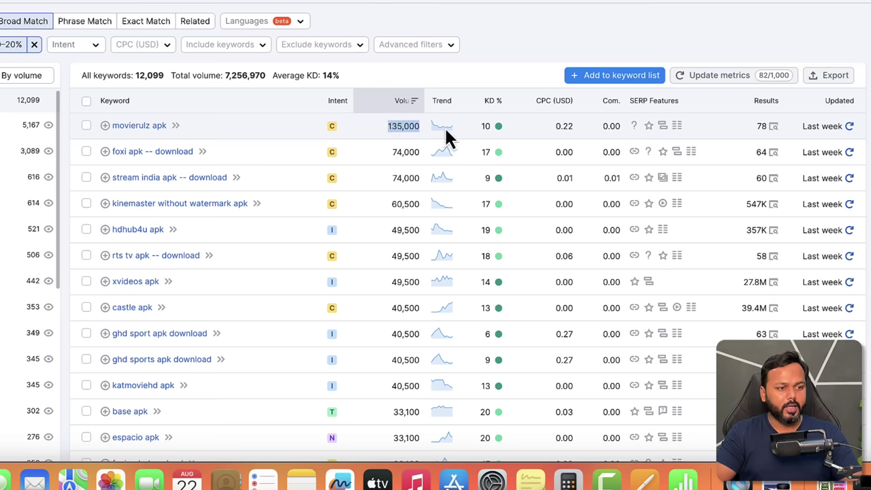
mouse_move(497, 127)
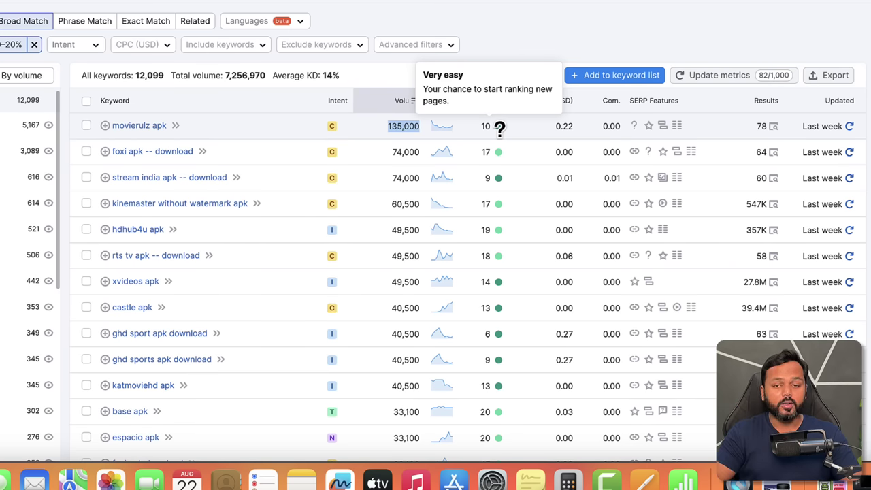
left_click(761, 128)
double_click(766, 126)
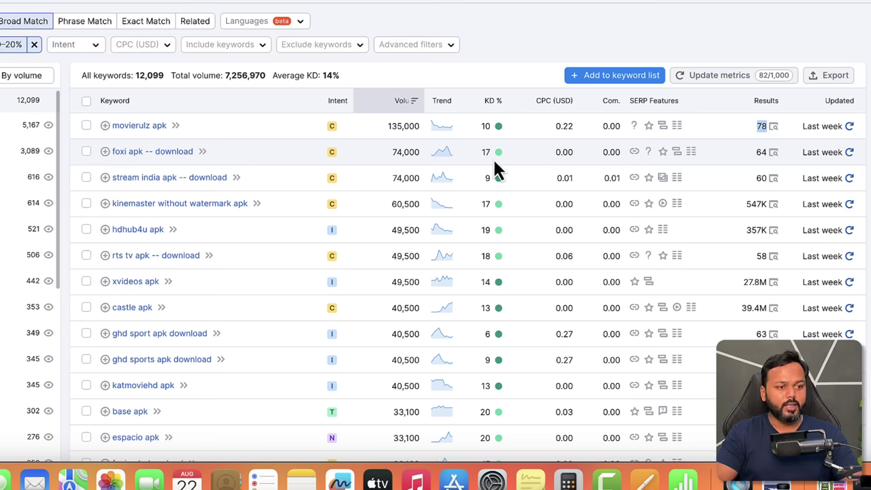
left_click_drag(393, 151, 418, 152)
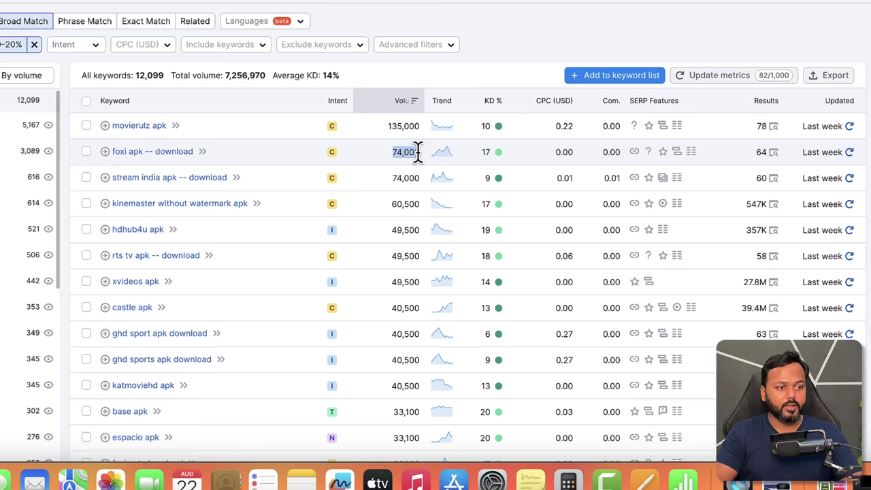
left_click(762, 152)
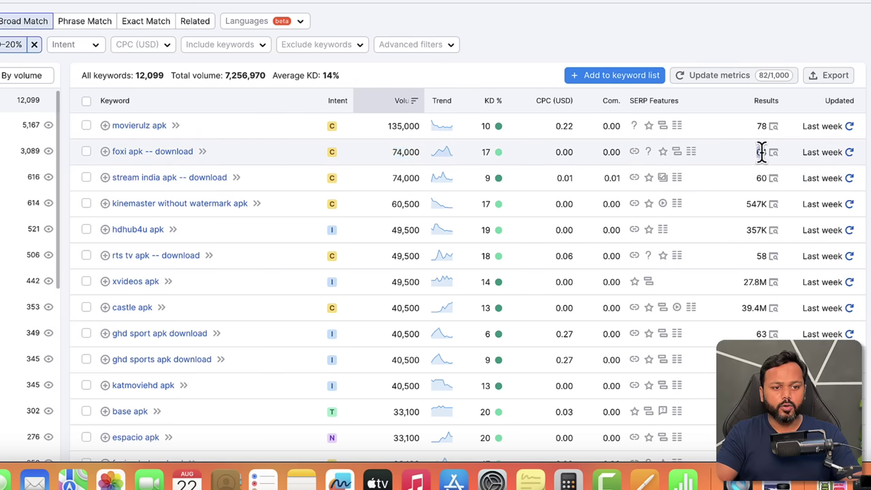
left_click_drag(762, 153, 766, 153)
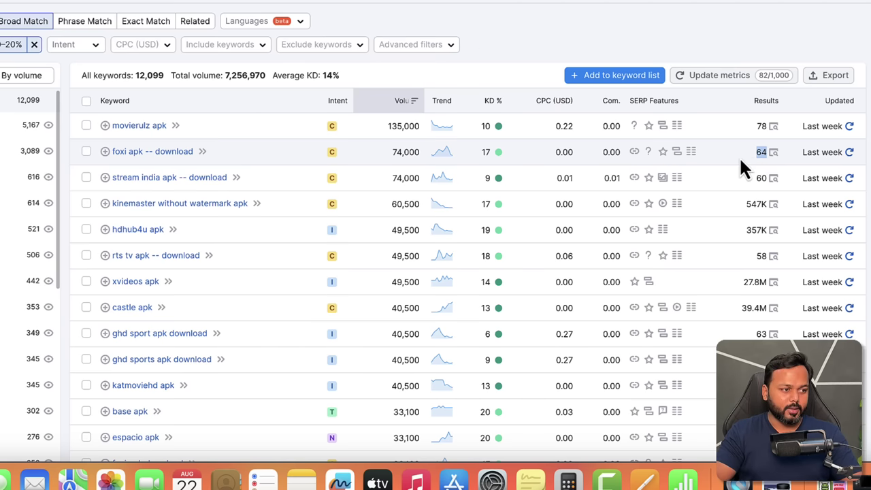
left_click(133, 126)
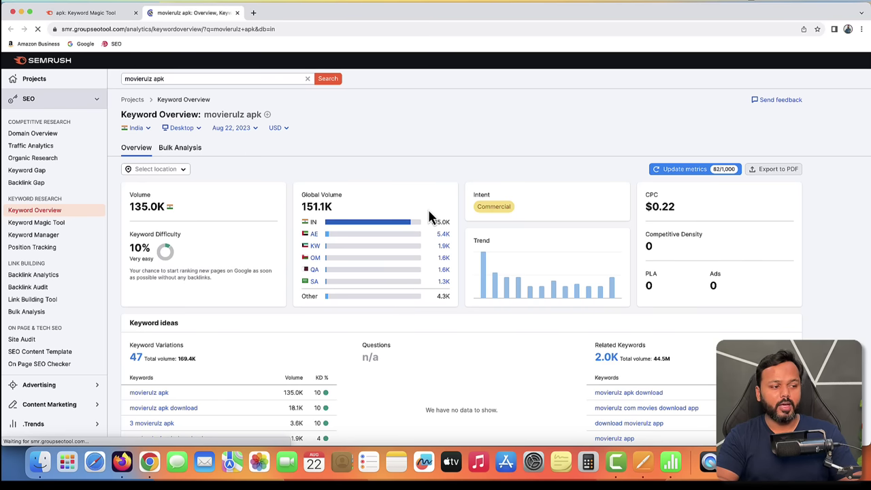
Step: Note the 135.0K volume, then scroll down to the SERP Analysis with 78 results
left_click_drag(130, 206, 146, 209)
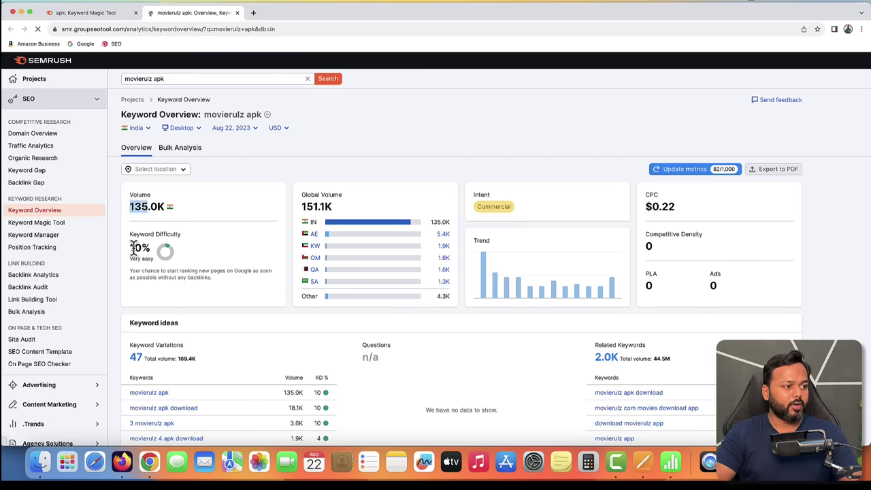
scroll(264, 254, "down", 4)
scroll(263, 256, "down", 1)
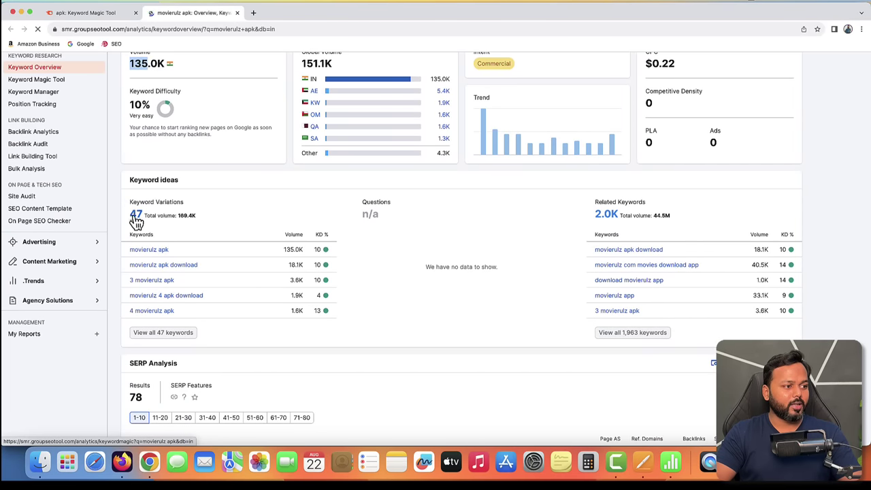
scroll(225, 224, "down", 1)
scroll(228, 219, "down", 1)
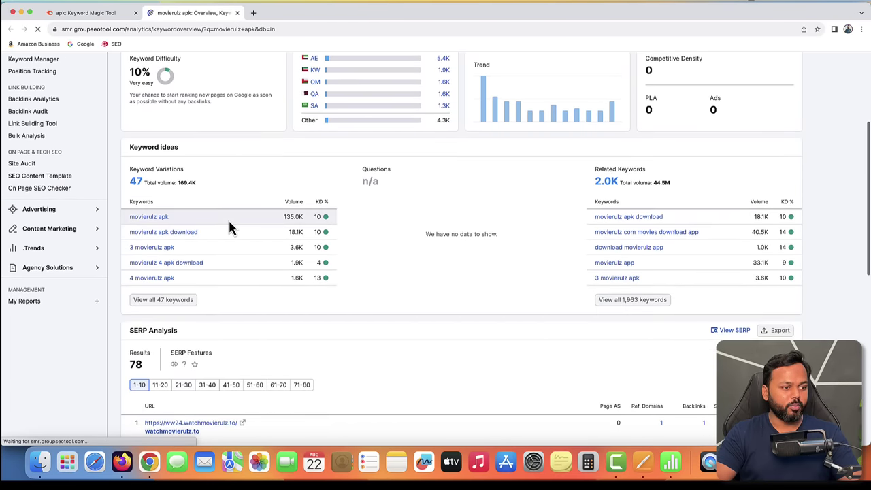
scroll(228, 218, "down", 6)
left_click_drag(128, 158, 144, 158)
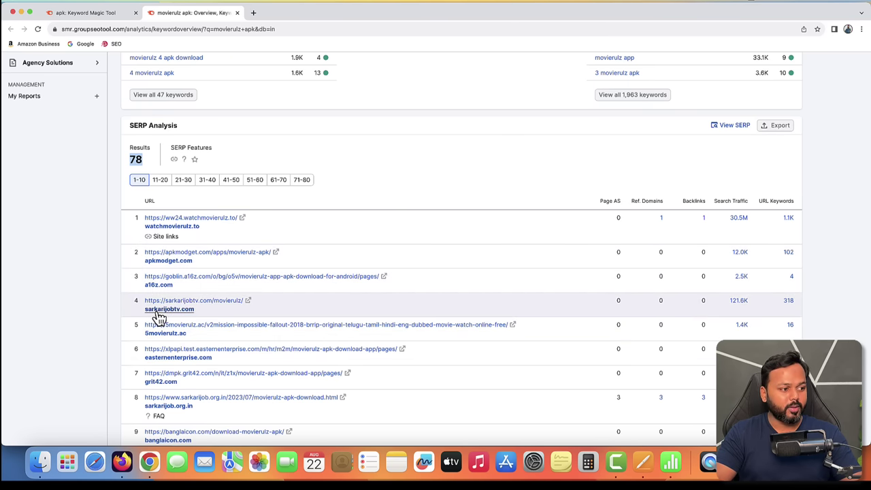
Step: Review the SERP ranking list and open the first-ranking site in a new tab
left_click(617, 301)
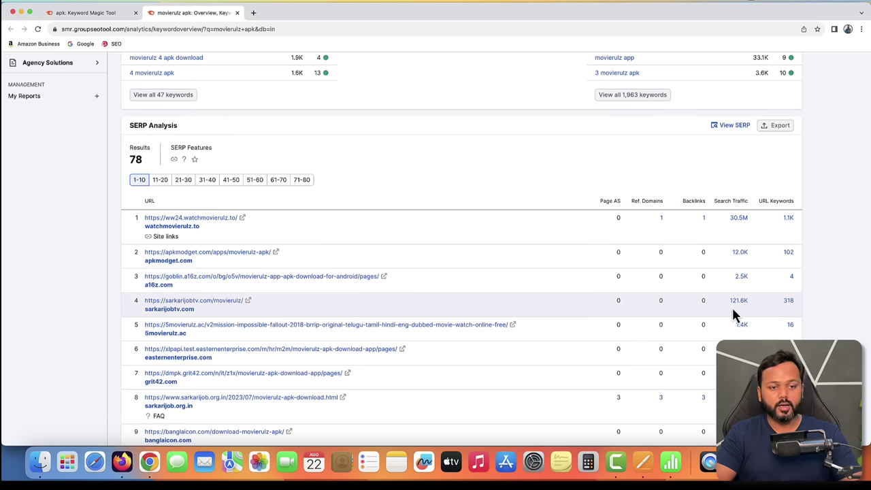
scroll(447, 286, "up", 3)
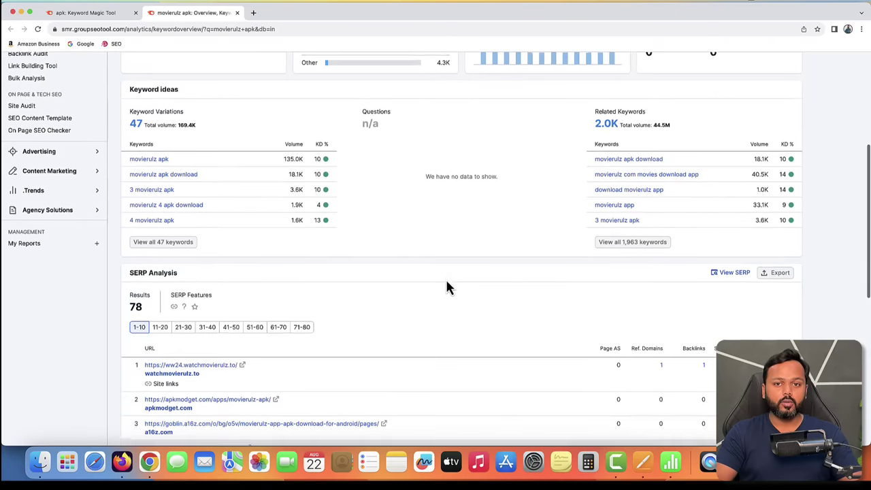
scroll(448, 287, "up", 2)
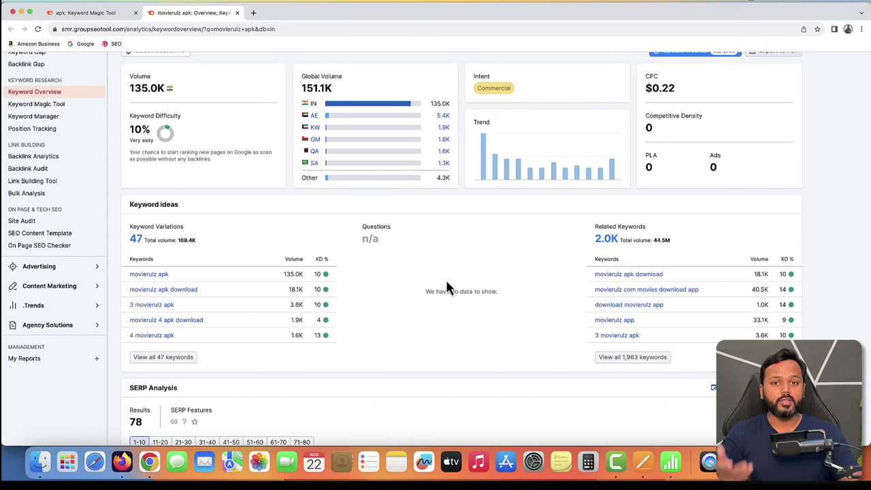
scroll(447, 287, "down", 7)
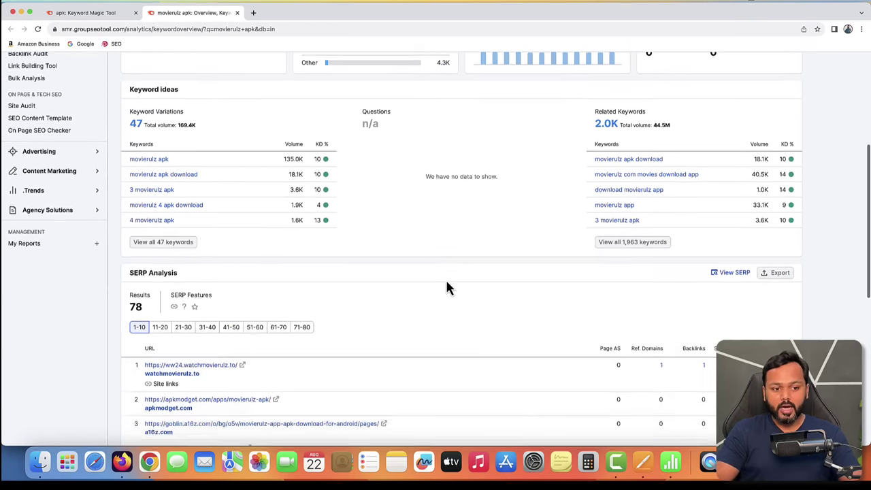
scroll(446, 279, "up", 10)
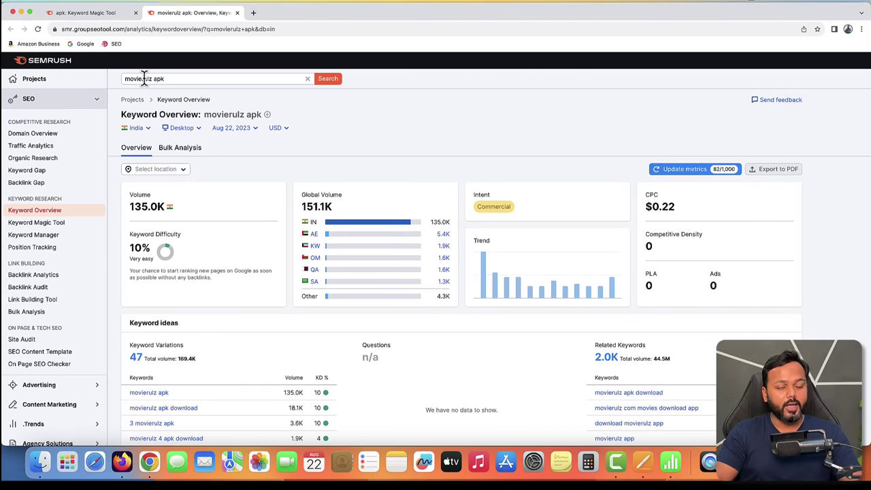
scroll(384, 140, "down", 10)
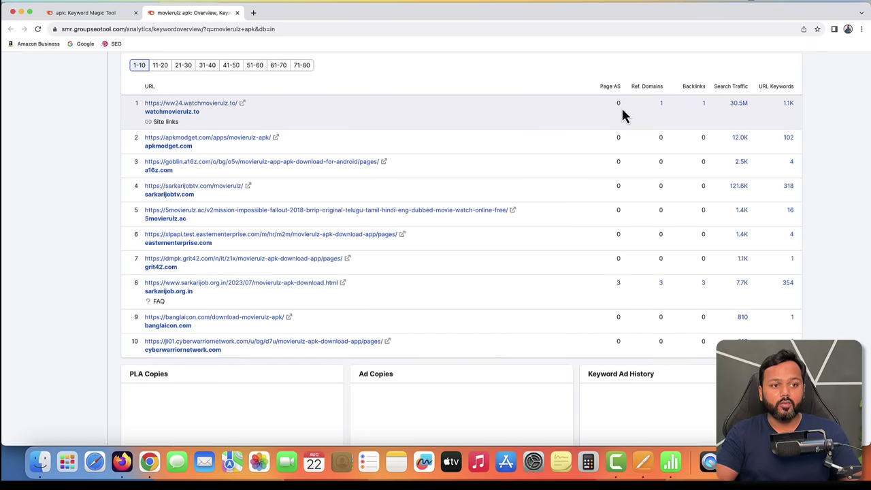
scroll(674, 128, "up", 5)
scroll(409, 225, "down", 1)
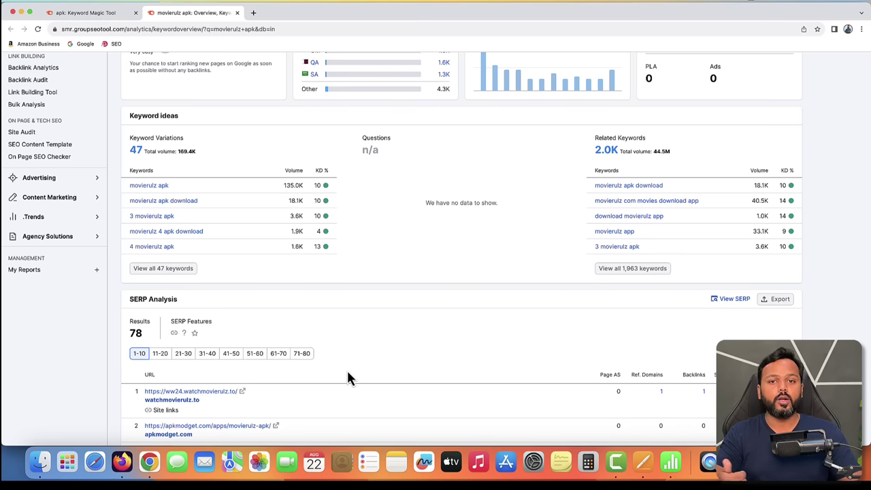
scroll(334, 378, "down", 1)
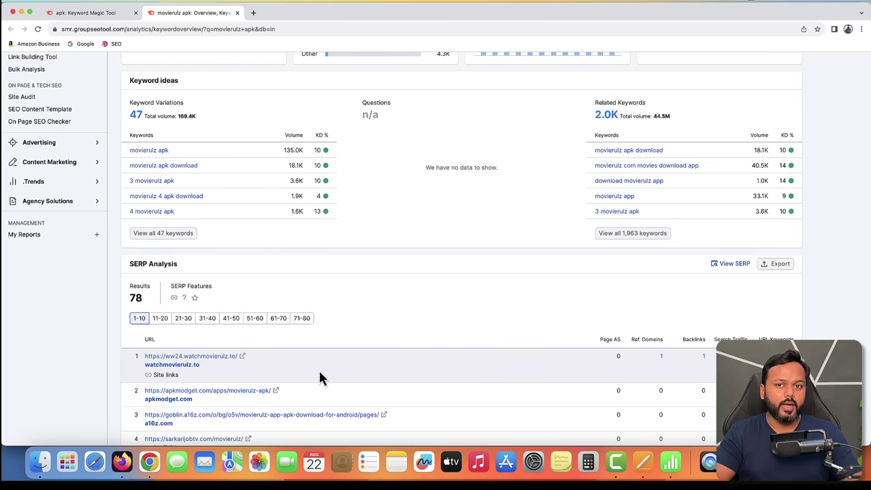
left_click(244, 358)
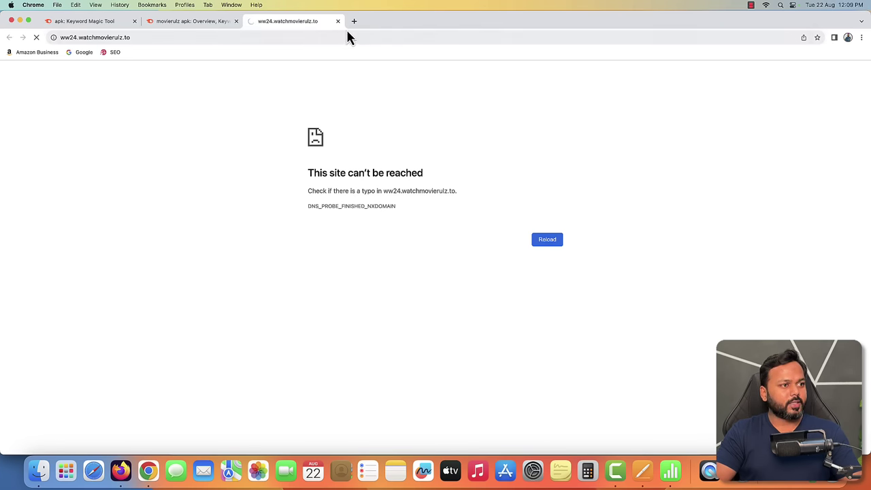
Step: Close the unreachable watchmovierulz tab and open the second result, apkmodget.com
left_click(337, 21)
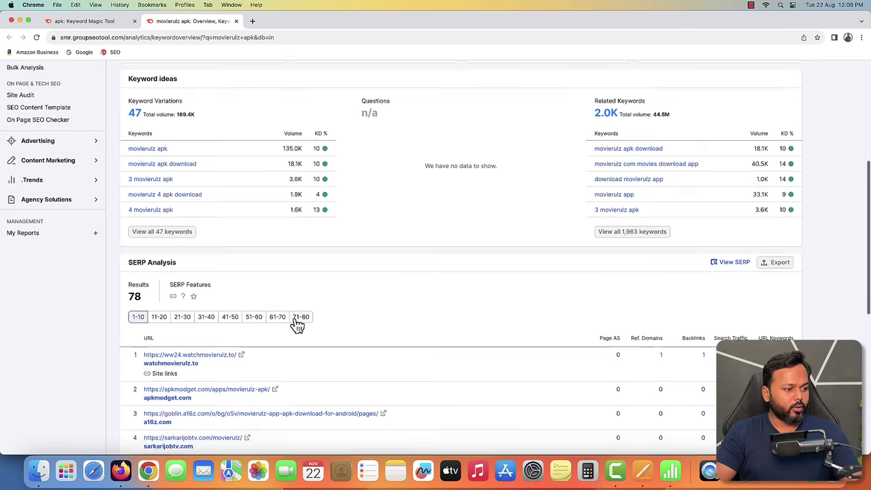
scroll(298, 325, "down", 2)
left_click(275, 358)
scroll(305, 152, "down", 3)
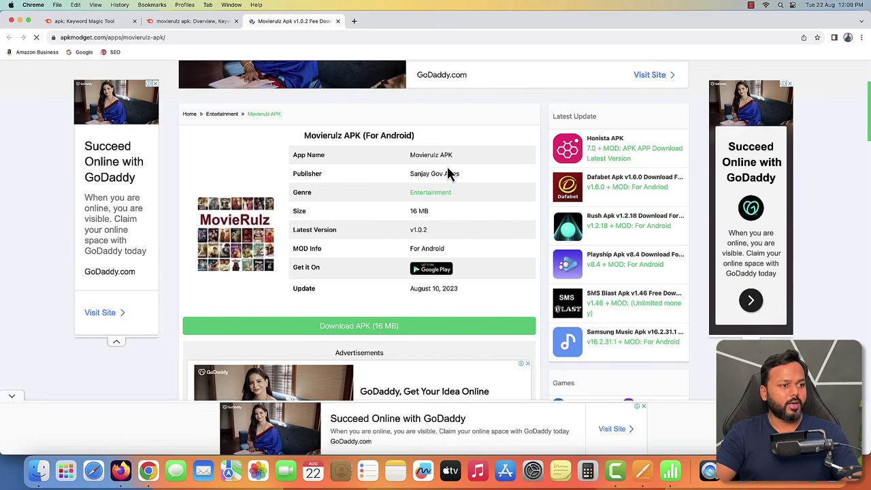
scroll(447, 174, "down", 1)
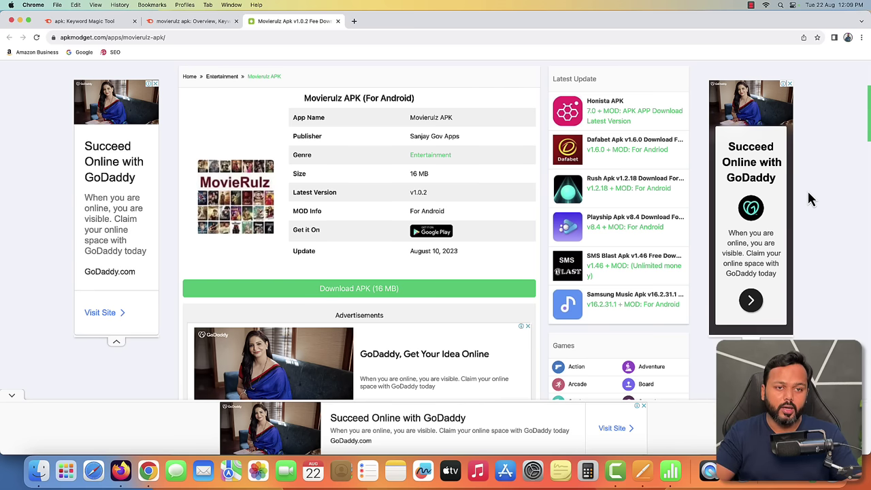
scroll(408, 239, "down", 1)
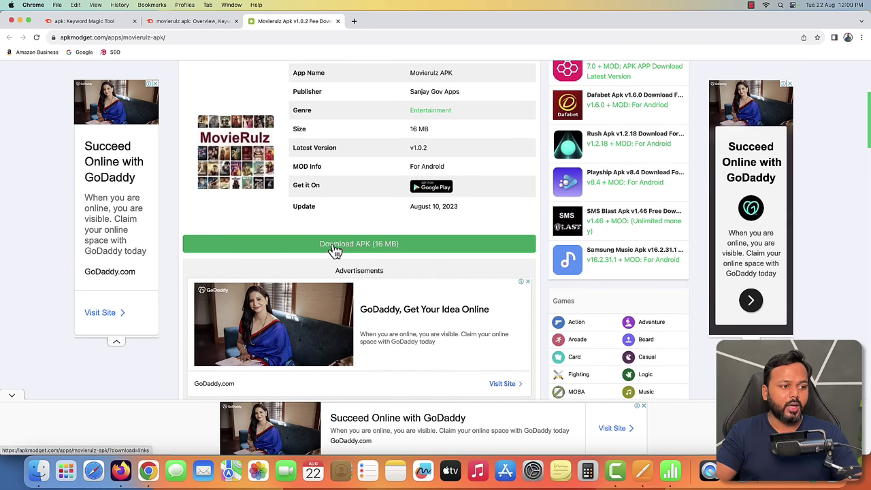
scroll(449, 240, "down", 3)
scroll(449, 240, "down", 4)
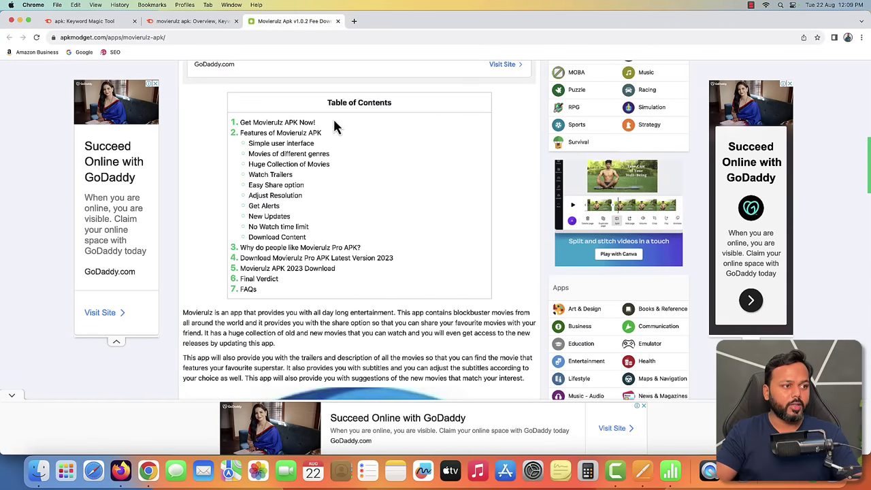
scroll(361, 235, "down", 4)
scroll(238, 129, "down", 1)
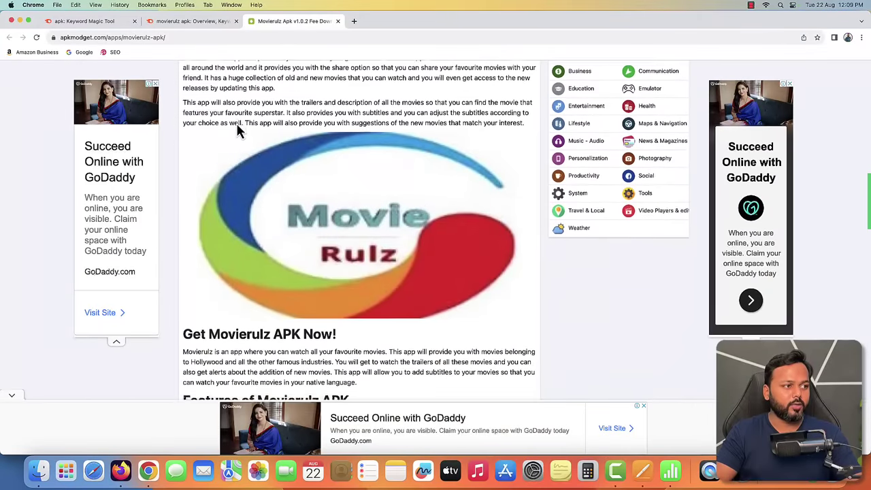
scroll(202, 121, "up", 1)
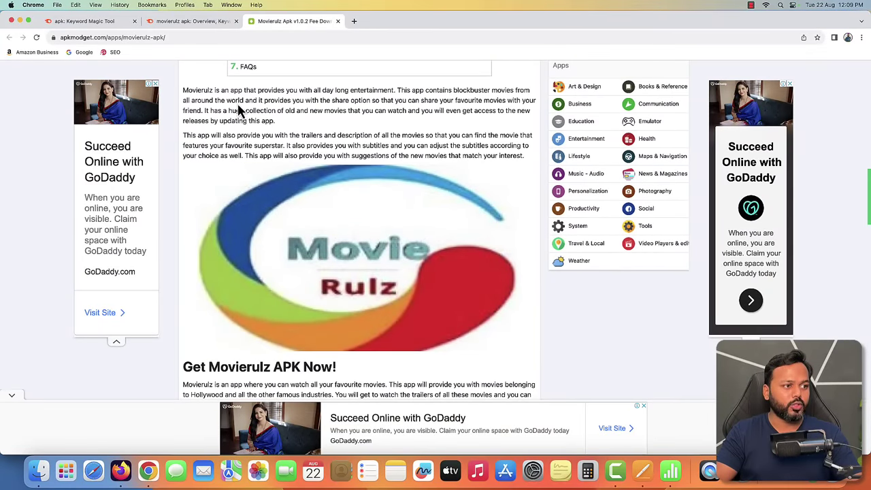
scroll(341, 153, "down", 5)
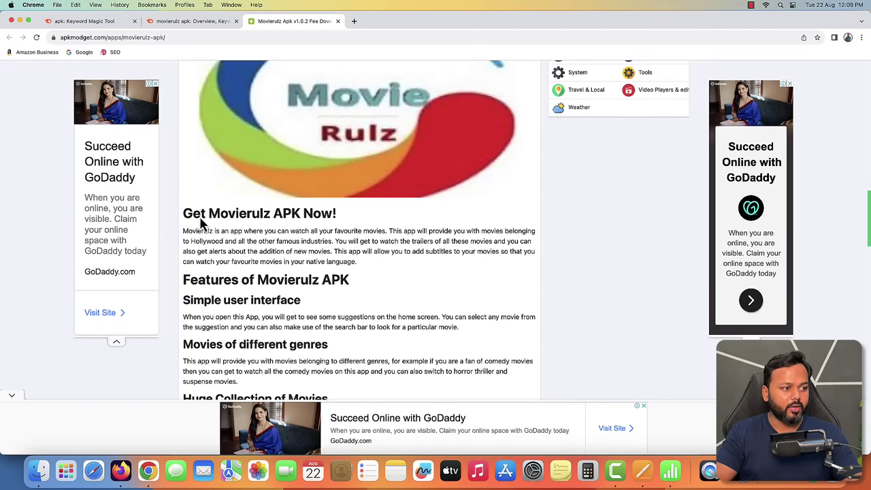
scroll(196, 231, "down", 2)
scroll(325, 235, "down", 15)
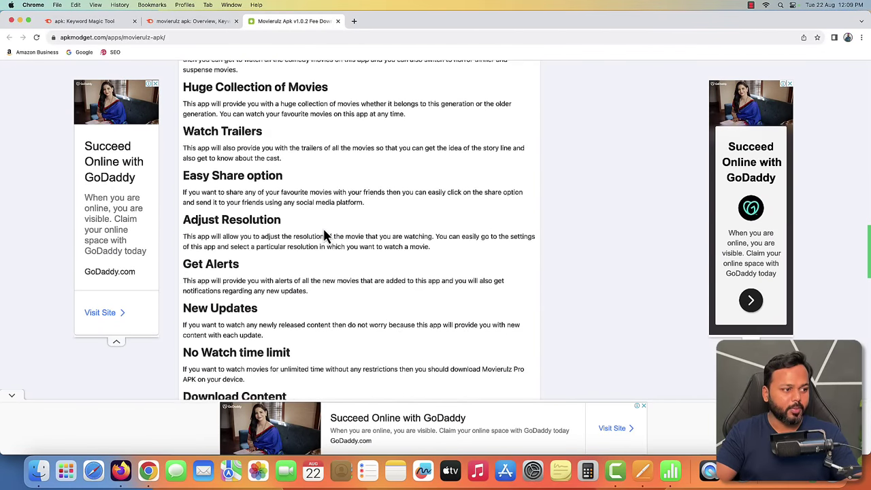
scroll(374, 253, "down", 1)
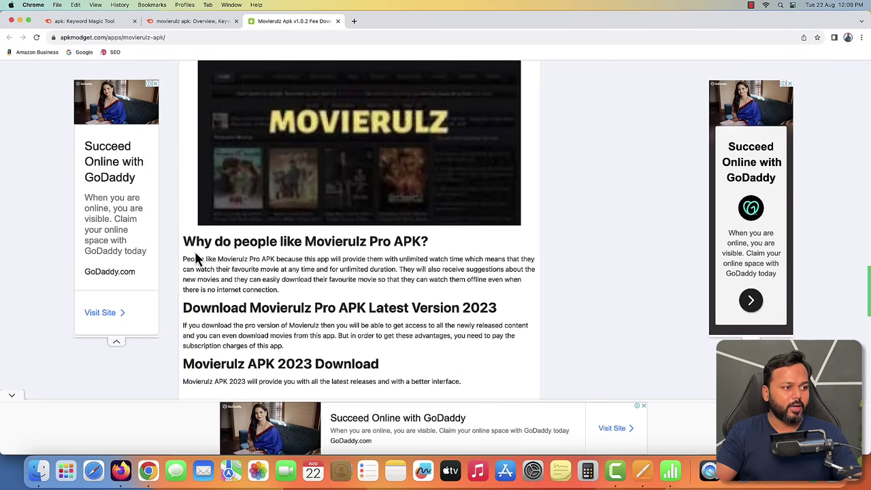
scroll(396, 254, "down", 2)
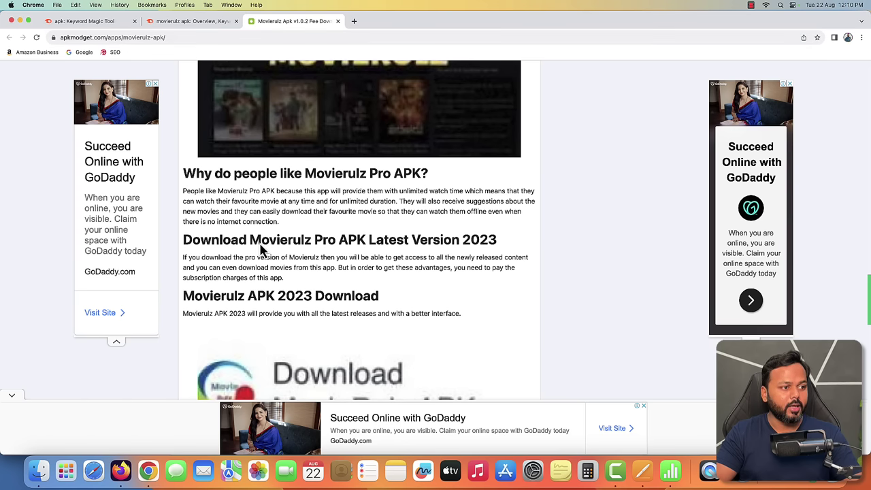
scroll(317, 255, "down", 3)
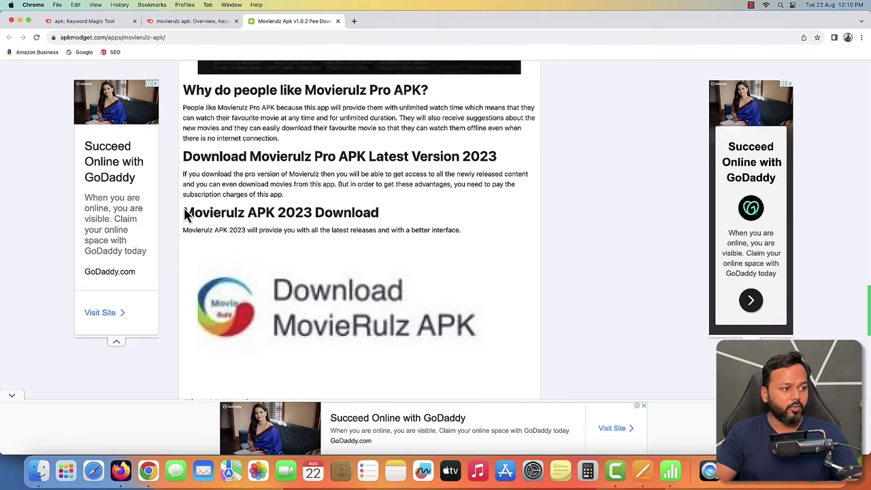
scroll(327, 224, "down", 9)
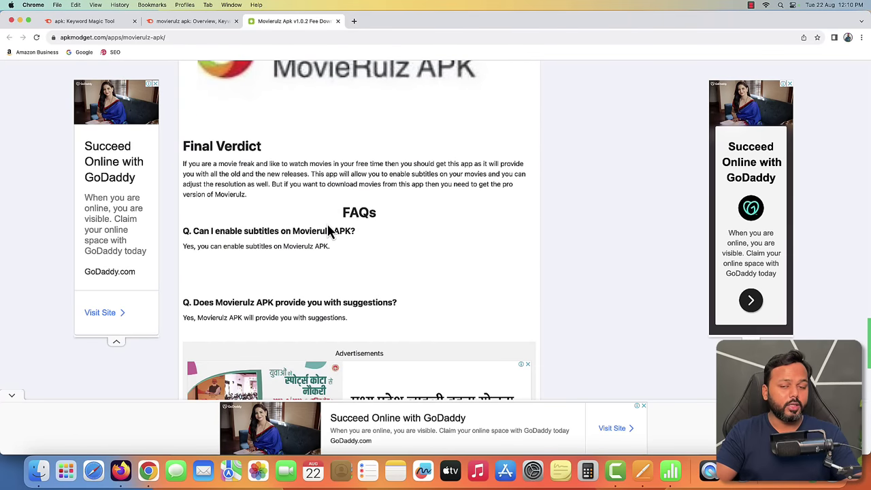
scroll(327, 229, "up", 11)
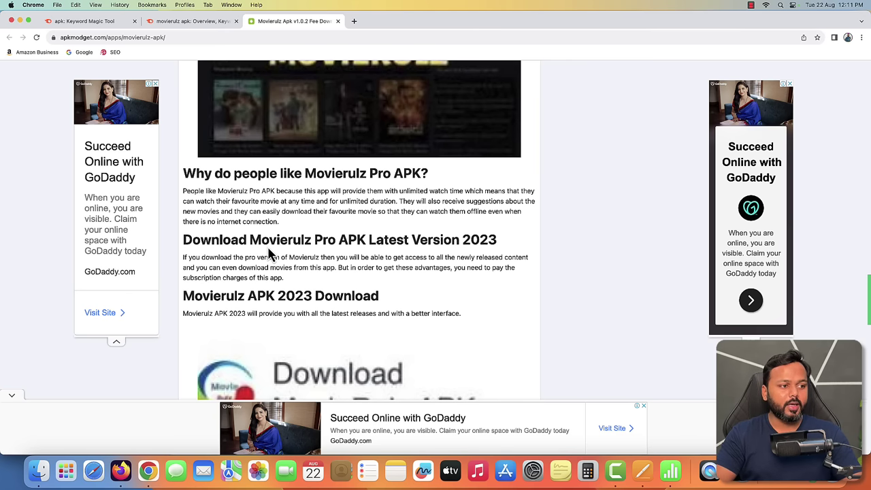
scroll(348, 218, "up", 1)
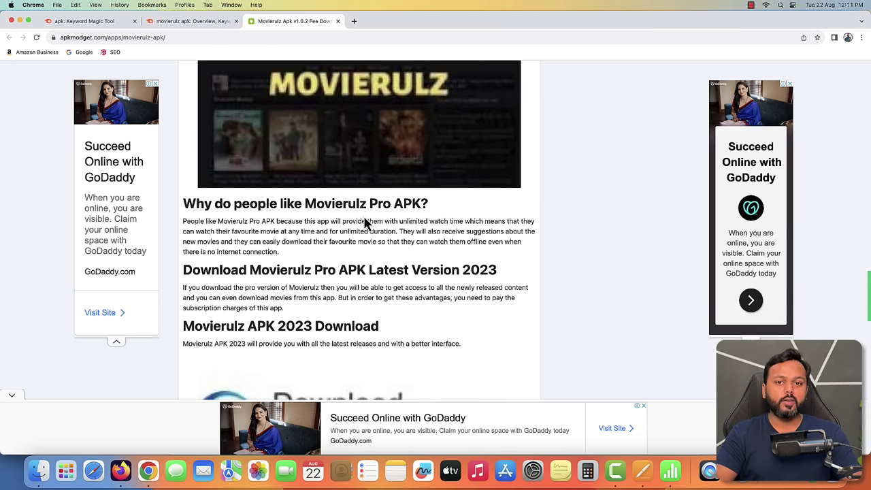
Step: List all 47 movierulz apk keyword variations, noting movierulz apk download's 18,100 volume
left_click(194, 23)
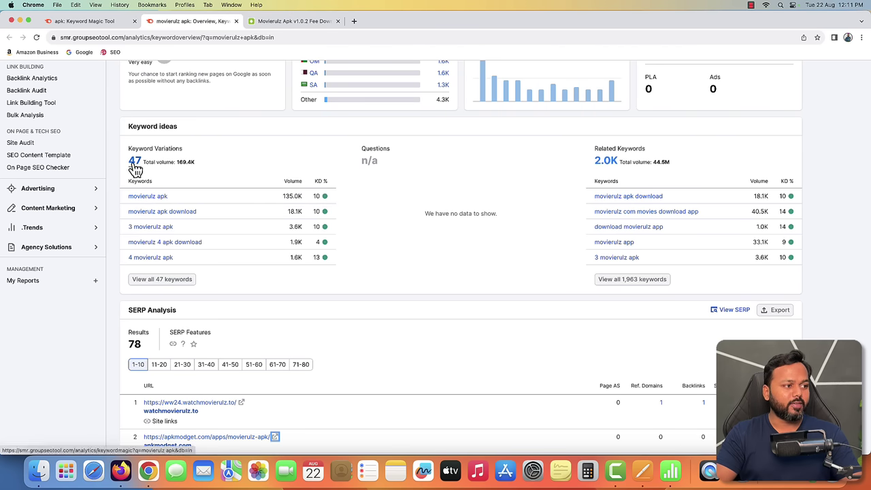
left_click(164, 281)
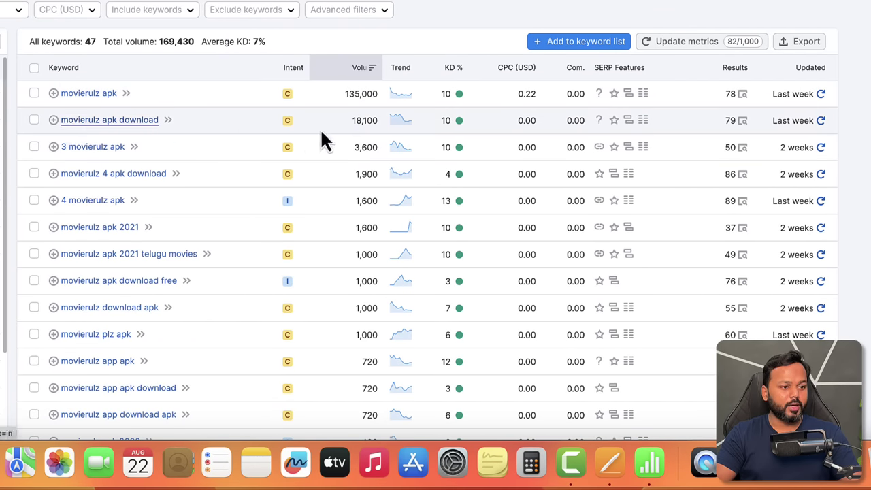
left_click_drag(351, 120, 374, 120)
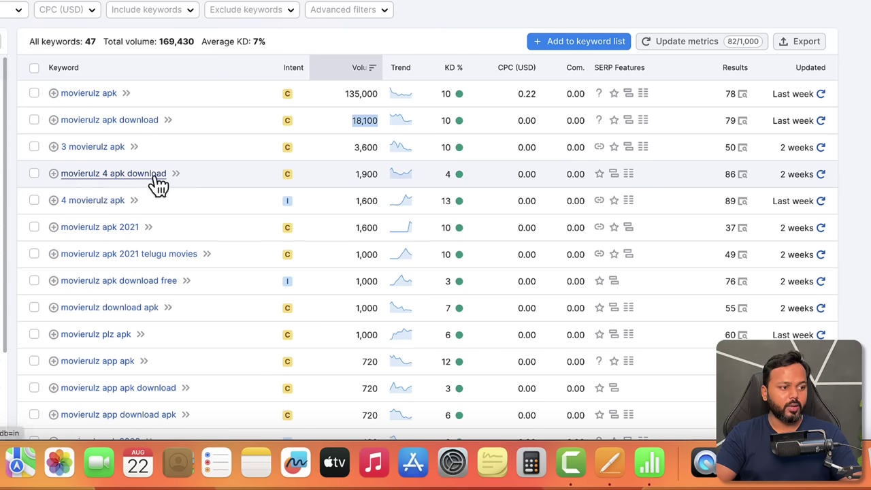
scroll(153, 183, "down", 3)
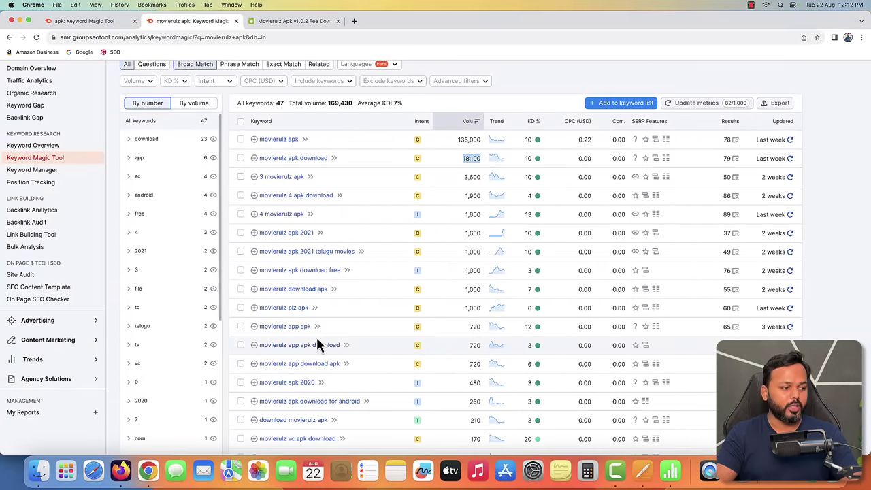
Step: Switch to Firefox and bring up the published Torrdroid APK blog post
key("super+Tab")
key("ctrl+Tab")
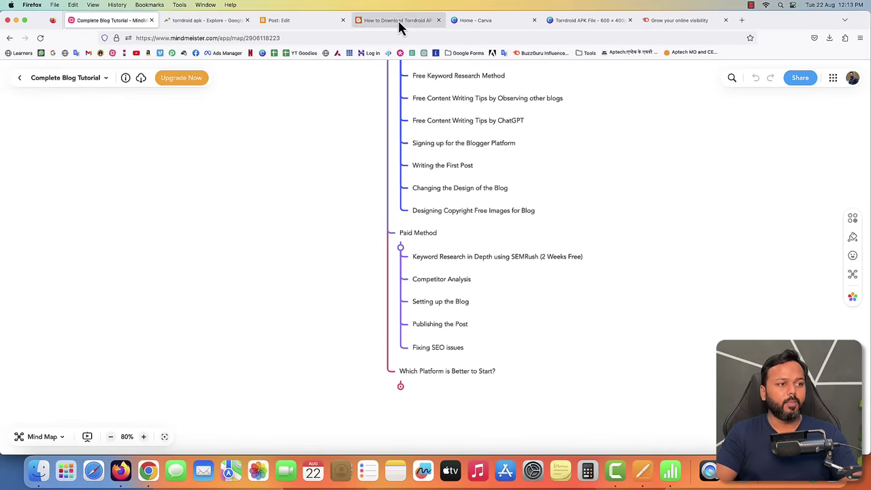
left_click(401, 21)
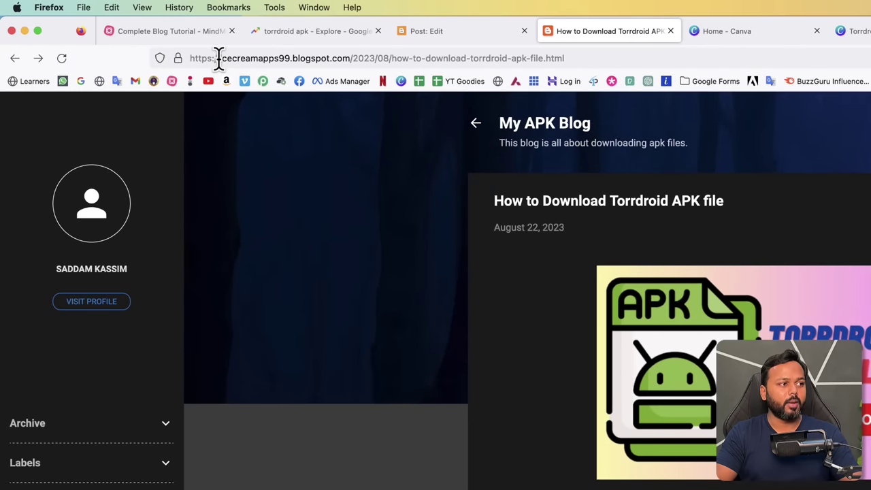
left_click(153, 38)
left_click_drag(232, 58, 348, 59)
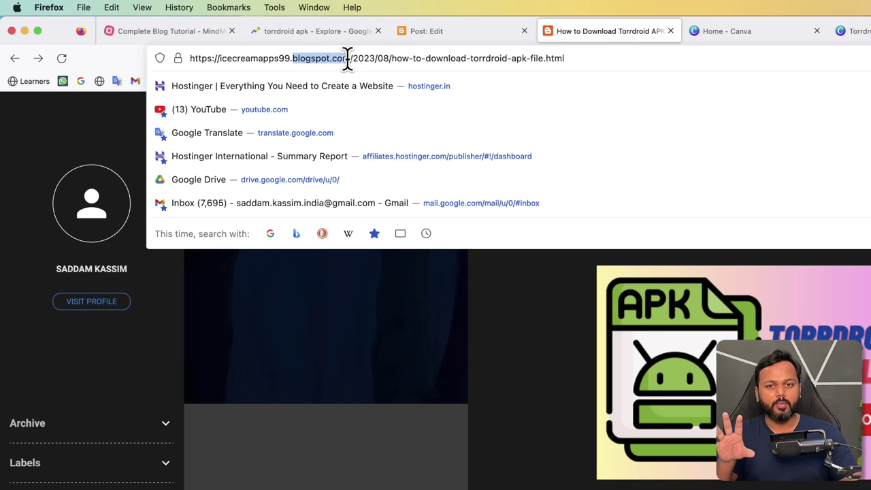
left_click(352, 287)
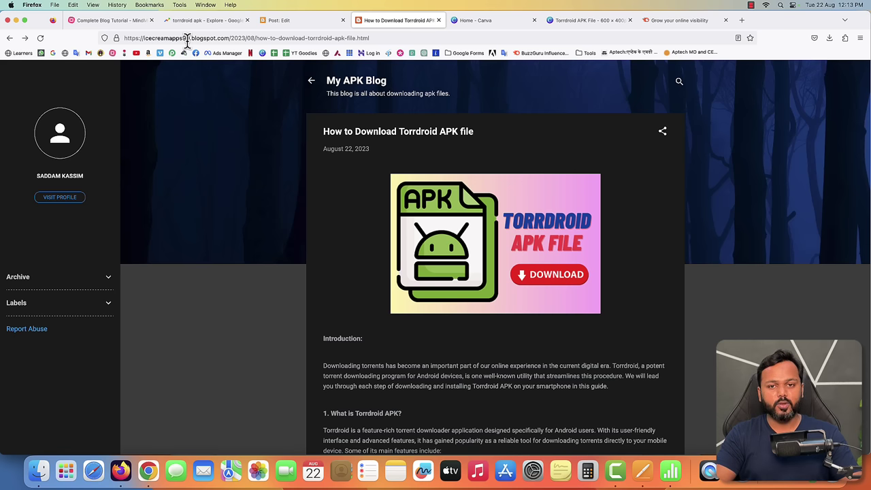
Step: Load the Hostinger affiliate link in a new tab, reaching the ₹149.00/mo web hosting page
left_click(742, 20)
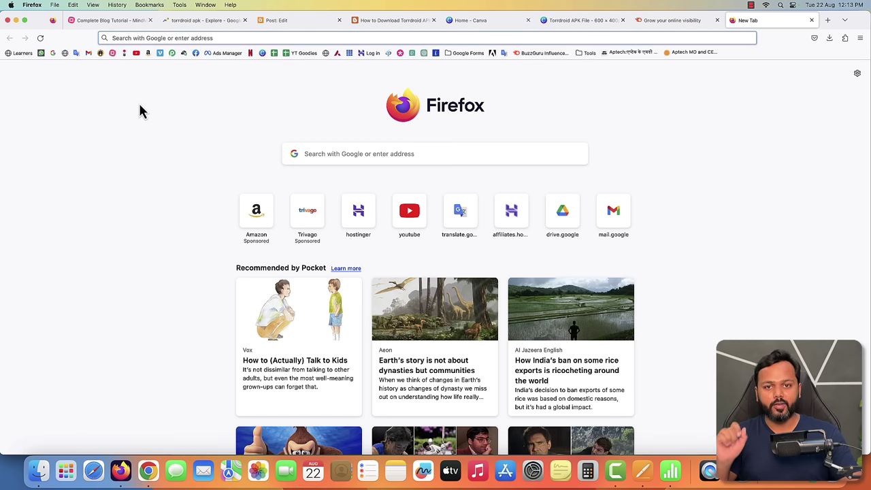
type("sadd")
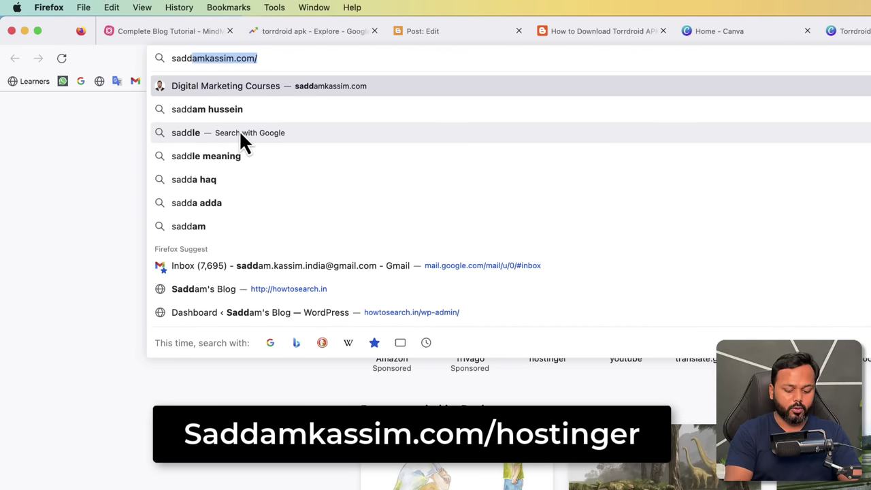
key("Right")
type("host")
key("Return")
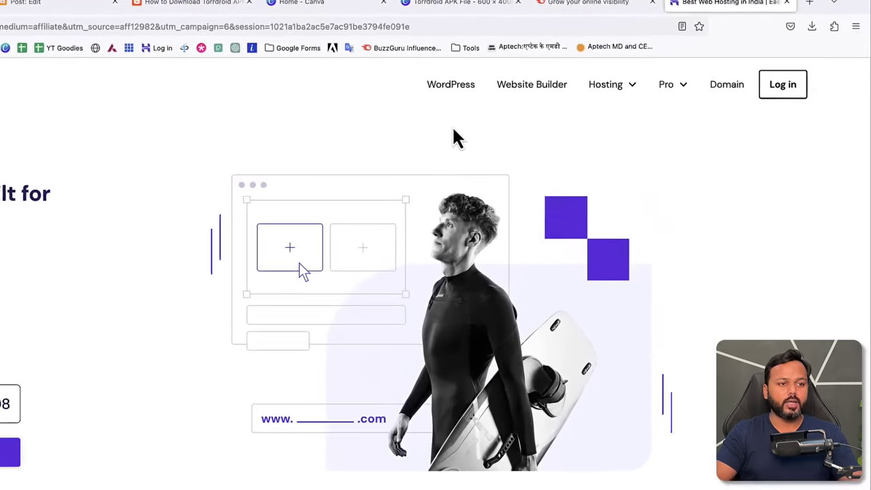
Step: Show Hostinger's WordPress plans: Premium ₹149.00, Business ₹269.00, Cloud Startup ₹699.00 per month
left_click(420, 88)
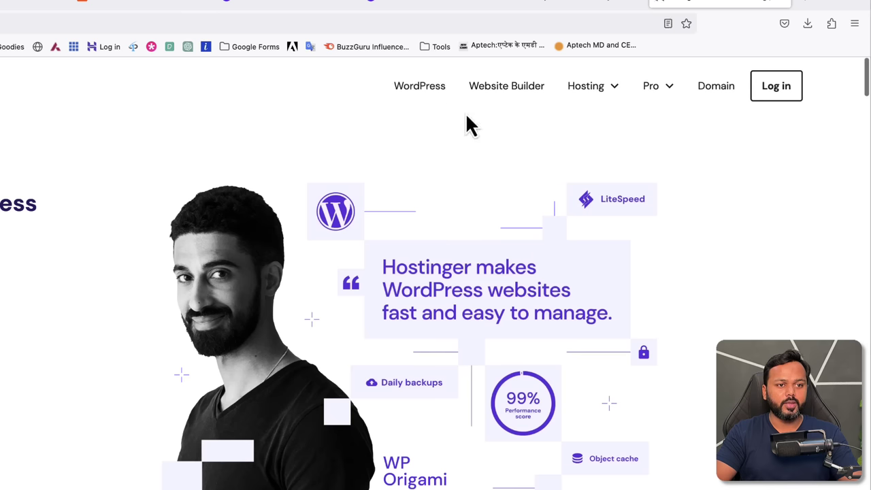
left_click(615, 95)
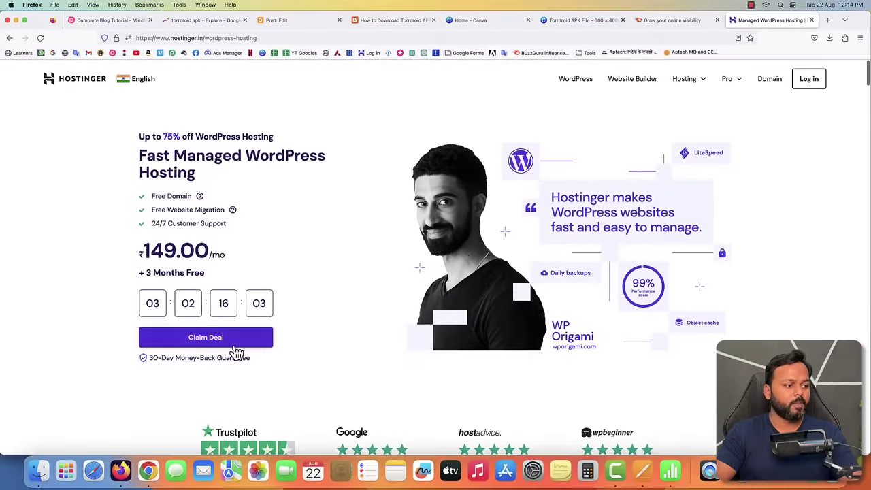
left_click(203, 352)
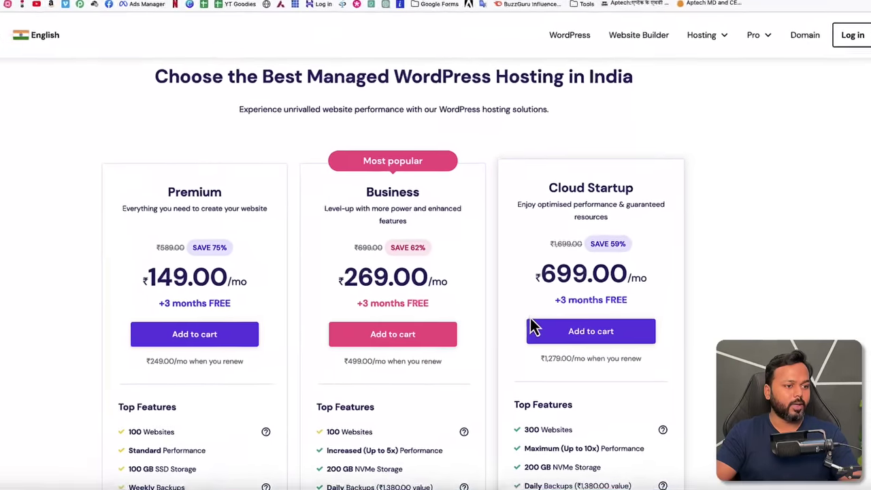
scroll(531, 320, "down", 2)
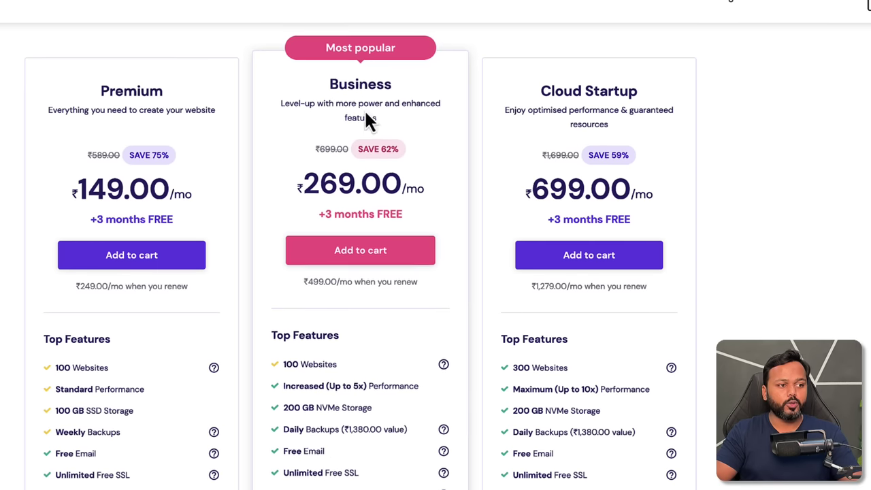
left_click_drag(330, 80, 385, 79)
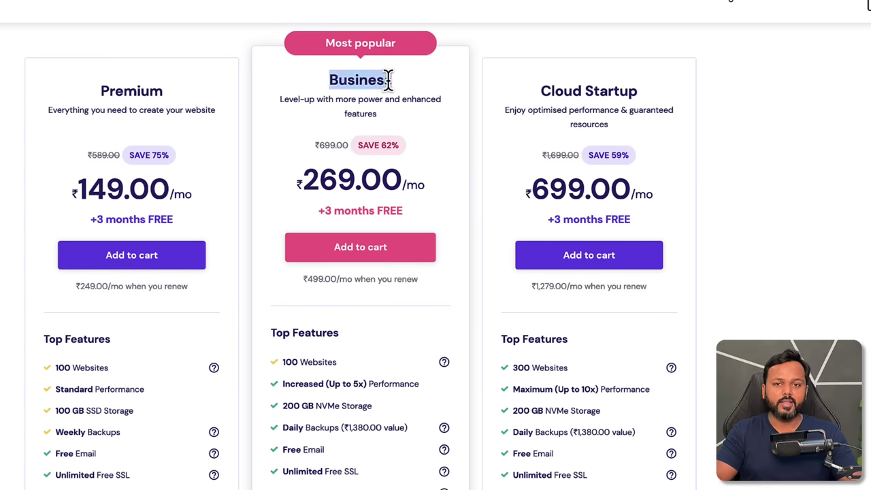
left_click(441, 138)
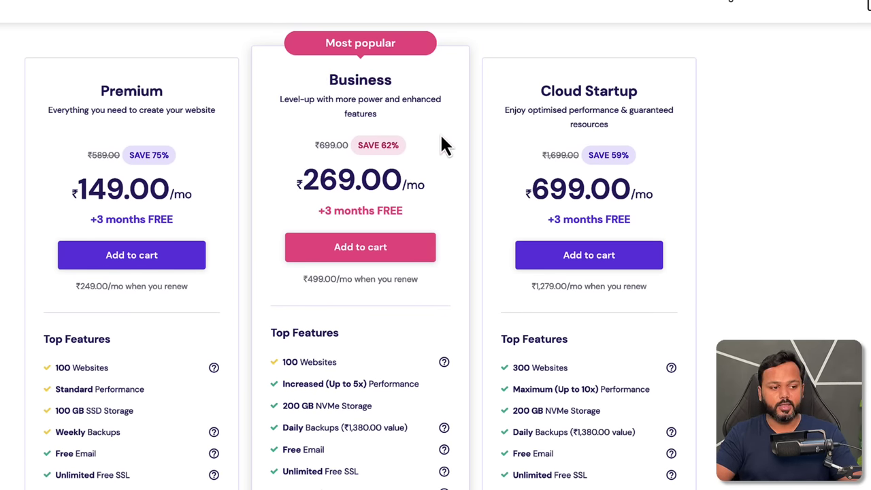
scroll(441, 146, "down", 1)
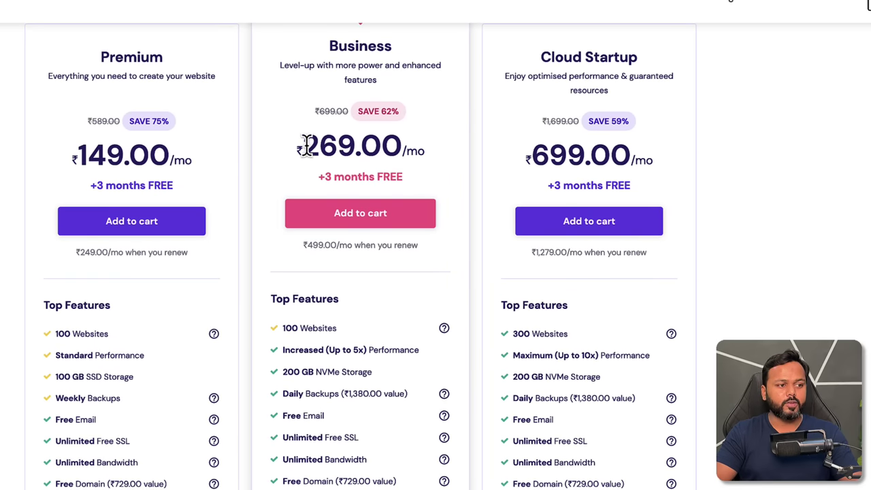
left_click_drag(308, 146, 420, 147)
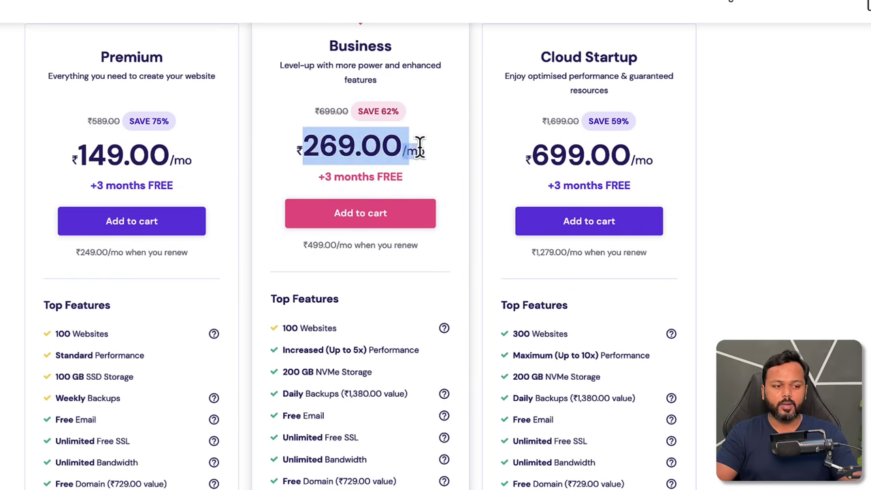
left_click_drag(282, 329, 349, 338)
left_click(350, 334)
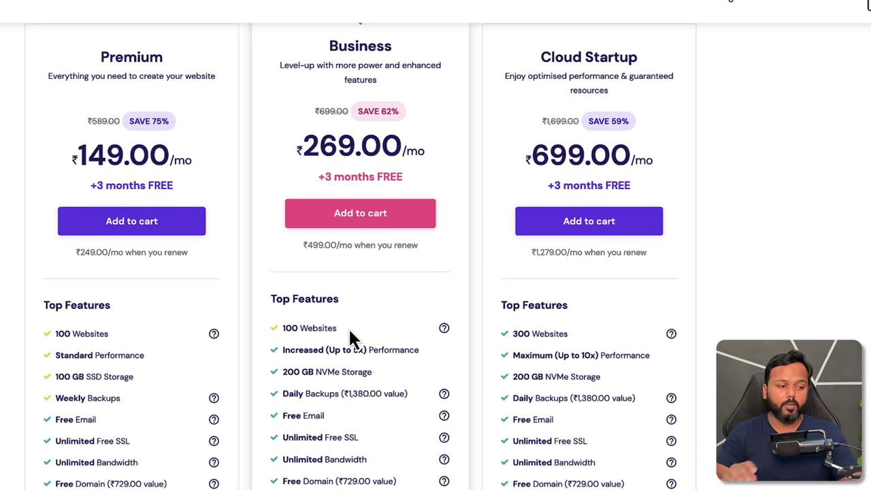
left_click_drag(353, 349, 364, 349)
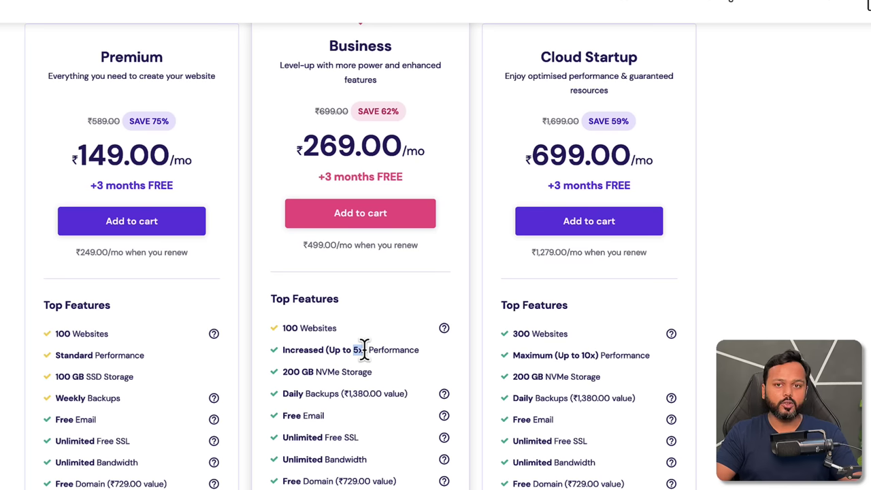
scroll(348, 349, "down", 1)
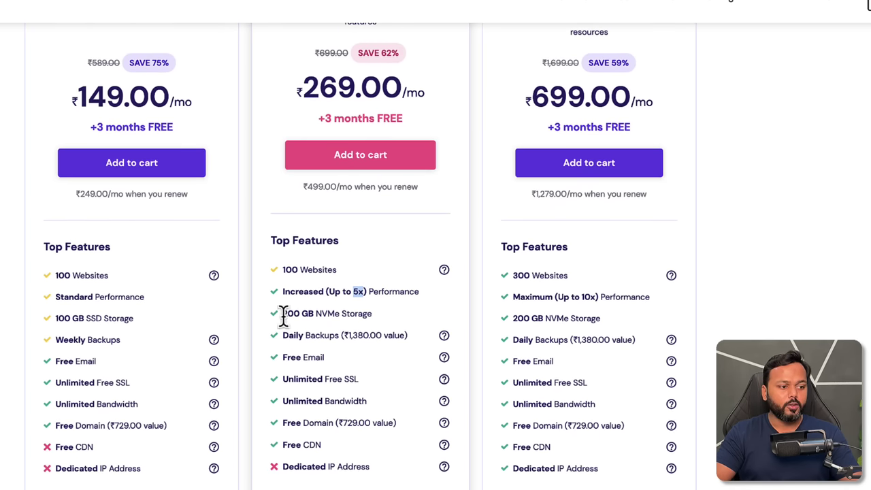
left_click_drag(283, 315, 370, 315)
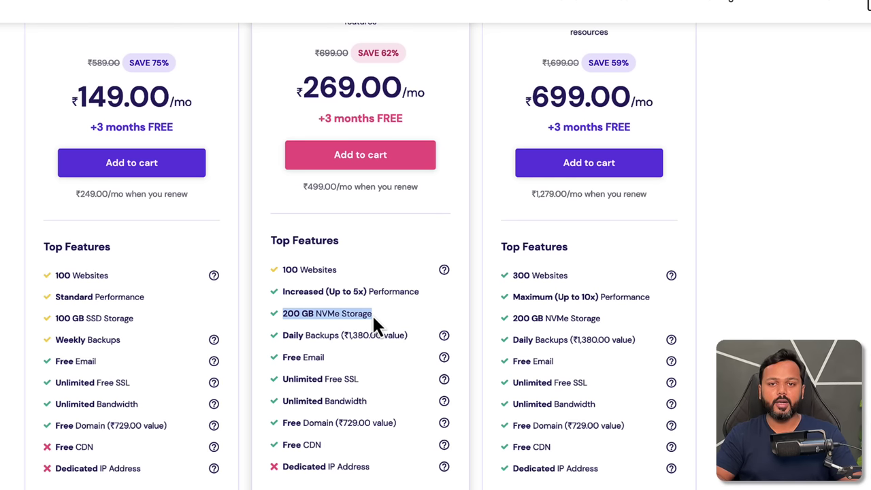
scroll(374, 323, "down", 1)
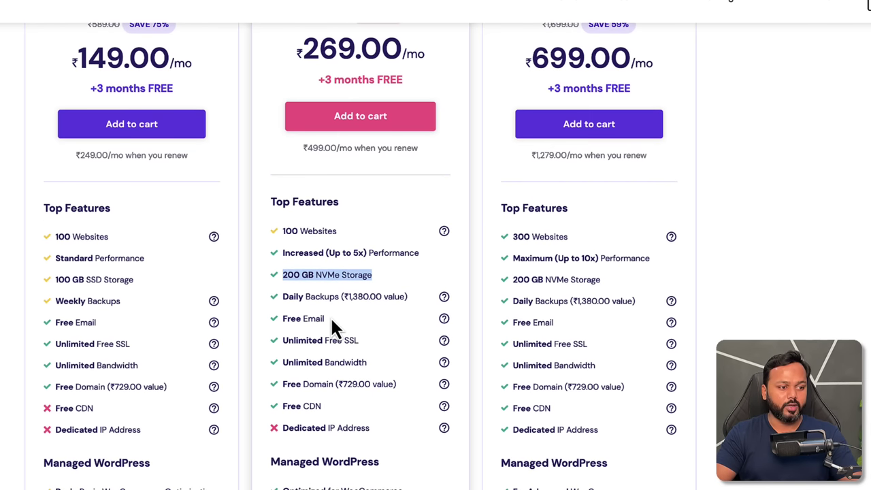
left_click_drag(283, 297, 345, 298)
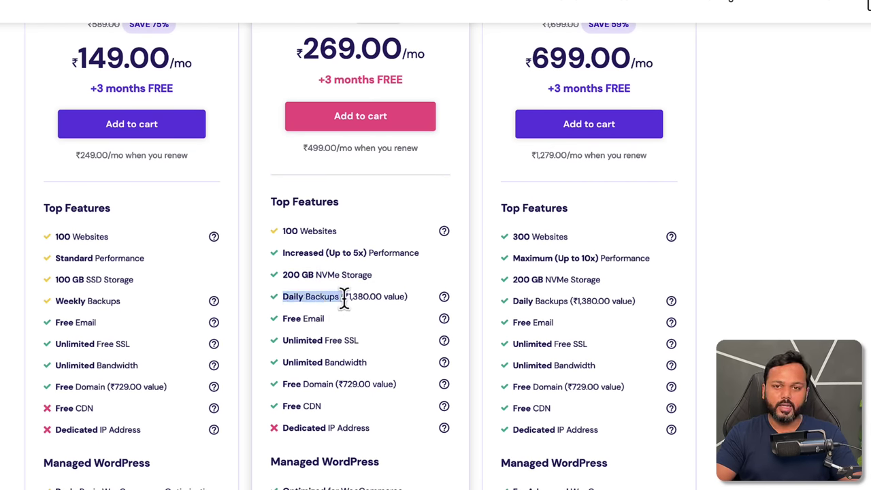
left_click_drag(284, 318, 325, 319)
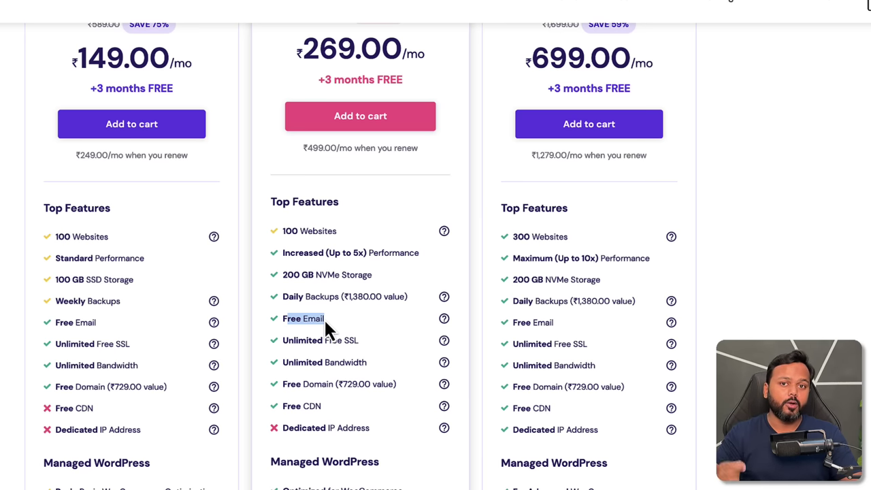
scroll(320, 317, "down", 1)
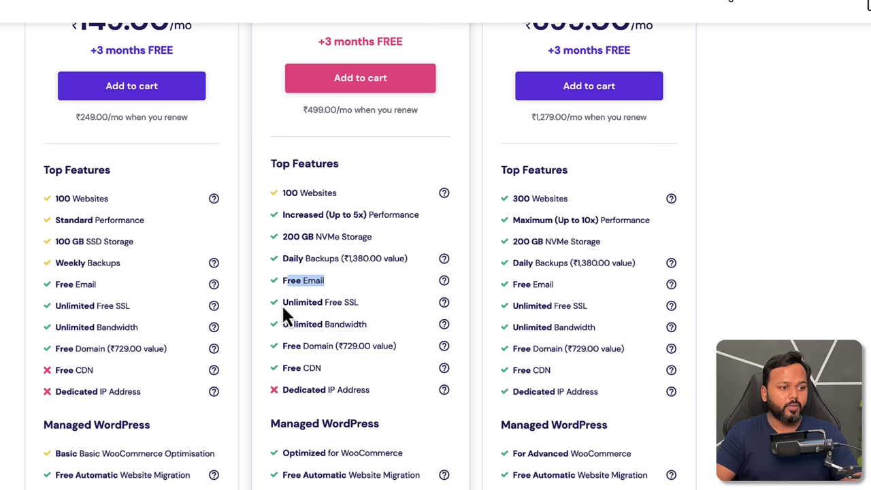
left_click_drag(284, 303, 357, 300)
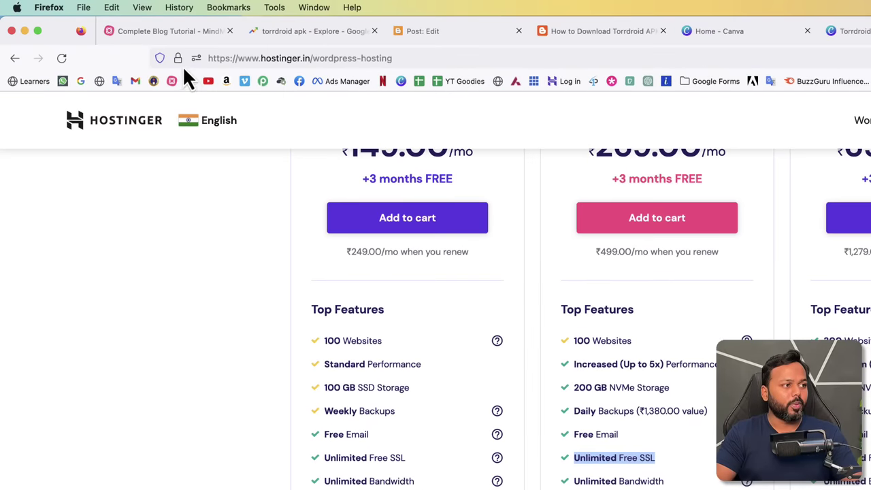
left_click(179, 61)
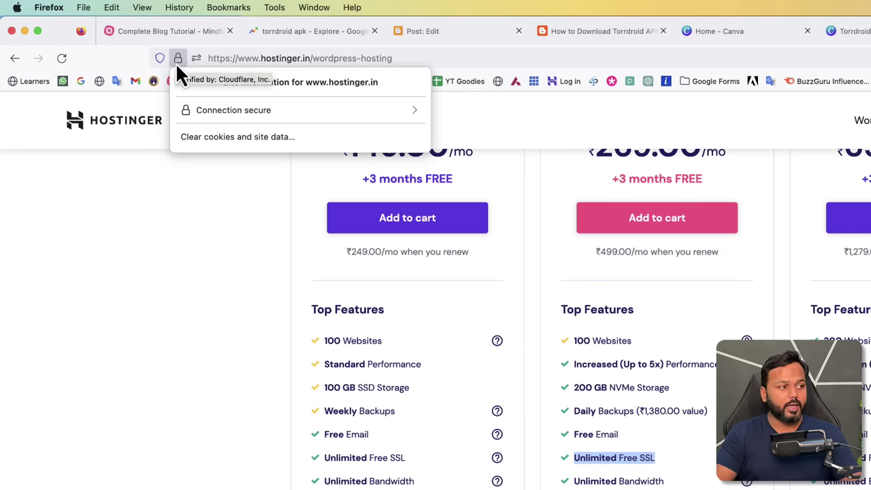
left_click(239, 208)
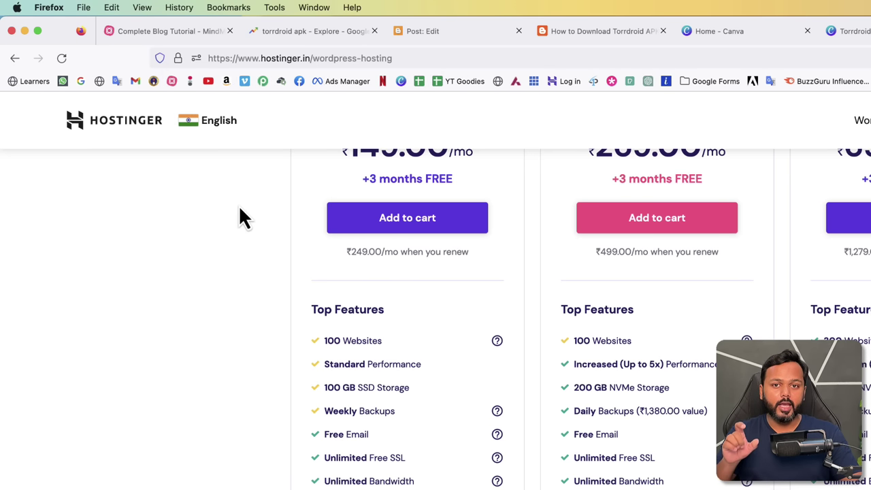
left_click(173, 61)
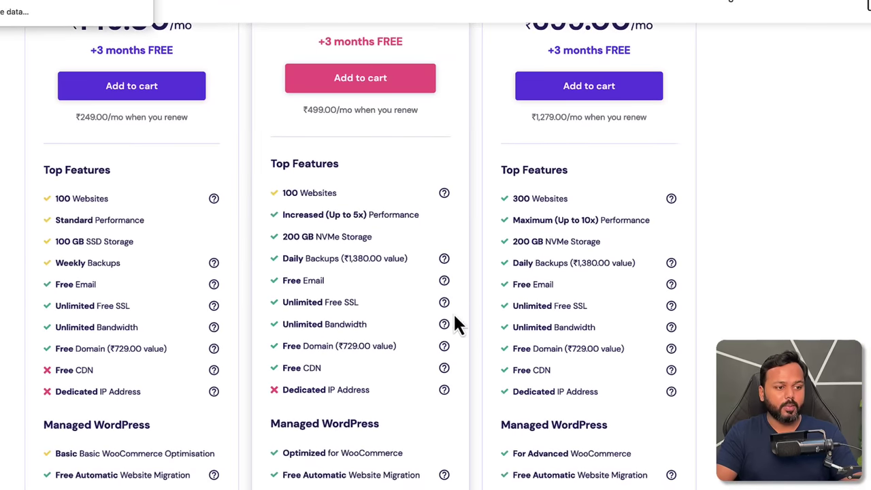
Step: Close the site security details and highlight Free Domain and Free CDN in the Business plan features
left_click(665, 460)
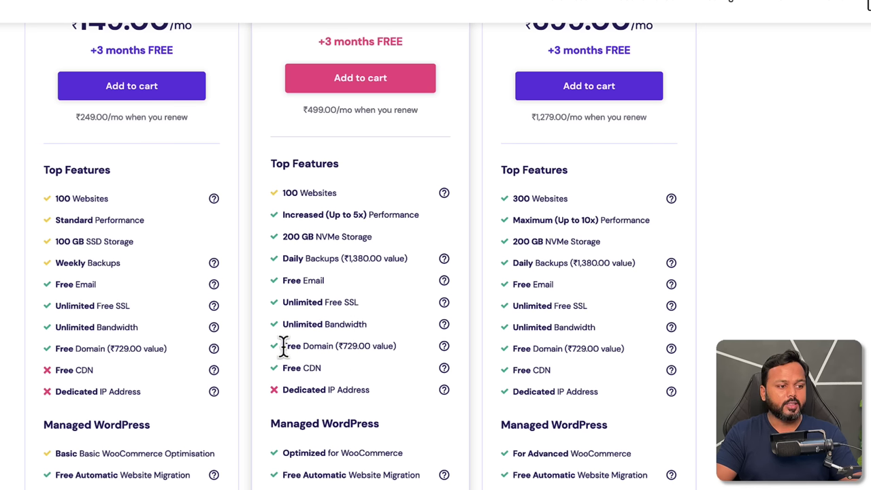
left_click_drag(281, 346, 331, 347)
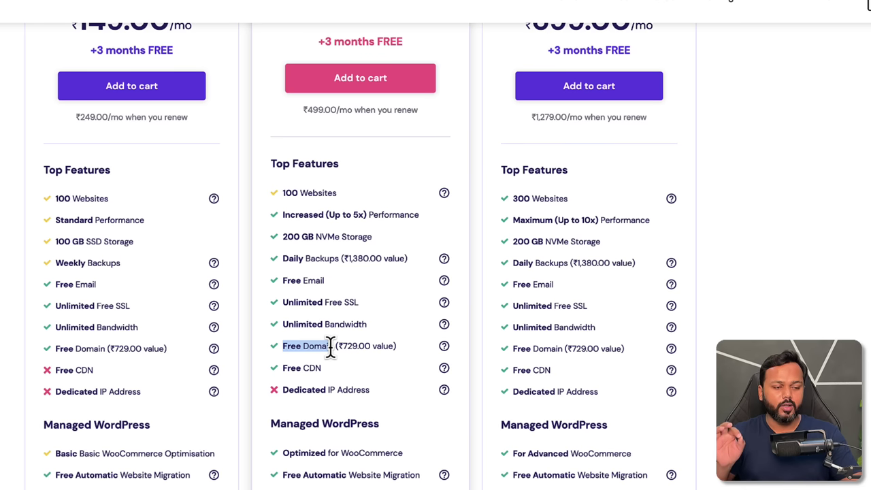
left_click_drag(283, 367, 320, 367)
left_click(312, 368)
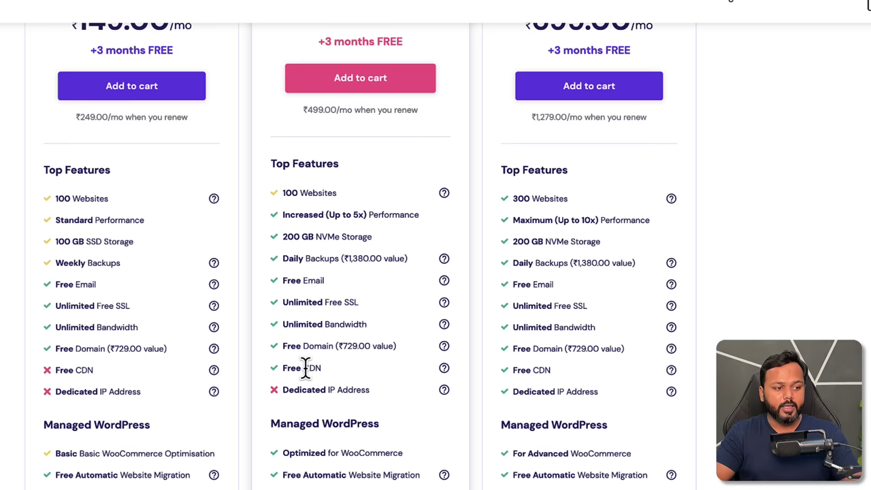
left_click_drag(304, 365, 316, 368)
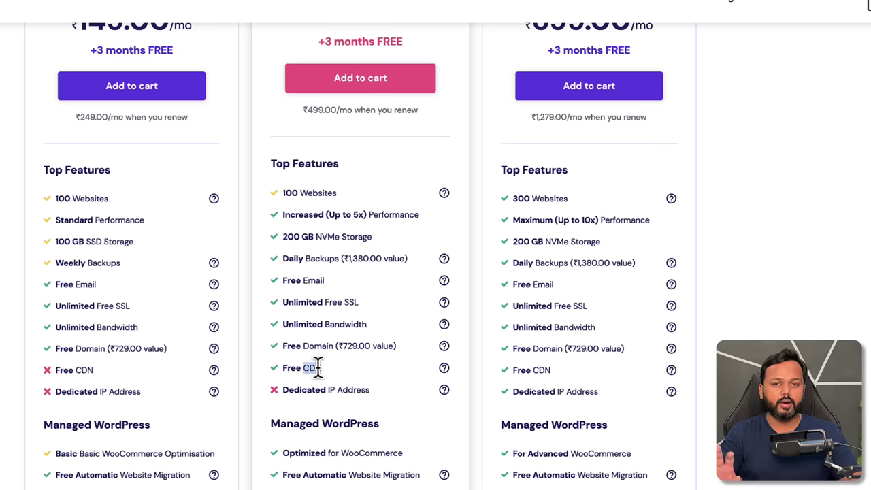
Step: Highlight Enhanced DDoS Protection and Web Application Firewall under Business security, then return to the plan cards
scroll(383, 385, "down", 5)
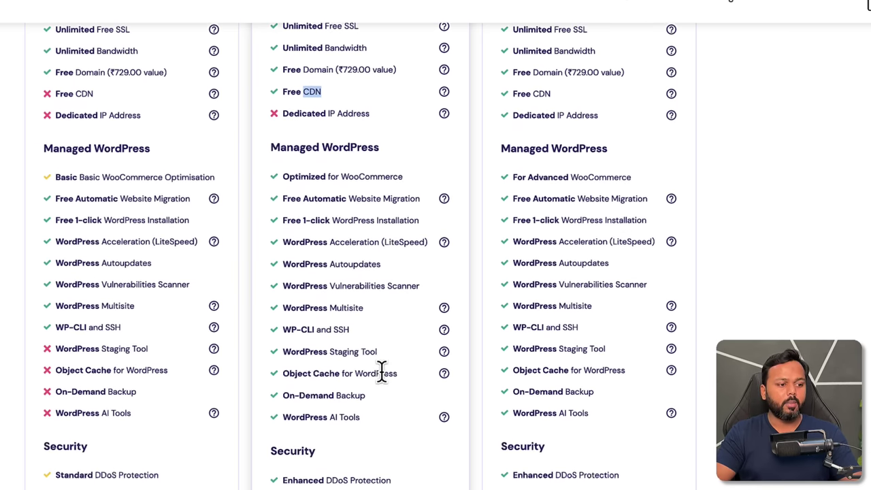
scroll(358, 373, "down", 1)
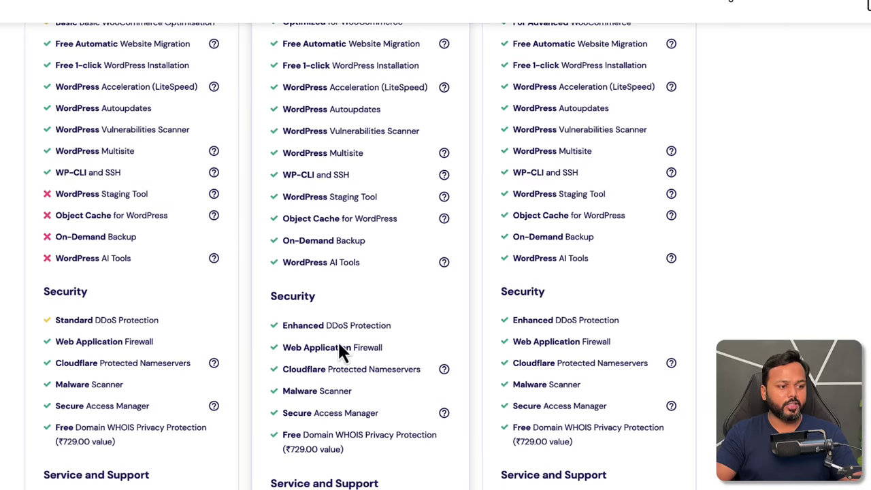
left_click_drag(327, 326, 392, 326)
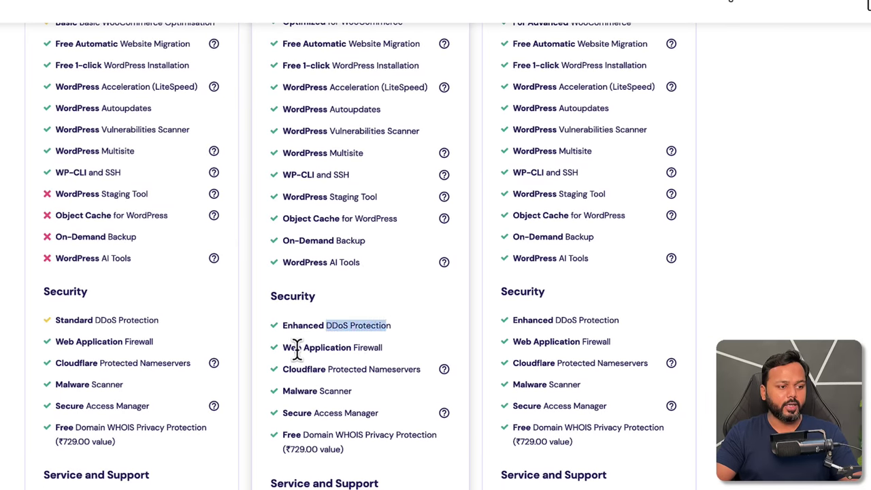
left_click_drag(282, 348, 371, 348)
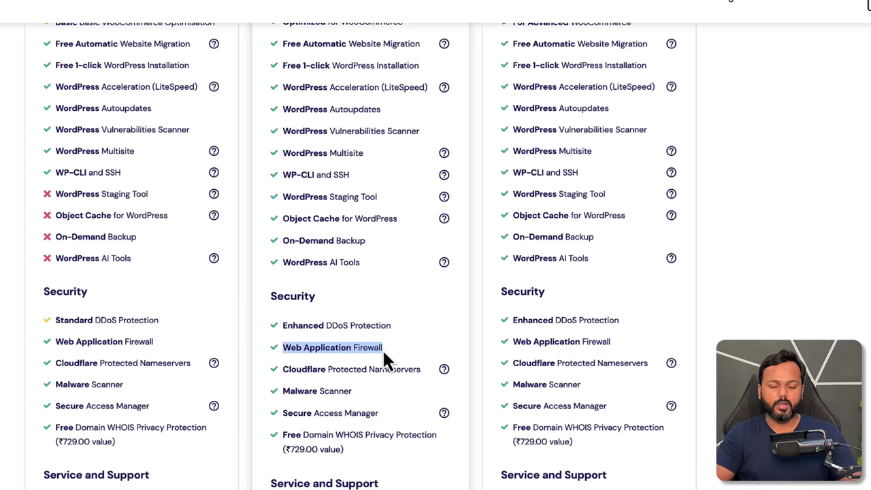
scroll(385, 361, "up", 10)
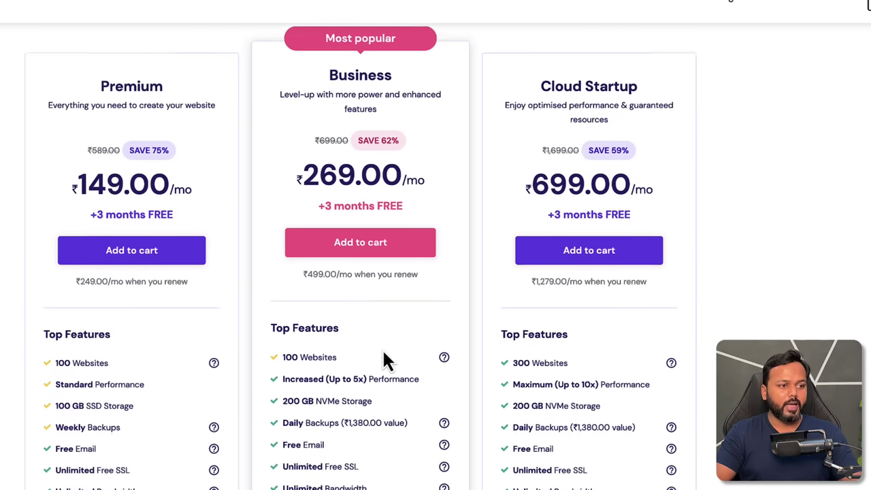
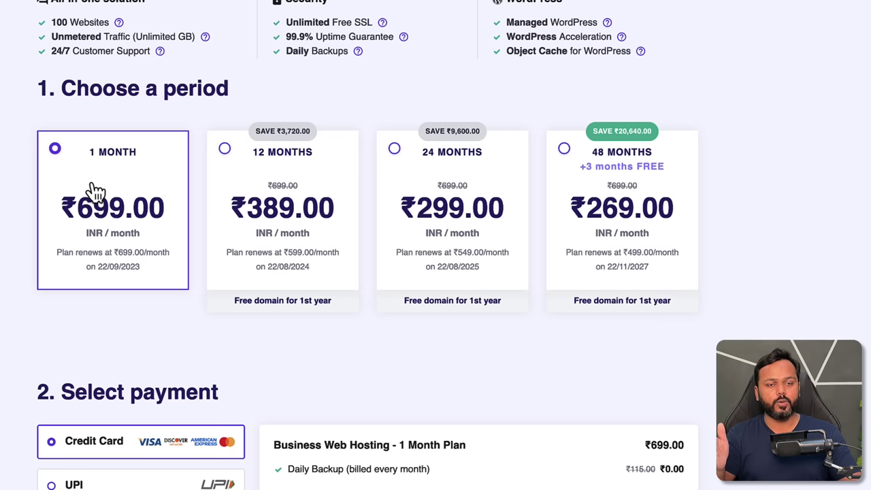
Step: Pick the 12 MONTHS period card for Business Web Hosting on the checkout page
left_click(227, 153)
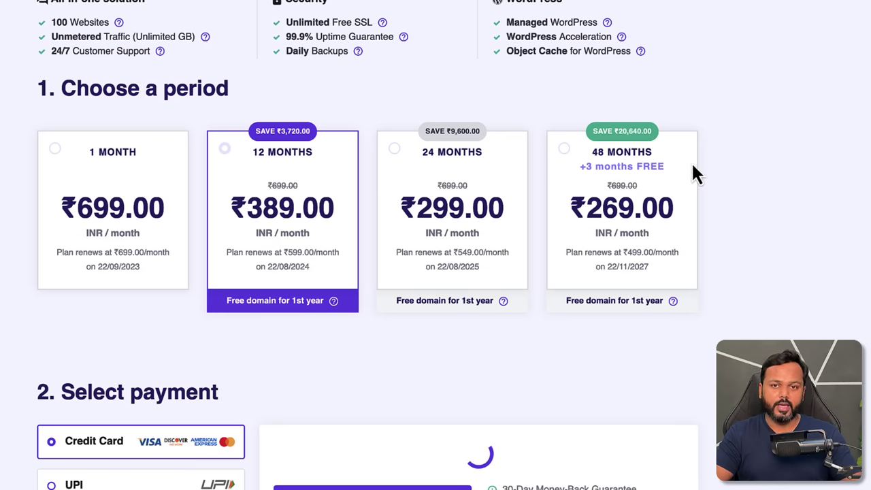
Step: Switch to the 48-month period and scroll down to the order summary
left_click(632, 240)
scroll(630, 238, "down", 3)
scroll(627, 235, "down", 2)
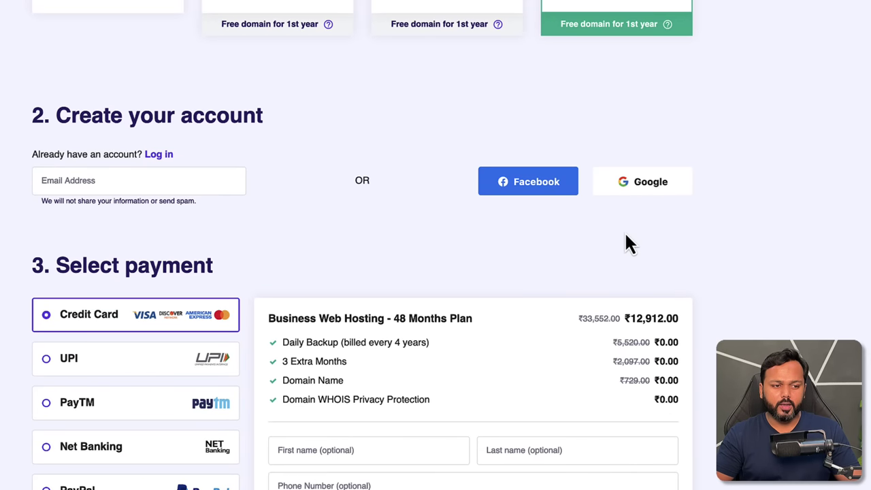
scroll(401, 234, "down", 4)
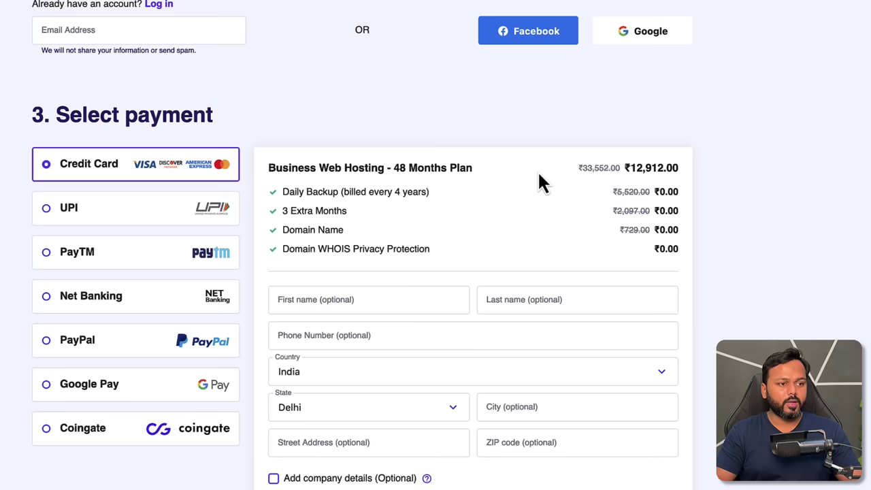
Step: Highlight the 48 Months plan, its discounted price, Daily Backup, Domain Name and WHOIS privacy lines
left_click_drag(393, 168, 473, 169)
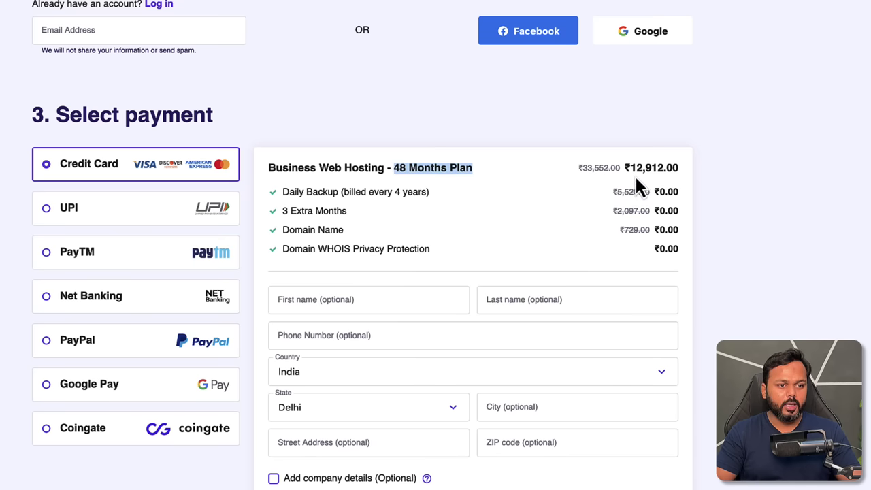
left_click_drag(631, 169, 660, 168)
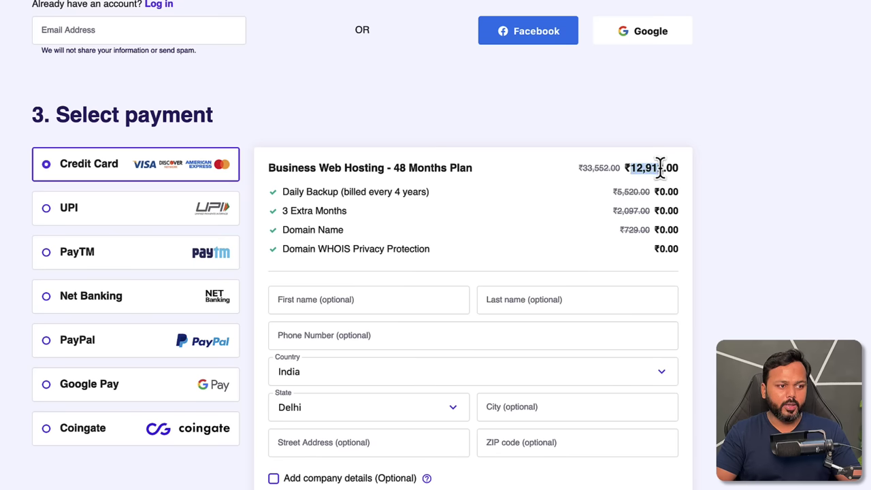
left_click_drag(282, 193, 335, 211)
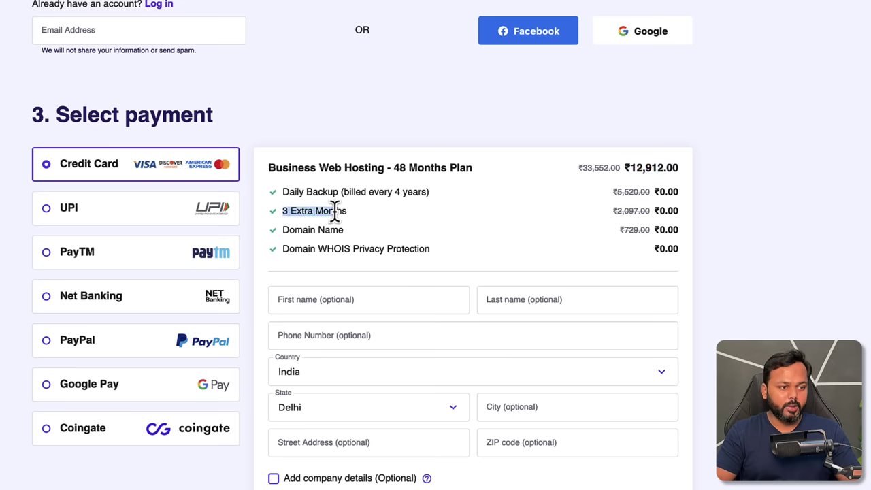
left_click_drag(283, 230, 336, 229)
left_click(283, 249)
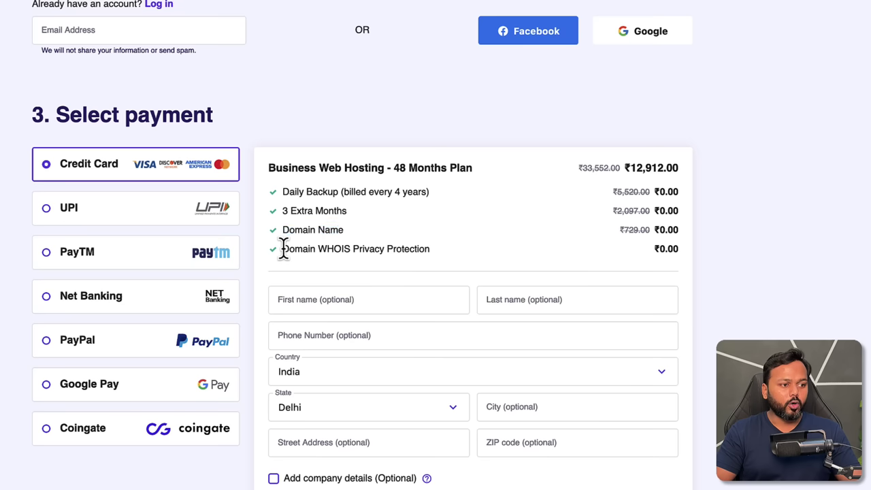
left_click_drag(283, 250, 432, 254)
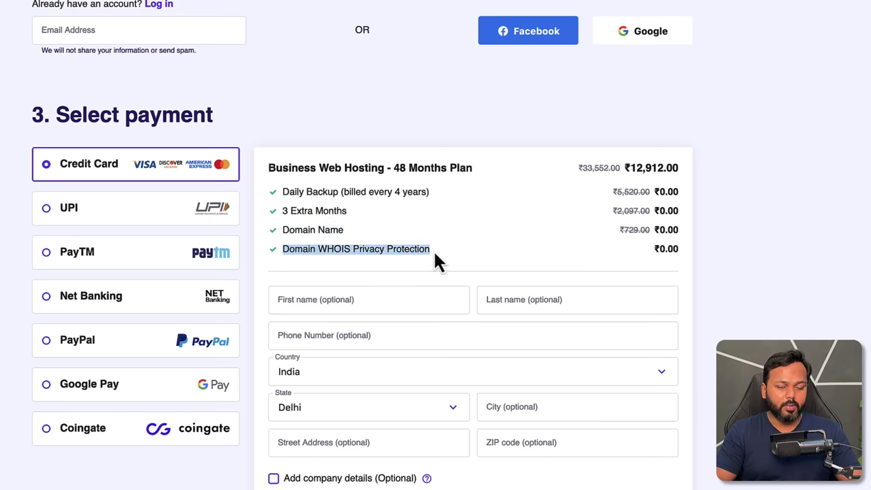
left_click(435, 255)
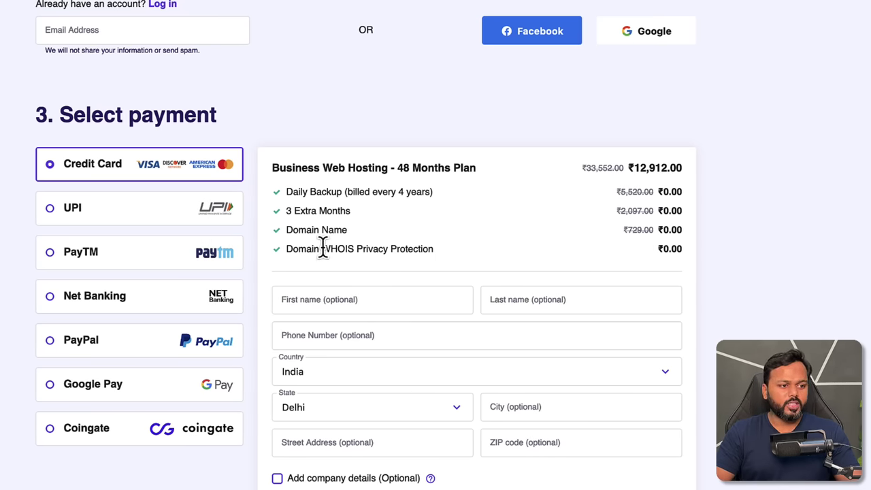
left_click_drag(323, 249, 430, 249)
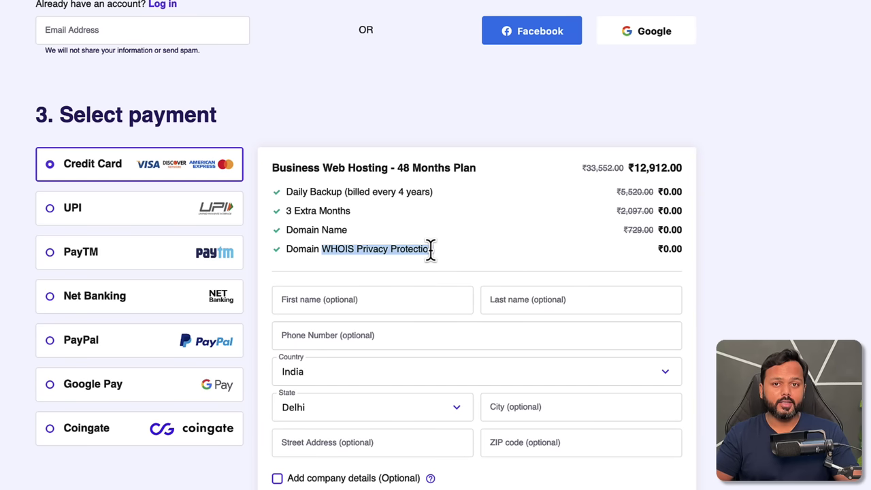
left_click(530, 234)
Step: Scroll to the ₹15,236.16 total, highlight it, and reveal the coupon code field
scroll(497, 270, "down", 1)
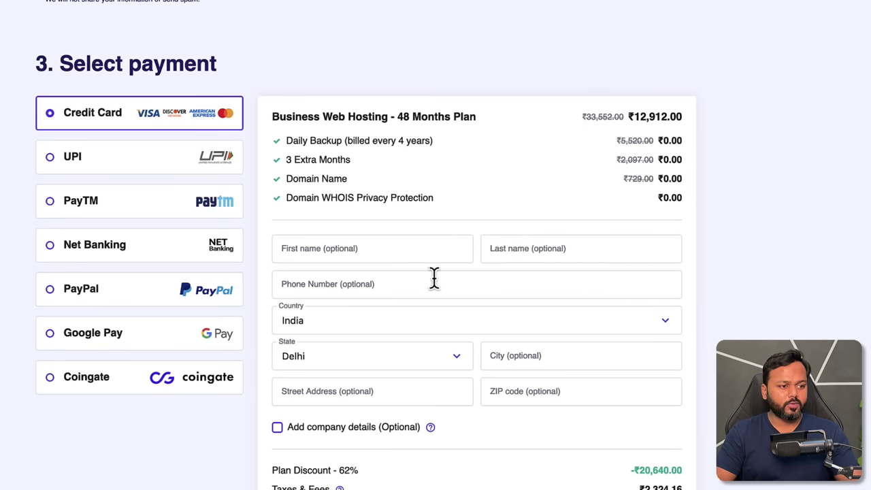
scroll(461, 278, "down", 3)
scroll(456, 293, "down", 1)
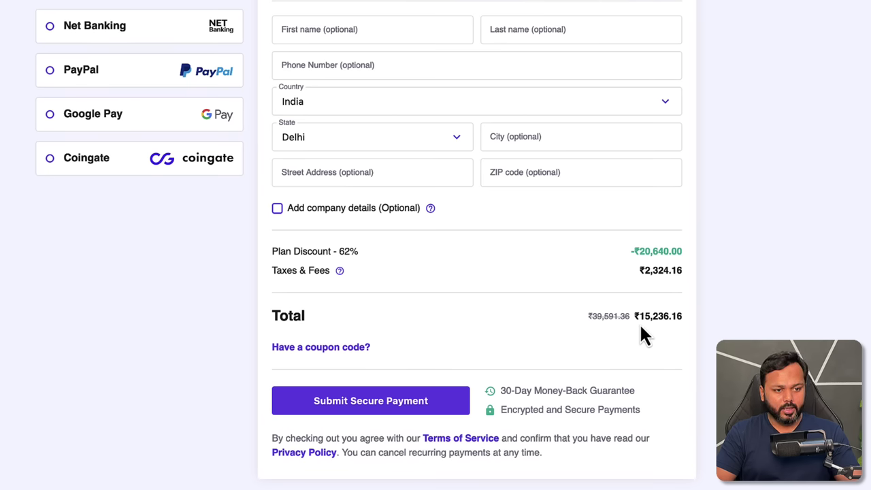
left_click_drag(639, 316, 671, 315)
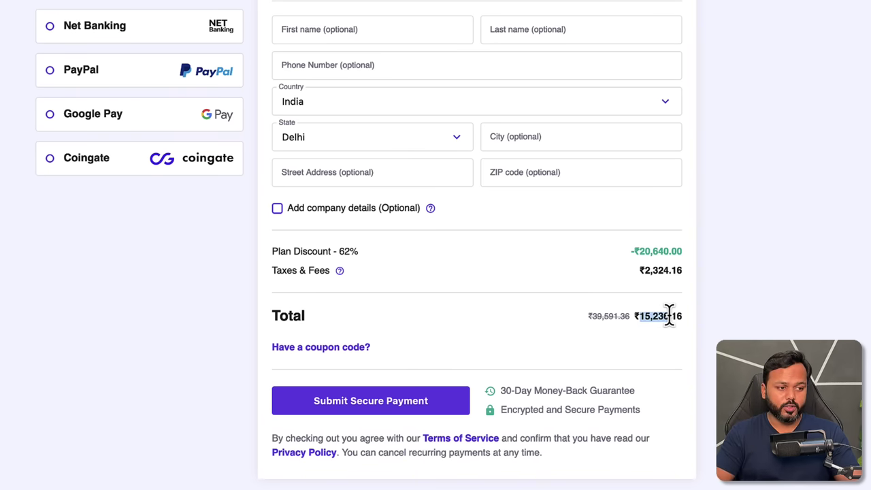
left_click(355, 348)
Step: Enter and apply a coupon code, raising the discount to 65% and dropping the total to ₹13,712.54
left_click(375, 374)
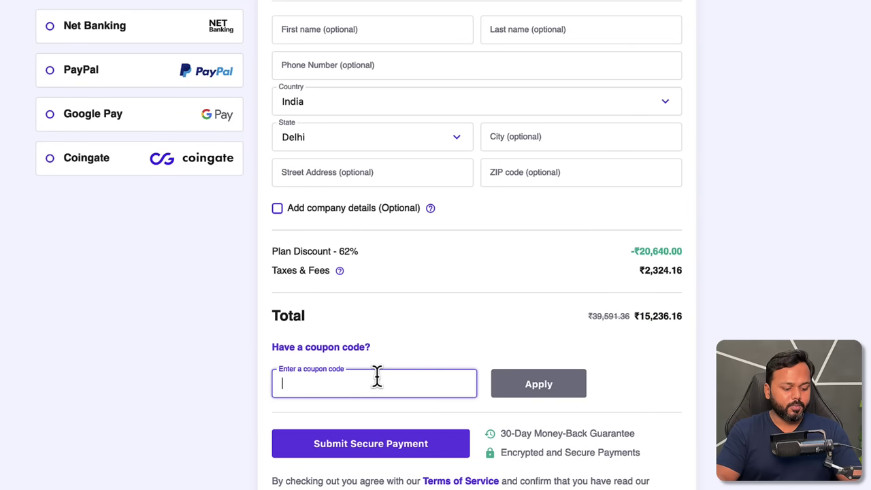
type("SADDAM")
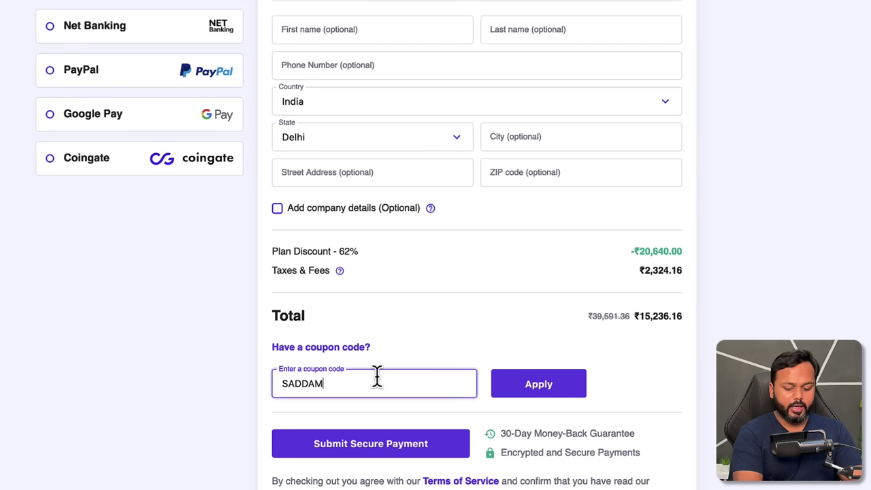
type("7")
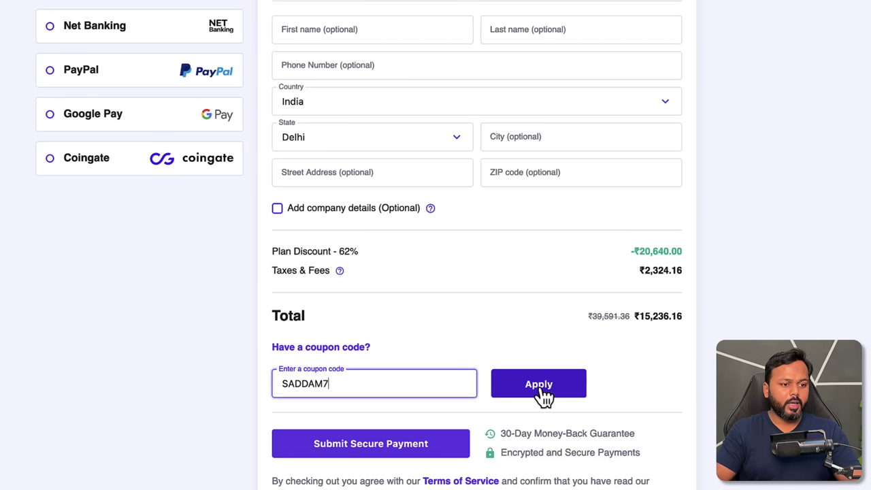
left_click(539, 394)
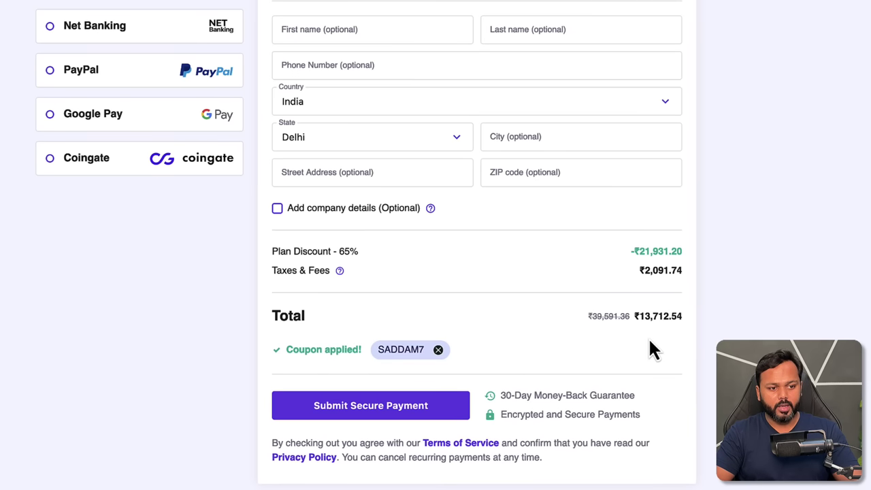
left_click_drag(641, 317, 681, 315)
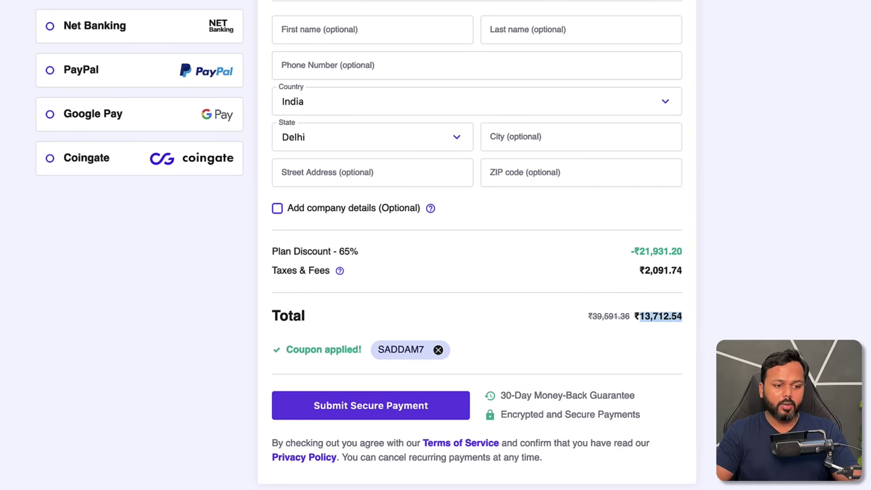
Step: Divide 13712 by 4 for 3428, then by 100 for 34.28, and close Calculator
left_click_drag(691, 247, 76, 110)
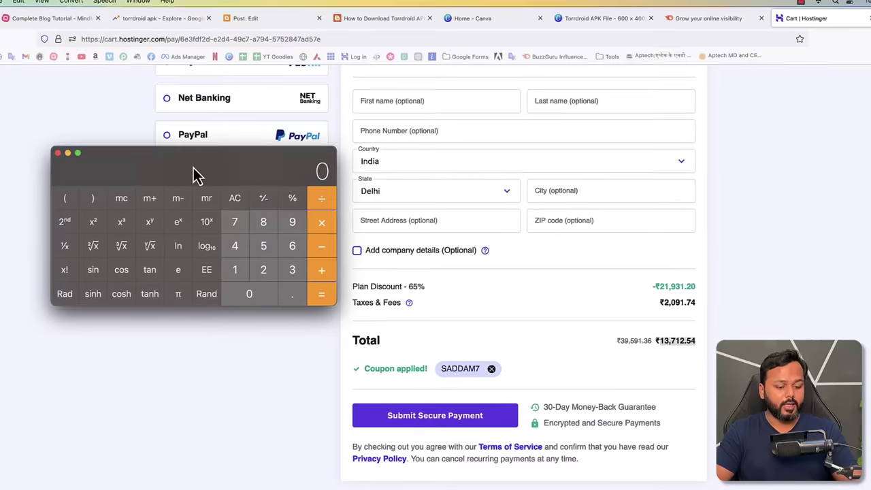
type("13712/4")
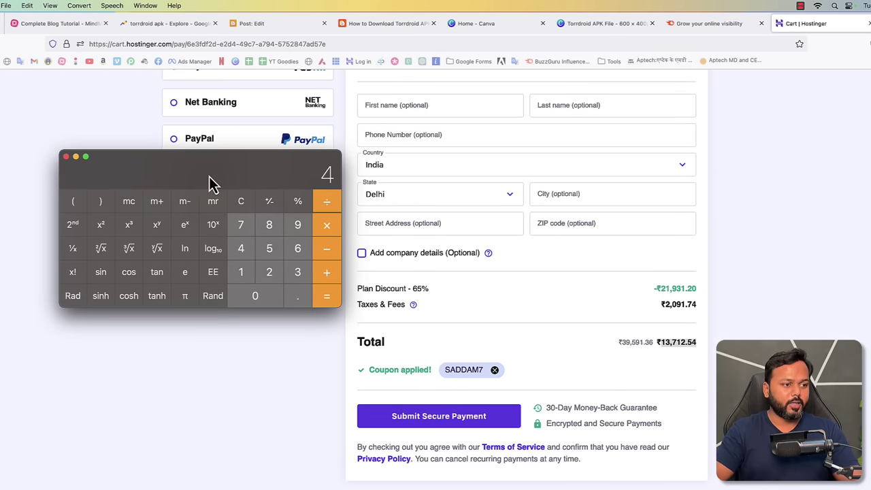
left_click(334, 300)
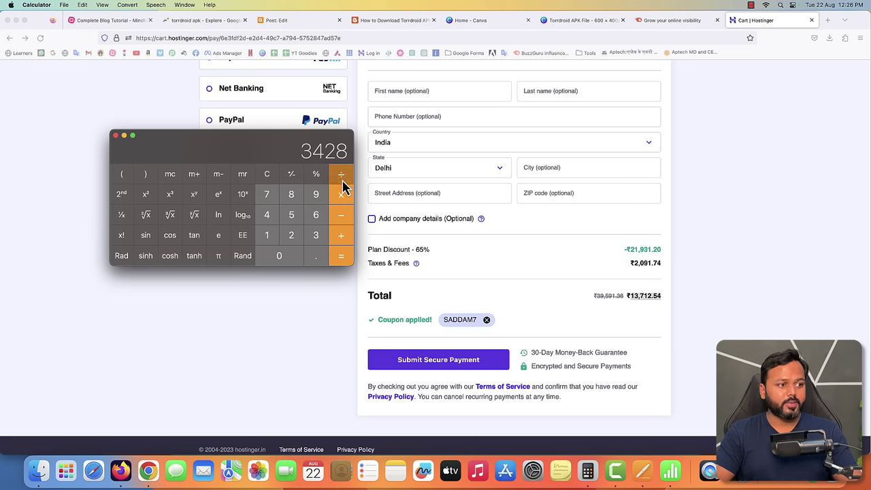
left_click(271, 239)
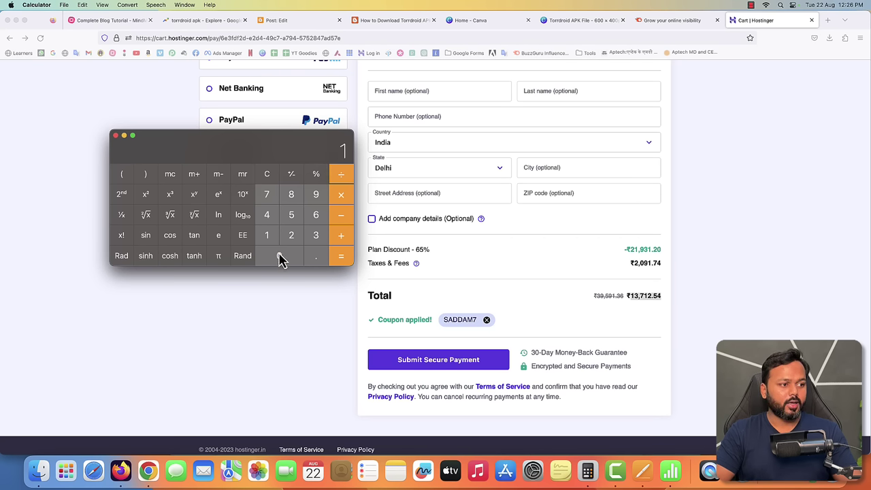
left_click(281, 258)
left_click(280, 257)
left_click(342, 259)
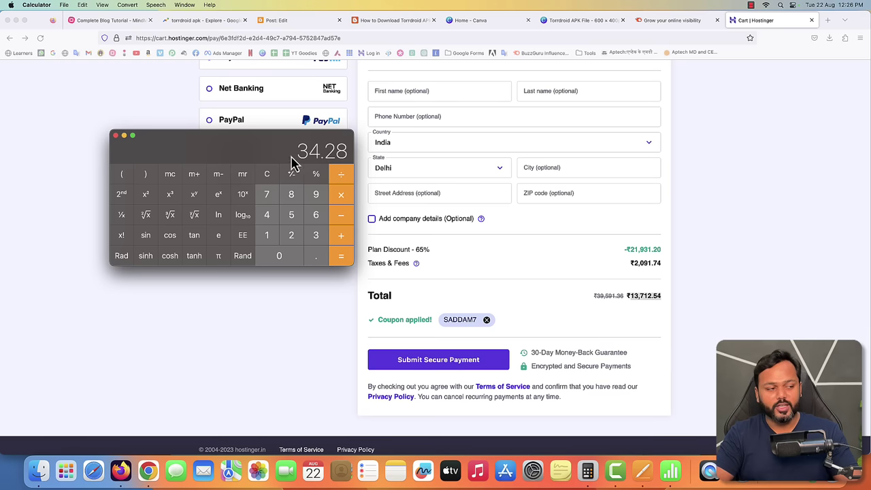
left_click(115, 136)
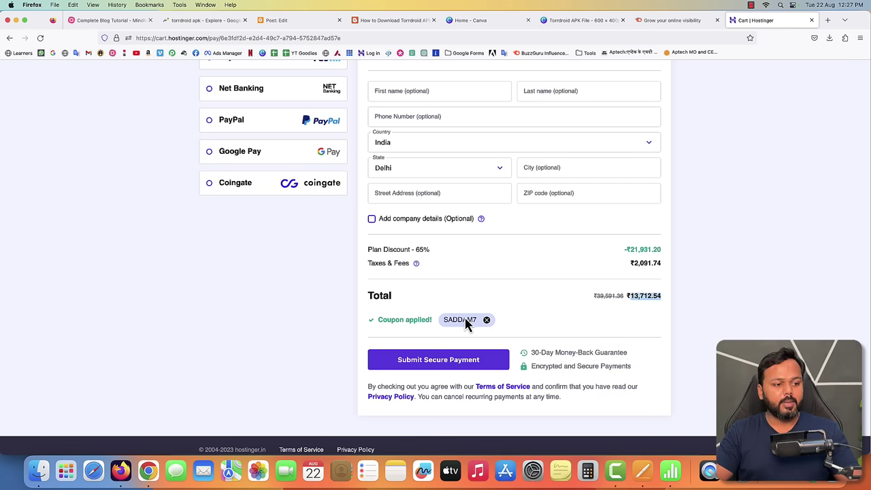
Step: Scroll to the top and close the Canva, Torrdroid APK File and visibility tabs
scroll(558, 290, "up", 10)
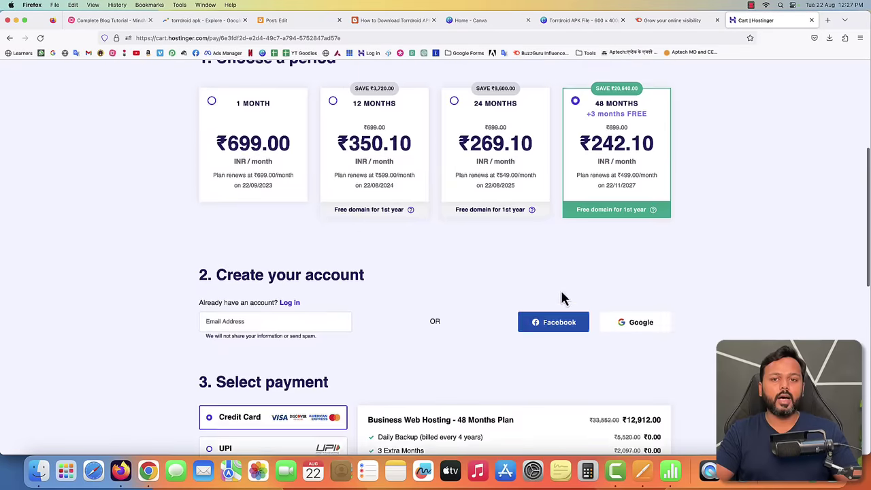
scroll(712, 263, "up", 5)
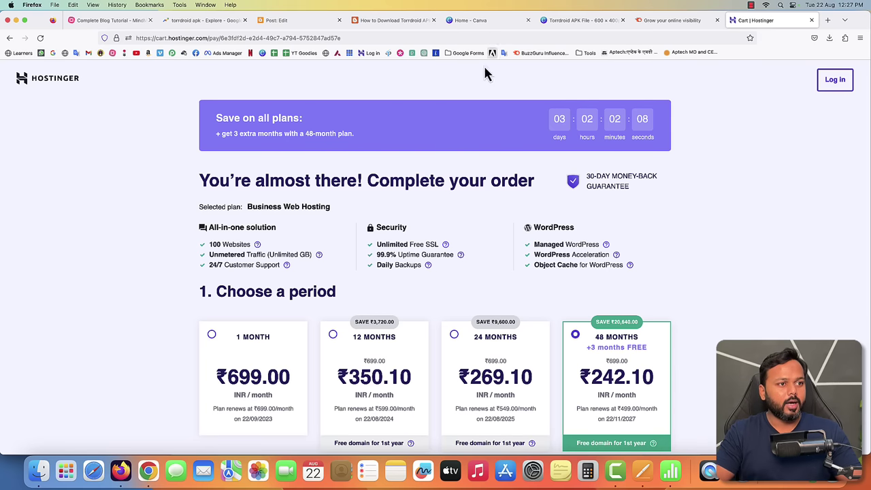
left_click(529, 20)
left_click(529, 20)
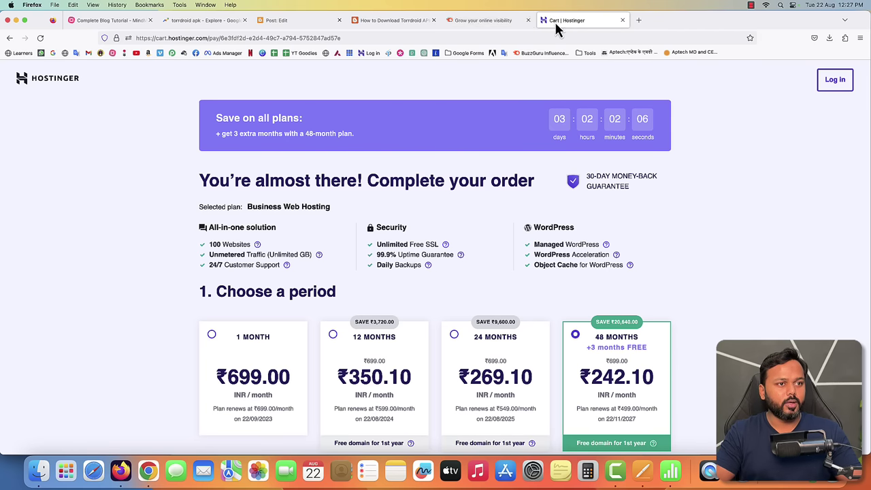
left_click(530, 21)
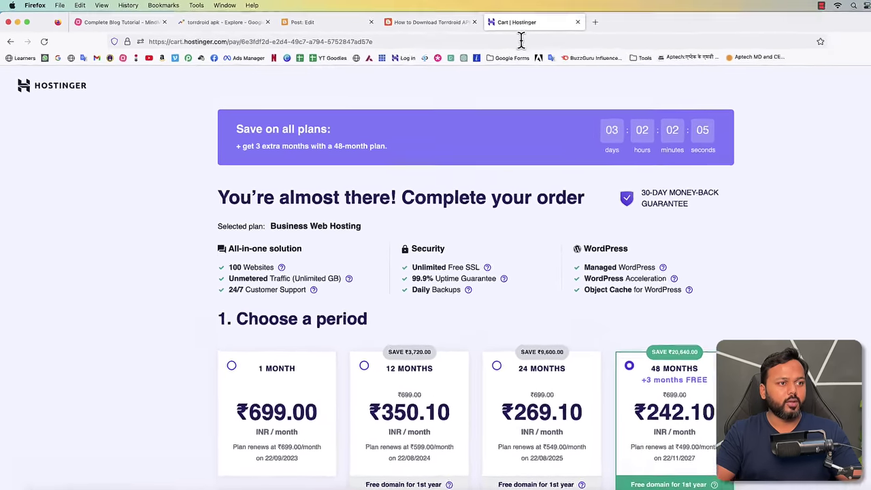
Step: Load the Hostinger homepage from the address bar using the autofilled 'hosti'
left_click(522, 41)
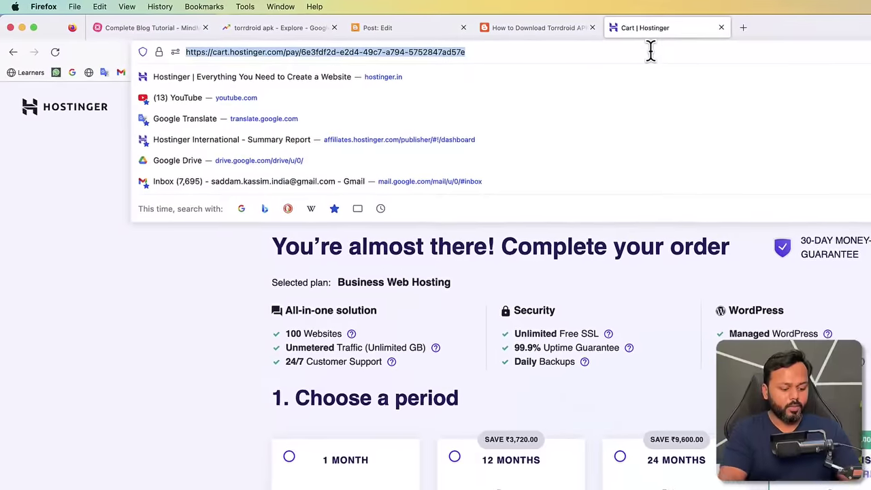
type("hosti")
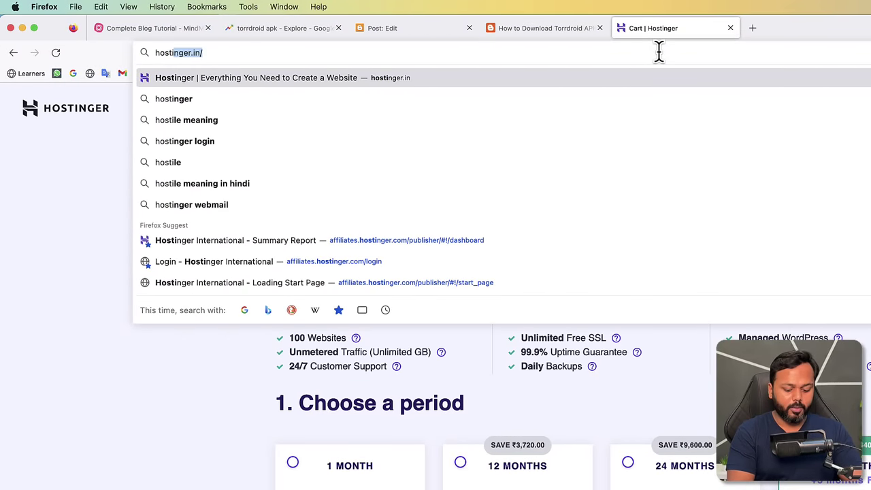
key("Return")
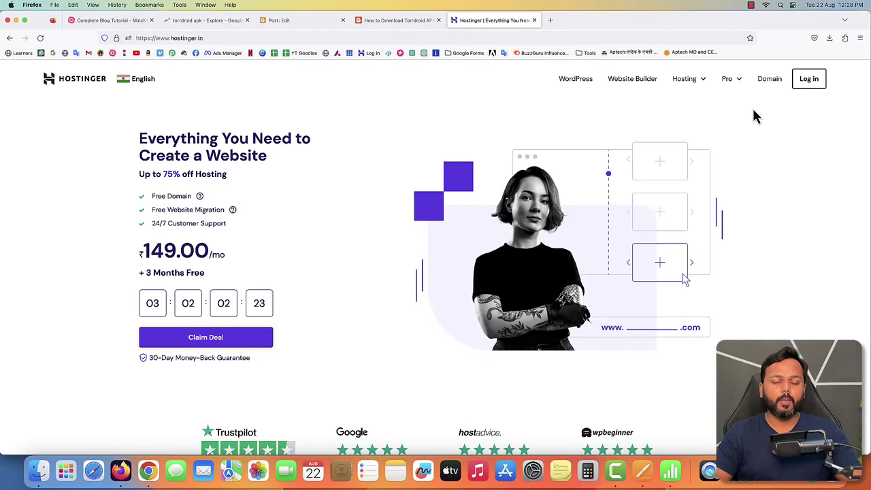
left_click(812, 83)
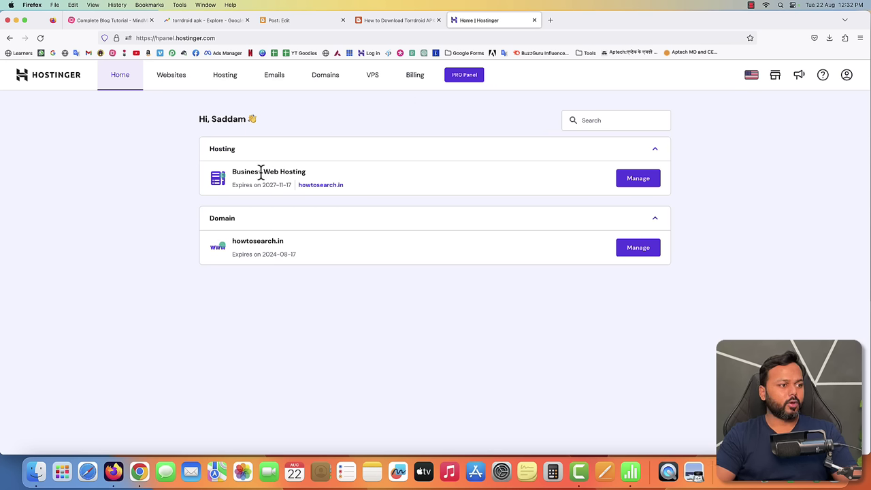
left_click_drag(234, 172, 305, 172)
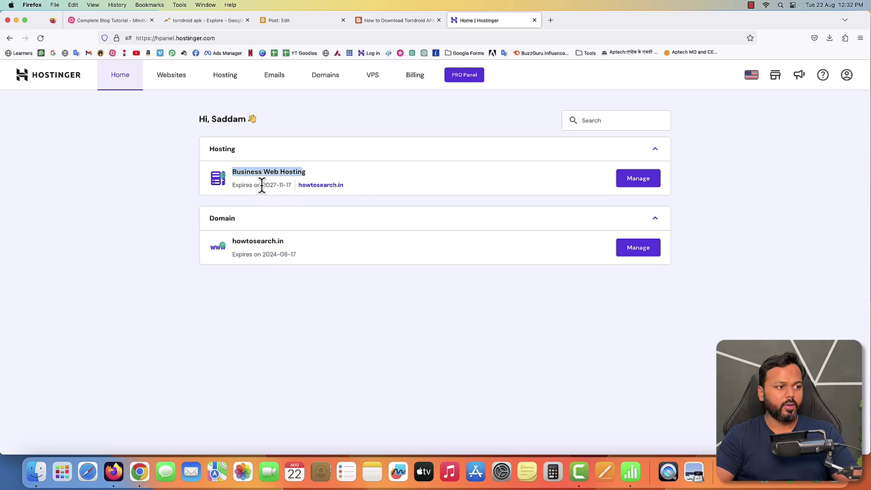
left_click(264, 185)
left_click_drag(264, 185, 290, 186)
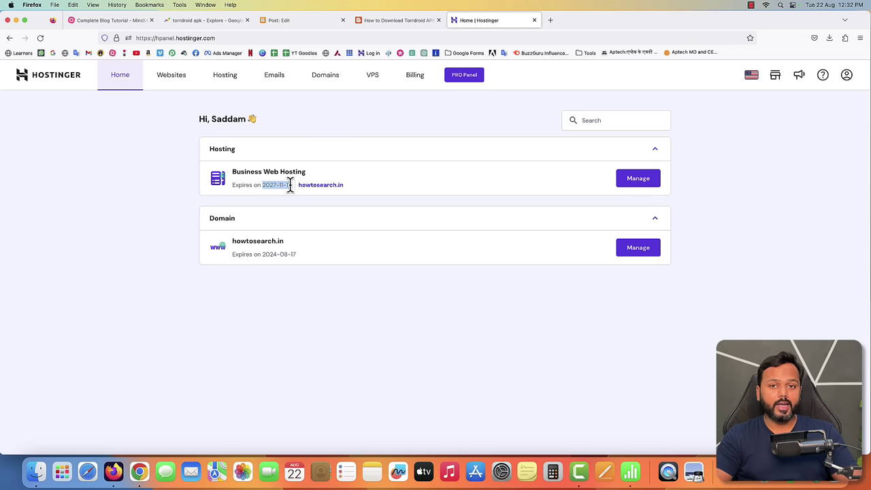
left_click_drag(290, 185, 292, 185)
left_click_drag(232, 241, 282, 241)
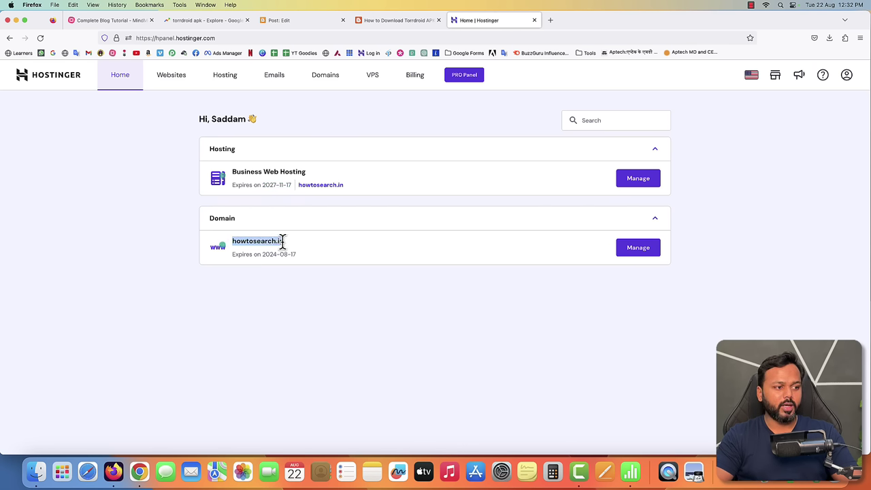
left_click(152, 150)
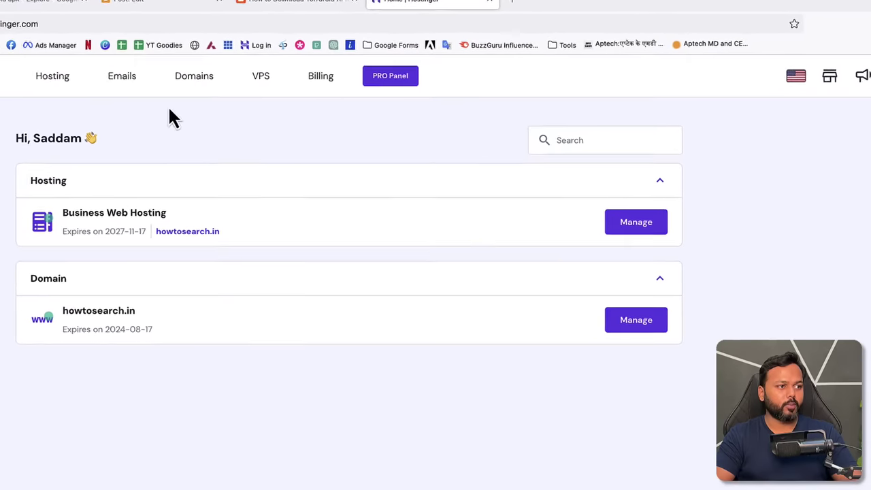
left_click(192, 83)
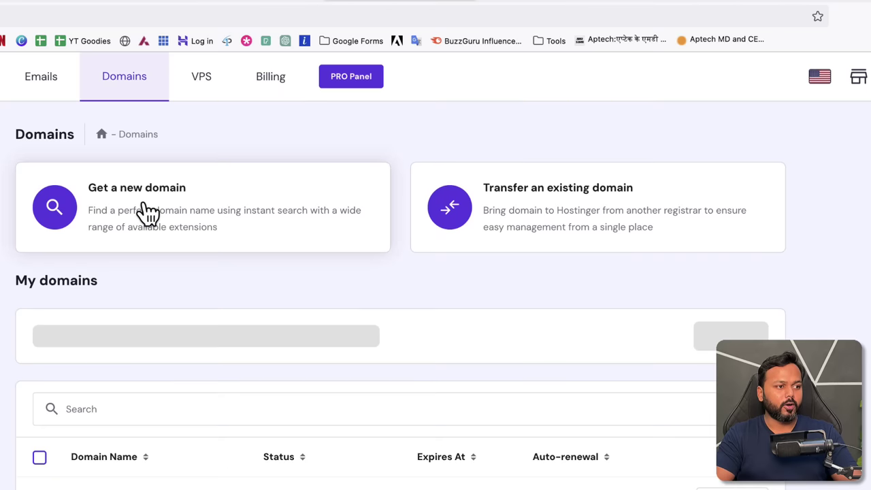
Step: Open Hostinger's Domains 'Get a new domain' search field, then open a new browser tab
left_click(113, 201)
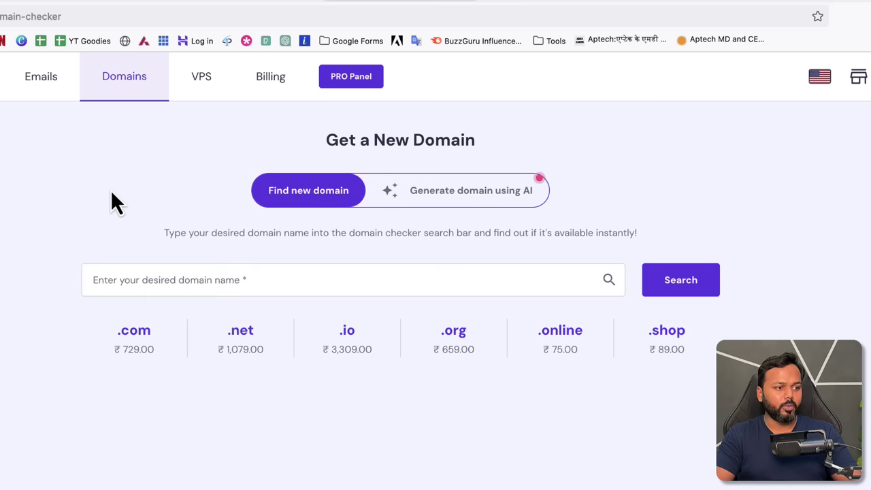
left_click(163, 276)
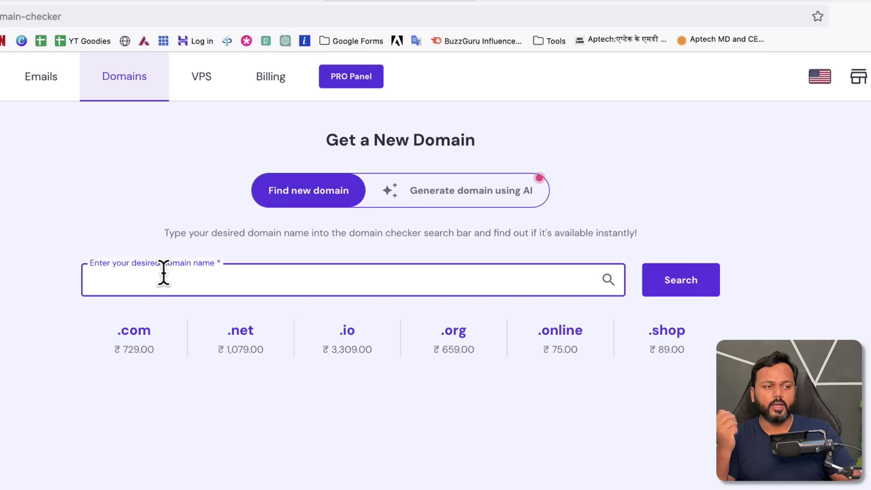
left_click(758, 29)
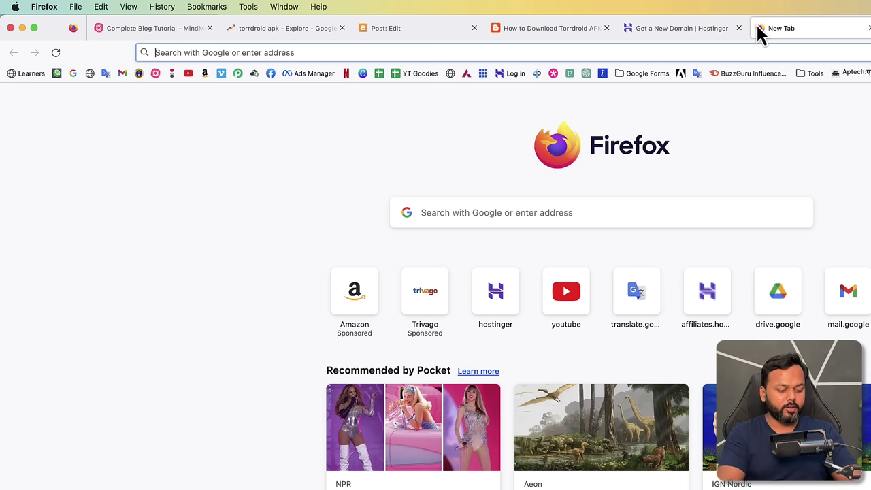
Step: Go to expireddomains.net and sign in with the saved account
type("expir")
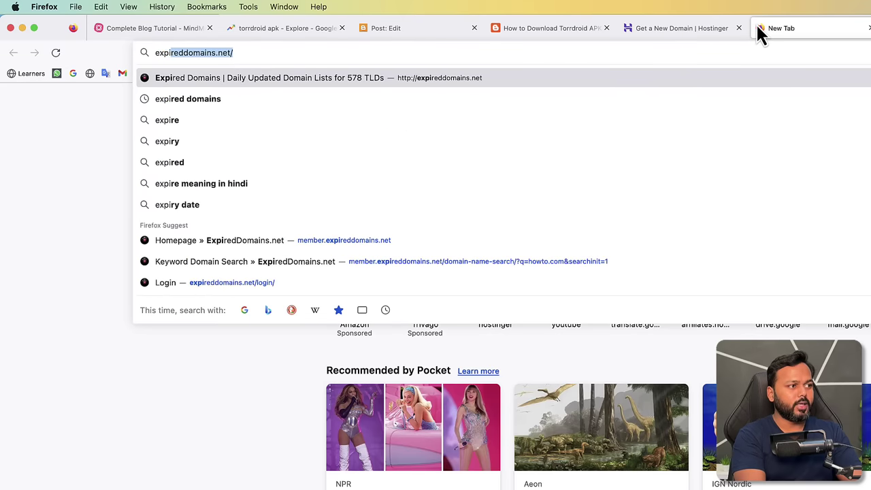
type("e")
key("Right")
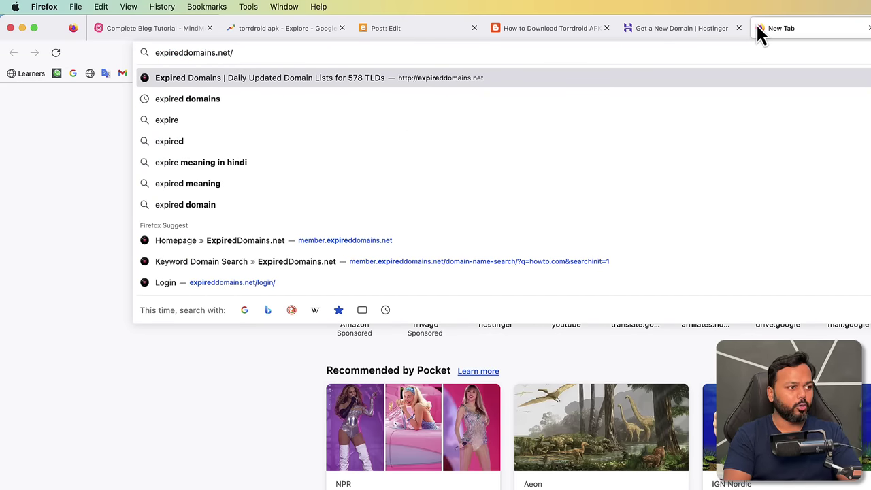
key("Return")
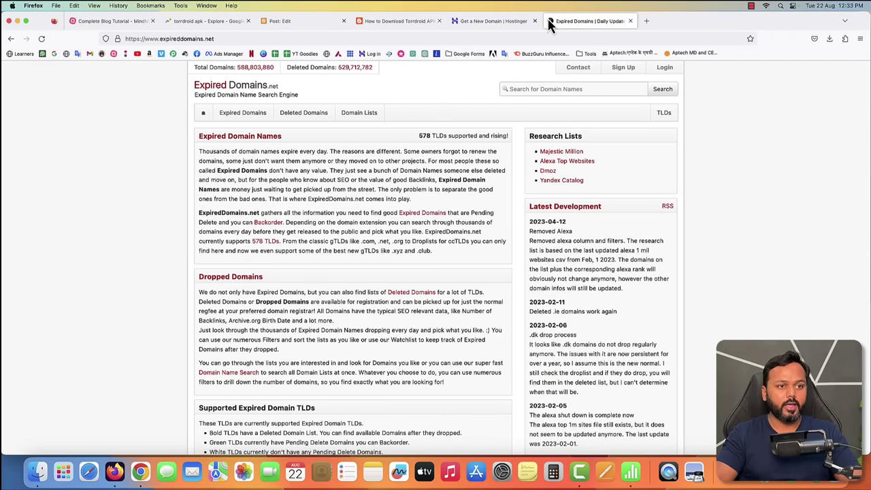
left_click(665, 71)
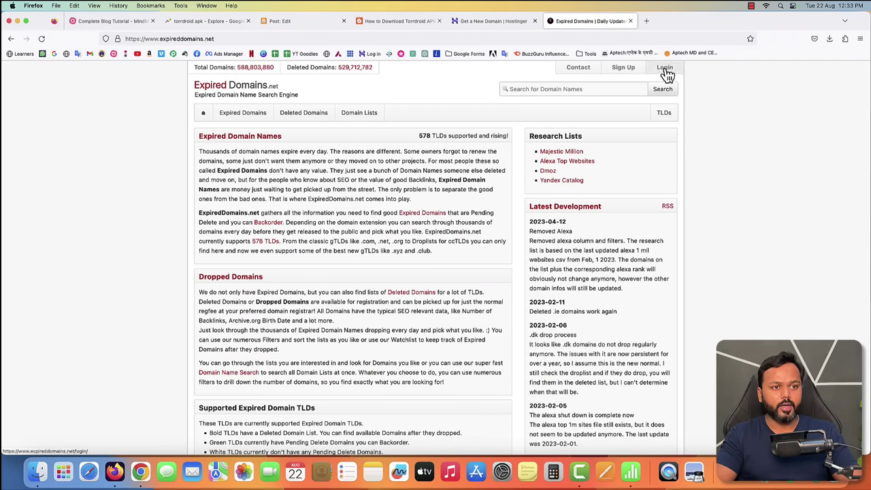
left_click(219, 214)
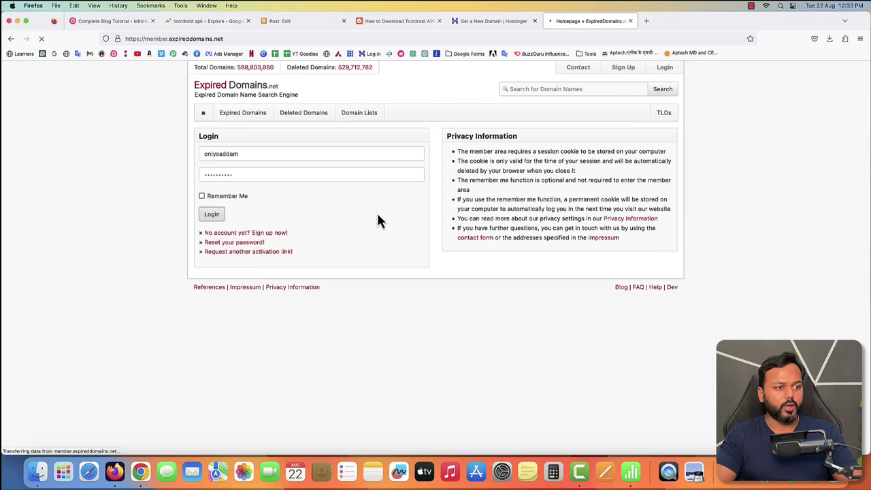
Step: Search domains for 'apk.com' and note the roughly 50,720 results
left_click(722, 71)
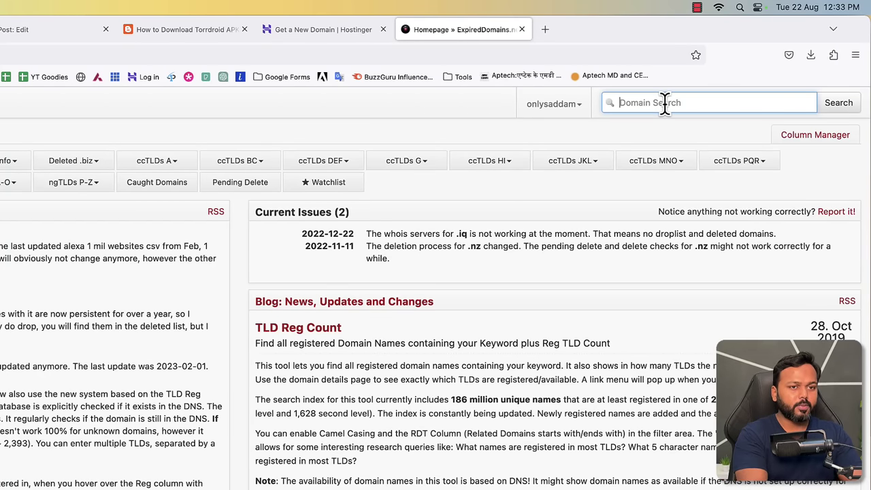
type("apk.com")
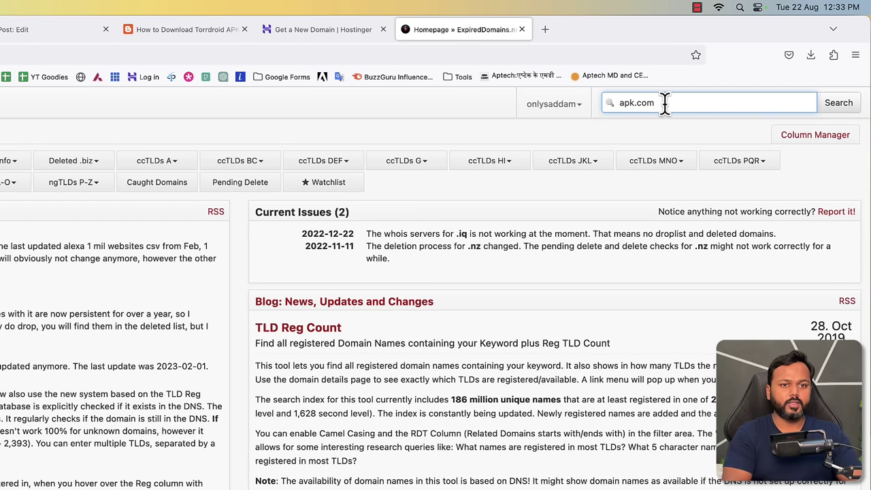
left_click(842, 109)
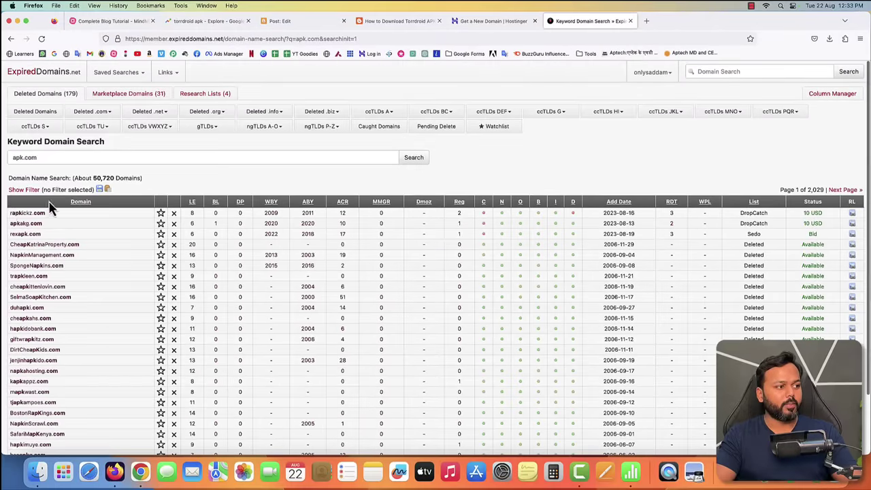
left_click_drag(92, 178, 115, 177)
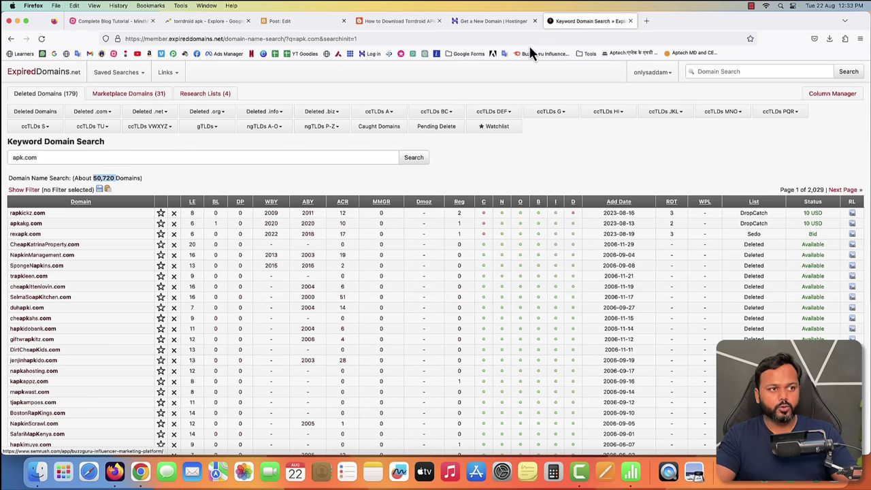
left_click(493, 21)
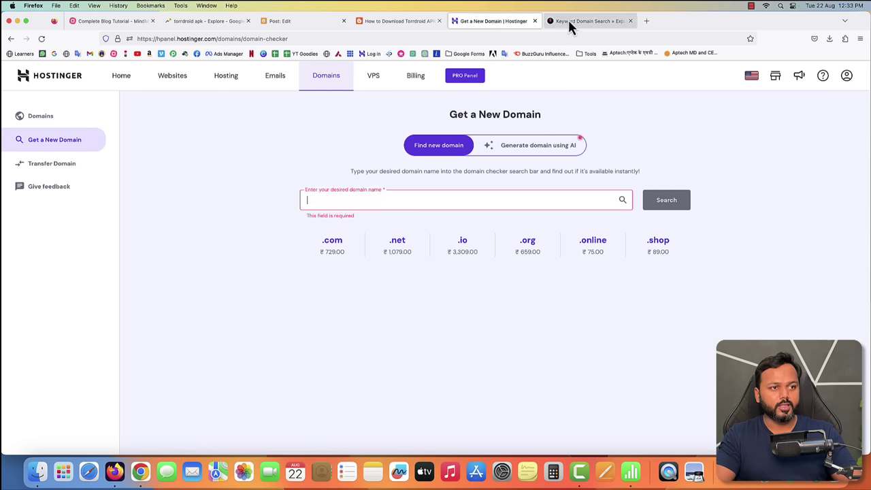
left_click(571, 24)
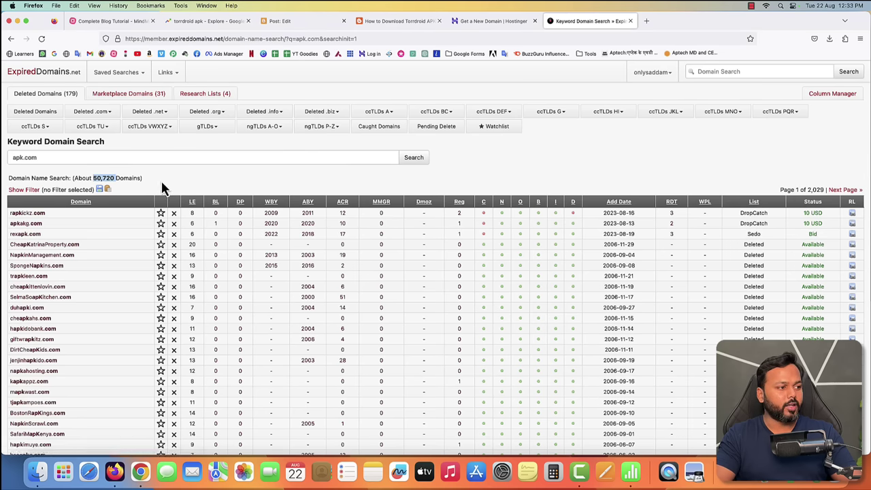
Step: Filter the apk.com results to only available domains, leaving about 44,347
left_click(59, 189)
left_click(24, 190)
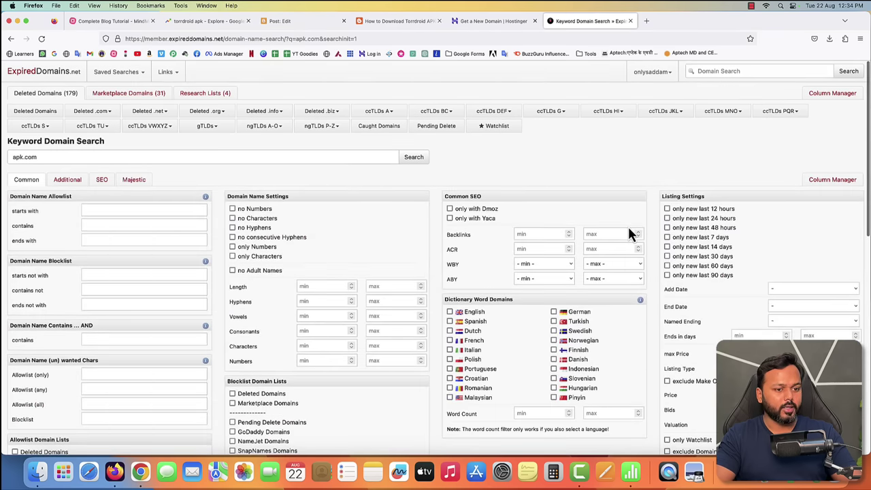
scroll(629, 231, "down", 5)
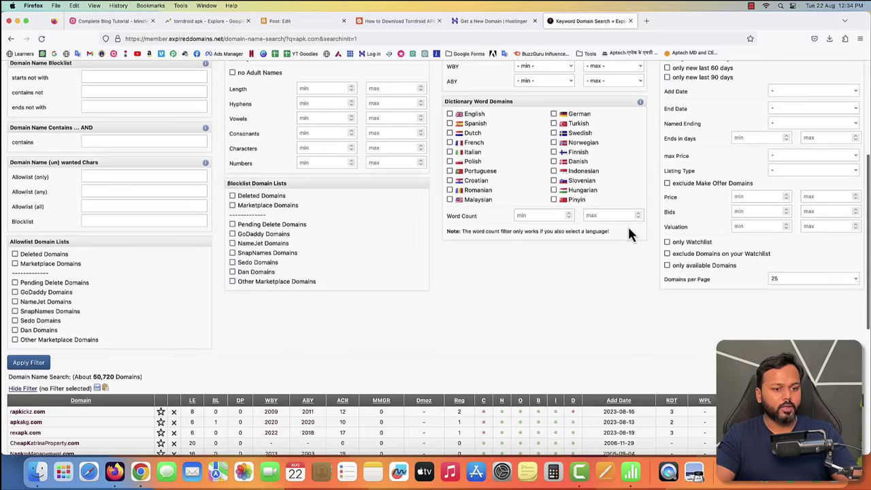
left_click(667, 266)
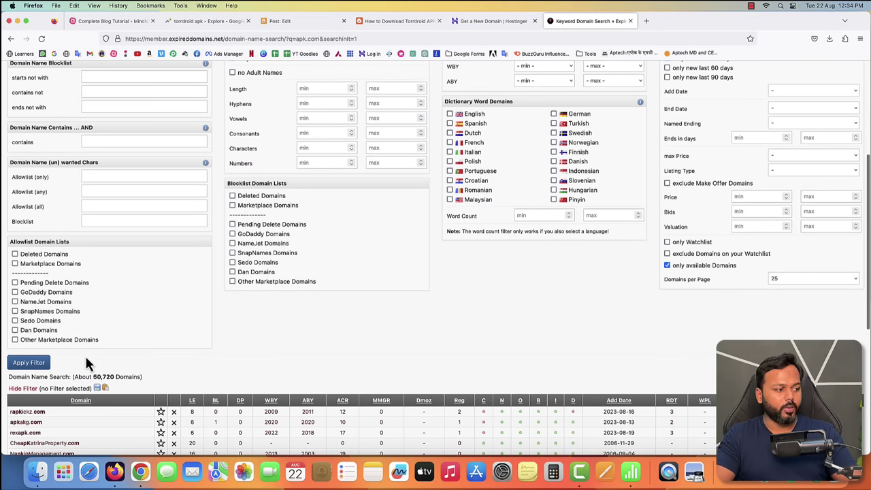
left_click(28, 363)
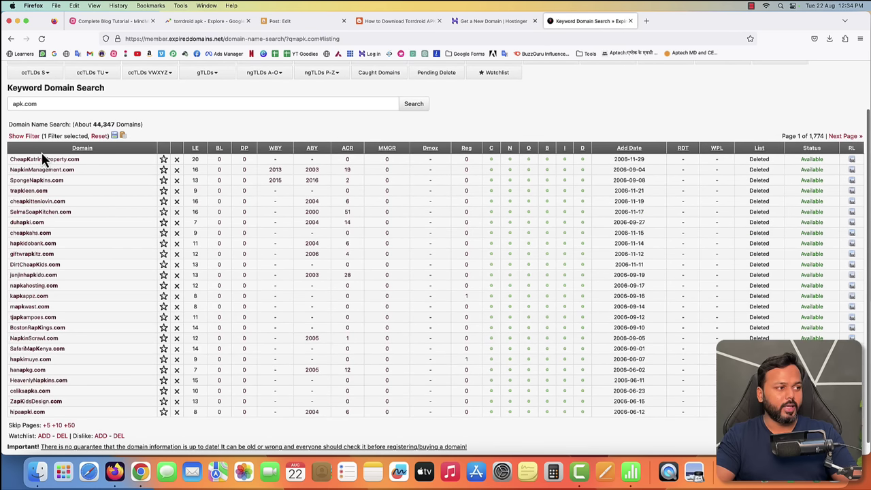
double_click(103, 123)
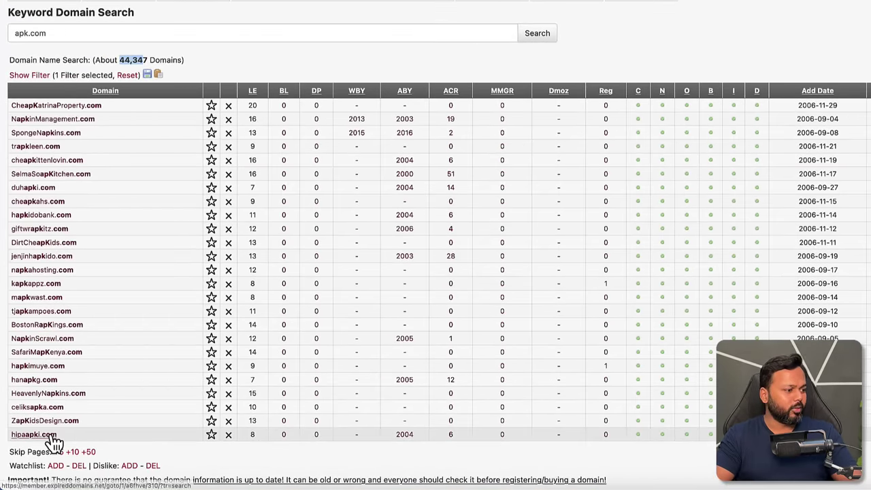
scroll(101, 432, "down", 1)
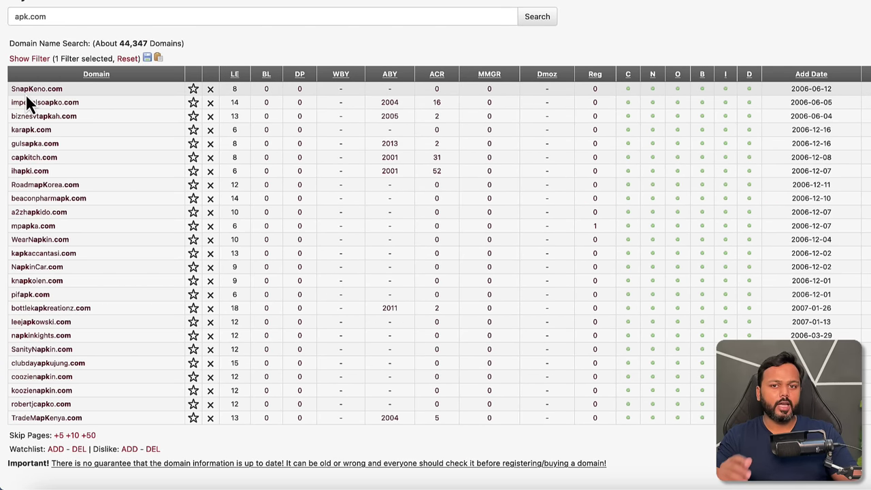
scroll(15, 69, "up", 3)
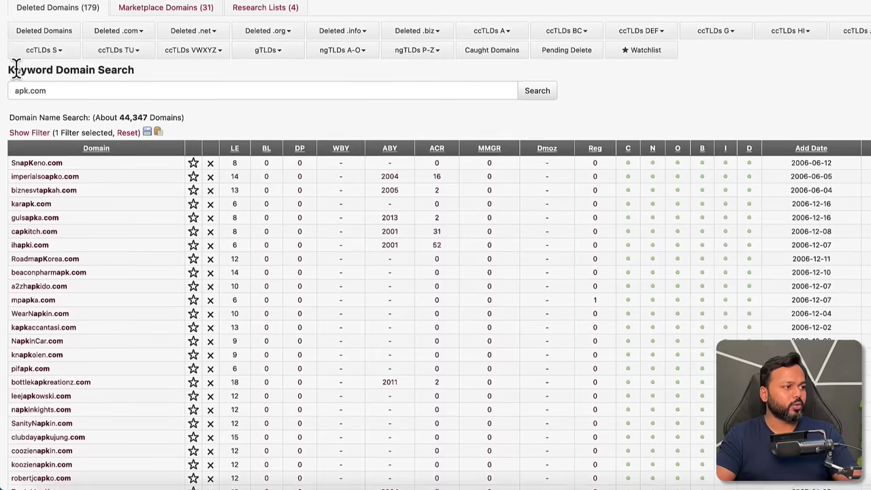
scroll(15, 68, "up", 1)
Step: Search for apkdownload.com (about 429 results) and select apkdownload365.com in the list
left_click(25, 103)
type("downlo")
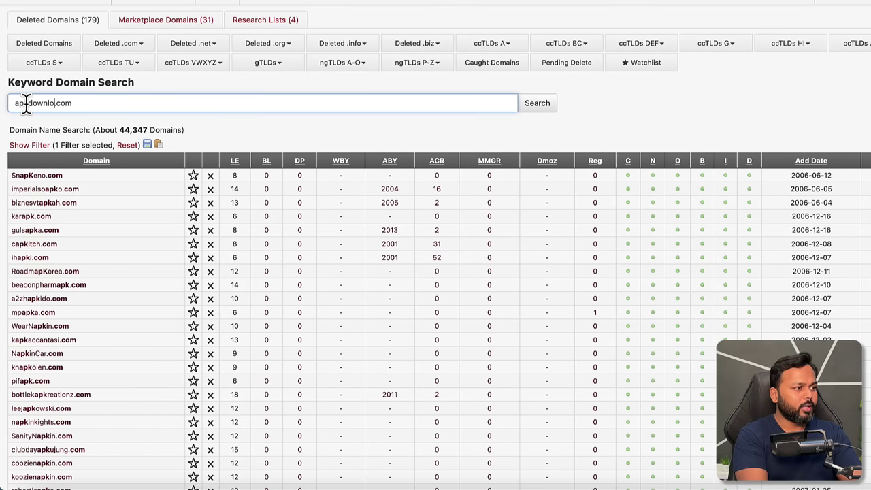
type("ad")
left_click(541, 107)
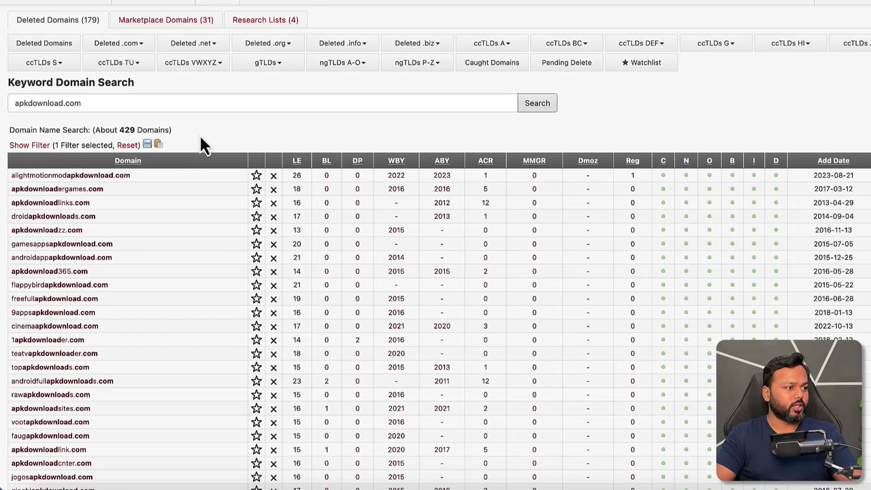
left_click_drag(120, 130, 137, 130)
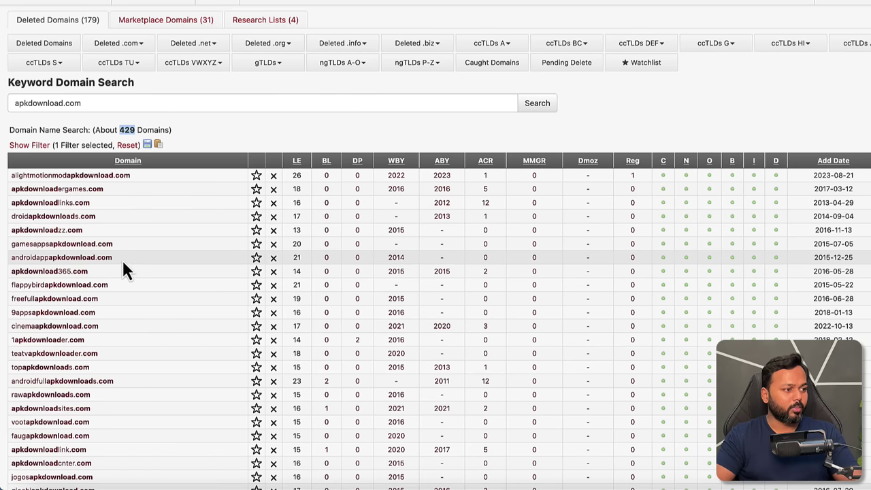
left_click_drag(115, 258, 18, 257)
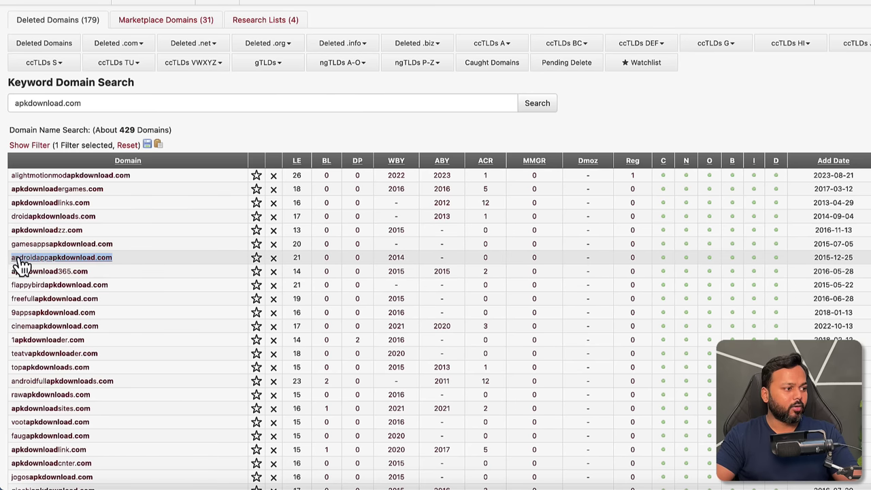
left_click_drag(70, 260, 91, 273)
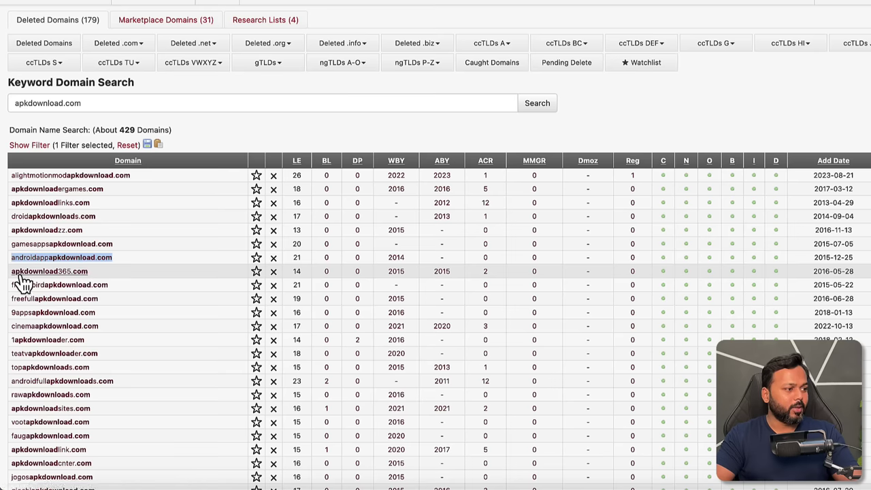
left_click_drag(89, 272, 12, 282)
key("super+c")
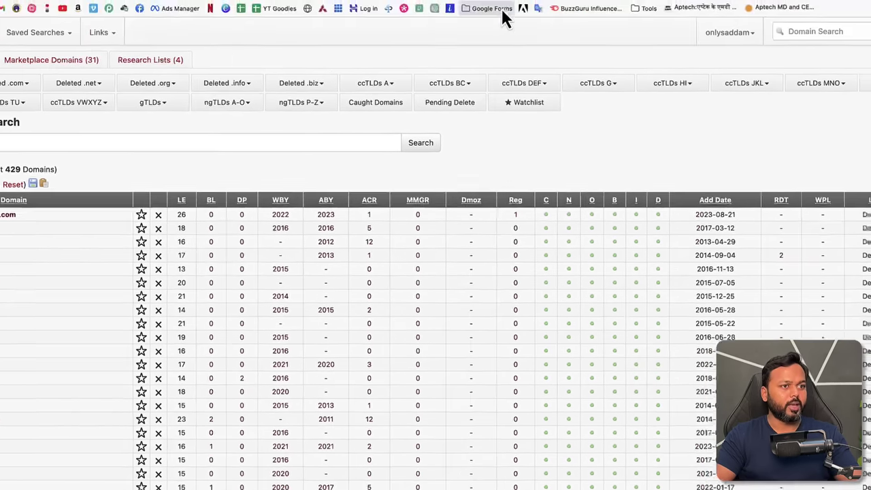
Step: Paste apkdownload365.com into Hostinger's domain checker and confirm it's available at ₹729.00/yr
left_click(395, 8)
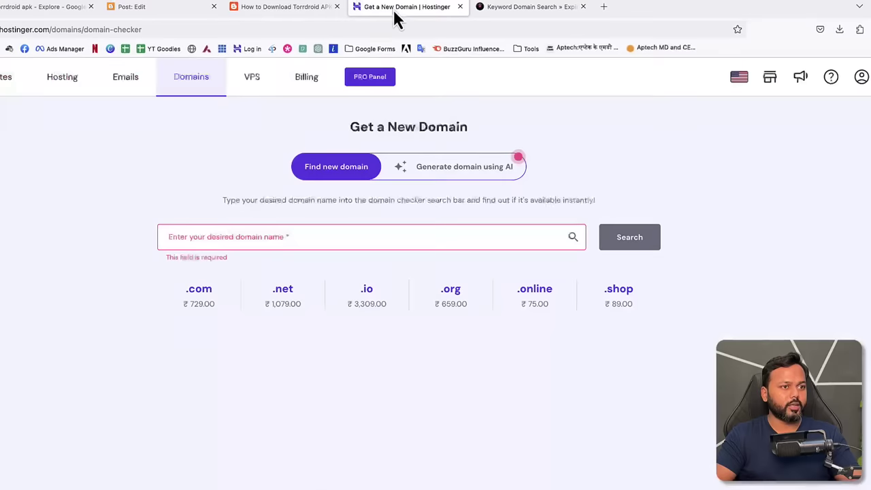
key("super+v")
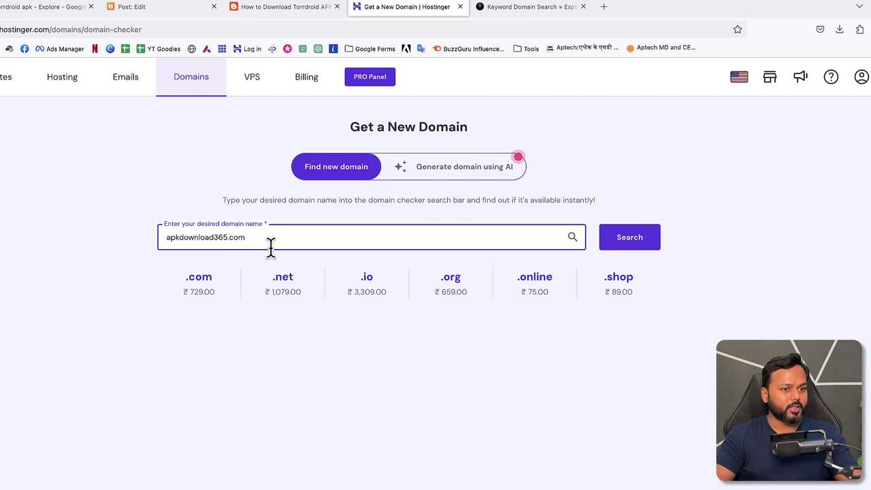
left_click(630, 242)
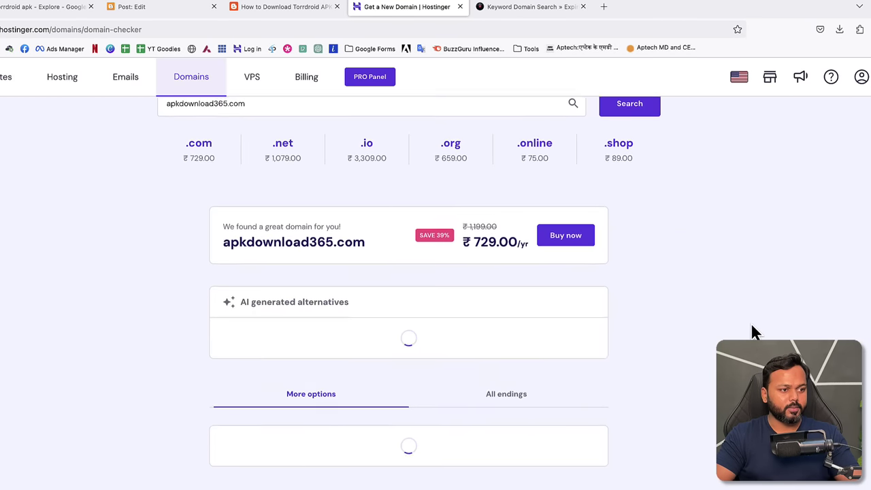
left_click_drag(224, 142, 351, 156)
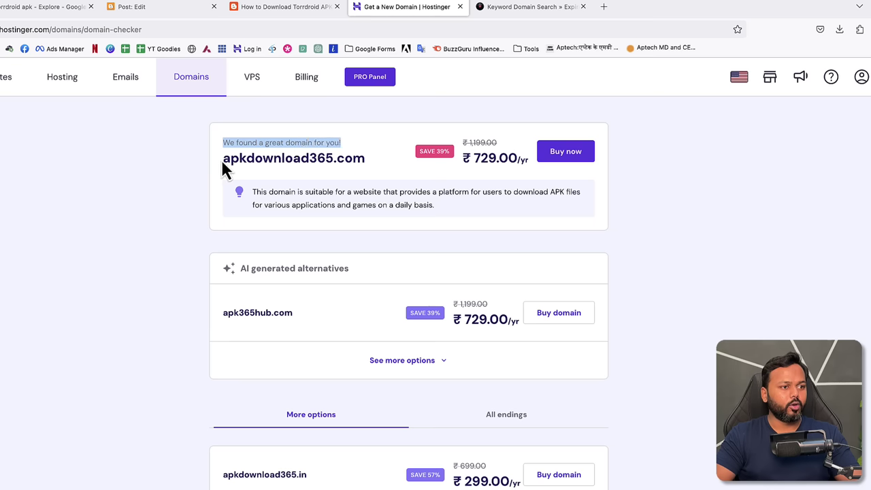
left_click_drag(221, 163, 367, 164)
left_click(370, 170)
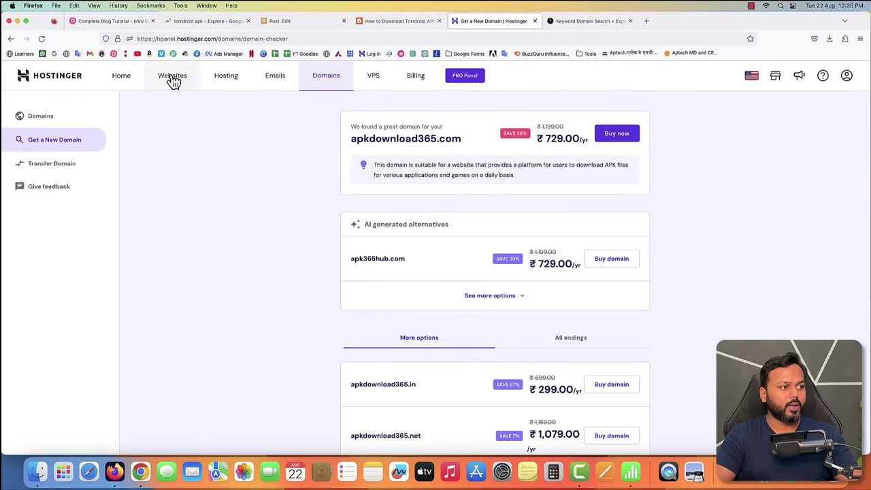
Step: From Websites, start creating a brand-new website and choose WordPress as the platform
left_click(50, 77)
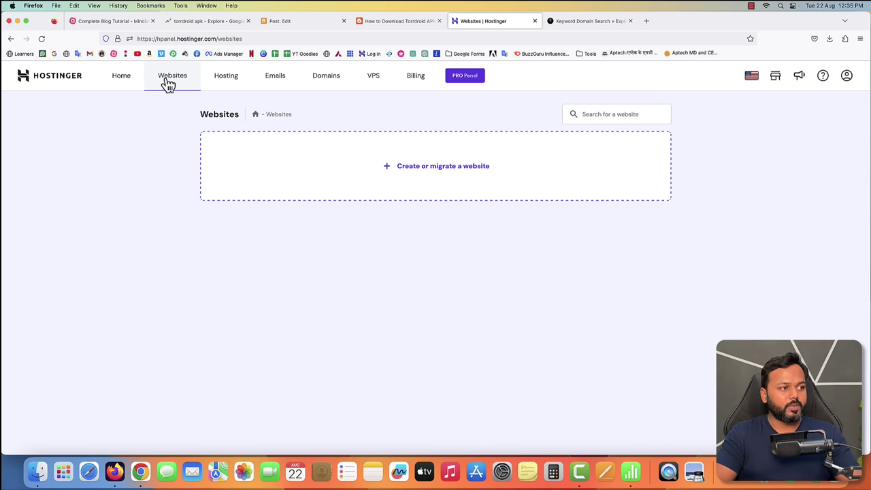
left_click(167, 84)
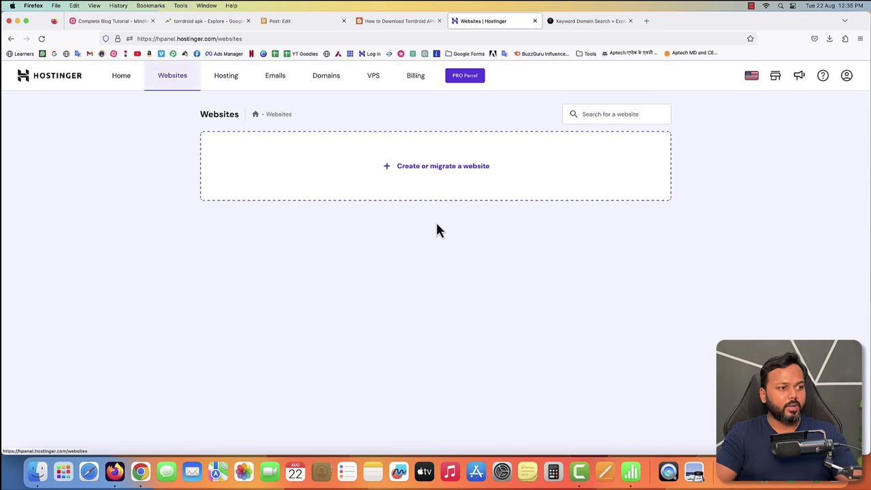
left_click(412, 170)
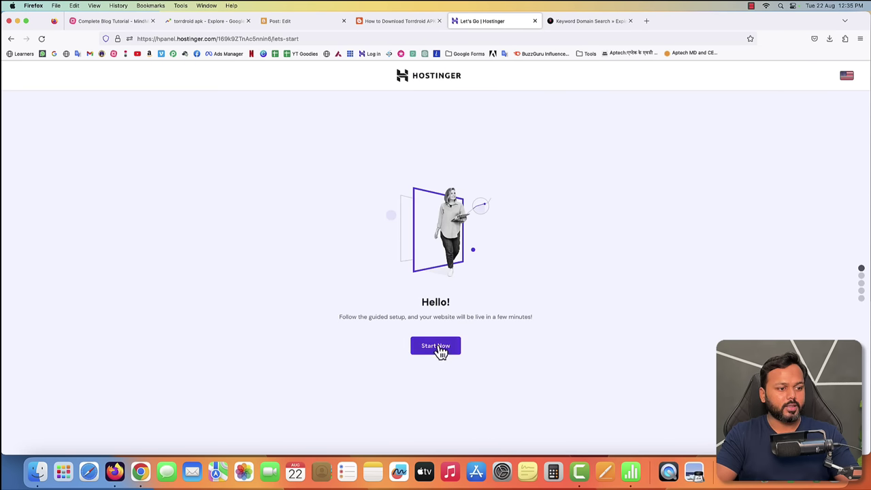
left_click(435, 346)
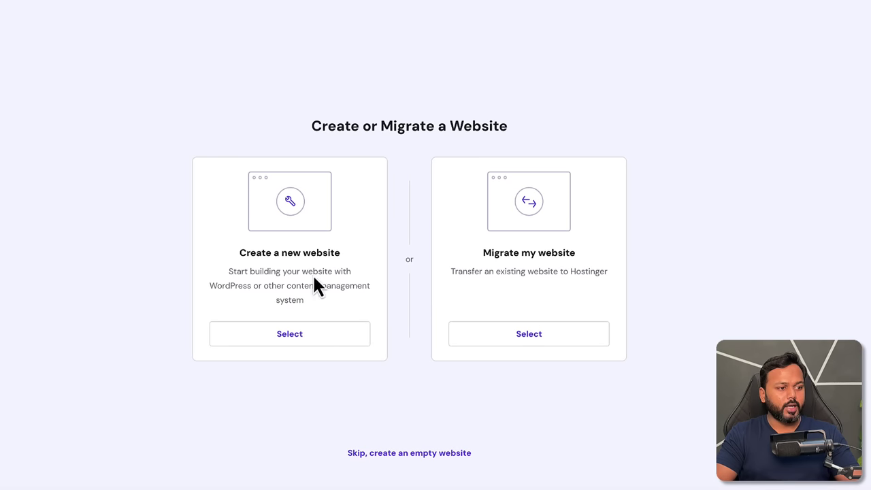
left_click(298, 337)
scroll(294, 329, "down", 1)
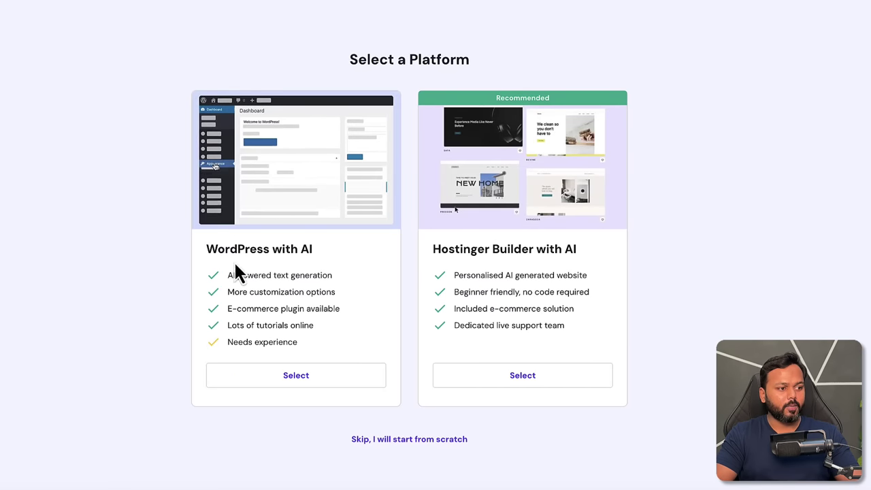
left_click_drag(208, 248, 312, 249)
left_click(298, 381)
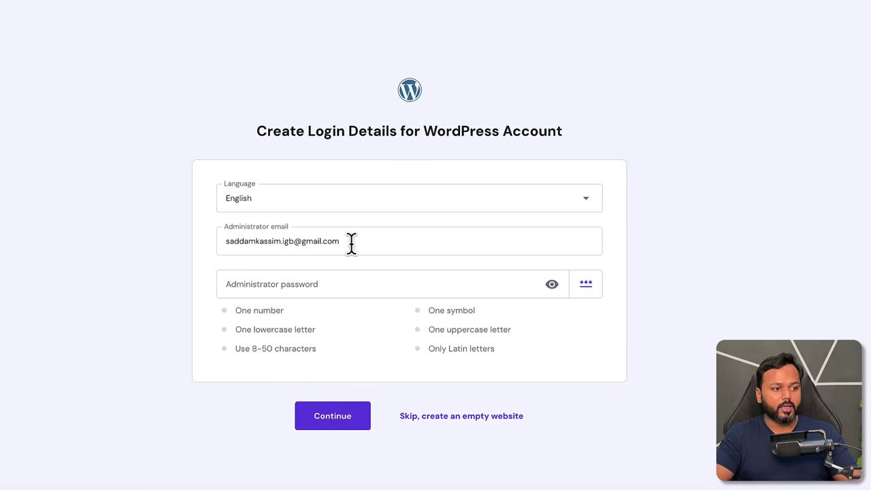
Step: Enter an administrator password that satisfies all the password rules
left_click(277, 286)
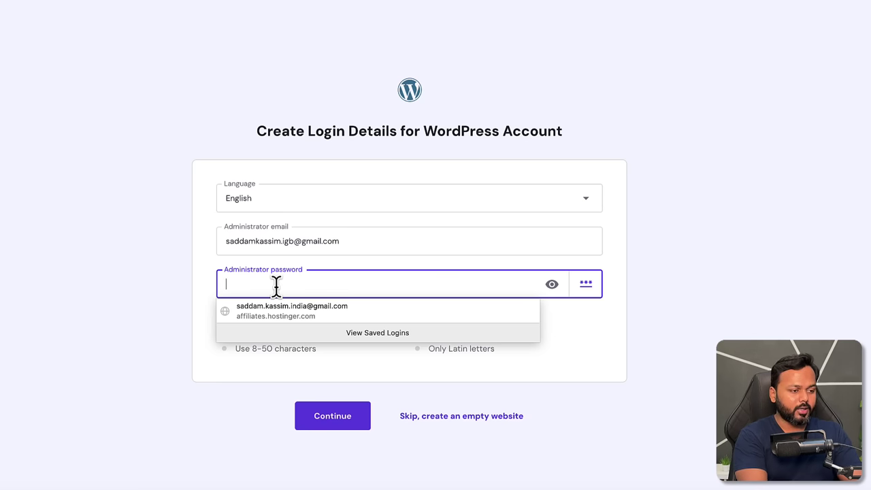
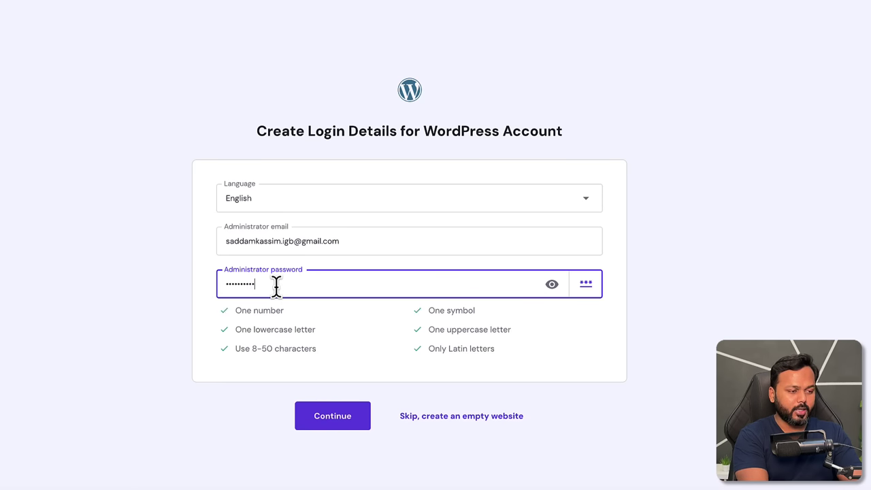
left_click(652, 235)
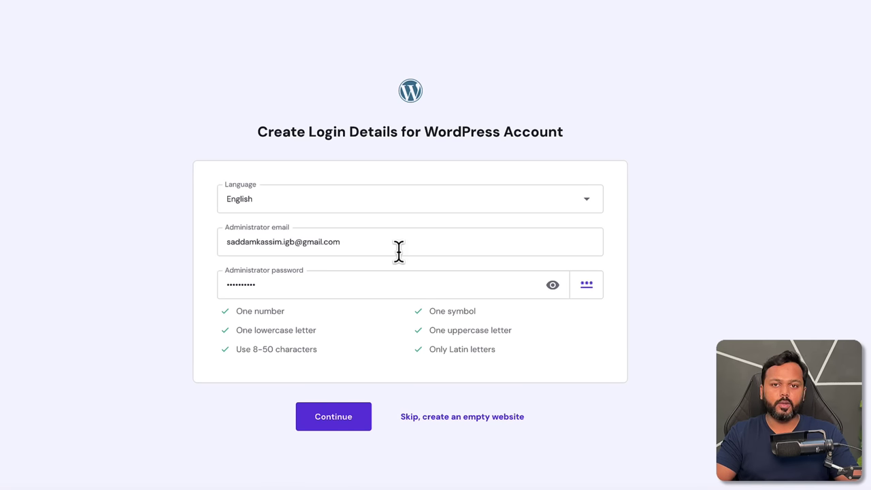
Step: Submit the WordPress login details and skip adding extra plugins
left_click(331, 425)
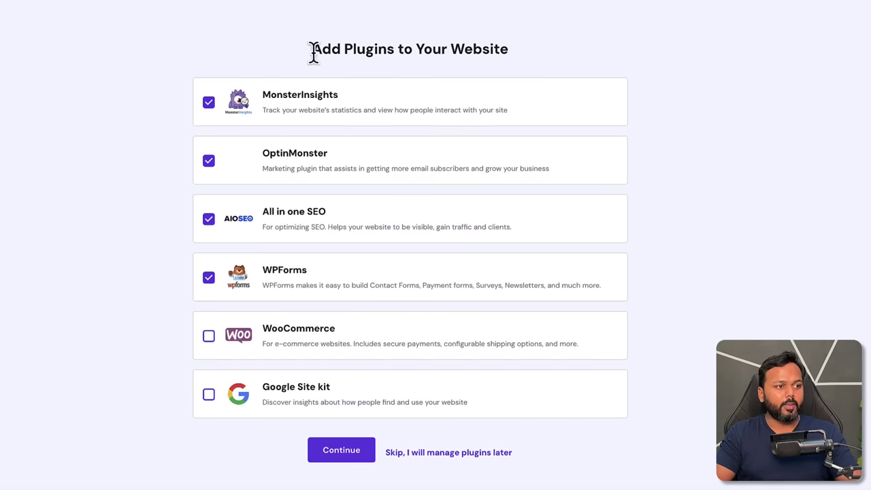
left_click_drag(315, 50, 512, 54)
left_click(518, 57)
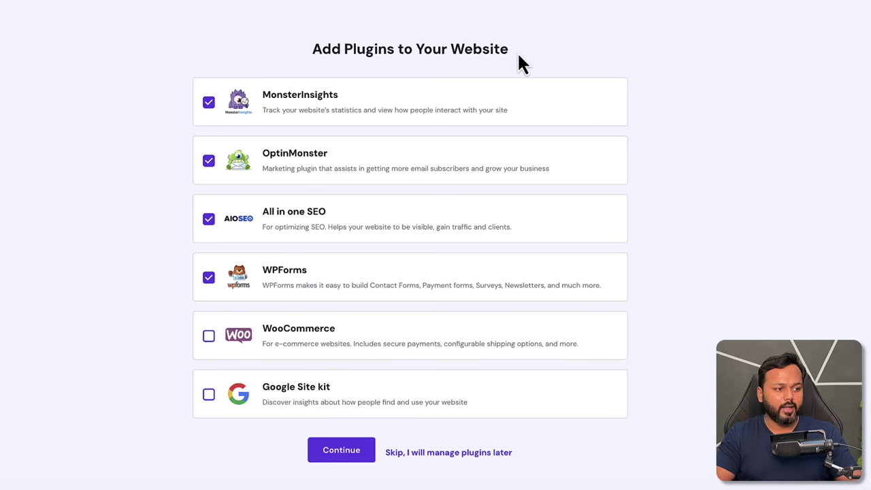
left_click(394, 453)
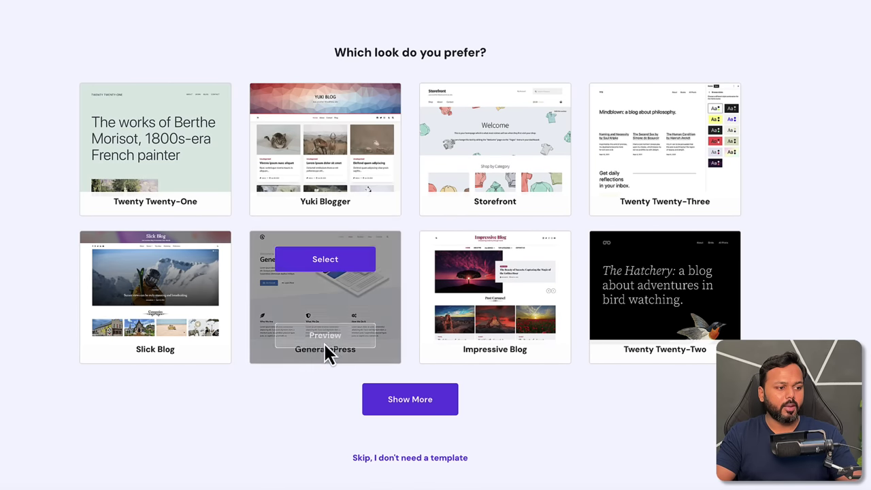
Step: Pick the GeneratePress theme, skip AI content, and select the howtosearch.in domain
left_click(325, 272)
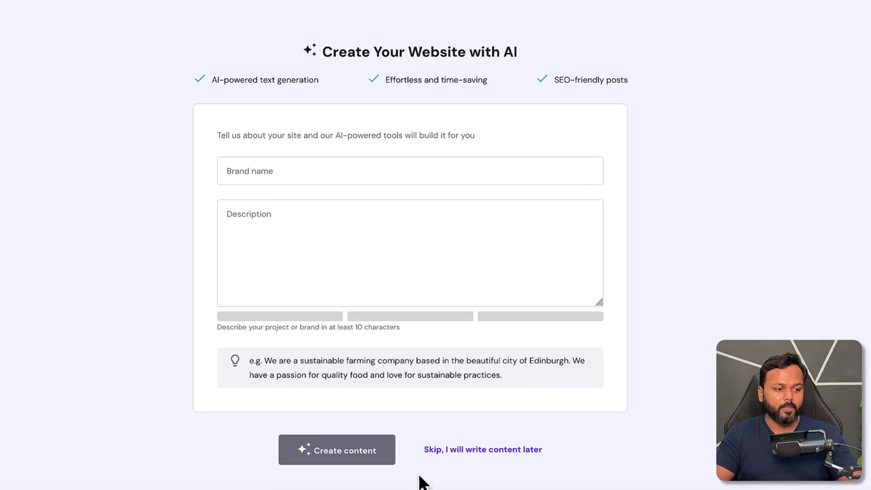
left_click(434, 452)
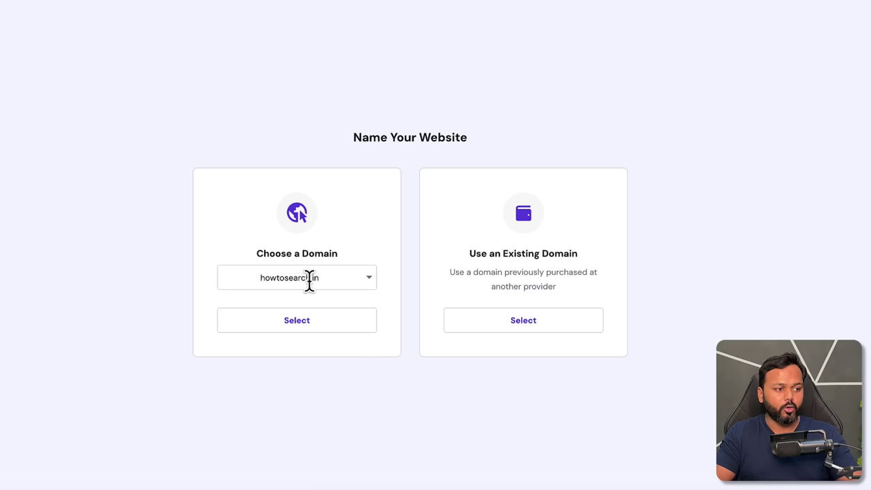
left_click(300, 324)
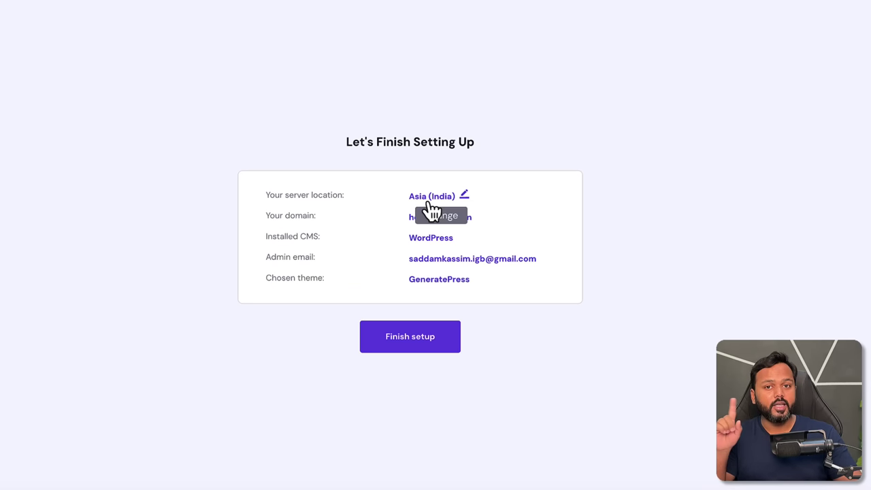
Step: Confirm Asia (India) as the server location and finish the website setup
left_click(465, 196)
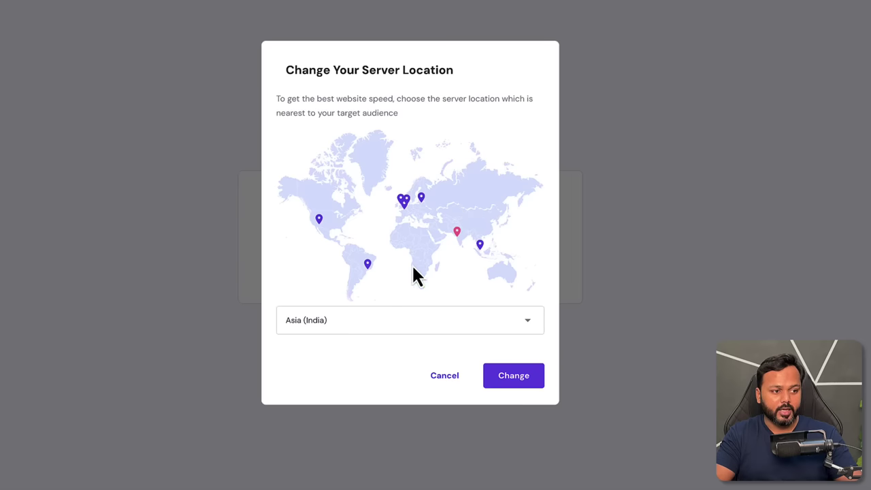
left_click(385, 321)
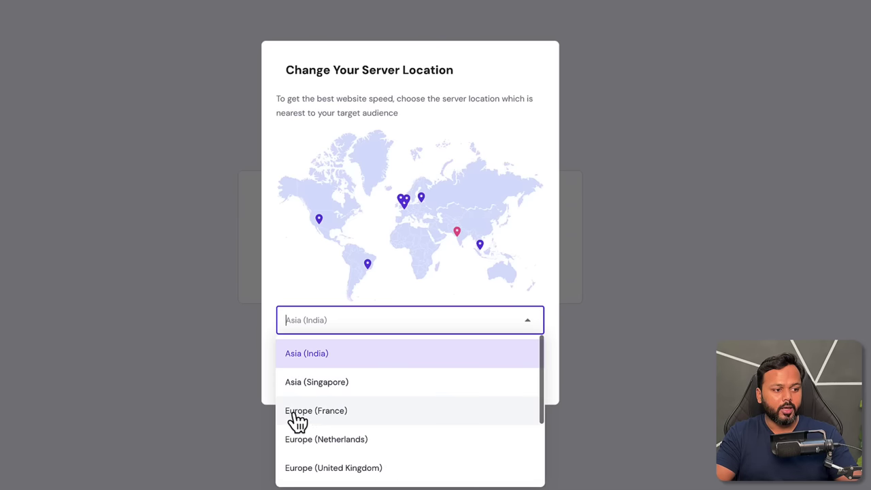
scroll(347, 426, "down", 3)
scroll(495, 418, "up", 3)
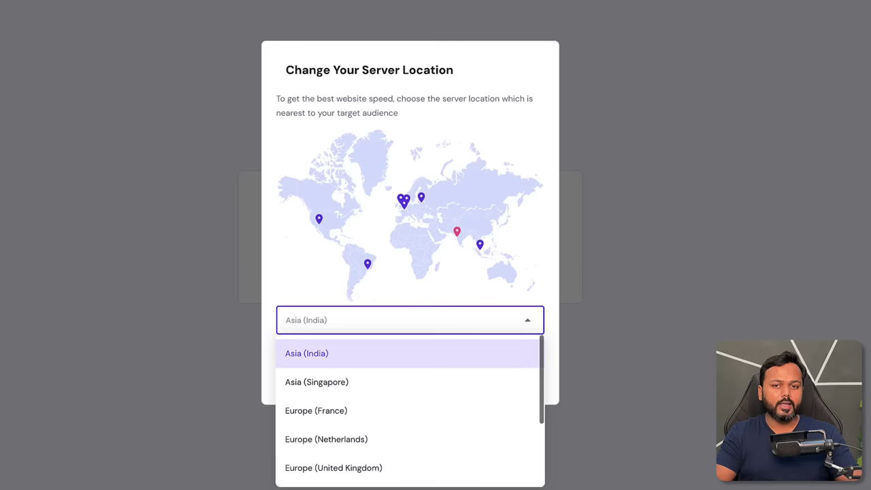
left_click(551, 299)
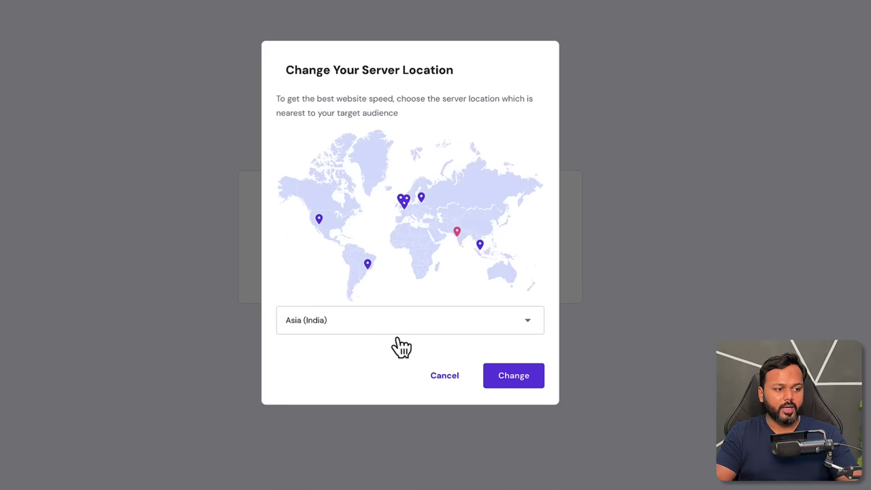
left_click(533, 387)
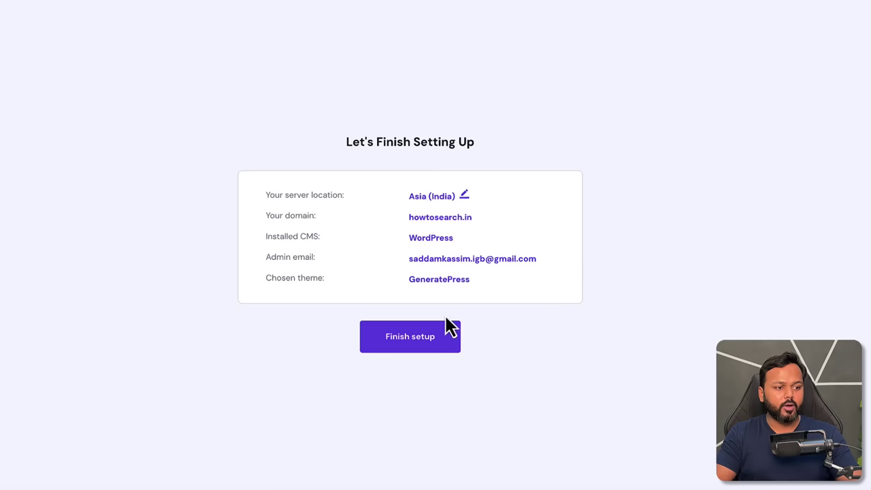
left_click(412, 342)
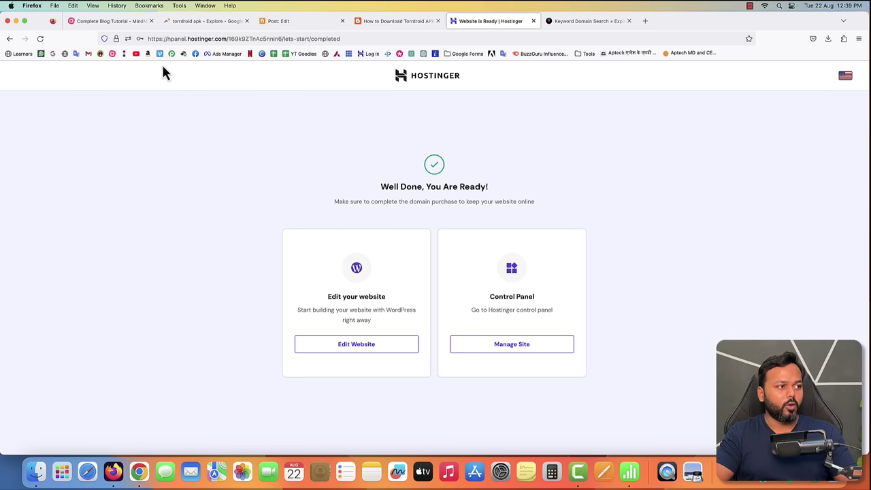
Step: Close the site-information panel and open Manage Site for howtosearch.in
left_click(117, 39)
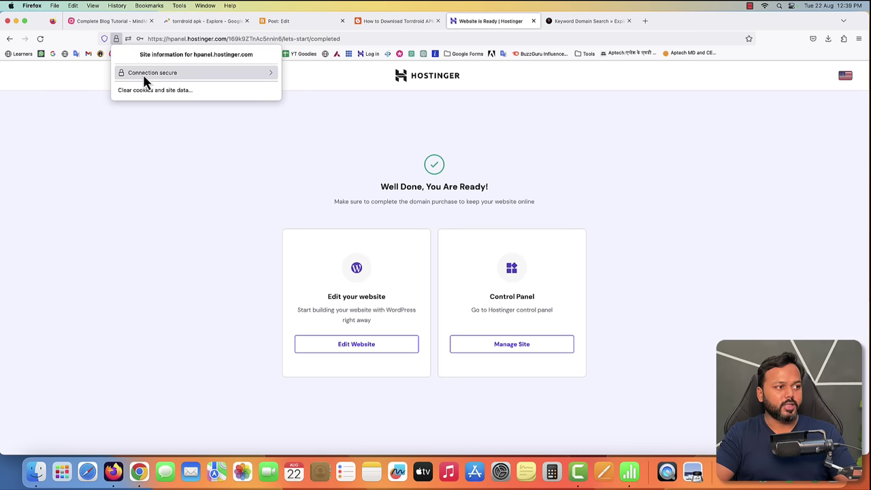
left_click(167, 171)
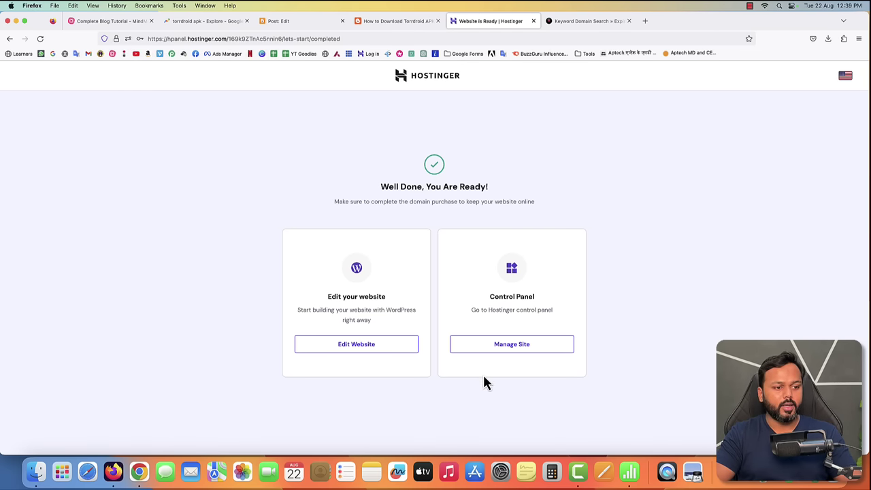
left_click(516, 351)
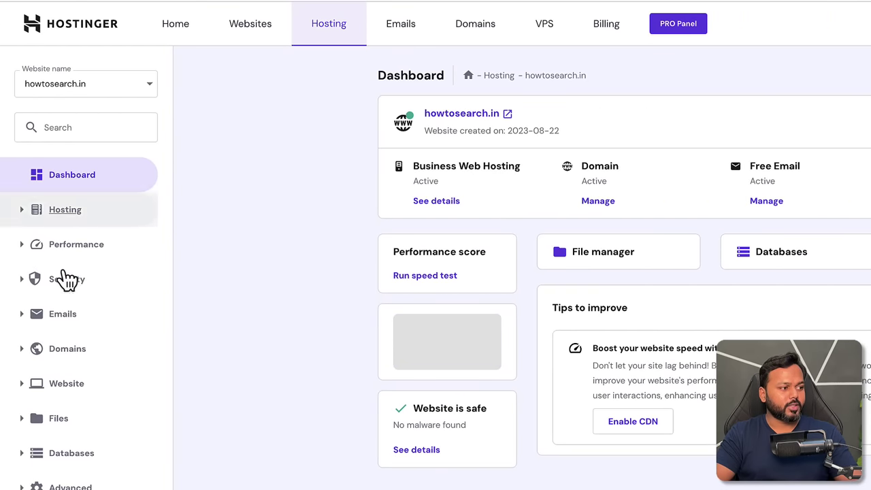
Step: In SSL settings, wait until howtosearch.in's Lifetime SSL changes from Installing to Active, then switch to Chrome
left_click(25, 281)
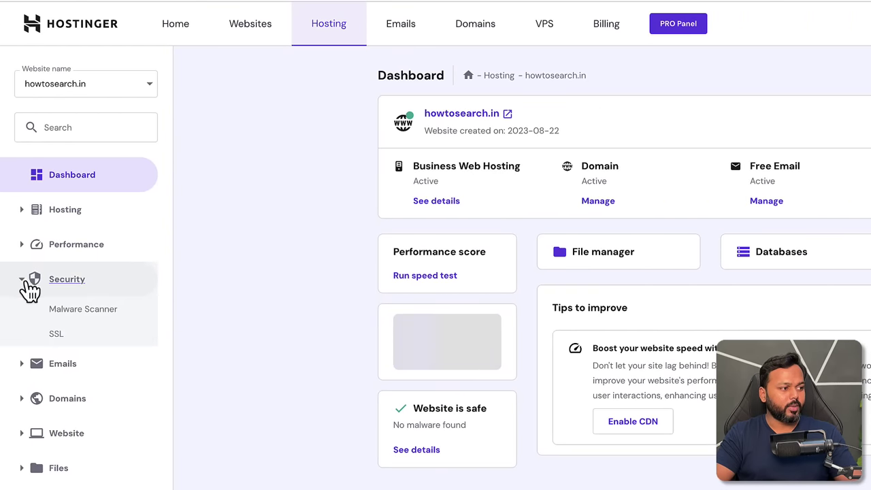
left_click(57, 334)
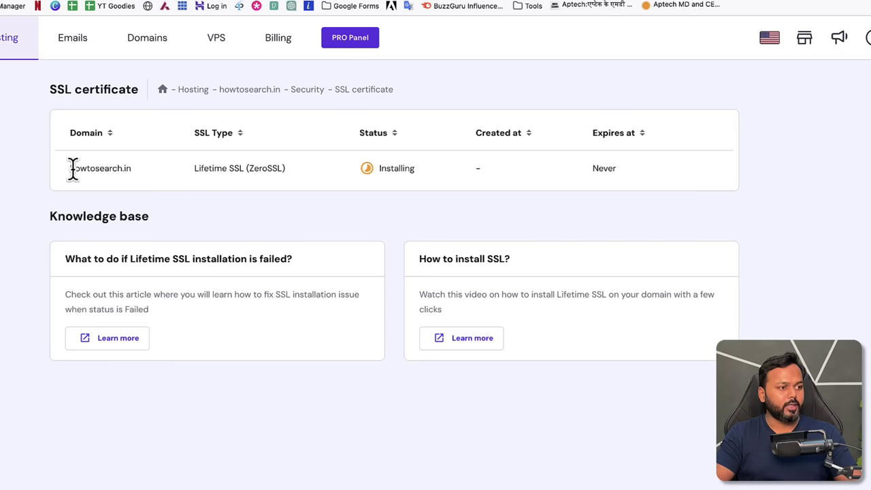
left_click_drag(71, 168, 132, 169)
mouse_move(381, 170)
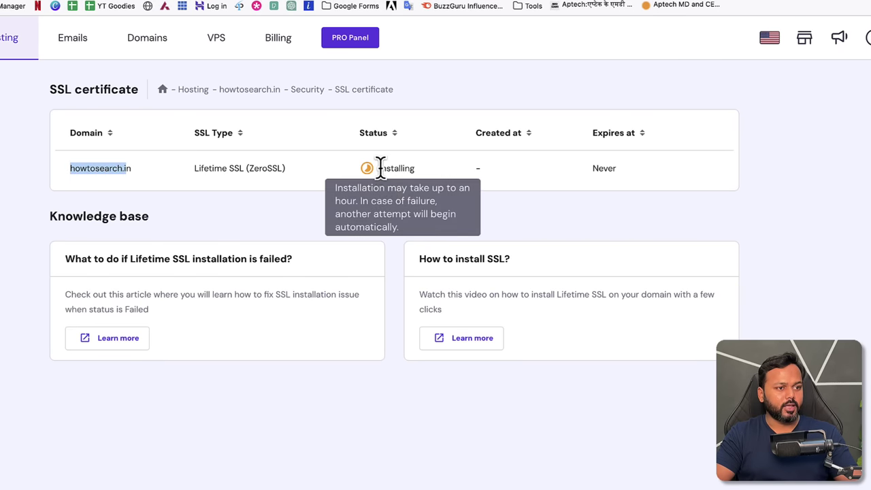
left_click_drag(379, 168, 413, 168)
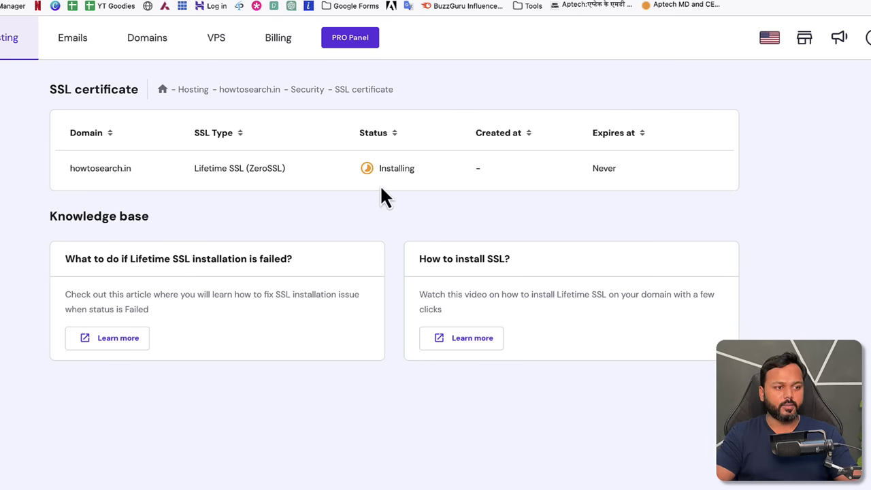
left_click_drag(668, 96, 833, 109)
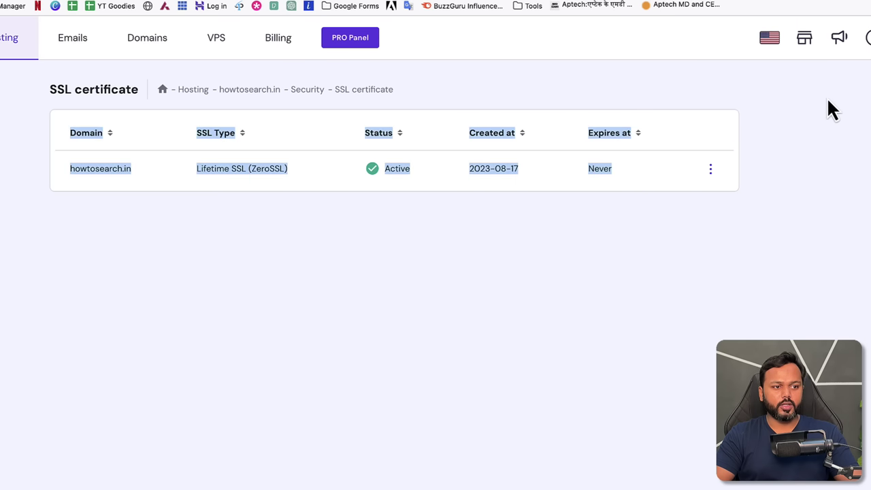
left_click(561, 200)
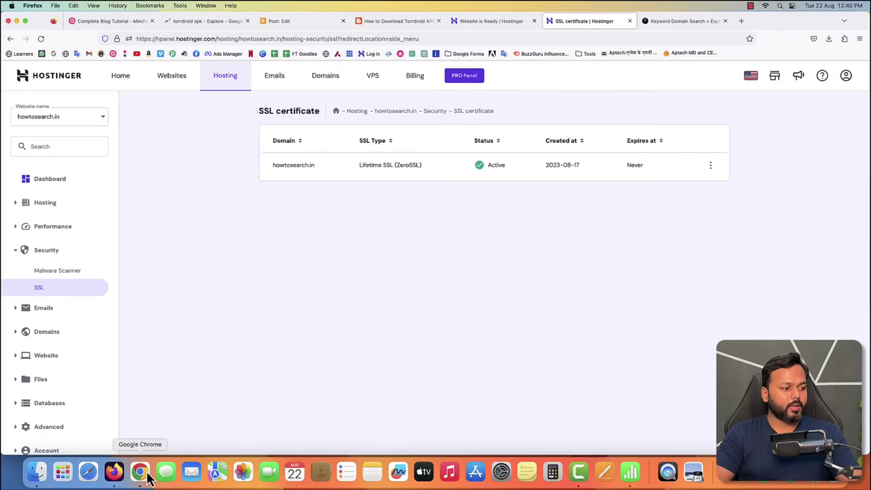
left_click(147, 479)
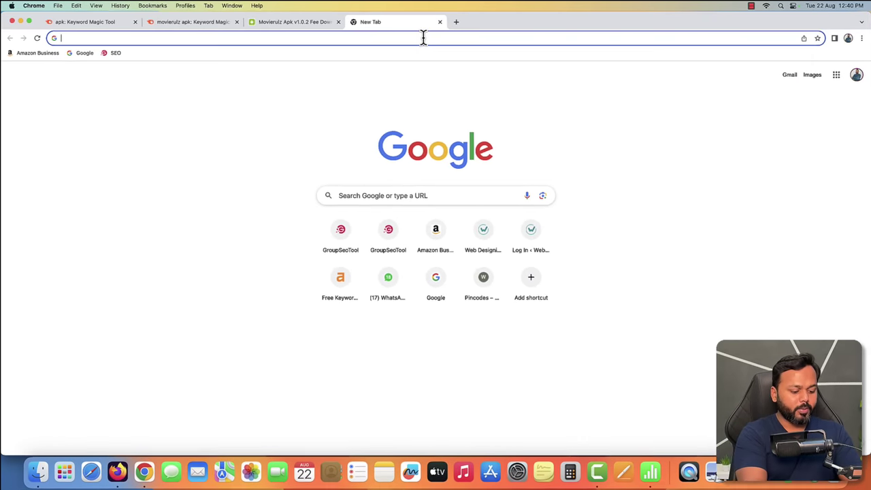
Step: Load howtosearch.in in Chrome and look over its default 'Hello world!' philosophy blog page
type("howtosearch.in")
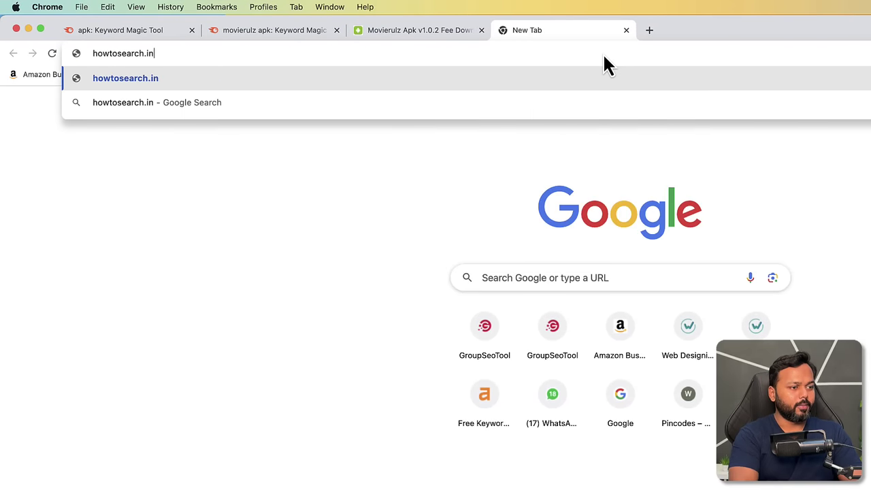
key("Return")
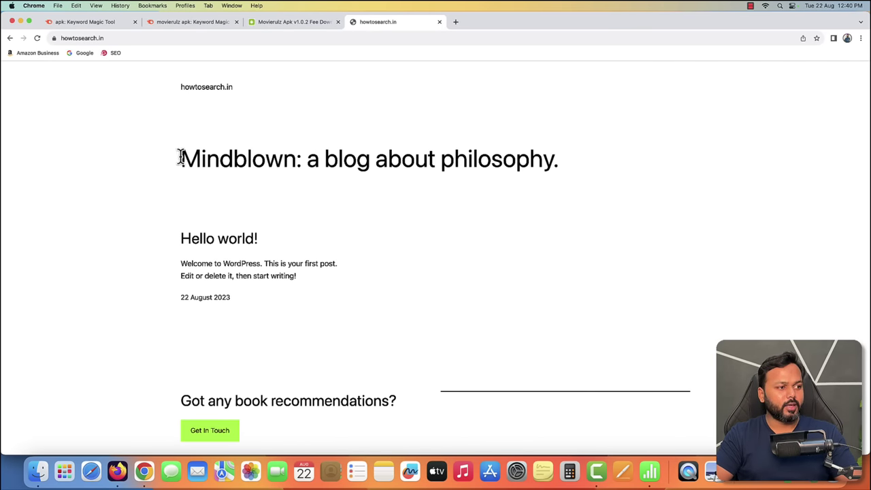
left_click_drag(181, 158, 530, 160)
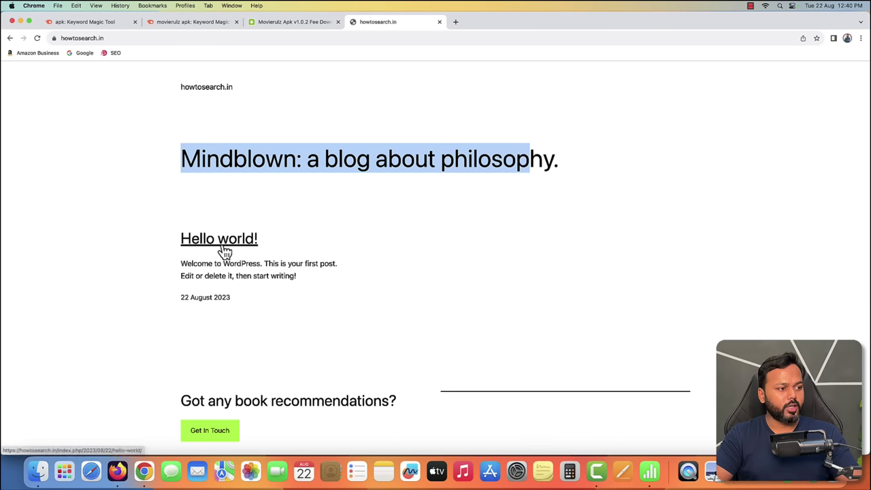
left_click_drag(187, 264, 264, 264)
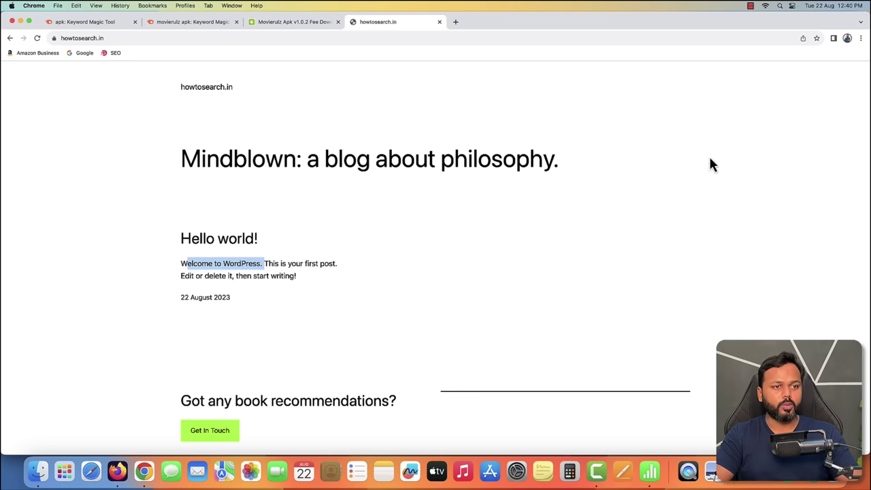
scroll(409, 375, "down", 3)
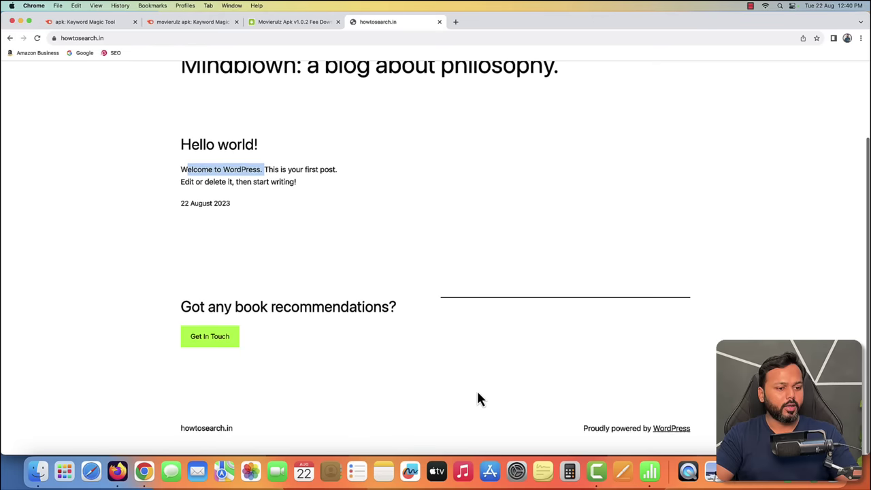
left_click(385, 184)
scroll(388, 186, "up", 1)
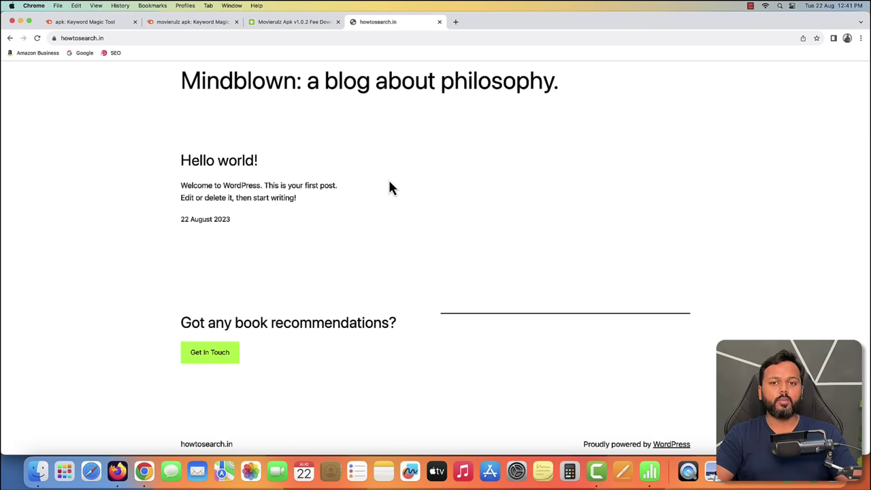
scroll(272, 129, "up", 3)
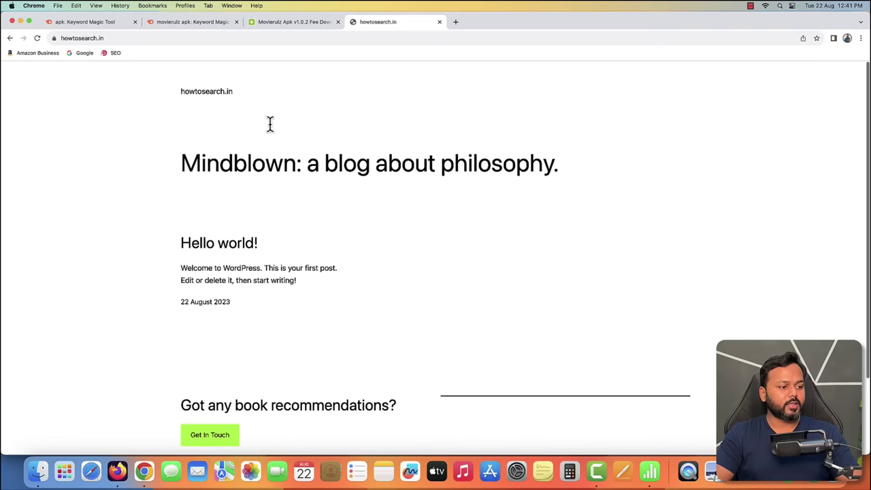
left_click(124, 477)
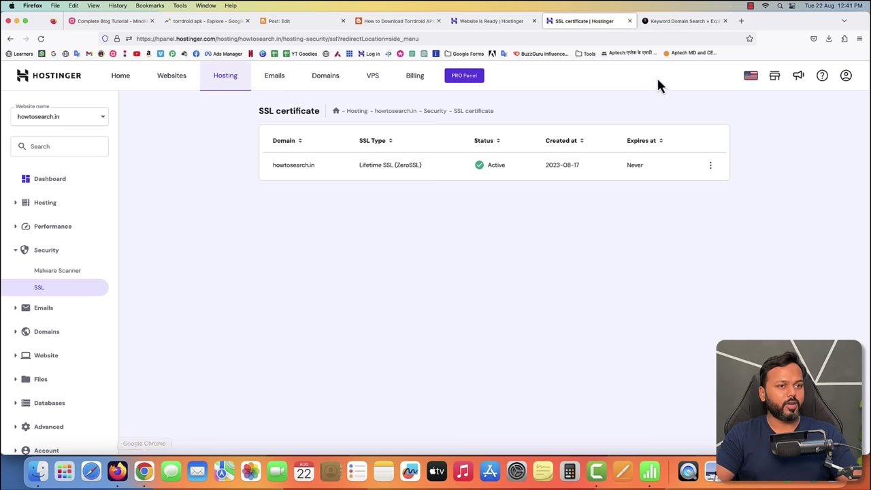
Step: Go to howtosearch.in/wp-admin in Firefox to reach the WordPress login page
left_click(693, 22)
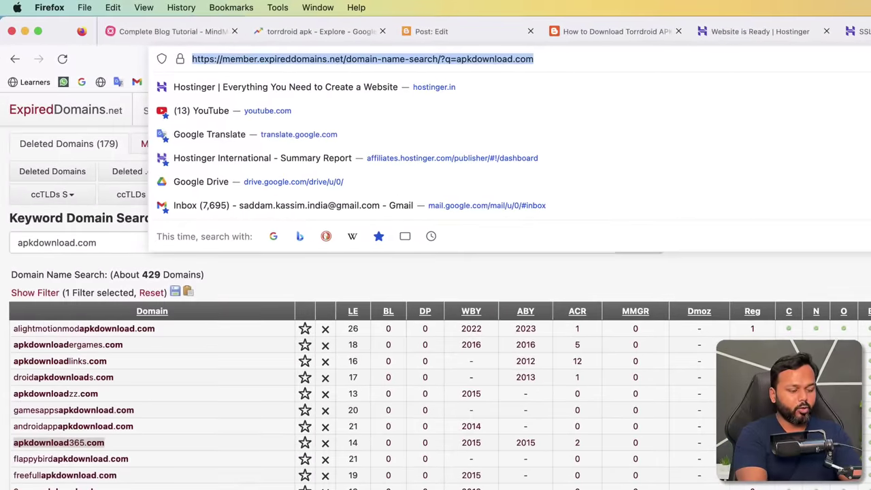
type("how")
key("Right")
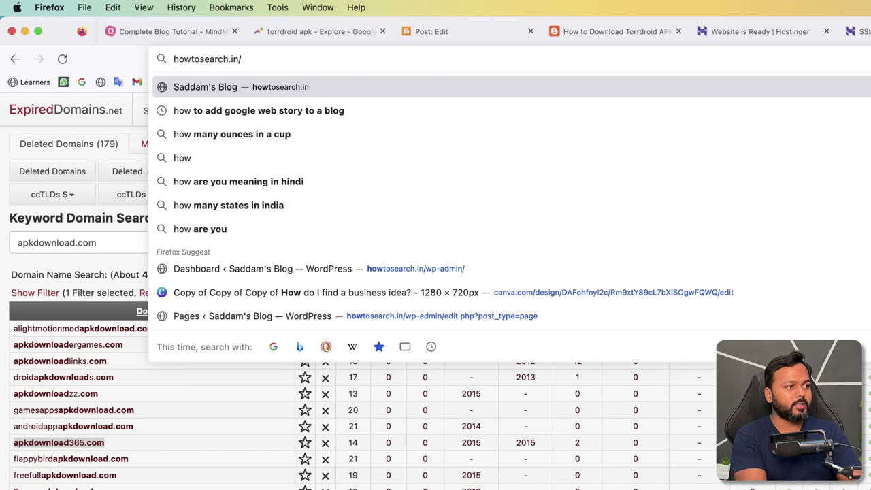
type("wp-admin")
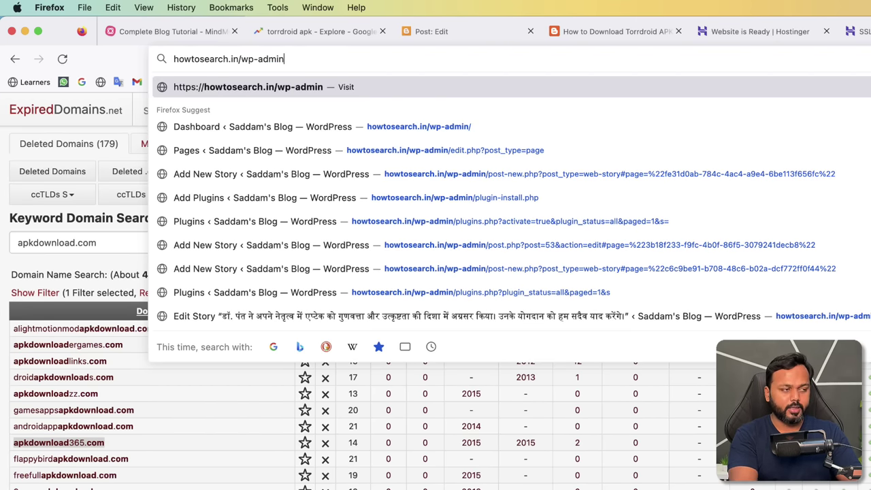
key("Return")
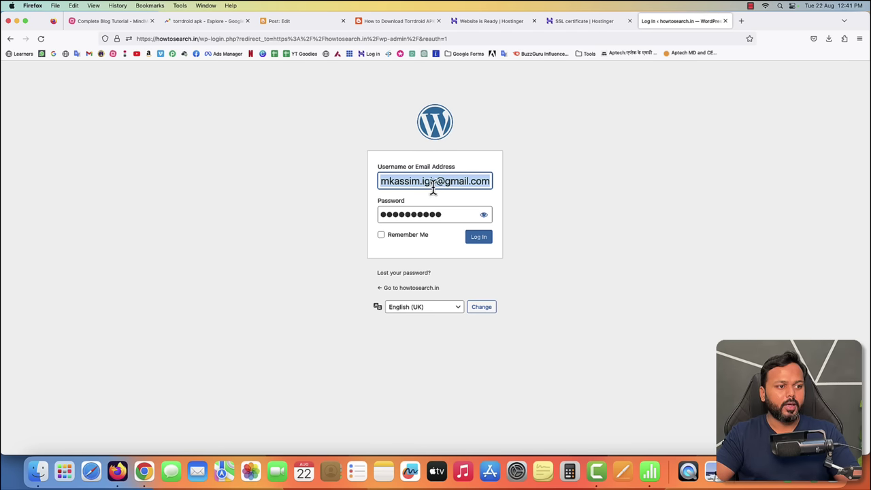
Step: Replace the saved password with the correct one and log in
left_click_drag(448, 213, 372, 213)
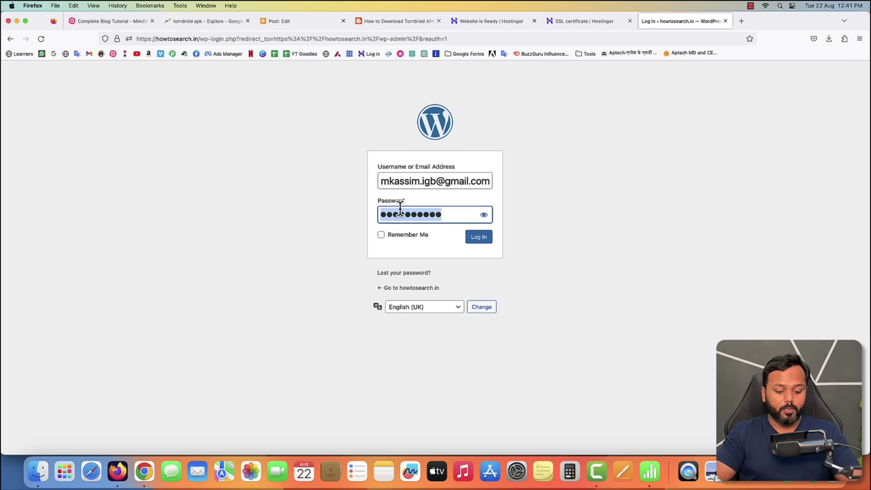
key("BackSpace")
type("****")
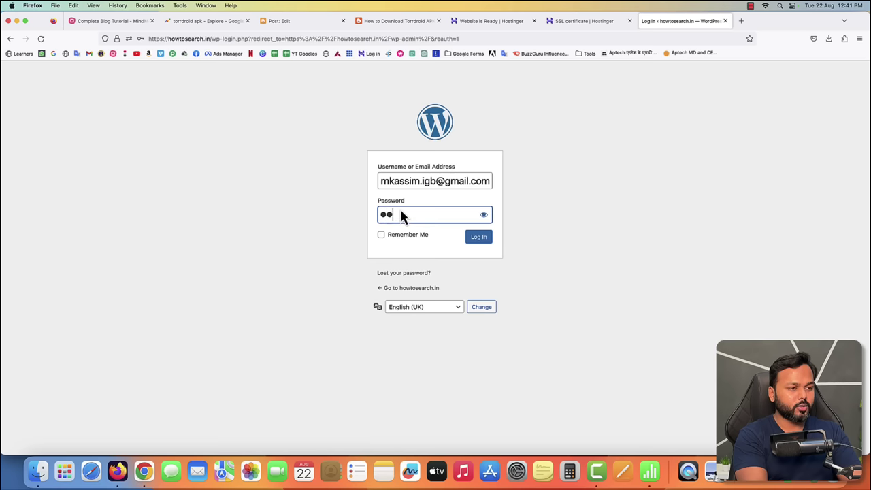
key("BackSpace")
key("BackSpace")
key("BackSpace")
key("BackSpace")
key("BackSpace")
type("*****")
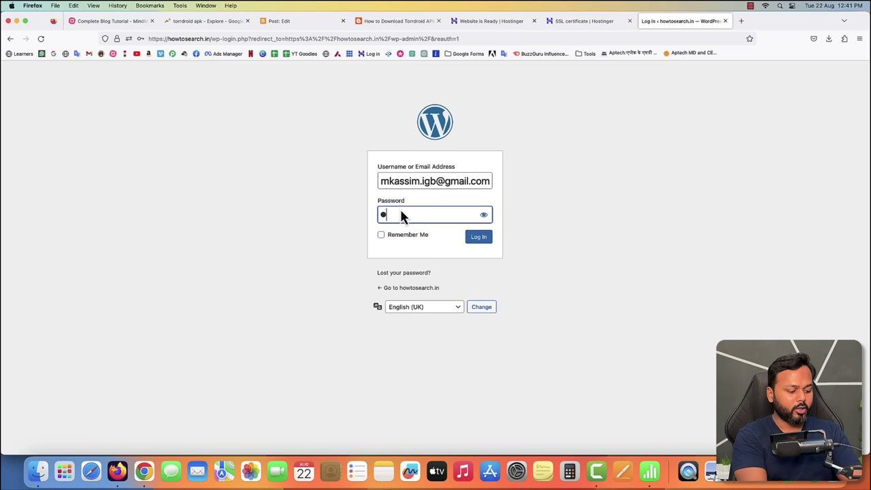
type("***")
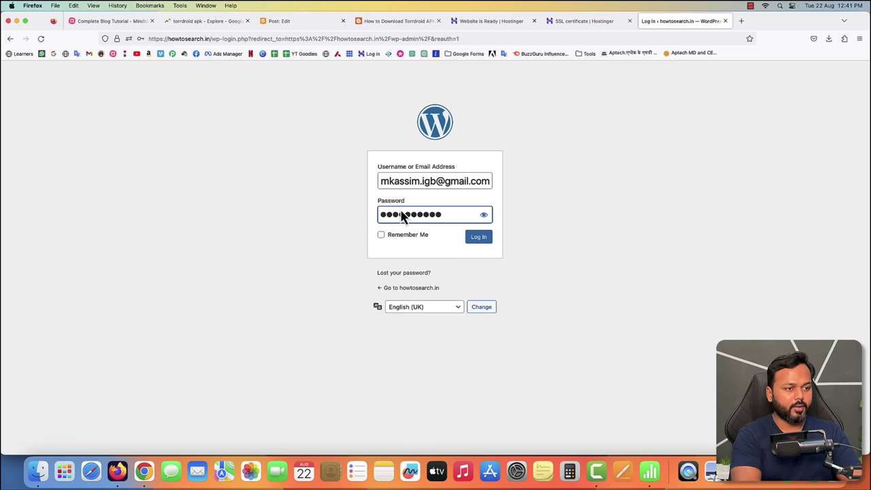
left_click(483, 239)
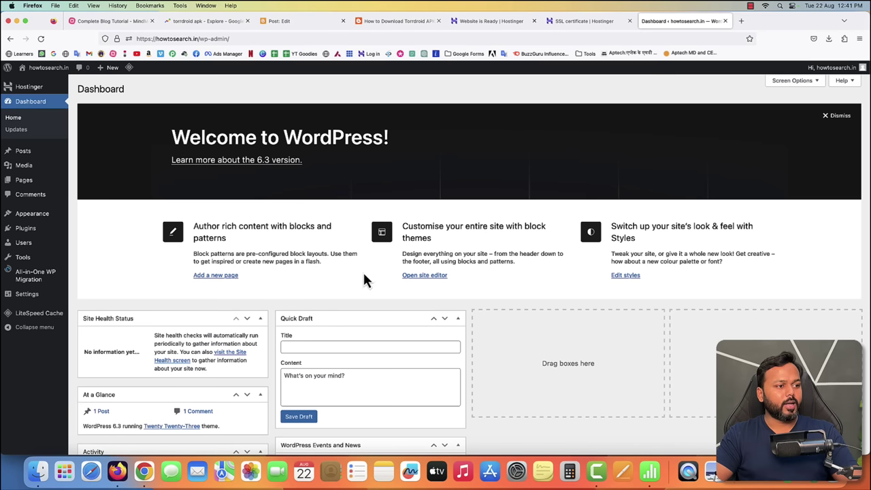
Step: Leave the Blogger post editor for its posts list and return to the WordPress tab
left_click(297, 28)
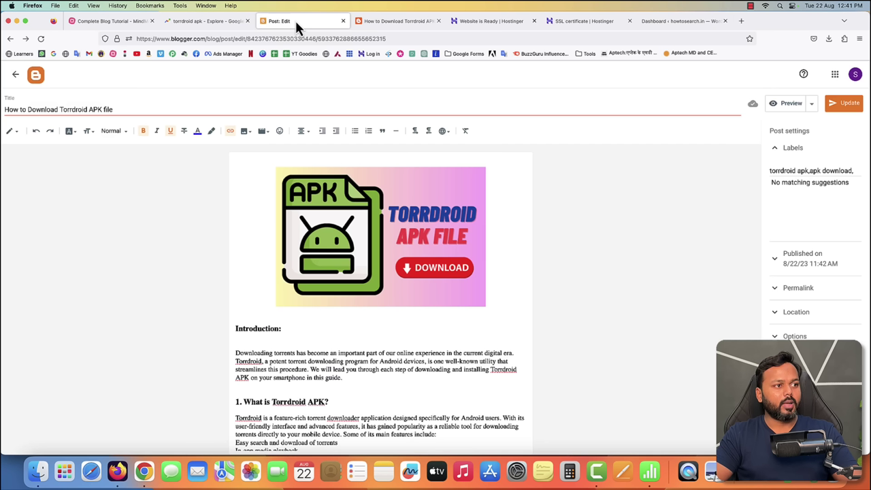
left_click(18, 77)
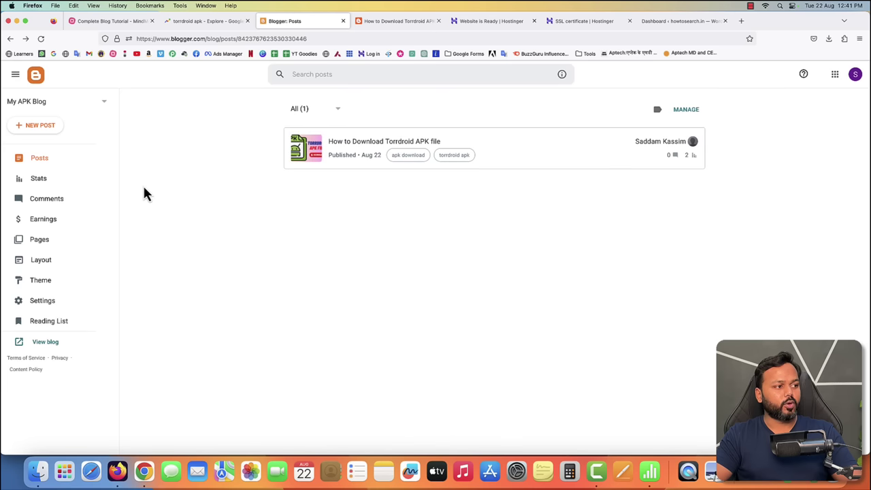
left_click(681, 22)
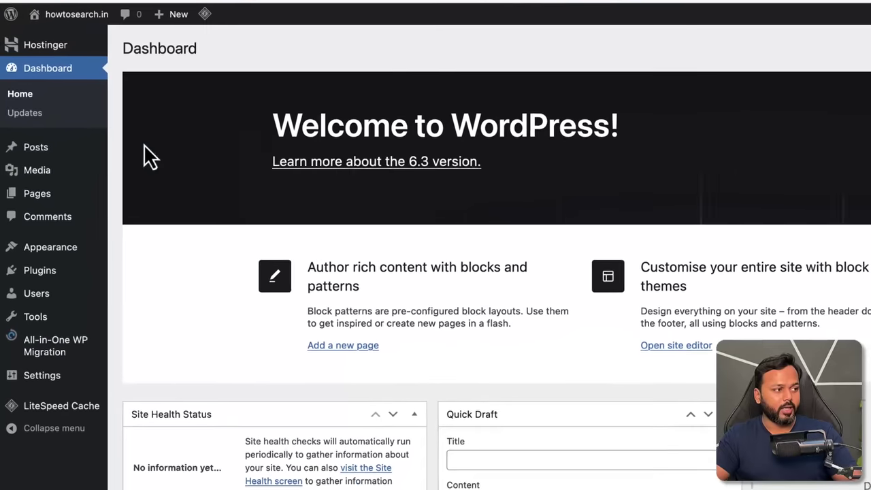
Step: Open Appearance > Themes to see the installed themes
mouse_move(34, 154)
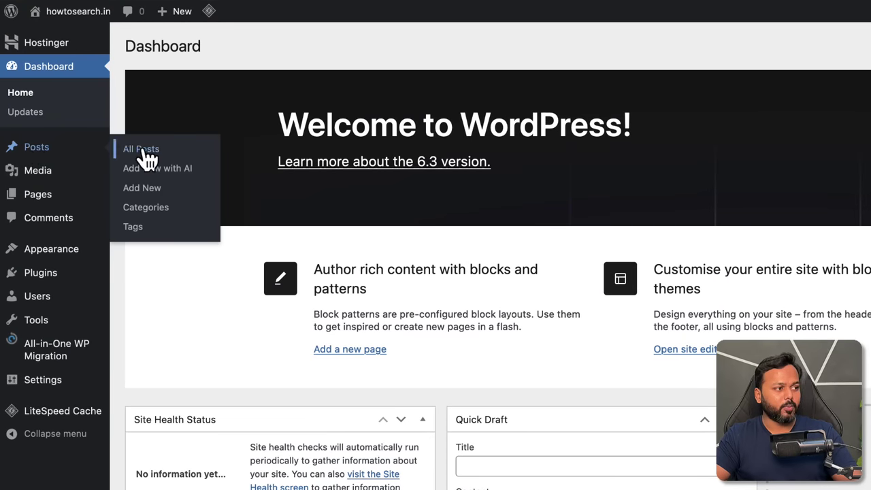
mouse_move(30, 174)
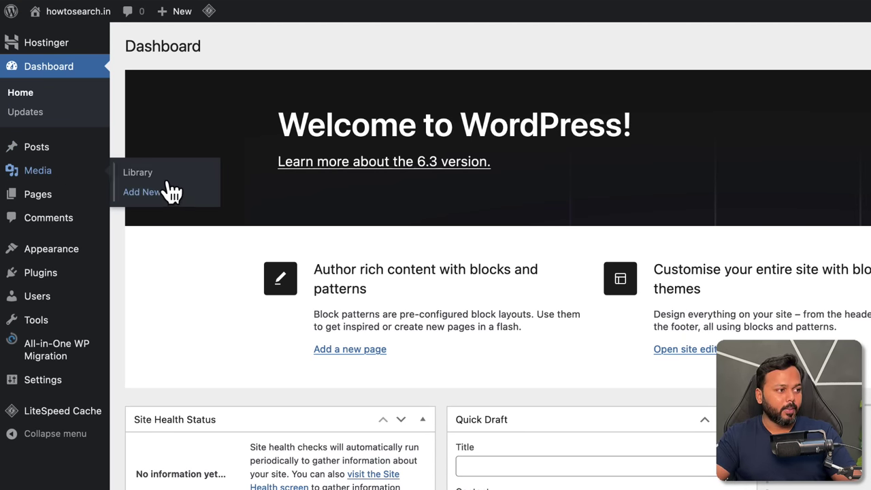
mouse_move(53, 204)
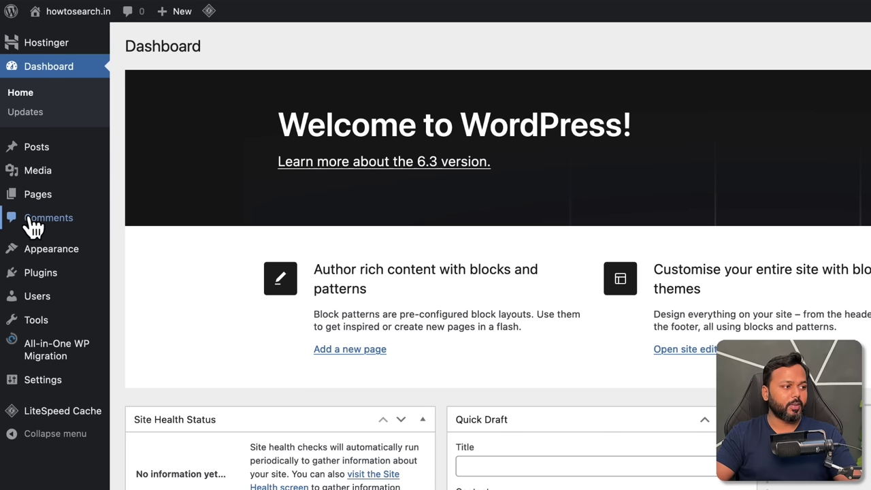
mouse_move(47, 250)
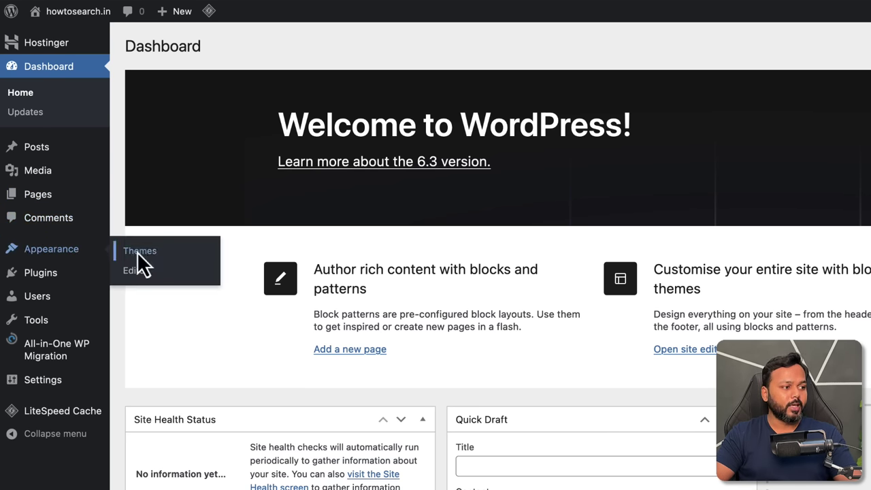
left_click(138, 251)
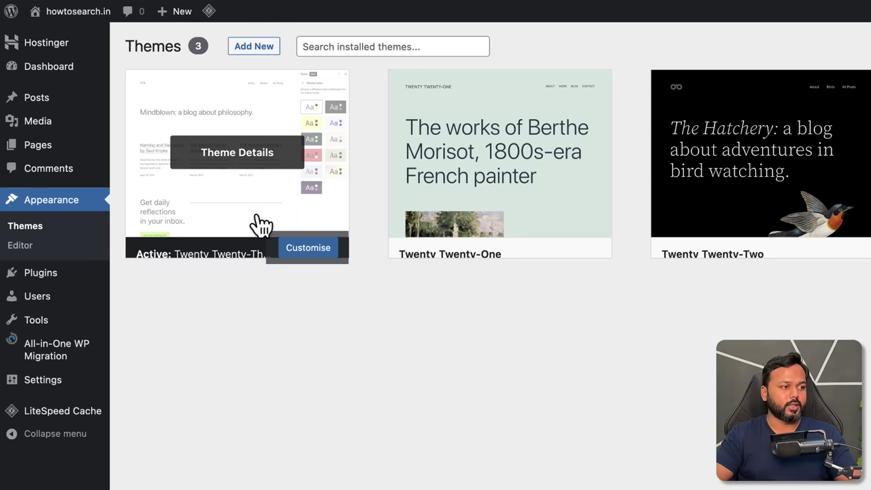
Step: Search 'generatepress' under Add New themes, then install and activate GeneratePress
left_click(257, 49)
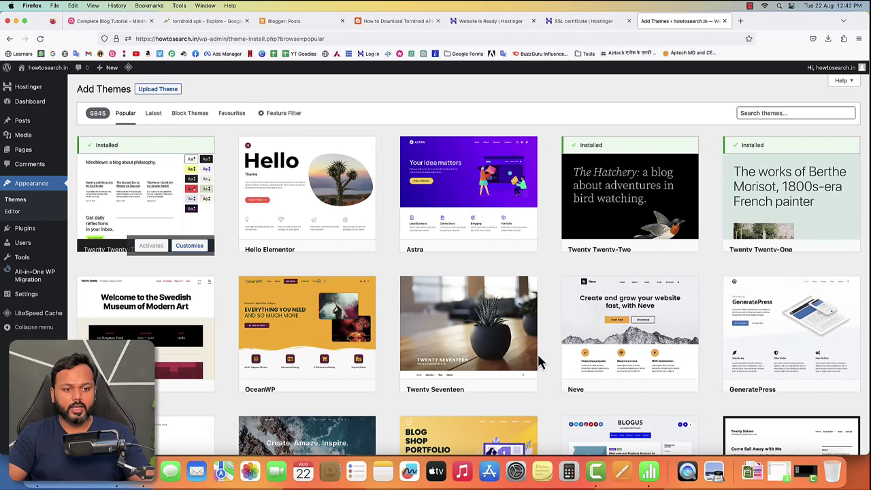
left_click(755, 113)
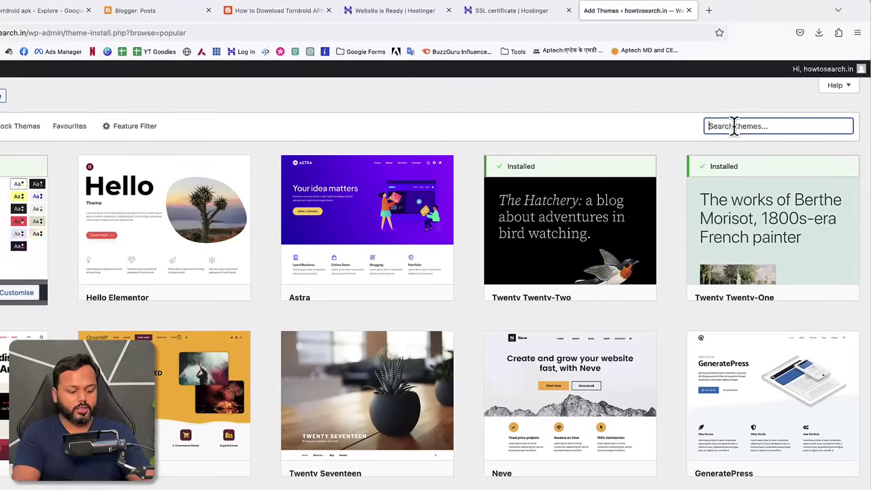
type("generate")
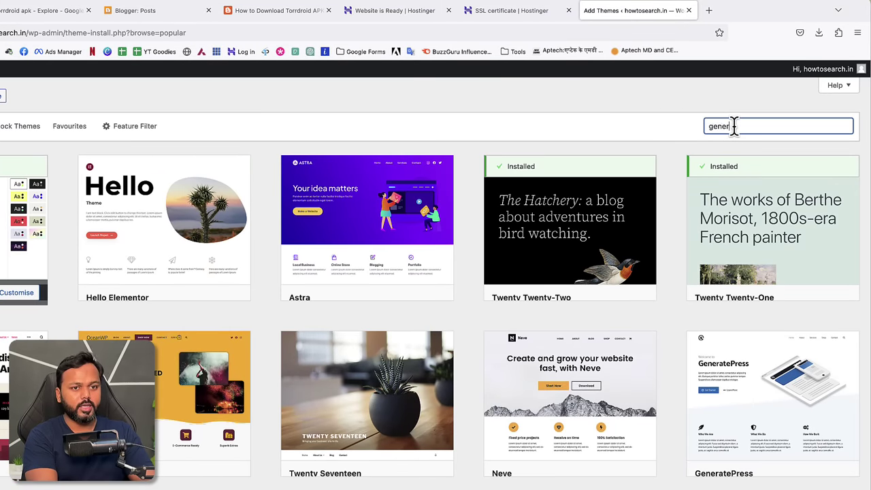
type("press")
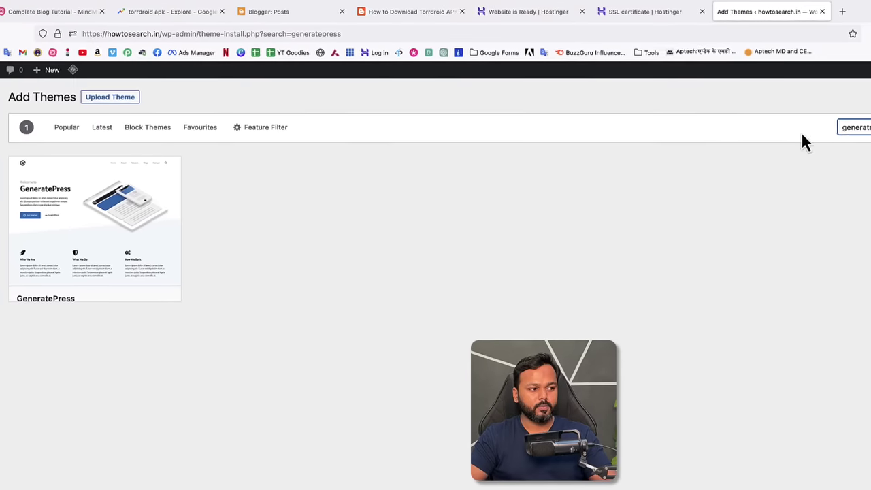
left_click(115, 297)
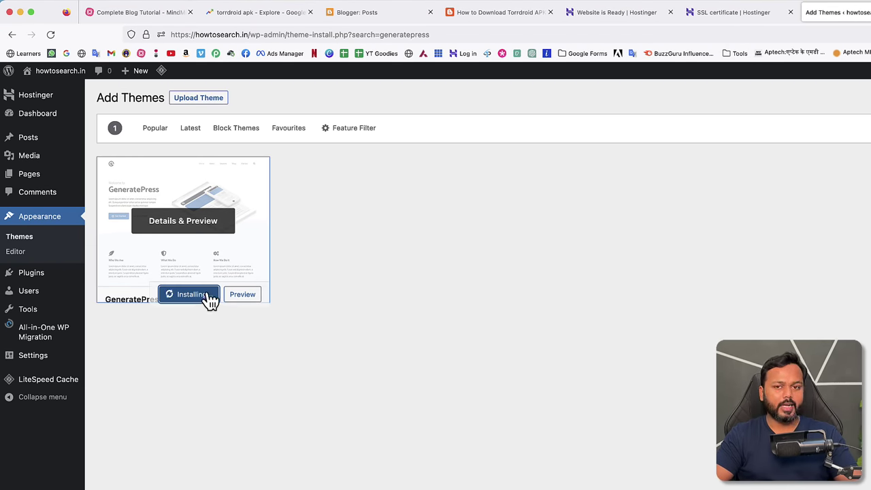
left_click(187, 297)
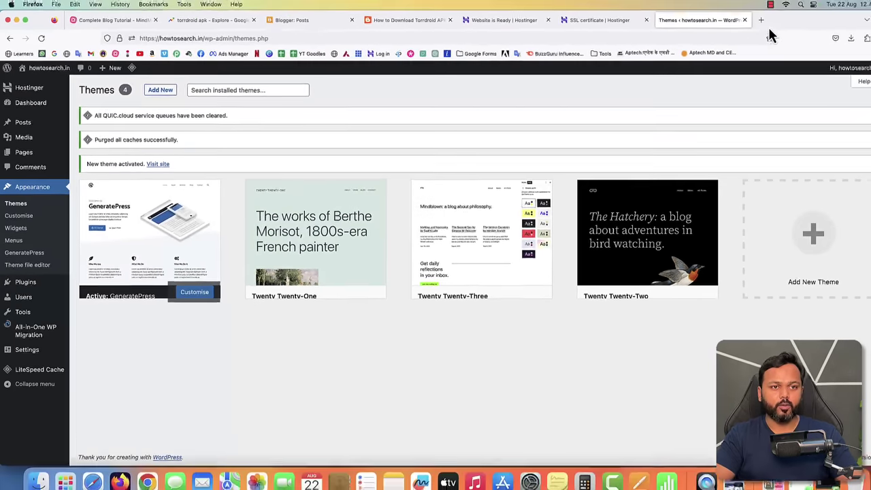
Step: Load howtosearch.in in a new Firefox tab to view it in GeneratePress
left_click(767, 22)
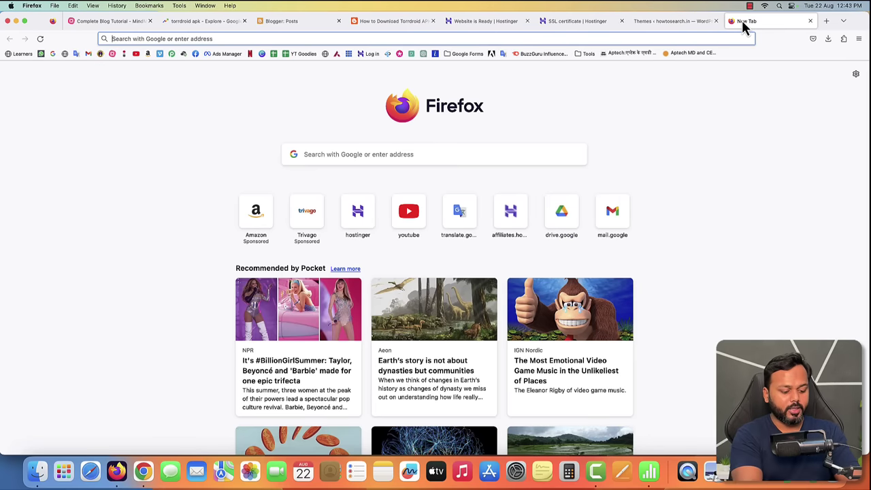
type("howtosearch.in/")
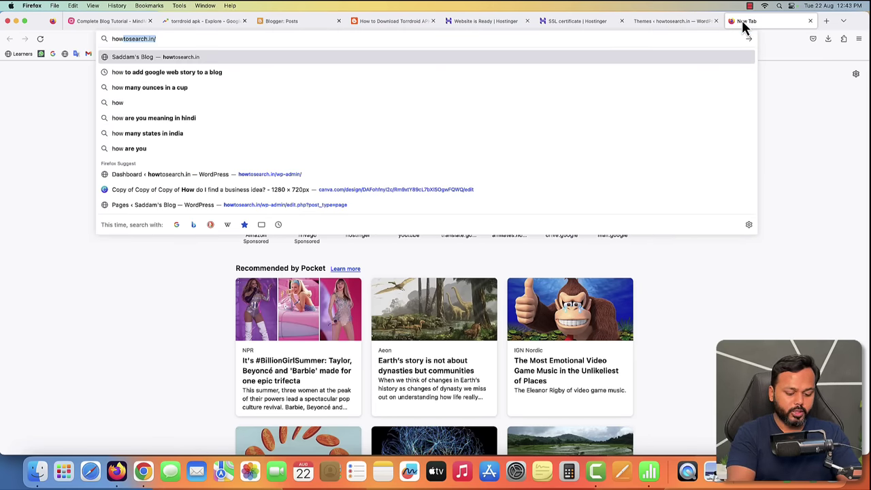
key("Return")
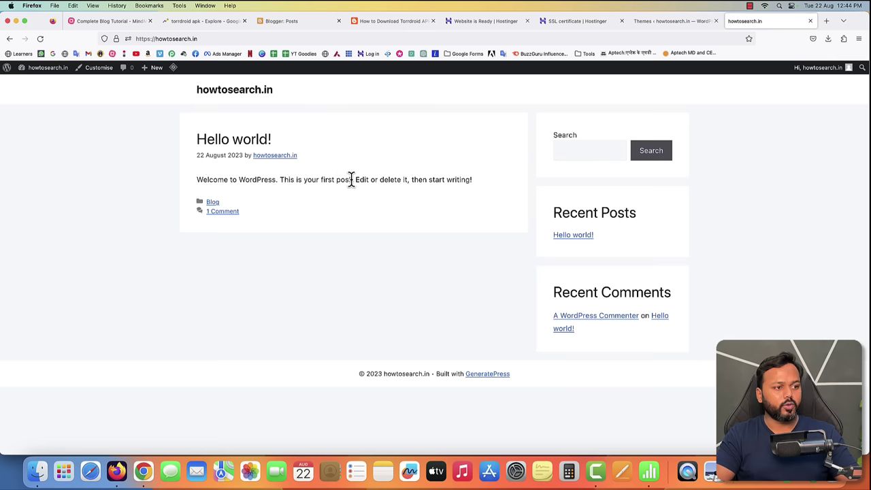
Step: Open the Torrdroid post in Blogger and select its full title
left_click(292, 21)
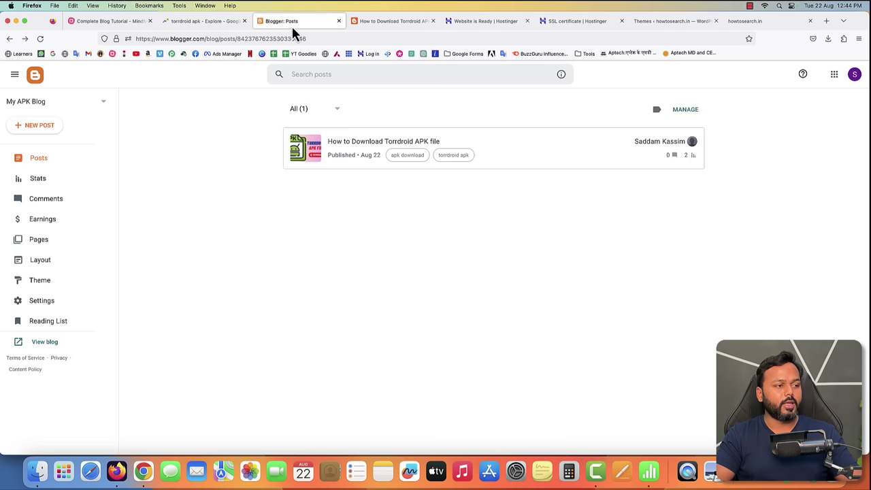
left_click(343, 141)
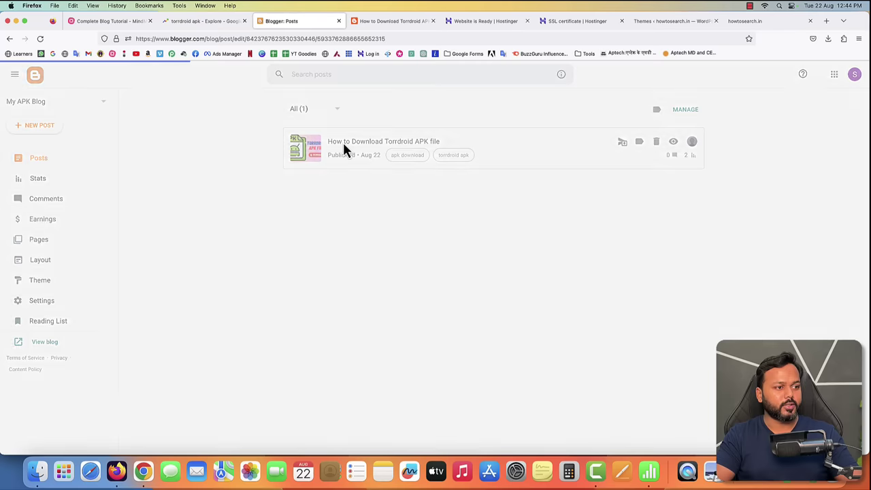
triple_click(88, 103)
key("super+c")
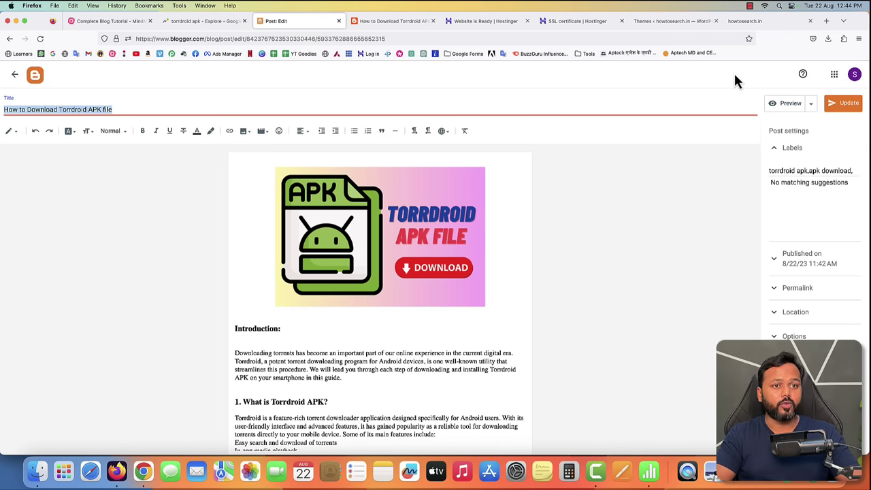
Step: Start a new blank post in WordPress
left_click(663, 21)
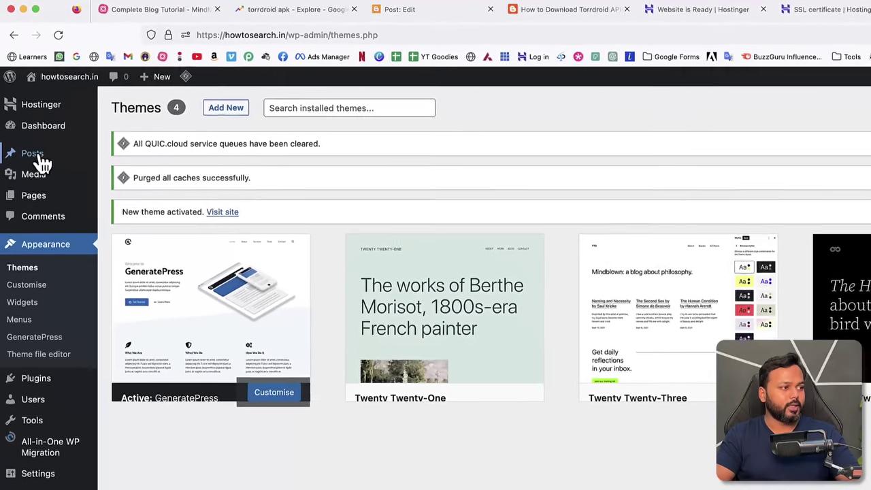
mouse_move(26, 125)
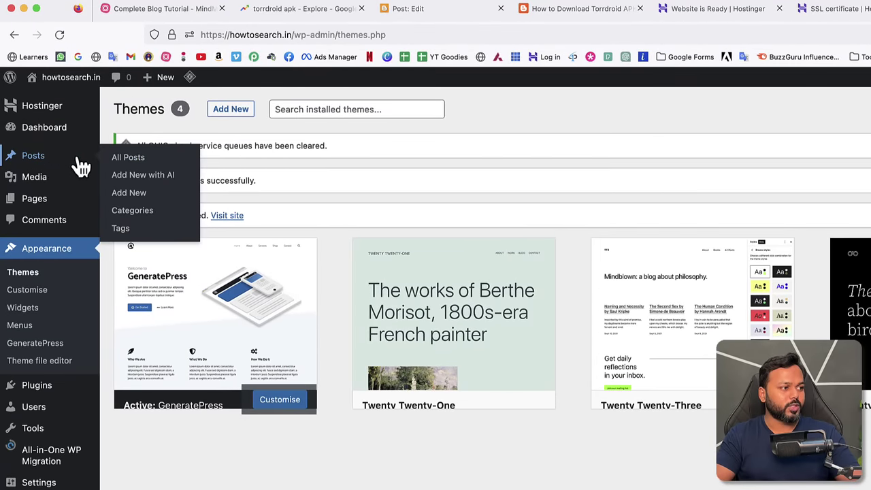
left_click(131, 194)
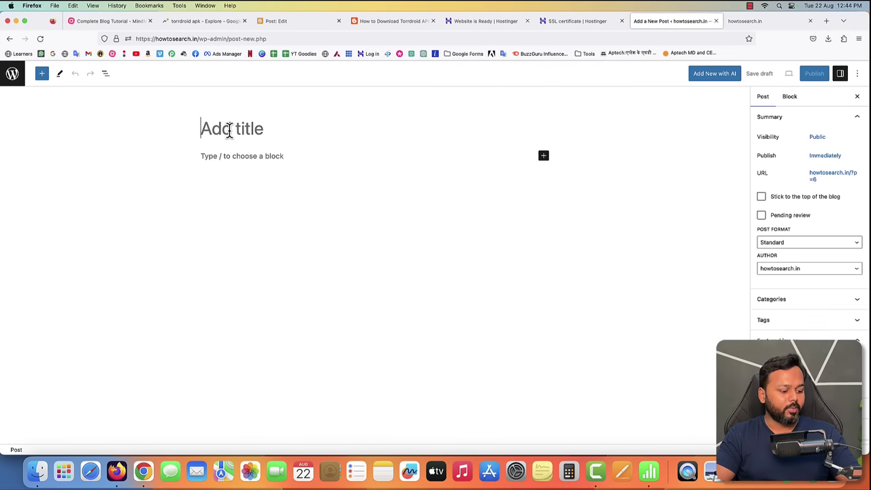
Step: Paste the Torrdroid title and the Blogger introduction through the feature list into the new post
left_click(230, 131)
key("super+v")
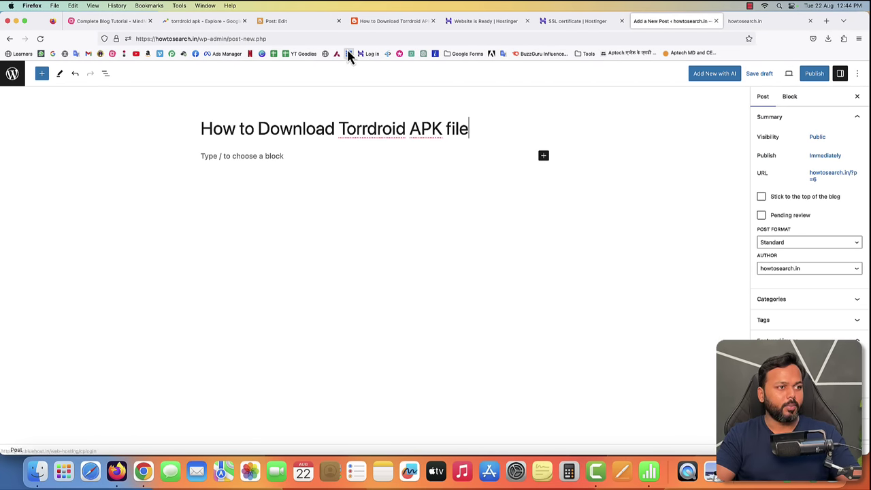
left_click(287, 26)
scroll(434, 278, "down", 5)
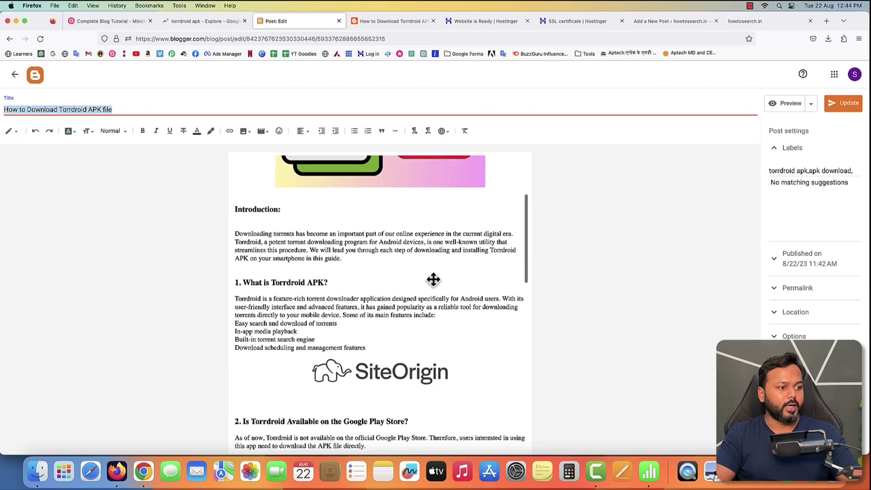
left_click_drag(233, 178, 374, 313)
key("super+c")
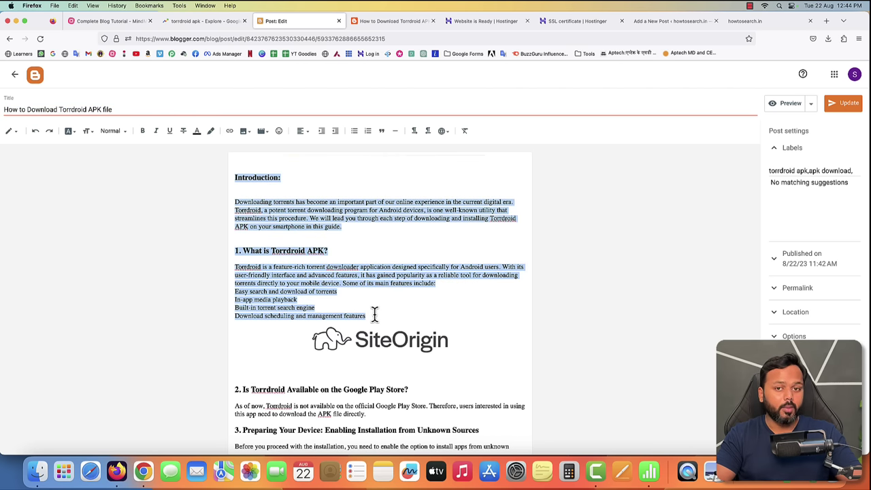
left_click_drag(681, 24, 395, 24)
left_click(247, 157)
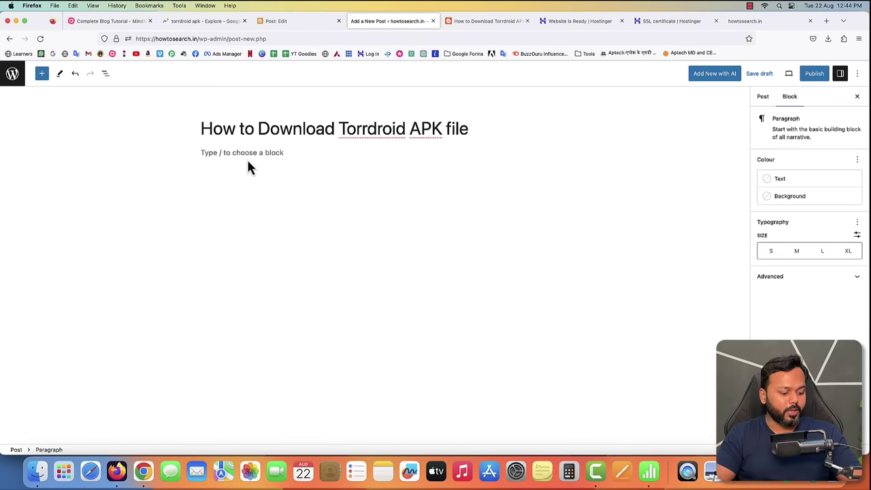
key("super+v")
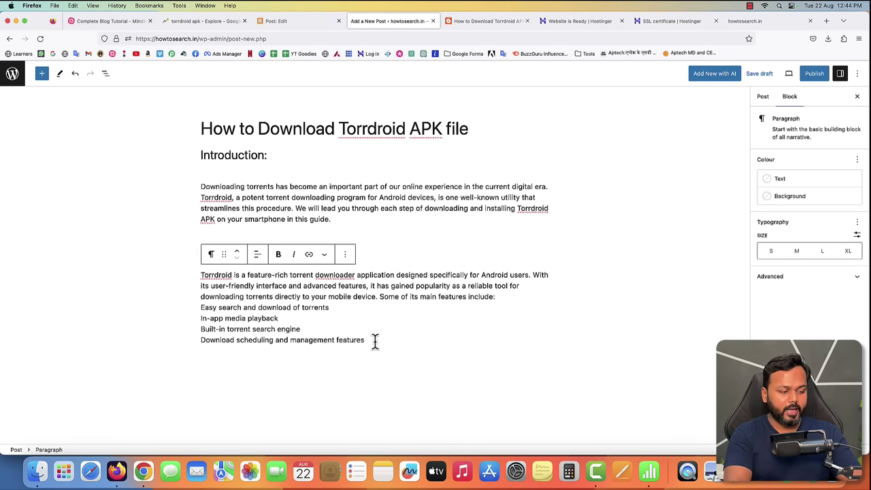
key("Return")
Step: Copy the Blogger article from section 2 through the last FAQ answer into the WordPress post
left_click(300, 22)
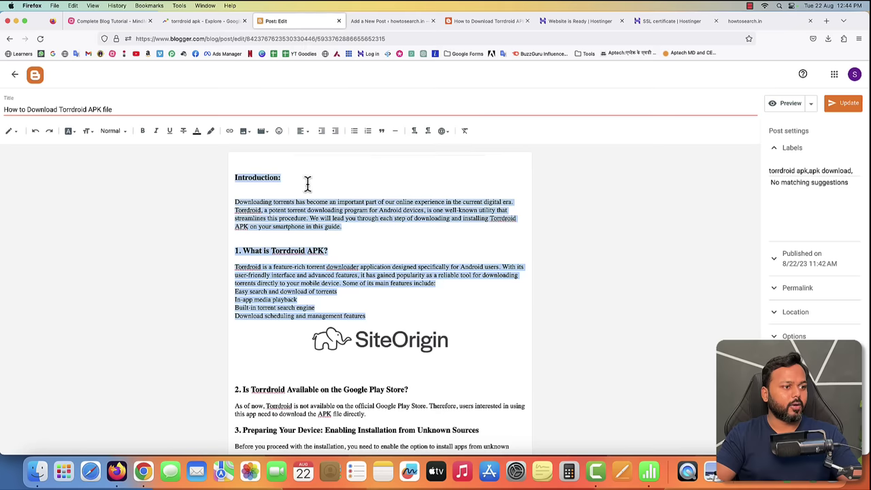
scroll(307, 185, "down", 6)
left_click_drag(233, 216, 409, 455)
left_click_drag(293, 434, 488, 418)
key("super+c")
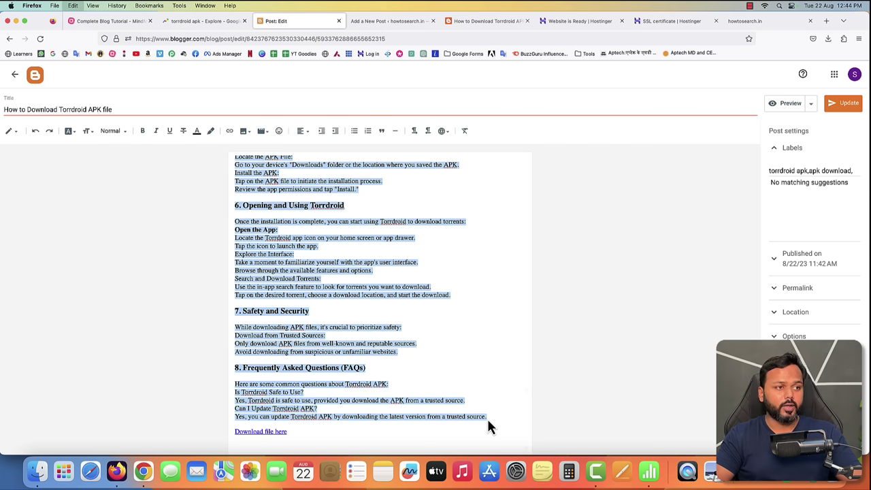
left_click(399, 21)
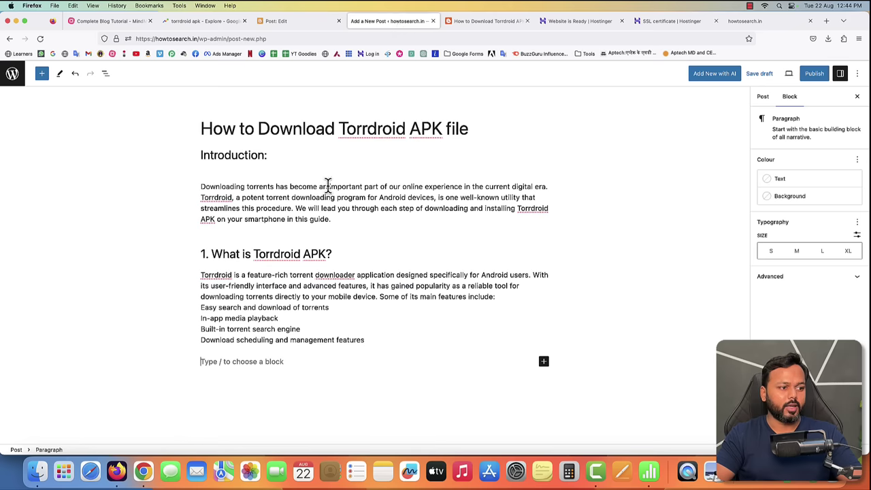
key("super+v")
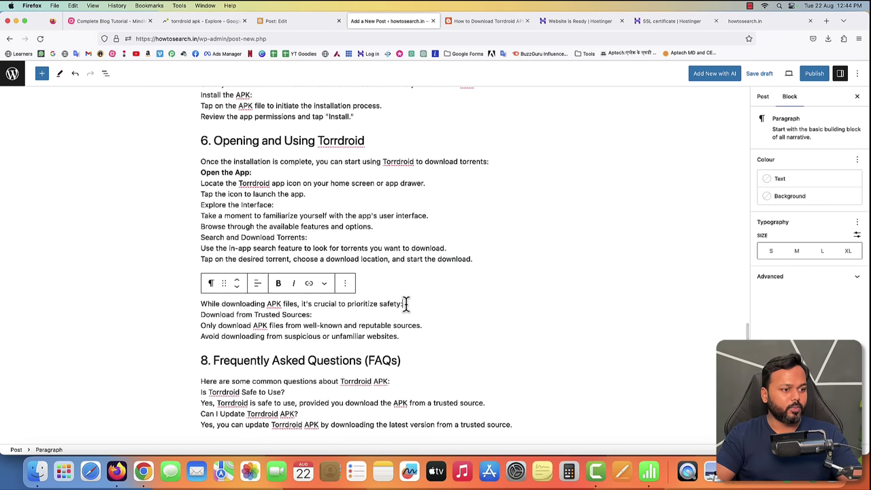
Step: Review the pasted introduction and clear the leftover selection in the Blogger post
scroll(406, 305, "up", 5)
scroll(406, 305, "up", 6)
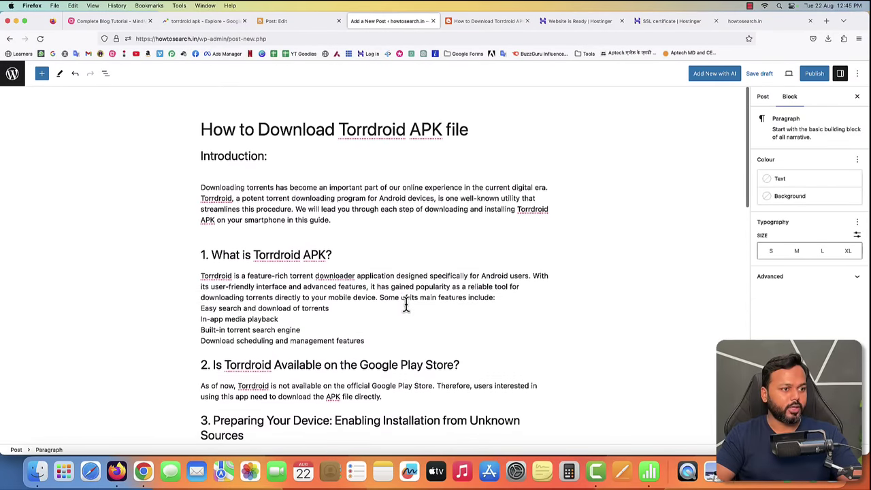
left_click(520, 196)
left_click(292, 20)
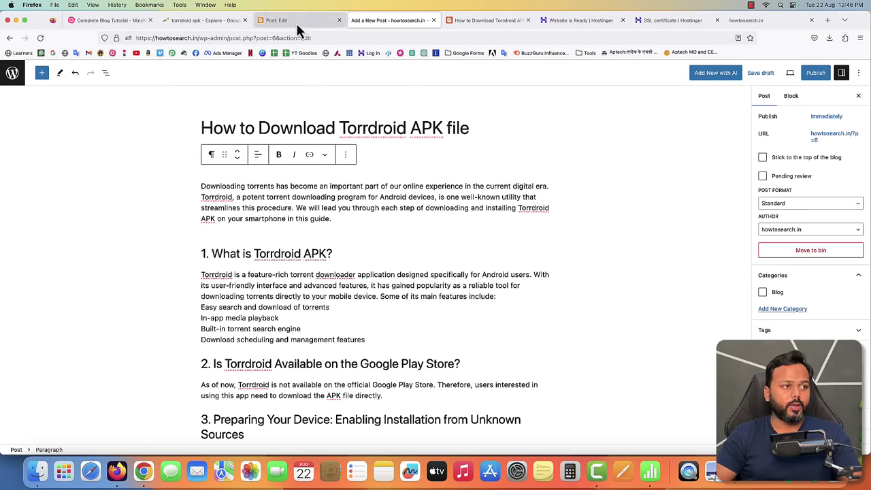
left_click(371, 181)
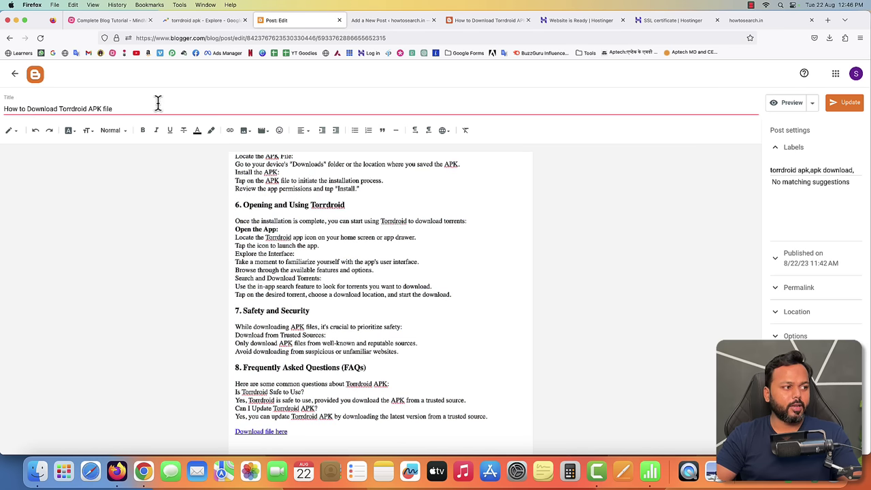
left_click(374, 21)
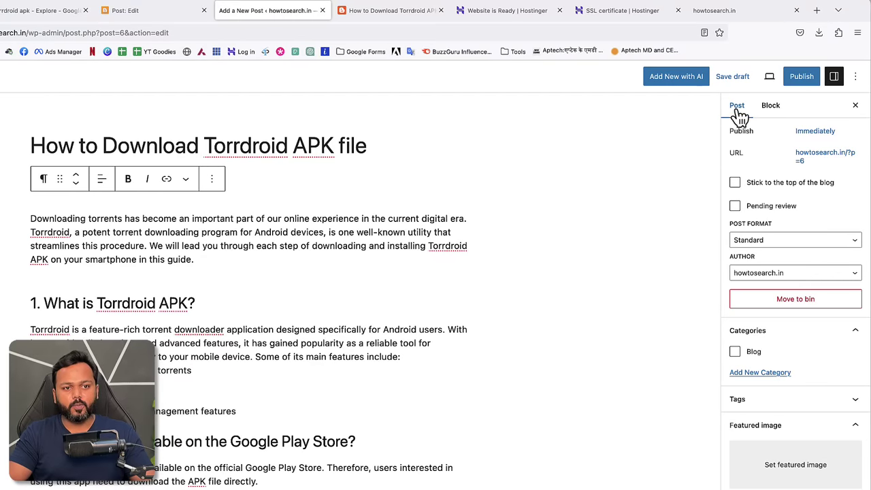
Step: Add a new 'APK Download' category and assign the Torrdroid post to it
left_click(754, 334)
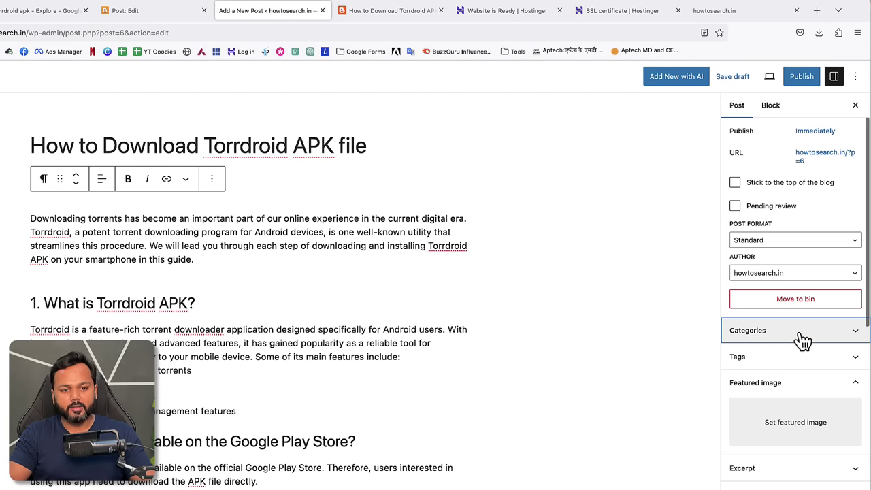
left_click(855, 334)
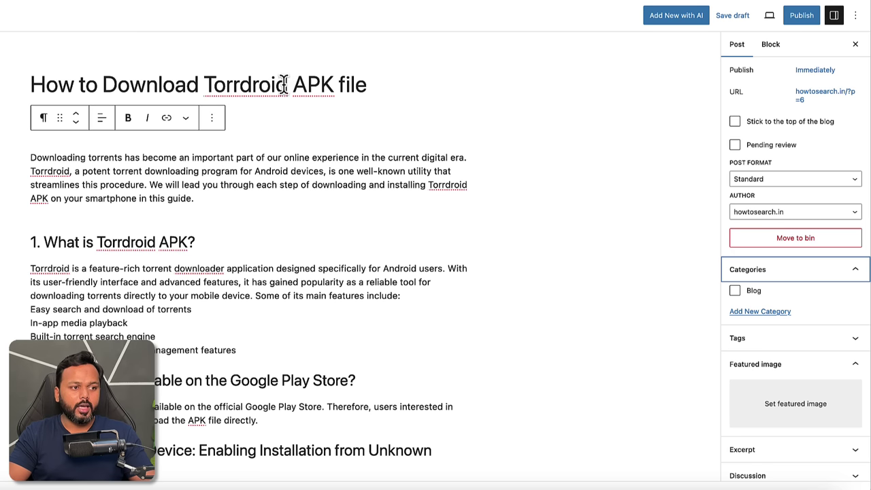
mouse_move(331, 229)
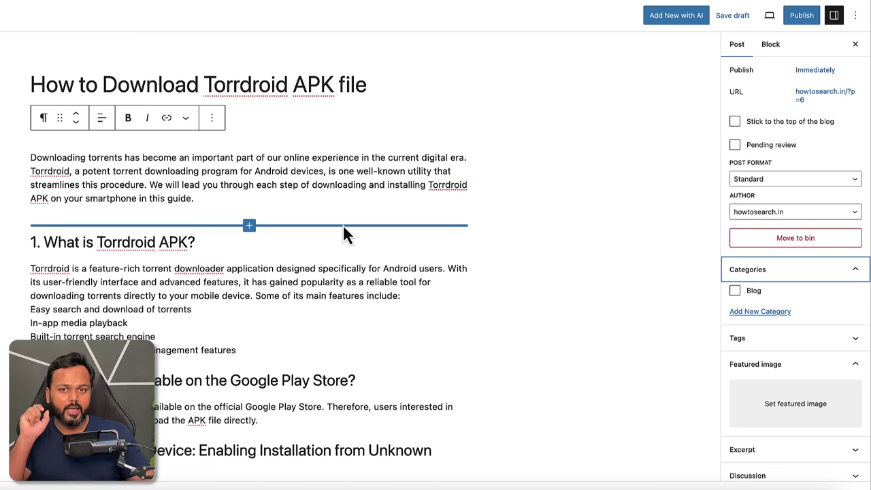
left_click(756, 314)
left_click(762, 345)
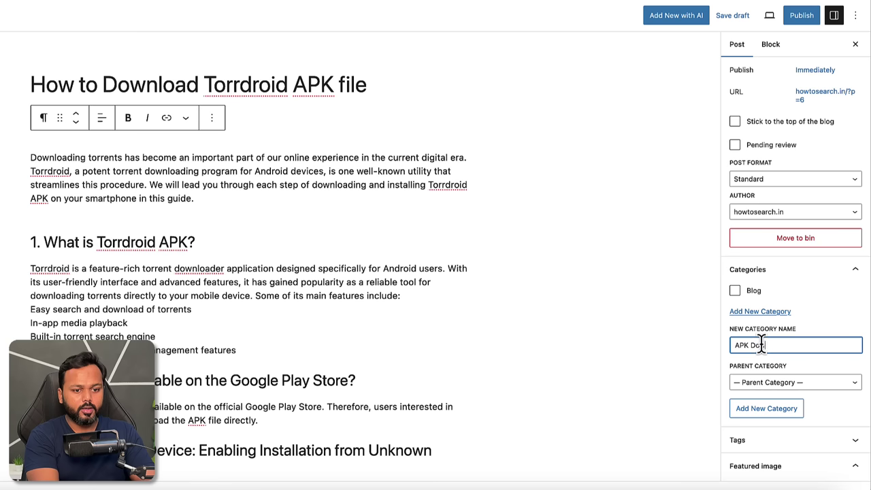
type("APK Download")
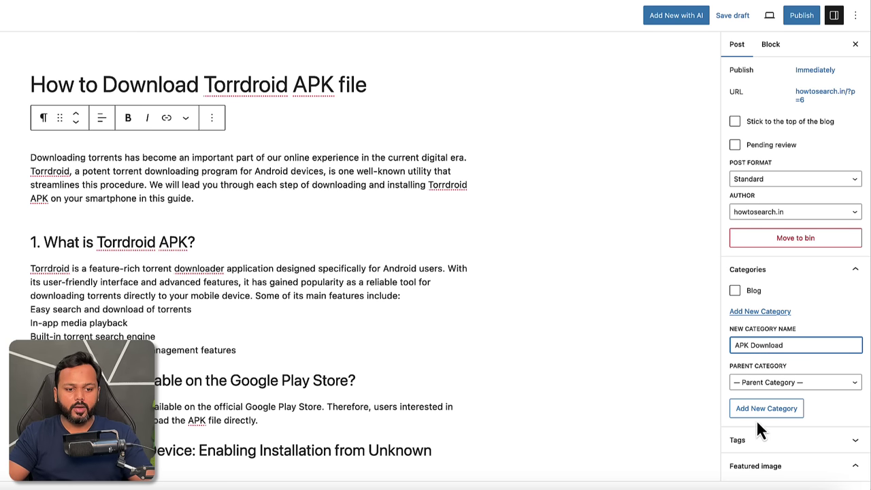
left_click(763, 412)
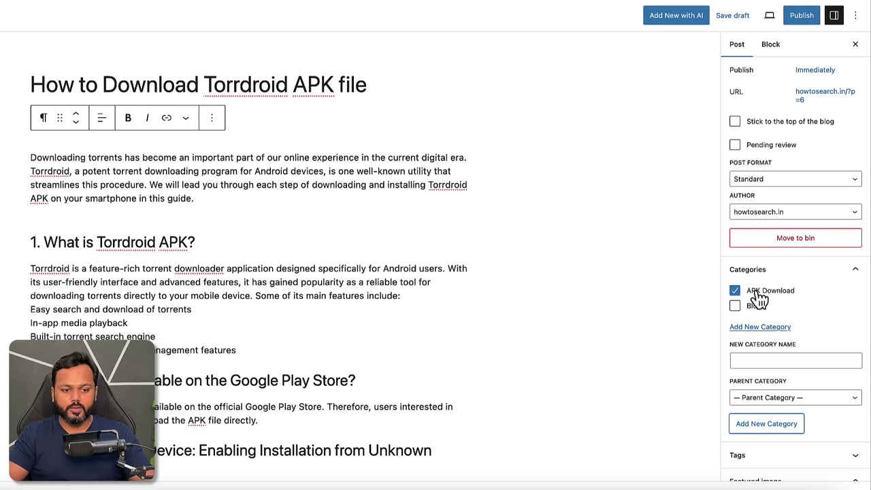
scroll(759, 298, "down", 5)
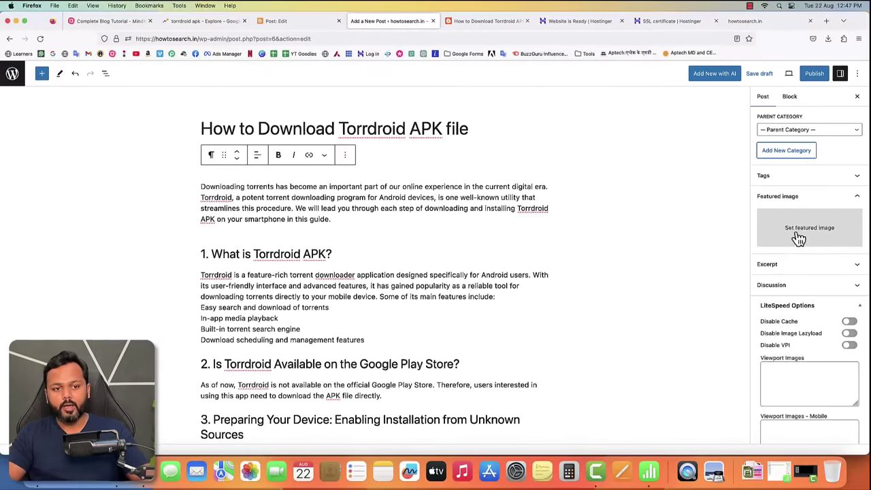
Step: Upload Torrdroid APK File.png from Downloads and set it as the featured image
left_click(798, 235)
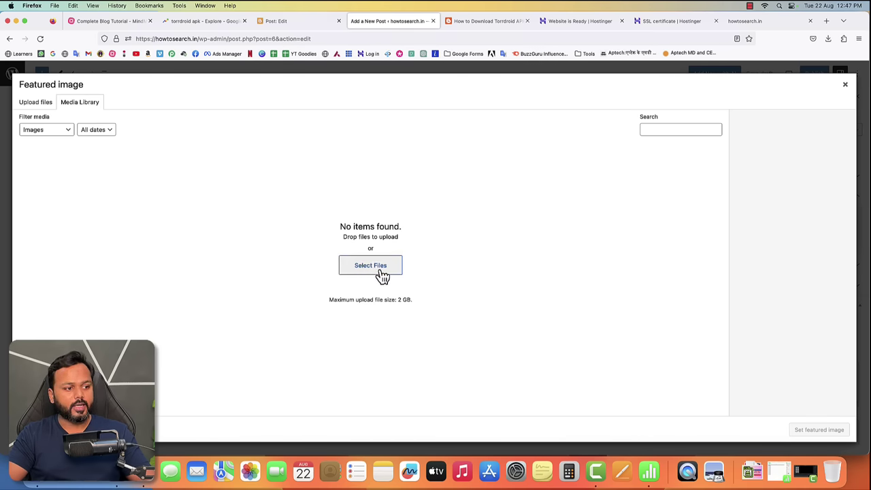
left_click(375, 267)
double_click(246, 103)
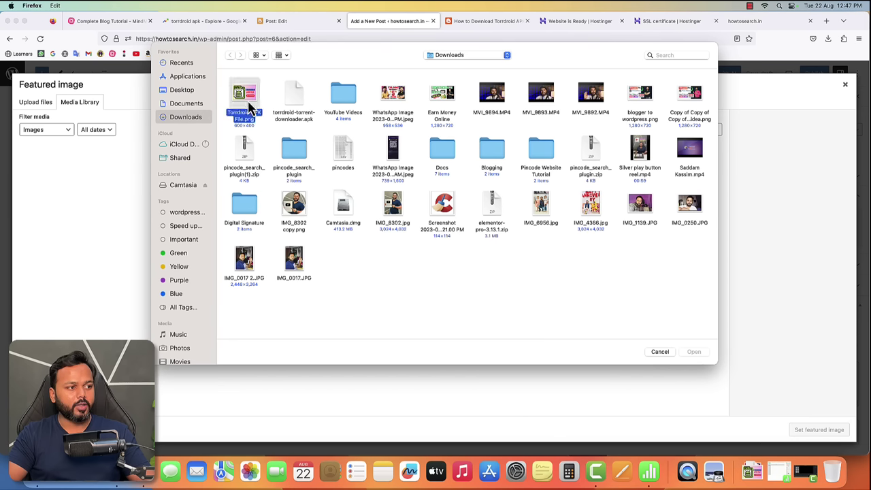
left_click(281, 25)
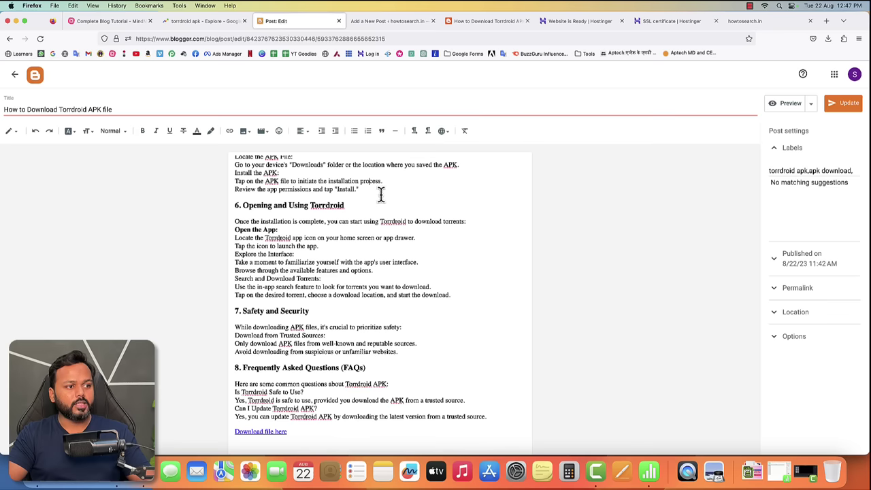
scroll(379, 195, "up", 15)
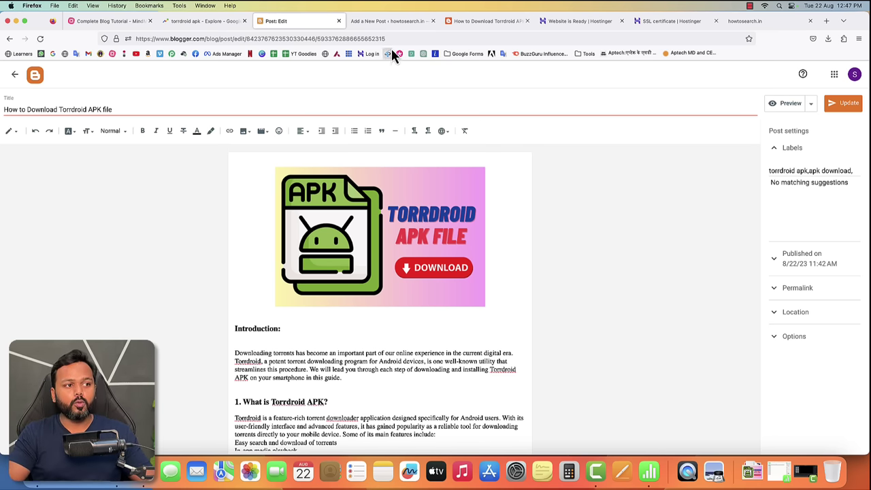
left_click(385, 23)
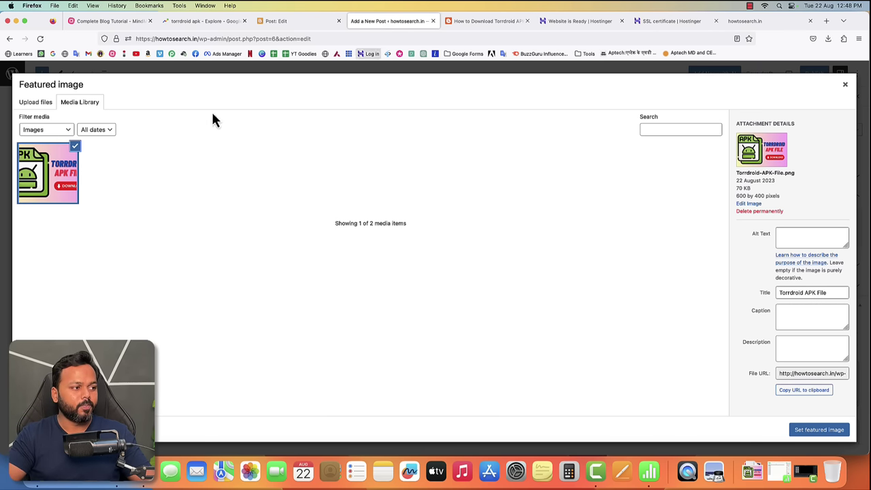
left_click(812, 431)
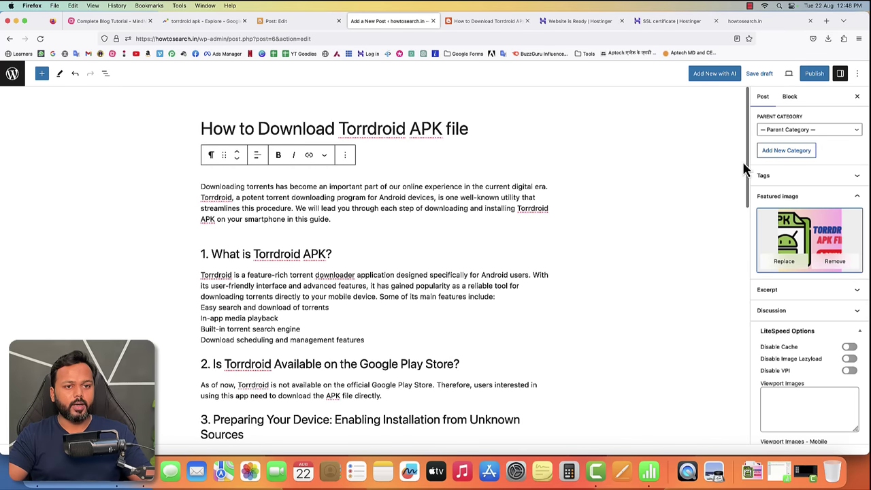
Step: Publish the Torrdroid post and open the live post in a new tab
left_click(814, 73)
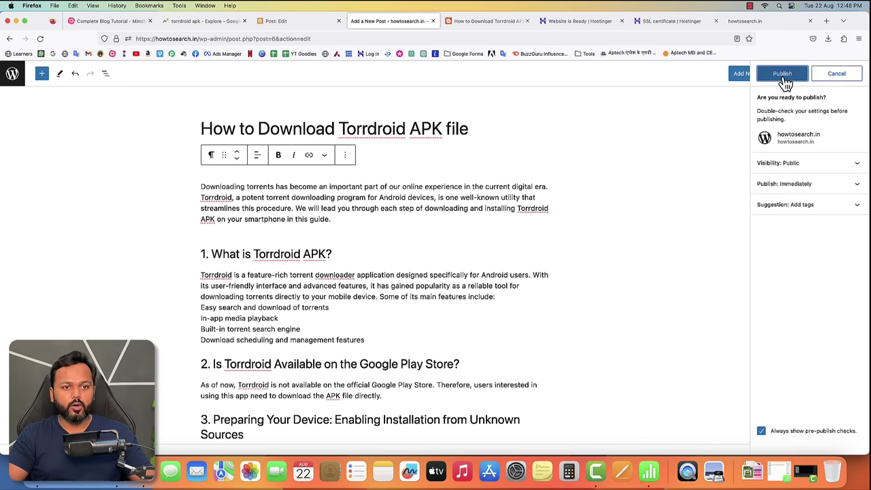
left_click(781, 74)
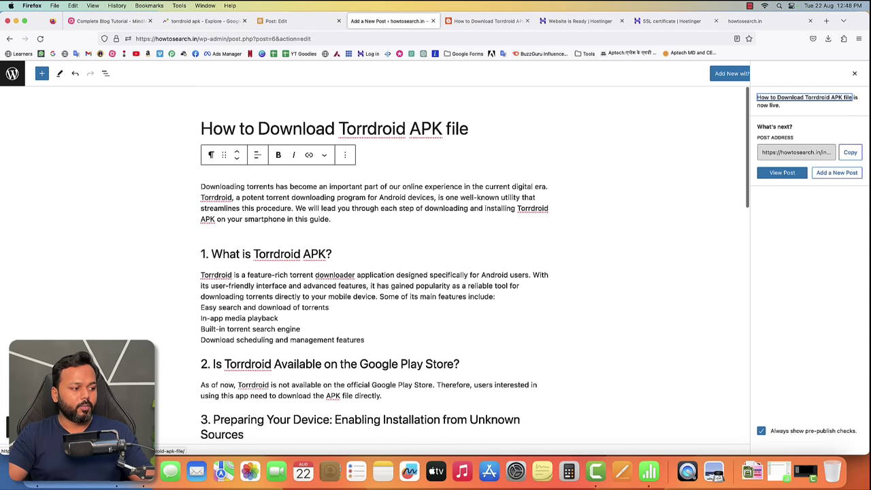
right_click(27, 344)
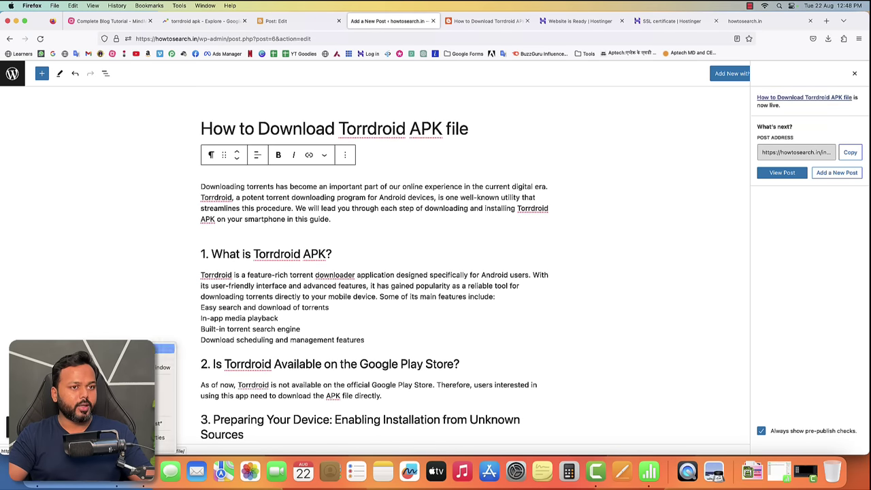
left_click(163, 348)
left_click(439, 21)
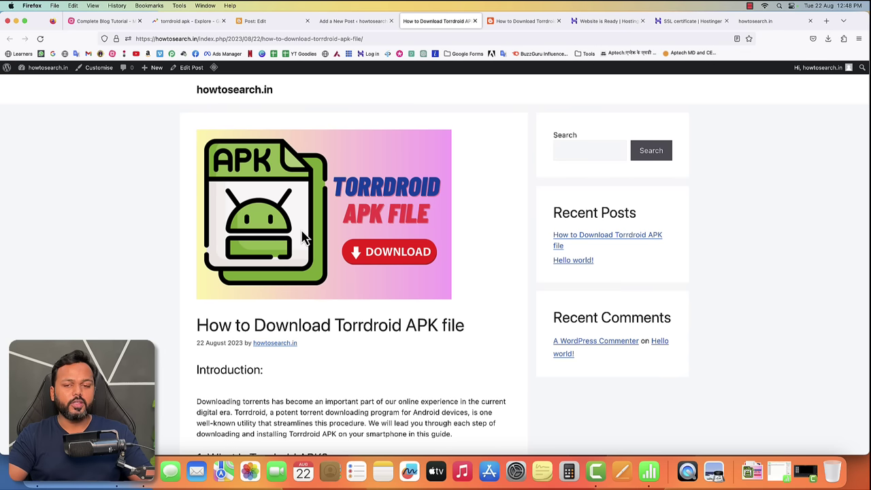
Step: Review the live Torrdroid post and reopen it from the site's home page
scroll(309, 235, "down", 2)
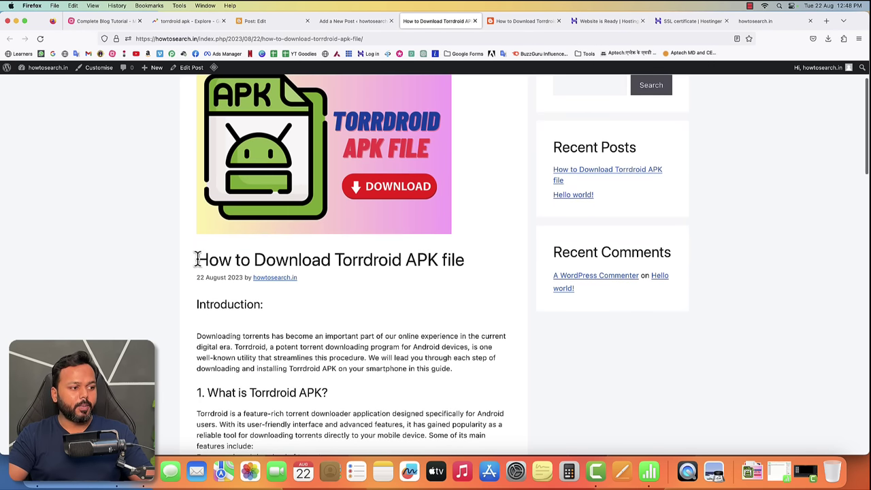
left_click_drag(197, 259, 417, 261)
scroll(259, 300, "down", 1)
scroll(389, 290, "up", 3)
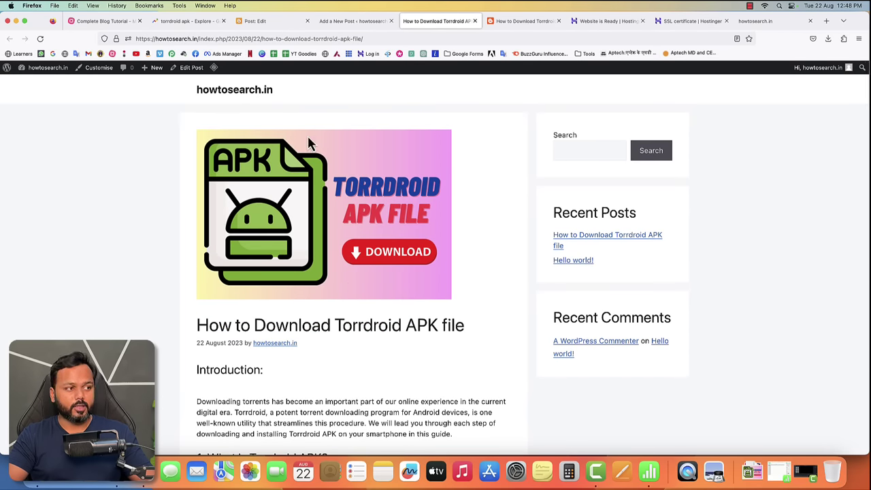
left_click(229, 95)
scroll(276, 179, "down", 1)
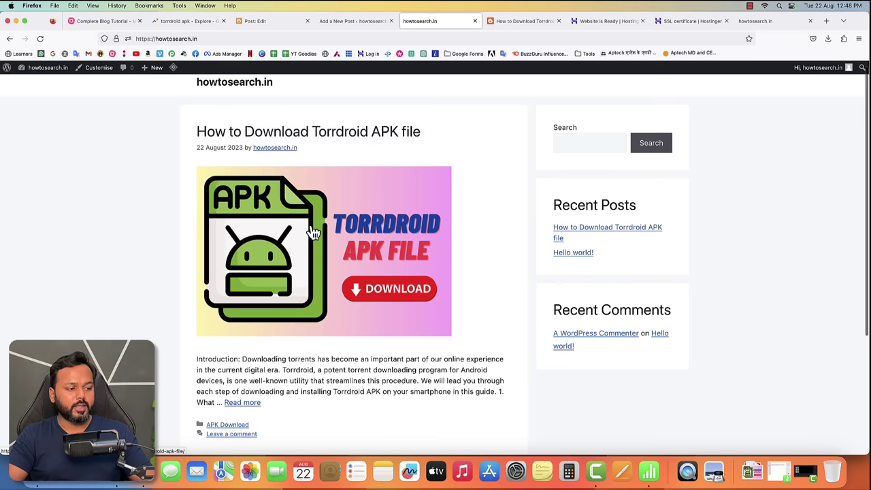
scroll(313, 233, "down", 5)
scroll(290, 293, "up", 6)
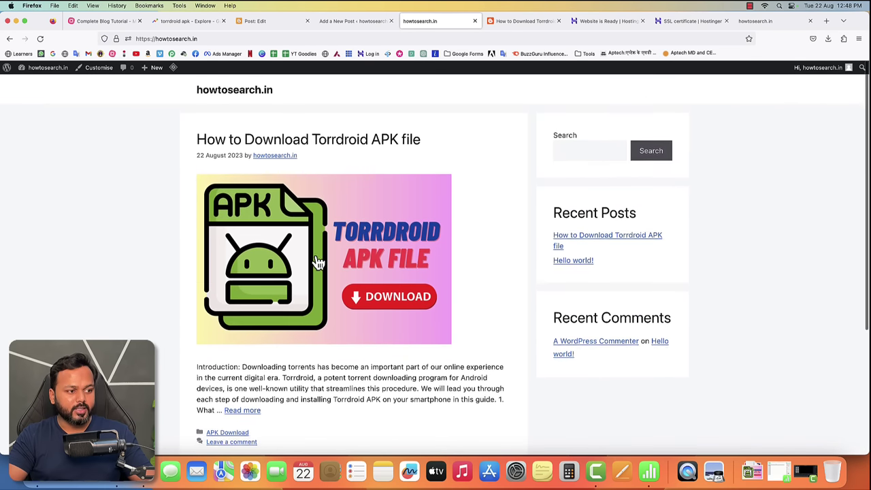
left_click(309, 262)
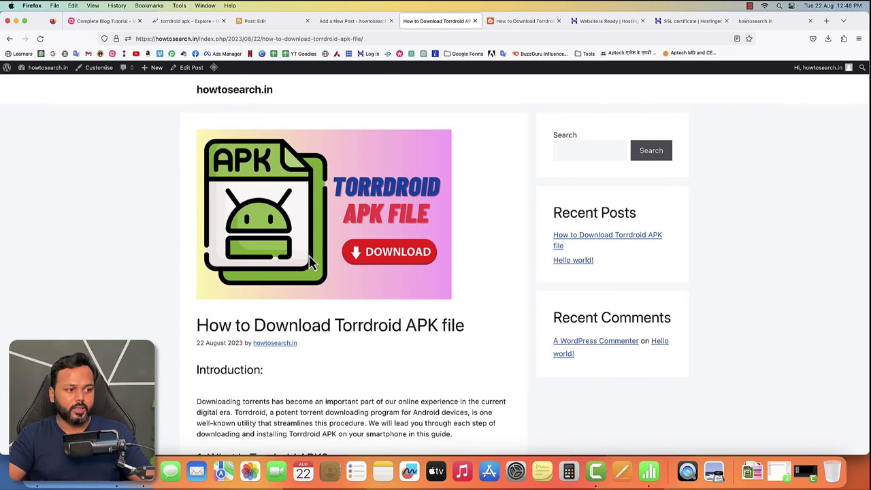
scroll(310, 262, "down", 2)
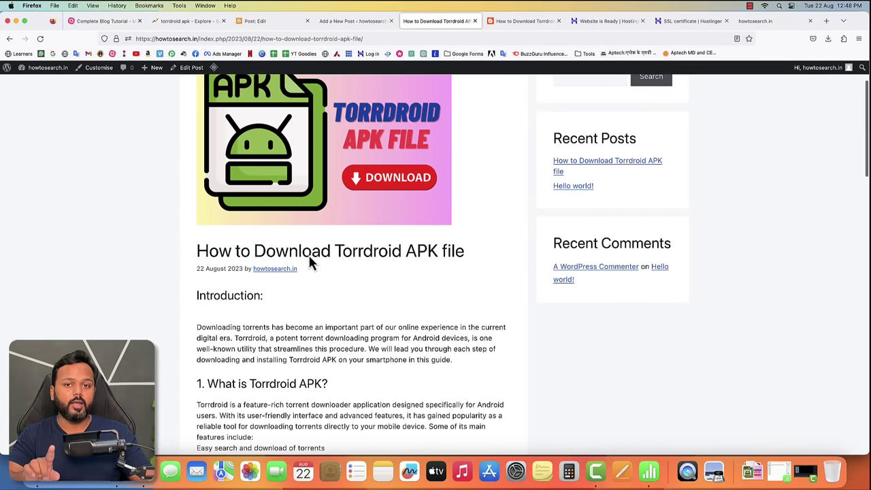
scroll(352, 209, "down", 1)
scroll(349, 201, "up", 2)
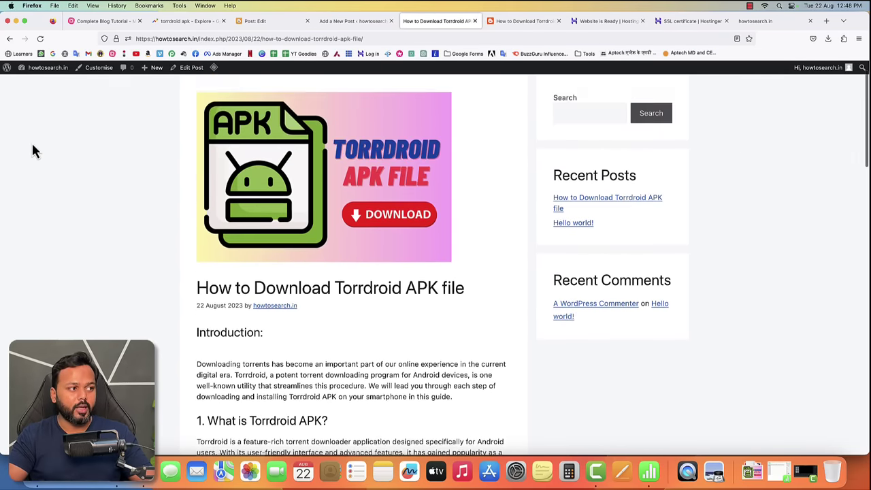
scroll(35, 150, "up", 2)
Step: Check the post's Recent Posts listing with its featured image on the home page
left_click(10, 39)
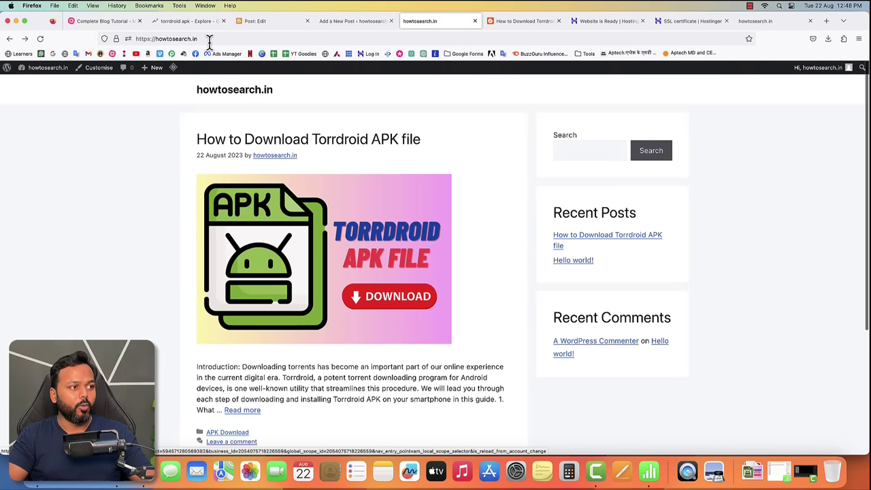
scroll(340, 256, "down", 5)
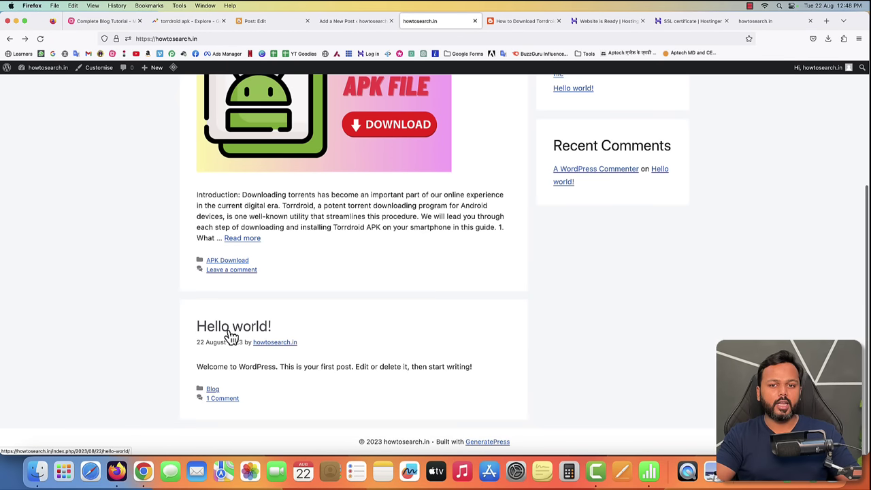
scroll(321, 332, "up", 1)
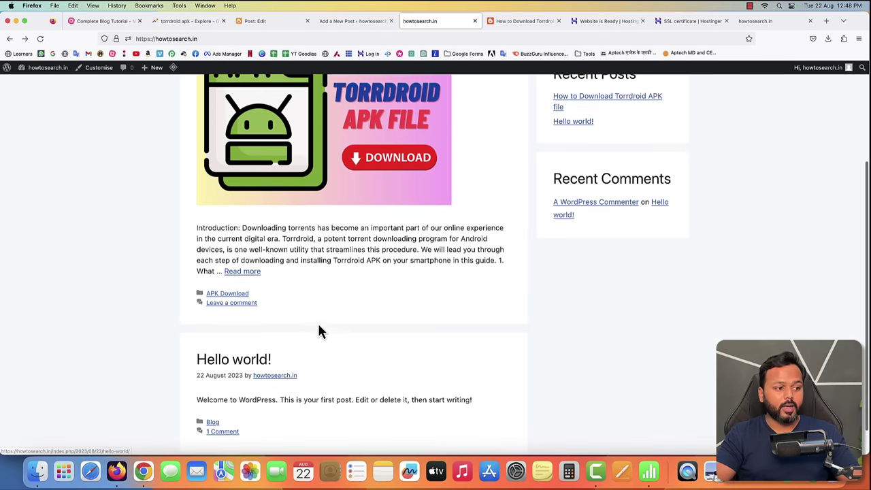
scroll(322, 331, "up", 2)
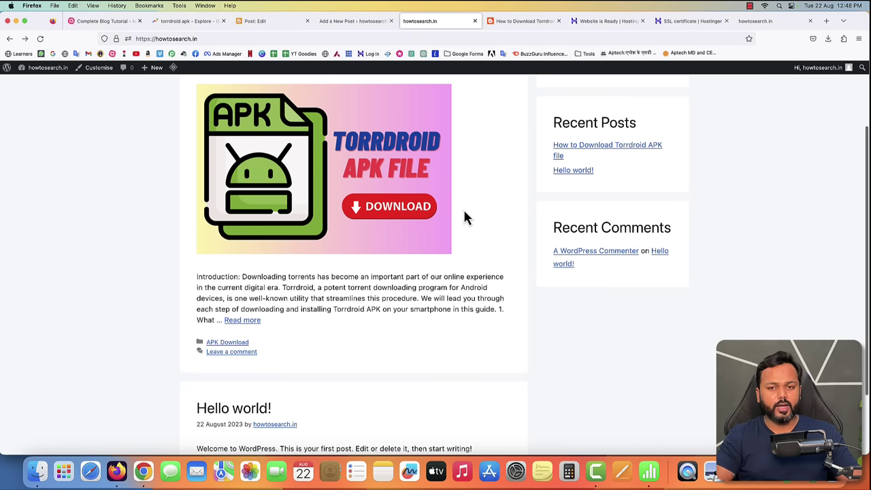
left_click(352, 21)
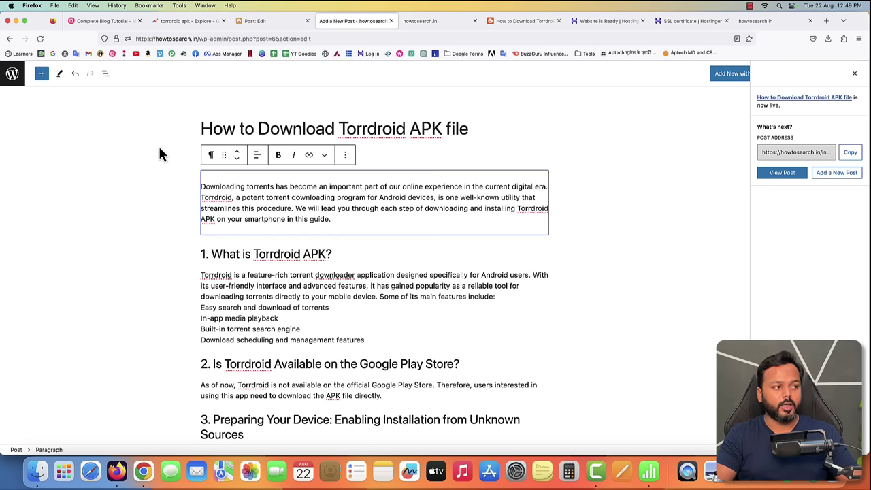
Step: Go to the WordPress dashboard and the Plugins > Add New page
left_click(13, 74)
mouse_move(60, 269)
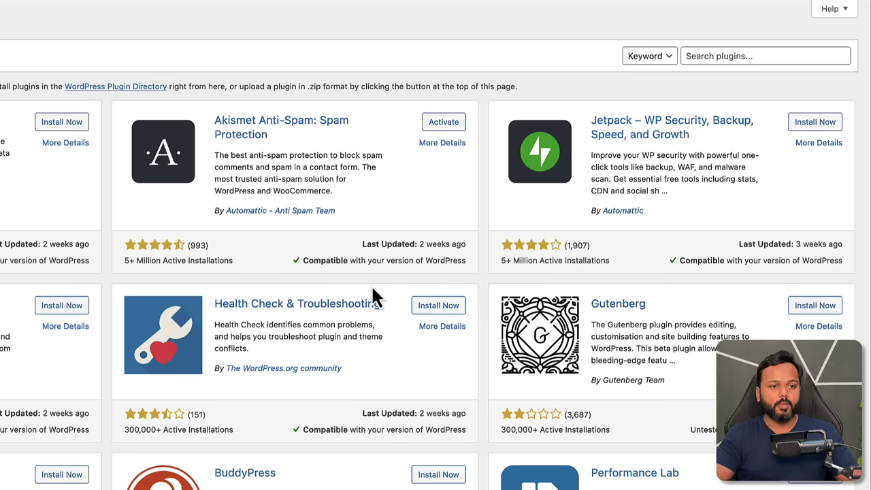
Step: Search the plugin directory for 'rank math', then install and activate Rank Math SEO
left_click(716, 53)
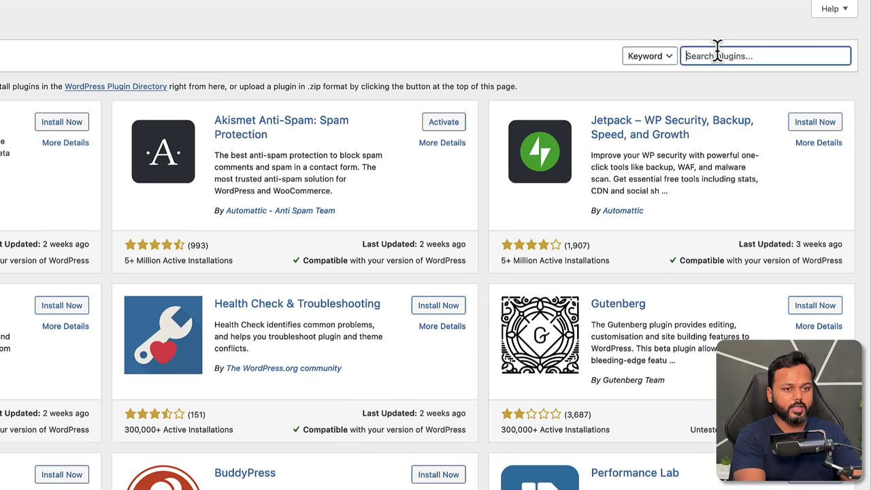
type("rank m")
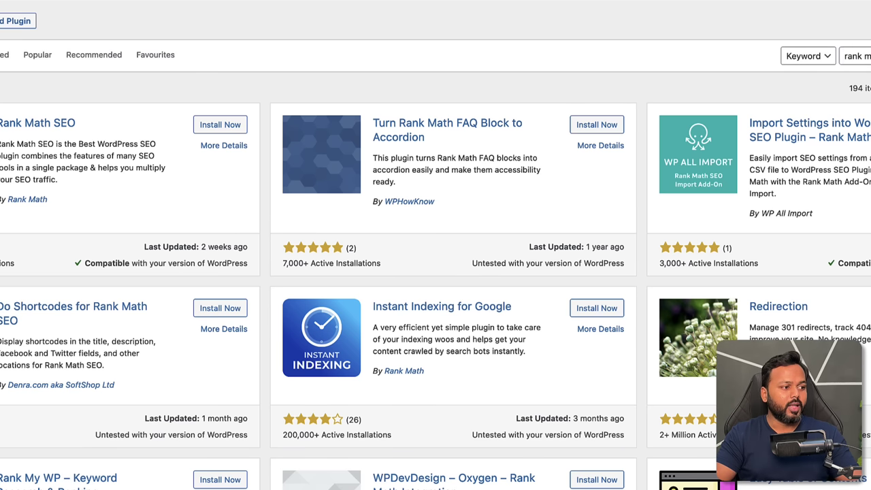
left_click_drag(250, 246, 144, 247)
left_click(19, 276)
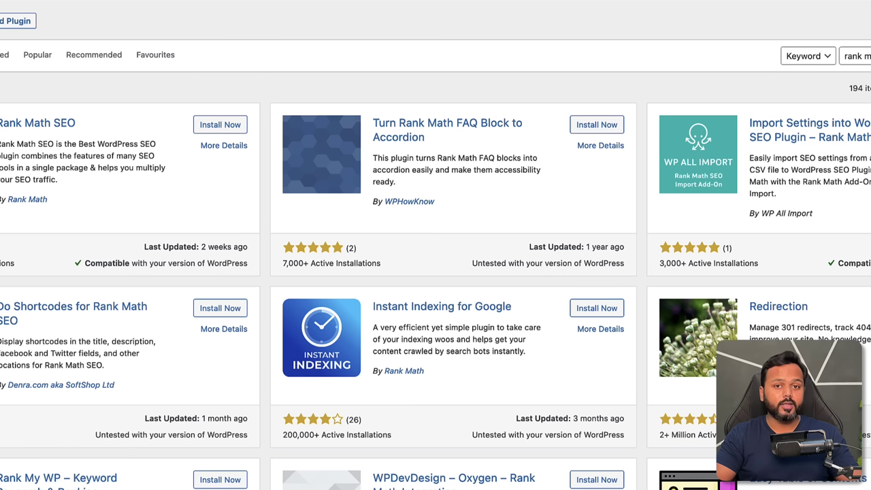
left_click(232, 127)
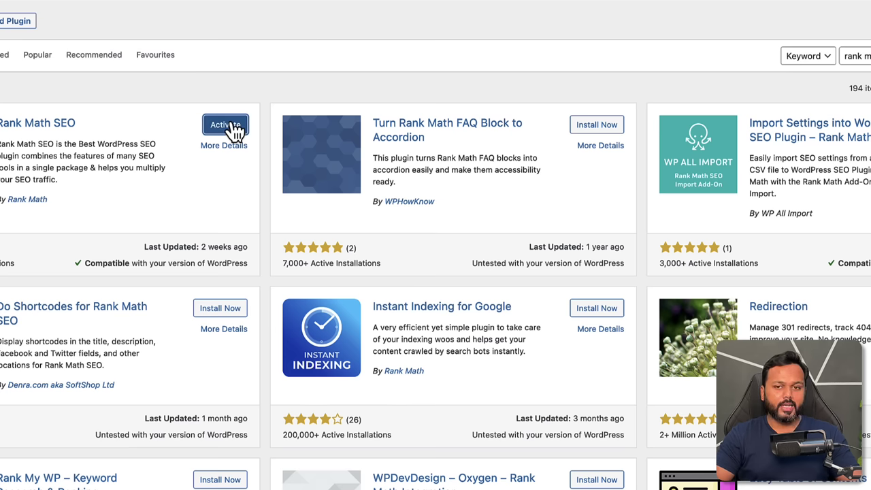
left_click(231, 126)
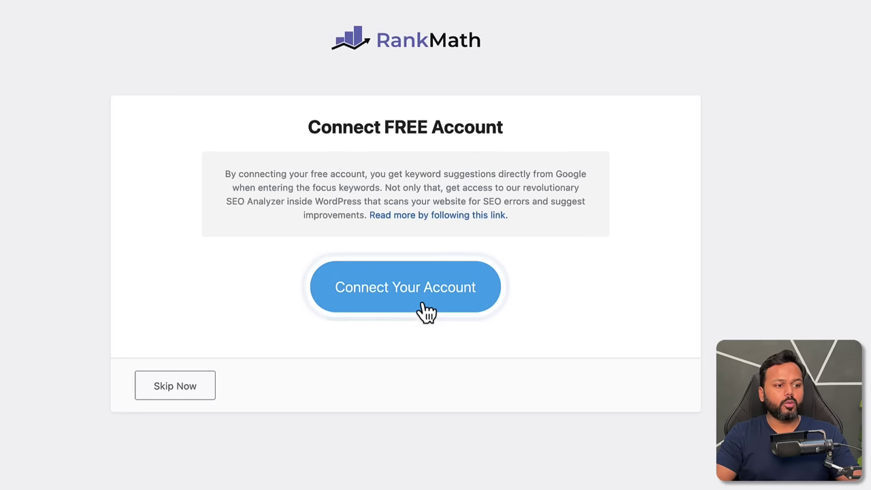
Step: Skip the free account, start the Advanced wizard, and keep Personal Blog as site type
left_click(172, 394)
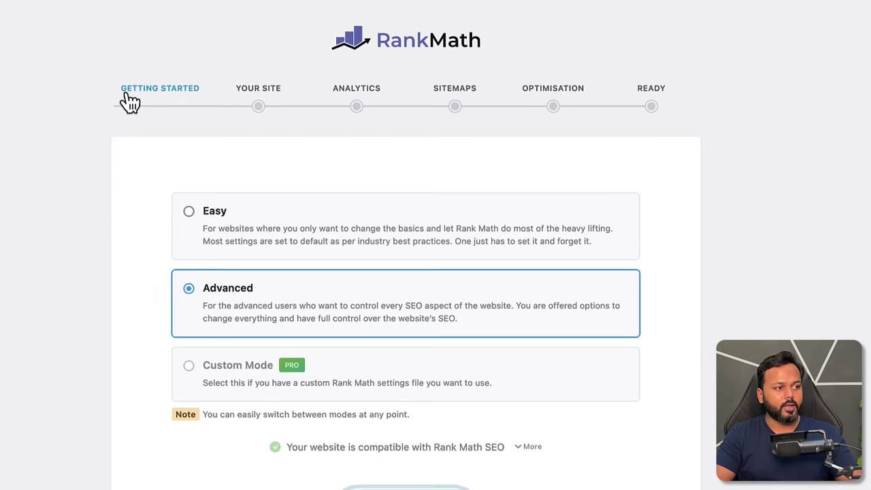
scroll(306, 214, "down", 3)
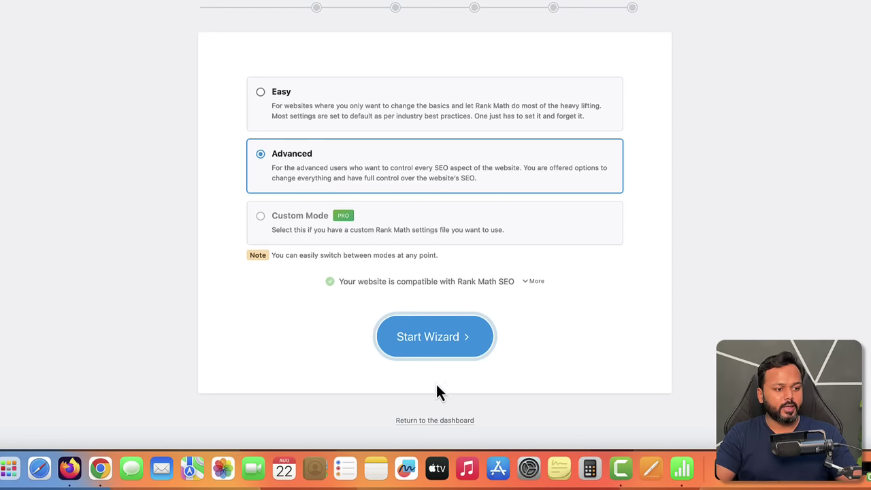
left_click(435, 345)
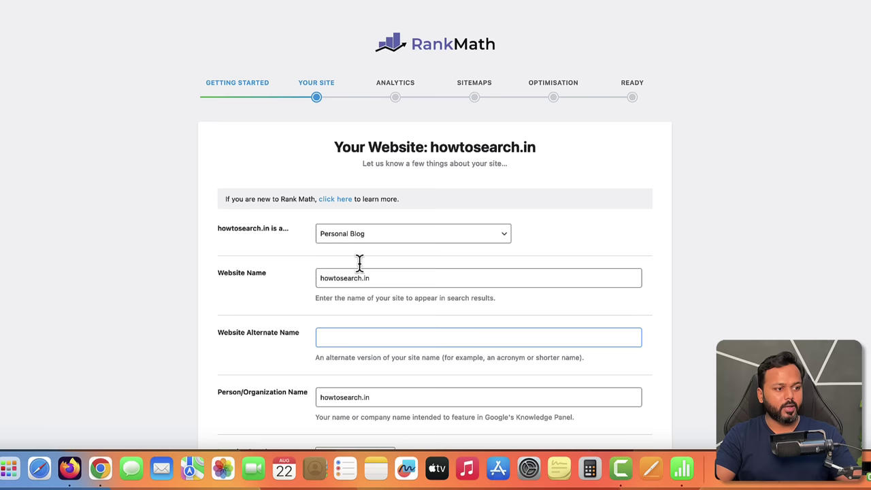
scroll(344, 258, "down", 1)
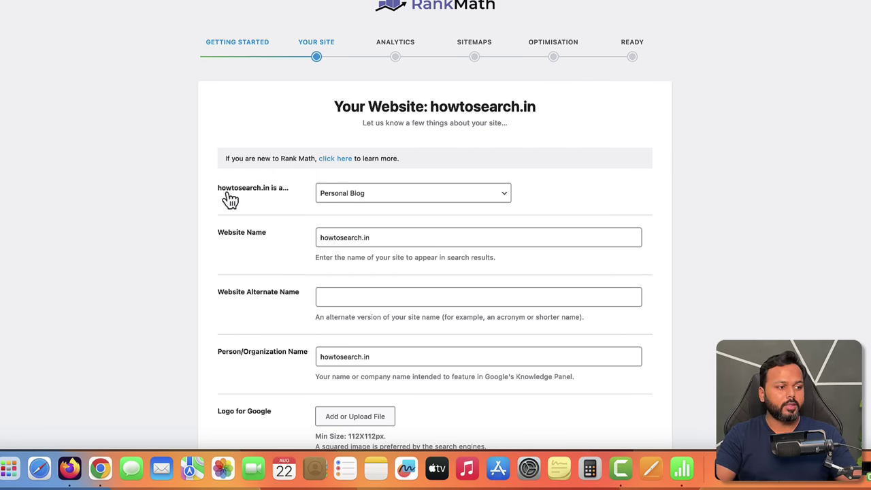
left_click(369, 198)
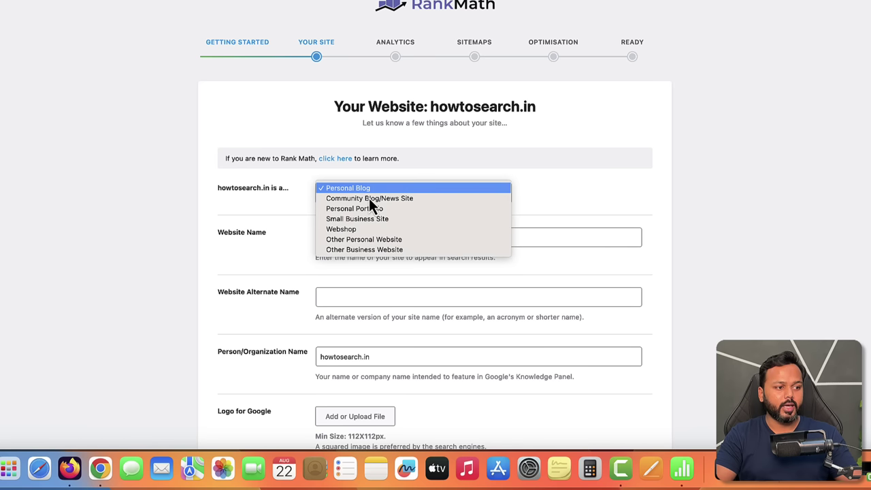
left_click(333, 190)
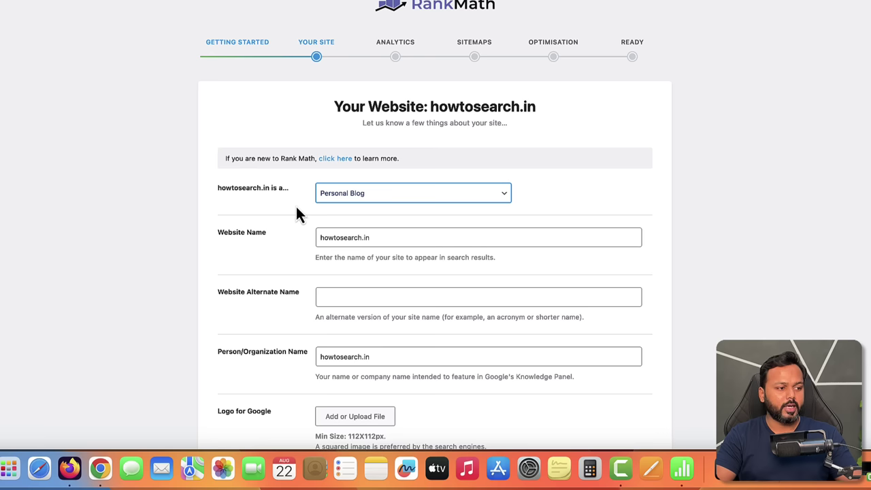
Step: Rename the website to 'How To Search' and save the site details
scroll(296, 206, "down", 1)
left_click_drag(380, 200, 320, 207)
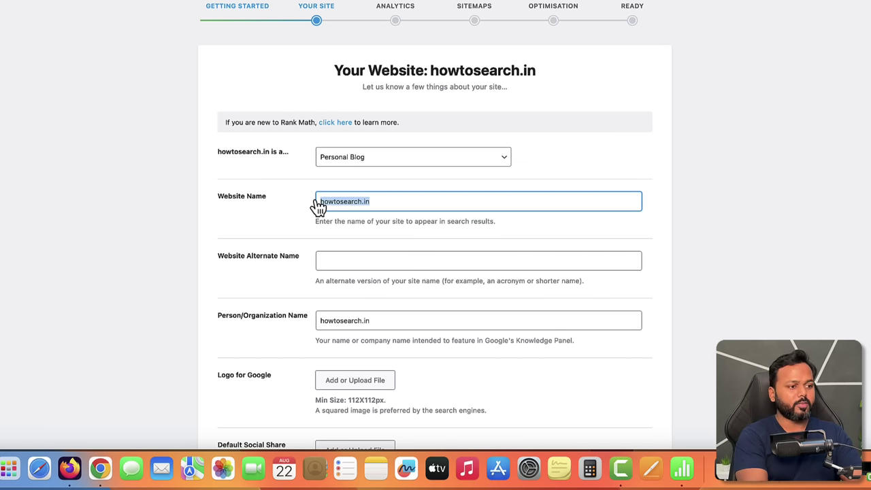
type("How To S")
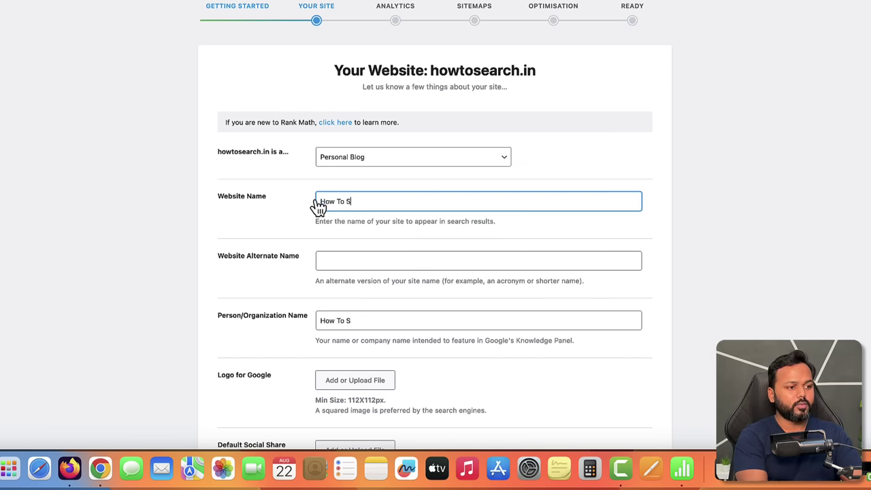
type("earch")
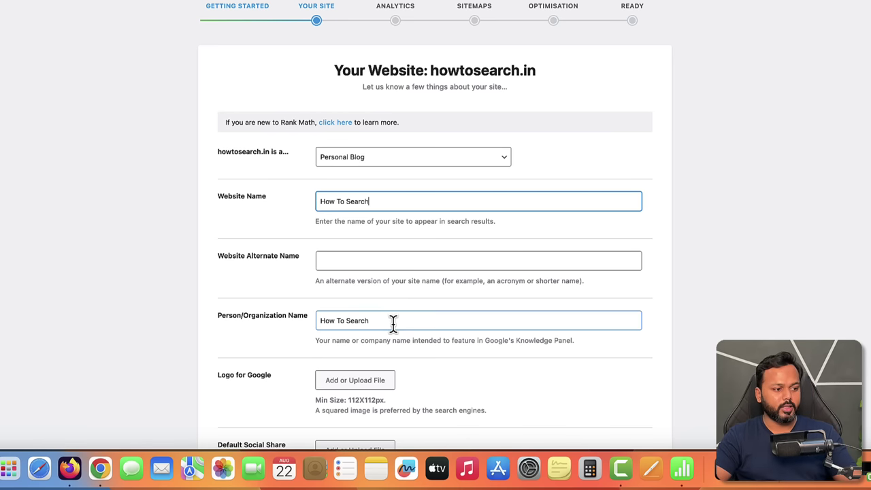
left_click(394, 322)
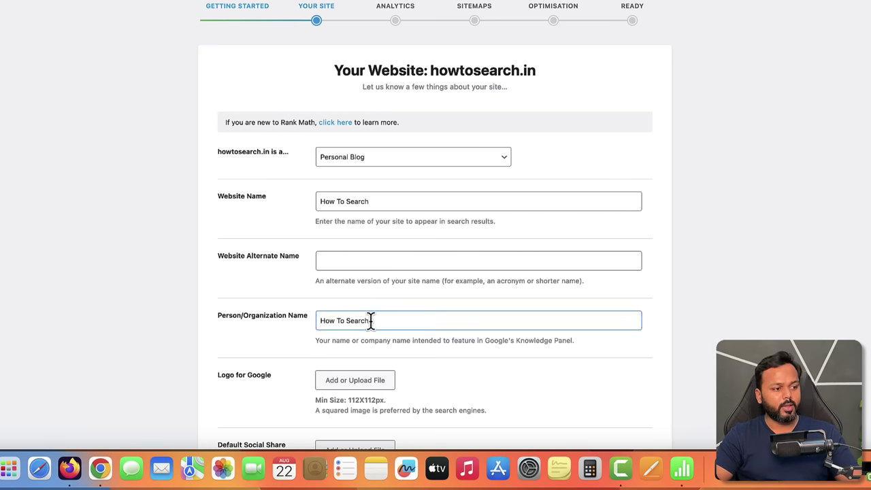
scroll(371, 321, "down", 4)
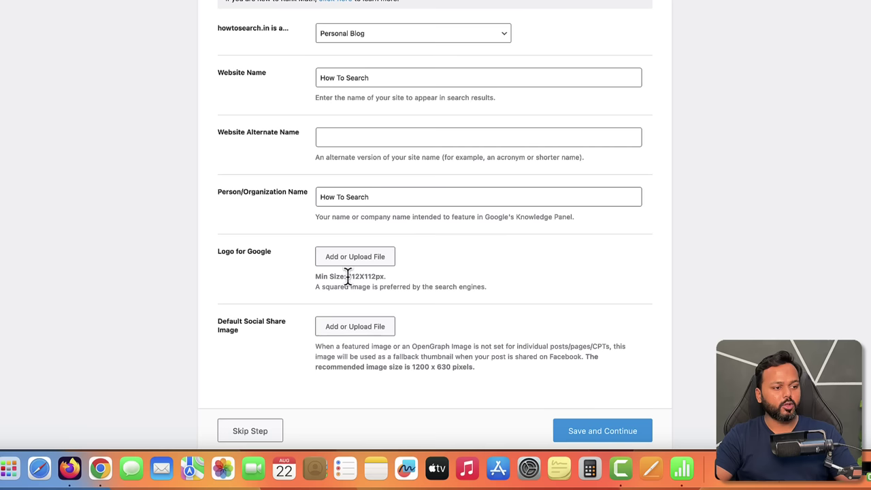
left_click_drag(347, 276, 374, 275)
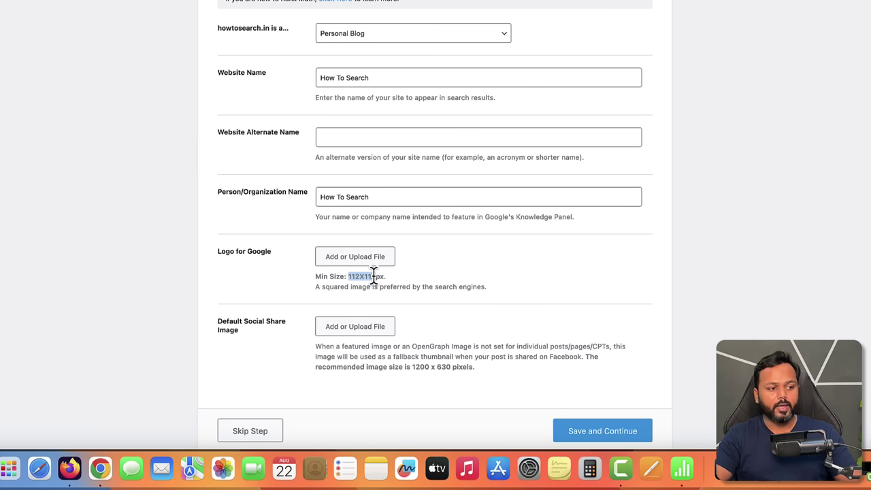
left_click_drag(374, 276, 385, 275)
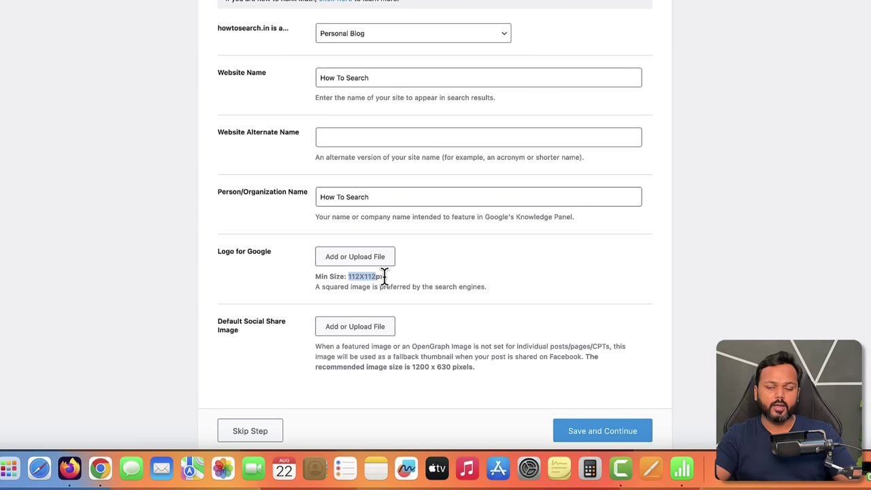
left_click(409, 280)
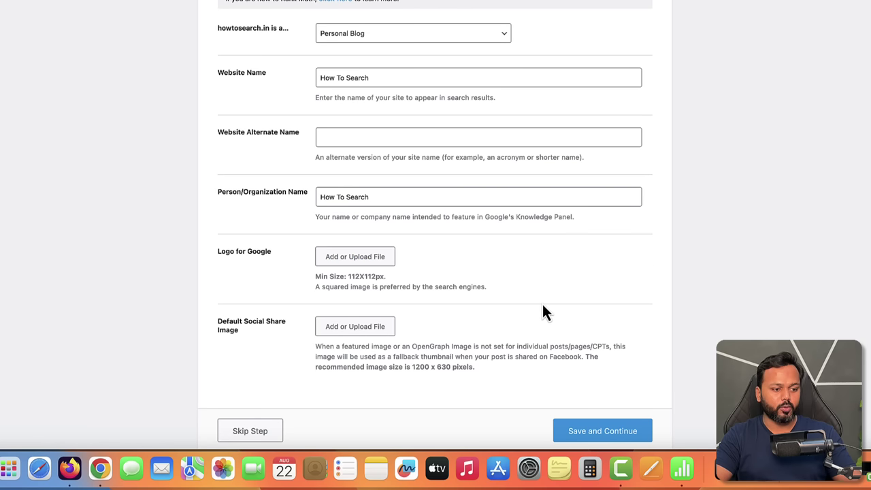
left_click(604, 435)
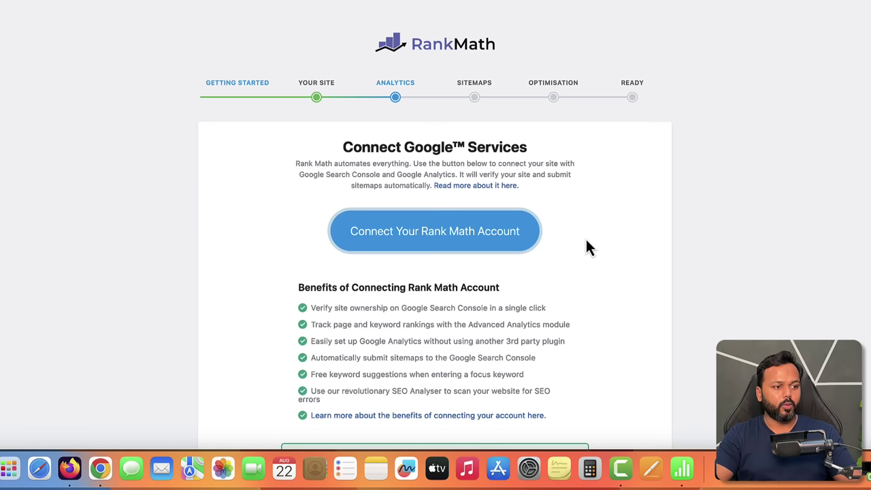
Step: Skip Google services, accept default Sitemap and SEO Tweaks, and return to the Rank Math dashboard
scroll(587, 247, "down", 2)
scroll(587, 247, "down", 1)
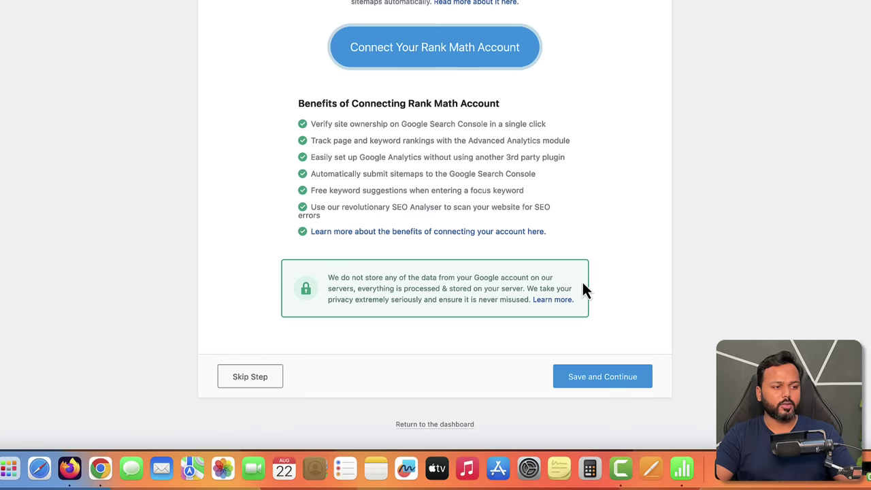
left_click(604, 381)
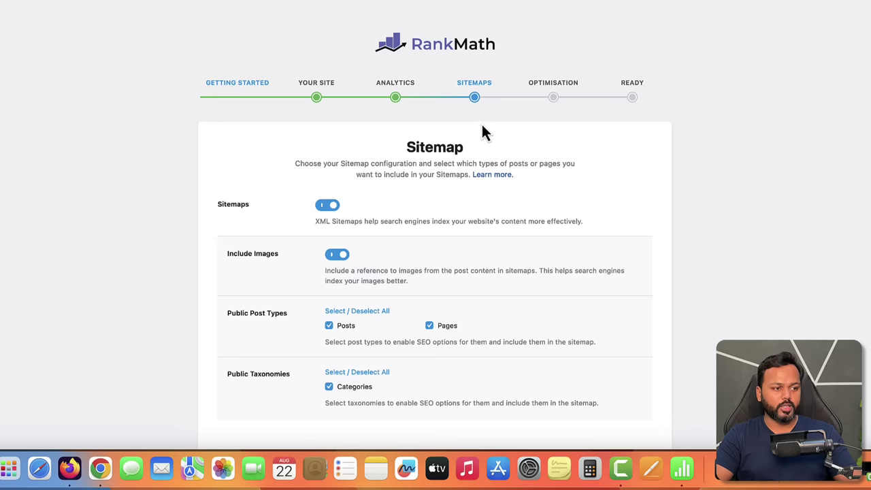
scroll(482, 126, "down", 2)
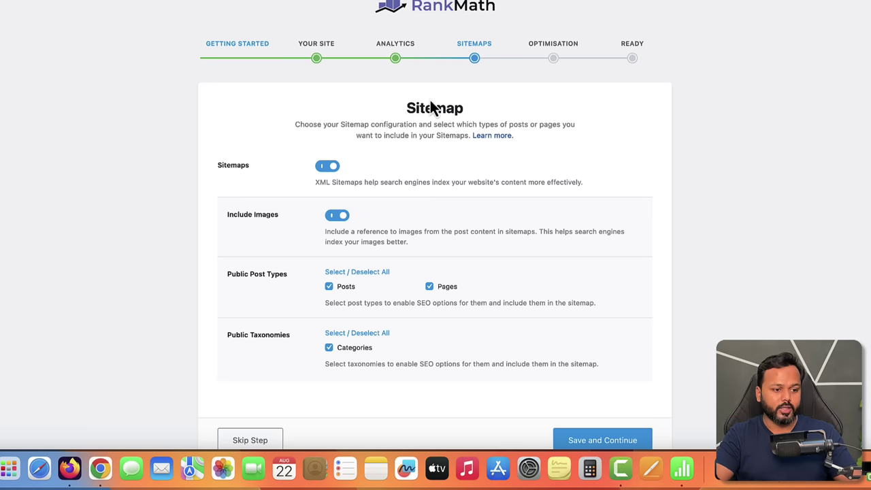
scroll(568, 217, "down", 2)
left_click(607, 380)
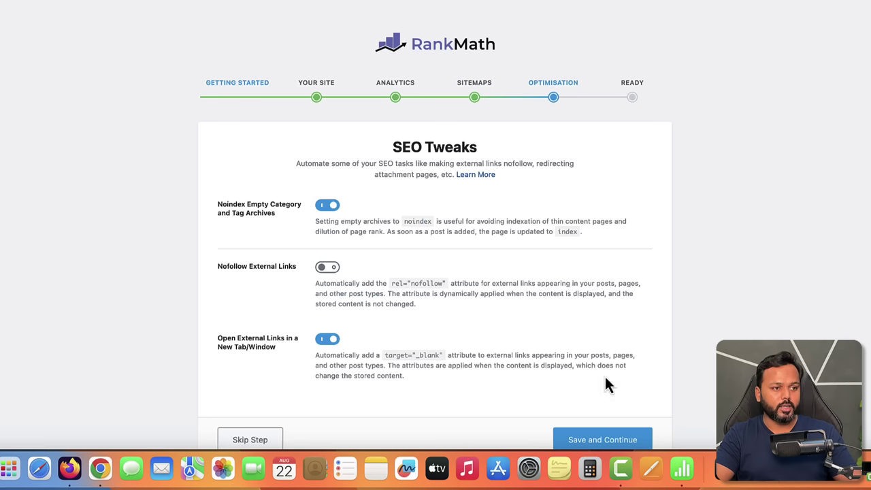
scroll(367, 247, "down", 2)
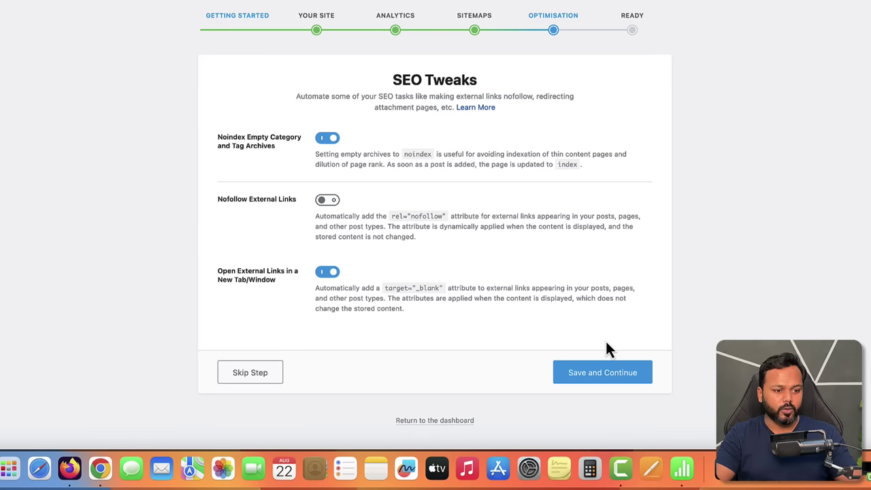
left_click(598, 379)
scroll(597, 381, "down", 1)
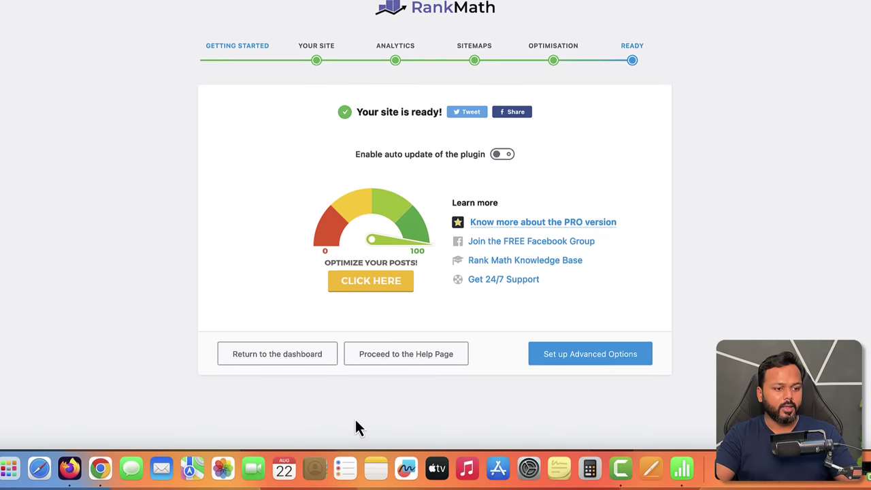
left_click(279, 359)
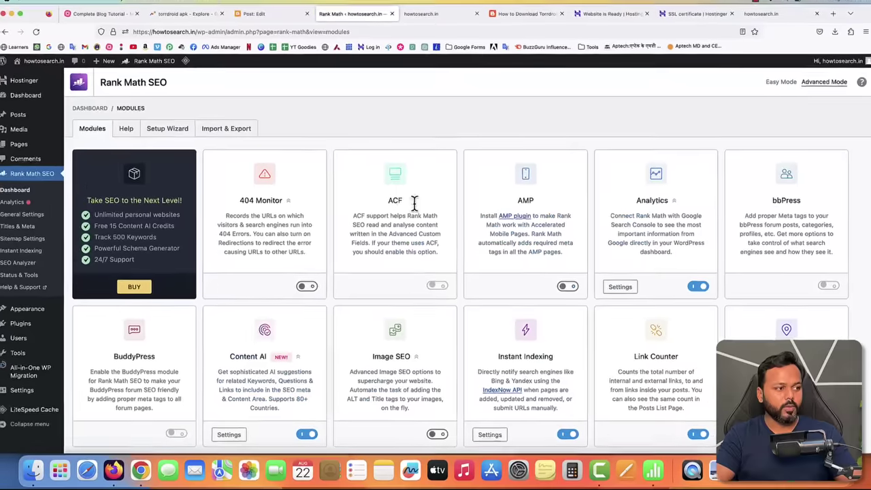
Step: Edit the 'How to Download Torrdroid APK file' post from the All Posts list
scroll(361, 304, "down", 1)
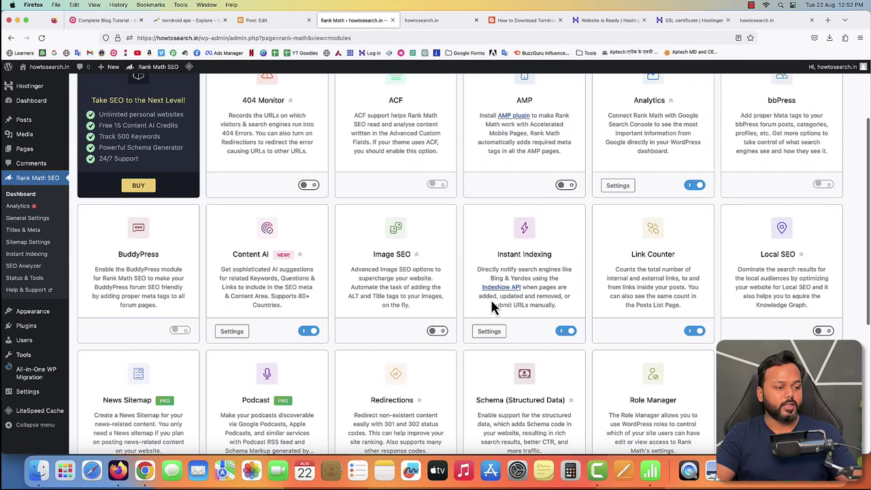
scroll(490, 299, "up", 3)
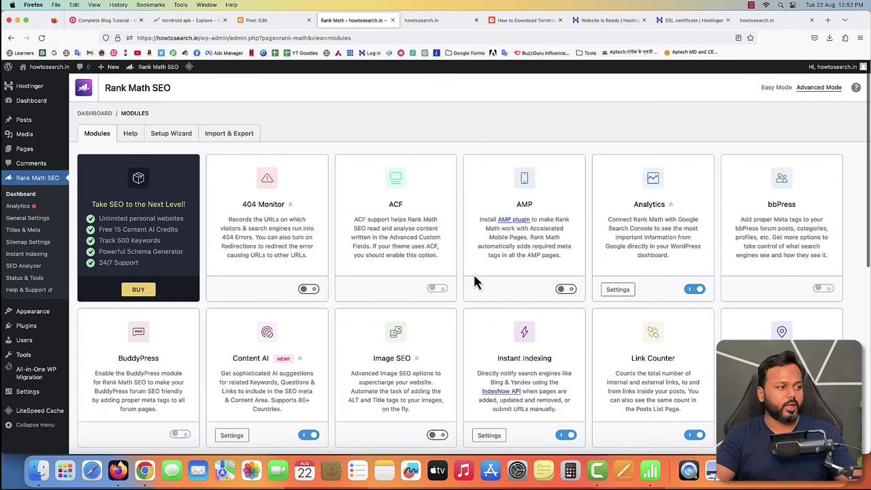
mouse_move(21, 123)
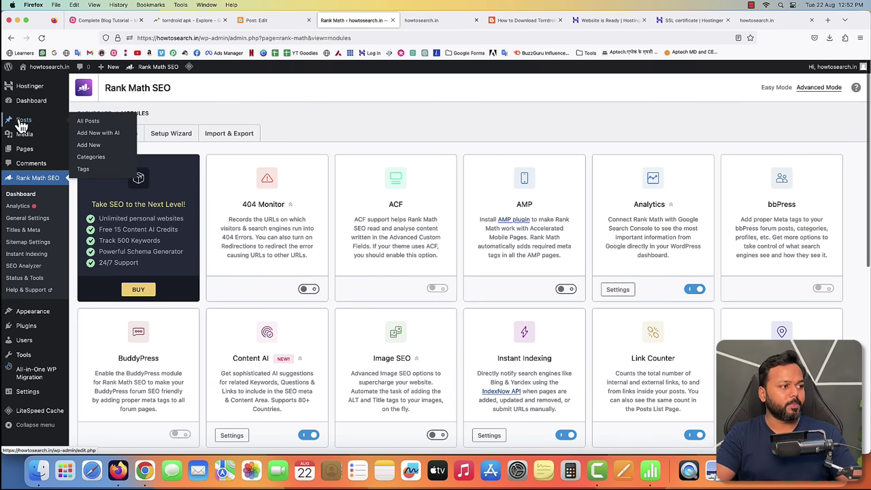
left_click(115, 123)
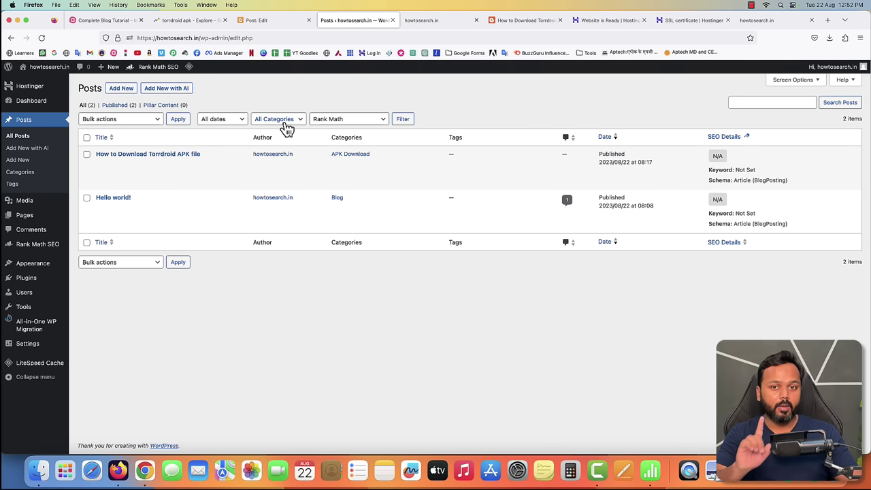
mouse_move(129, 163)
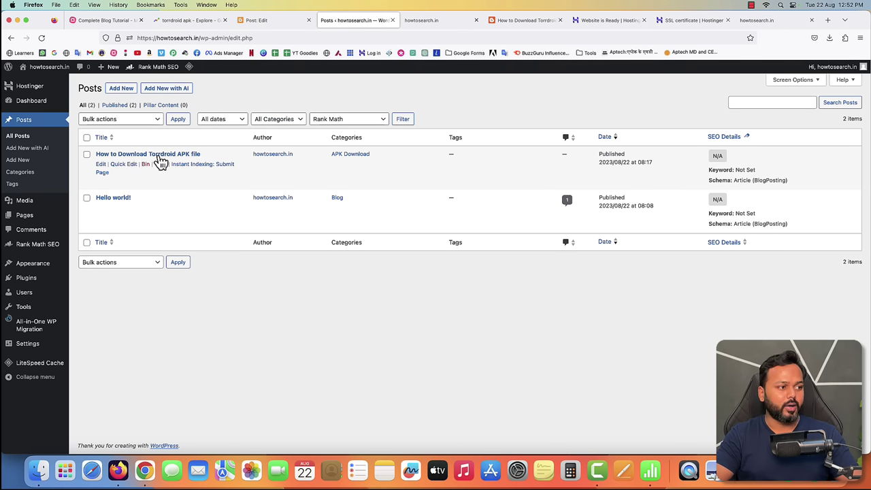
left_click(100, 165)
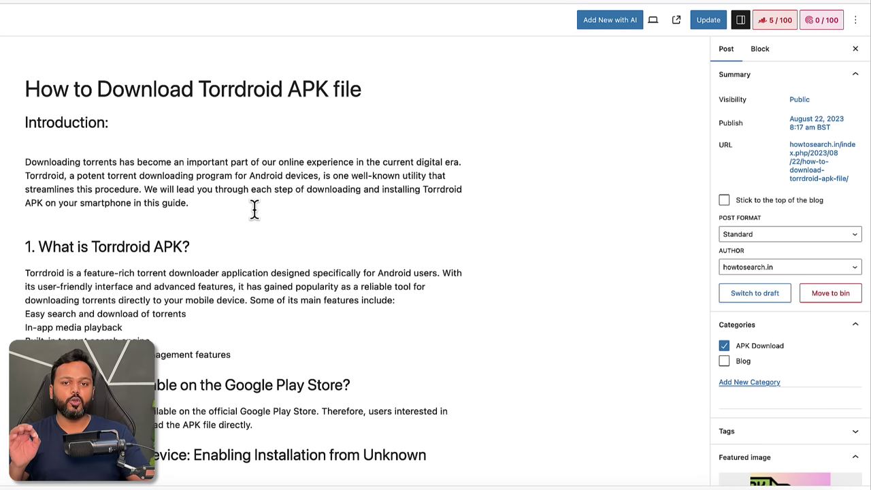
left_click(770, 22)
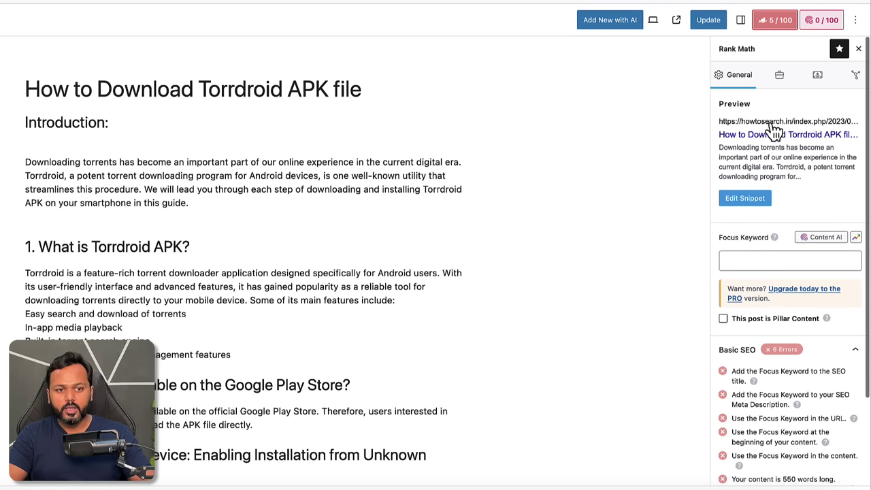
left_click(747, 262)
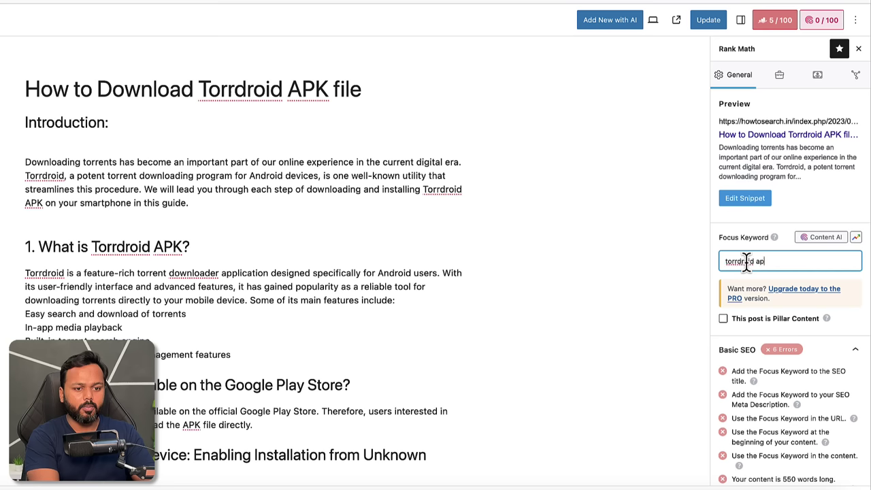
key("Return")
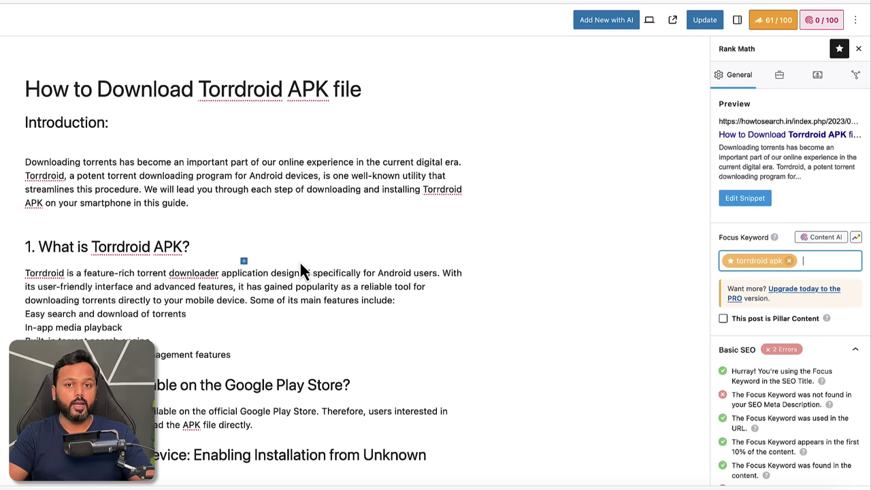
scroll(775, 326, "down", 3)
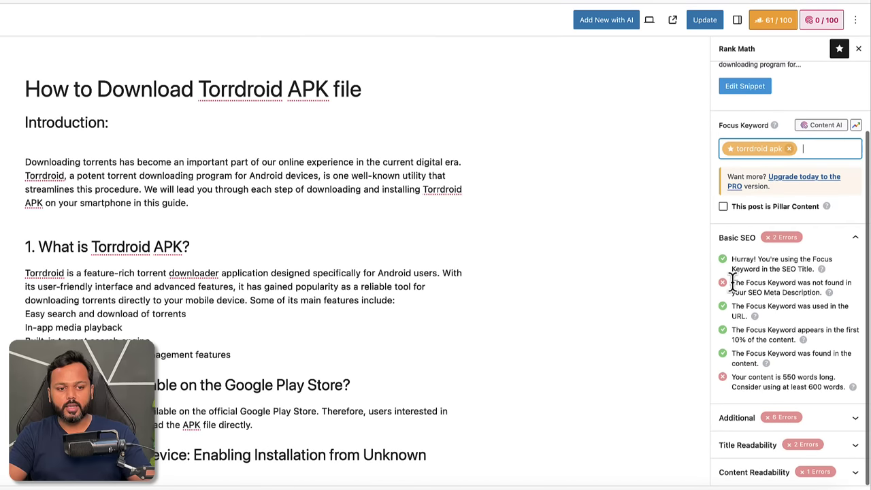
left_click_drag(731, 282, 819, 292)
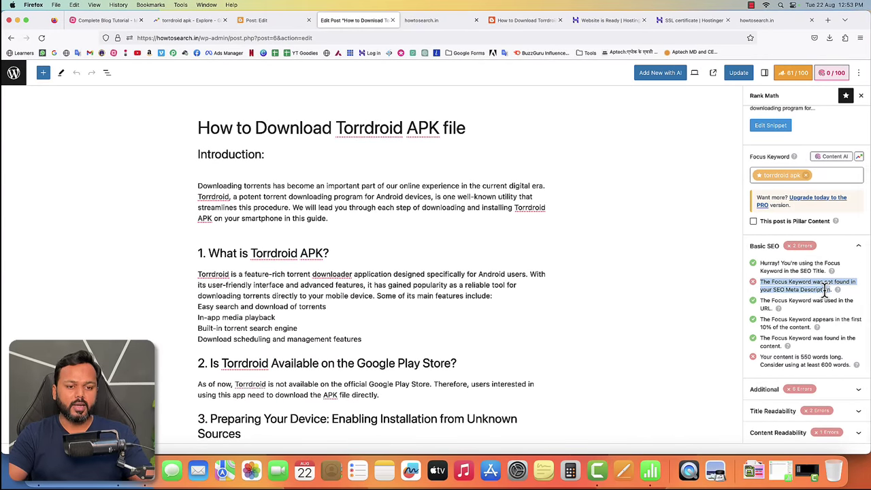
left_click(719, 235)
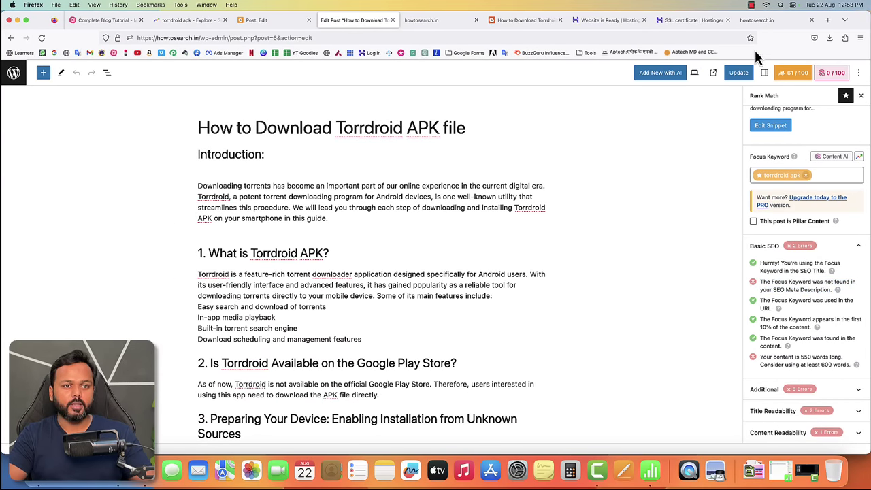
Step: Search Google for 'torrdroid apk' in a new browser tab
left_click(828, 20)
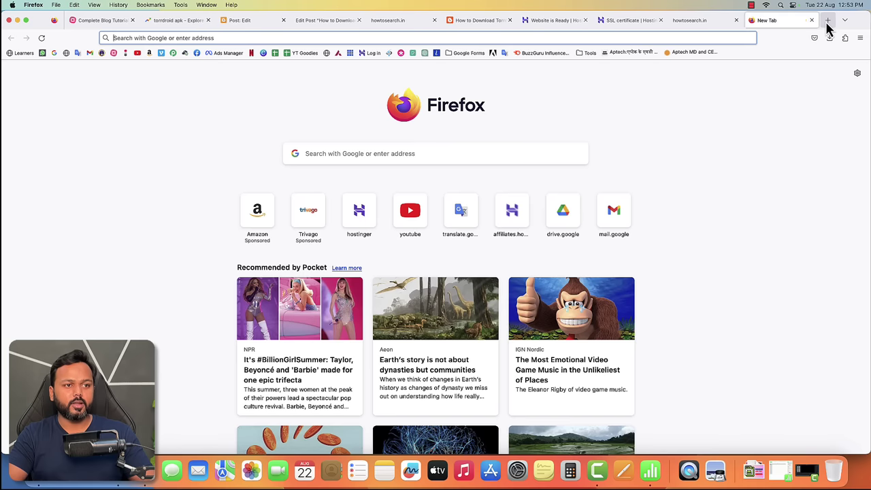
left_click(54, 53)
type("t")
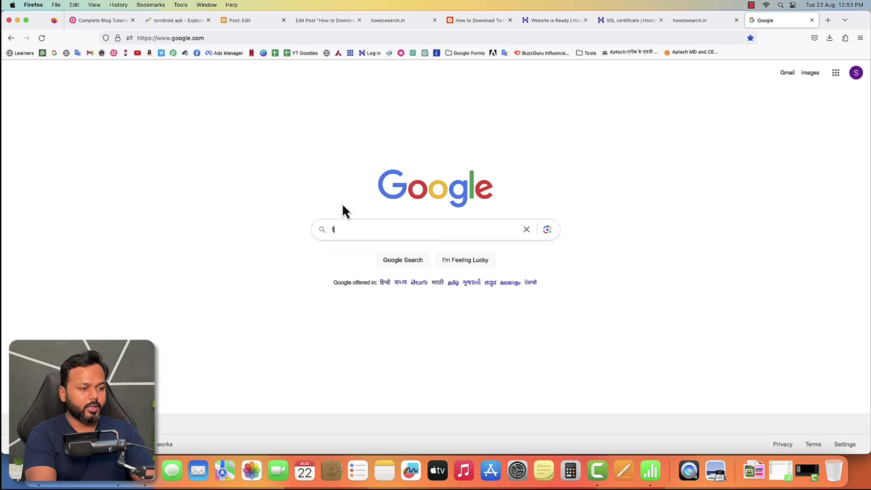
type("orrdroid a")
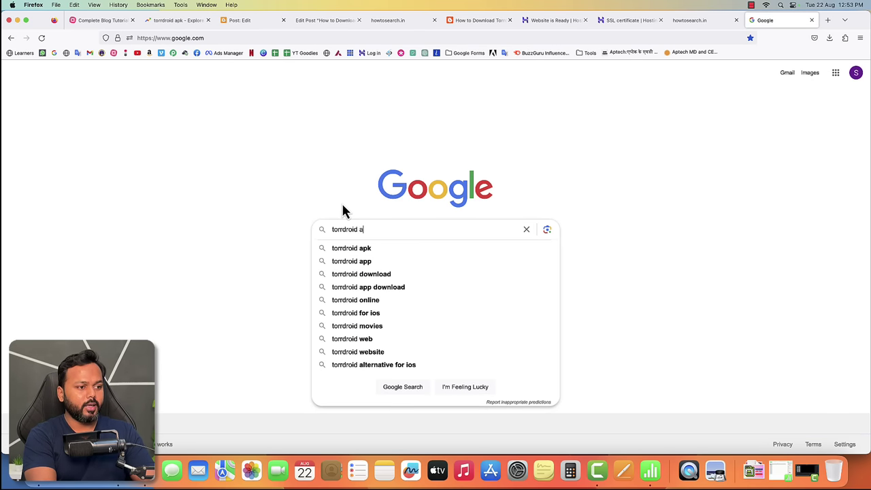
type("pk")
key("Return")
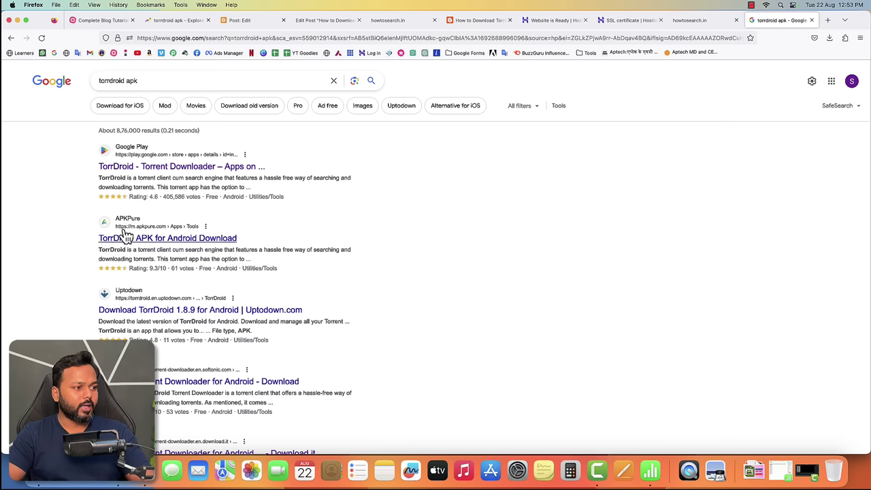
Step: Study the APKPure result's snippet, then go back to the Edit Post tab
left_click_drag(99, 251, 245, 259)
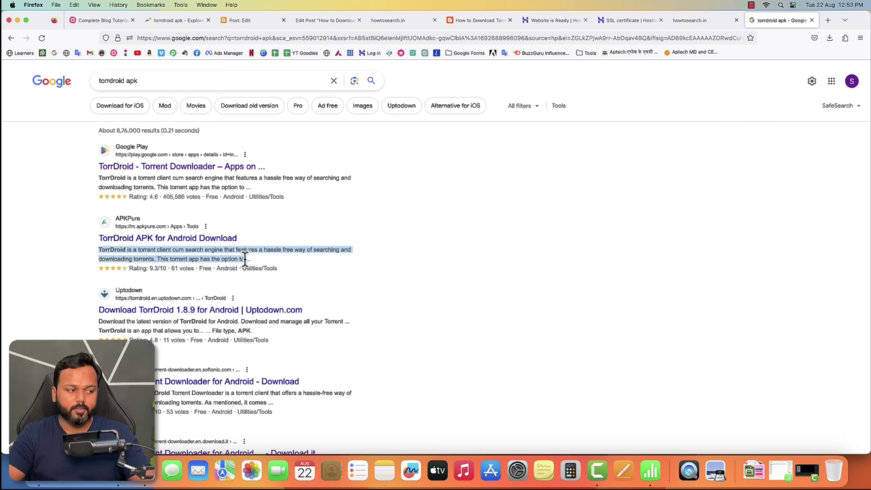
left_click(83, 242)
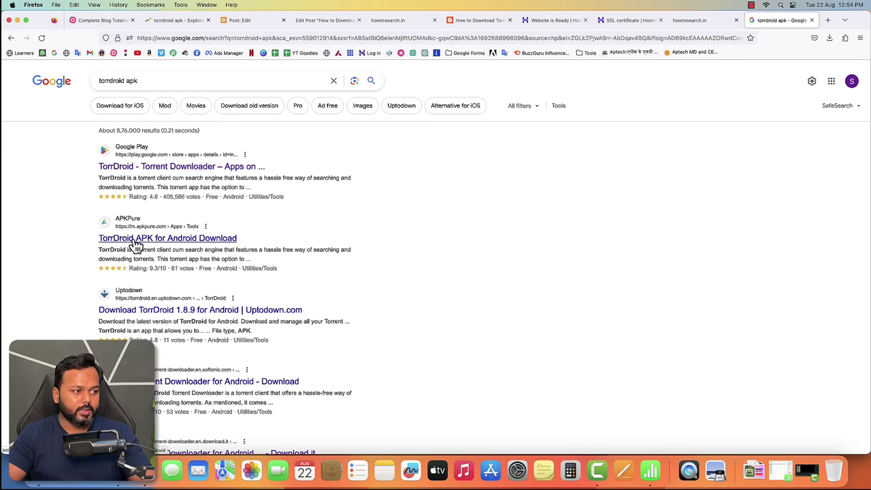
left_click_drag(100, 249, 235, 259)
left_click(322, 21)
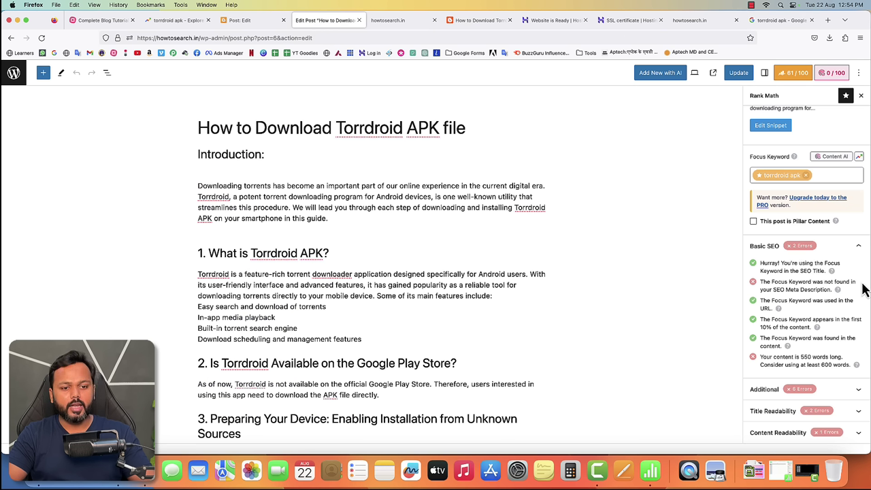
Step: Open Rank Math's search snippet editor from the failing SEO Meta check
left_click_drag(774, 289, 796, 291)
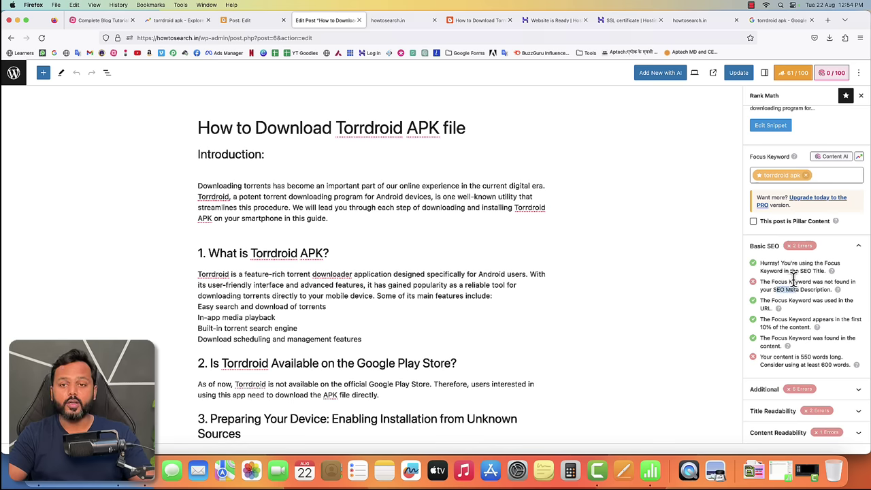
scroll(793, 281, "up", 4)
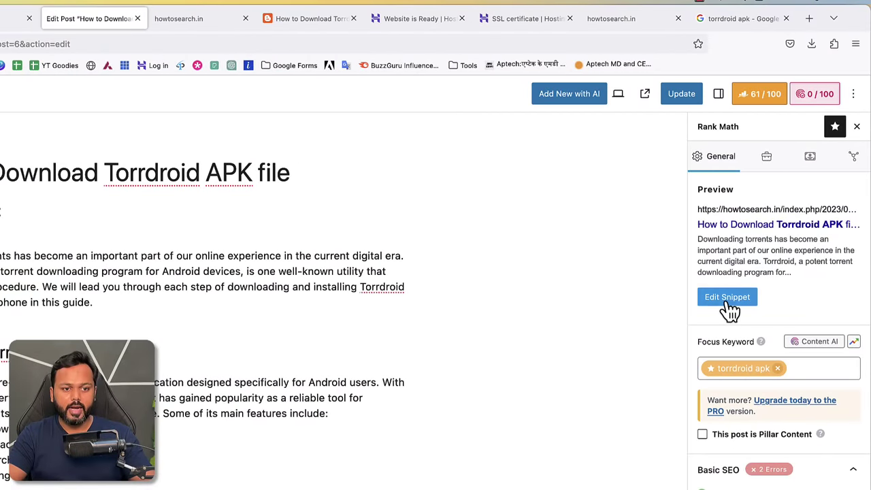
left_click(727, 303)
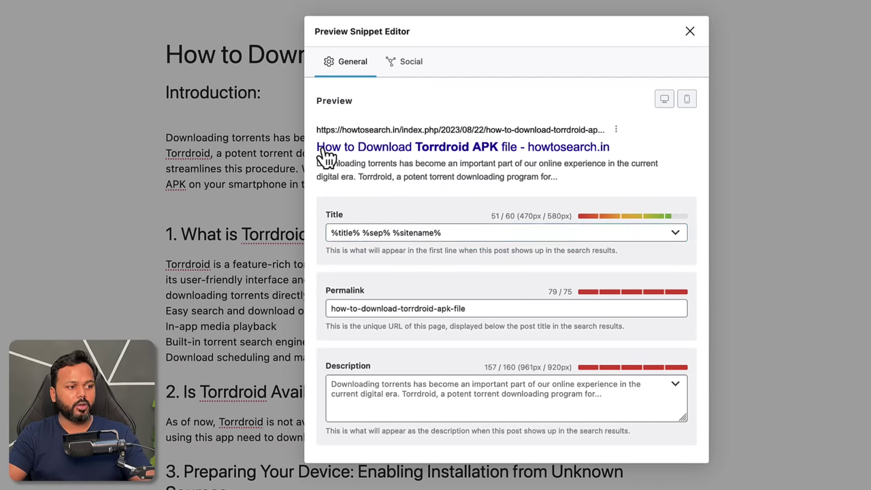
left_click(344, 309)
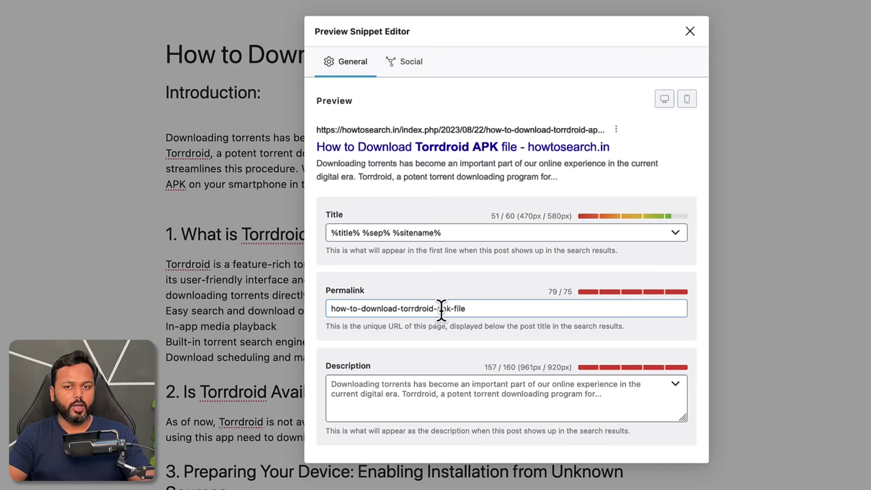
Step: Replace the meta description with a sentence about downloading the Torrdroid APK file
left_click(389, 384)
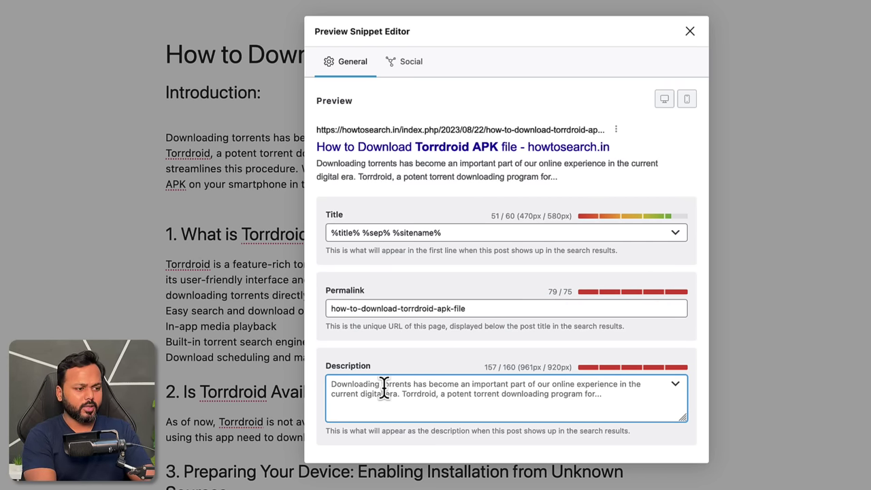
key("ctrl+a")
type("Download")
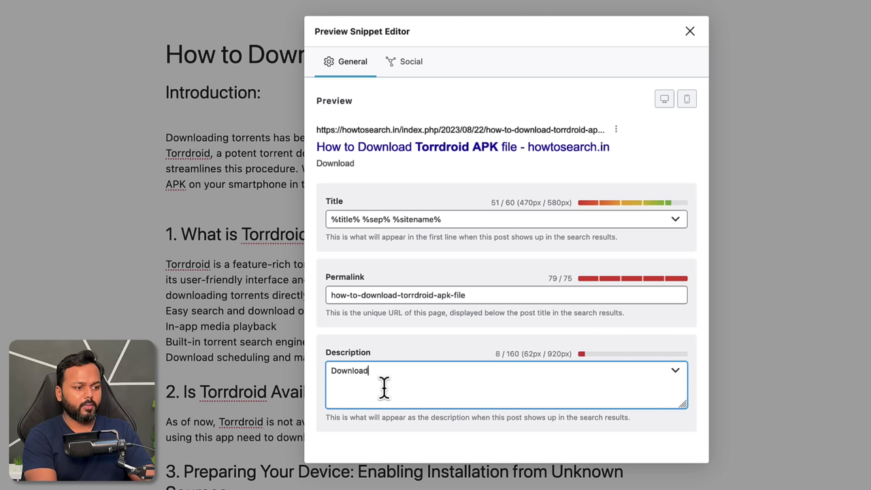
type("ing the Torrdroid")
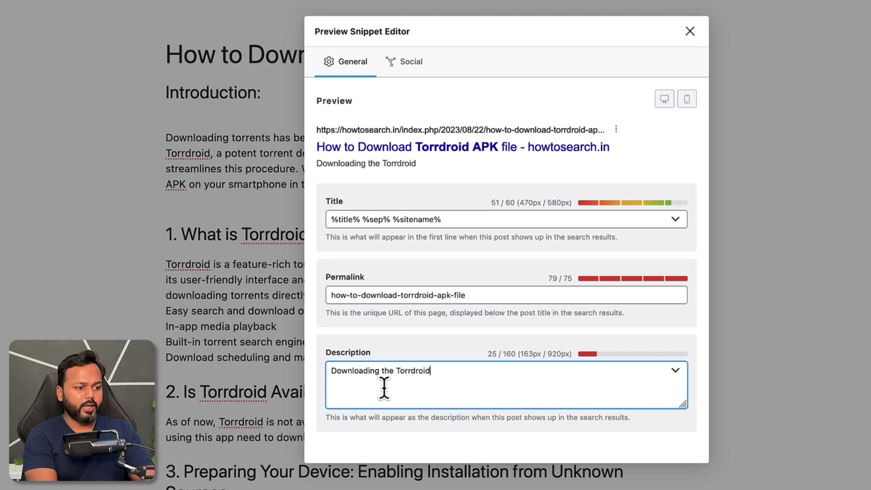
type(" APK file is super easy. Just go ahead")
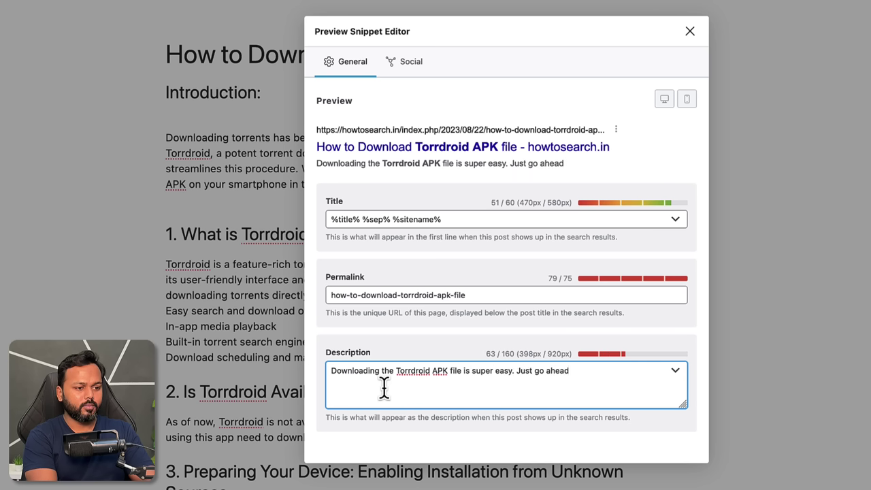
type("ownl")
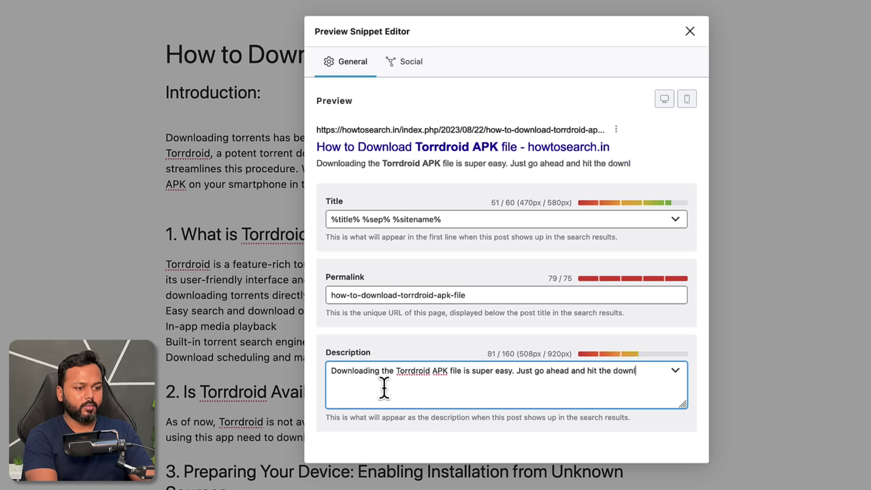
type("oad button to download the Torrdr")
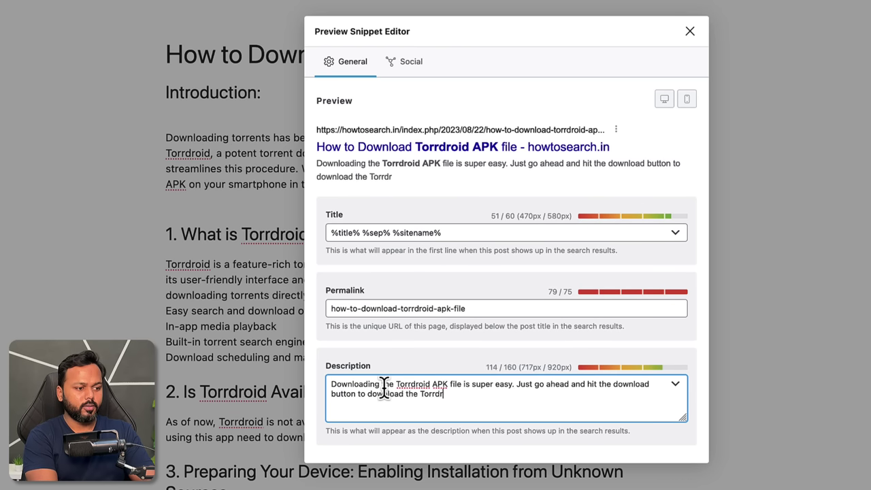
type("oid ap")
key("BackSpace")
key("BackSpace")
key("BackSpace")
key("BackSpace")
key("BackSpace")
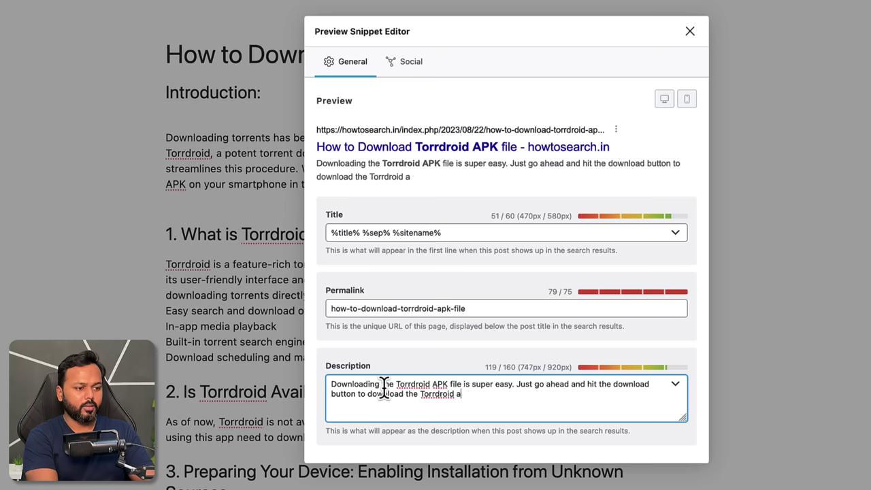
type("APK file.")
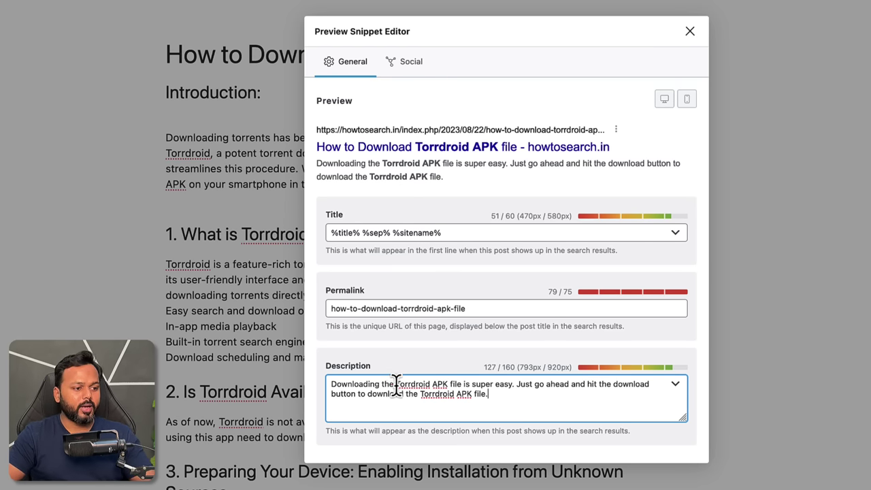
left_click_drag(396, 383, 454, 392)
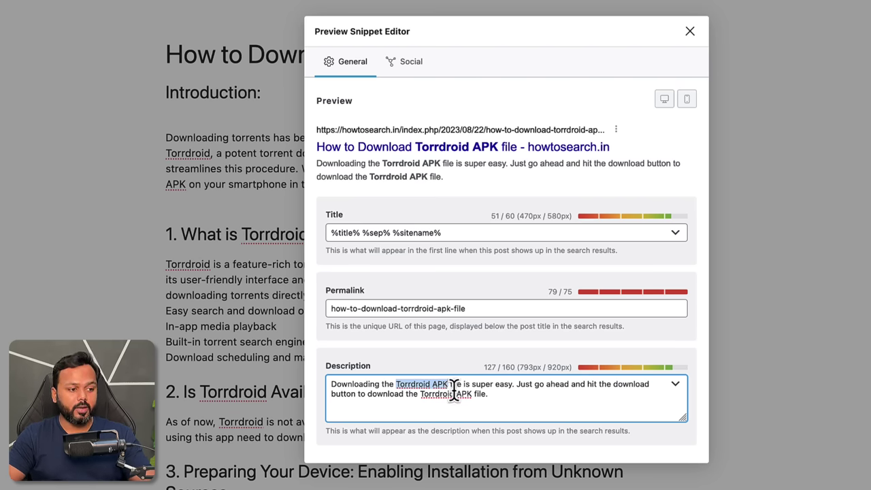
left_click(598, 191)
Step: Close the snippet editor and review the content-length warning against the 600-word target
left_click(691, 31)
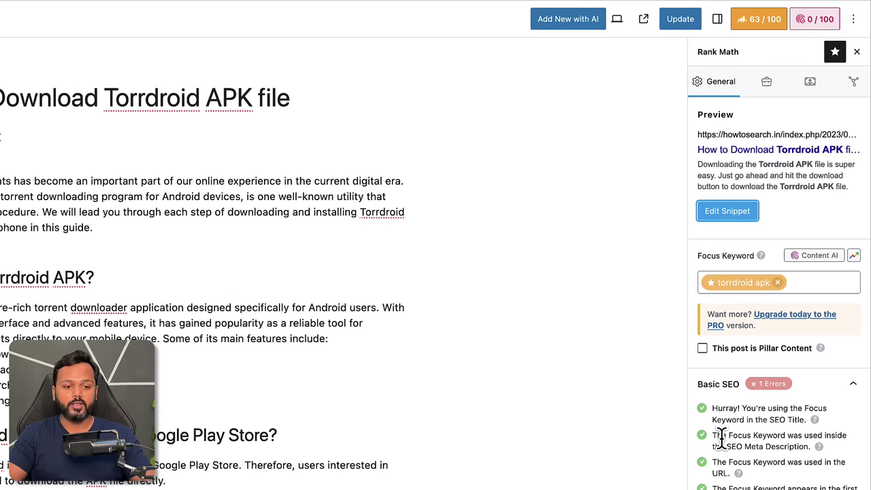
scroll(722, 439, "down", 3)
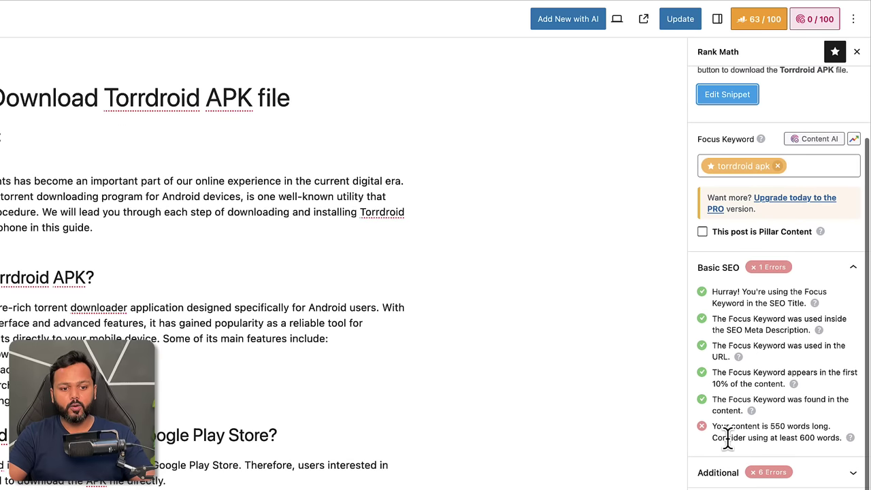
left_click_drag(712, 426, 786, 426)
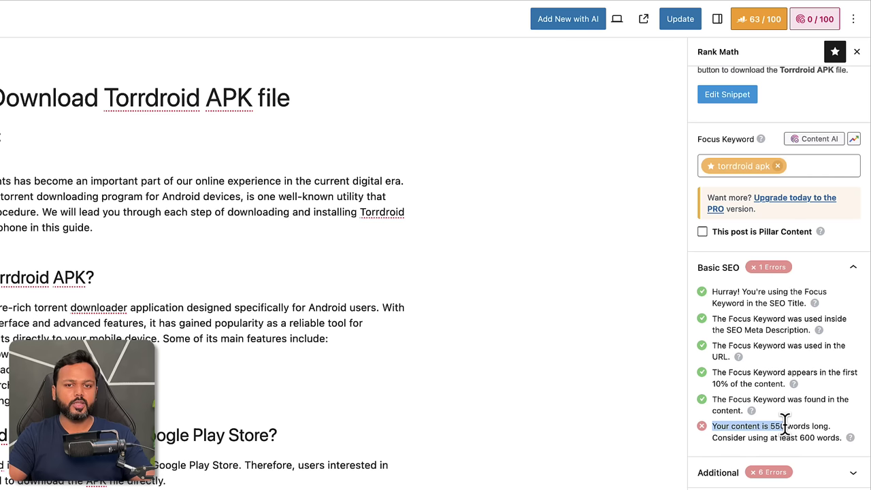
left_click_drag(800, 438, 839, 438)
scroll(295, 365, "down", 2)
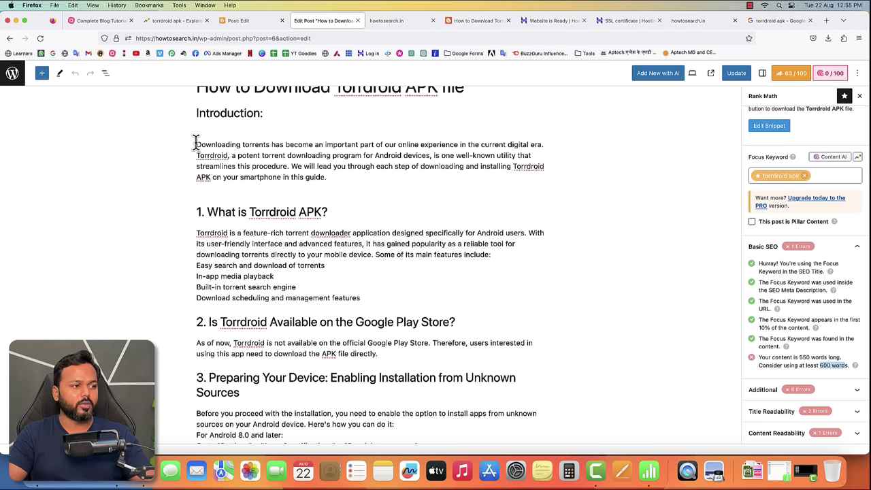
left_click_drag(196, 143, 323, 178)
key("super+c")
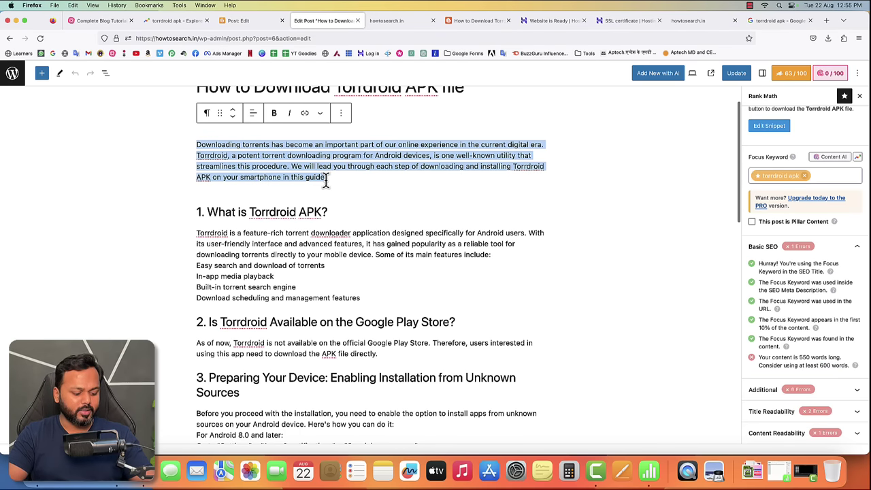
scroll(341, 218, "down", 10)
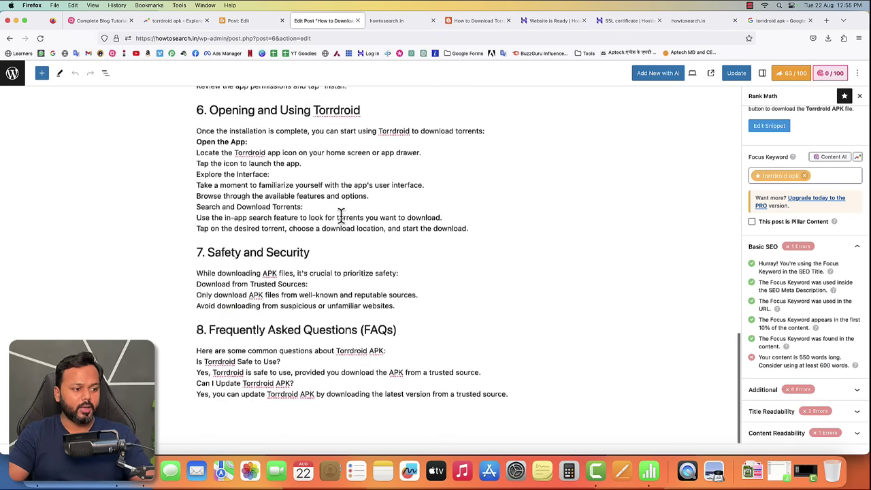
left_click(518, 424)
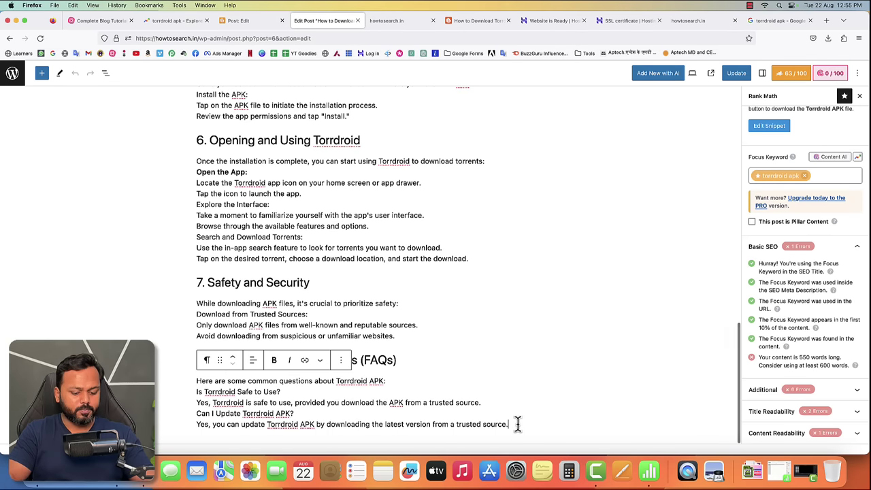
key("Return")
key("super+v")
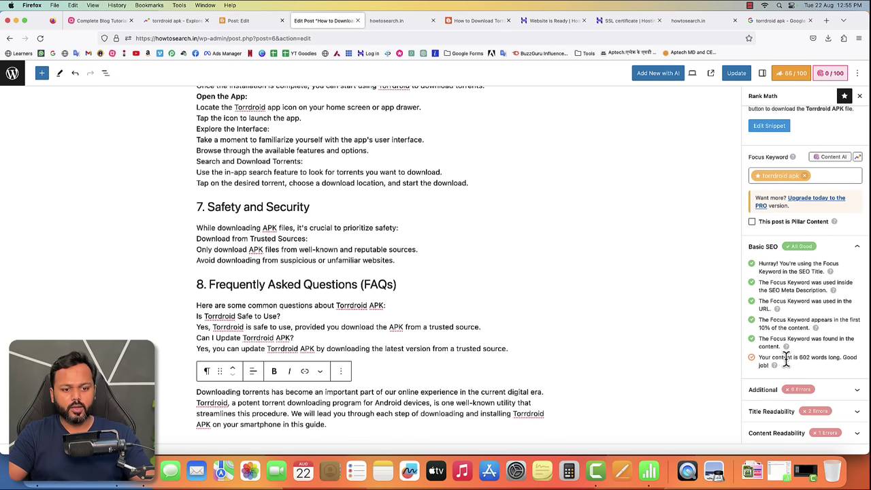
left_click_drag(821, 359, 795, 358)
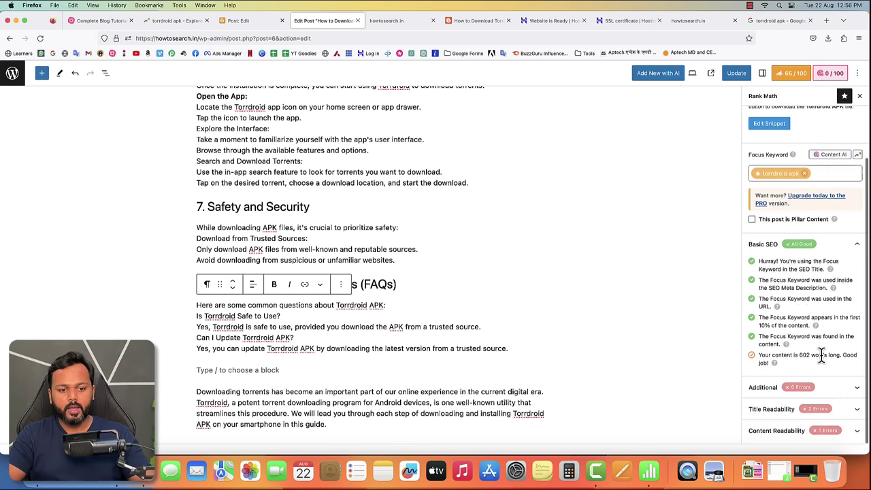
Step: Expand Rank Math's Additional checks and compare the keyword-in-subheadings check with the section 1 heading
left_click(766, 390)
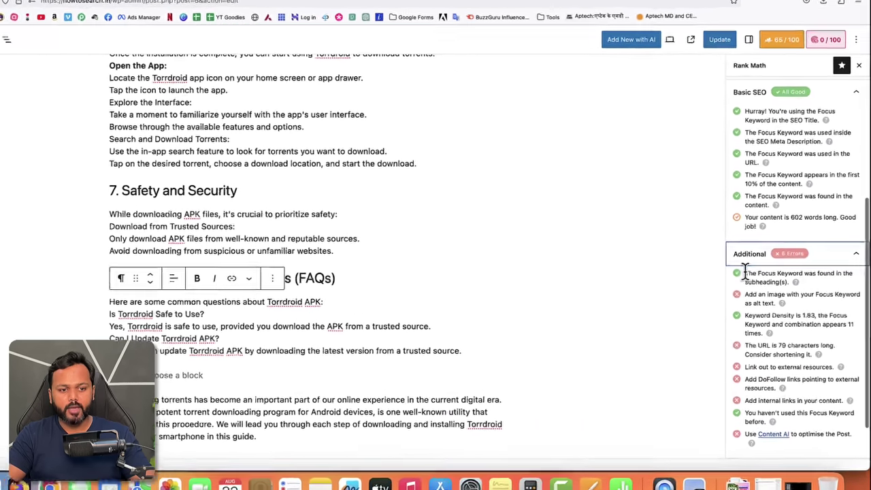
left_click_drag(746, 273, 778, 277)
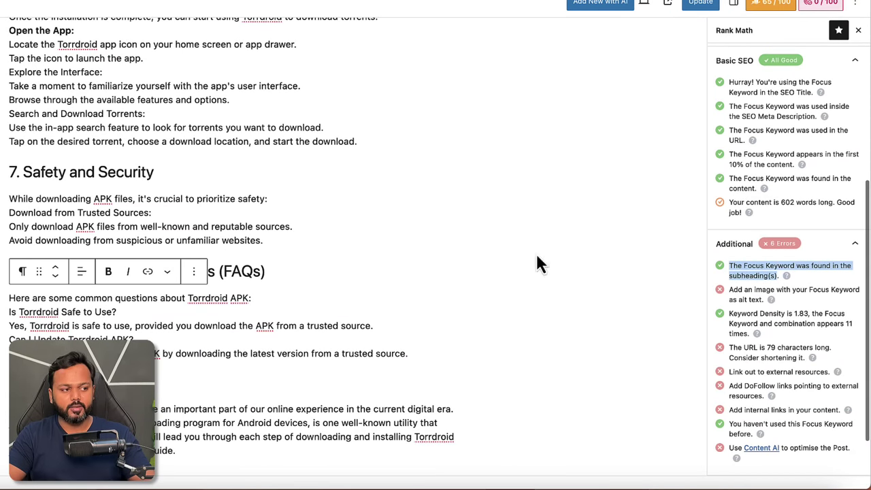
scroll(183, 180, "up", 6)
scroll(183, 180, "up", 10)
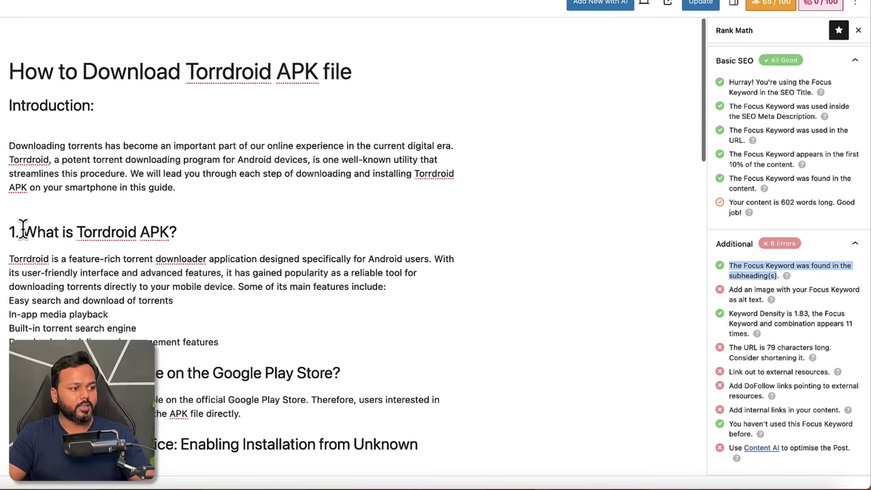
left_click_drag(23, 232, 141, 232)
left_click(83, 231)
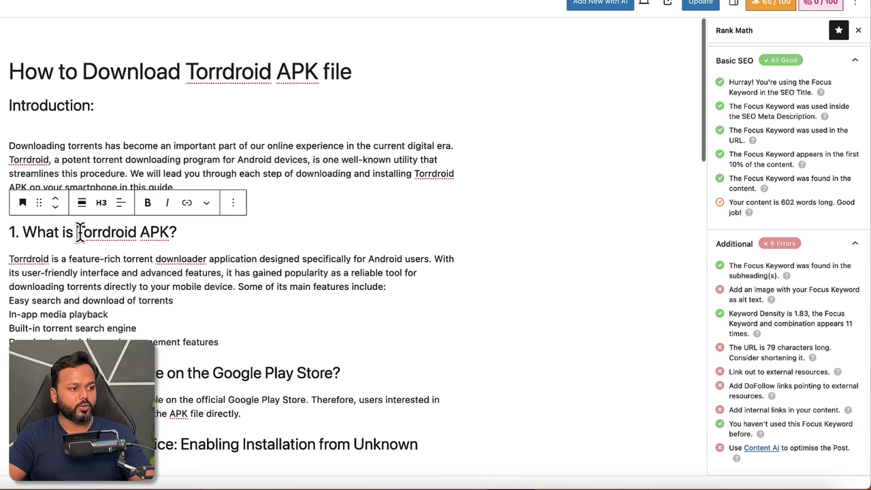
left_click_drag(76, 232, 165, 232)
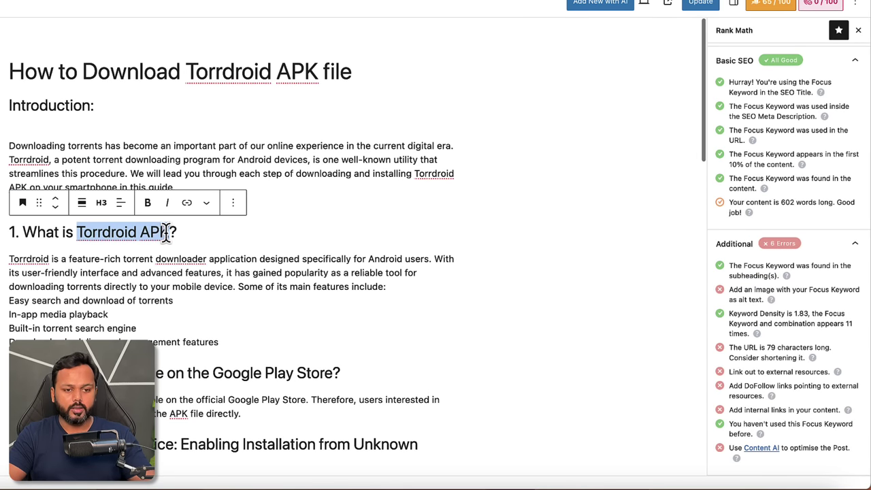
Step: Note the keyword image alt check, then add an empty block after the Torrdroid feature list
left_click_drag(730, 290, 768, 310)
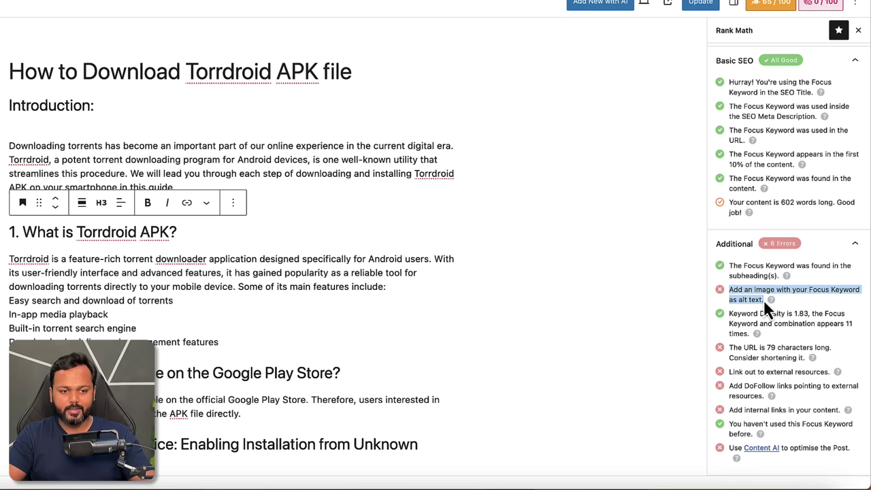
left_click(754, 293)
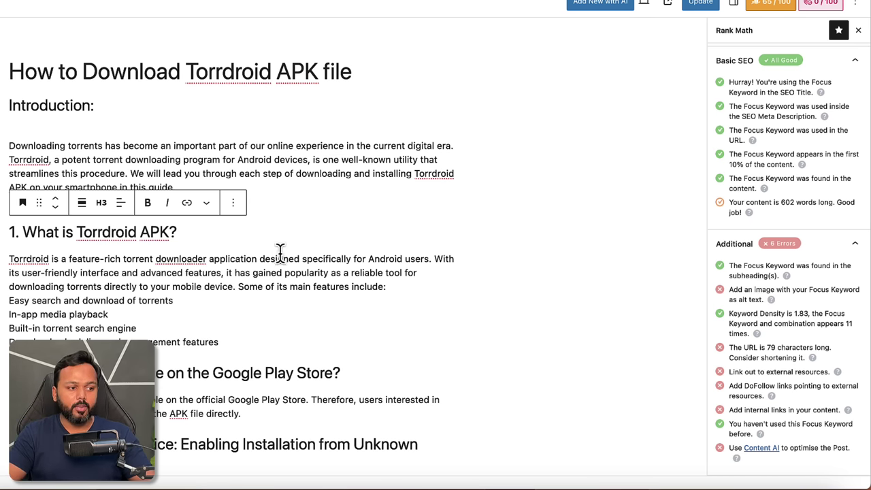
scroll(280, 253, "down", 4)
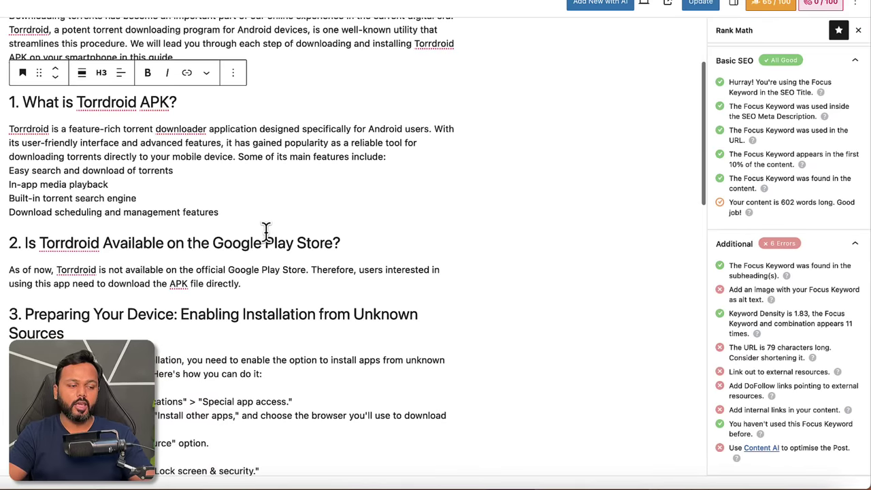
left_click(229, 213)
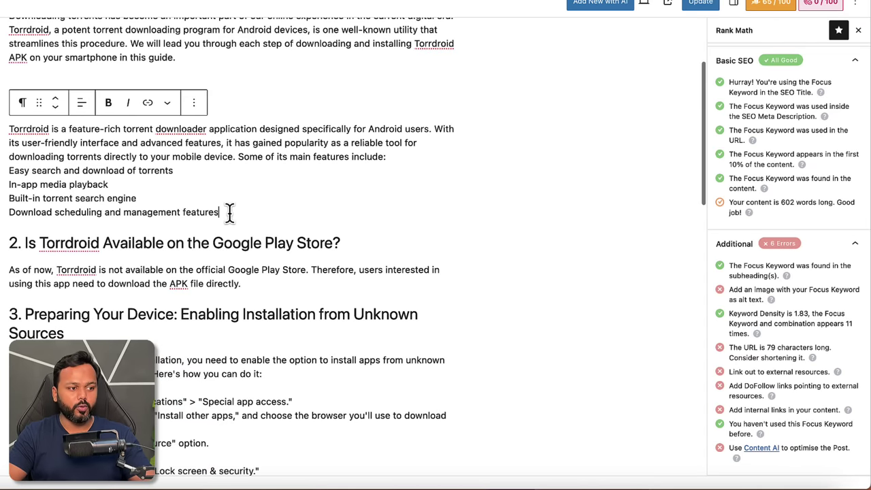
key("Return")
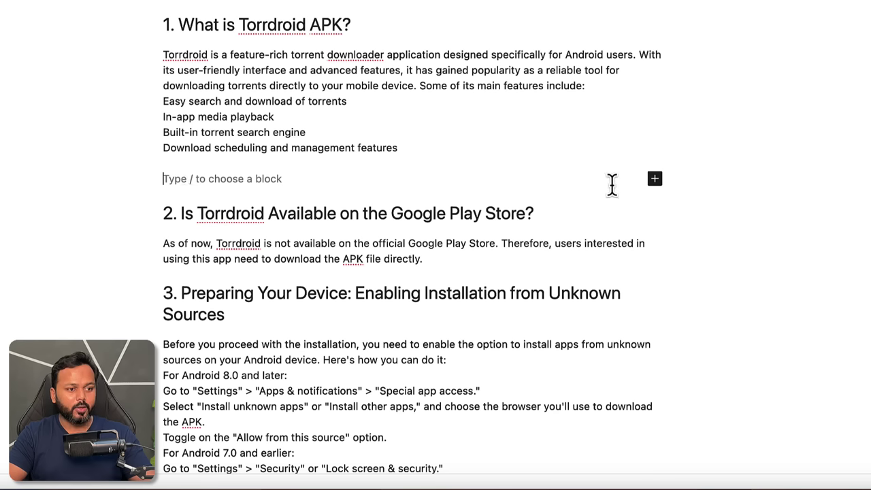
Step: Upload the Screenshot file from Downloads into a new Image block below the feature list
left_click(655, 181)
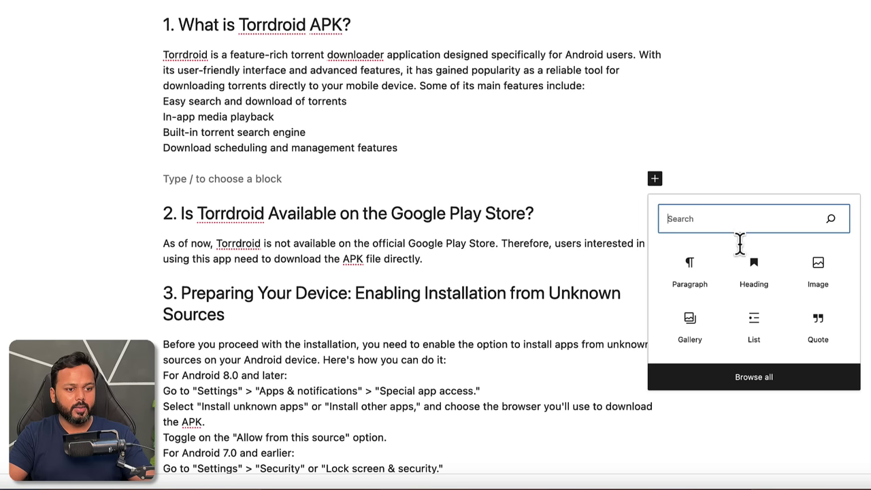
left_click(820, 274)
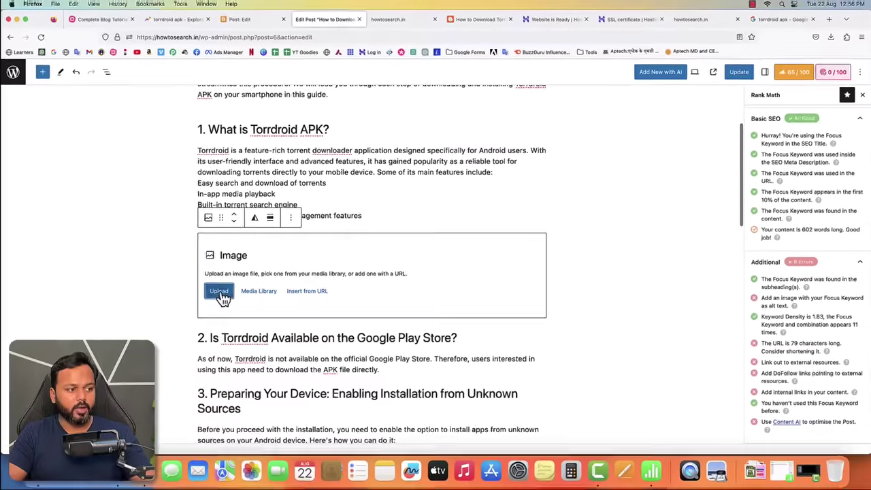
left_click(194, 256)
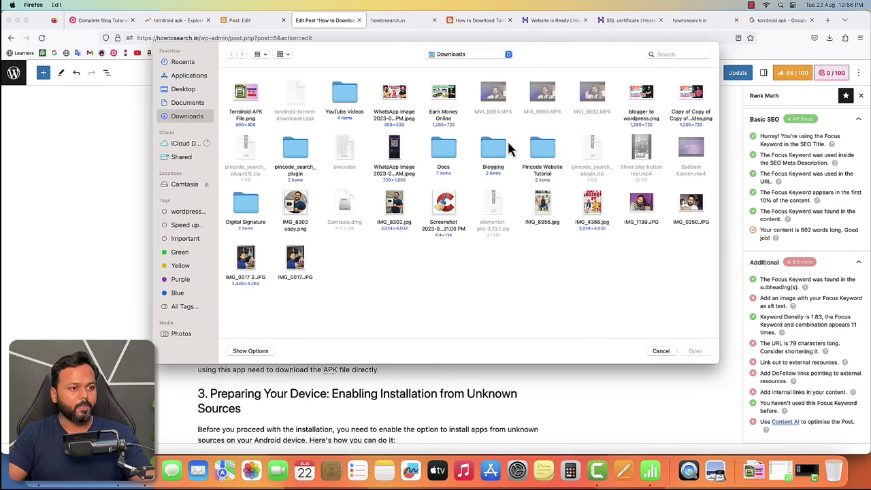
left_click(445, 207)
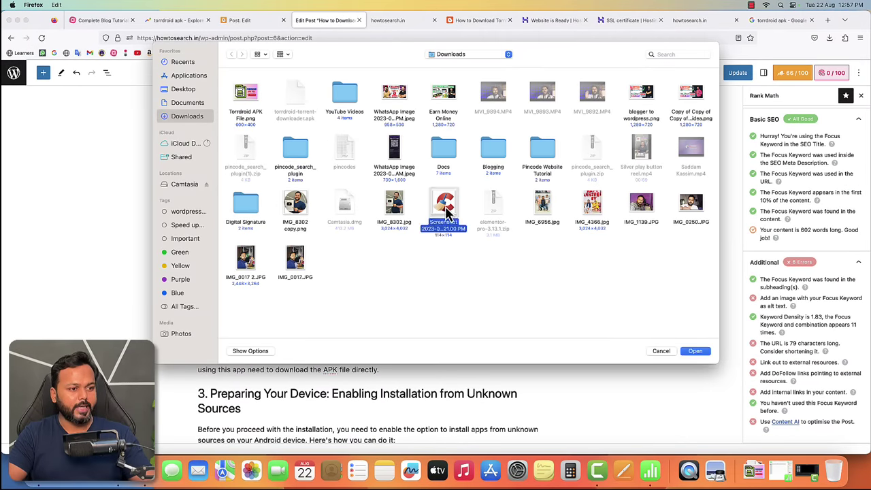
left_click(698, 353)
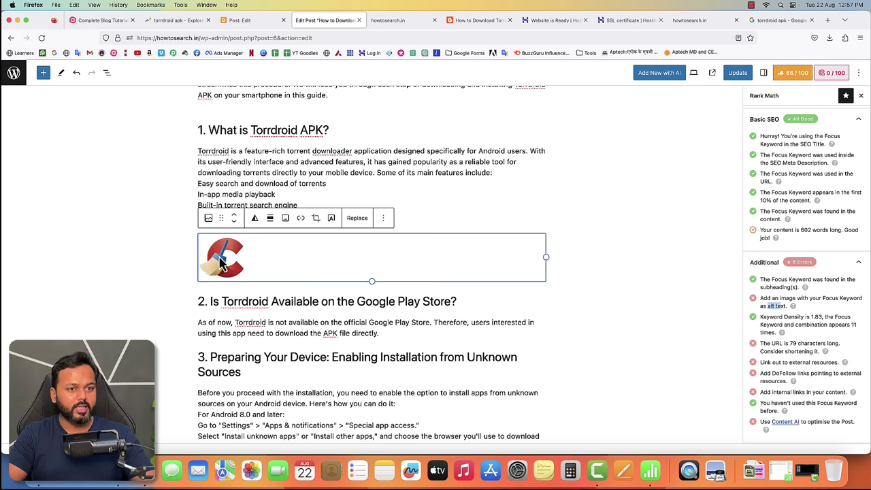
scroll(806, 228, "up", 5)
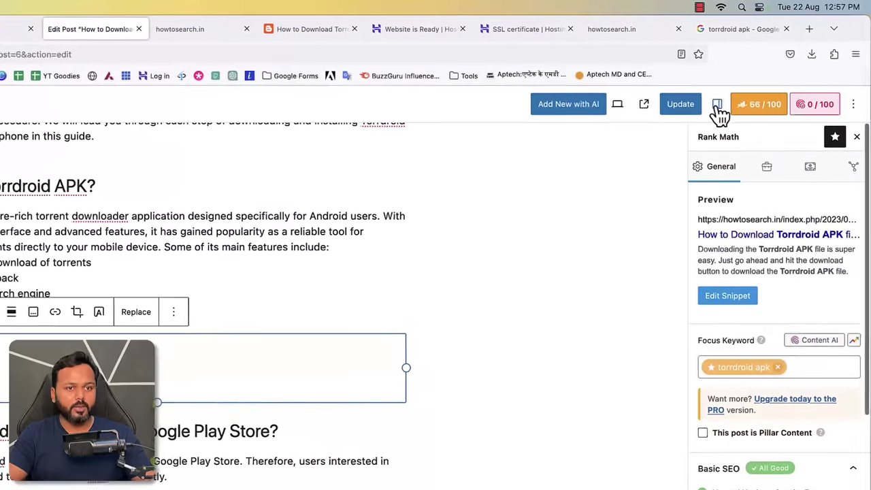
Step: Set the new image's alternative text to 'torrdroid apk'
left_click(717, 107)
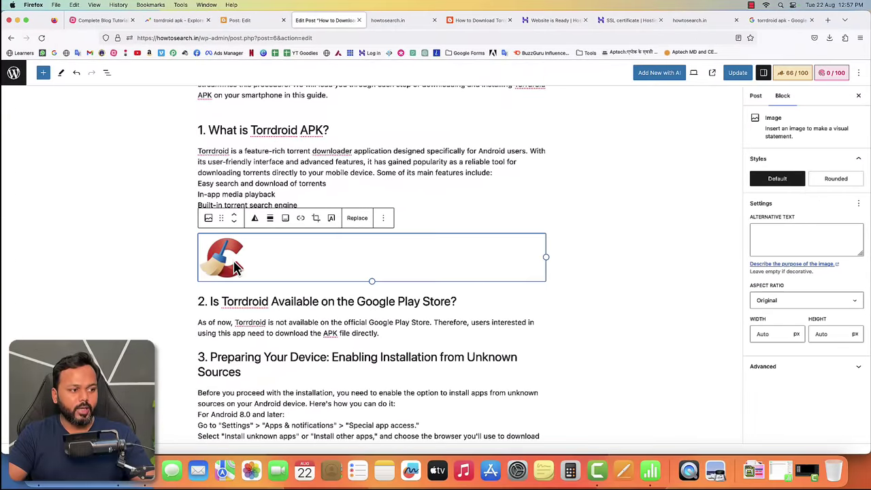
left_click(768, 230)
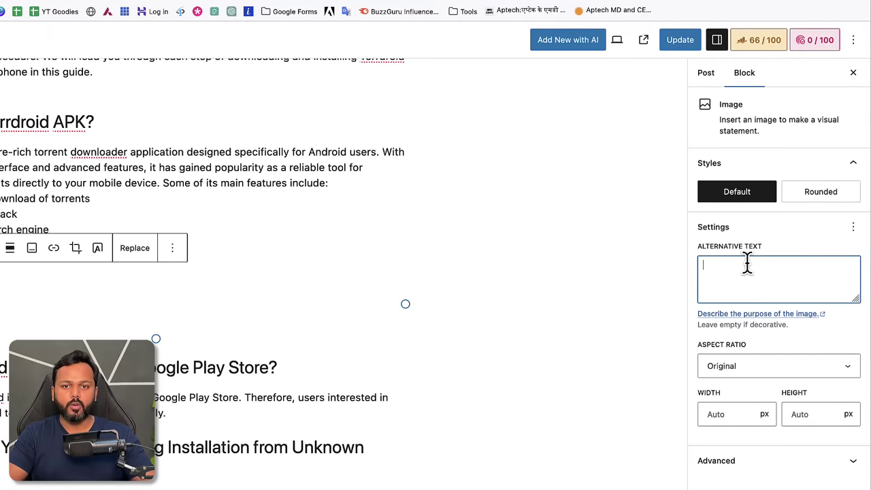
type("torrdro")
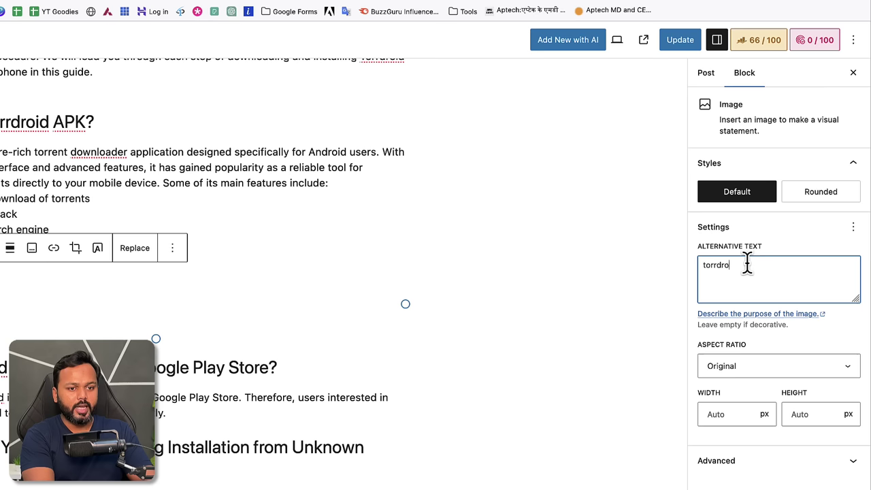
type("id ap")
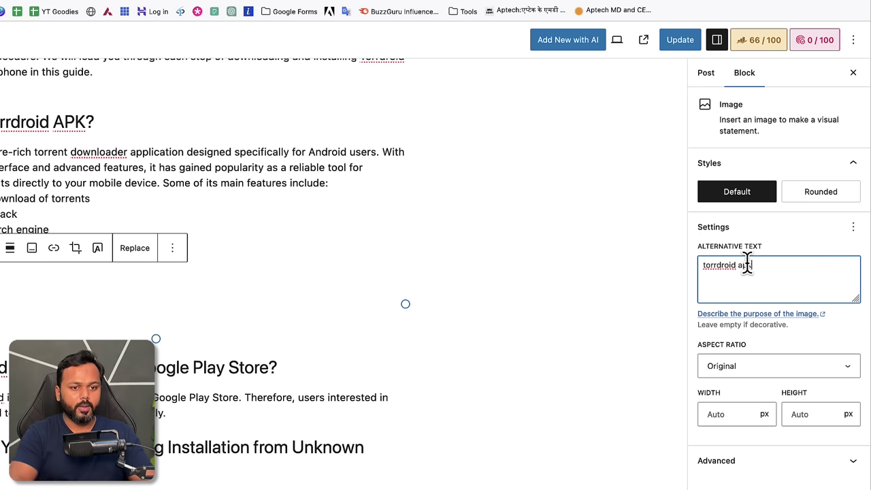
type("k")
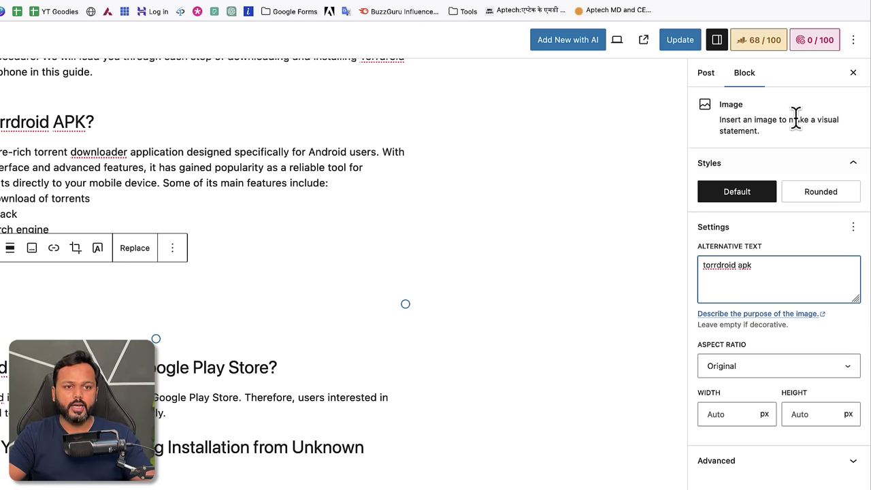
left_click(758, 54)
Step: Review Rank Math's Additional checks: image alt keyword test passing, keyword density 1.83
scroll(782, 431, "down", 3)
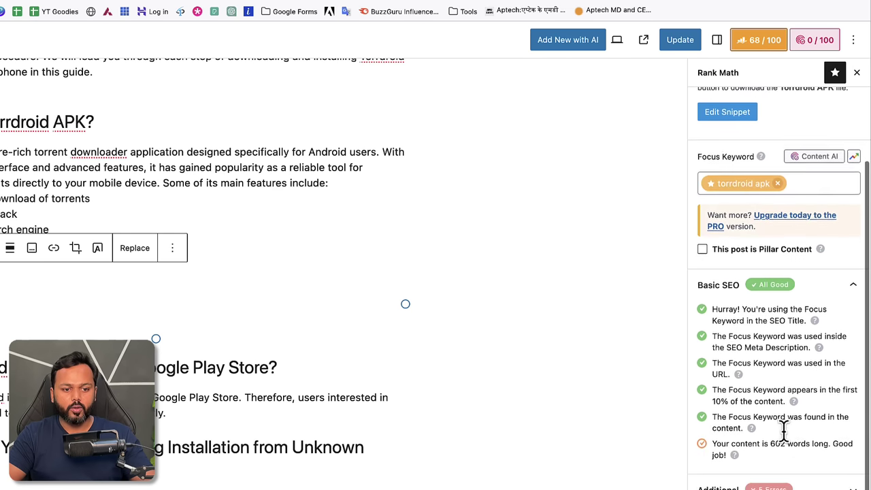
left_click(743, 482)
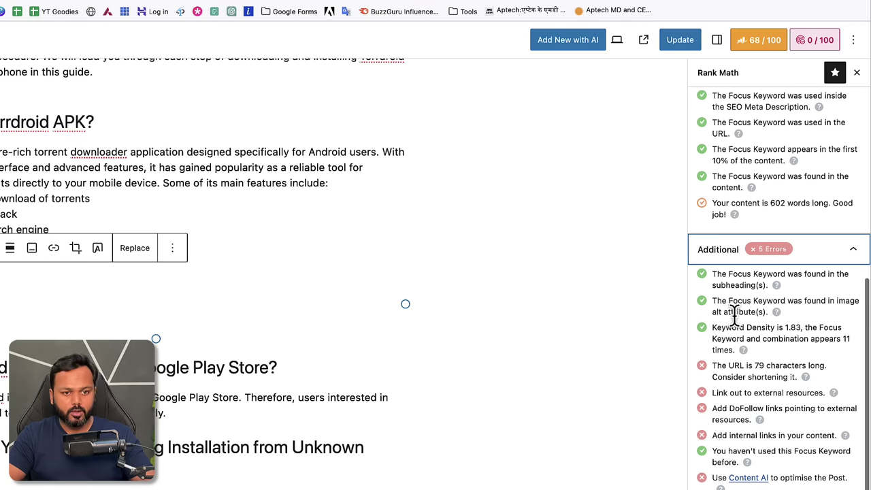
left_click_drag(711, 300, 755, 315)
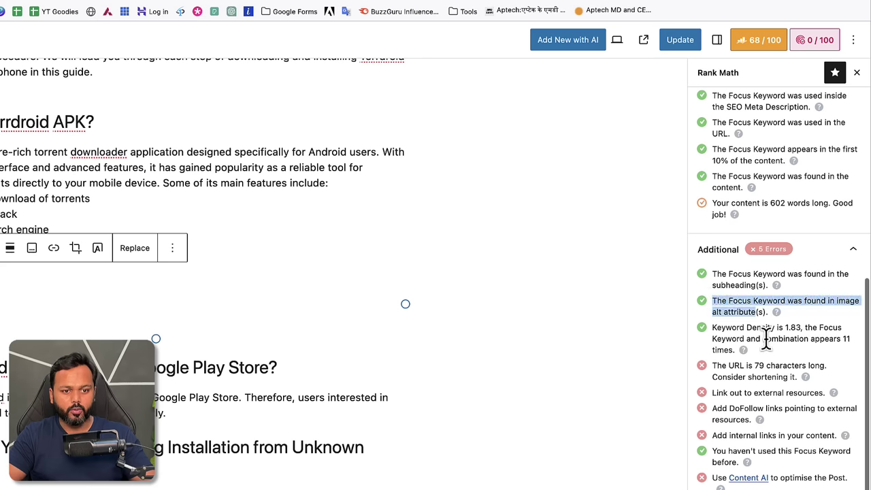
left_click(766, 333)
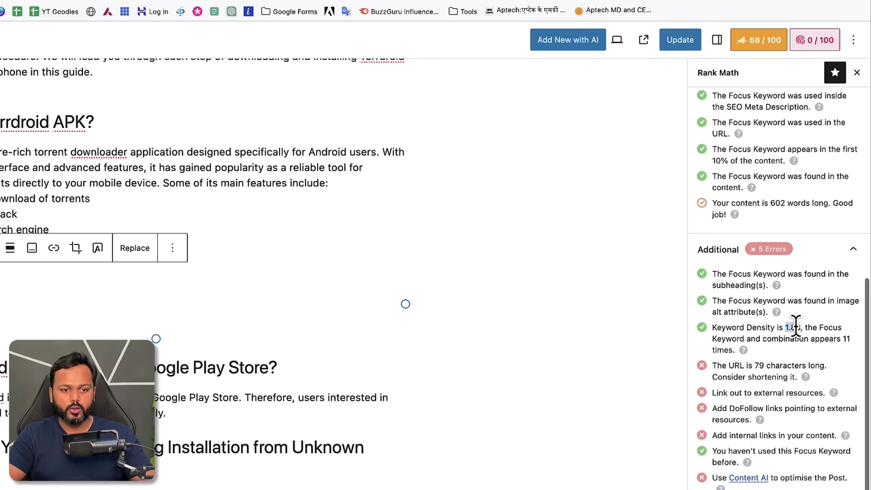
double_click(795, 328)
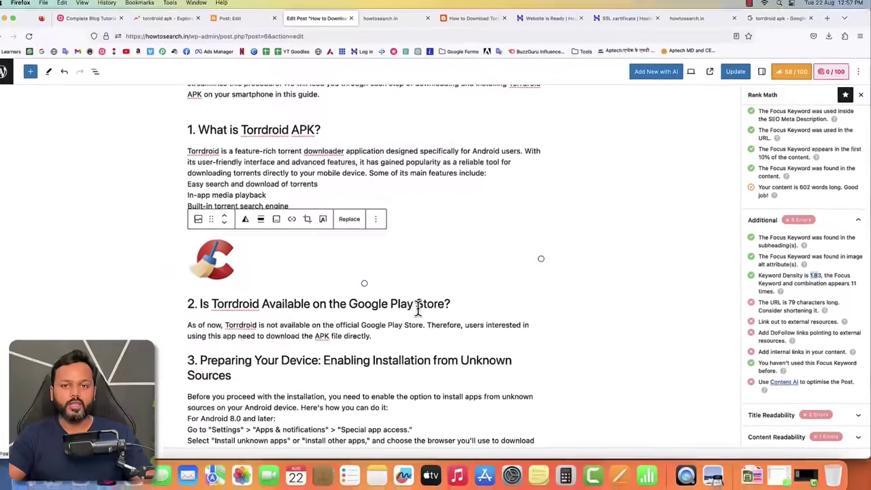
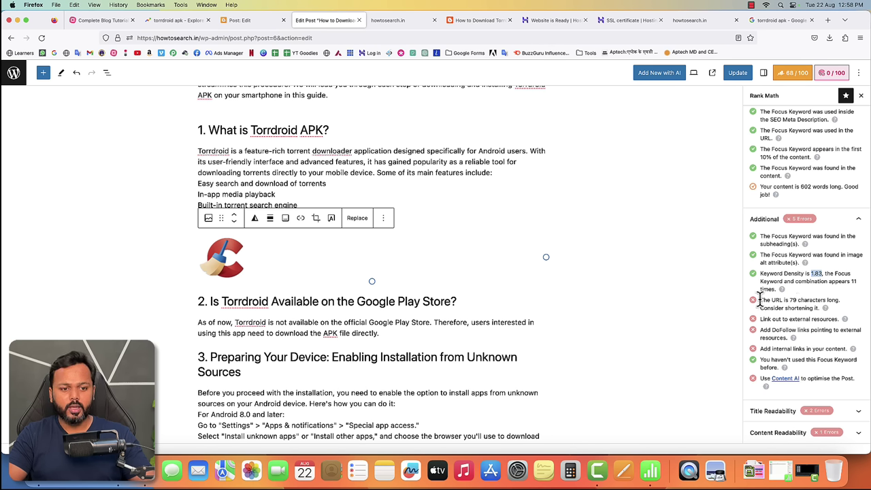
Step: Note Rank Math's URL-too-long warning and open the Torrdroid post on the live site
left_click_drag(760, 299, 817, 308)
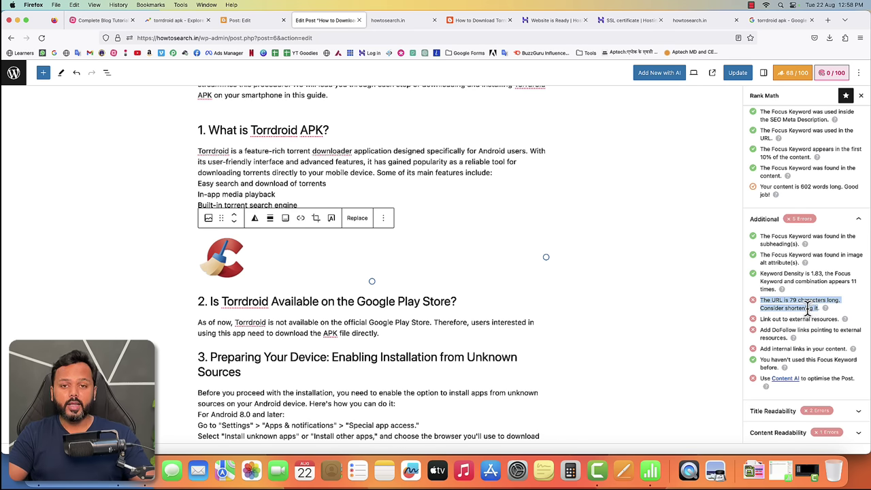
left_click(395, 21)
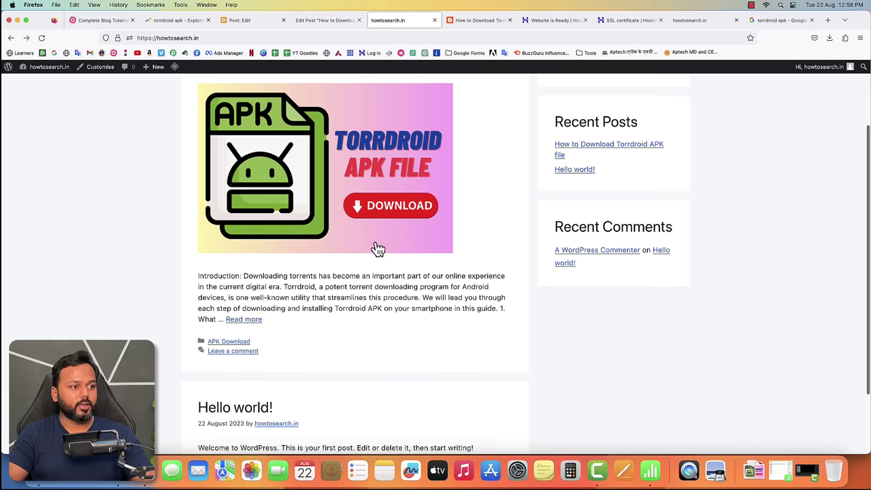
scroll(362, 229, "up", 3)
left_click(334, 218)
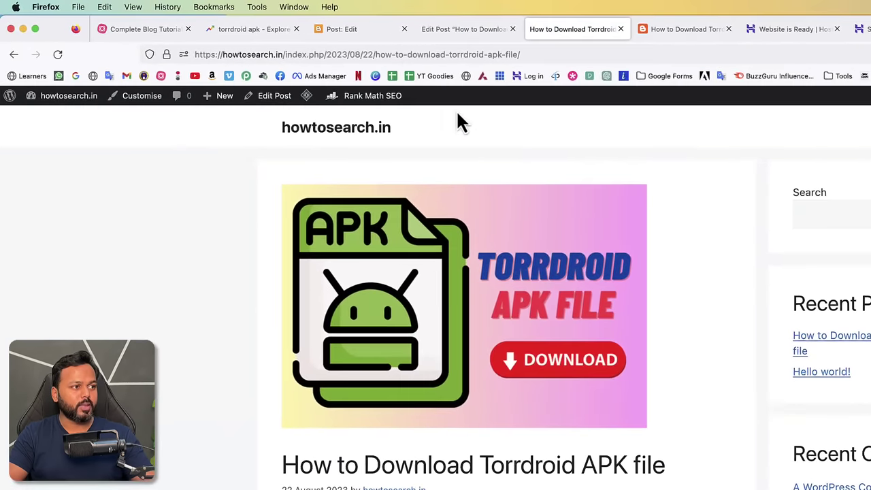
Step: Examine the post's web address: domain, index.php, month 08 and the long slug
left_click_drag(194, 55, 525, 55)
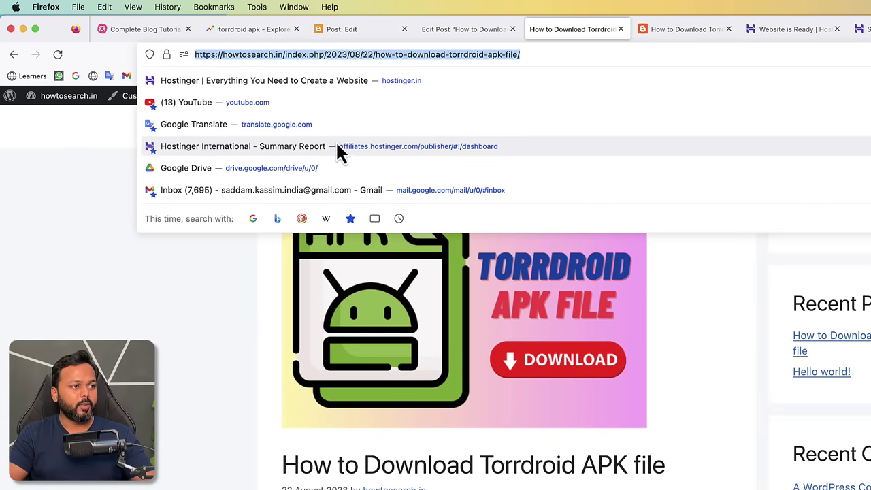
left_click(325, 55)
left_click_drag(283, 55, 176, 60)
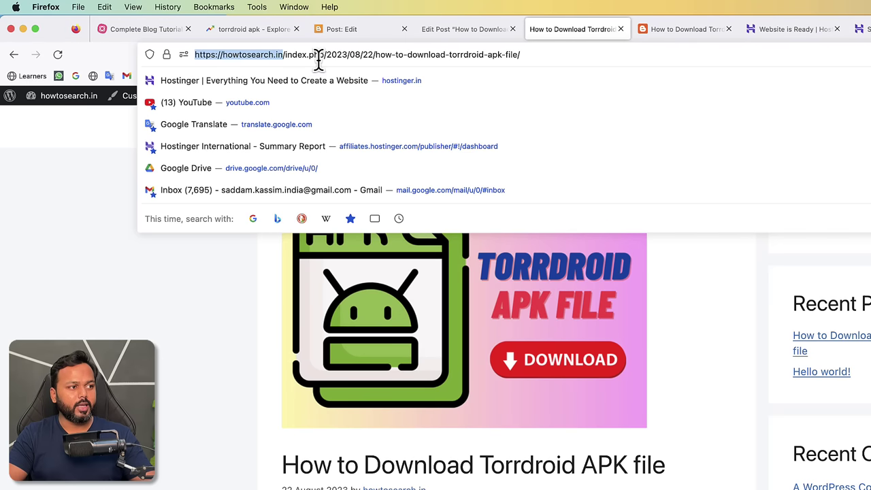
left_click(285, 54)
left_click_drag(285, 54, 323, 54)
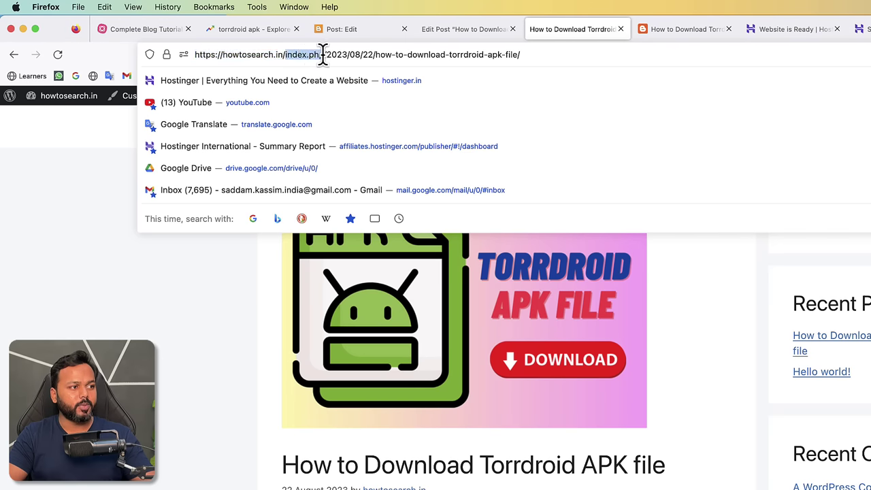
left_click(328, 54)
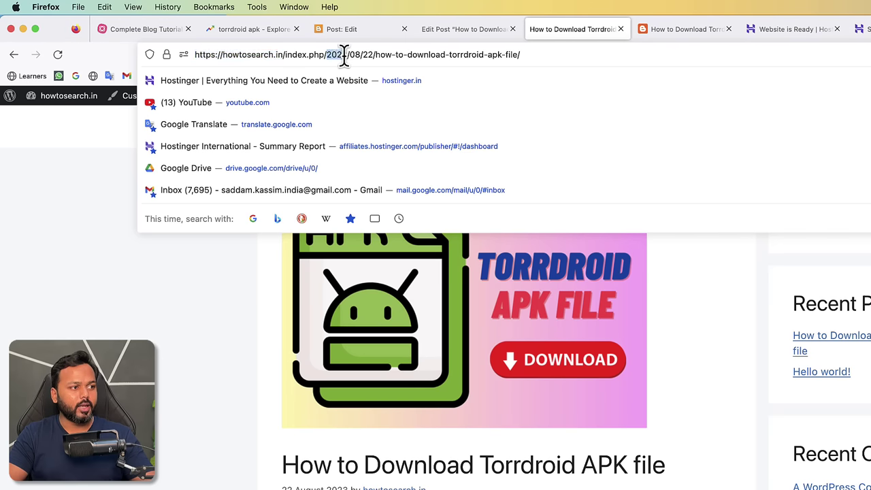
double_click(355, 55)
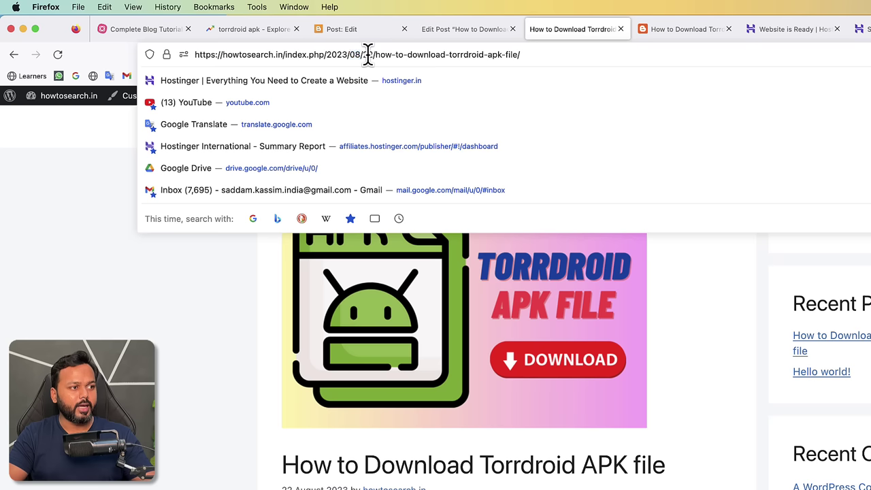
left_click_drag(375, 54, 520, 56)
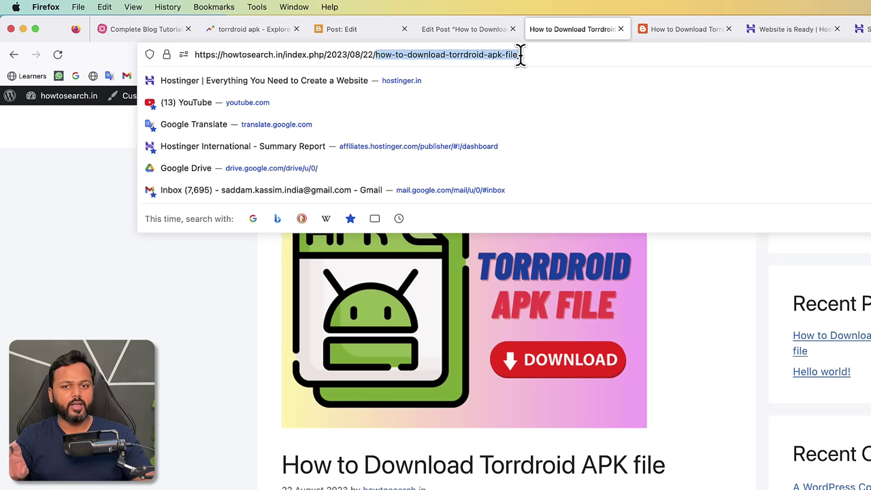
left_click_drag(431, 55, 525, 54)
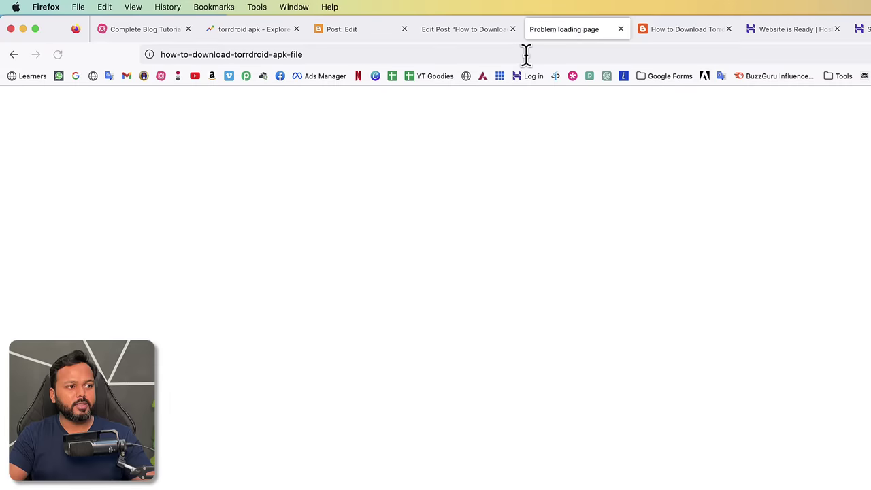
left_click(14, 54)
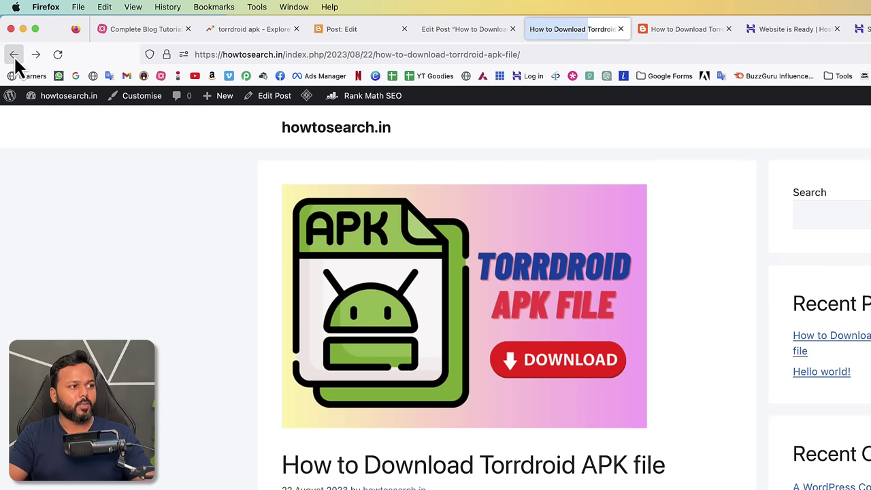
left_click_drag(521, 54, 189, 58)
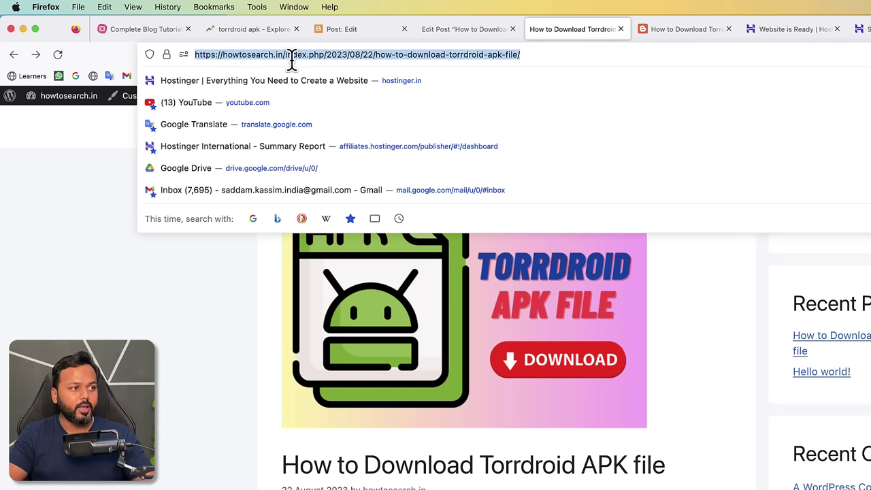
left_click(84, 139)
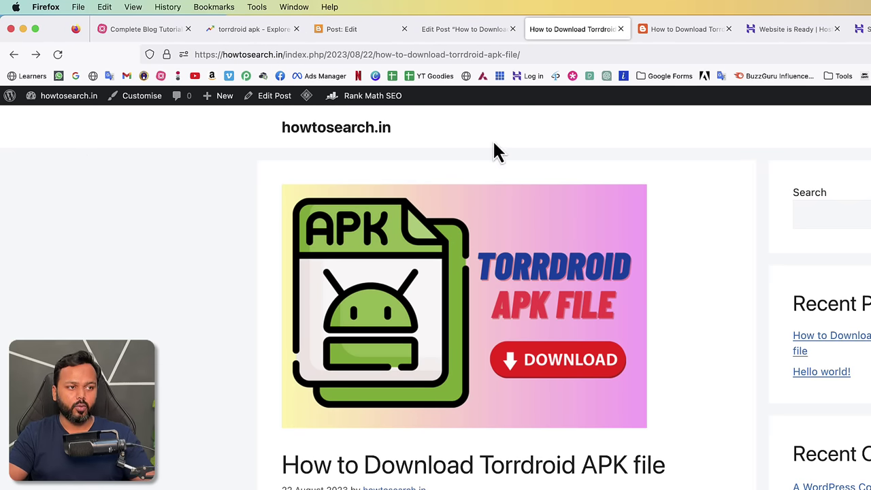
Step: Update the Torrdroid post in the editor and leave for the posts list
left_click(446, 30)
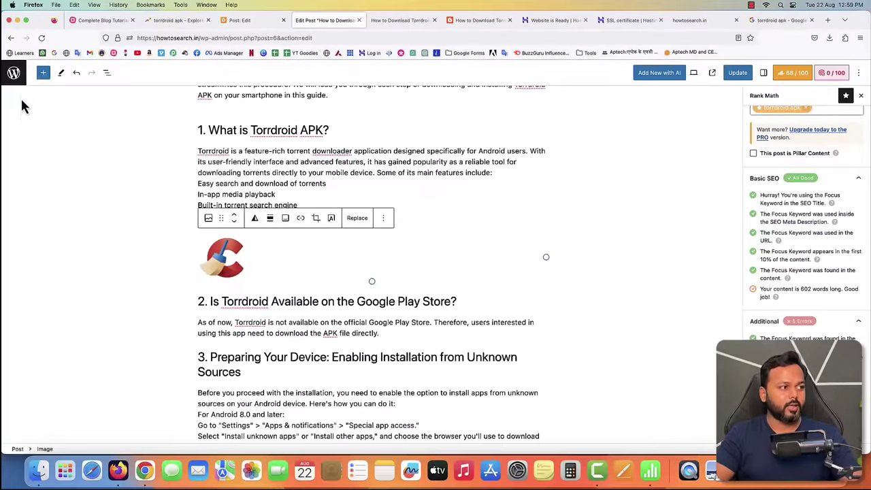
left_click(740, 73)
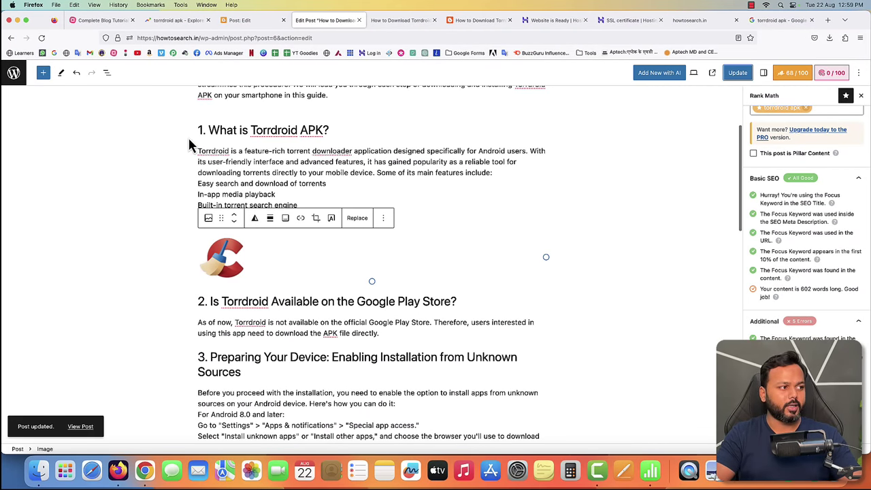
left_click(15, 73)
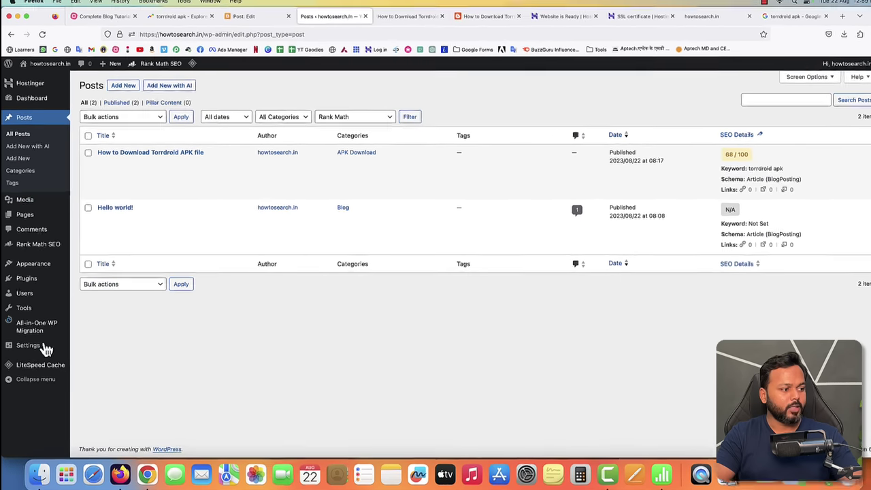
Step: Switch the permalink structure to Post name and save the changes
mouse_move(45, 348)
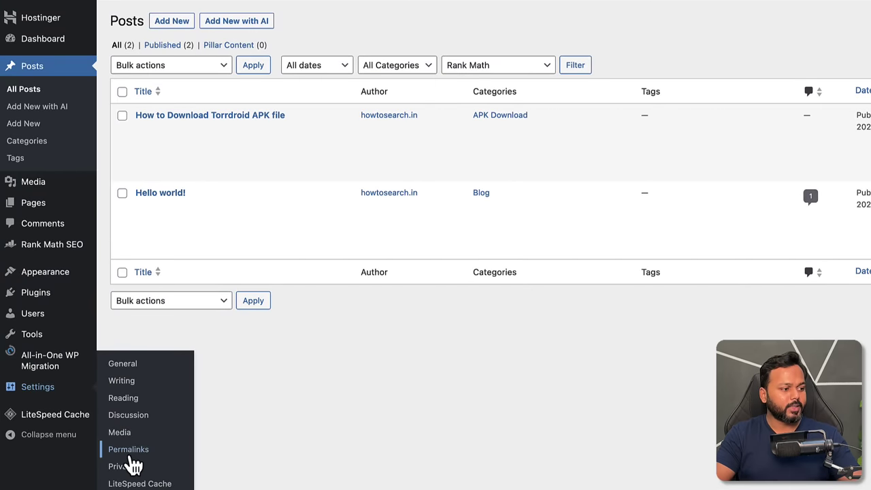
left_click(129, 450)
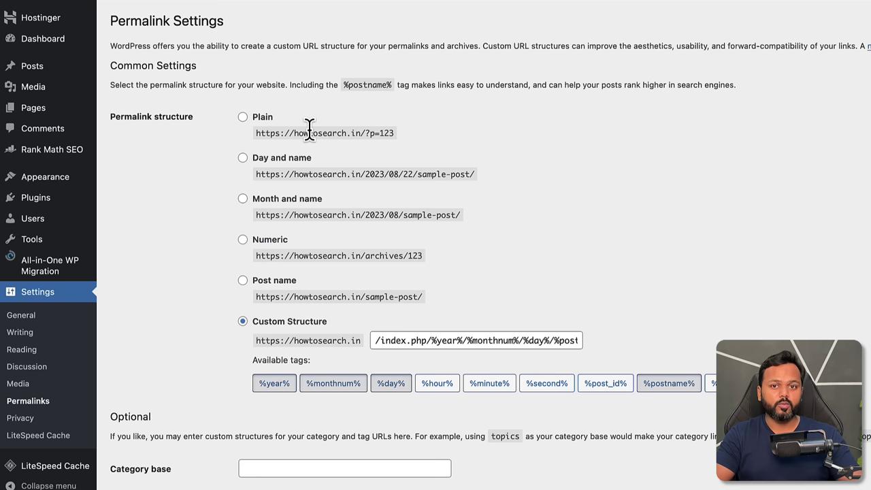
left_click(243, 281)
left_click_drag(294, 297, 419, 298)
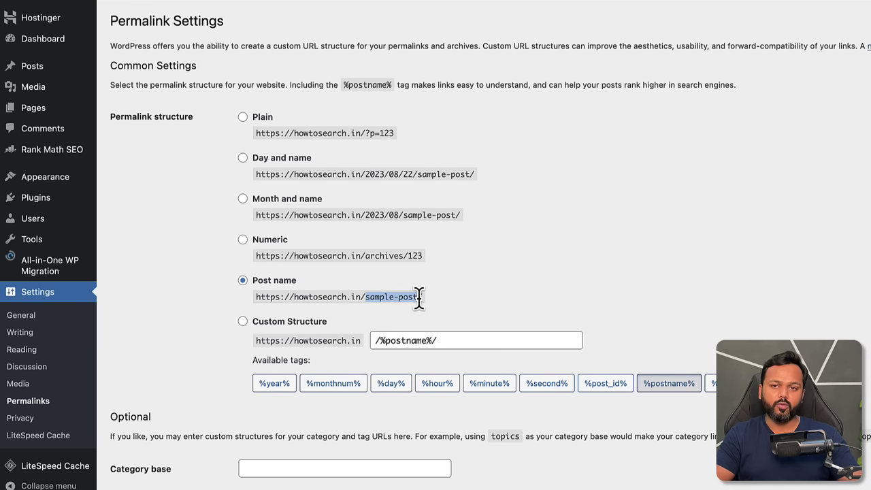
left_click(438, 304)
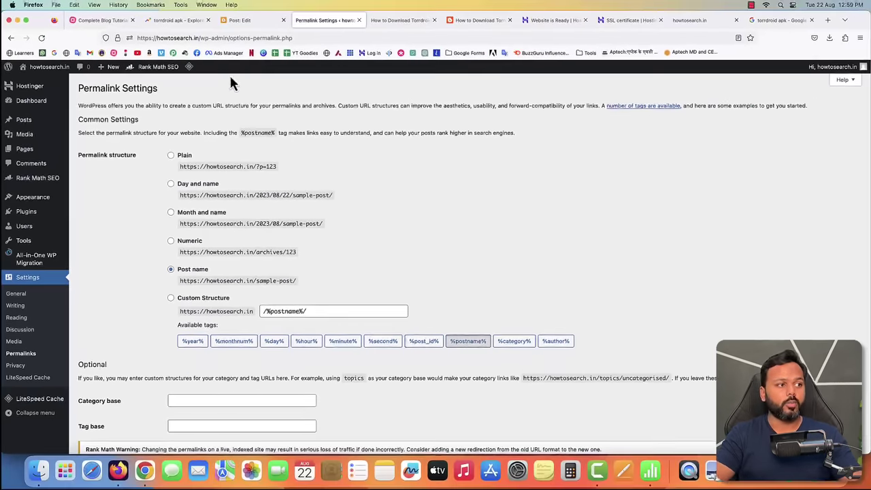
left_click(259, 20)
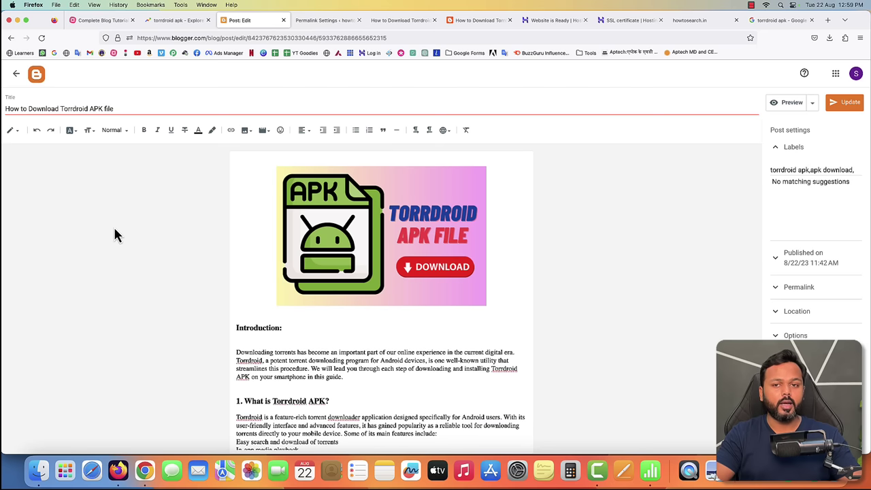
left_click(17, 74)
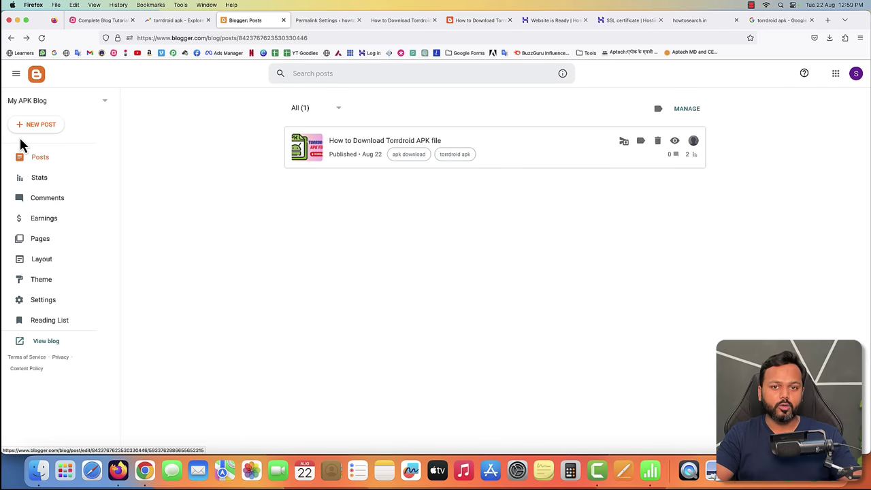
left_click(326, 20)
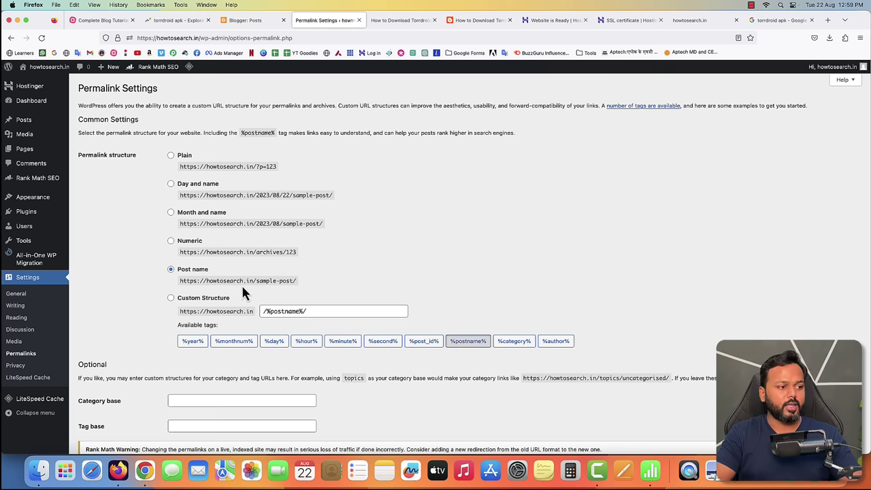
scroll(280, 283, "down", 2)
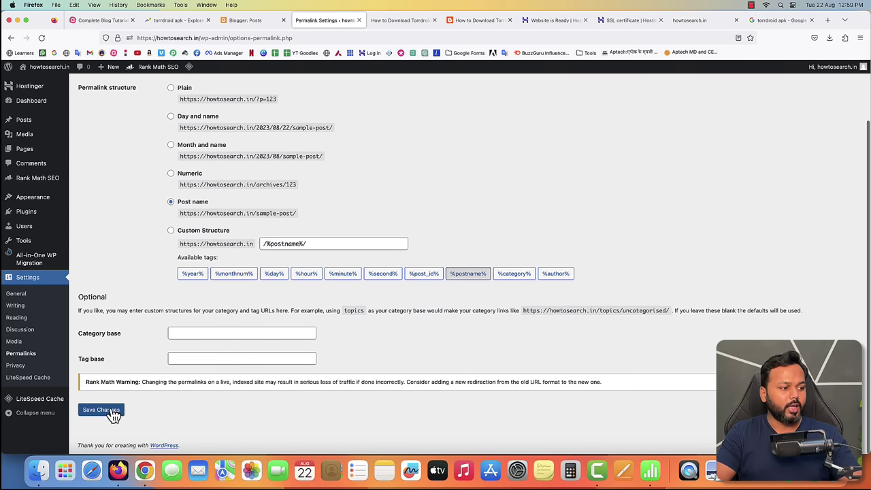
left_click(101, 410)
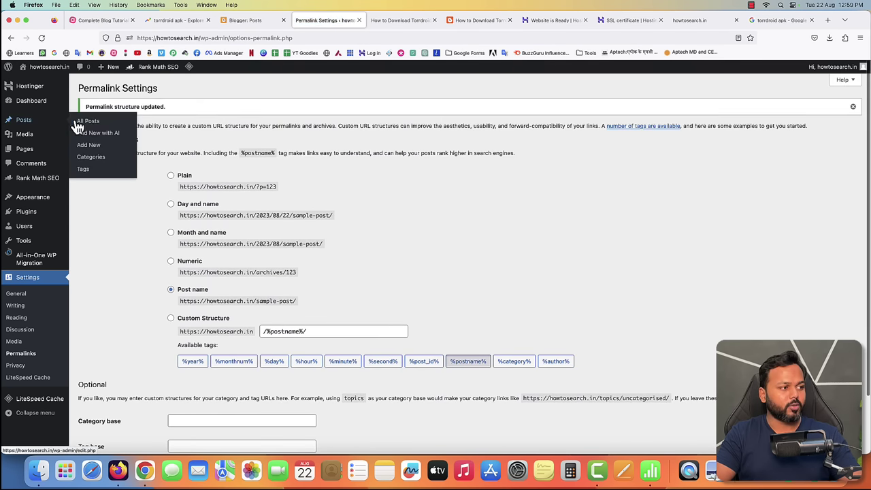
Step: Reopen the Torrdroid post from All Posts with the Rank Math panel showing 71/100
left_click(81, 121)
left_click(101, 166)
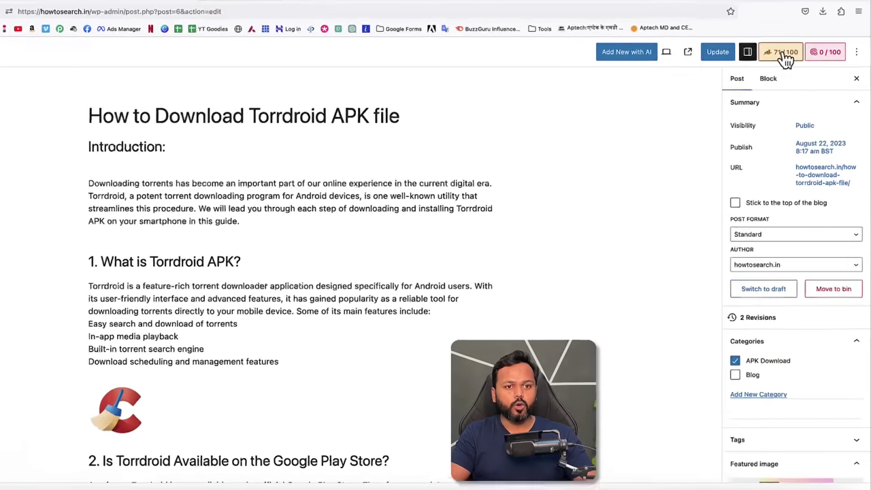
left_click(794, 72)
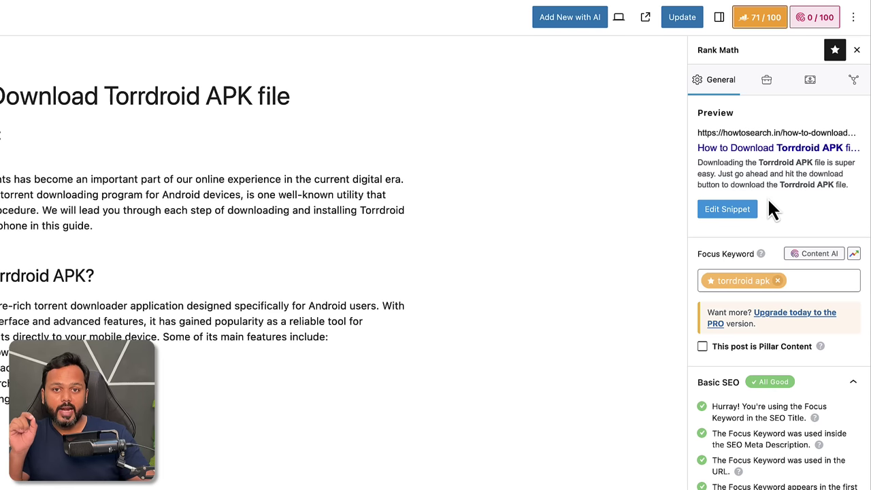
Step: Trim 'how-to-download-' from the post slug in the Rank Math snippet editor
left_click(725, 211)
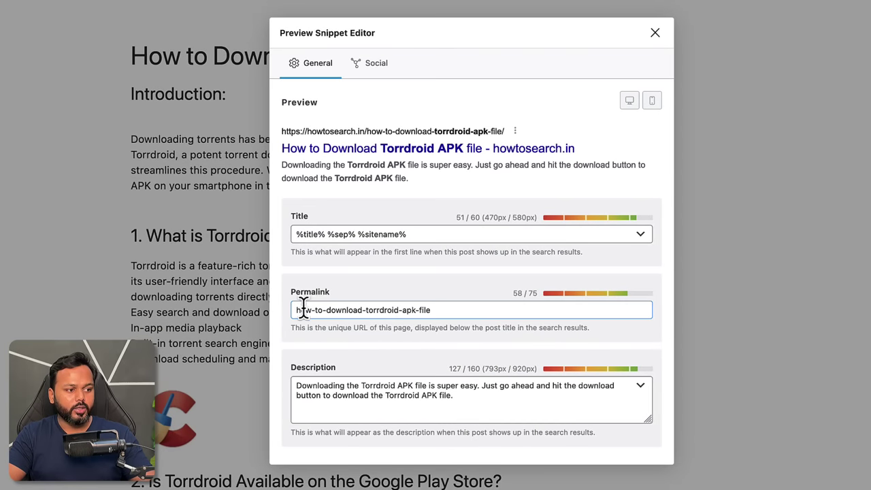
left_click_drag(297, 310, 433, 311)
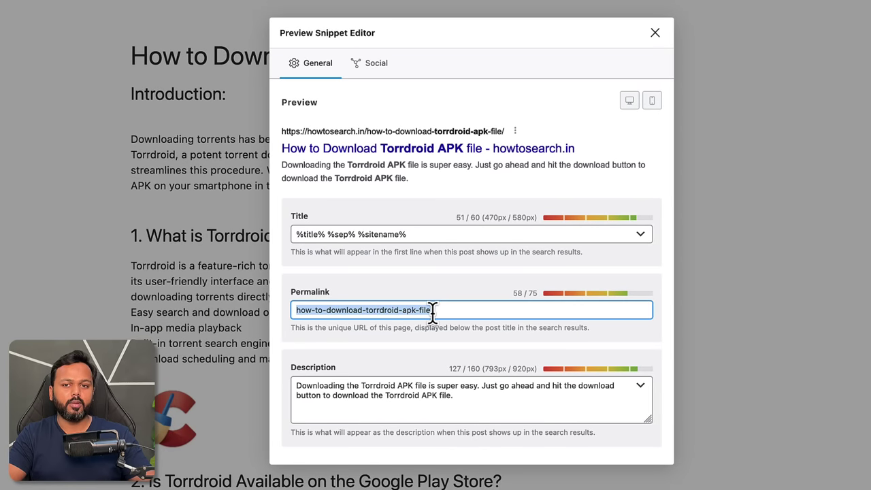
left_click_drag(366, 311, 297, 309)
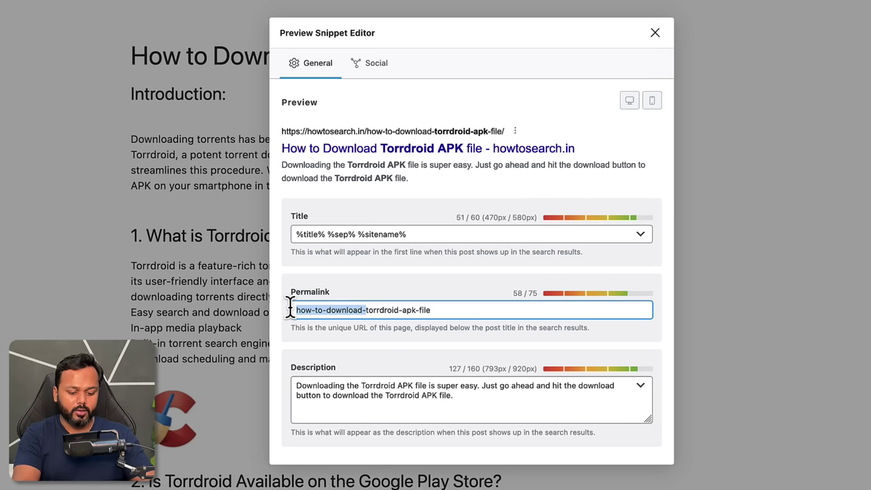
key("BackSpace")
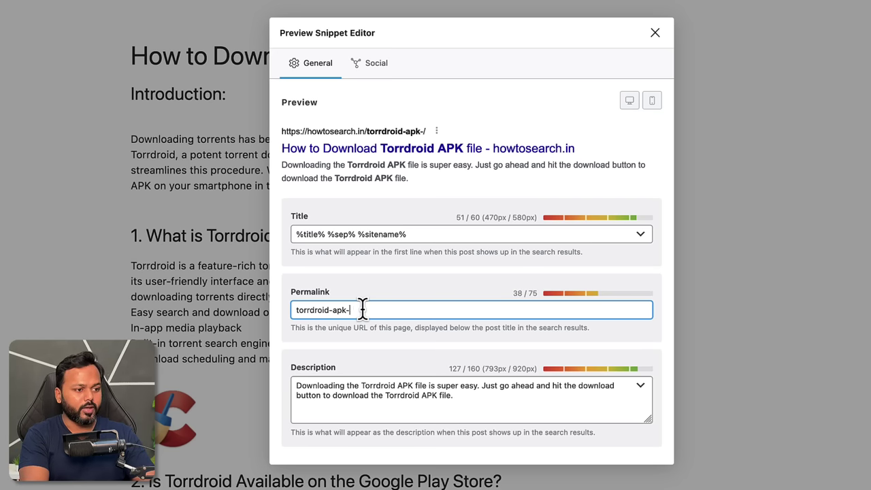
key("BackSpace")
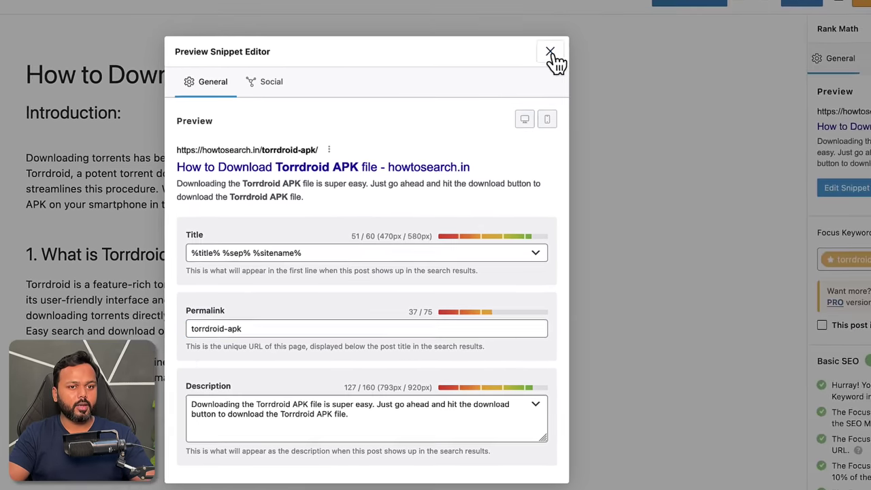
left_click(655, 33)
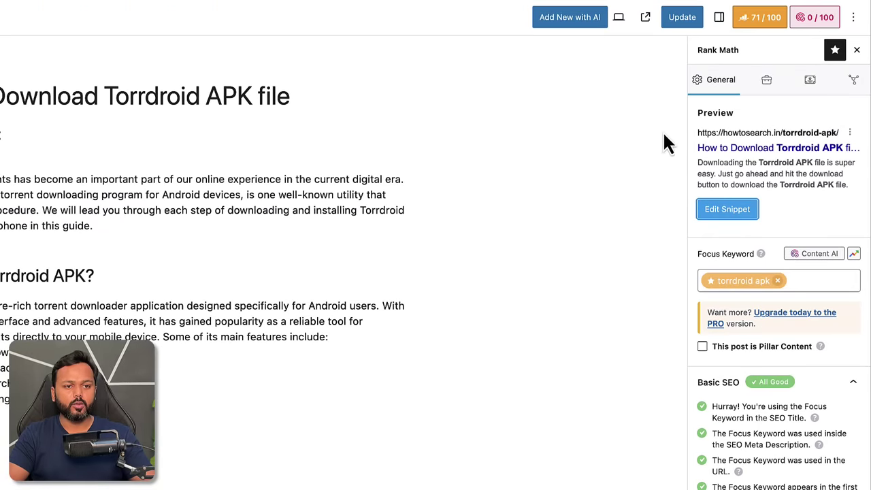
Step: Expand the Additional checks and point out the URL length and external link warnings
scroll(762, 368, "down", 3)
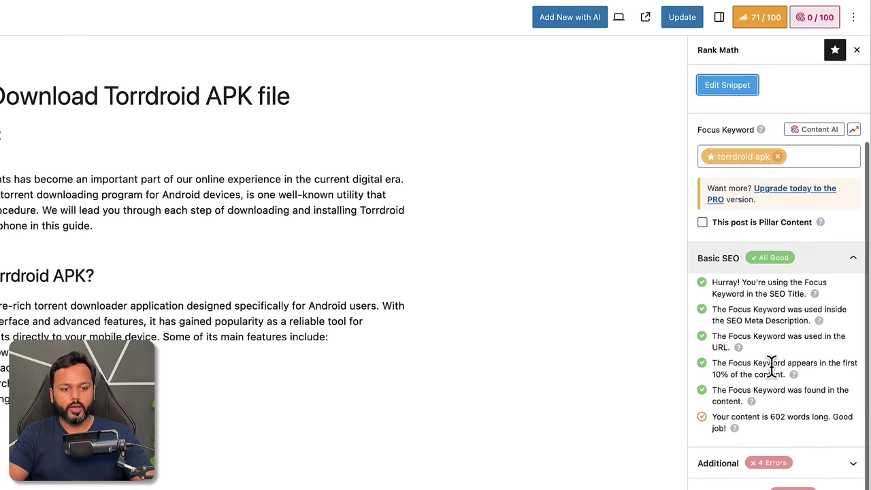
left_click(720, 471)
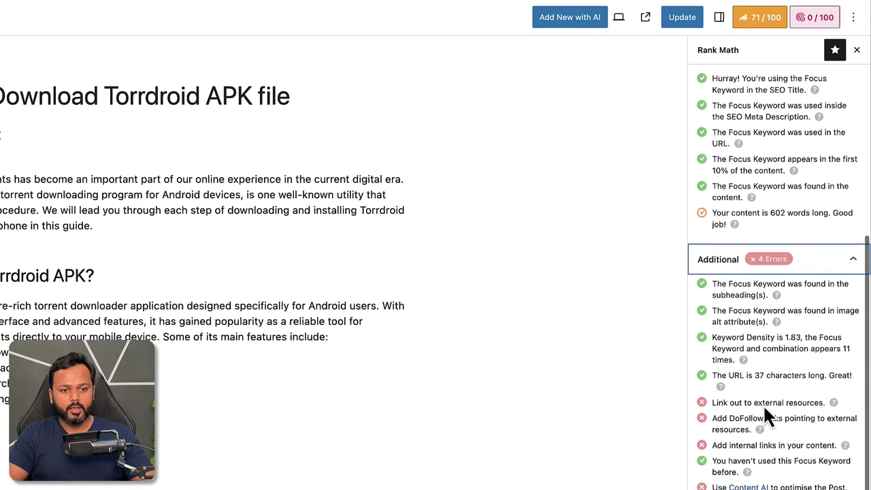
scroll(763, 403, "down", 2)
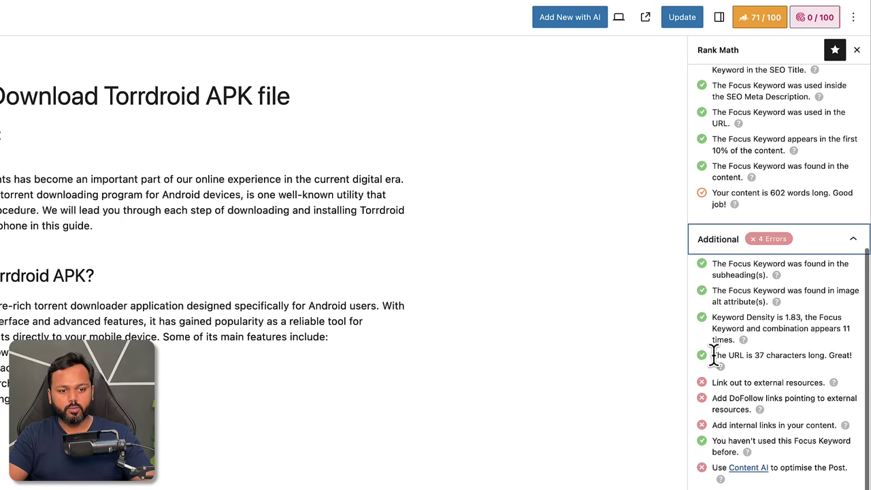
left_click_drag(713, 355, 856, 363)
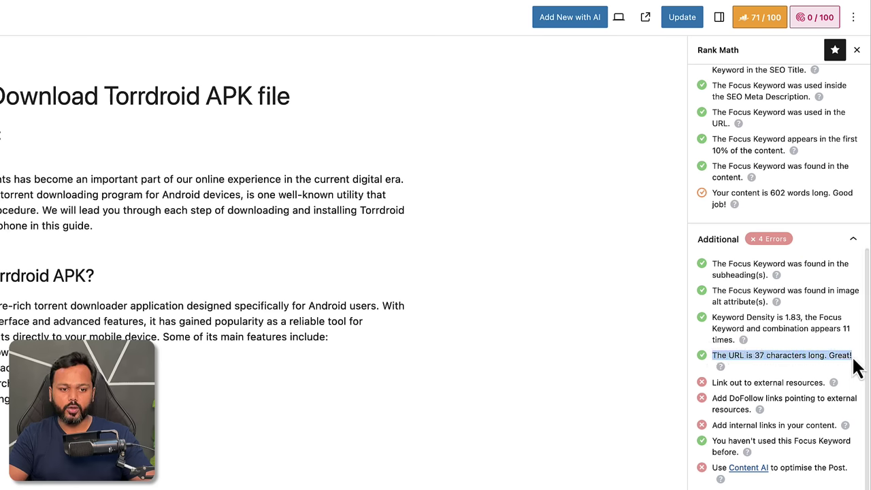
scroll(728, 384, "down", 1)
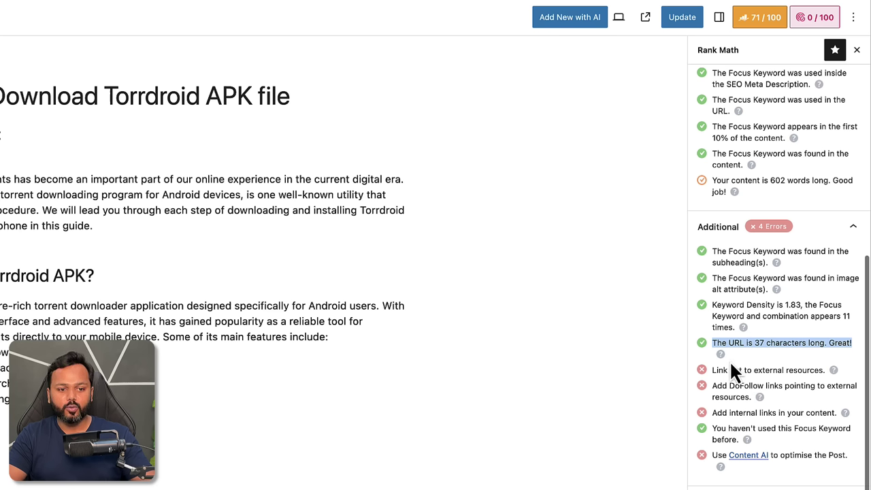
left_click_drag(713, 369, 821, 370)
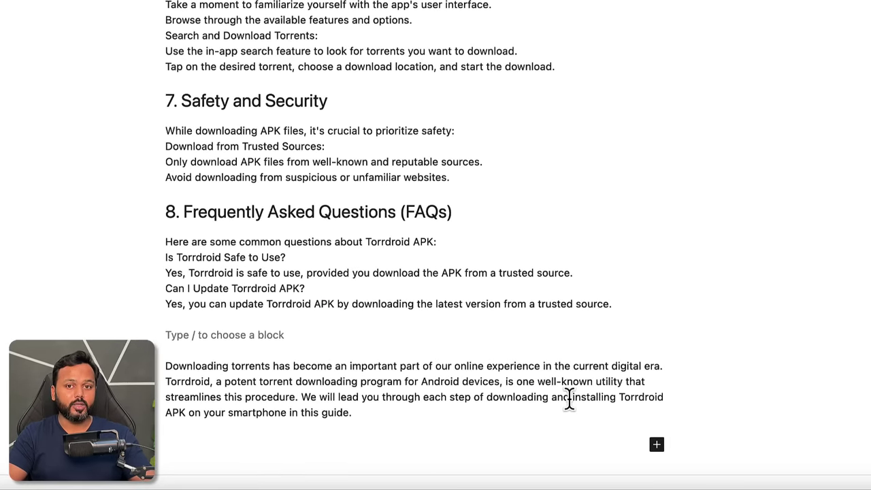
Step: Insert a Buttons block after the last paragraph labelled 'Download Torrdroid APK'
left_click(657, 444)
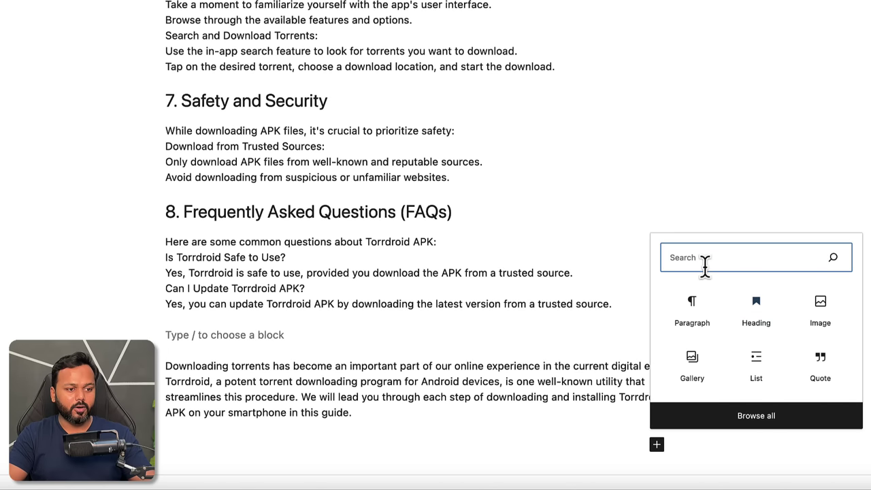
type("butt")
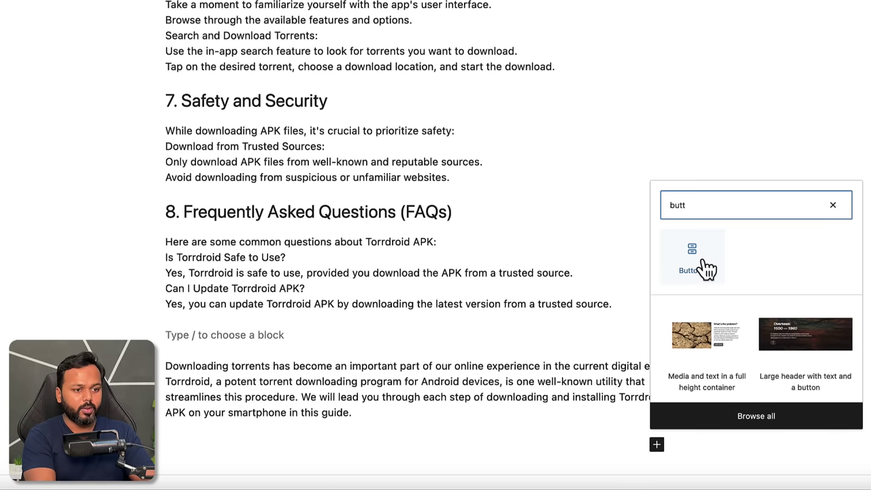
left_click(695, 262)
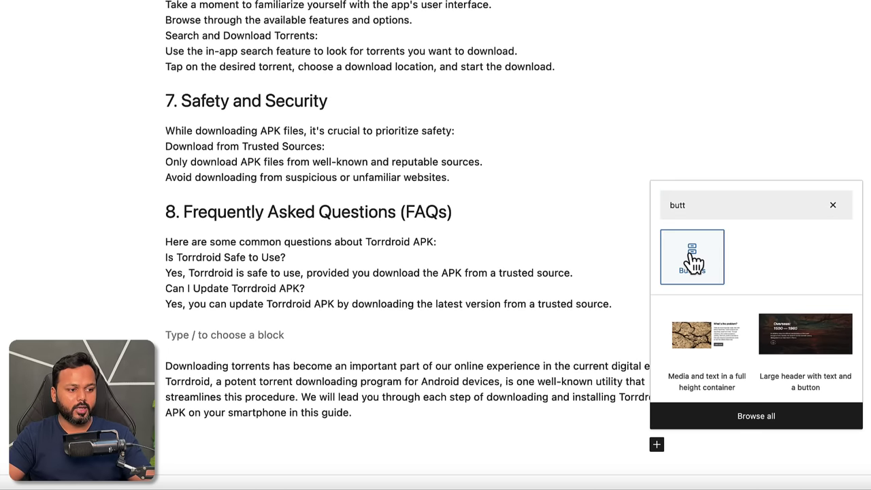
left_click(695, 262)
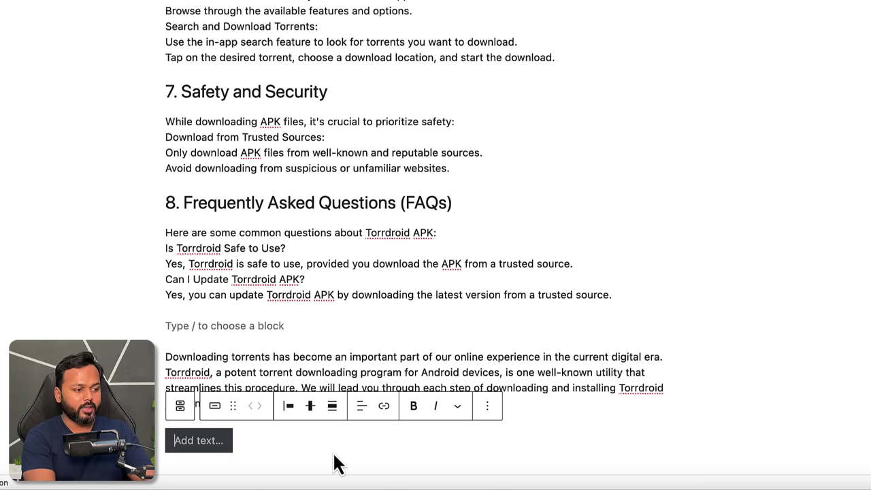
type("Download T")
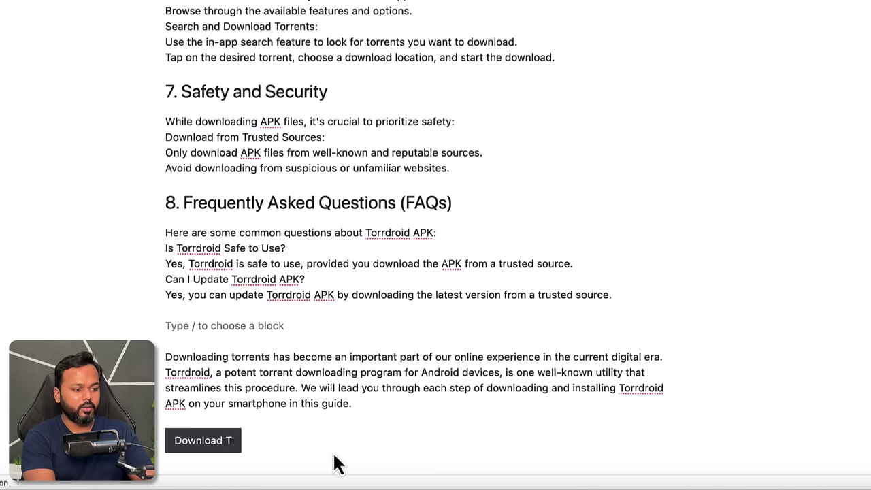
type("orrdroi")
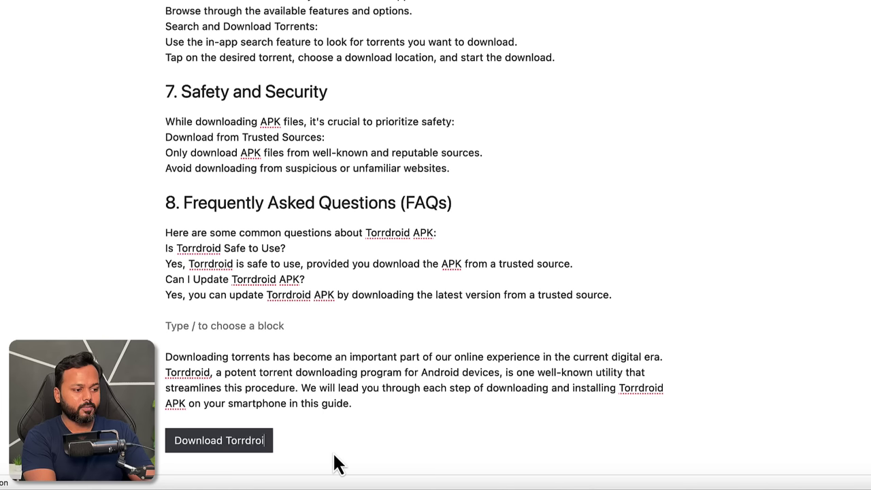
type("d APK")
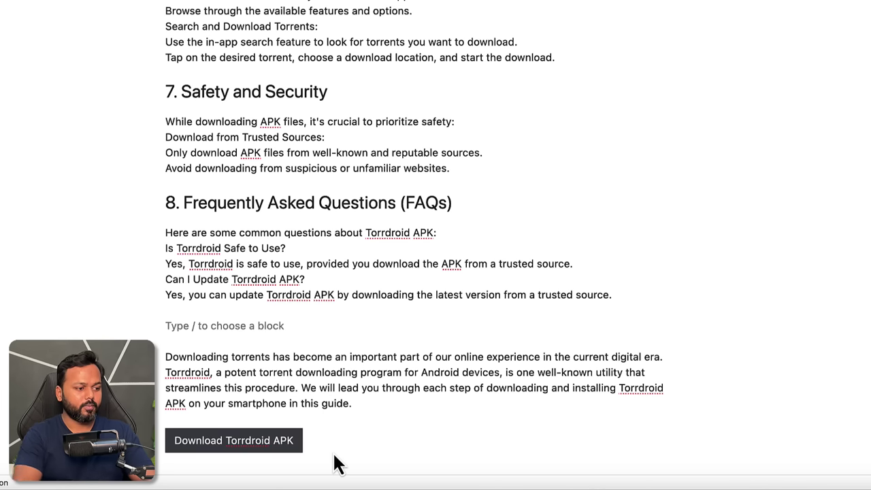
left_click(374, 452)
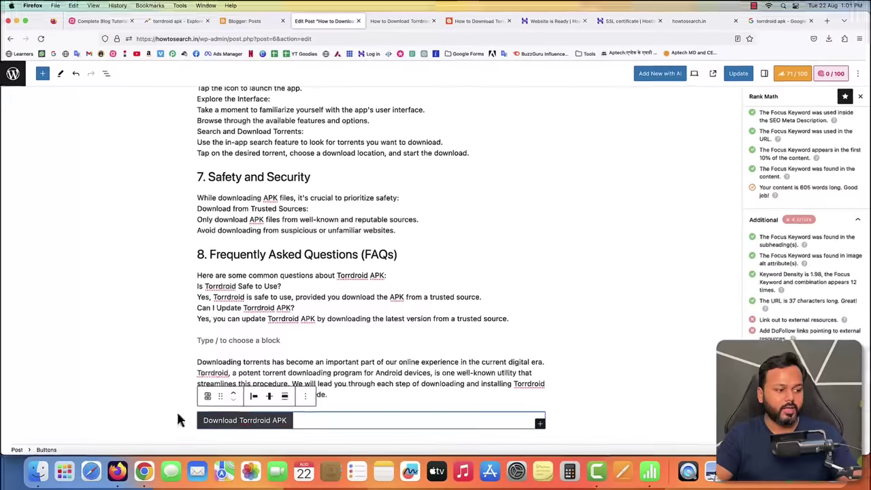
left_click(245, 418)
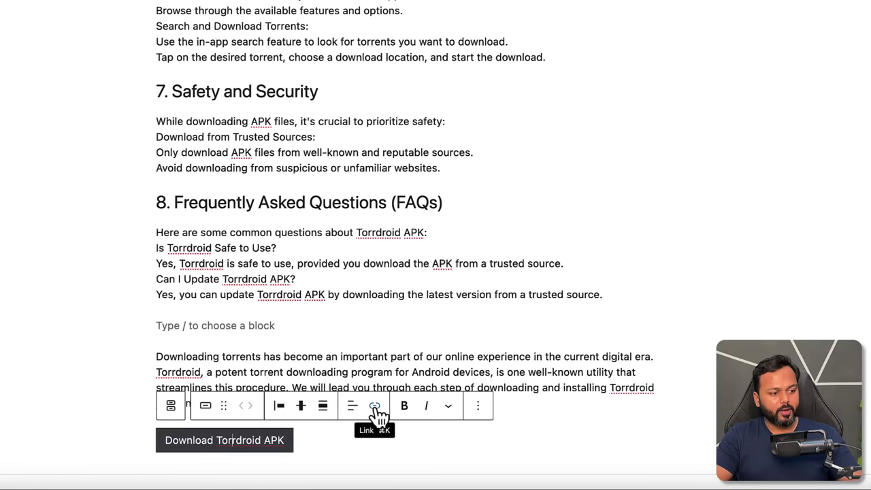
left_click(375, 407)
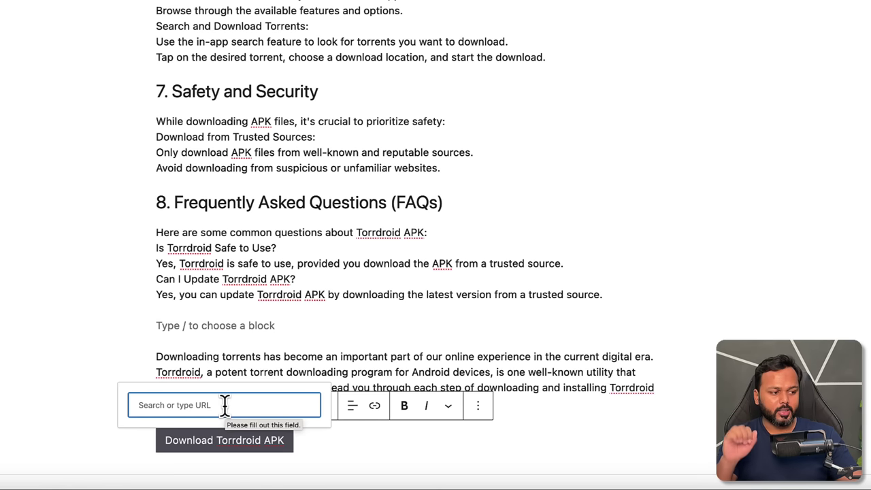
type("htt")
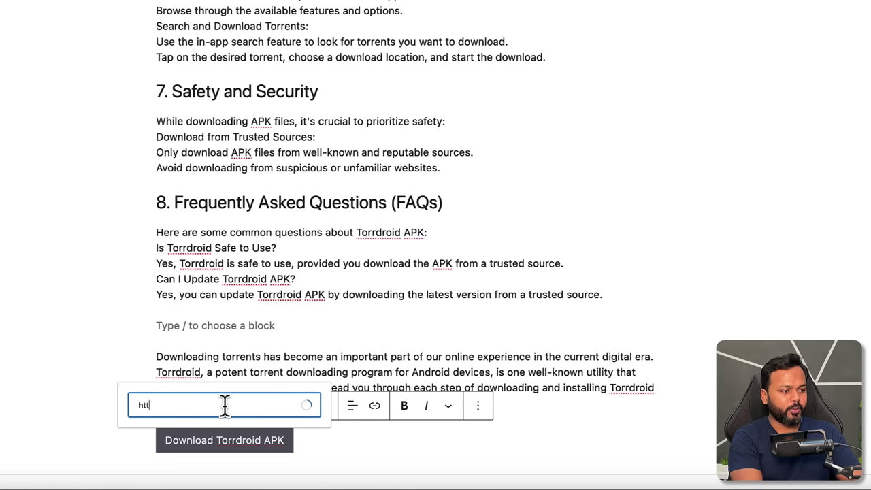
type("ps://playstore.google.com")
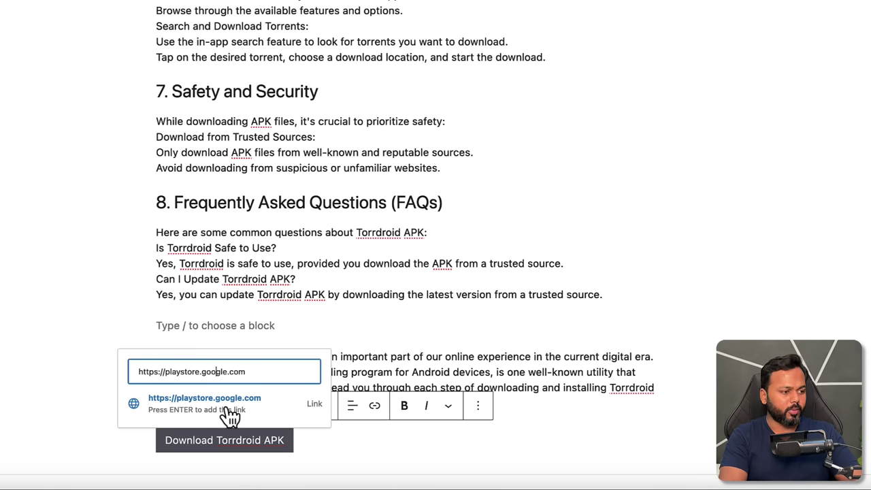
key("BackSpace")
key("BackSpace")
key("BackSpace")
key("BackSpace")
key("BackSpace")
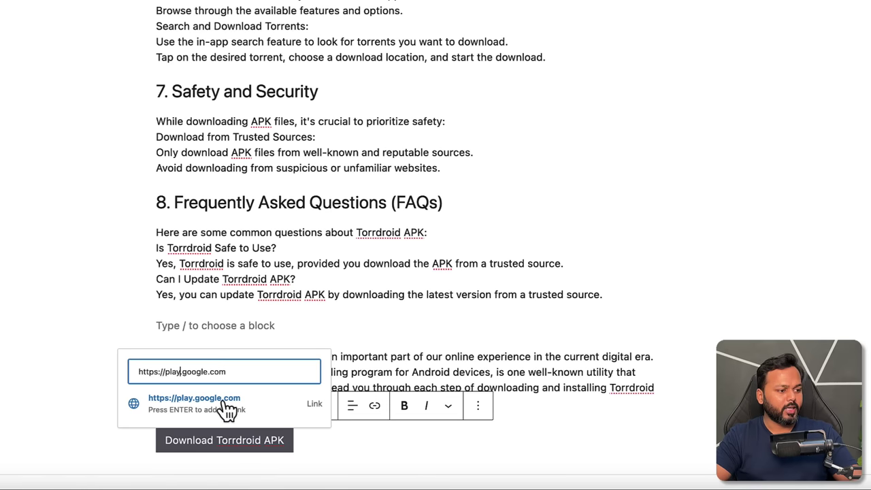
left_click(227, 408)
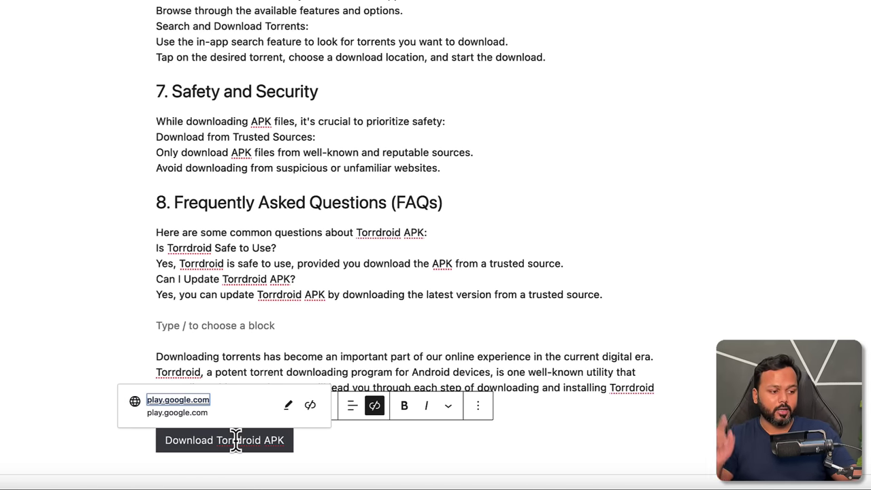
left_click(352, 446)
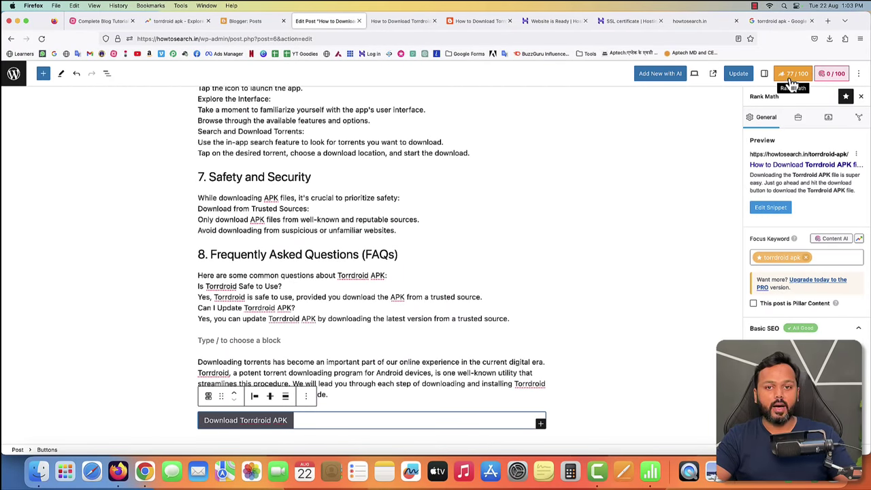
Step: Review Rank Math's Additional checks: external links now pass, internal links still missing
left_click(859, 328)
scroll(804, 307, "down", 3)
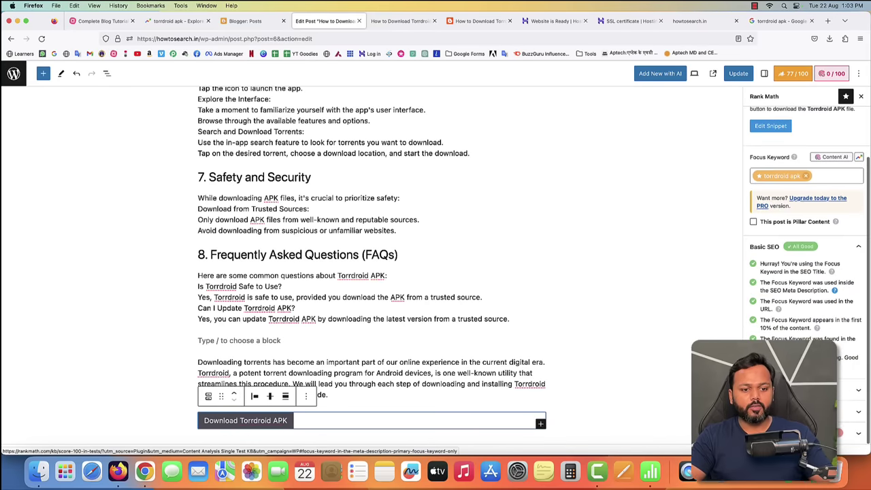
left_click(765, 390)
scroll(807, 325, "down", 4)
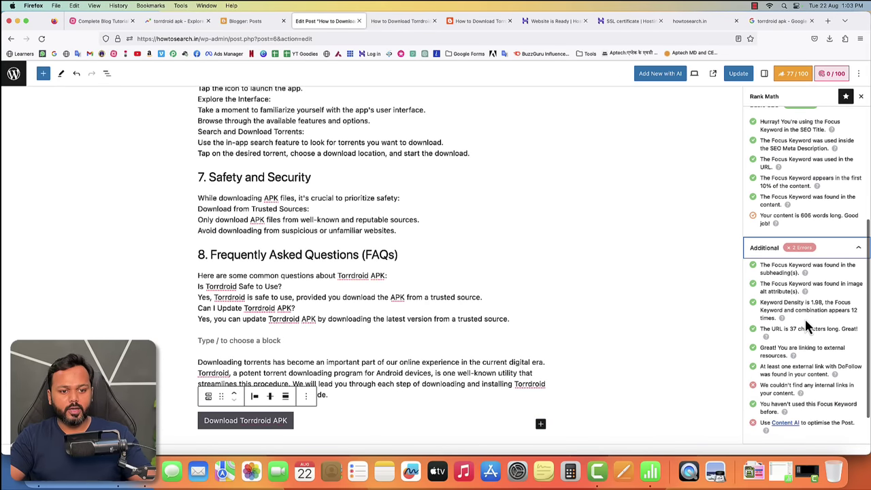
scroll(809, 325, "down", 1)
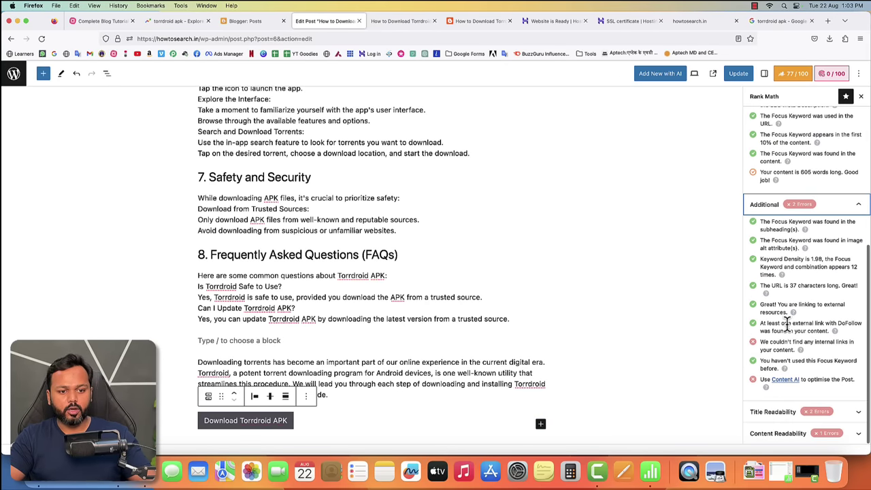
left_click_drag(792, 325, 824, 325)
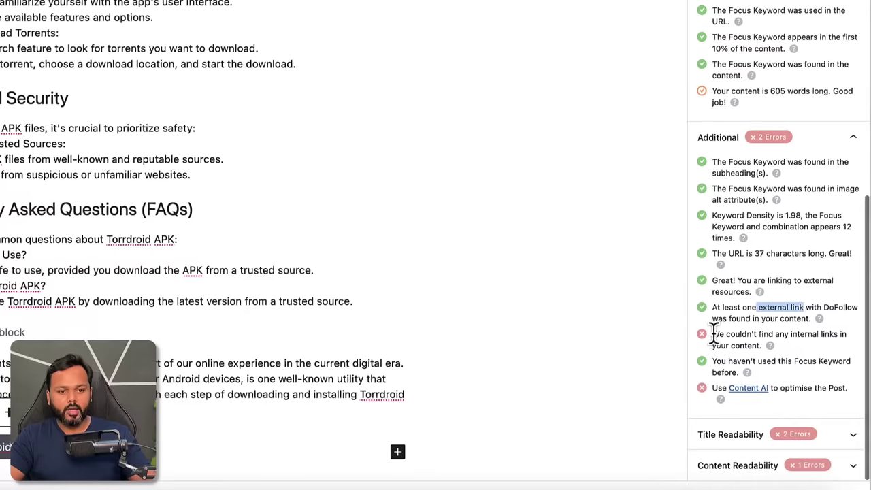
left_click_drag(710, 334, 764, 346)
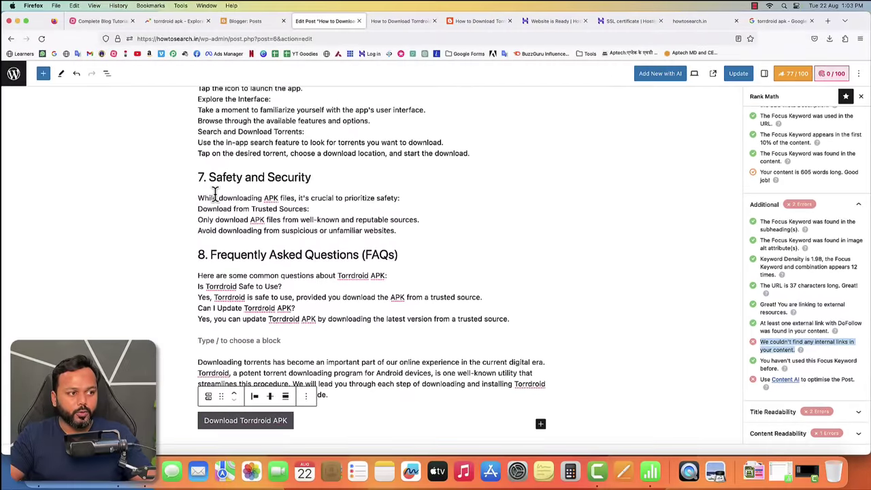
mouse_move(372, 268)
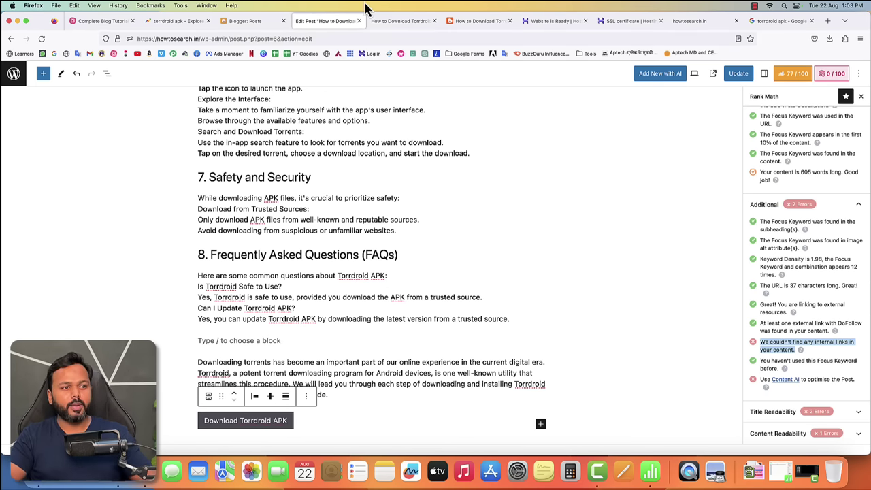
Step: Open the live Hello world! post from the homepage and copy its web address
left_click(398, 21)
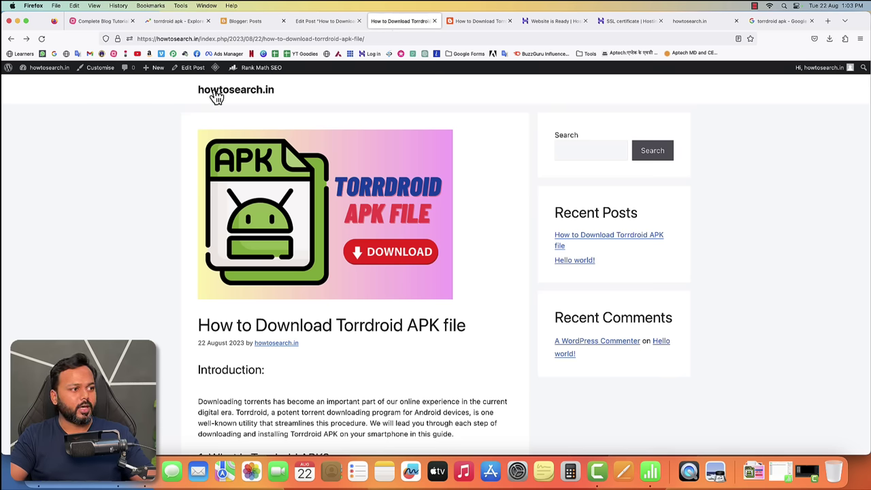
left_click(221, 96)
scroll(306, 206, "down", 5)
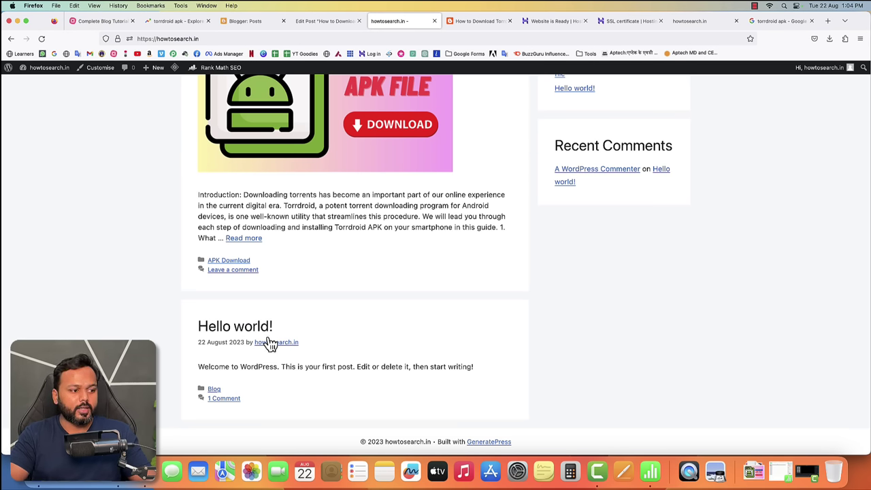
left_click(224, 329)
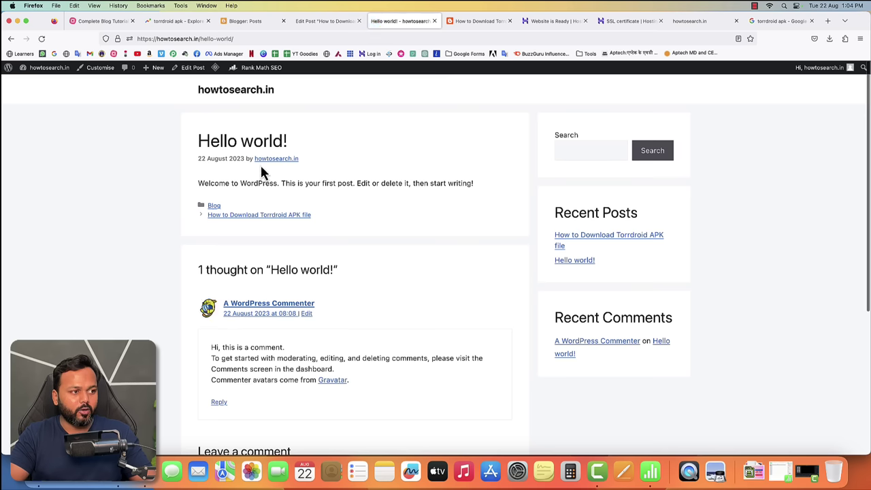
left_click(202, 38)
key("super+c")
right_click(202, 39)
left_click(214, 76)
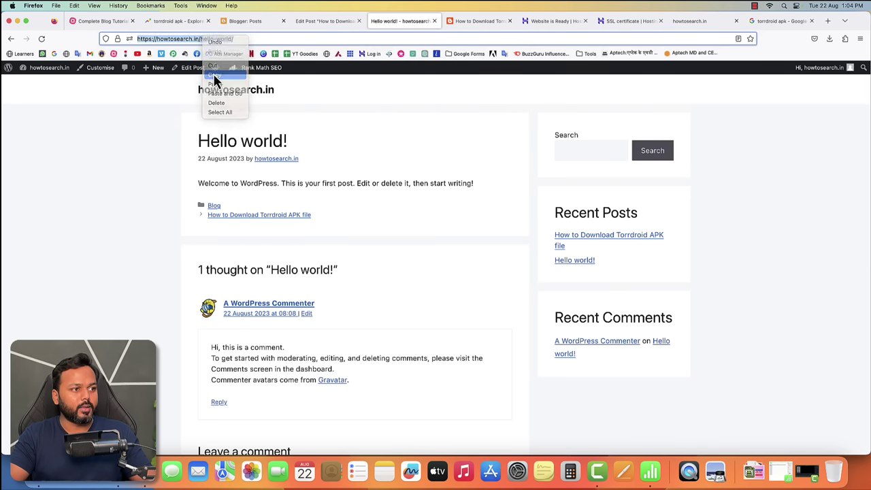
left_click(315, 21)
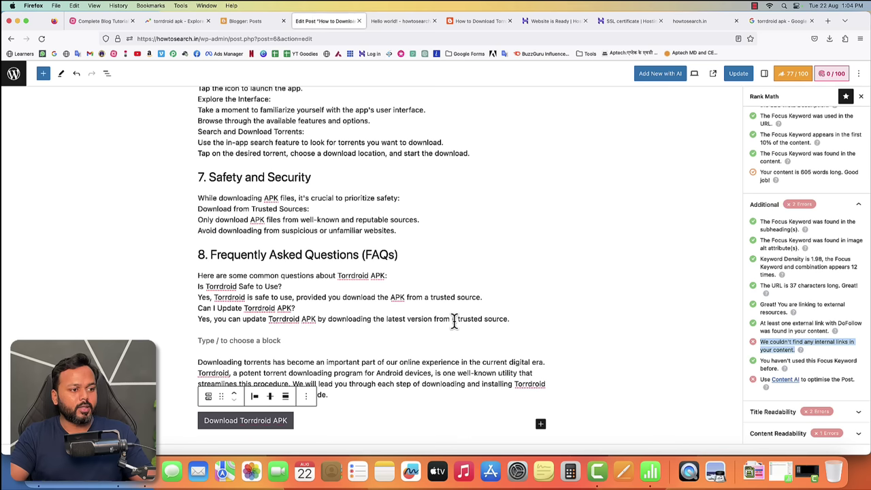
Step: Add a Quote block after the FAQs reading 'You can also read about Hello World'
left_click(281, 340)
type("You")
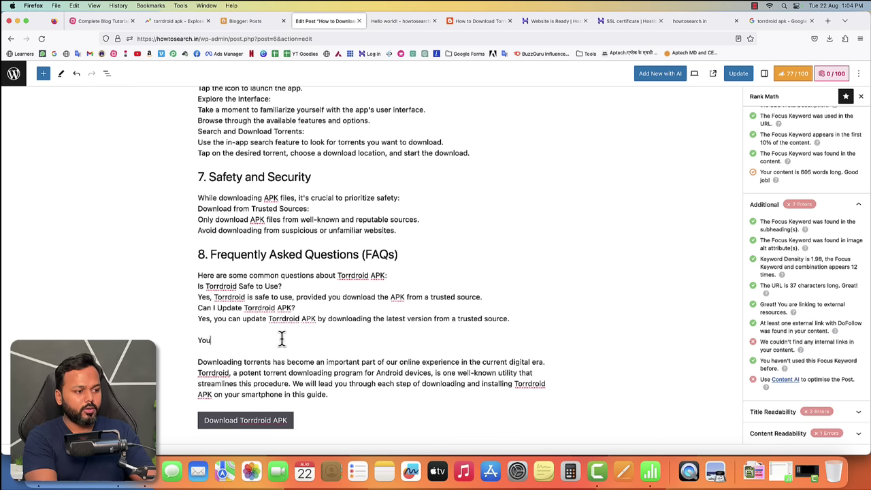
key("BackSpace")
key("BackSpace")
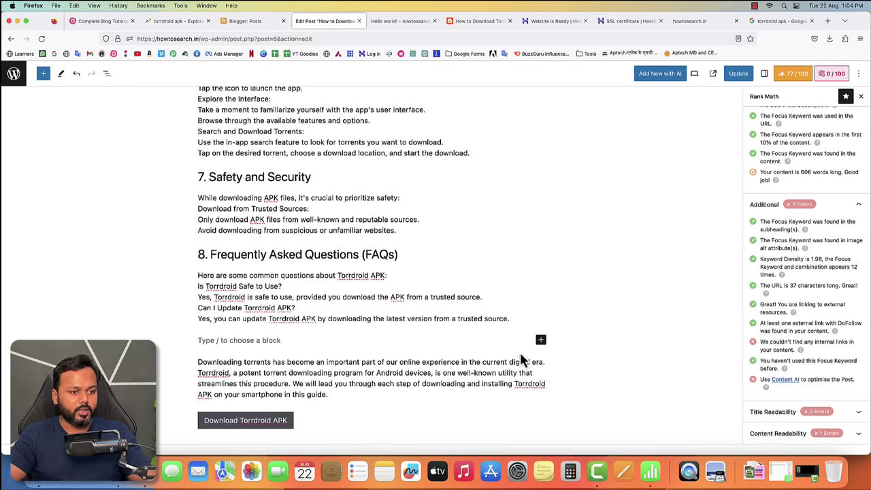
left_click(541, 341)
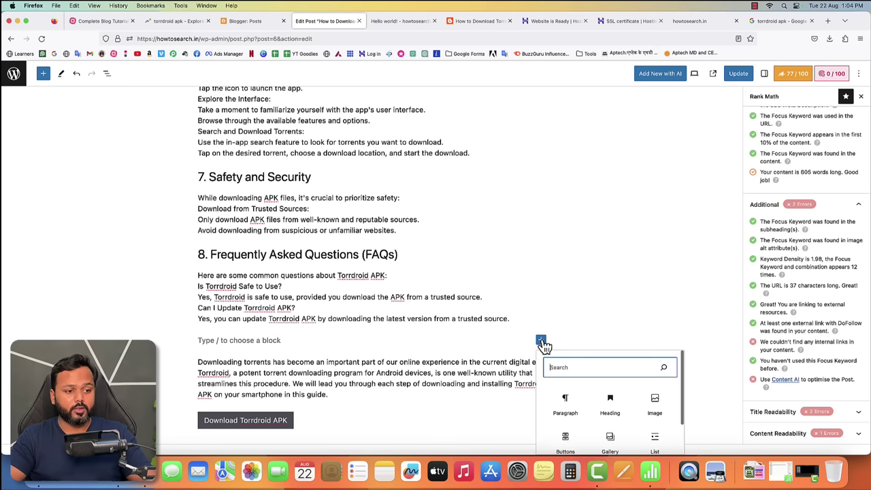
type("blo")
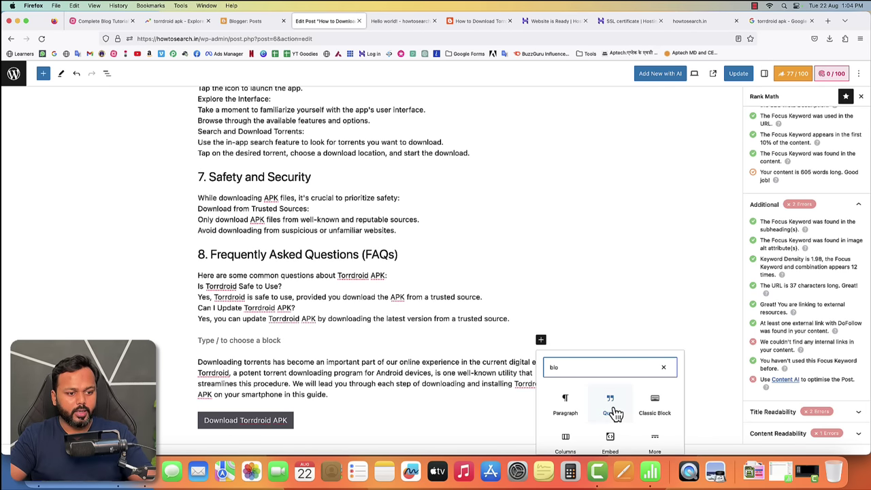
left_click(613, 412)
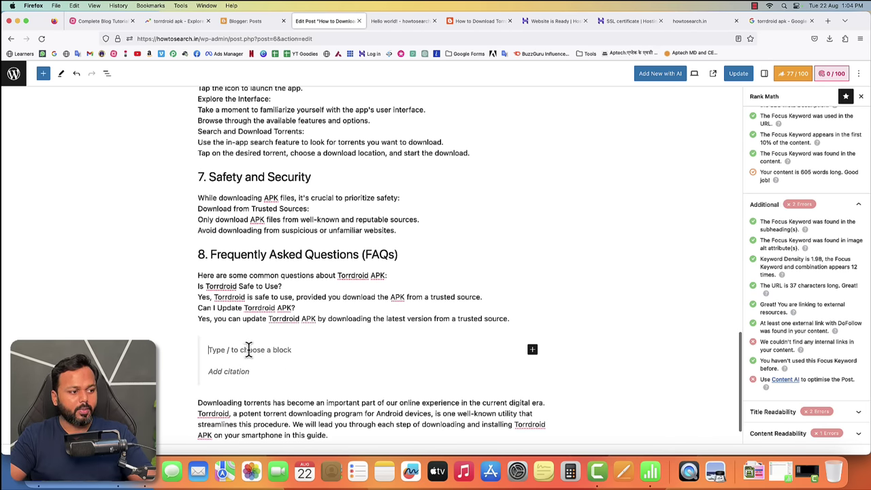
type("You can also")
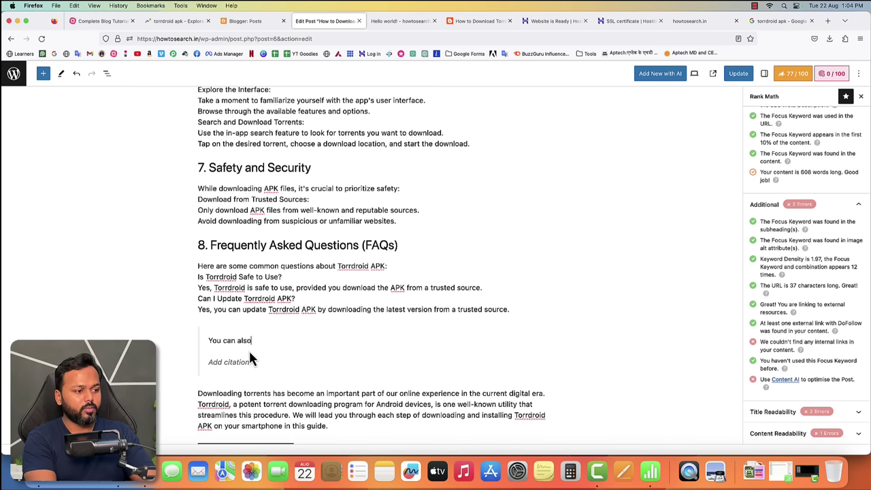
type(" read about ")
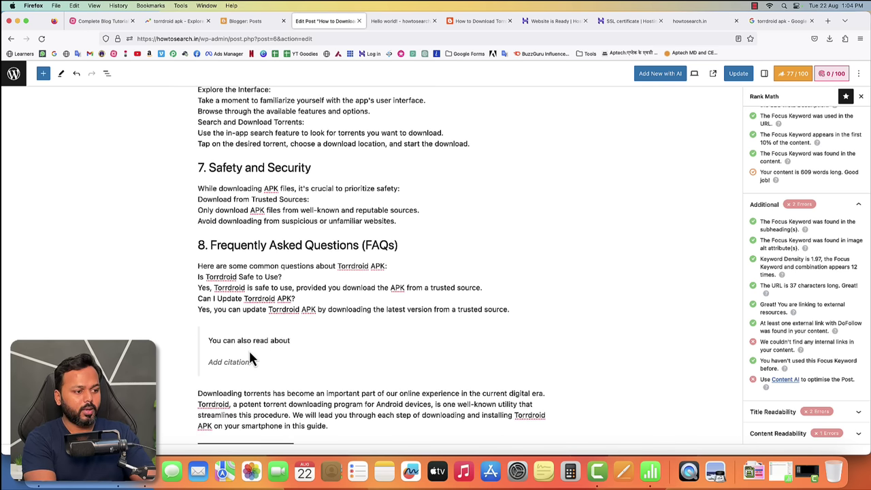
type("He")
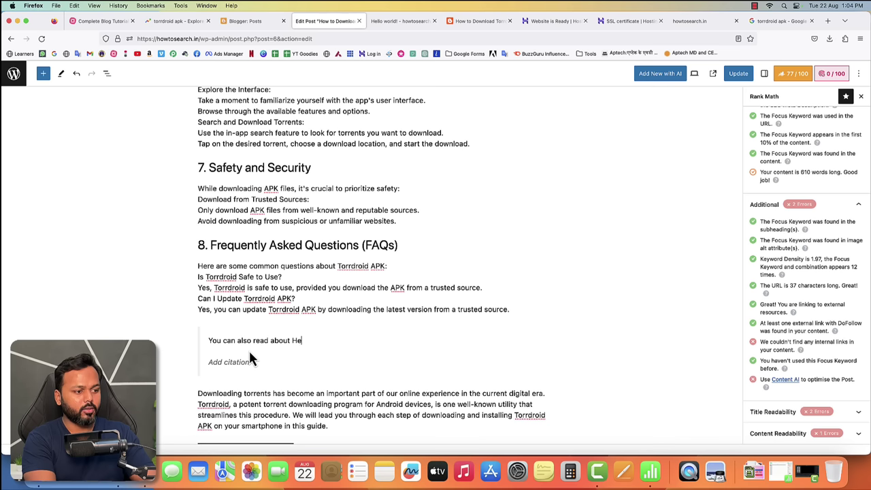
type("llo World")
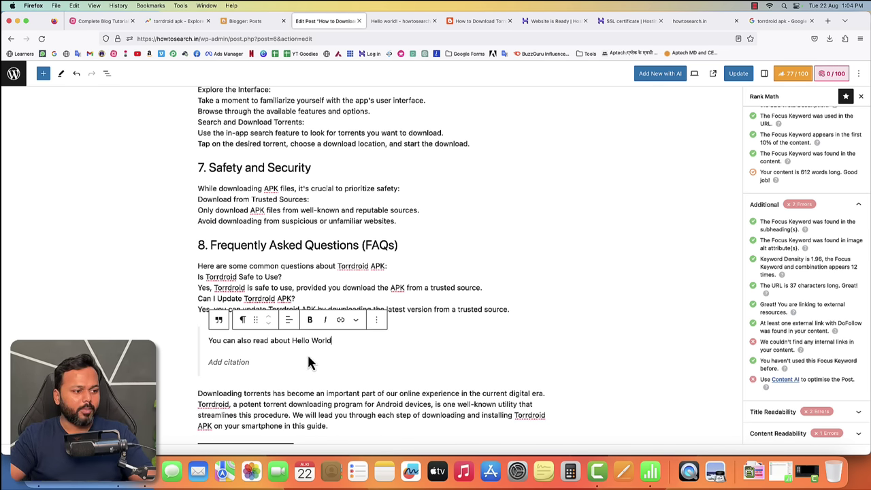
Step: Link the words Hello World to the copied Hello world post address
left_click_drag(292, 342, 322, 343)
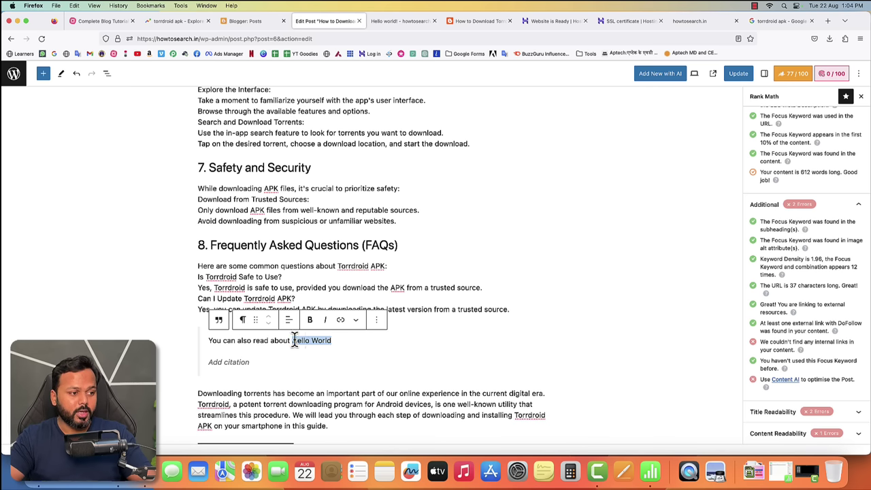
left_click(341, 320)
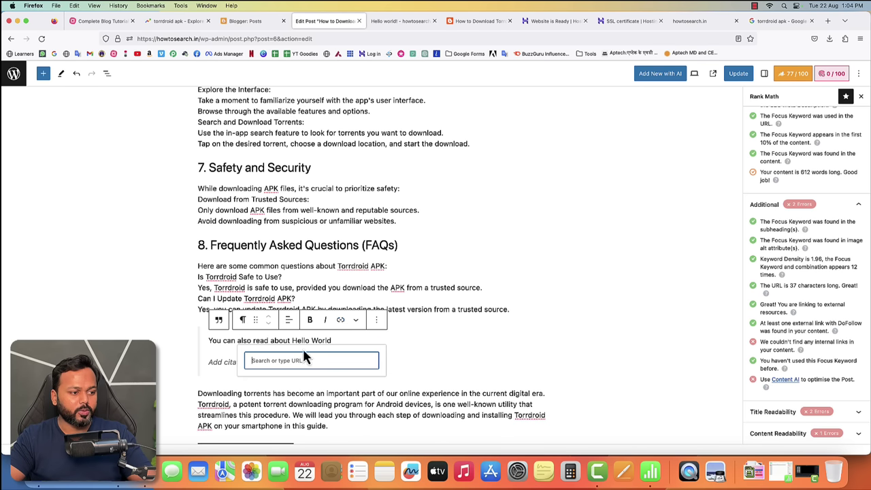
key("super+v")
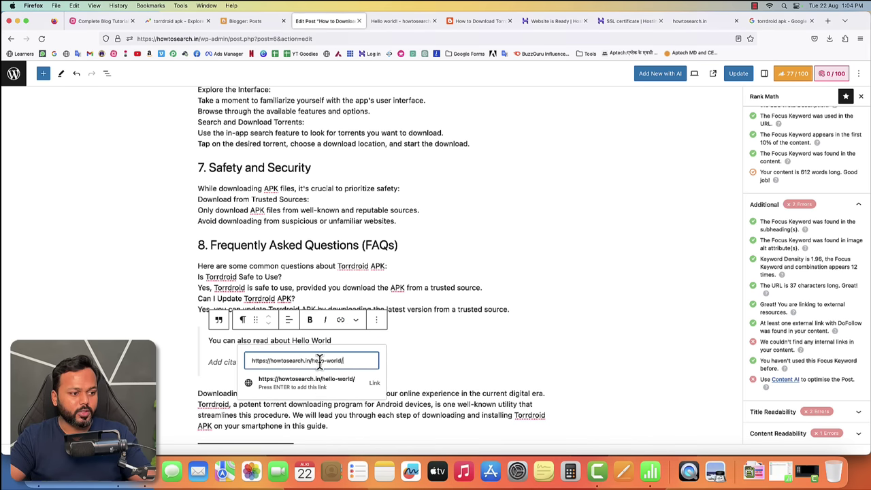
left_click(306, 380)
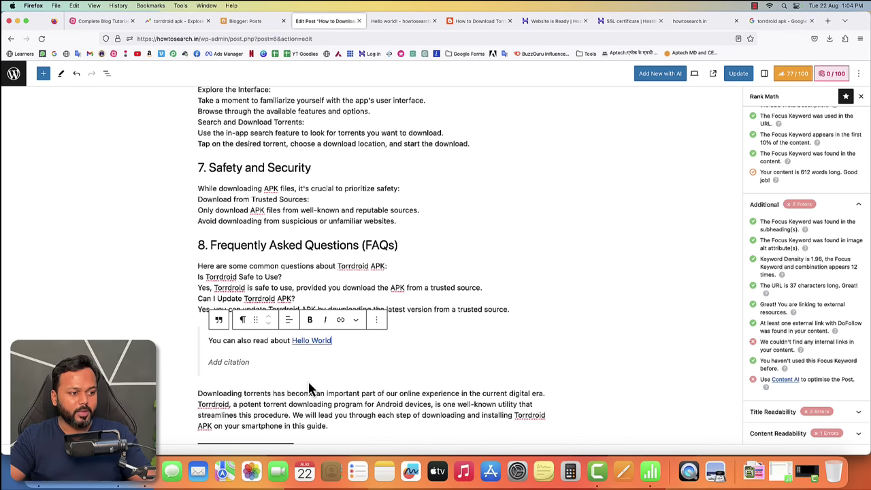
left_click(282, 360)
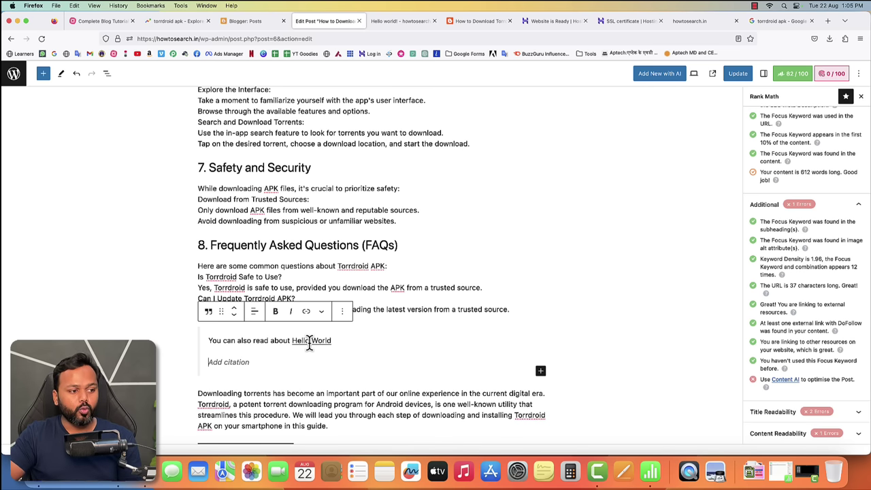
Step: Expand Rank Math's Title Readability checks, then scroll back to the top of the post
scroll(310, 344, "down", 1)
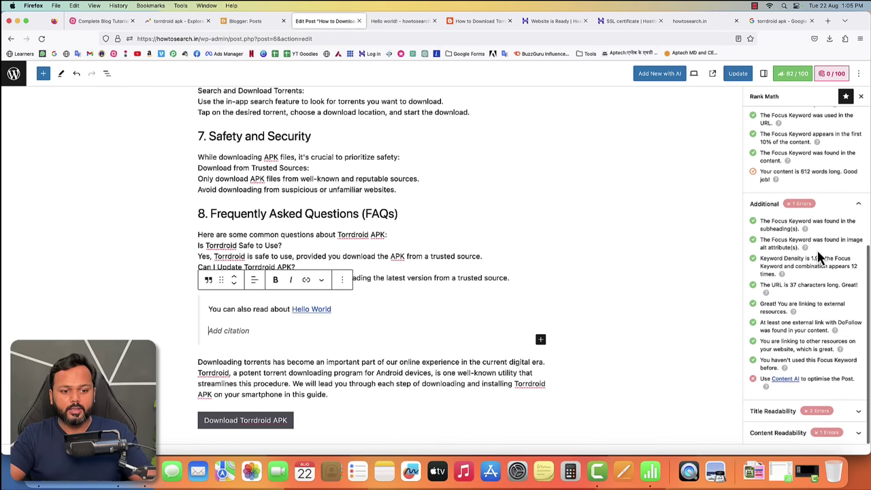
left_click(777, 412)
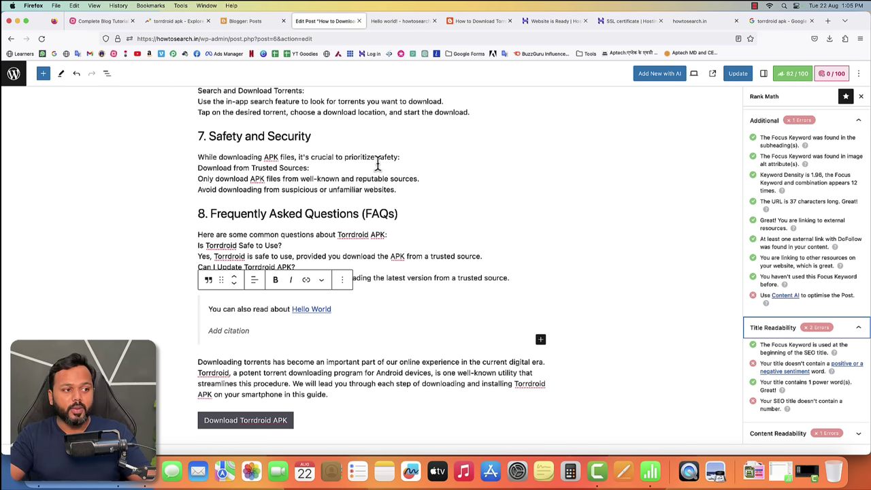
scroll(367, 177, "up", 10)
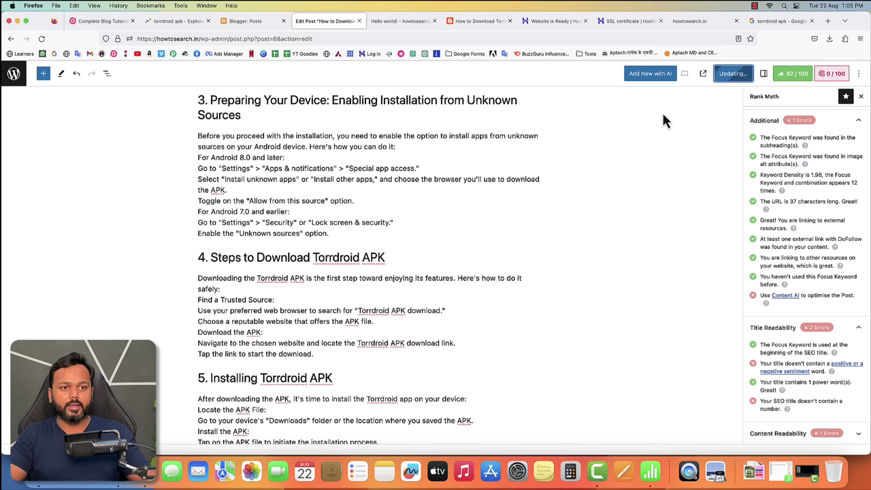
Step: Open the live Torrdroid post and confirm the download button leads to Google Play
left_click(15, 75)
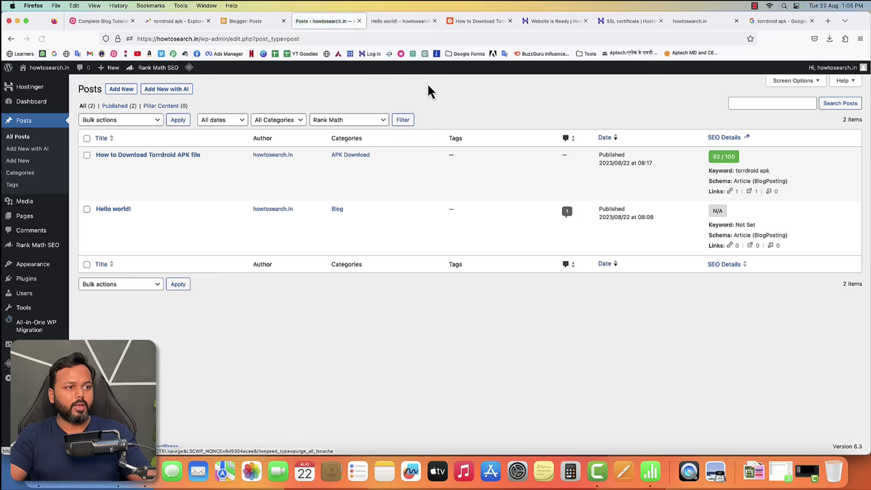
left_click(402, 21)
left_click(232, 95)
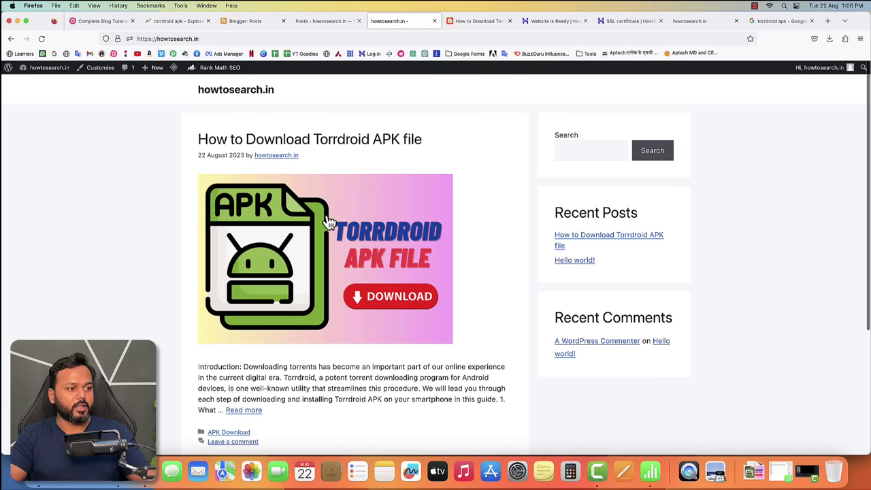
left_click(281, 147)
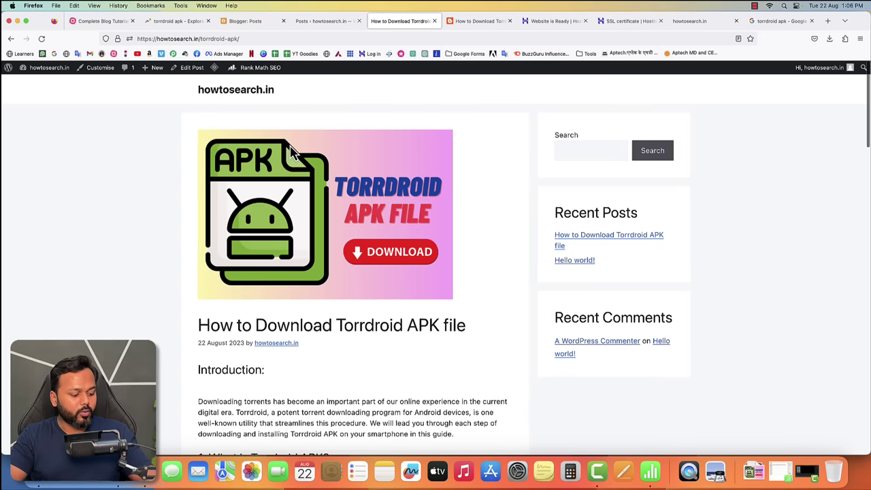
scroll(406, 225, "down", 10)
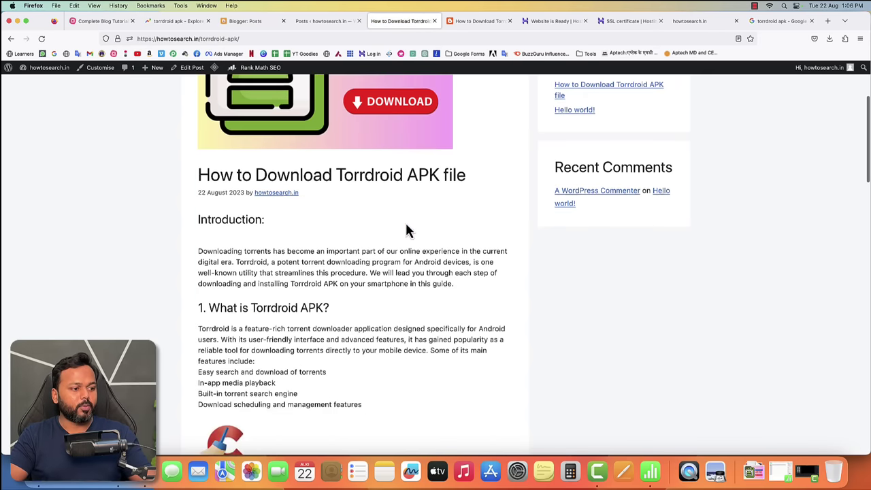
scroll(407, 230, "down", 15)
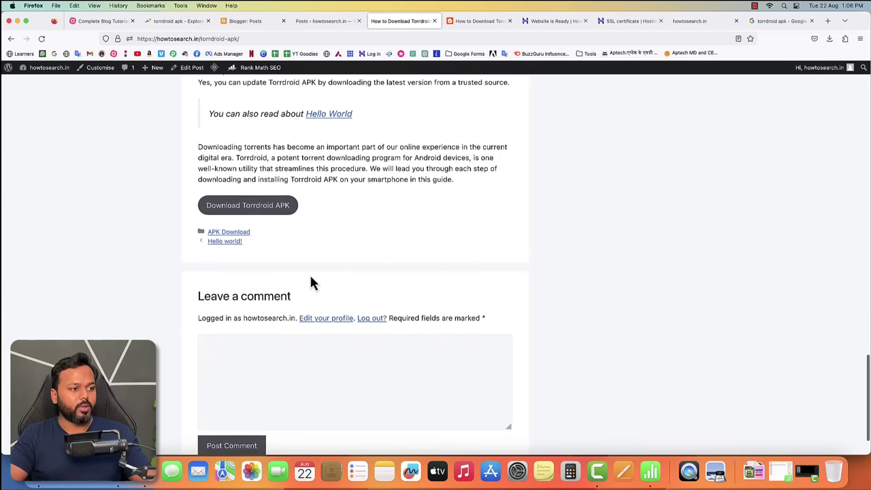
left_click(257, 196)
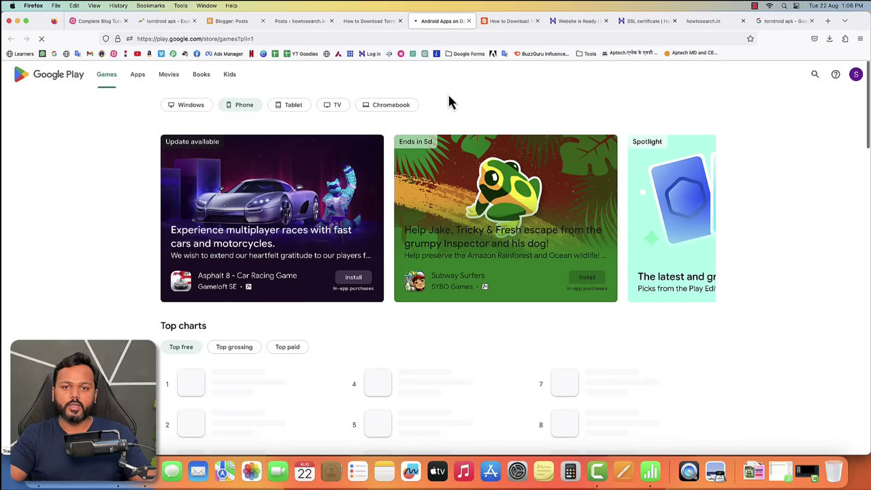
left_click(469, 21)
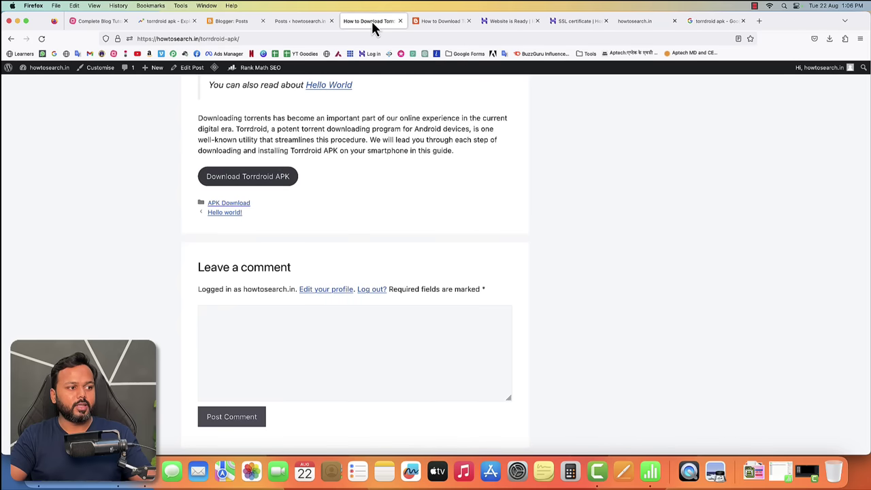
scroll(358, 205, "up", 10)
scroll(359, 207, "up", 5)
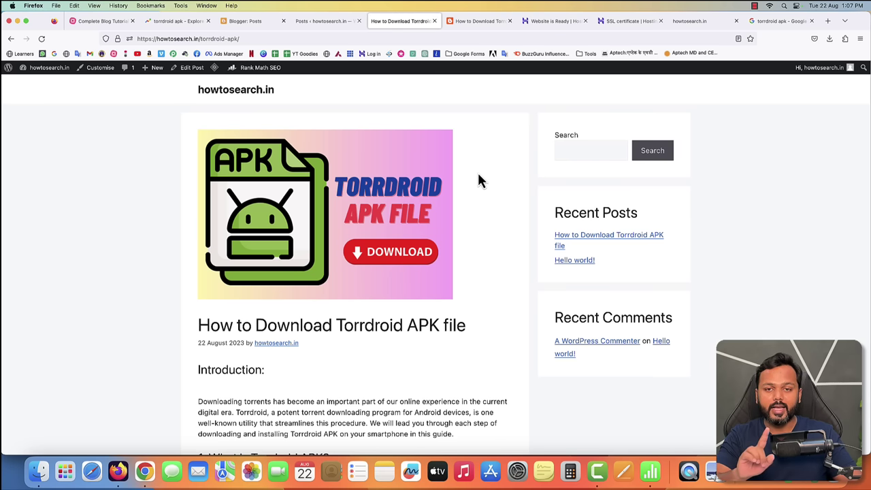
Step: Open Pages > All Pages, which lists only the Privacy Policy draft
left_click(314, 21)
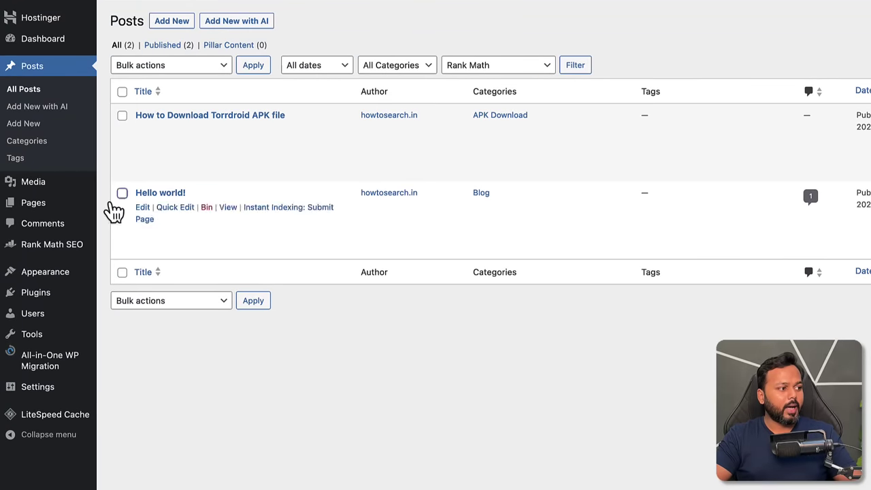
mouse_move(32, 205)
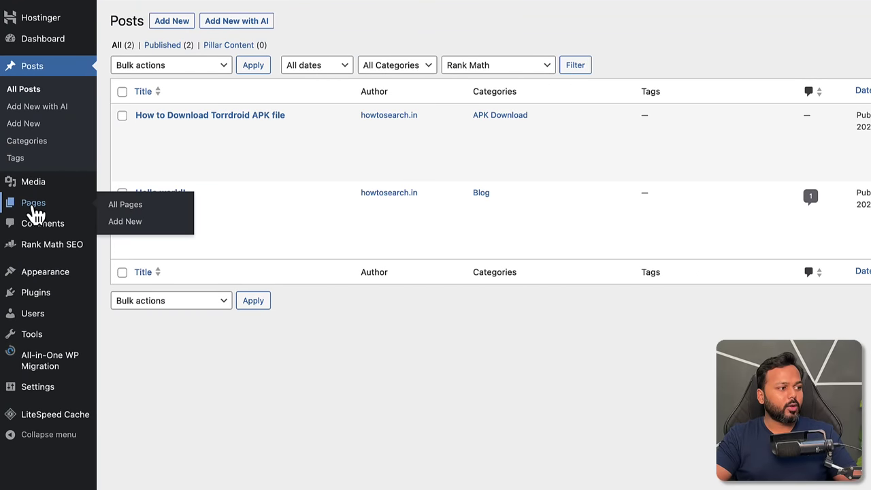
left_click(117, 204)
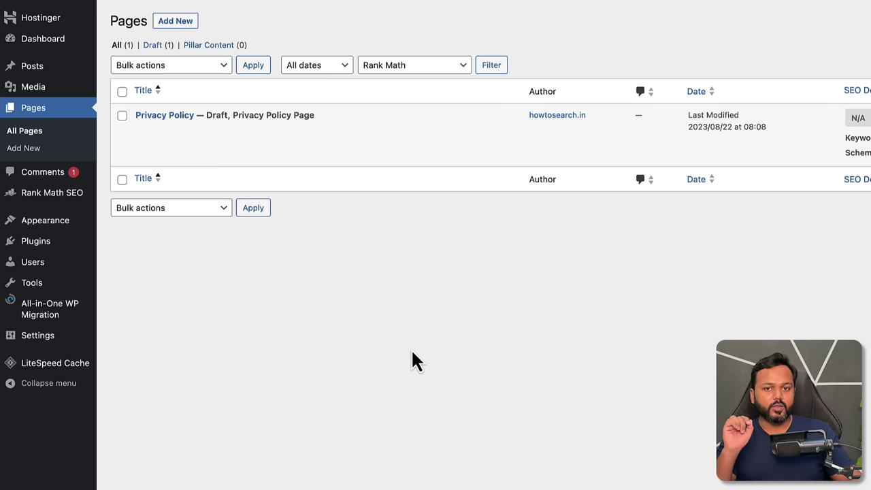
mouse_move(147, 133)
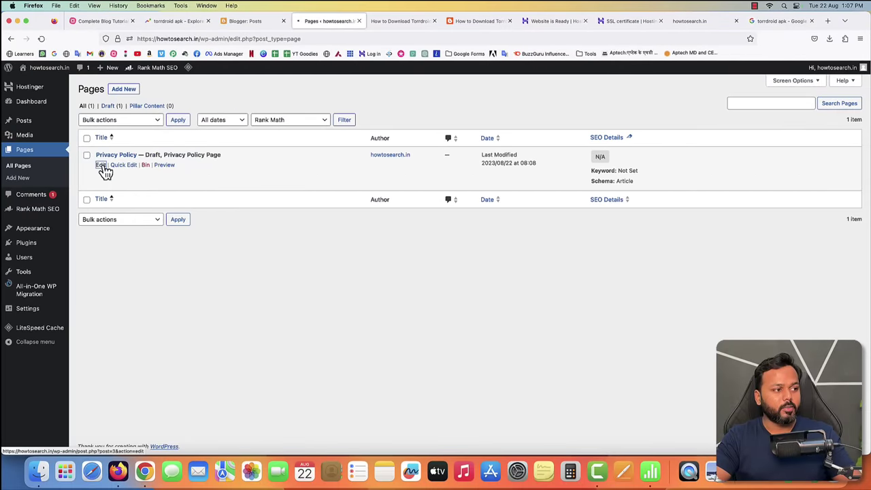
Step: Open the Privacy Policy page in the editor and publish it
left_click(142, 129)
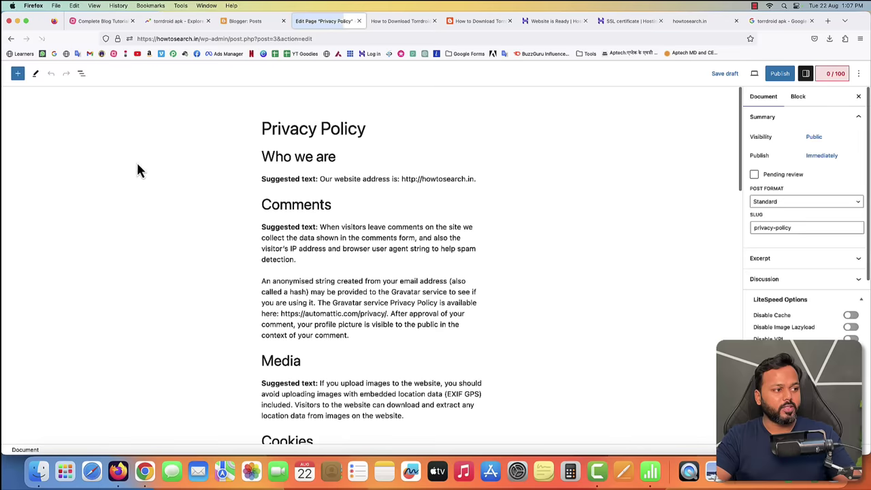
scroll(310, 236, "down", 5)
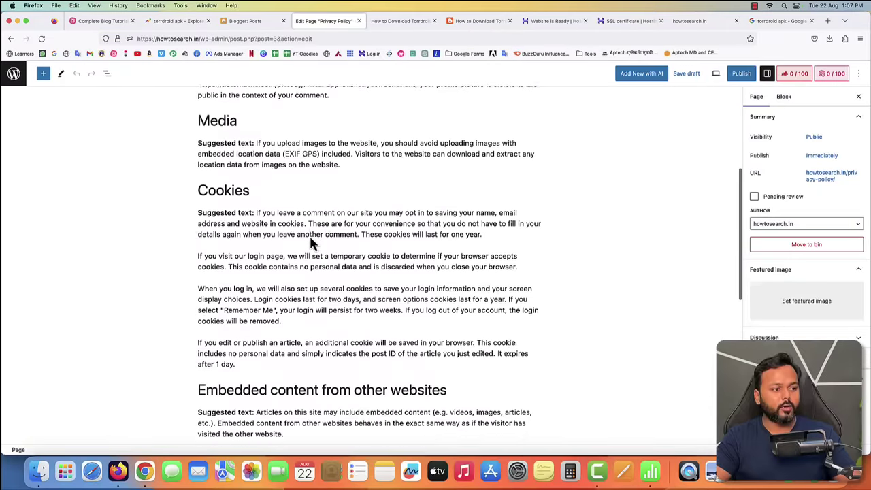
scroll(310, 235, "down", 5)
scroll(310, 236, "up", 10)
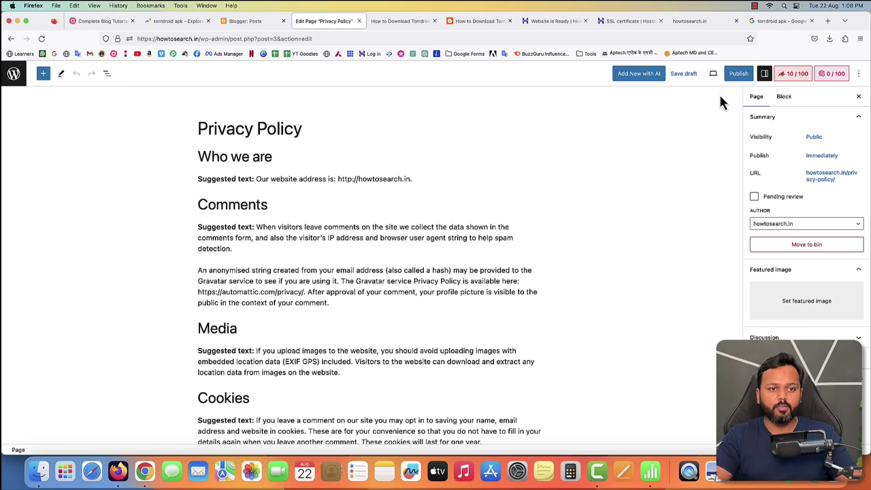
left_click(738, 74)
left_click(784, 73)
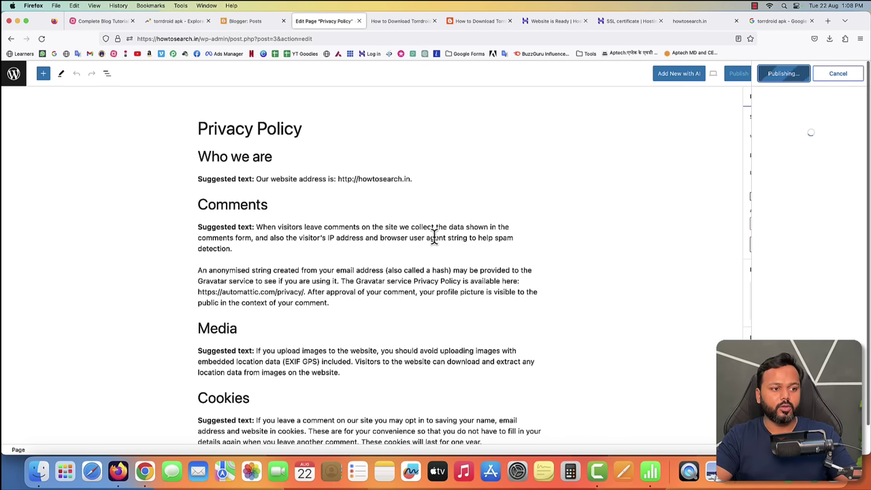
Step: Review the live page at howtosearch.in/privacy-policy/ in a new tab, then return to the pages list
right_click(84, 429)
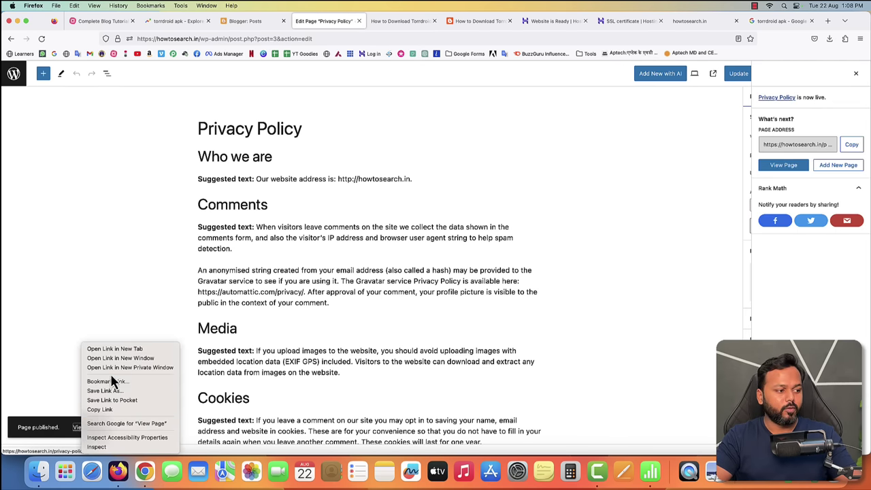
left_click(115, 349)
left_click(368, 21)
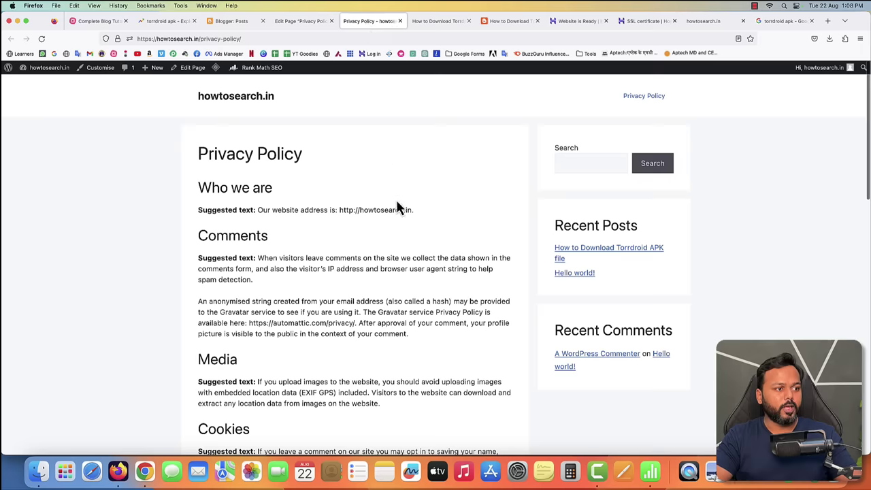
scroll(337, 233, "down", 5)
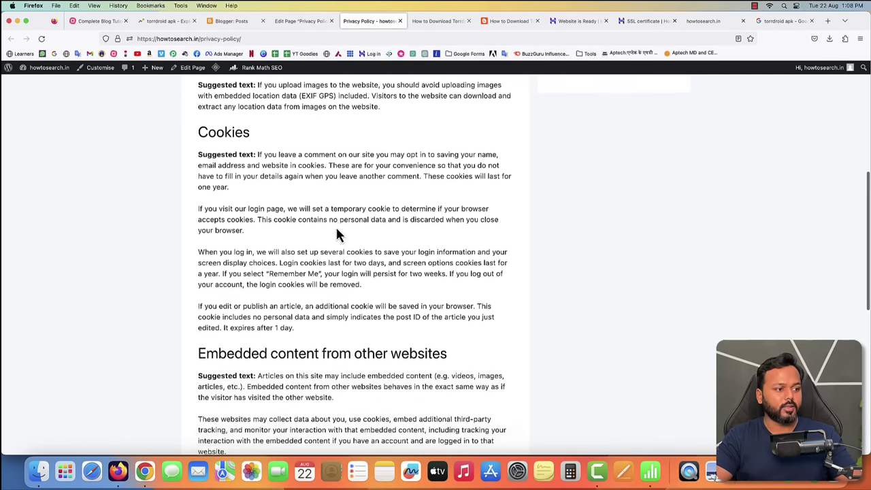
scroll(337, 235, "down", 4)
left_click(299, 21)
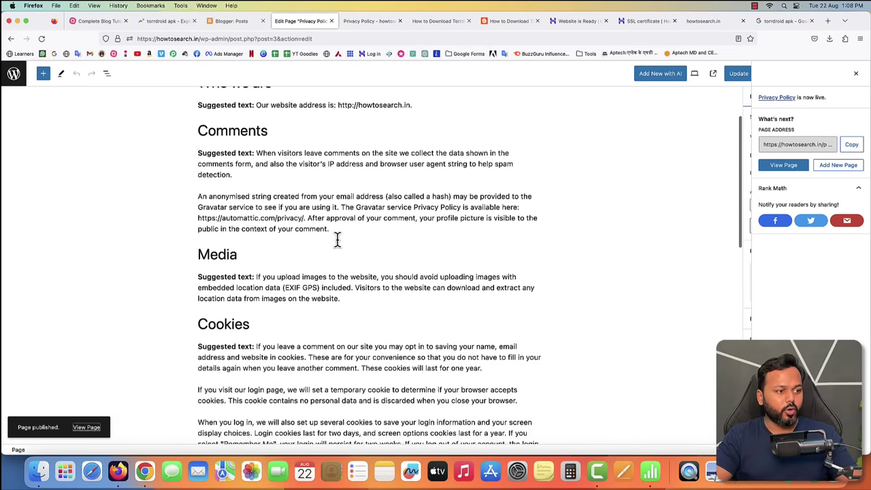
scroll(337, 239, "down", 2)
scroll(395, 303, "down", 2)
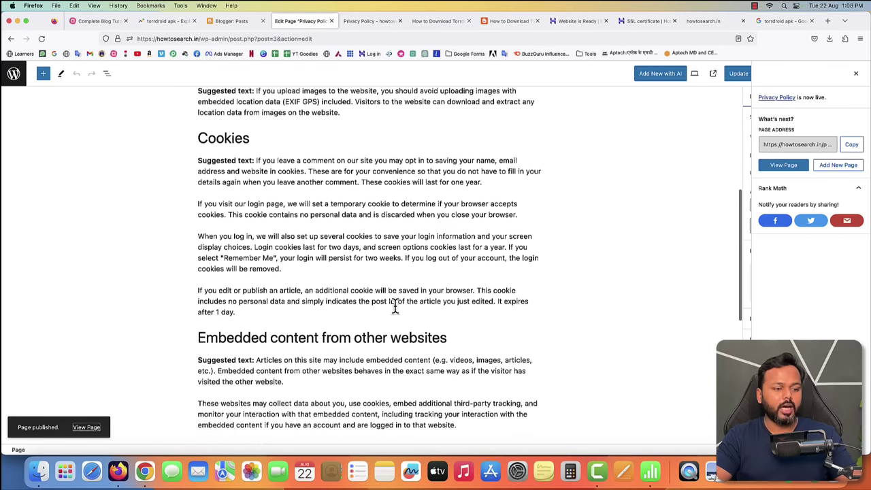
scroll(395, 307, "down", 5)
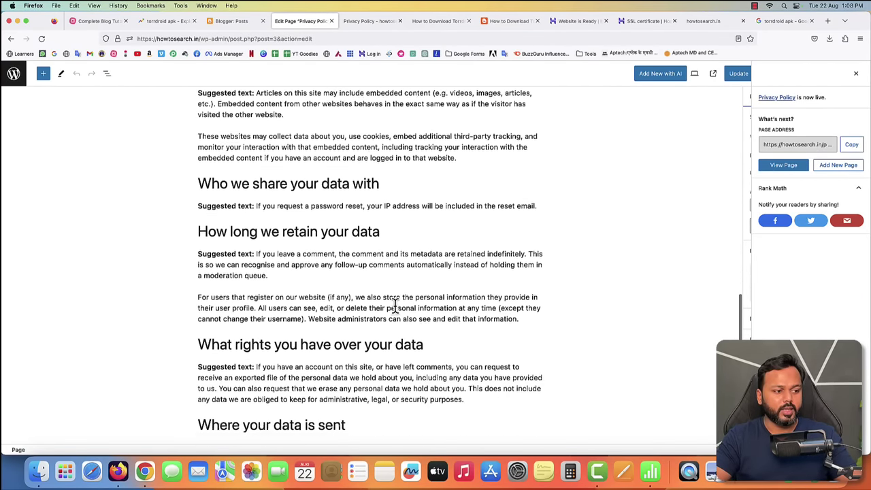
scroll(395, 308, "down", 1)
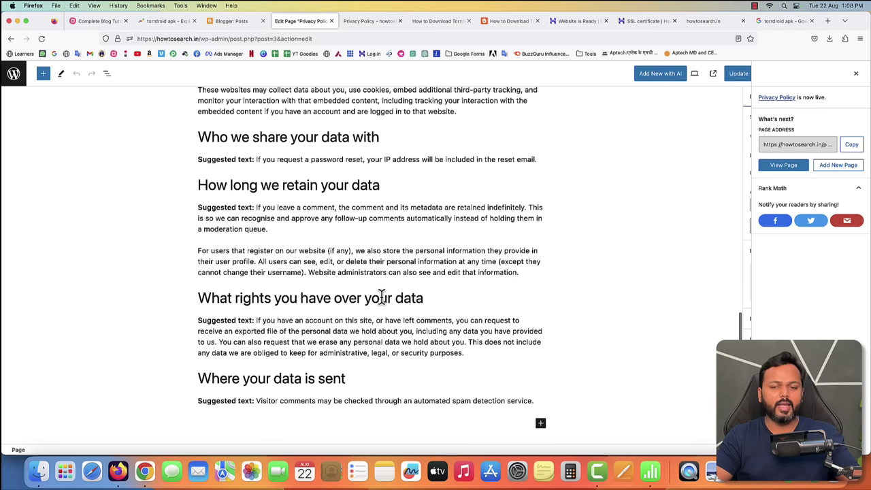
left_click(18, 76)
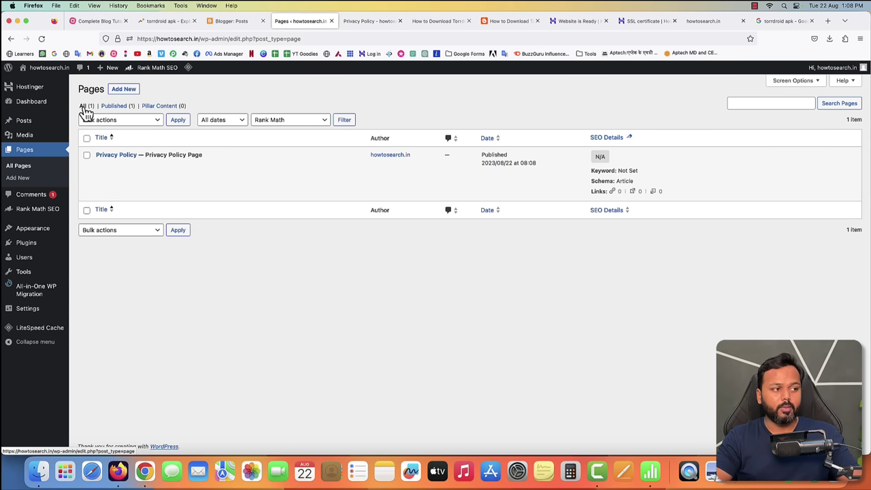
Step: Start a new page titled 'Disclaimer' and move into its body
left_click(124, 90)
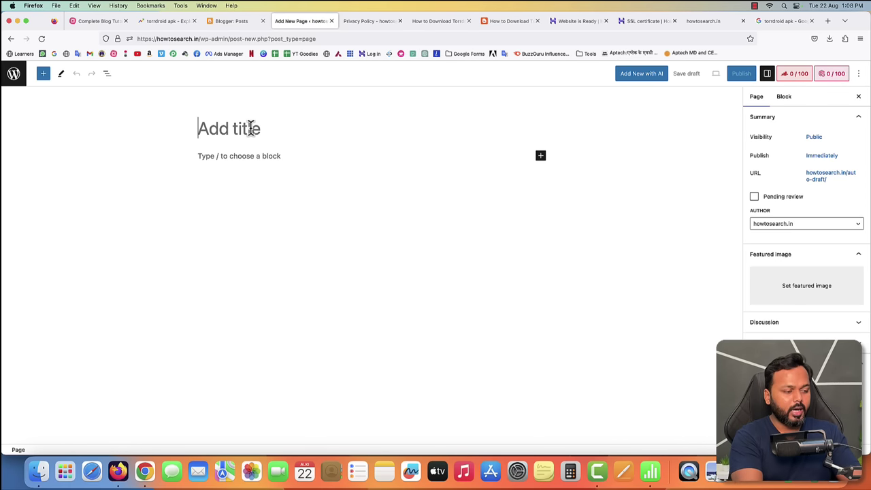
type("Disclaimer")
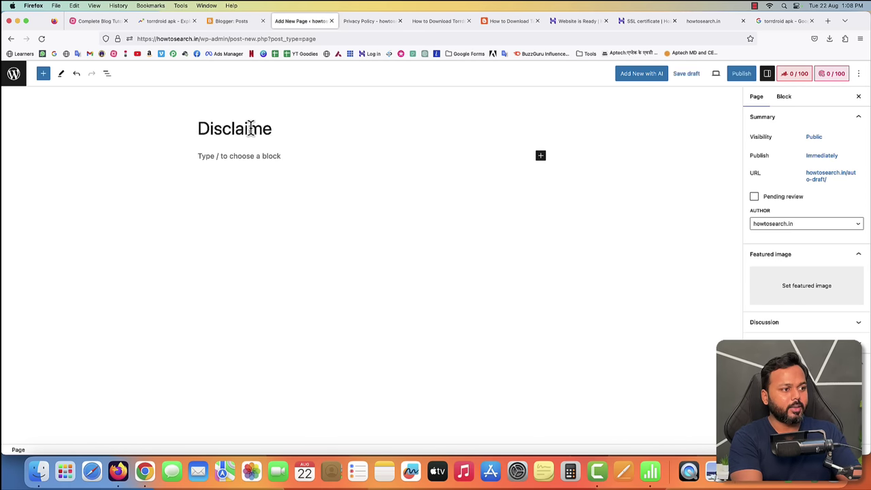
left_click(228, 156)
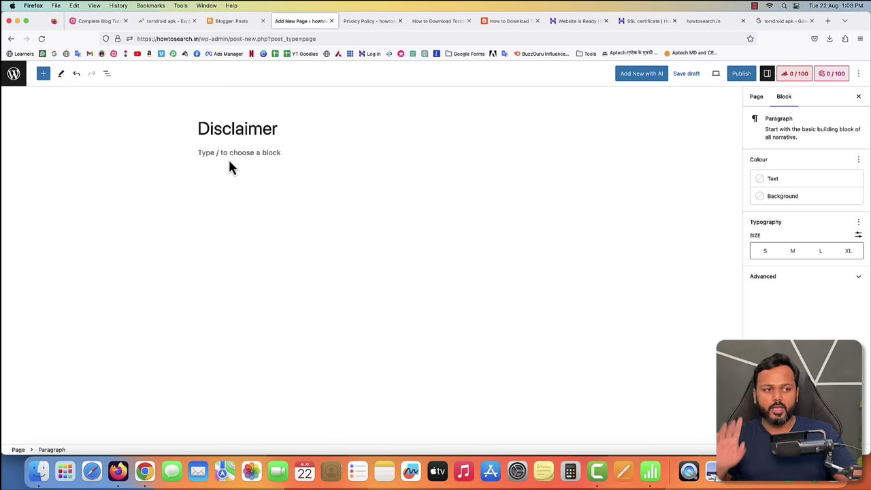
Step: Close the five extra site tabs and open a fresh browser tab
left_click(400, 21)
left_click(400, 21)
left_click(401, 21)
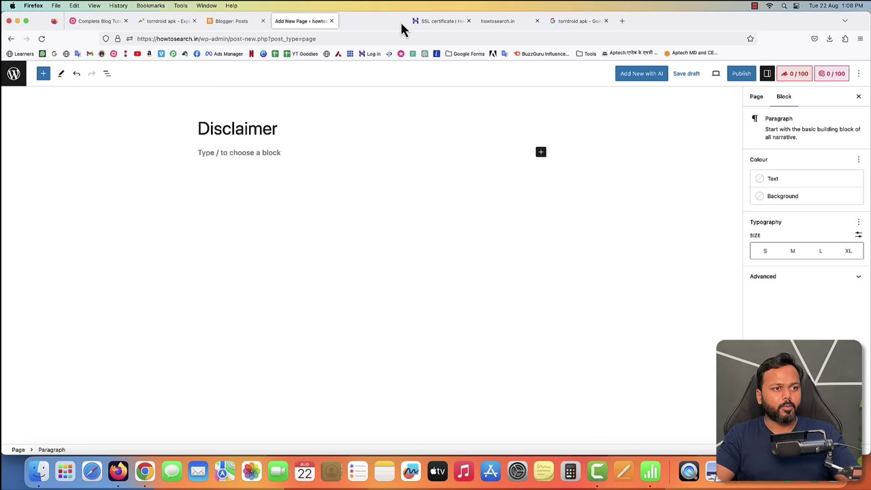
left_click(401, 21)
left_click(401, 21)
left_click(400, 21)
left_click(401, 21)
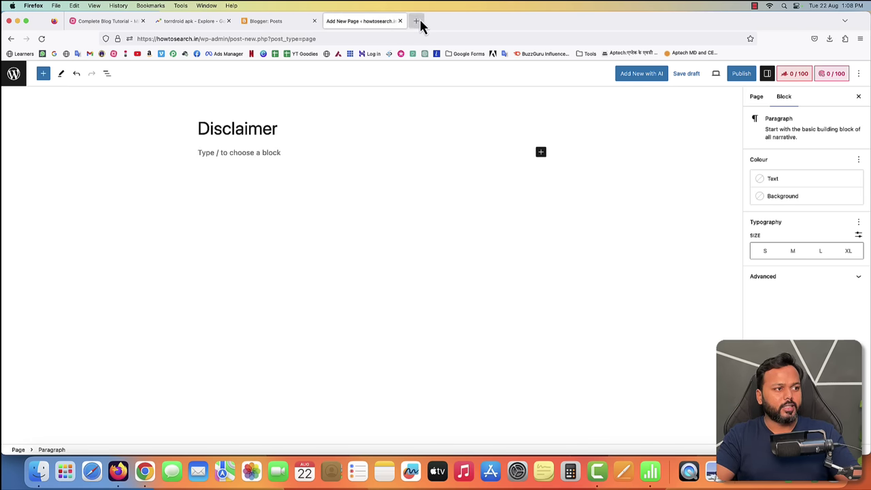
left_click(420, 20)
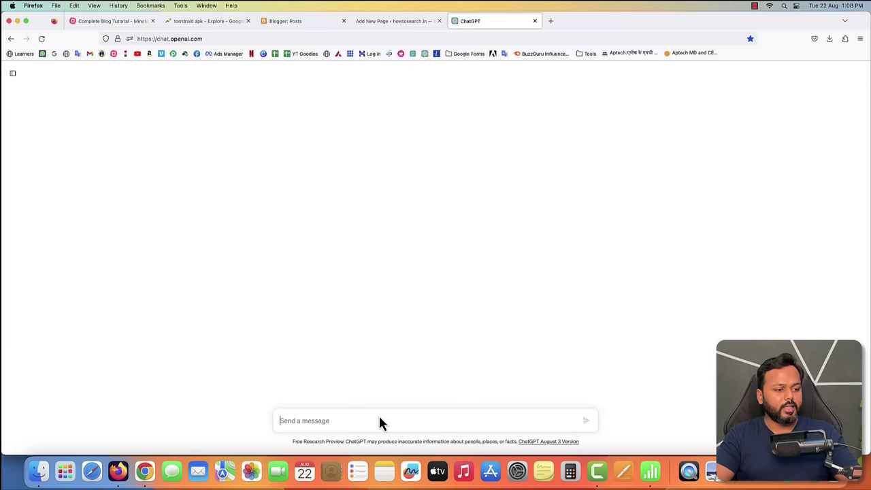
Step: Ask ChatGPT for disclaimer page content for howtosearch.in dated 22 August 2023
type("I")
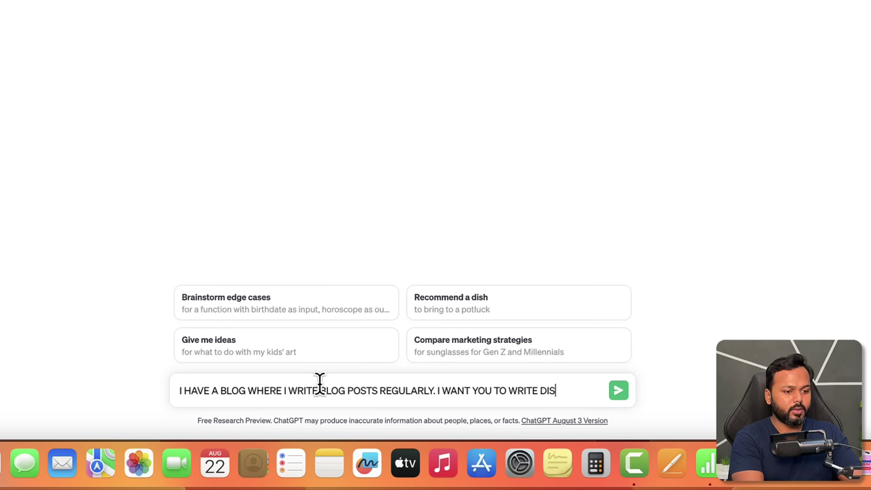
type("PAGE CONTENT. MY DOMAIN NAME IS HOWTOSEARCH.IN AND TODAY'S DATE IS 22-AUGUS")
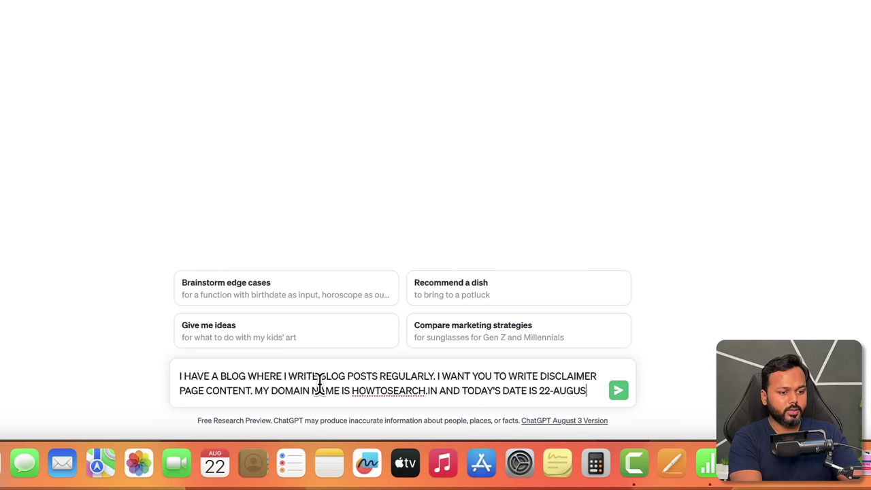
type("23")
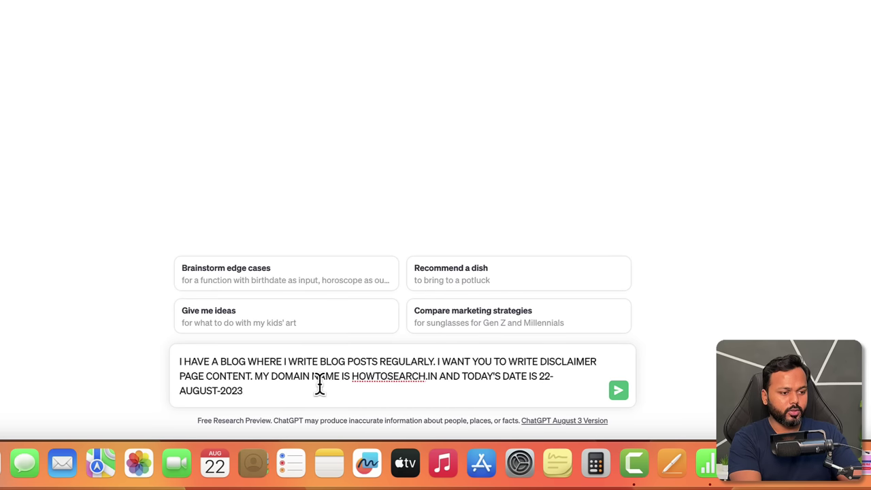
type(".")
key("Return")
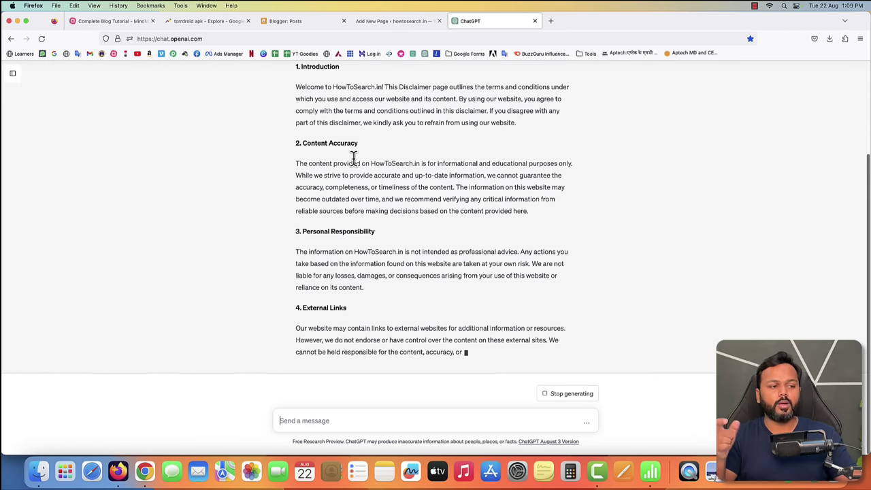
Step: Select the full generated disclaimer, from '1. Introduction' to 'Last updated'
scroll(353, 159, "up", 3)
scroll(354, 159, "up", 2)
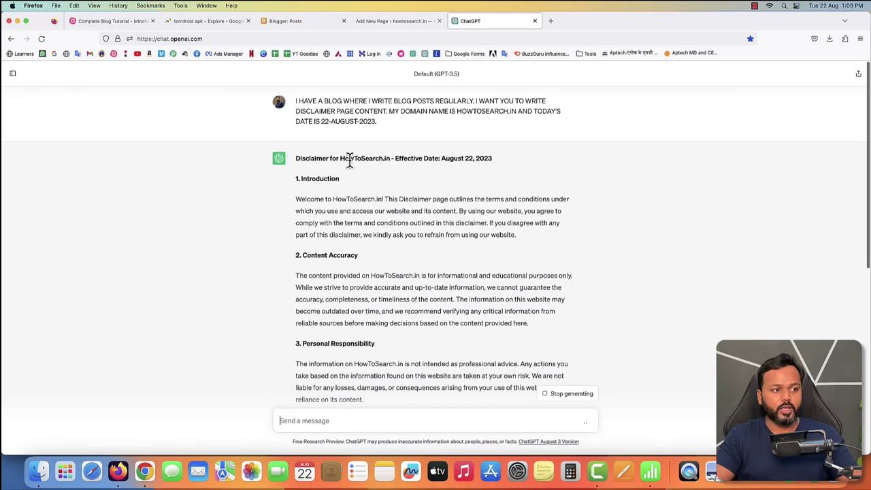
scroll(360, 200, "down", 10)
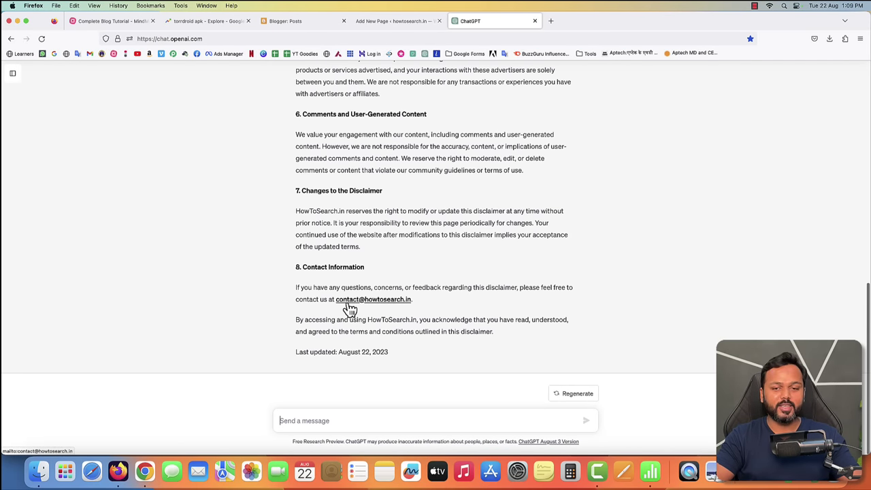
scroll(352, 307, "up", 20)
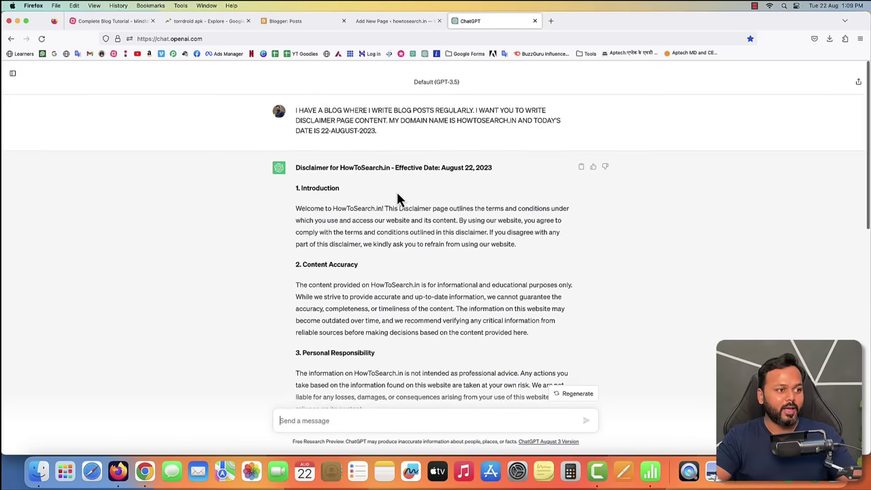
left_click_drag(297, 179, 385, 379)
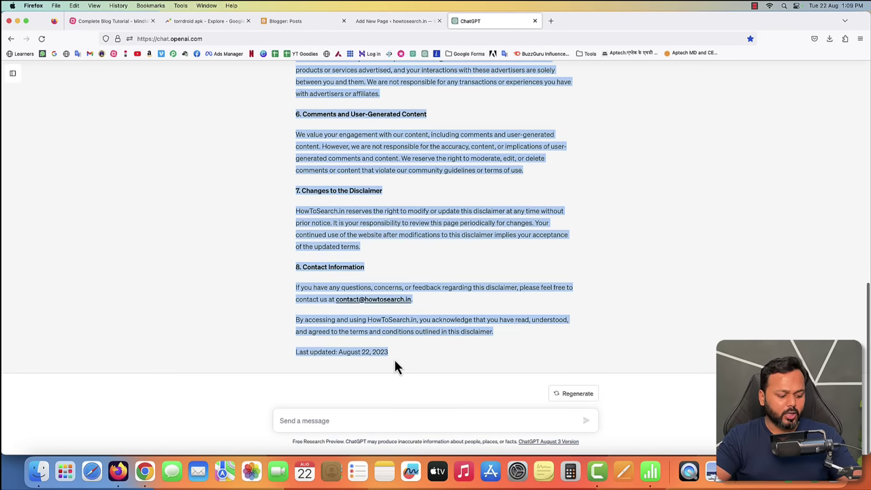
Step: Paste the generated disclaimer text into the Disclaimer page and publish it
left_click(395, 21)
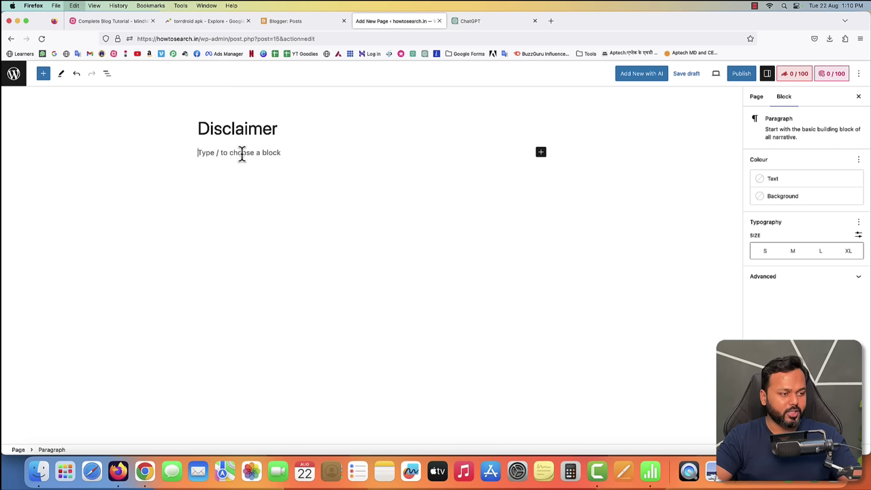
key("super+v")
scroll(379, 237, "up", 15)
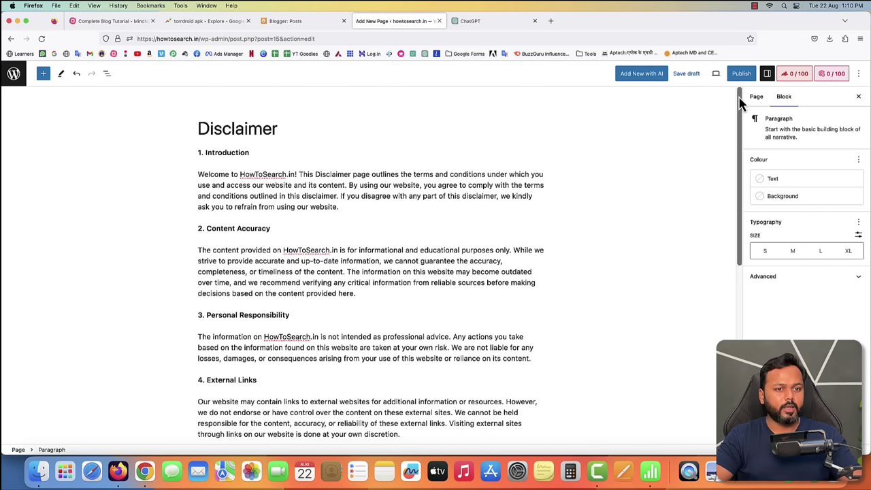
left_click(743, 74)
left_click(784, 73)
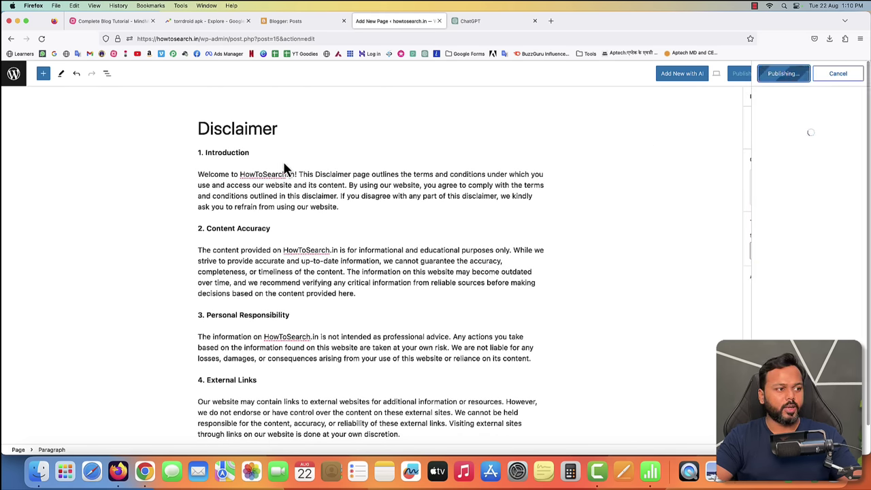
Step: Check the live page at howtosearch.in/disclaimer/, then return to the pages list
right_click(95, 433)
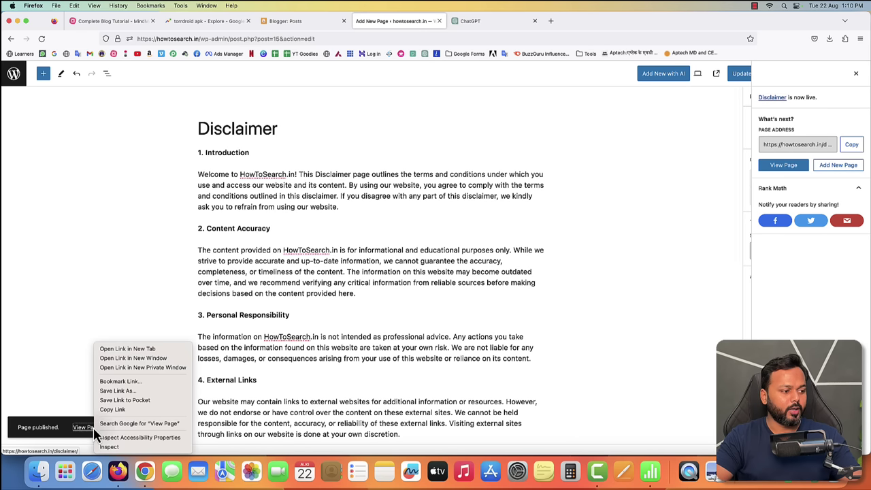
left_click(126, 350)
left_click(482, 22)
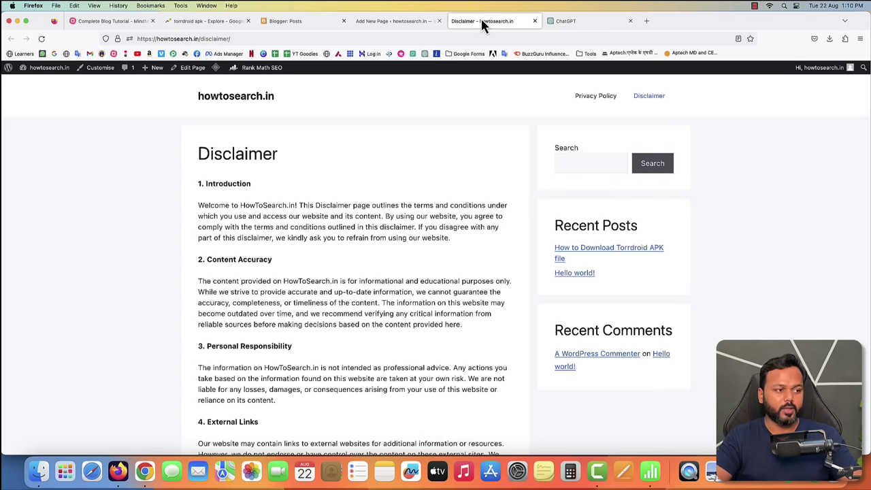
scroll(400, 252, "down", 10)
scroll(338, 243, "up", 10)
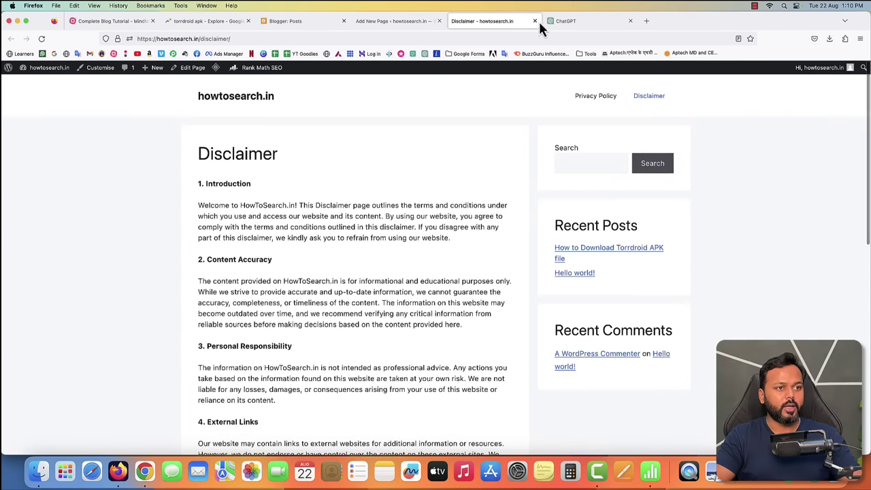
left_click(535, 21)
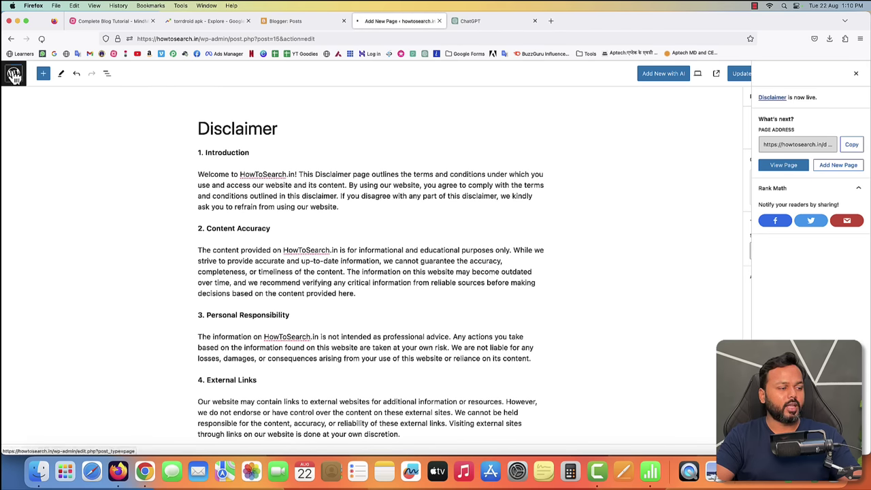
left_click(14, 73)
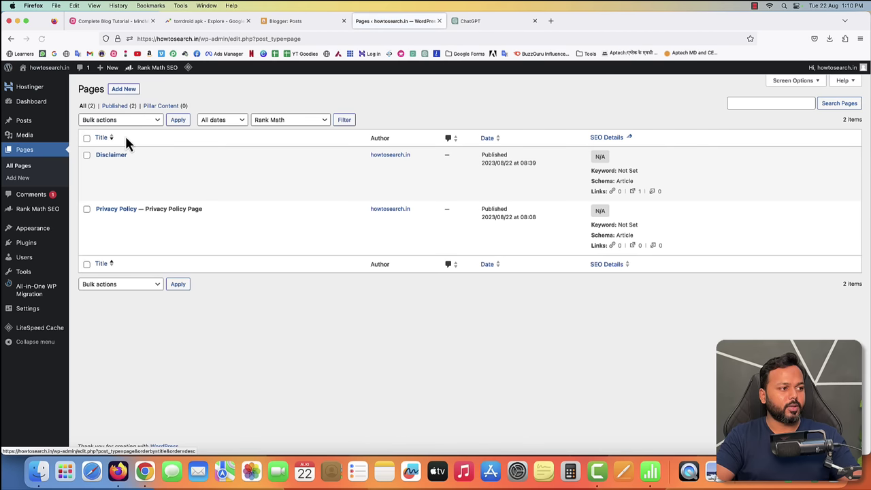
Step: Open three new page editors and publish one titled 'Terms and Conditions'
left_click(128, 95, "super")
left_click(128, 96, "super")
left_click(127, 96, "super")
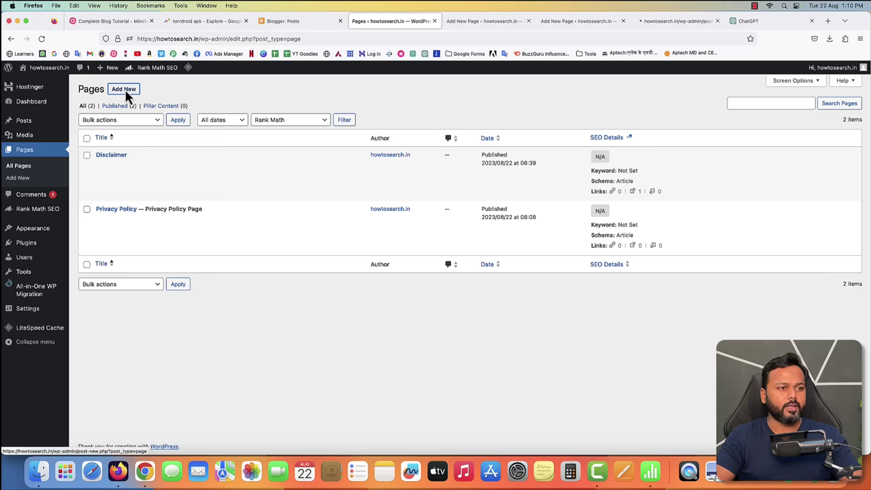
left_click(487, 21)
type("tER")
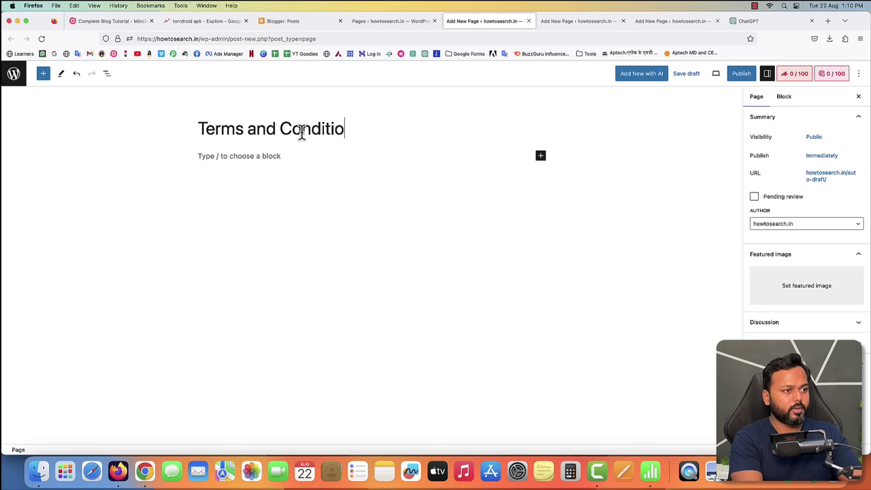
type("ns")
left_click(741, 74)
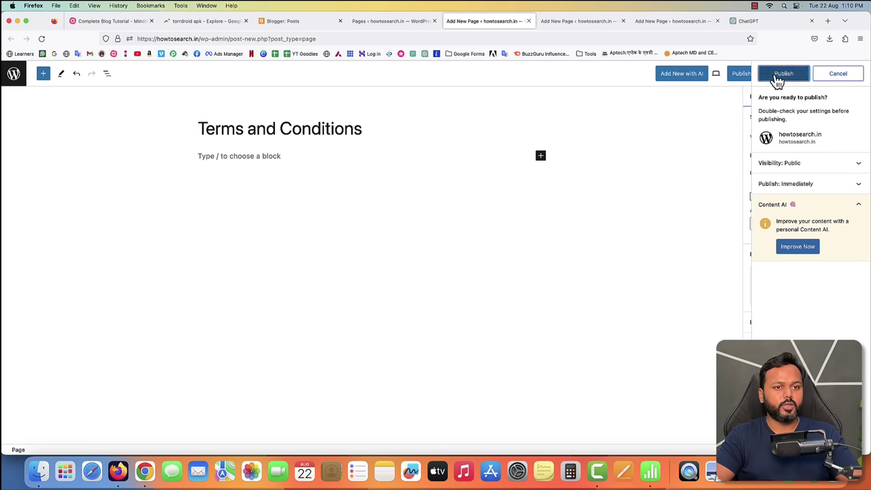
left_click(778, 75)
left_click(529, 21)
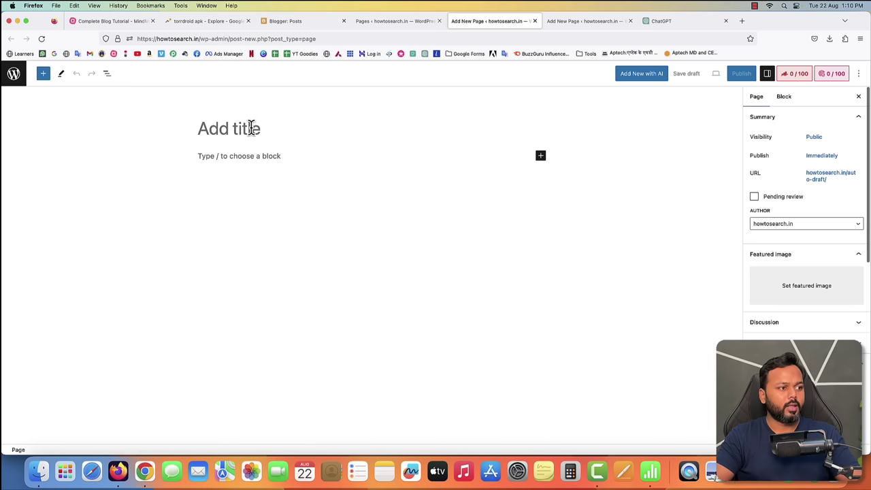
Step: Title a new page 'Affiliate Disclosure' and publish it
left_click(252, 127)
type("Affiliate Disclosure")
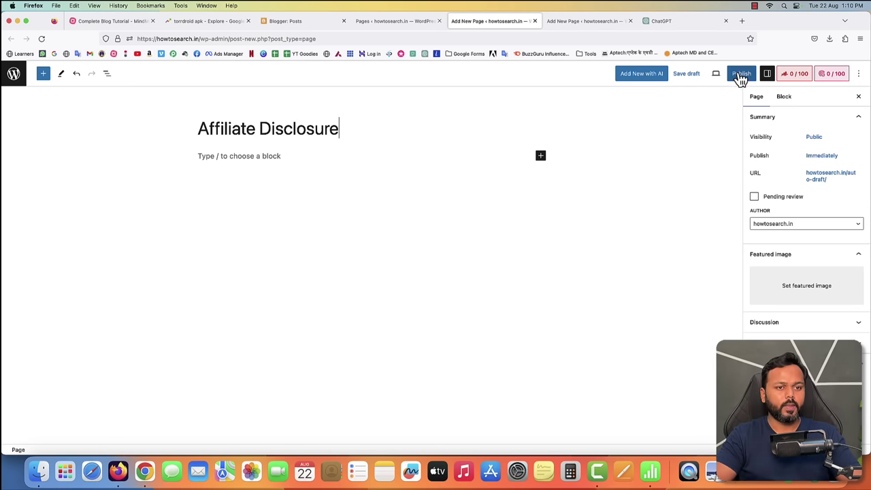
left_click(742, 74)
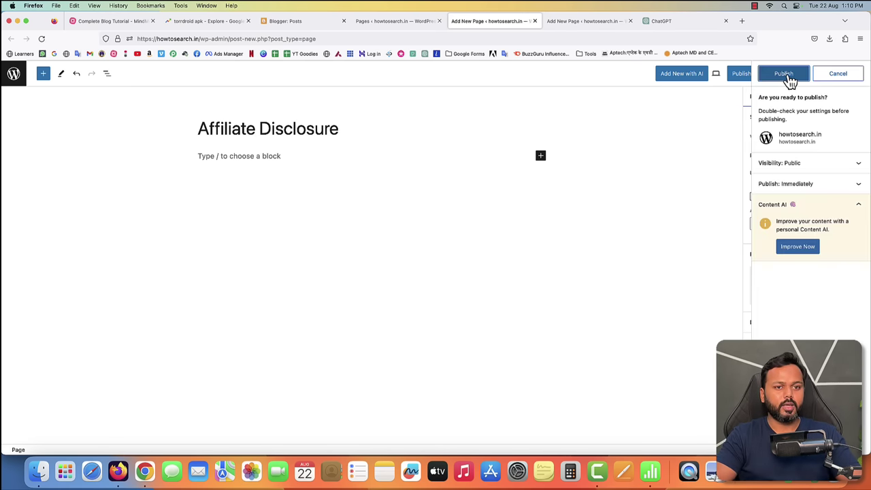
left_click(783, 74)
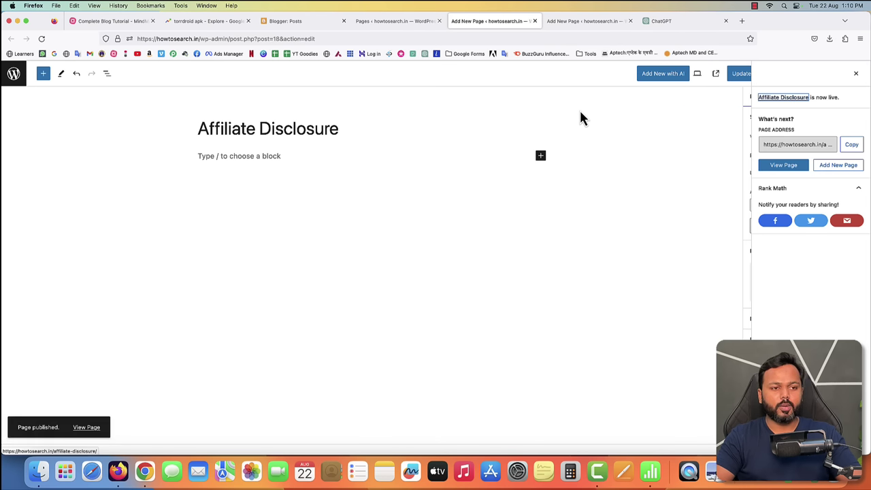
left_click(535, 21)
Step: Publish a new page titled 'About us'
type("Abo")
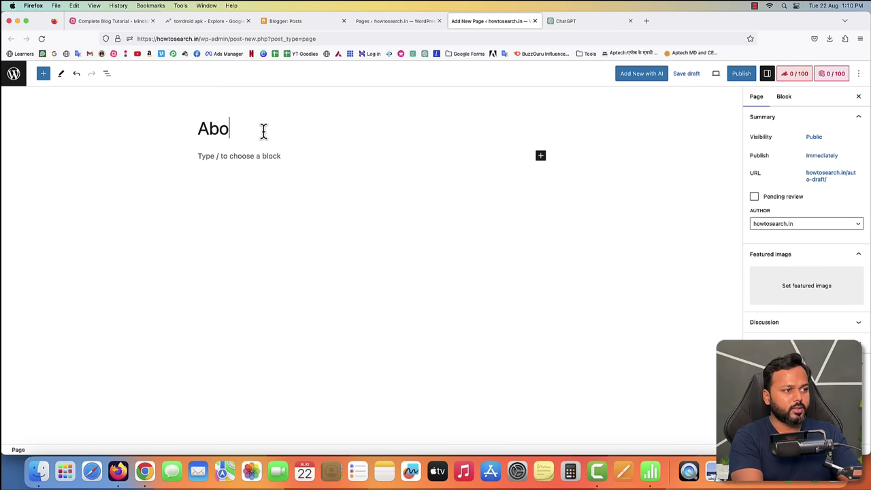
type("ut us")
left_click(743, 74)
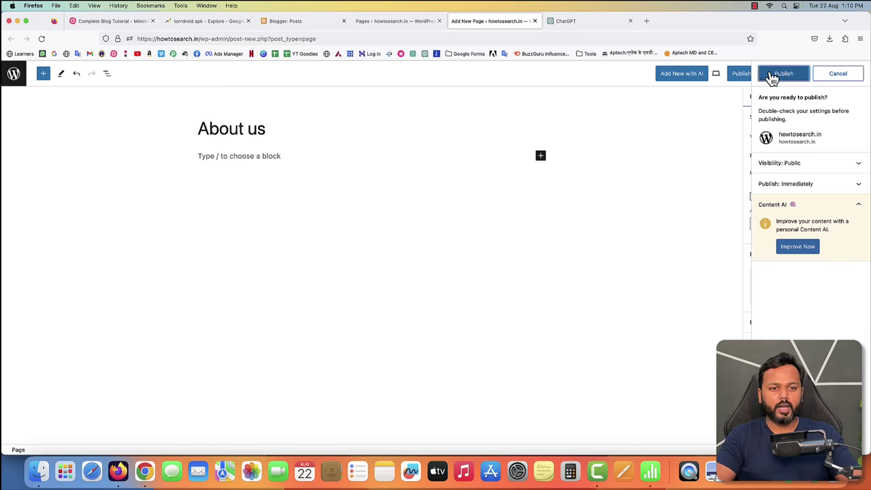
left_click(775, 75)
left_click(14, 75)
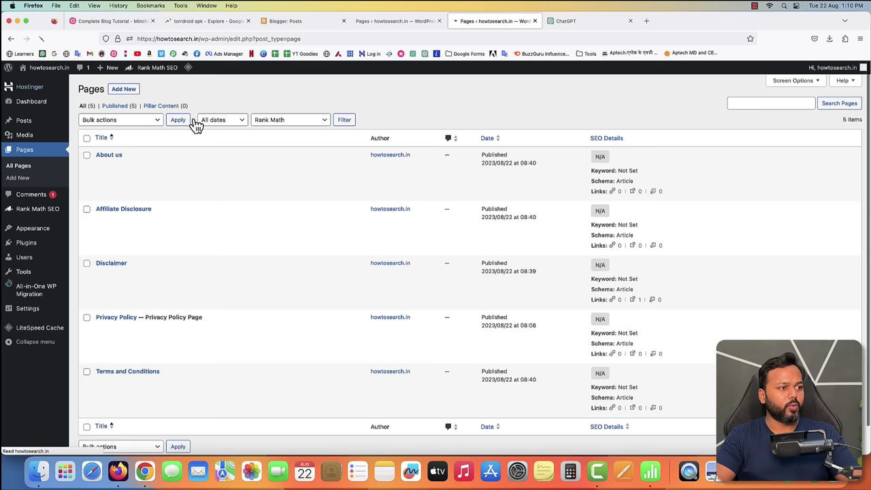
Step: Create and publish a 'Contact Us' page
left_click(127, 90)
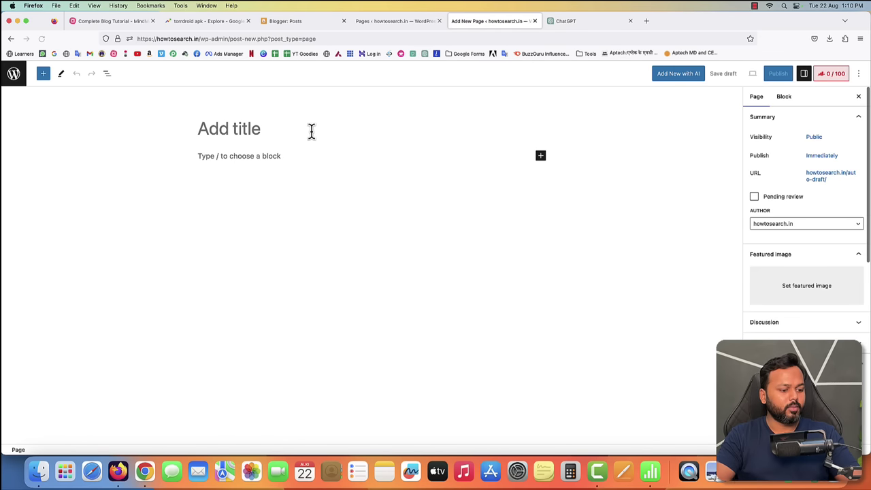
type("Contact")
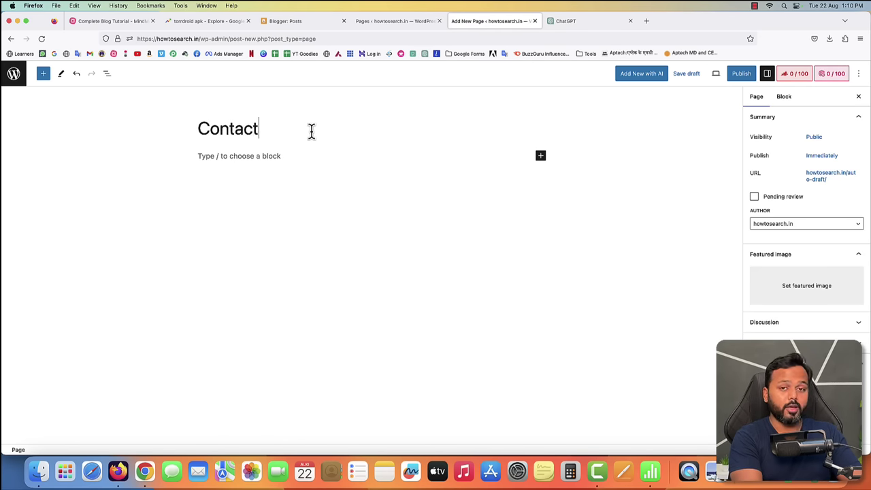
type(" Us")
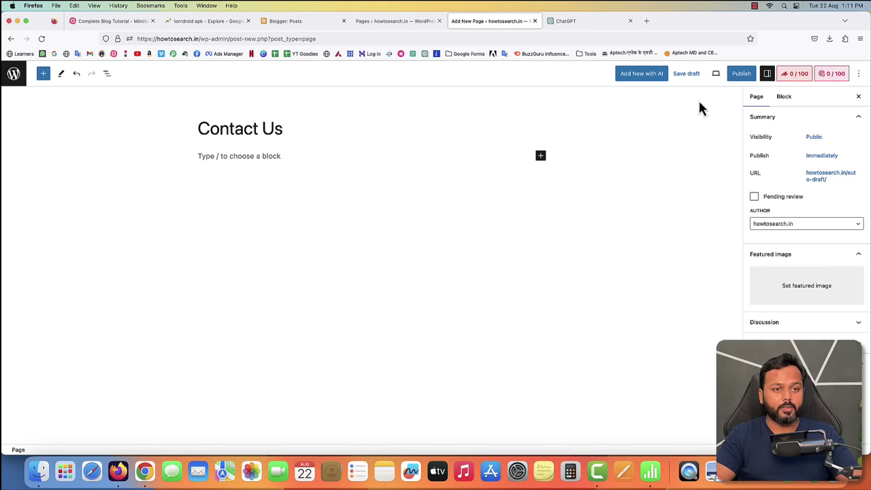
left_click(747, 73)
left_click(783, 75)
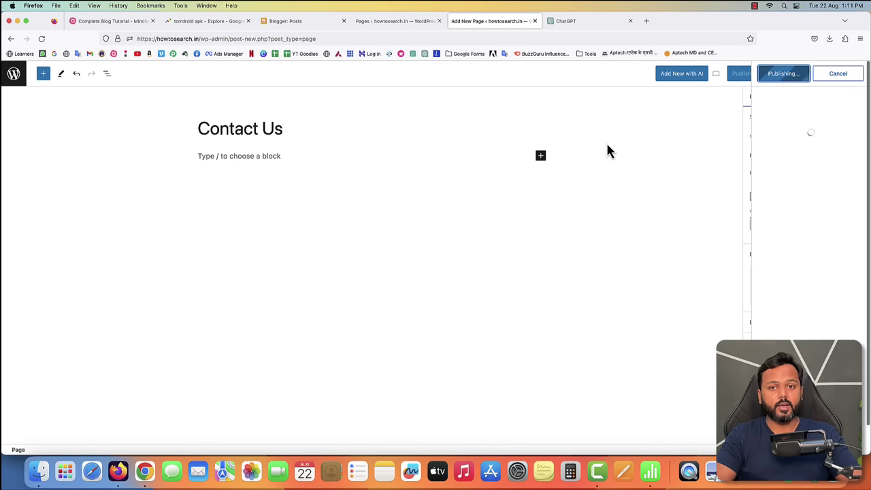
left_click(26, 84)
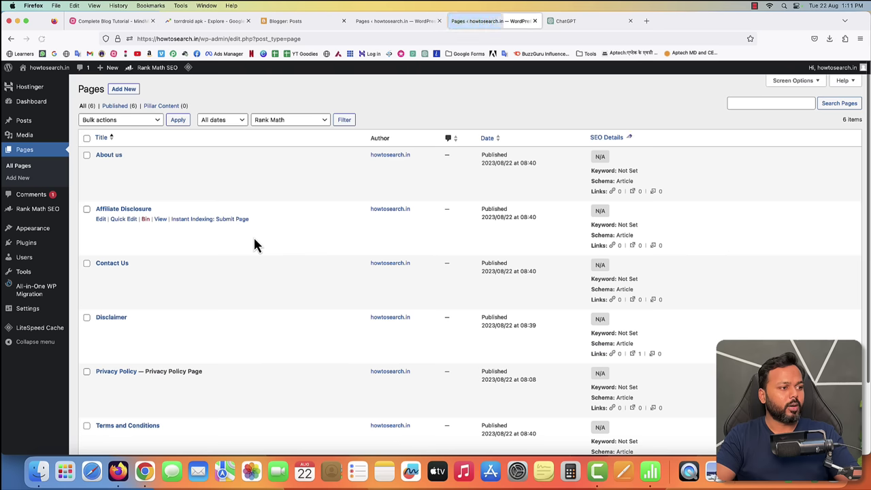
Step: Close the duplicate pages tab, review the six published pages, and open the public site
left_click(439, 21)
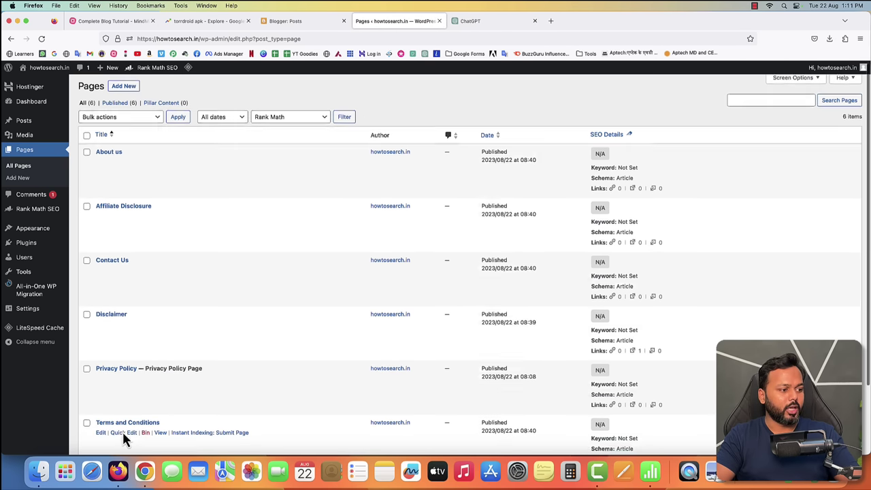
scroll(122, 430, "down", 2)
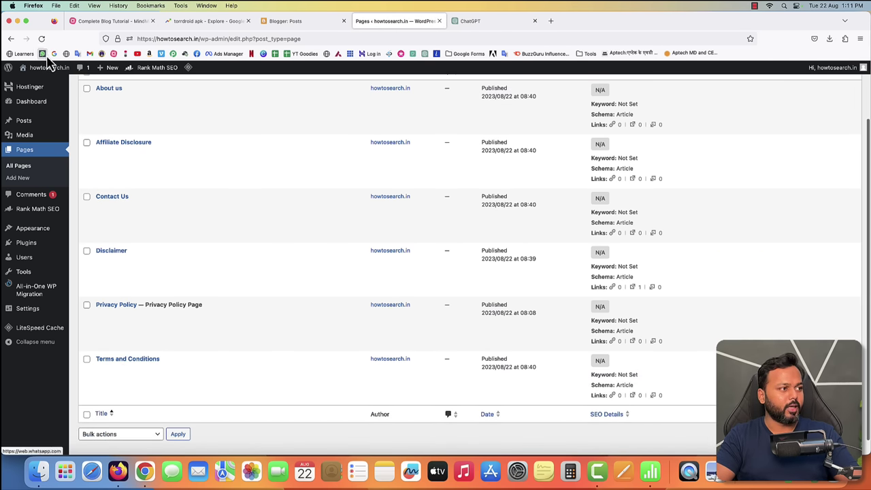
scroll(273, 175, "down", 1)
scroll(274, 175, "up", 3)
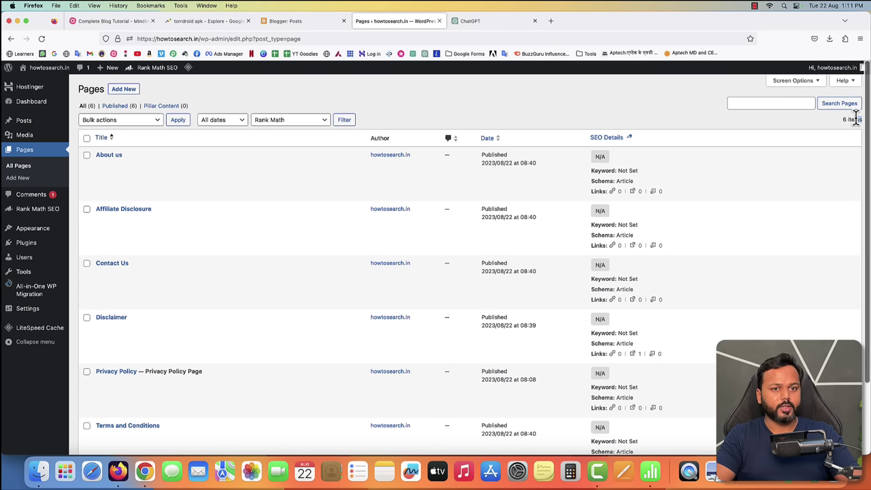
double_click(856, 119)
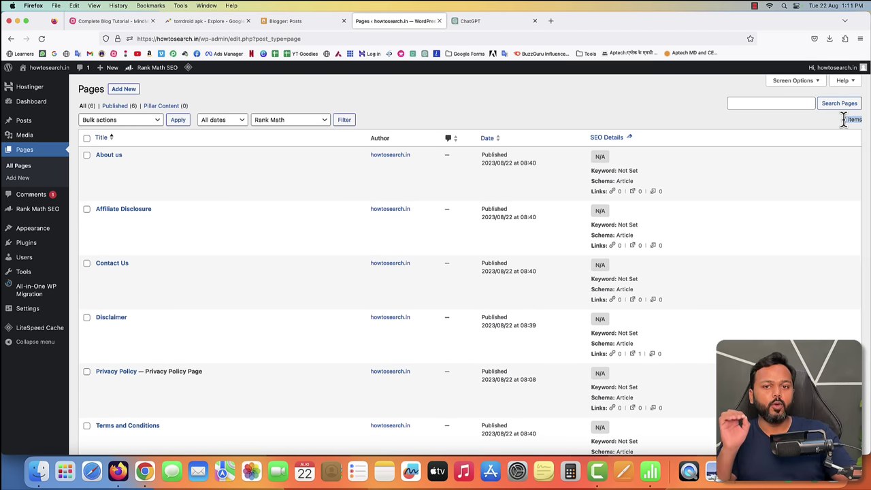
right_click(46, 69)
left_click(85, 84)
Step: View the Disclaimer page on the live site, then go back to the admin Pages list
left_click(475, 22)
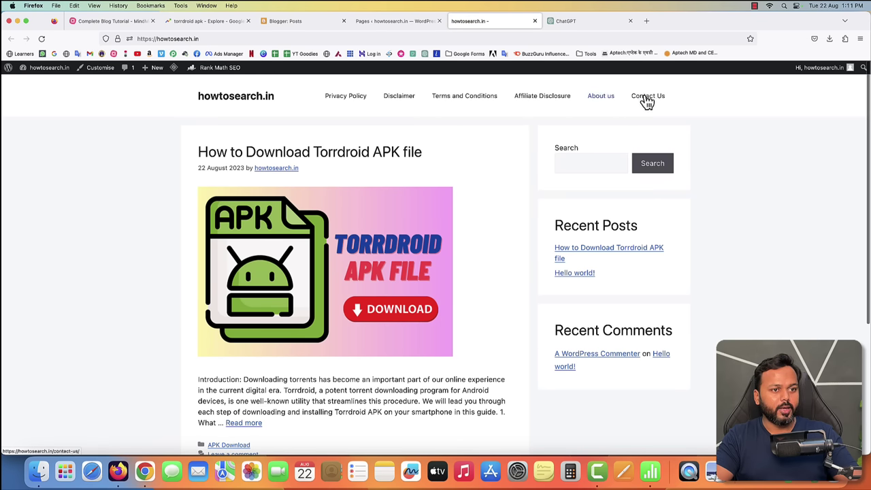
left_click(411, 102)
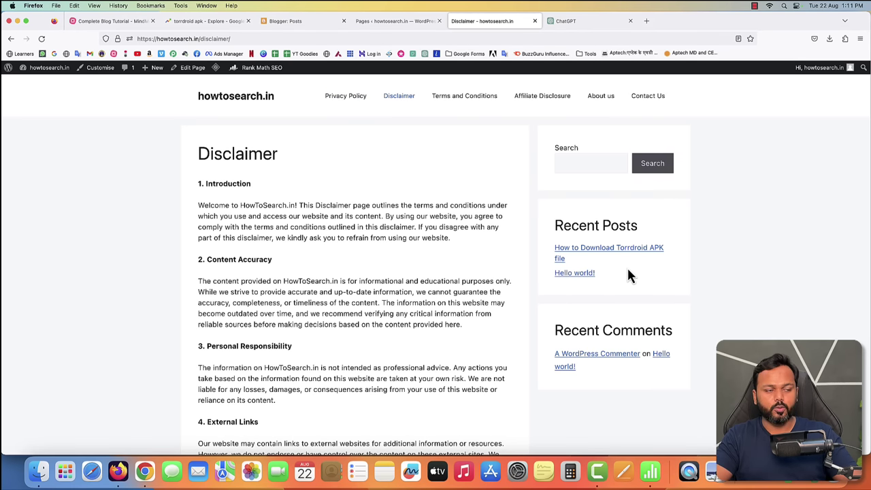
left_click(389, 21)
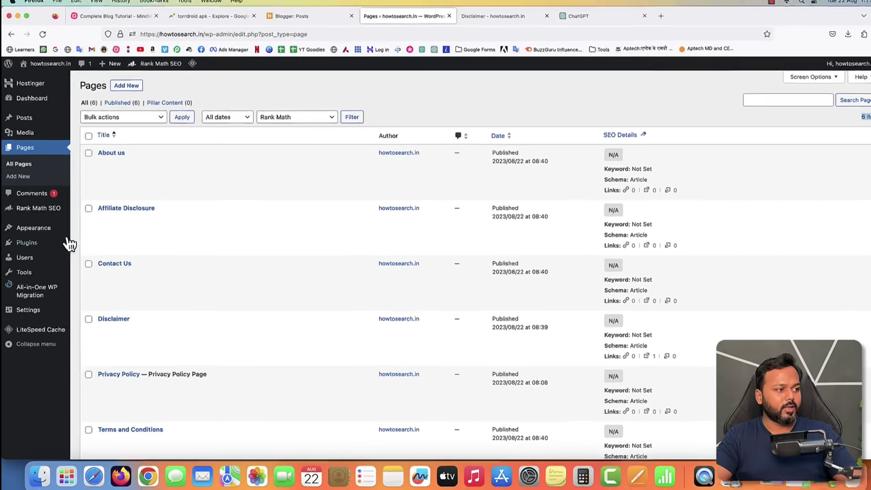
Step: Create a navigation menu named 'Main menu'
mouse_move(72, 231)
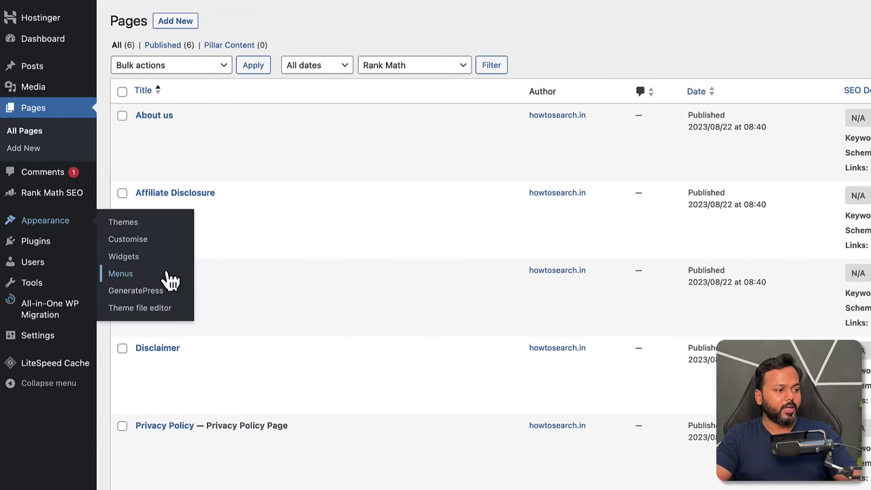
left_click(156, 272)
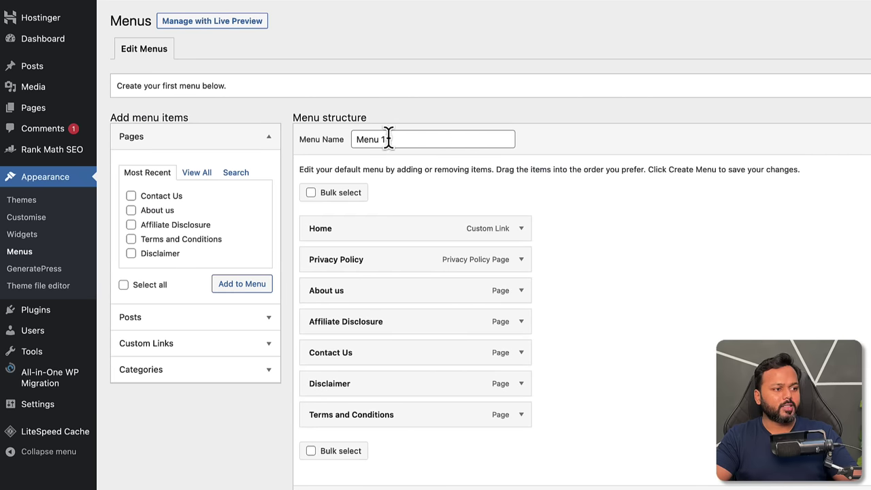
left_click(356, 138)
triple_click(352, 140)
type("M")
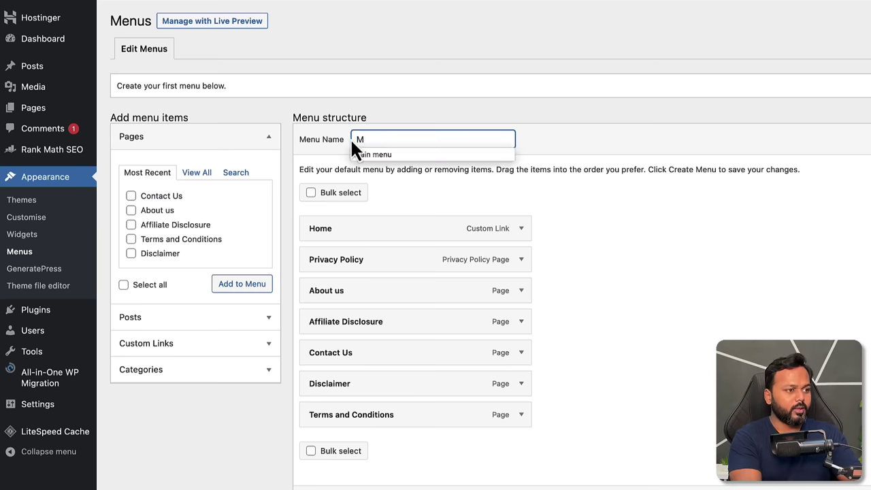
type("ain menu")
left_click(653, 206)
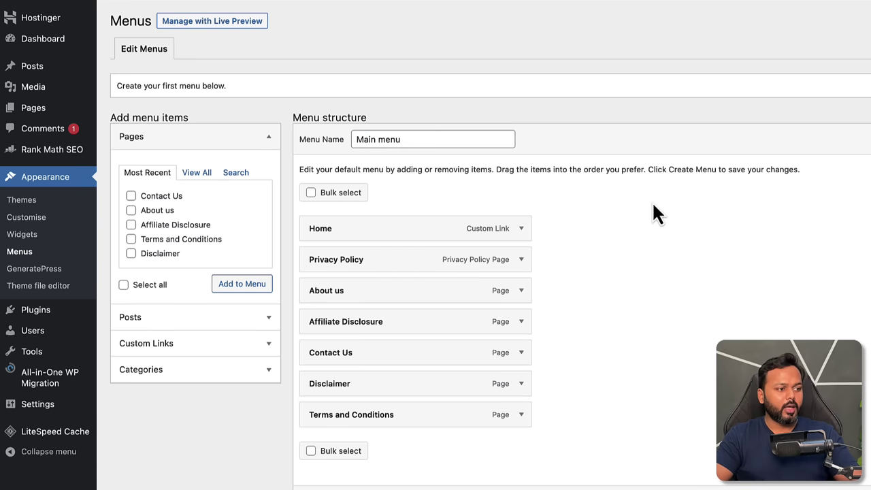
Step: Remove Affiliate Disclosure and Terms and Conditions, put About us first and Contact Us last, and save
scroll(636, 217, "down", 1)
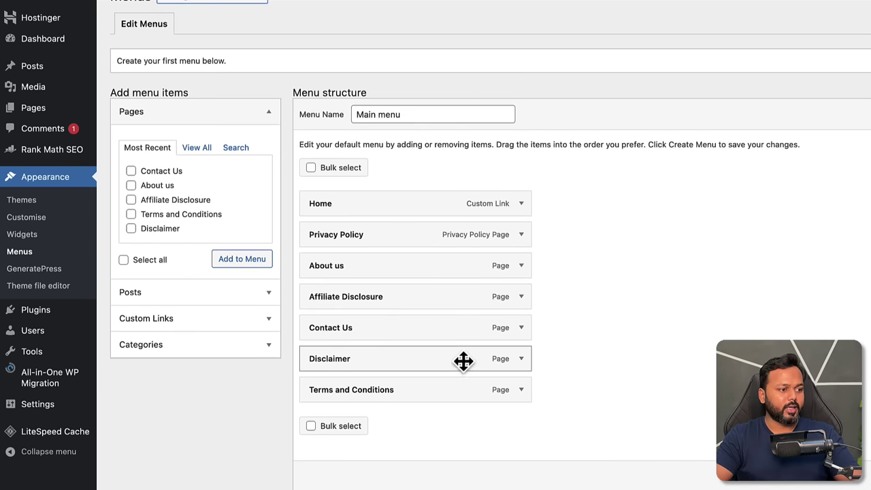
left_click(523, 298)
left_click(320, 409)
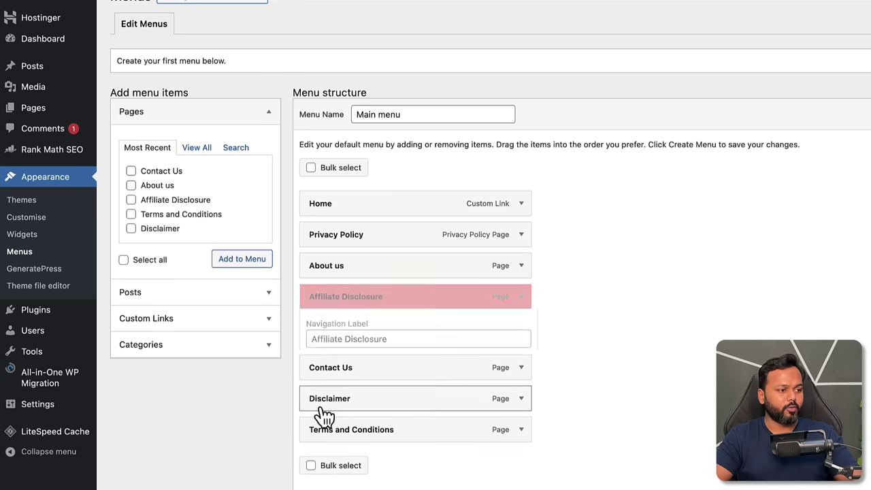
left_click(522, 384)
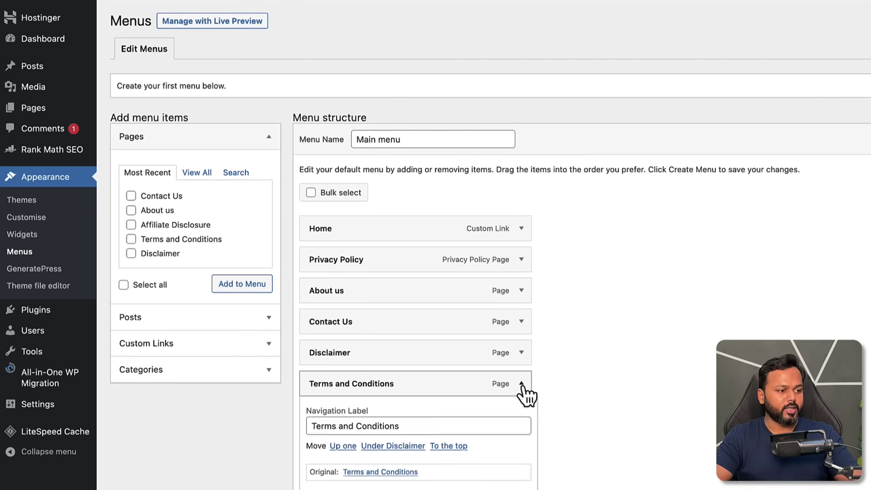
scroll(352, 422, "down", 3)
left_click(329, 395)
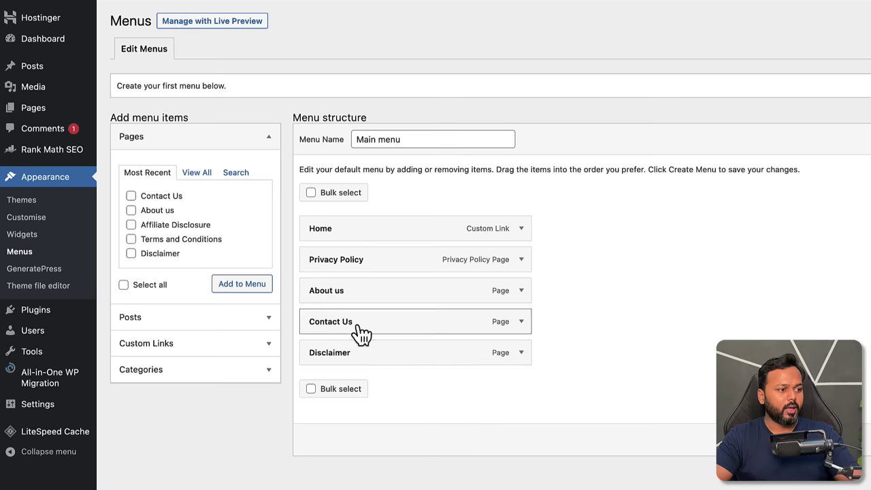
left_click_drag(352, 299, 355, 267)
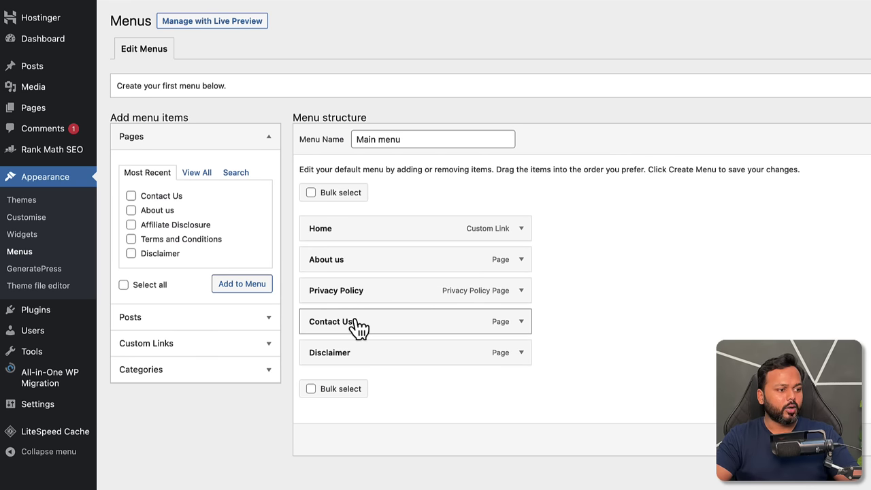
left_click_drag(358, 325, 355, 359)
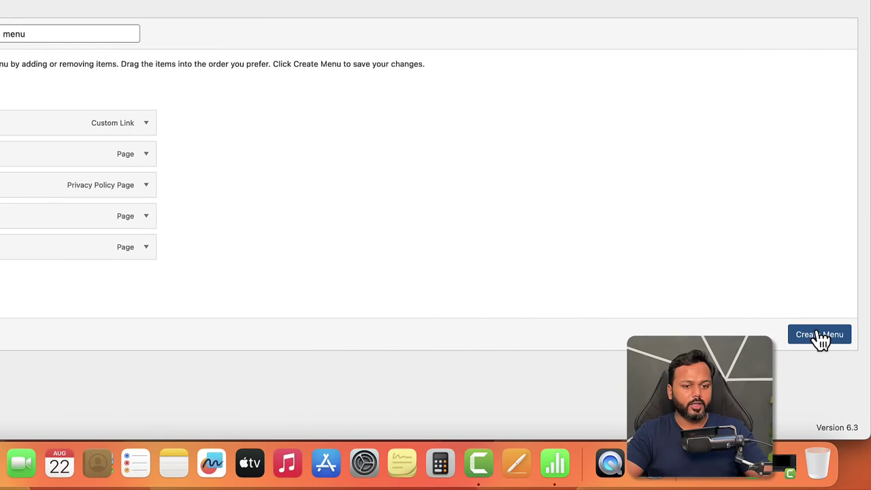
left_click(820, 335)
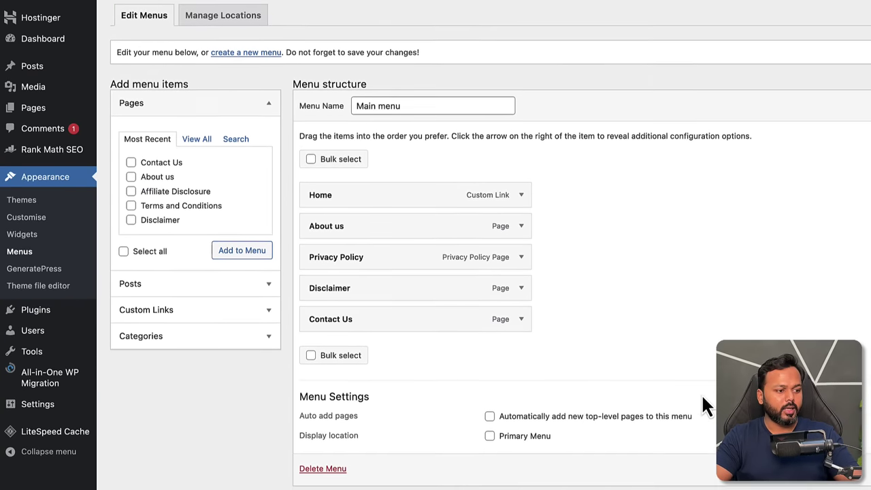
Step: Assign Main menu to the Primary Menu location and save it
scroll(701, 402, "up", 1)
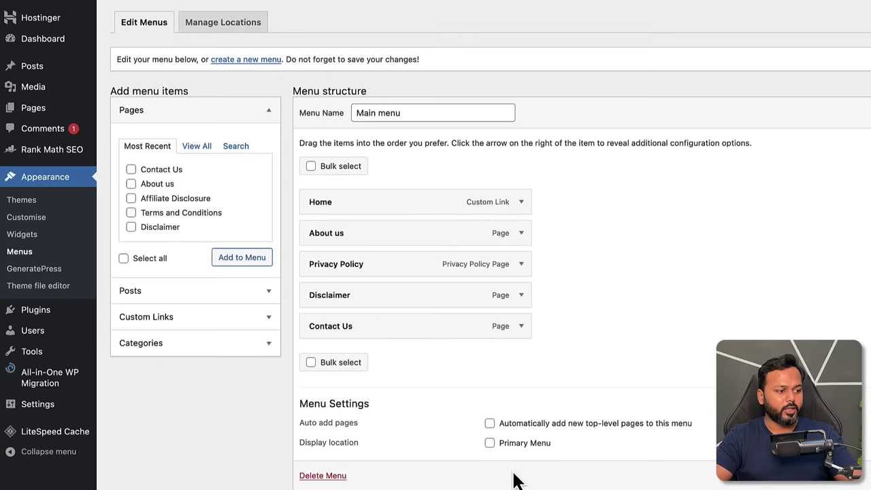
left_click(490, 443)
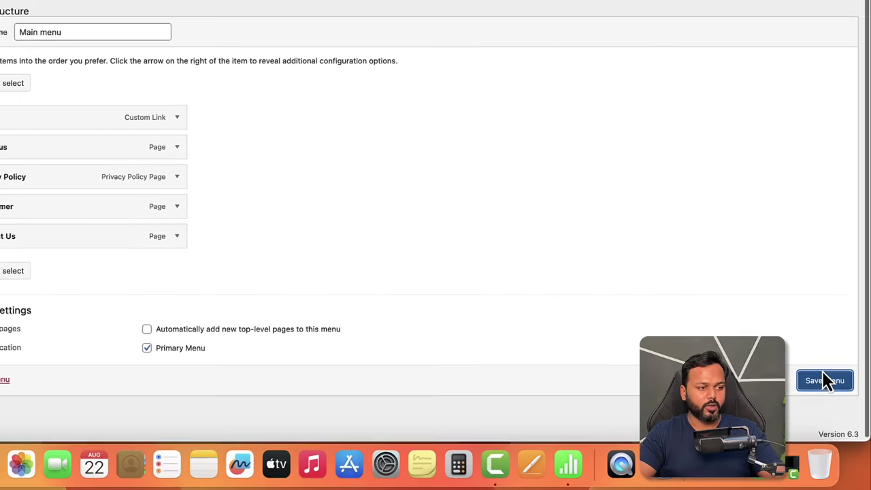
left_click(822, 373)
left_click(470, 21)
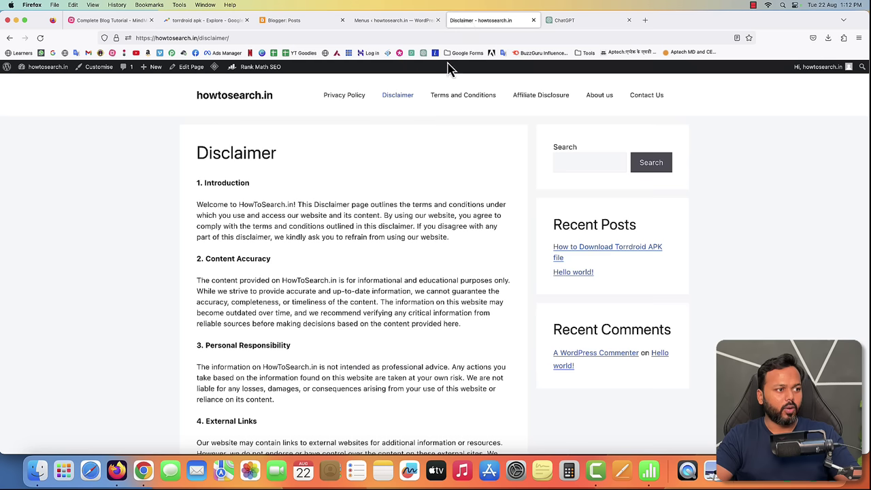
Step: Test the live Home and Disclaimer menu links and check the 'Built with GeneratePress' footer credit
left_click(247, 101)
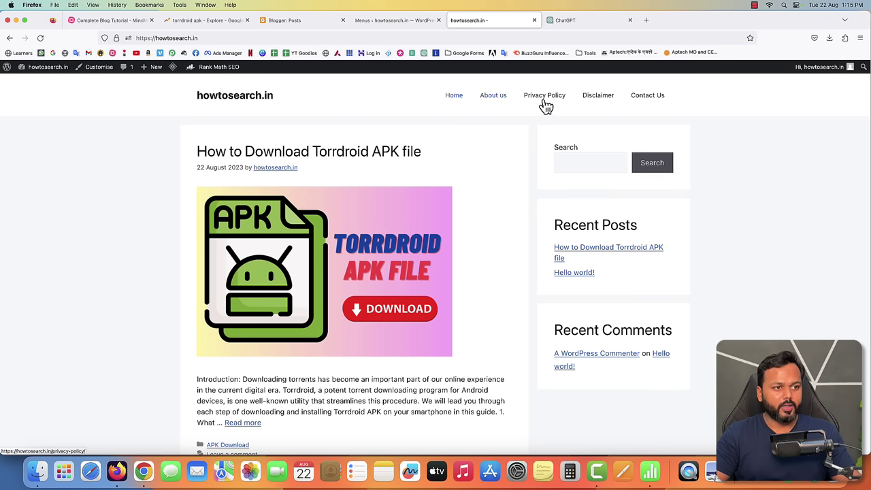
left_click(623, 104)
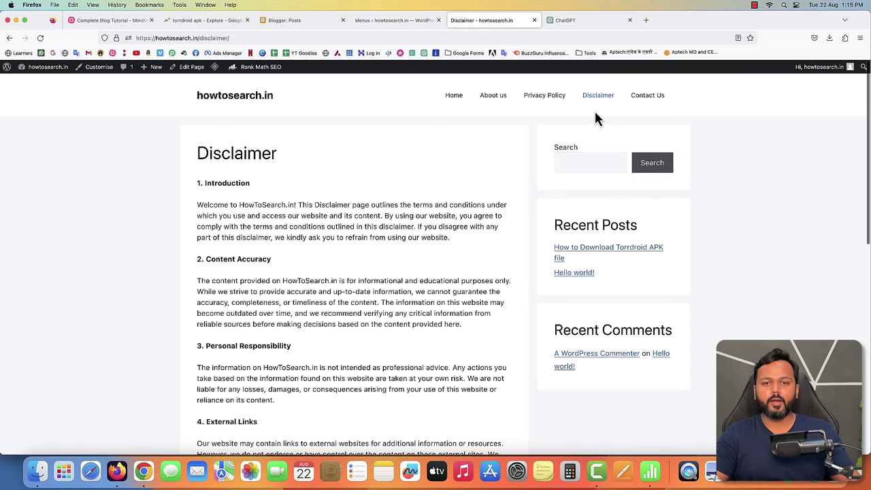
left_click(452, 98)
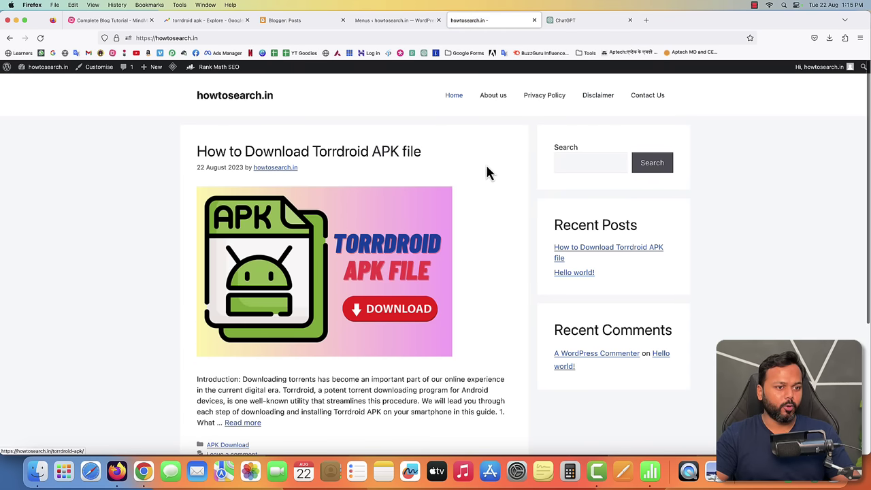
scroll(516, 181, "down", 5)
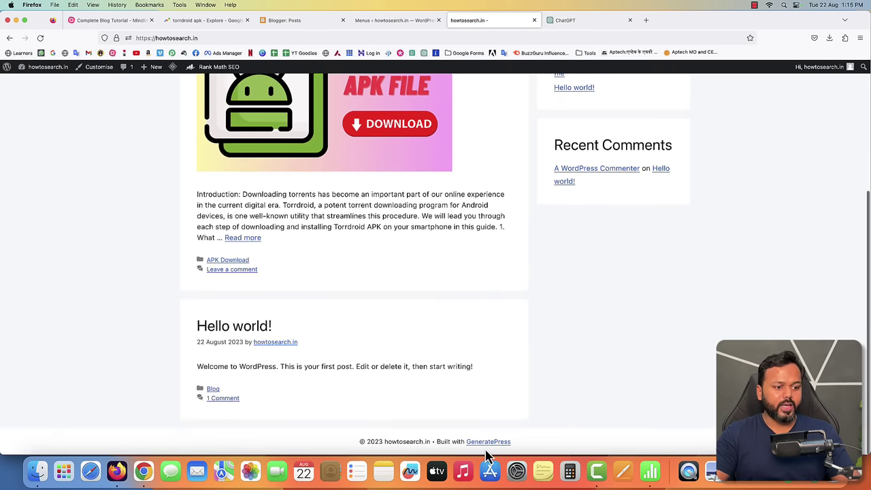
left_click_drag(438, 441, 465, 443)
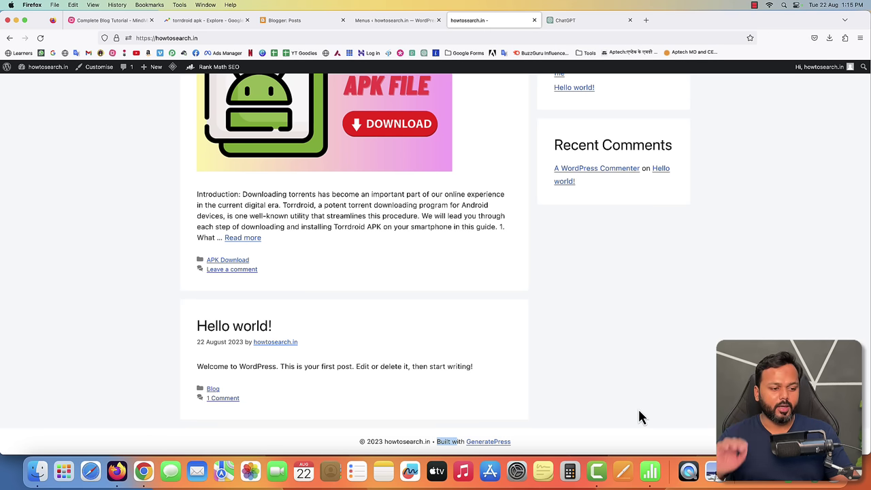
left_click(611, 414)
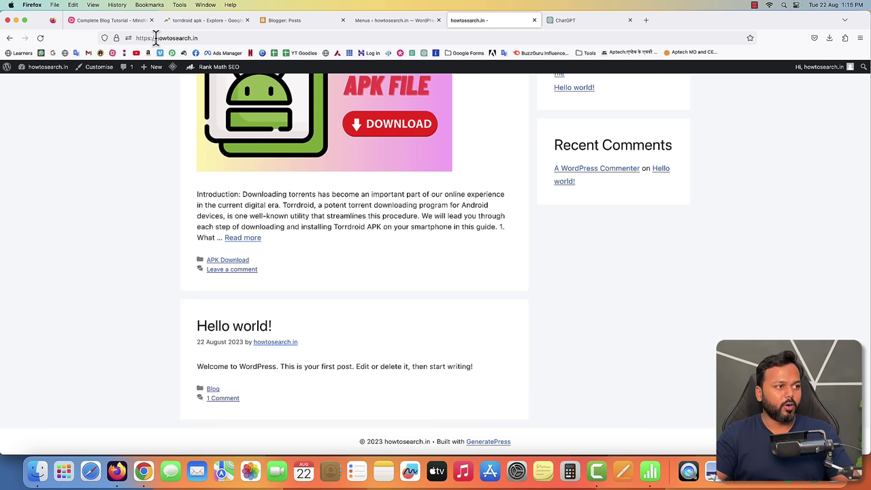
left_click(156, 38)
left_click(400, 395)
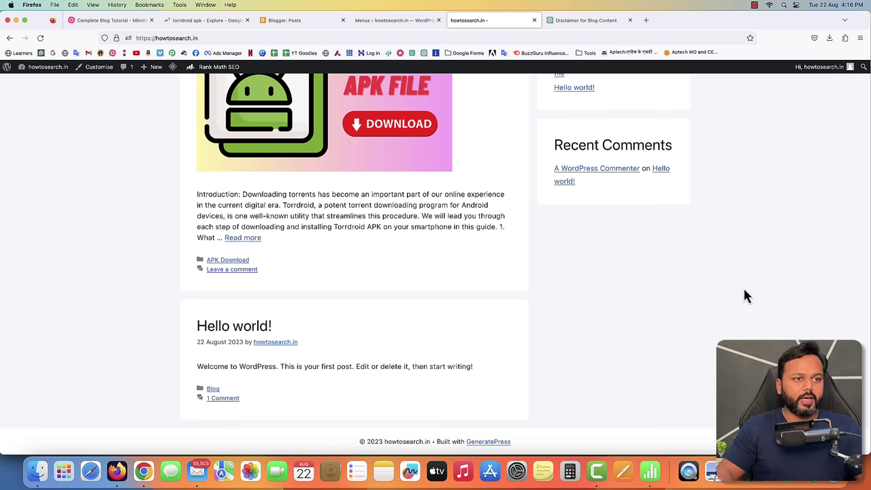
Step: Go to elementor.com's Pricing > Page Builder Plugin page in a new tab
left_click(645, 20)
type("elem")
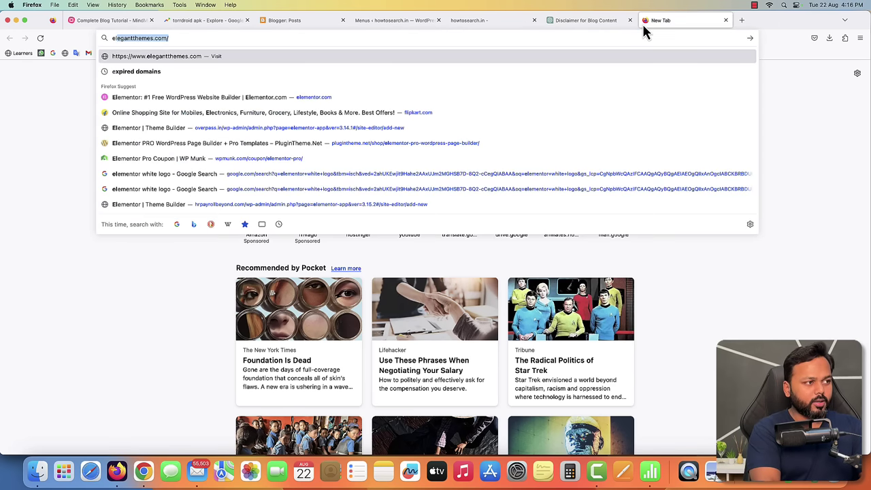
type("e")
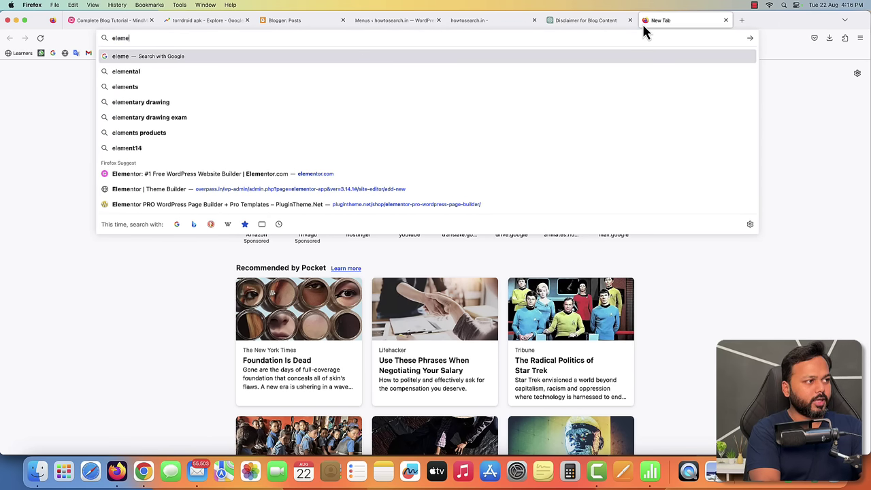
type("ntor.com")
key("Return")
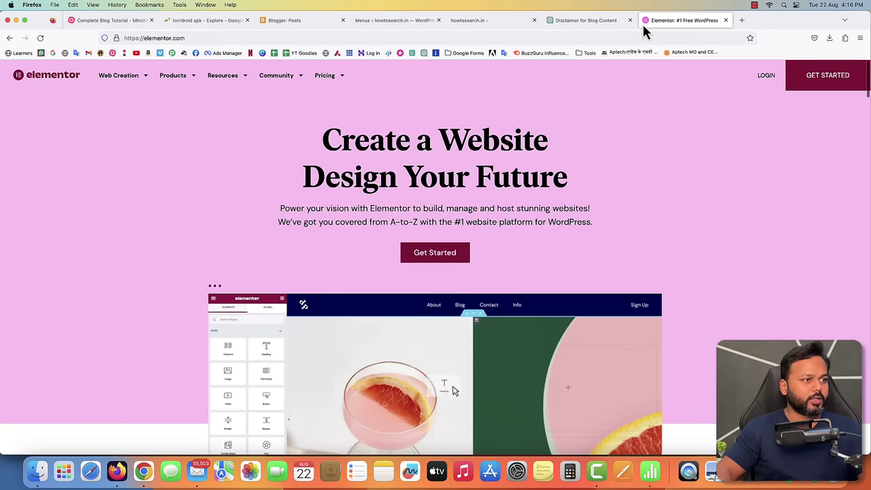
left_click(340, 79)
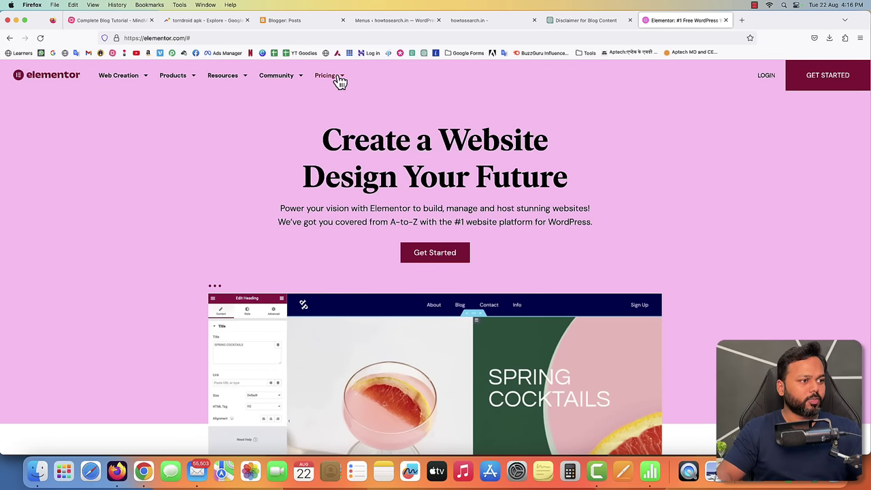
mouse_move(343, 81)
left_click(350, 208)
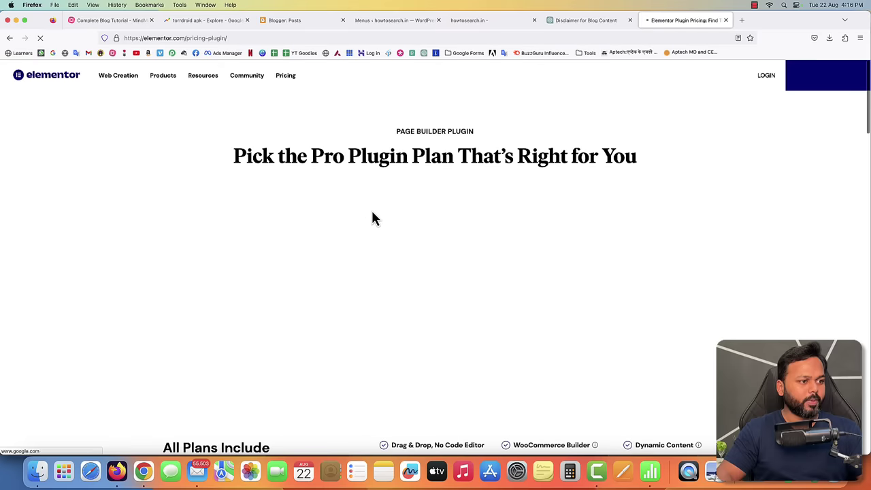
Step: Review the Pro plan prices, including the 59 plan, then close the tab for the WordPress Menus page
scroll(585, 303, "down", 2)
left_click_drag(602, 256, 652, 259)
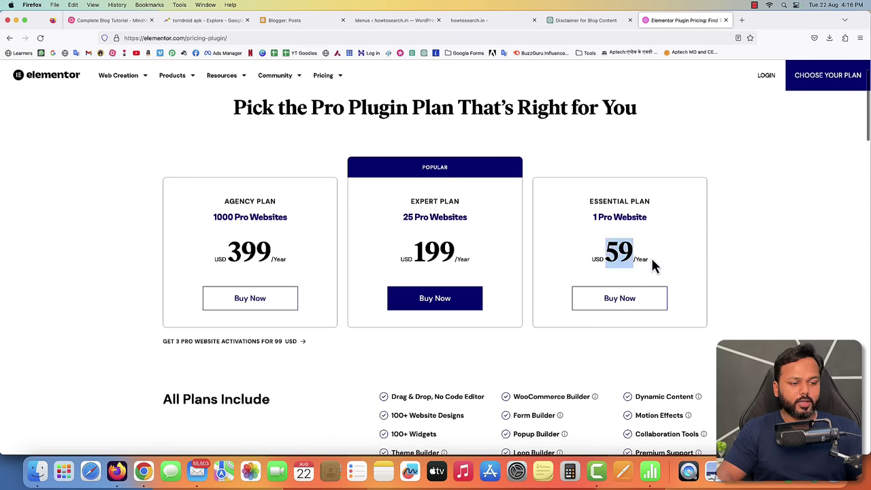
left_click(738, 263)
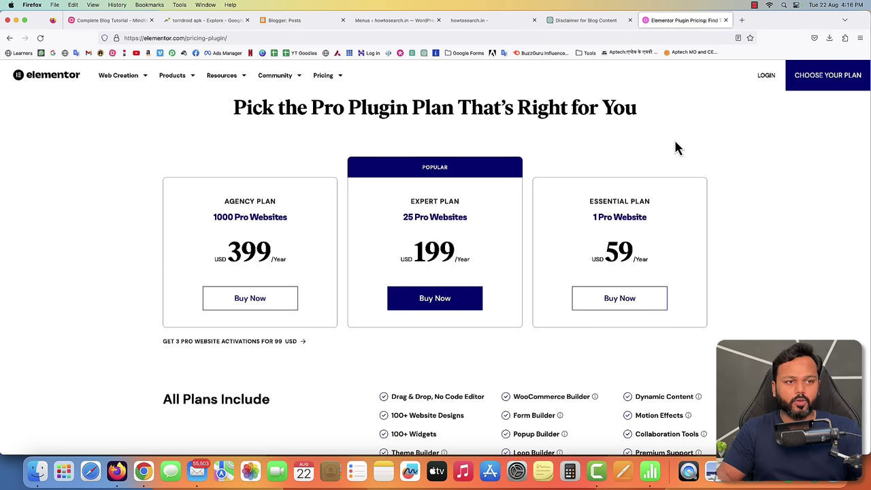
left_click(726, 20)
left_click(391, 21)
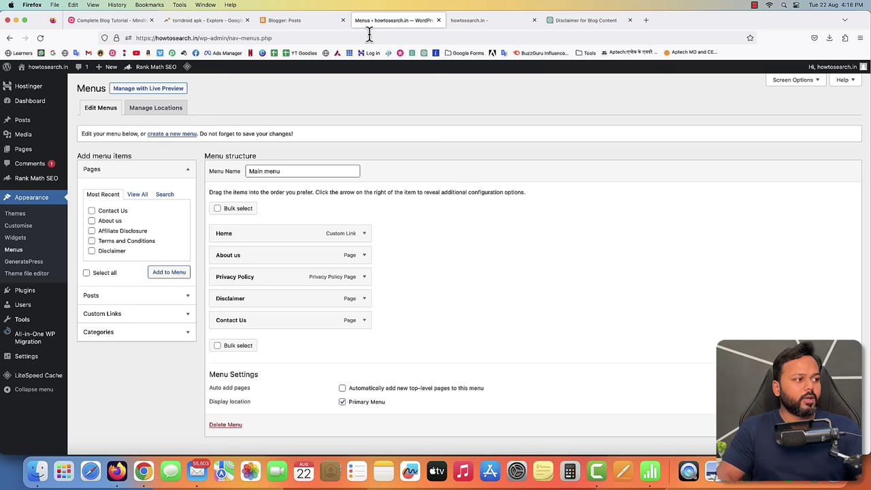
Step: Search Plugins > Add New for 'elementor' and install Elementor Website Builder
mouse_move(39, 297)
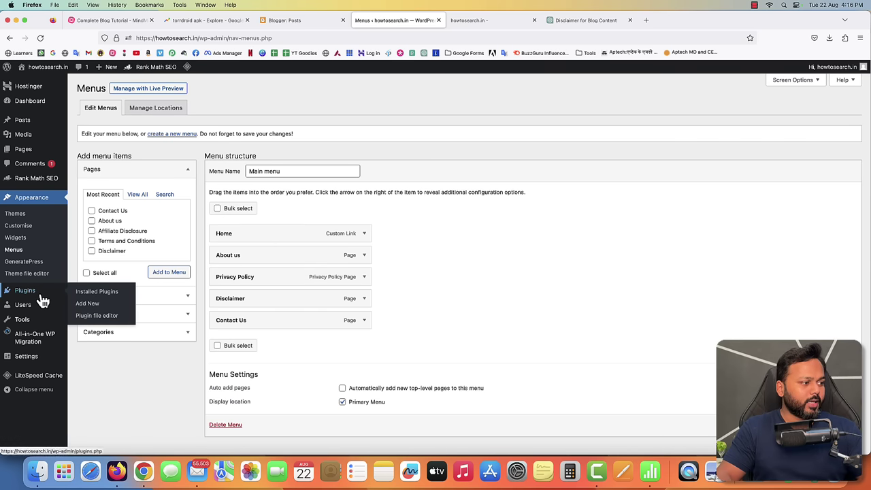
left_click(87, 306)
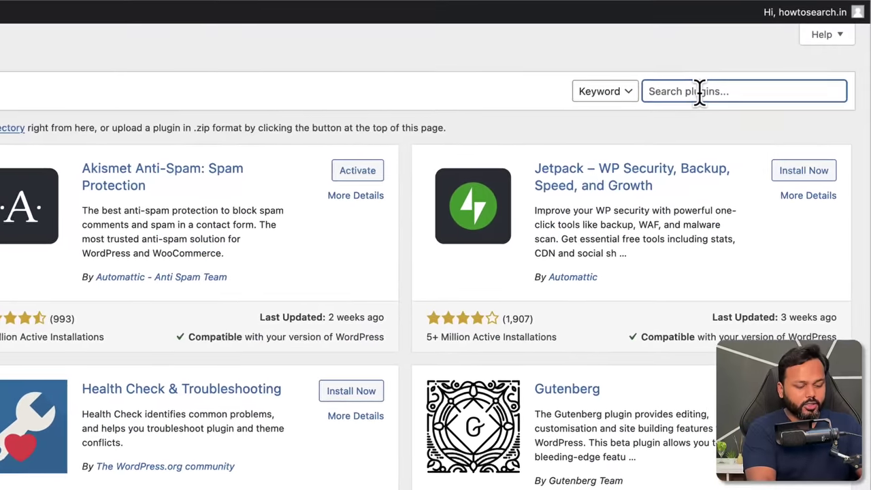
left_click(700, 92)
type("ele")
type("mento")
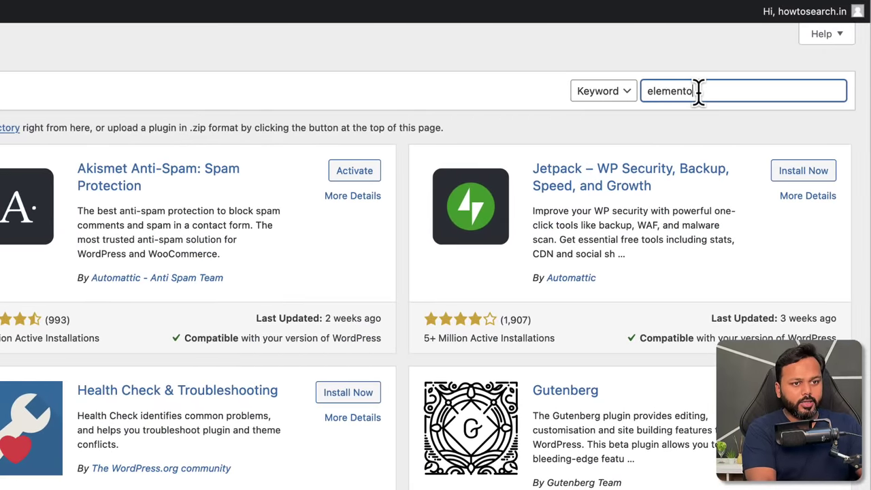
type("r")
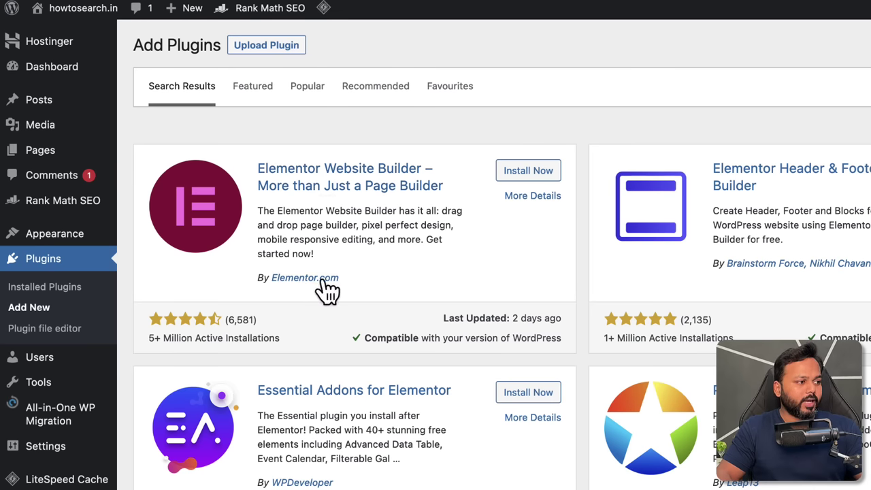
left_click(538, 183)
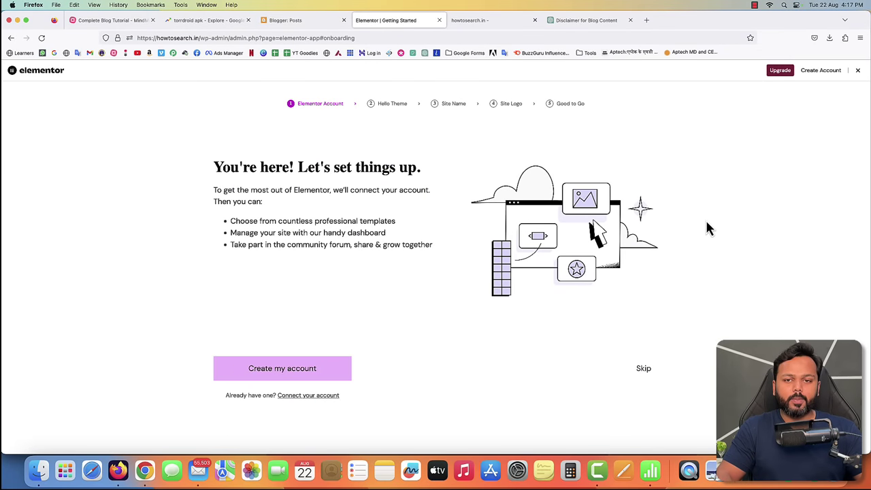
Step: Exit the Elementor setup wizard and bring up the plugin zip upload form
left_click(859, 72)
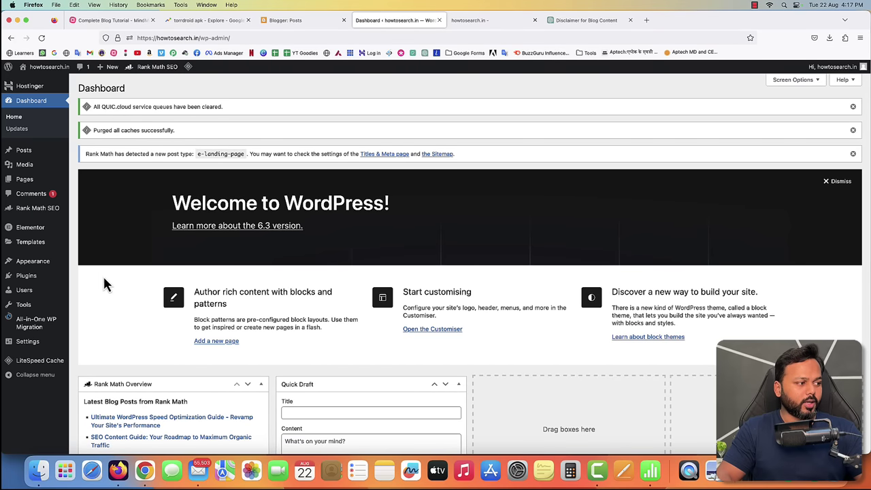
mouse_move(58, 283)
left_click(86, 290)
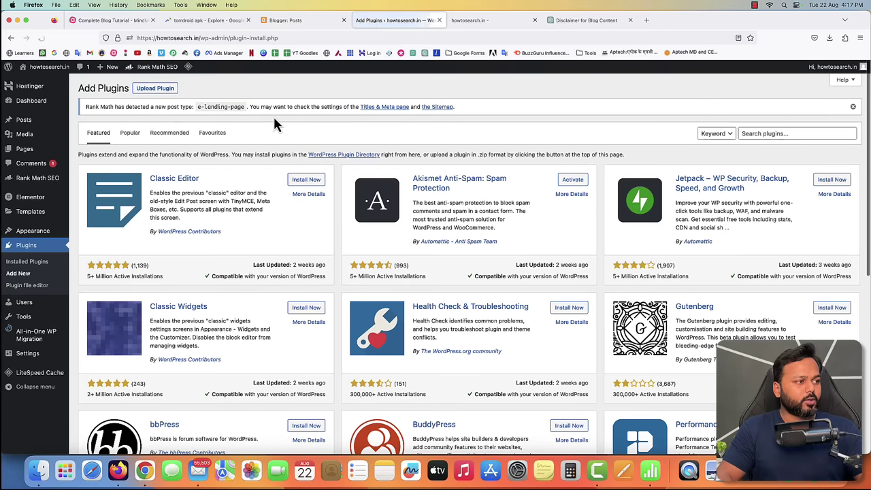
left_click(156, 94)
Step: Install elementor-pro.zip from the Plugins folder and activate Elementor Pro
left_click(413, 193)
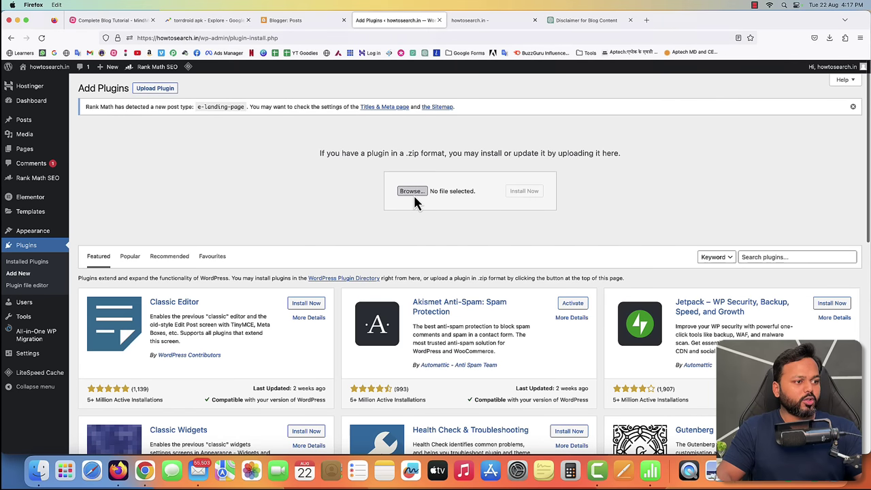
double_click(245, 91)
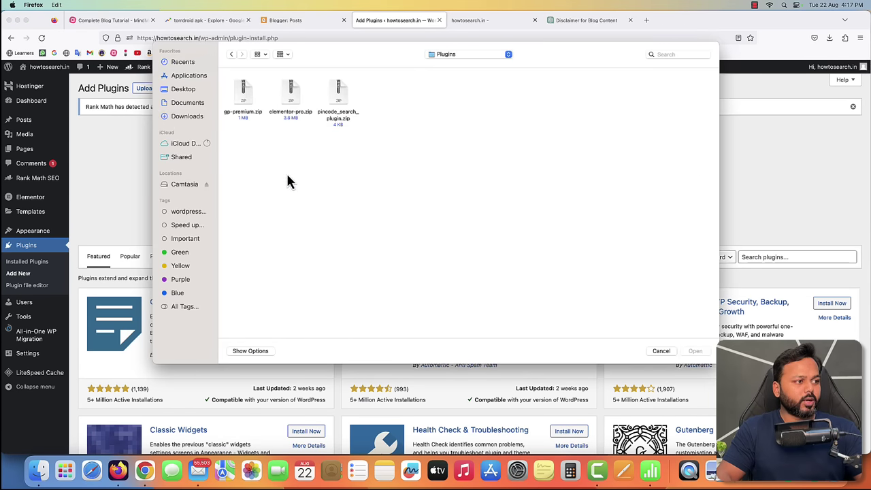
left_click(294, 102)
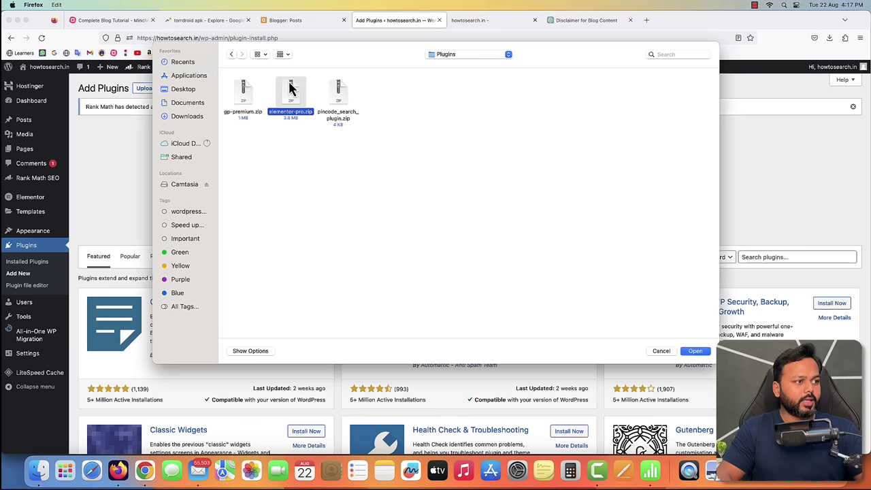
left_click(694, 352)
left_click(533, 193)
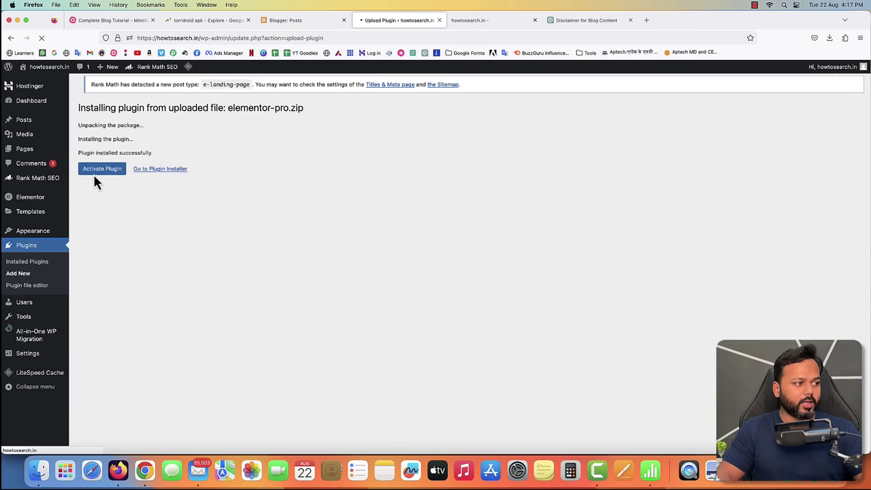
left_click(95, 170)
scroll(182, 274, "down", 1)
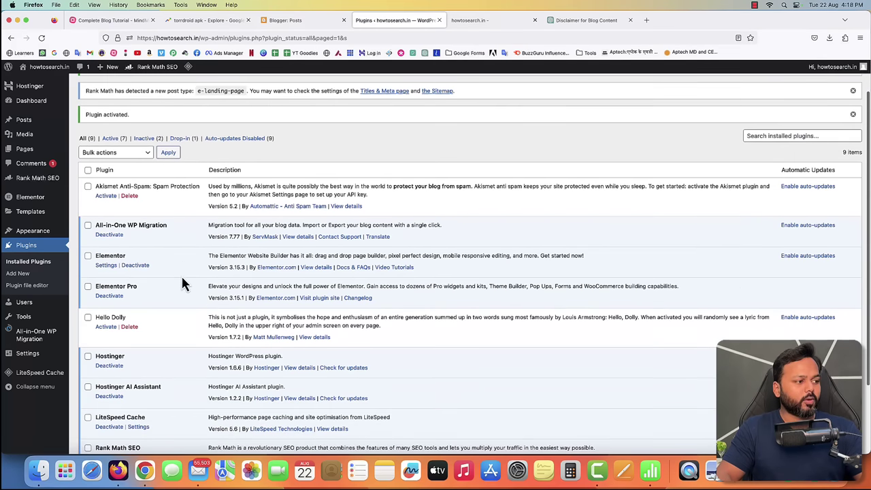
Step: Deactivate the Hostinger and Hostinger AI Assistant plugins with a bulk action
left_click_drag(93, 255, 124, 256)
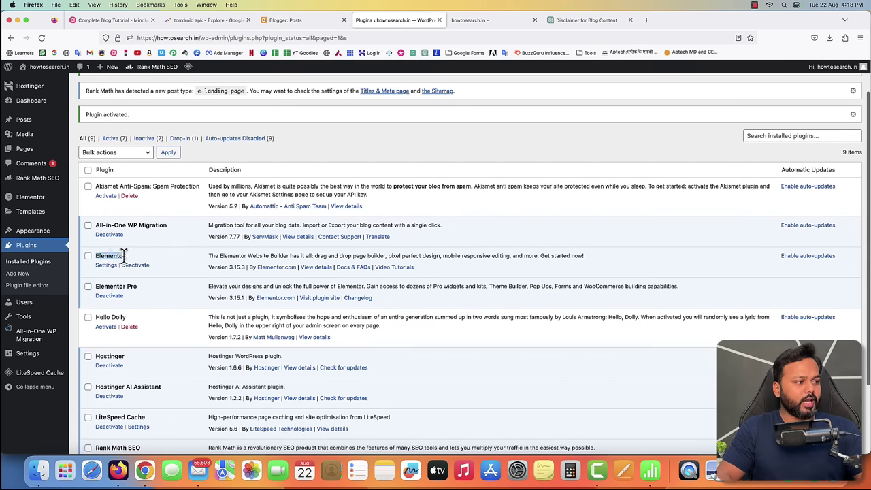
left_click_drag(97, 286, 140, 286)
scroll(160, 296, "down", 2)
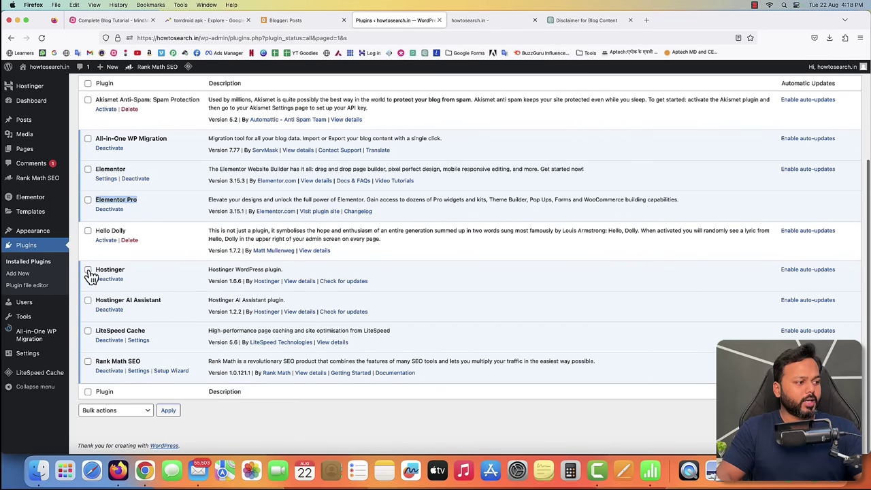
left_click(89, 271)
left_click(87, 301)
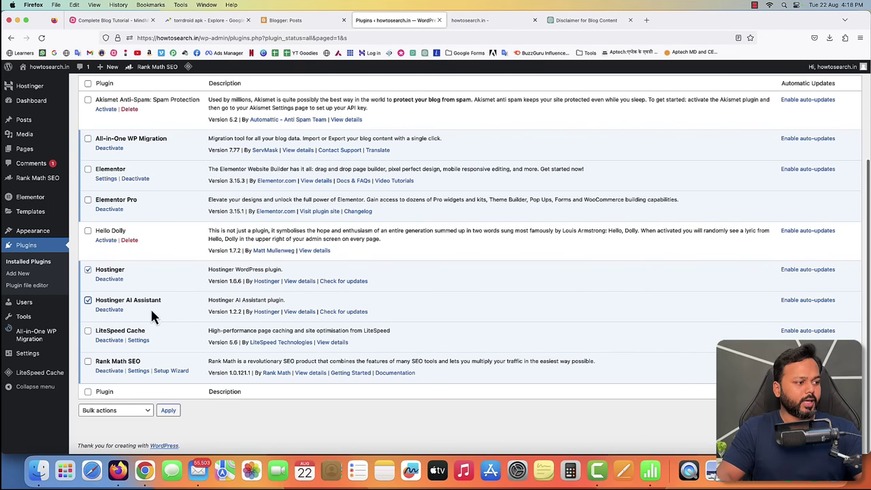
scroll(149, 304, "up", 2)
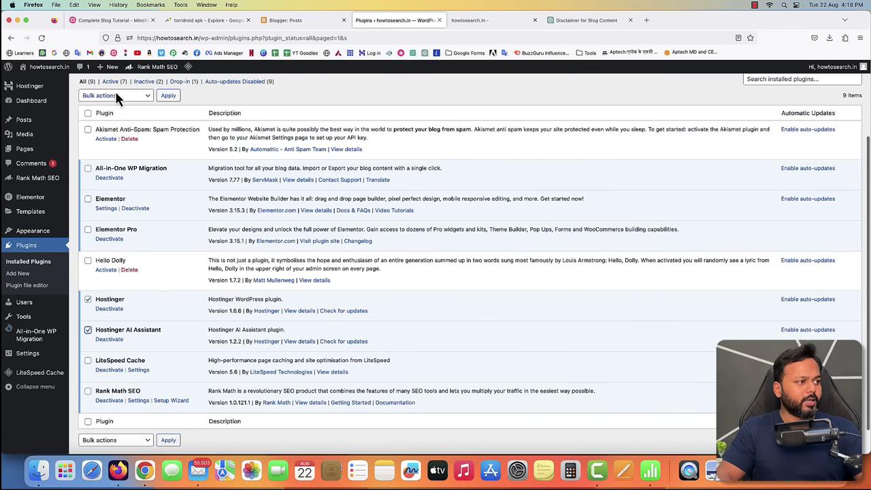
left_click(116, 96)
left_click(109, 111)
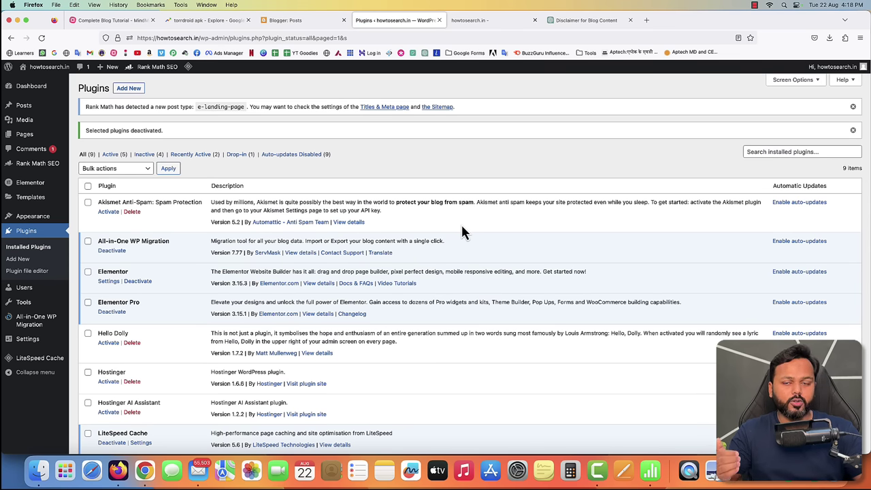
Step: Bulk-delete Akismet, Hello Dolly, Hostinger and Hostinger AI Assistant, confirming the deletion
left_click(87, 203)
left_click(88, 334)
scroll(94, 338, "down", 3)
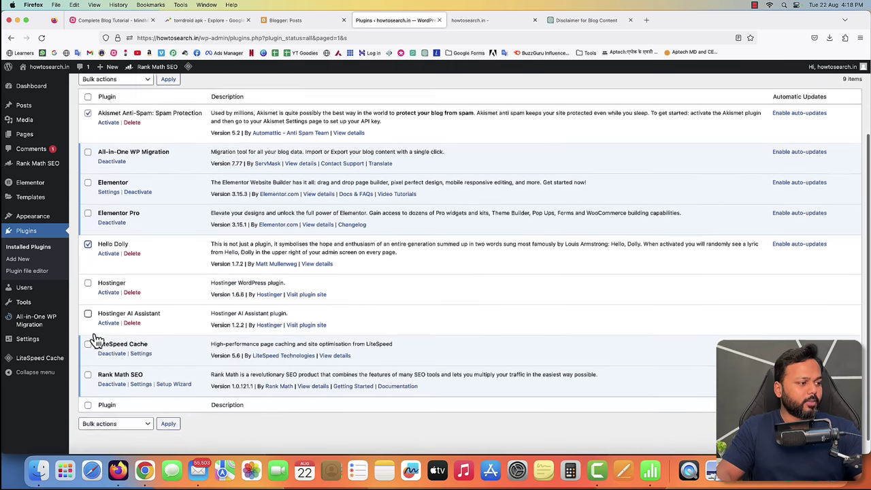
left_click(88, 267)
left_click(88, 297)
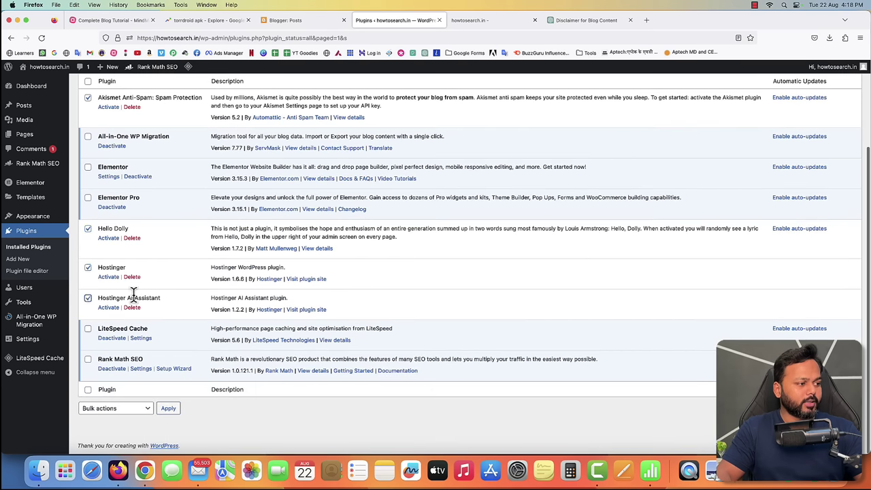
left_click(125, 409)
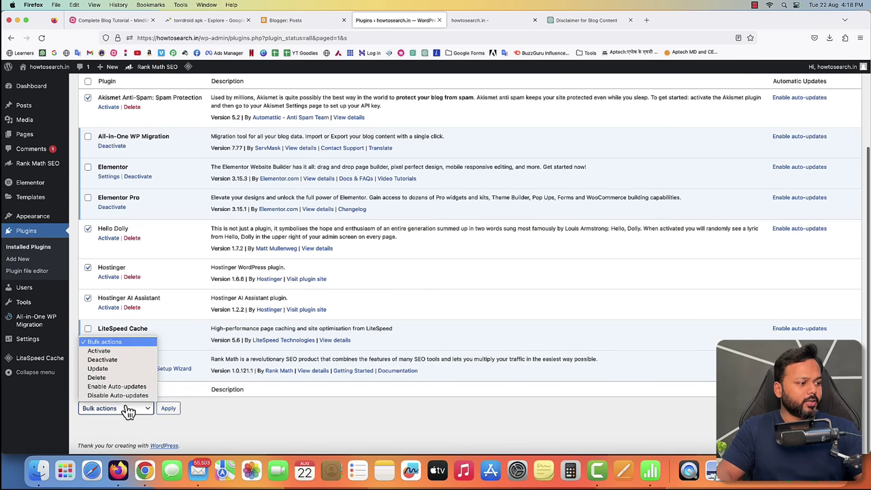
left_click(98, 378)
left_click(168, 409)
left_click(499, 274)
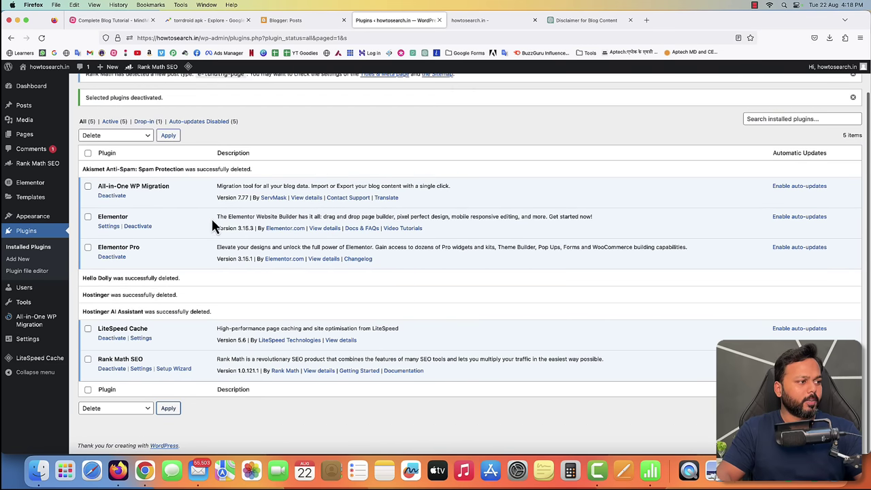
Step: Deactivate and delete All-in-One WP Migration, leaving Elementor Pro among four plugins
left_click(110, 198)
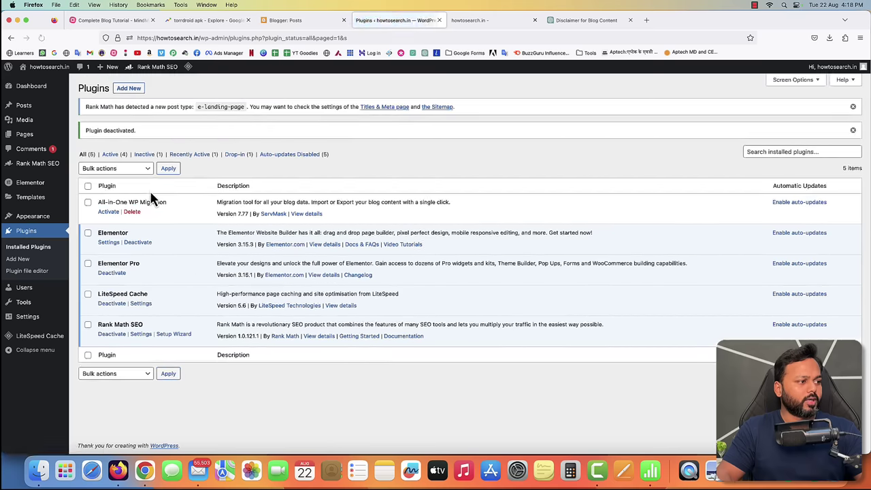
left_click(132, 211)
left_click(498, 274)
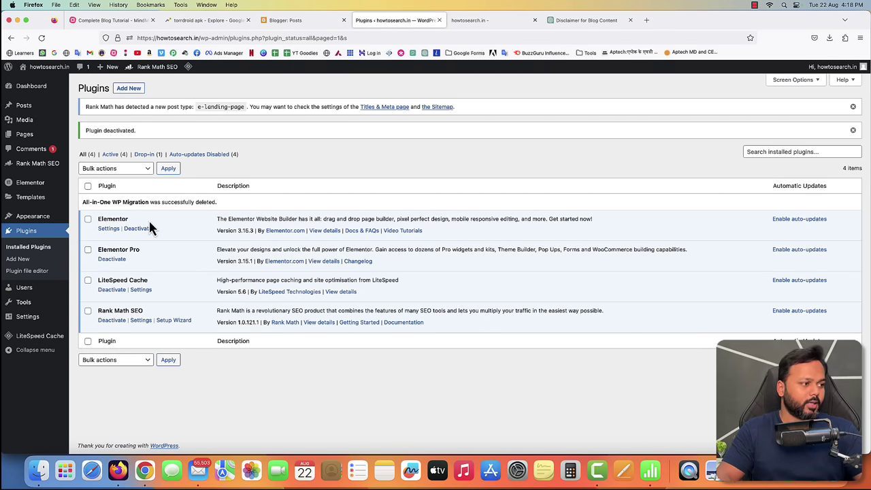
left_click_drag(100, 250, 128, 248)
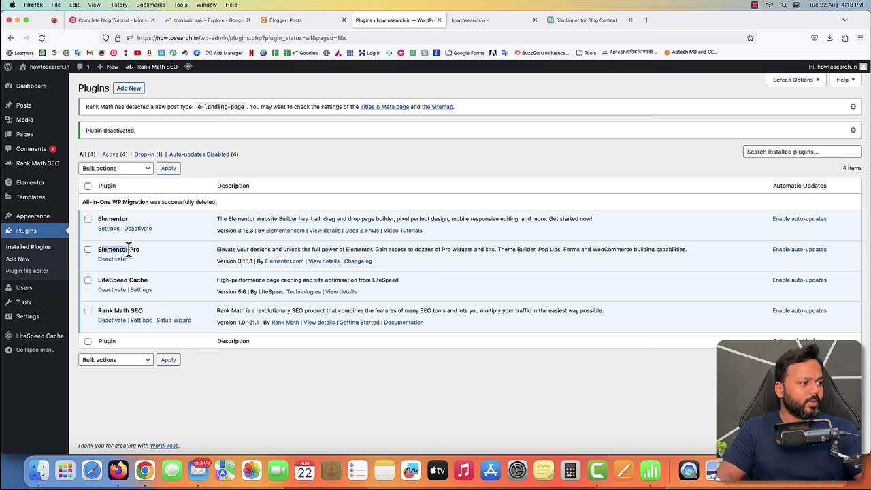
Step: Check the live site, then go to Templates > Theme Builder in the admin sidebar
left_click(473, 20)
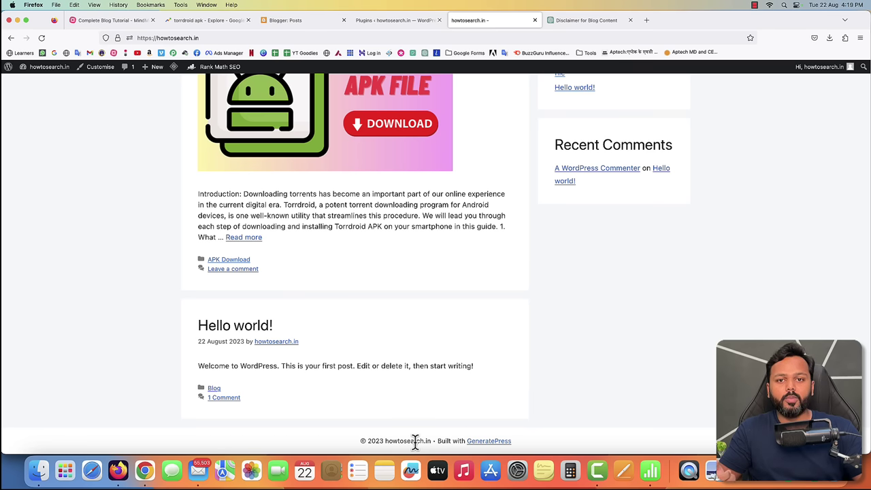
left_click(394, 19)
mouse_move(34, 204)
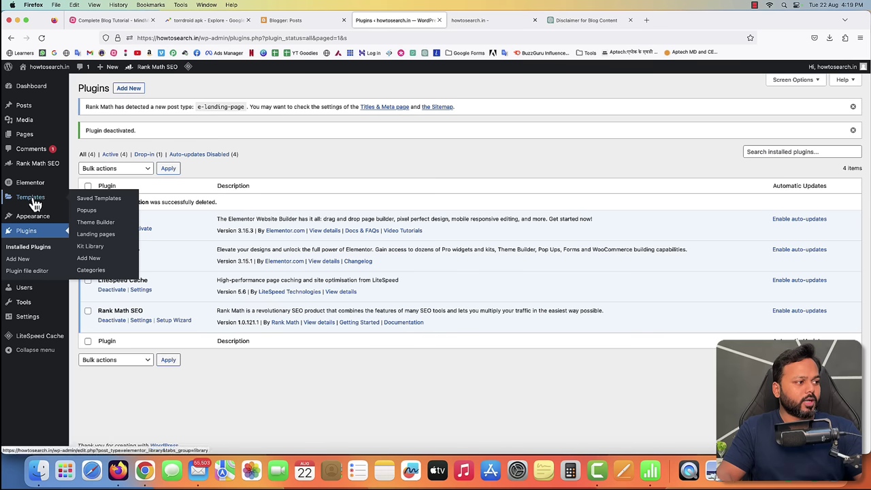
left_click(92, 227)
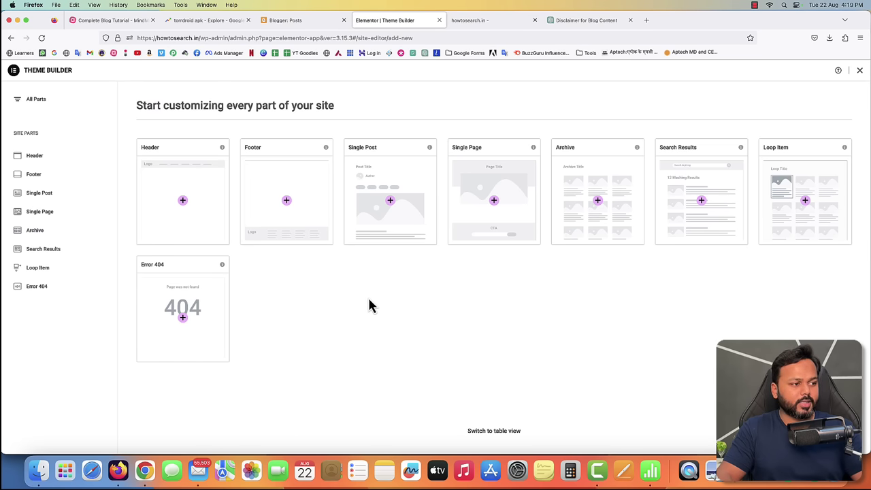
Step: Create a new footer template, dismiss the Library, announcements and Navigator, and add a section
left_click(287, 203)
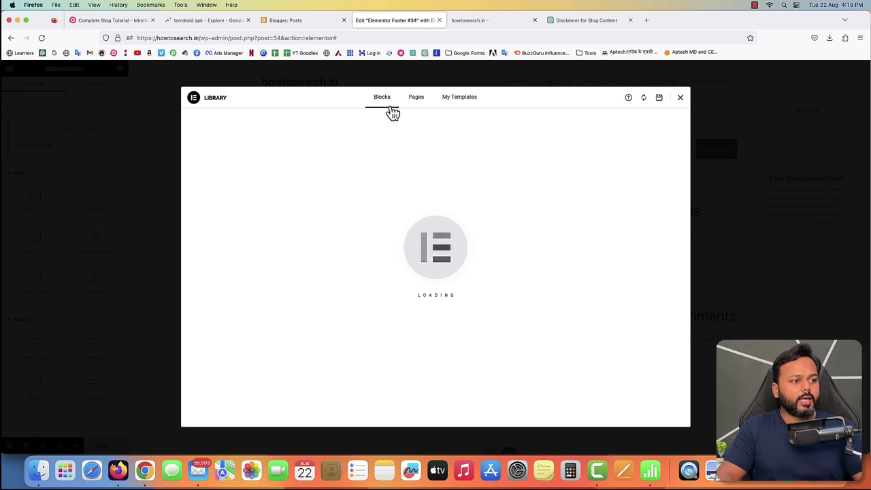
left_click(680, 99)
left_click(557, 117)
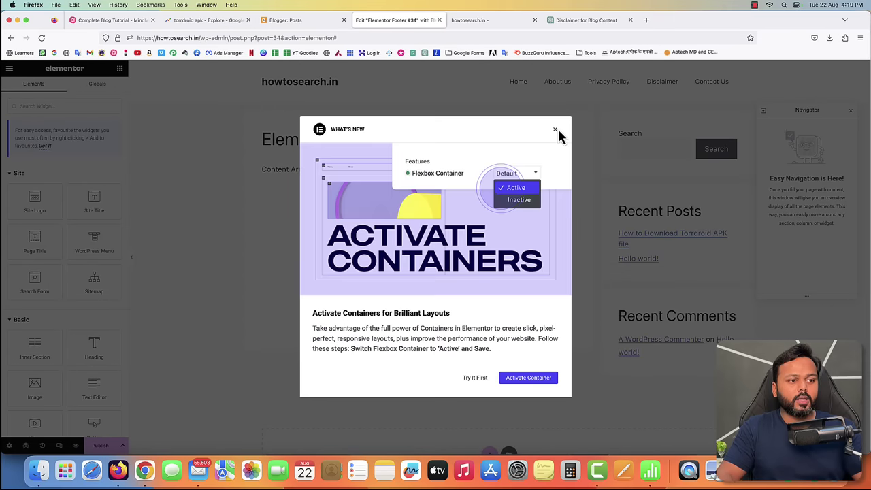
left_click(555, 131)
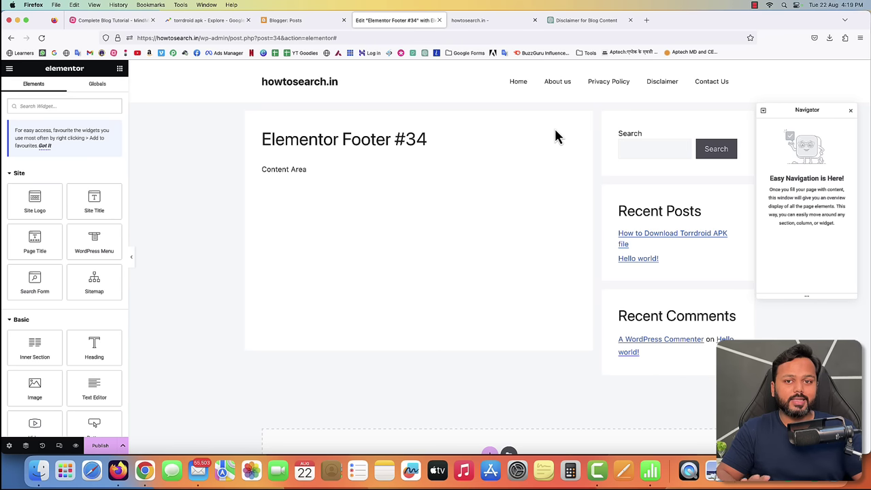
left_click(850, 111)
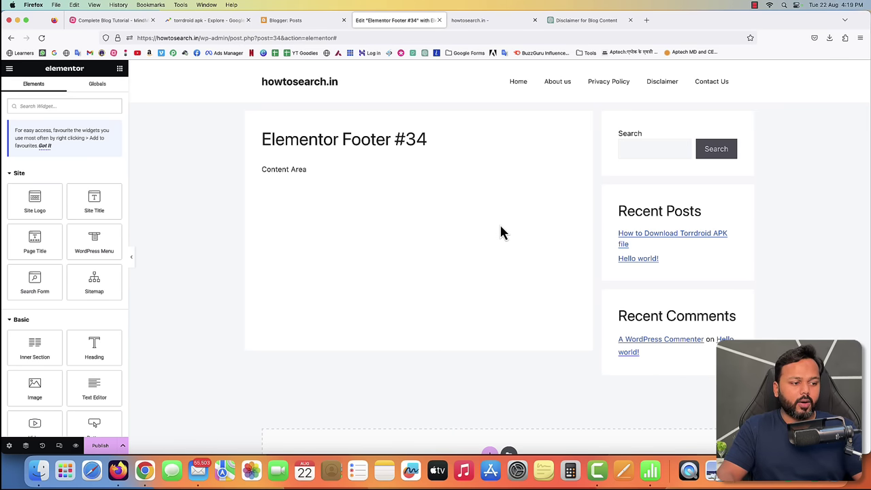
scroll(504, 245, "down", 2)
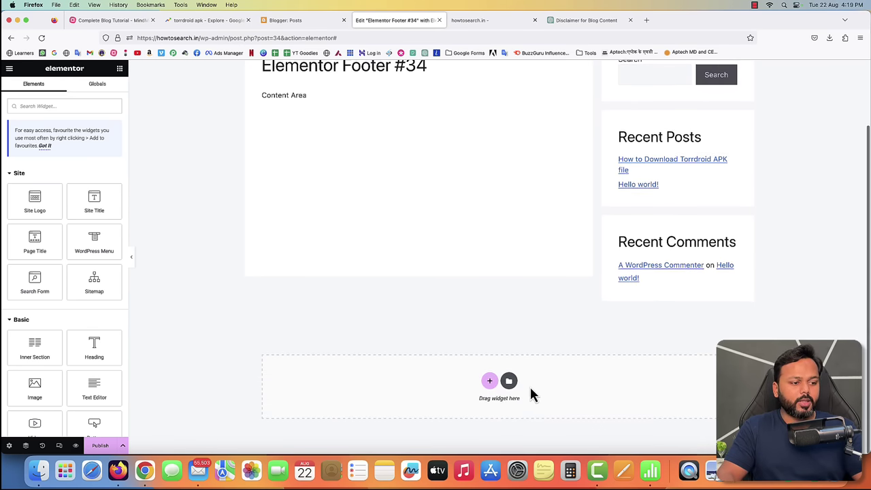
left_click(489, 382)
scroll(516, 397, "down", 1)
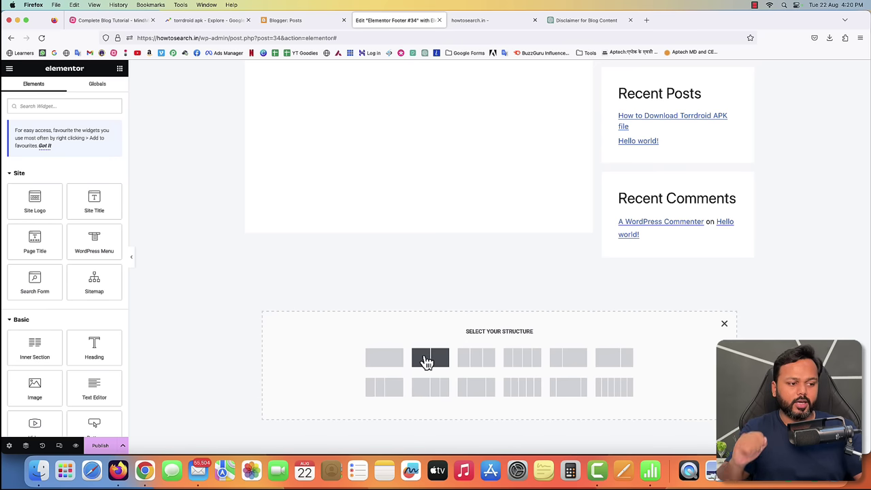
Step: Add a one-column section and give it a Classic navy #021033 background
left_click(385, 359)
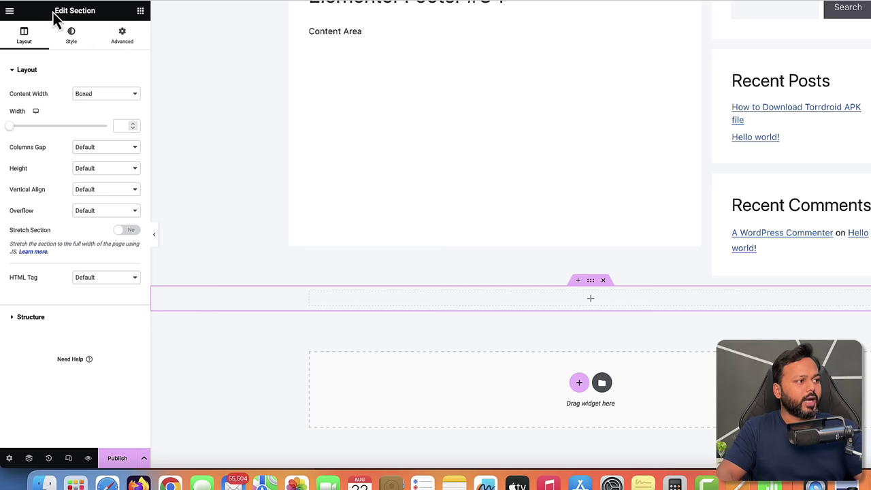
left_click_drag(53, 13, 98, 14)
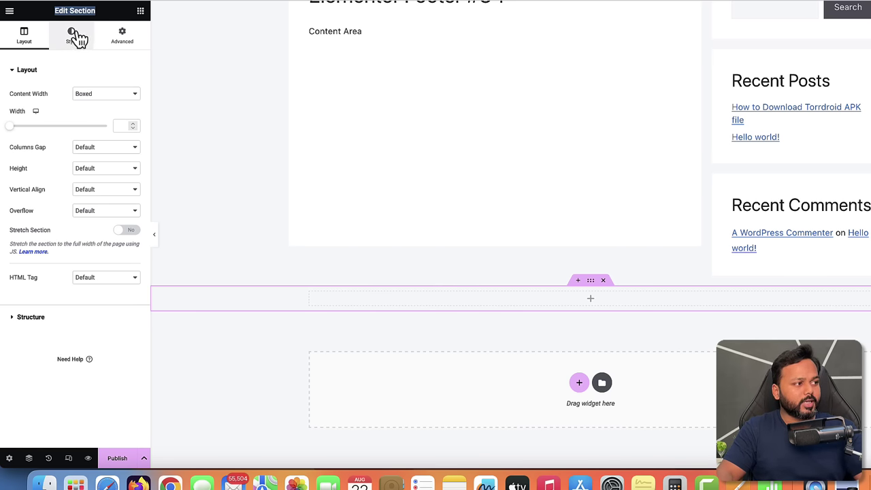
left_click(75, 39)
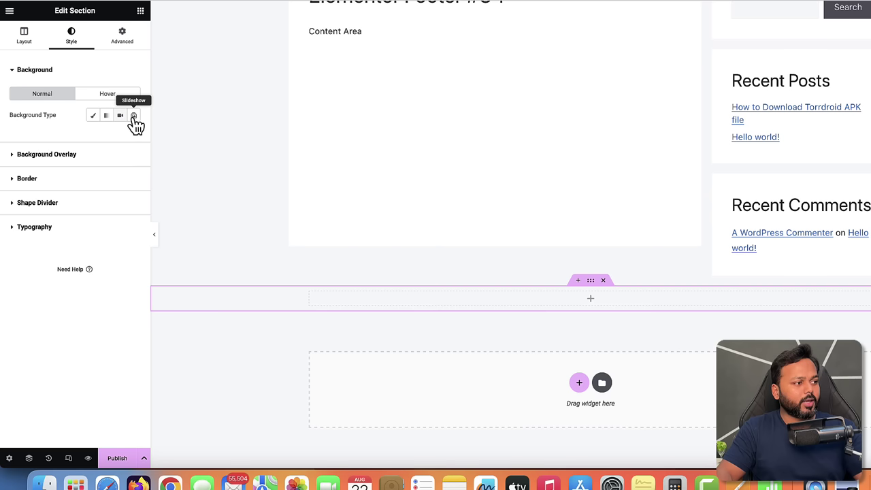
left_click(93, 117)
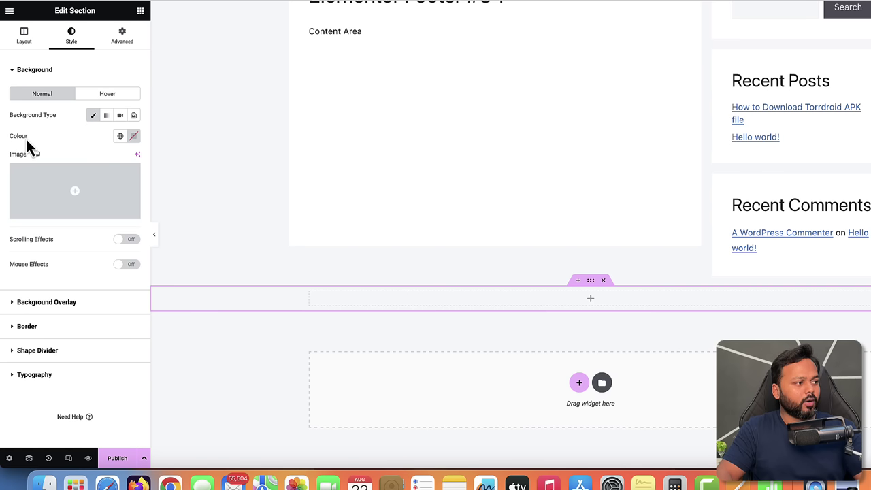
left_click(134, 137)
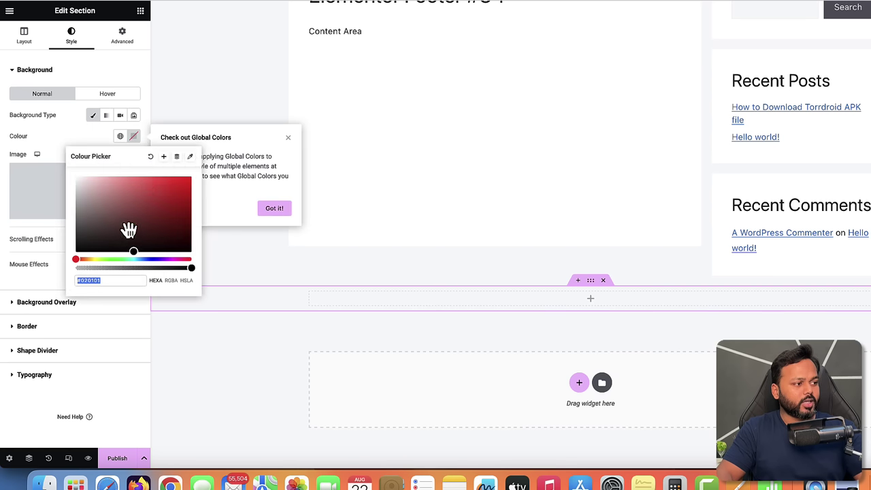
left_click_drag(130, 231, 169, 185)
left_click_drag(81, 261, 149, 266)
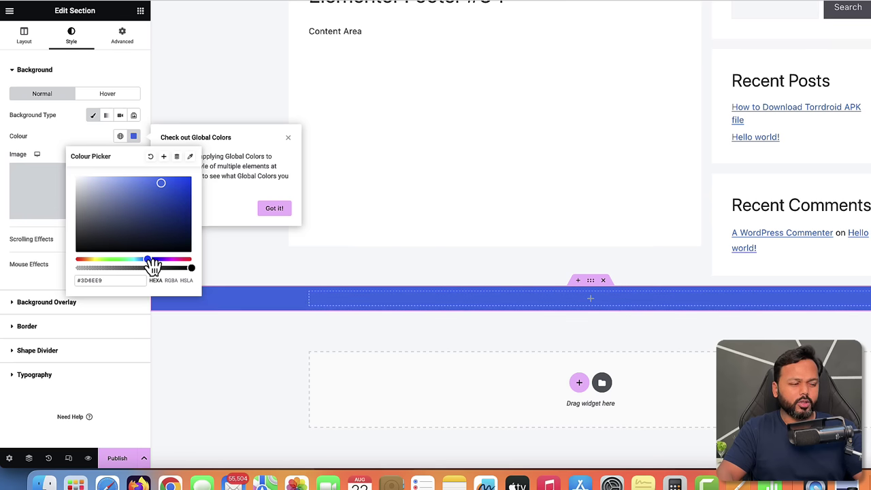
left_click_drag(163, 188, 191, 243)
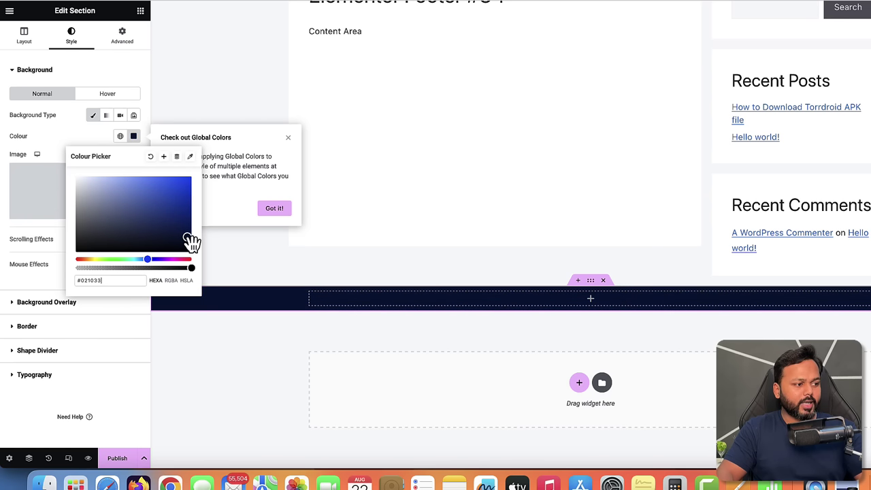
left_click(54, 244)
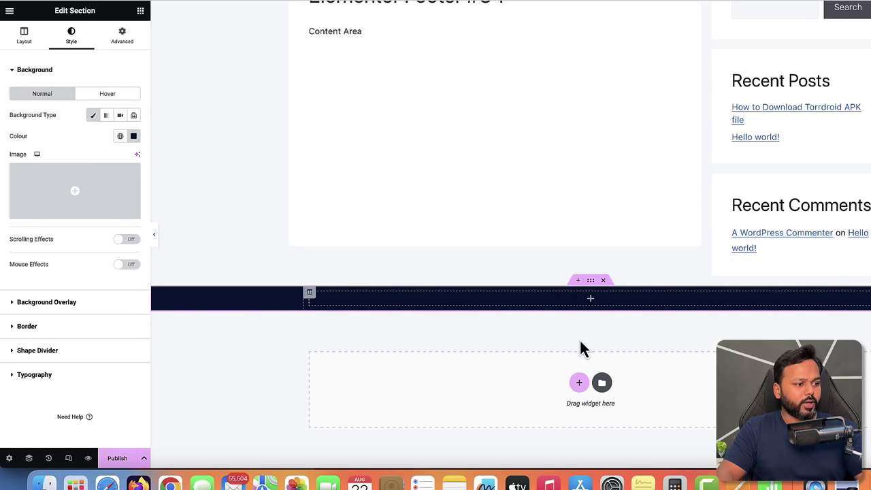
left_click(591, 301)
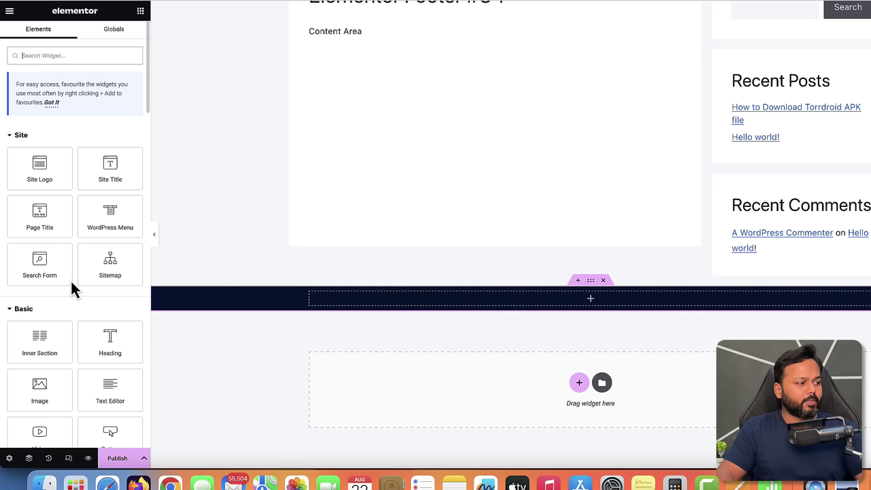
Step: Drop a Text Editor widget with Lorem ipsum placeholder into the navy section
scroll(58, 270, "down", 5)
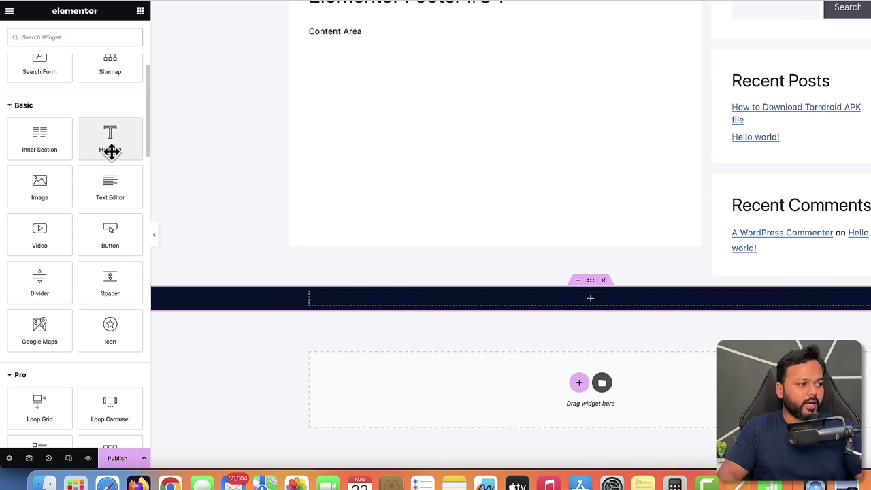
mouse_move(93, 136)
left_mouse_down()
mouse_move(249, 169)
mouse_move(455, 295)
mouse_move(62, 130)
mouse_move(78, 135)
left_mouse_up()
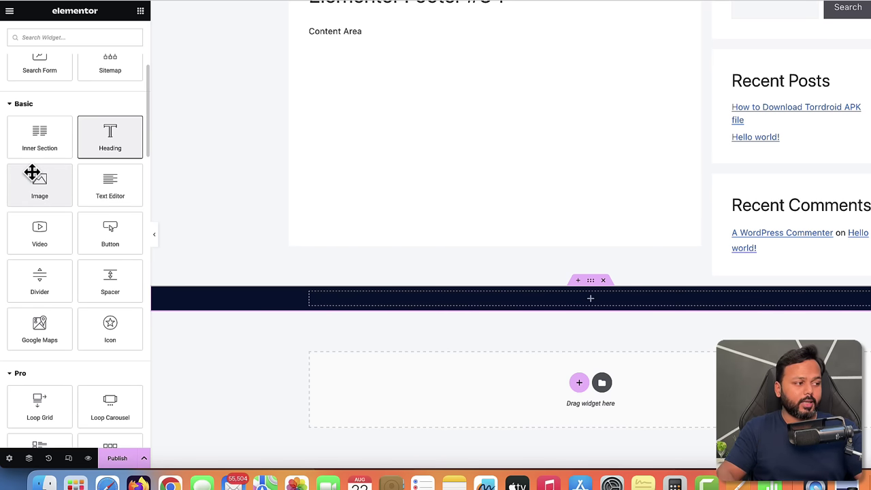
left_click_drag(34, 186, 38, 221)
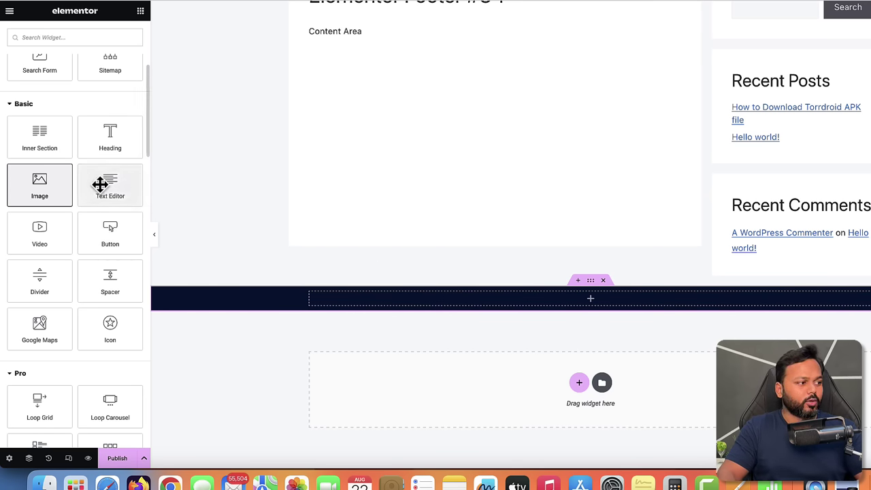
left_click_drag(99, 185, 586, 300)
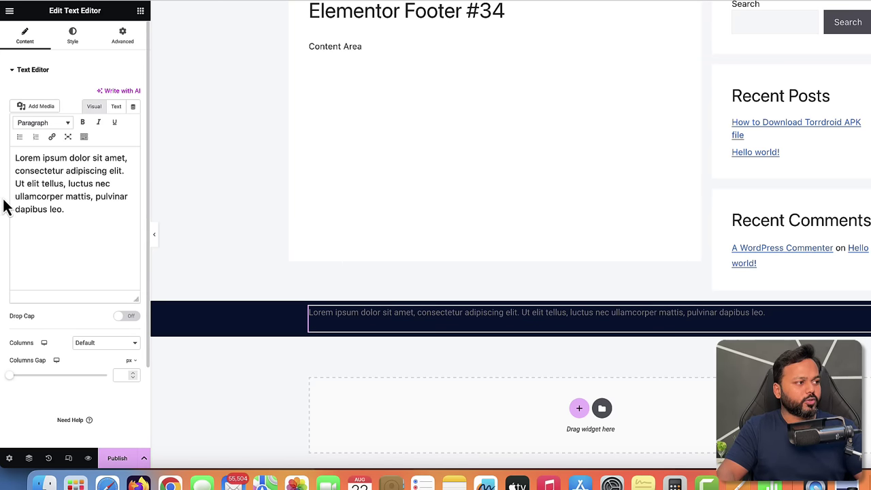
Step: Replace the Lorem ipsum with '© 2023 All Rights Reserved • Blog by' and the author's name
left_click_drag(50, 12, 102, 10)
left_click_drag(72, 215, 14, 158)
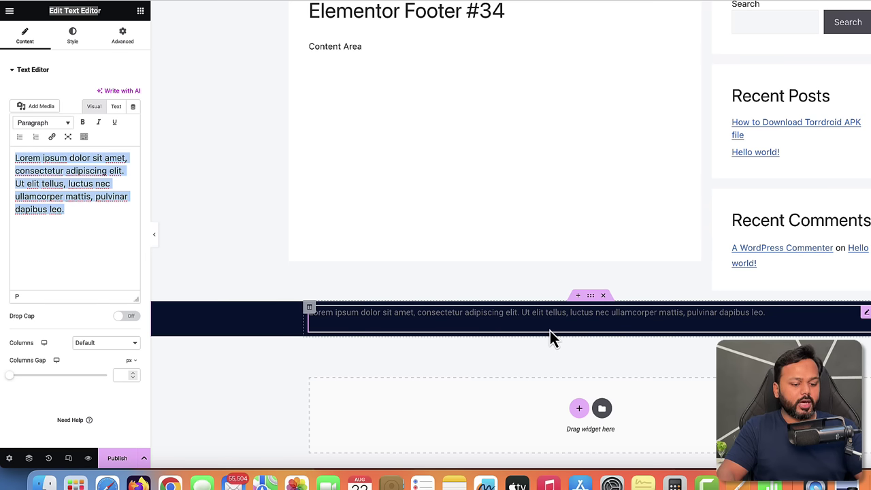
key("BackSpace")
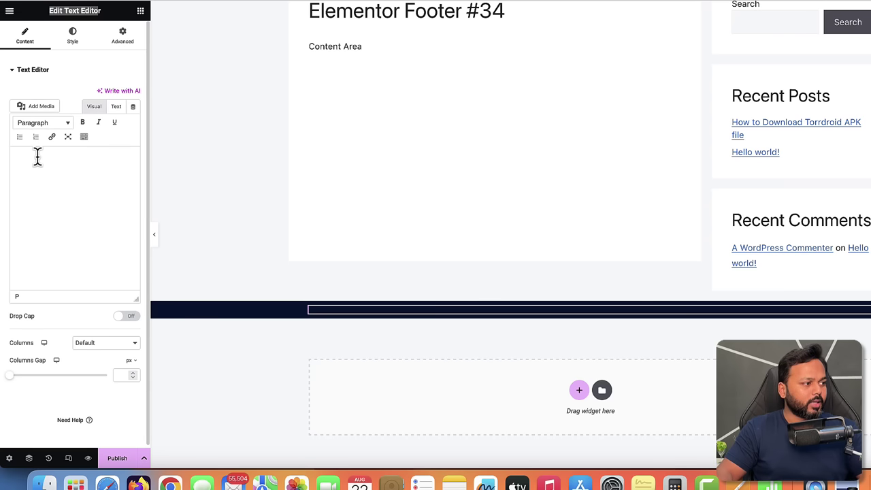
type("©")
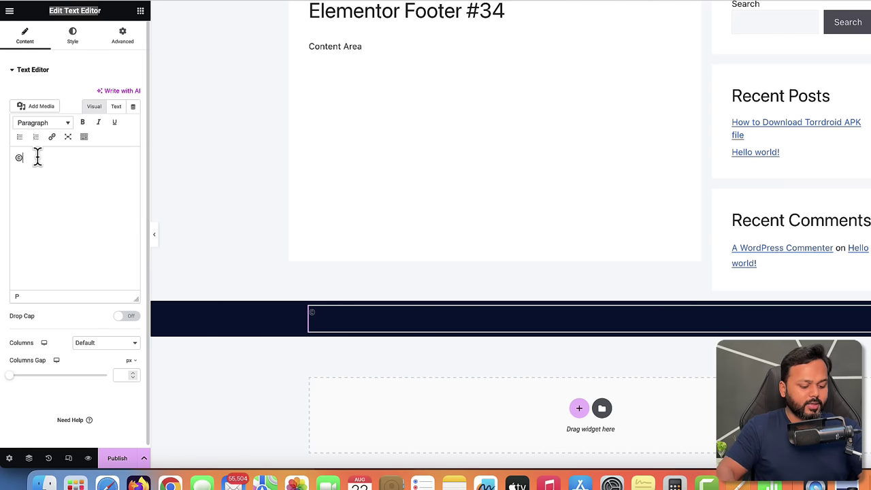
type(" 2023")
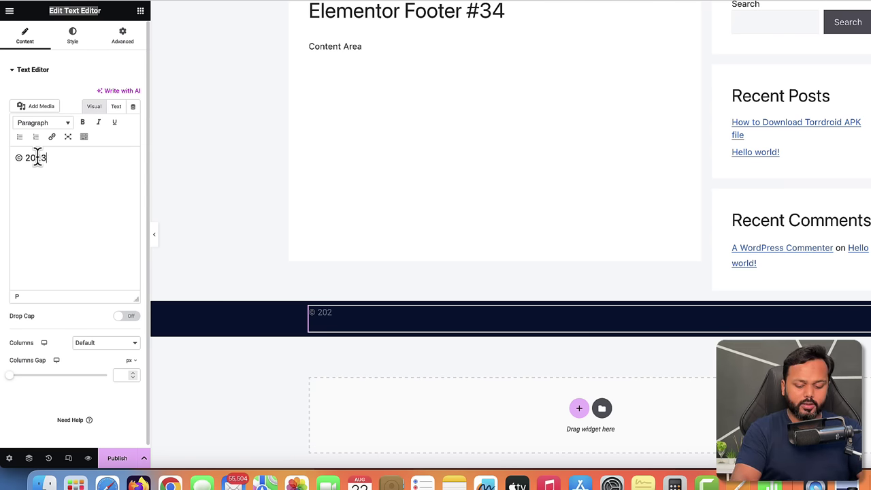
type(" A")
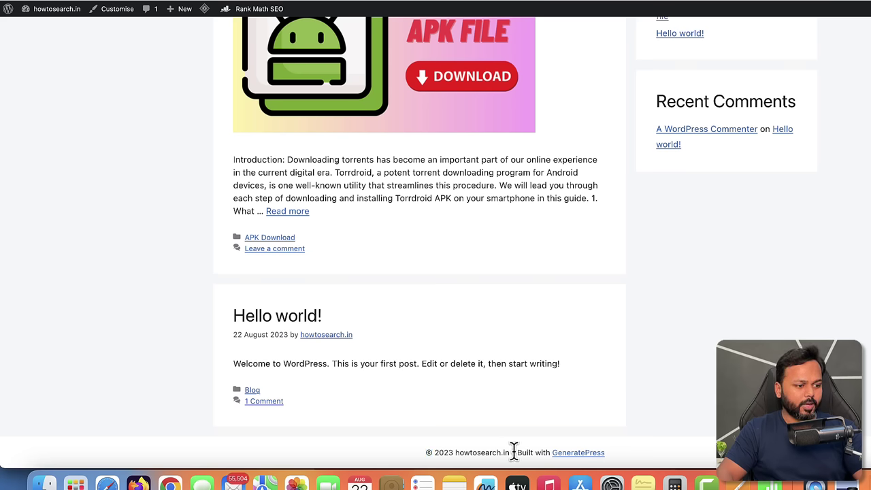
left_click_drag(514, 453, 522, 455)
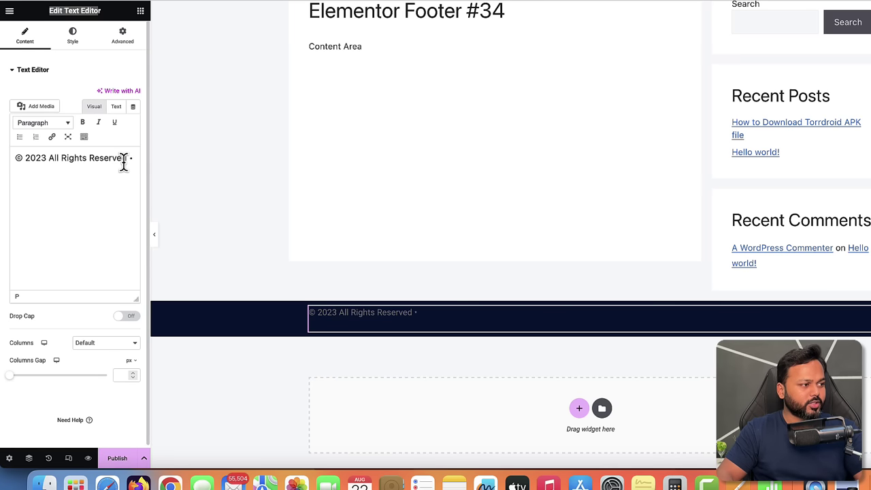
type("Bl")
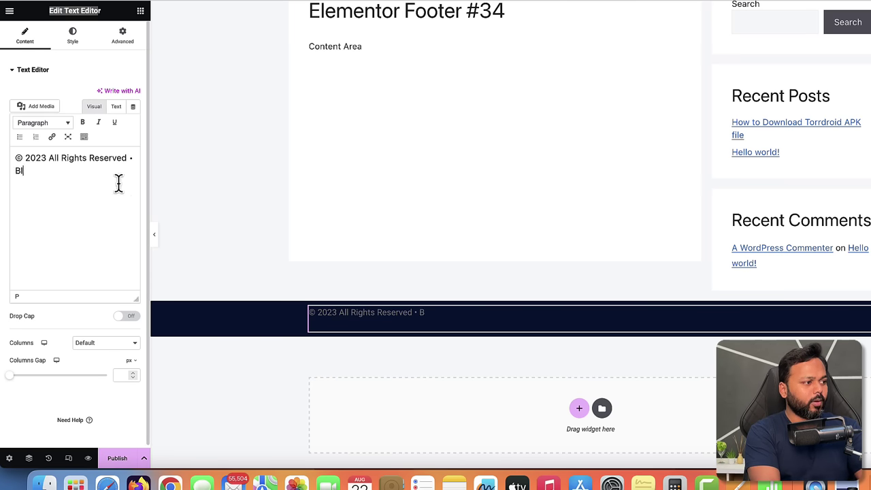
type("og by Saddam")
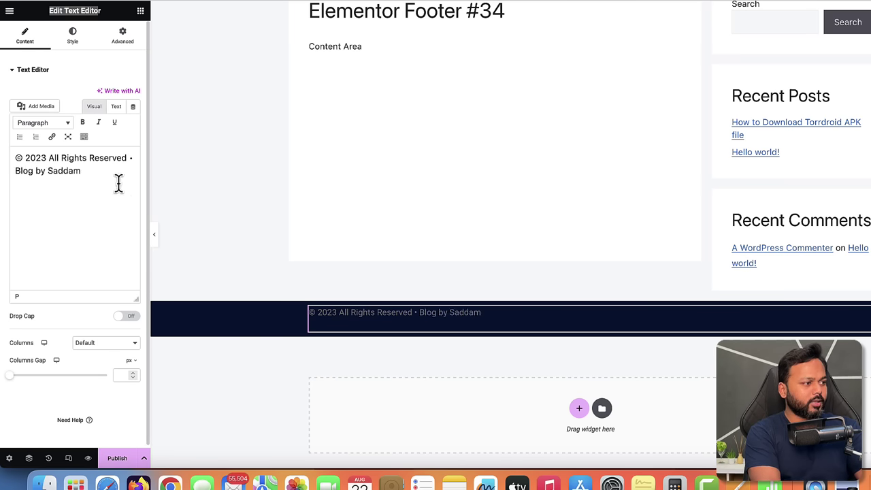
type(" Kassim")
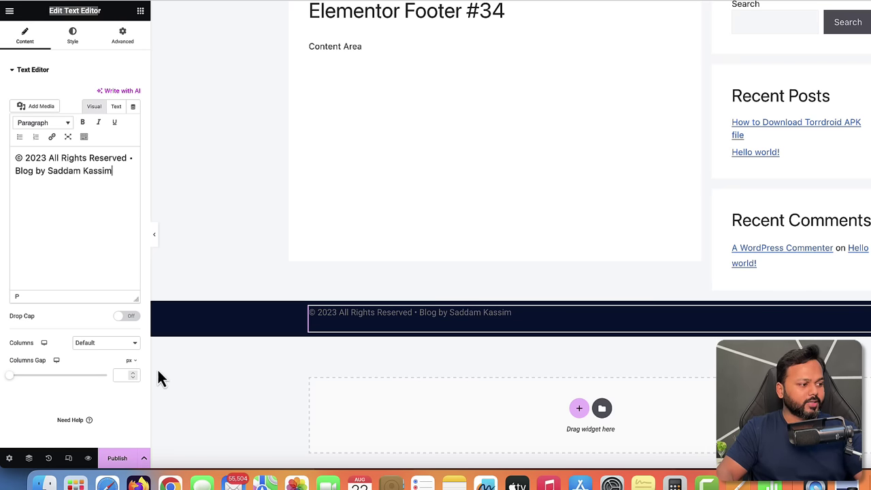
Step: Centre the footer copyright text and set its colour to white #FFFFFF
left_click(72, 37)
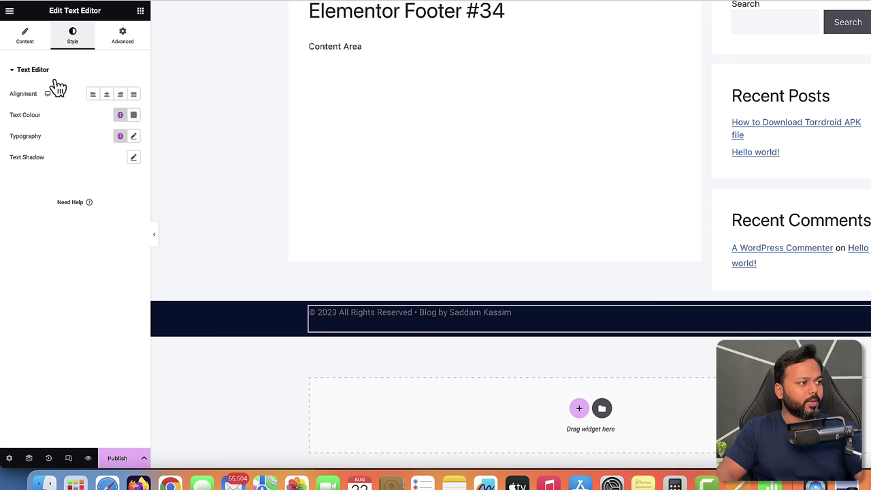
left_click(106, 95)
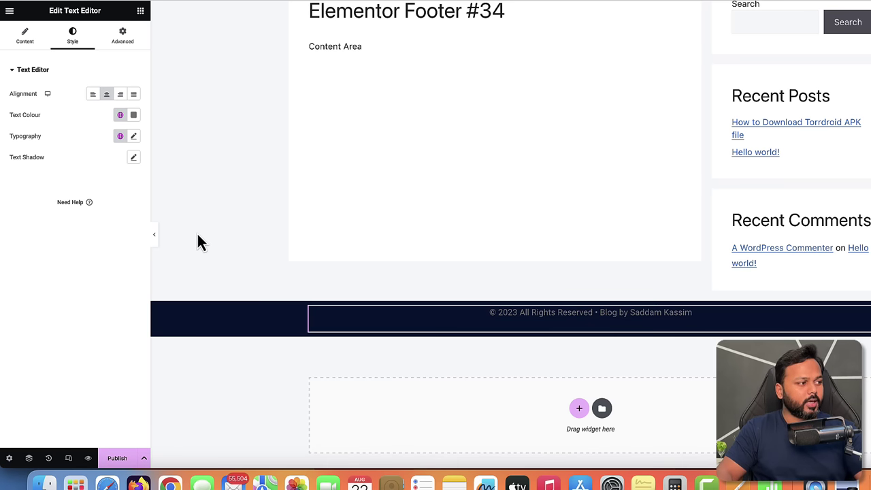
left_click(133, 116)
left_click_drag(90, 175, 63, 160)
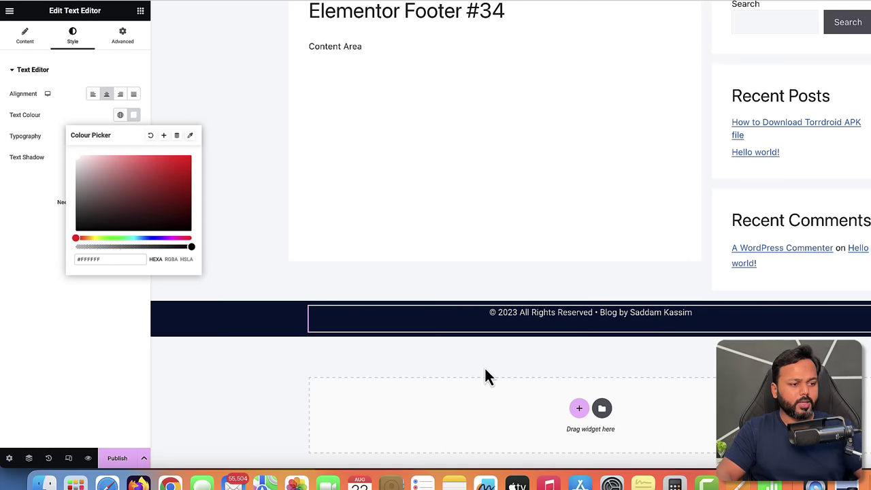
left_click(34, 298)
left_click(24, 44)
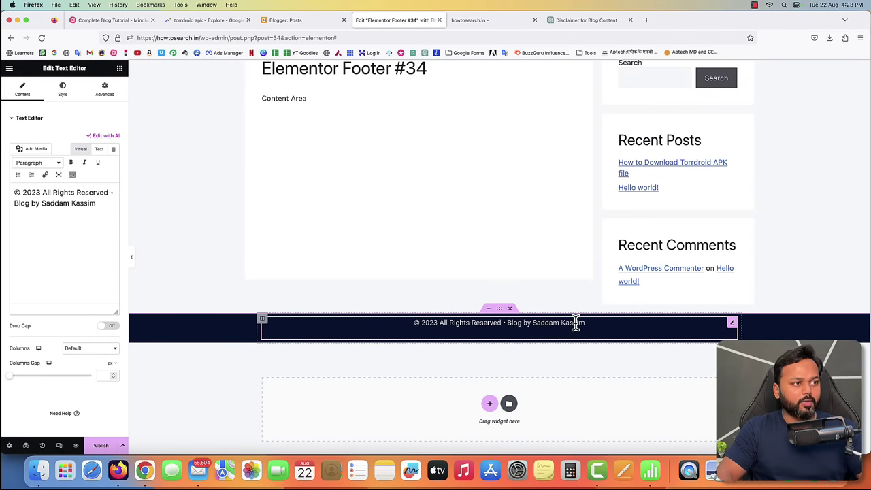
left_click_drag(198, 37, 143, 34)
right_click(150, 37)
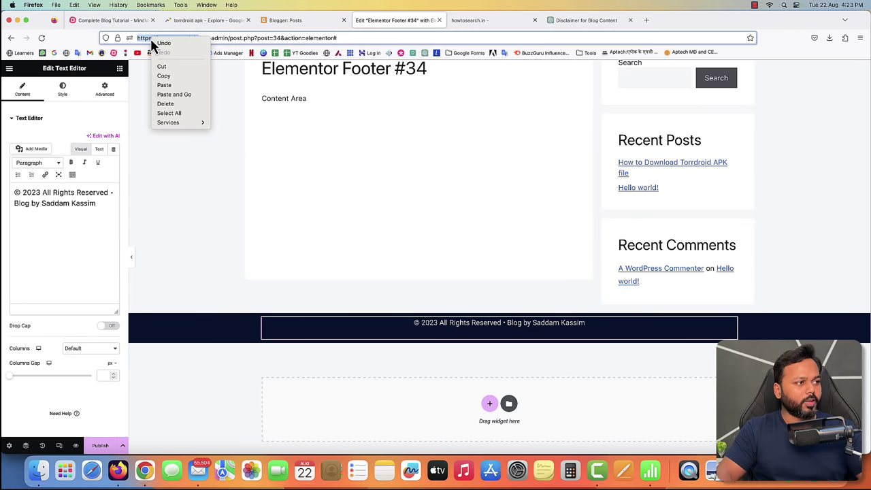
left_click(163, 73)
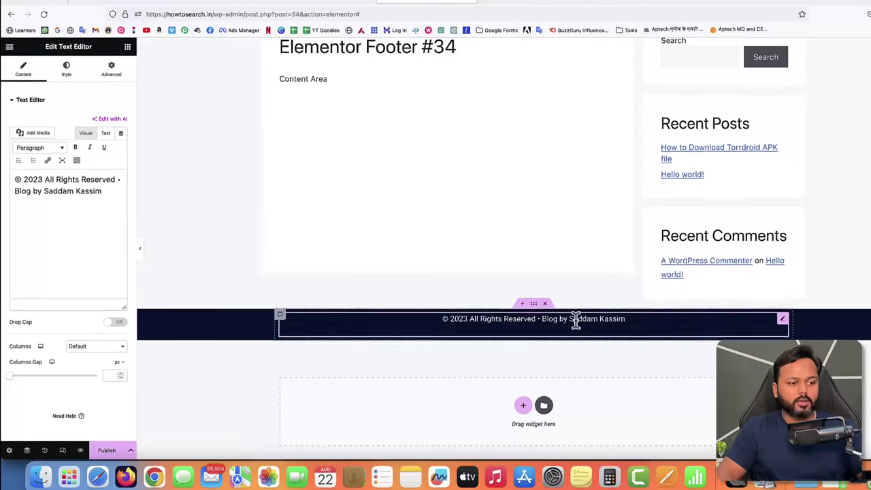
left_click_drag(532, 323, 573, 322)
left_click_drag(678, 314, 690, 313)
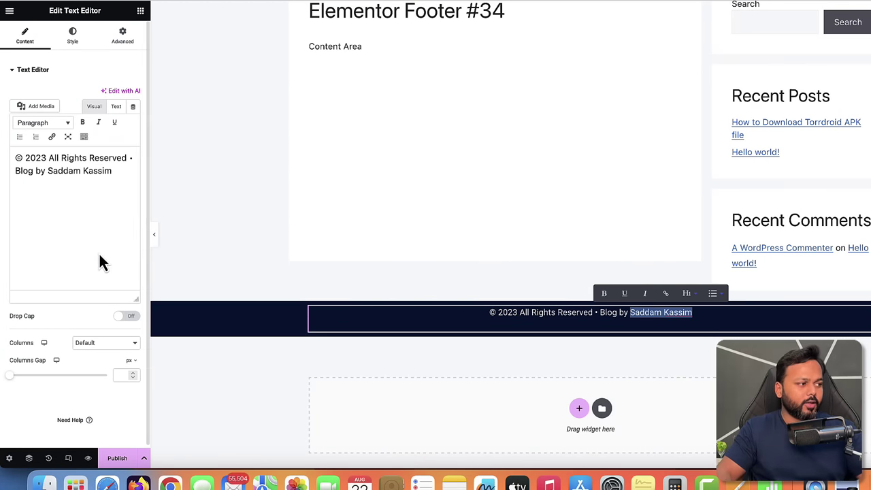
left_click(80, 225)
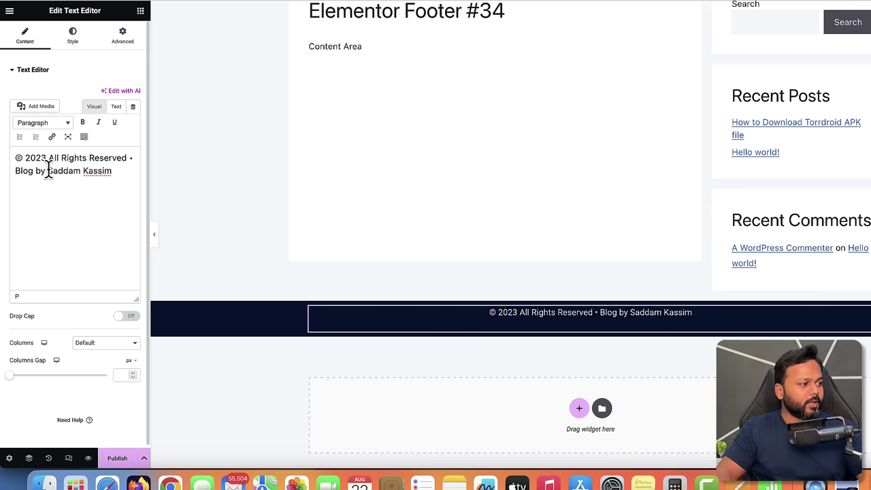
left_click_drag(47, 171, 109, 172)
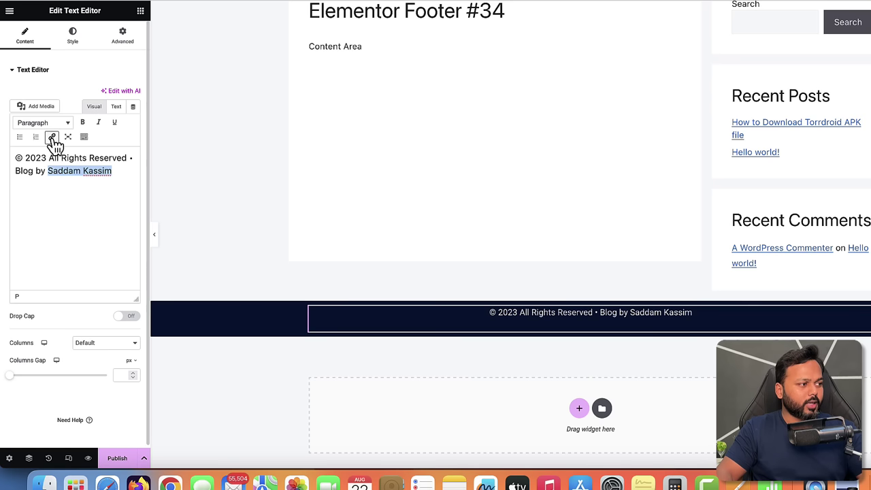
left_click(53, 139)
key("super+v")
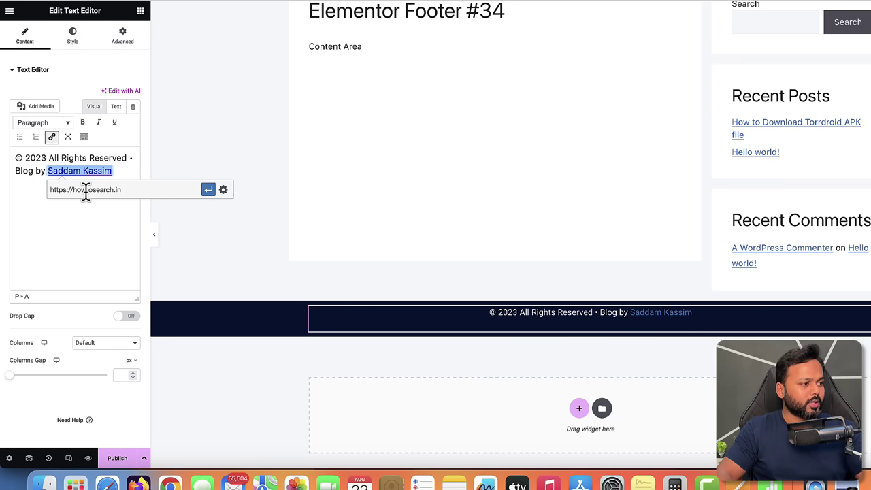
left_click(208, 192)
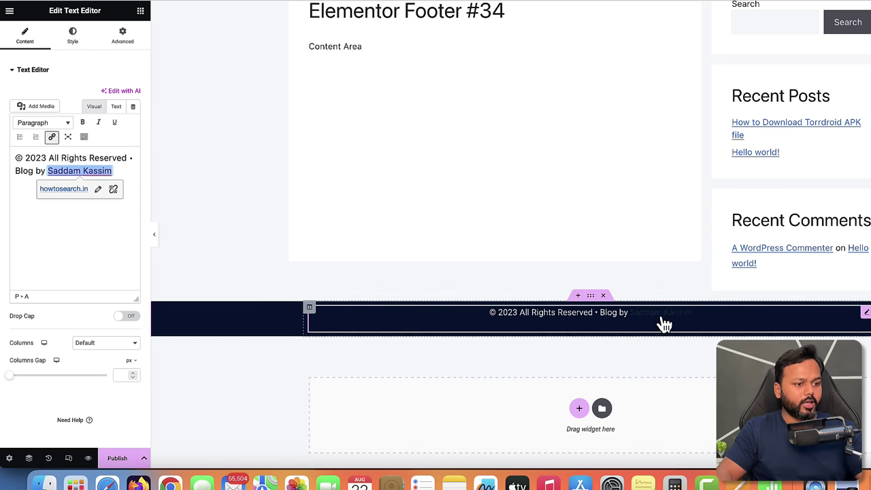
left_click(116, 459)
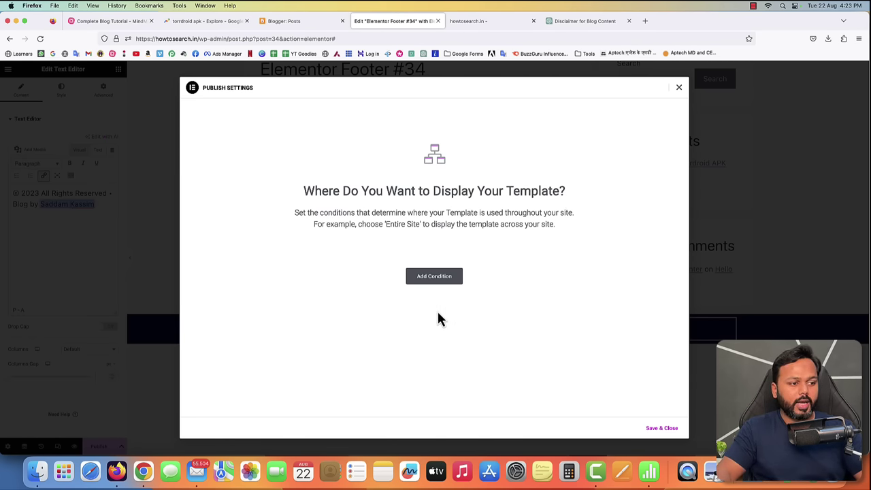
Step: Publish the footer with an Include / Entire Site condition and view howtosearch.in live
left_click(438, 278)
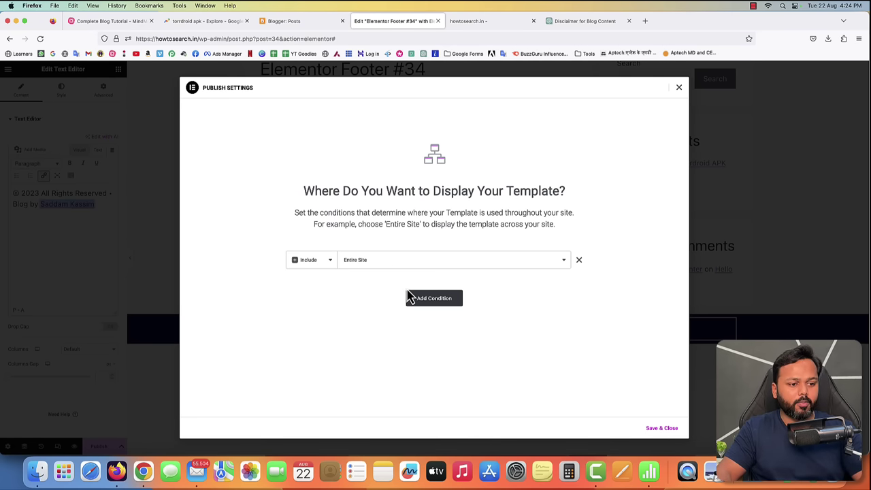
left_click(659, 430)
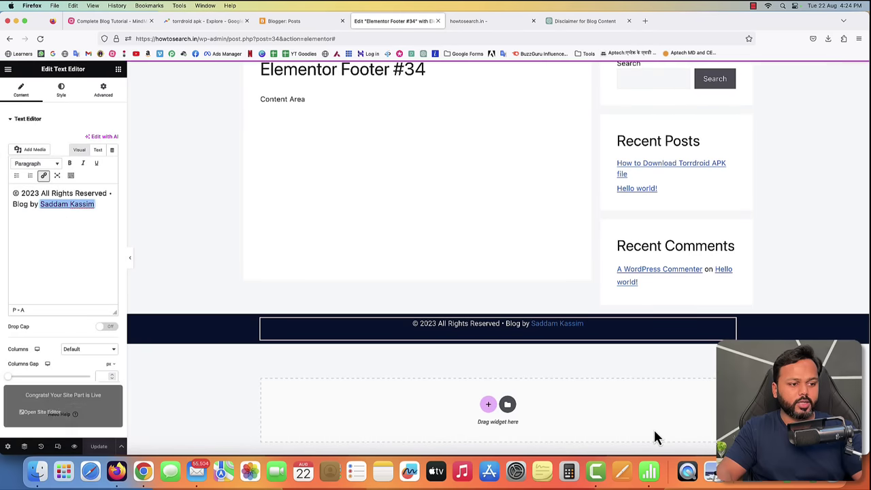
left_click(483, 20)
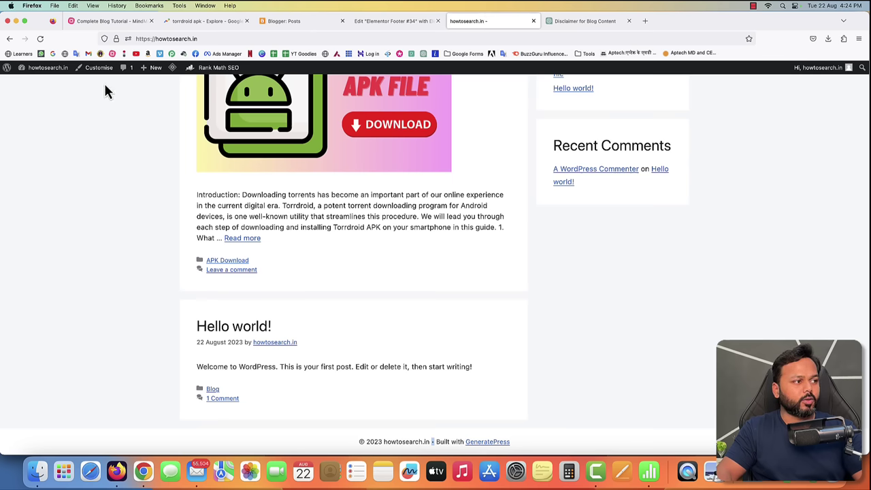
Step: Reload howtosearch.in to check the new navy footer, then go back to the Footer #34 editor
left_click(40, 39)
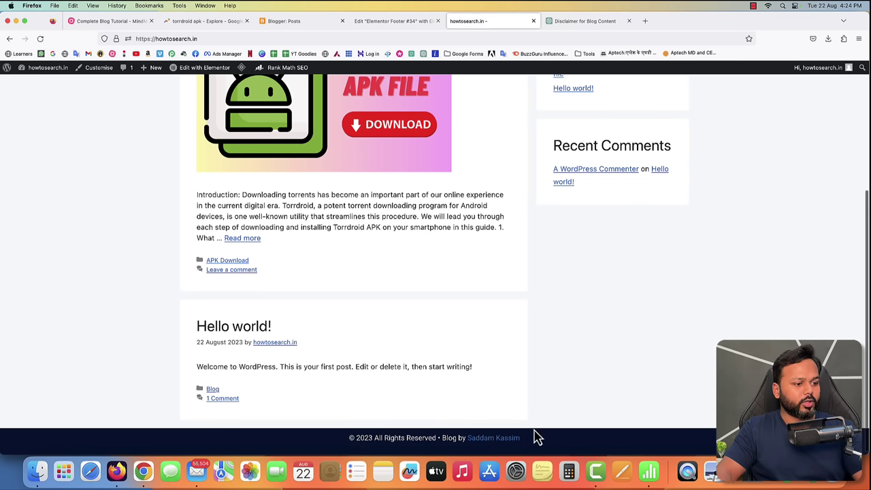
scroll(548, 443, "down", 1)
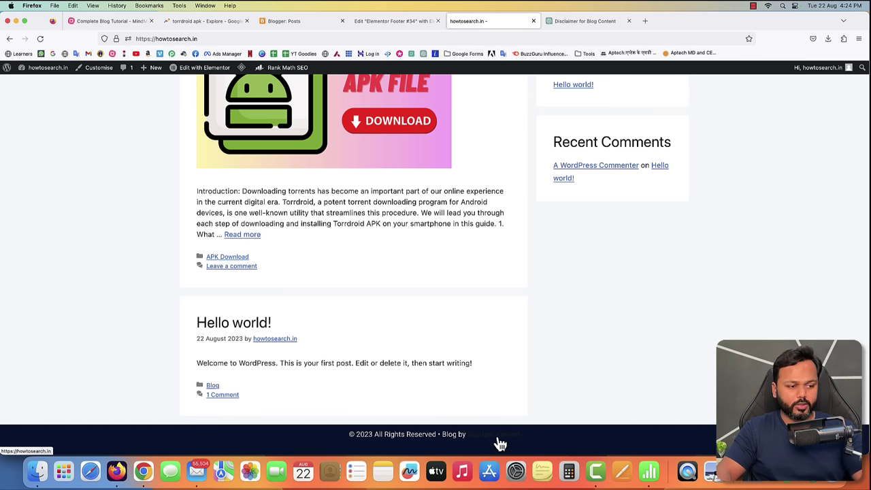
left_click(393, 25)
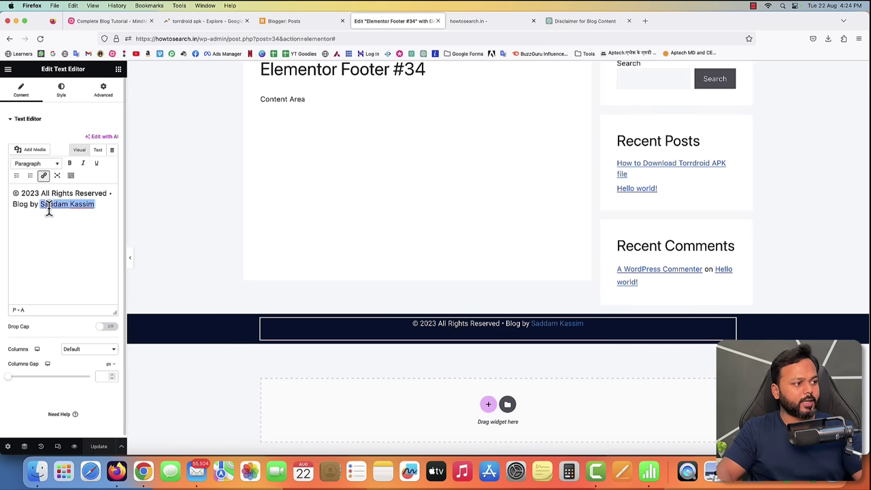
Step: Colour the author's name in the copyright line yellow and save the footer
left_click(71, 177)
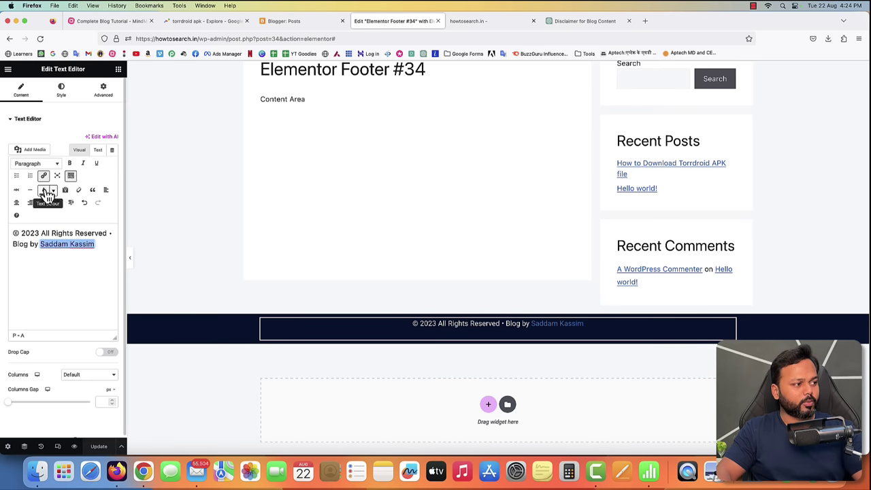
left_click(55, 192)
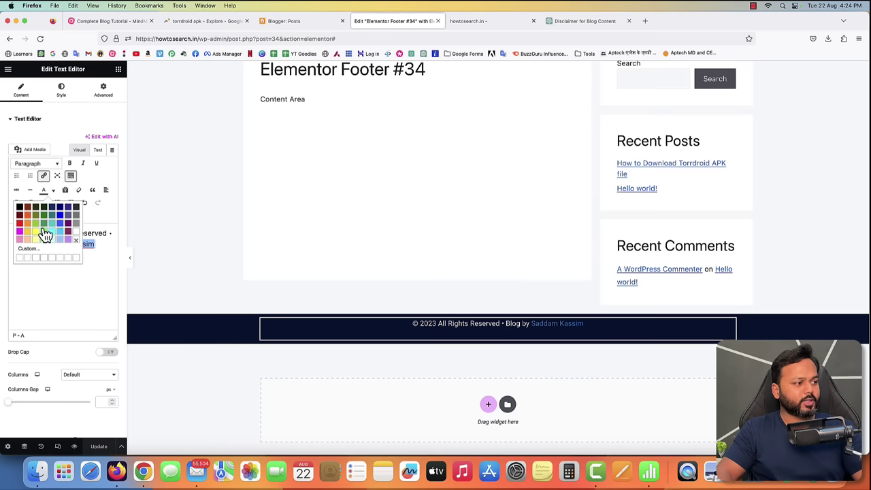
left_click(36, 231)
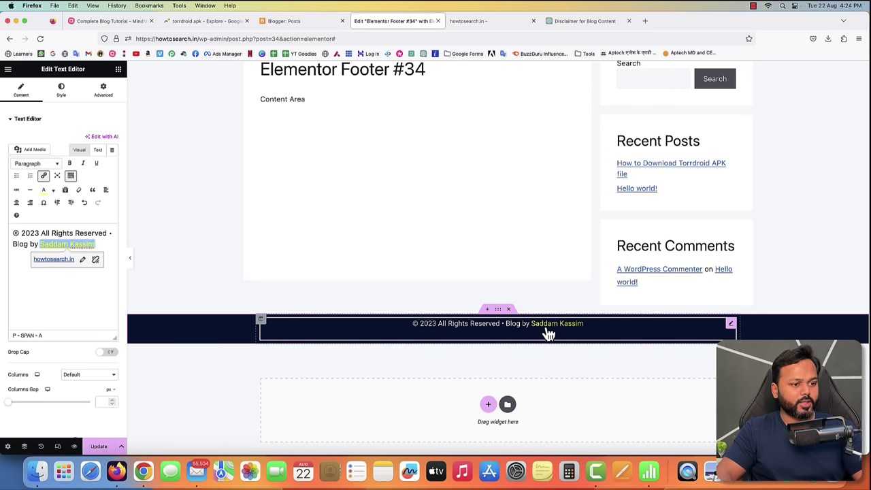
left_click(35, 290)
left_click(97, 446)
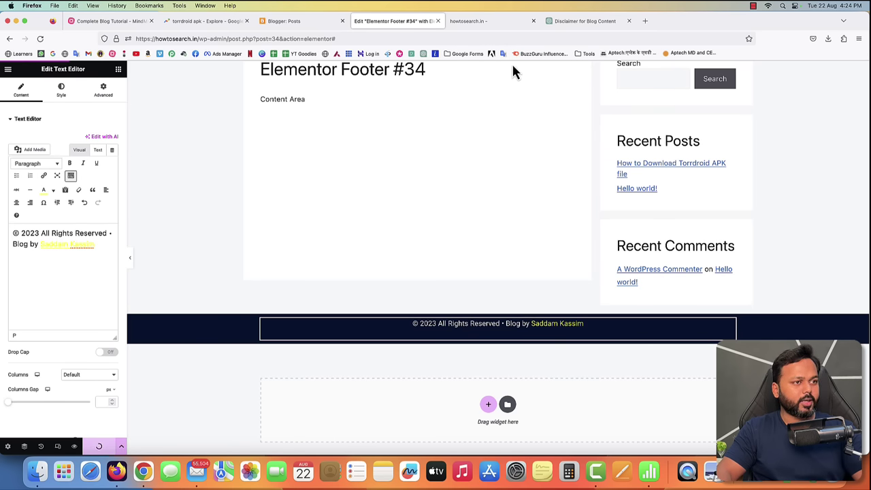
Step: Reload the live howtosearch.in page to check the yellow linked name in the footer
left_click(469, 20)
left_click(40, 39)
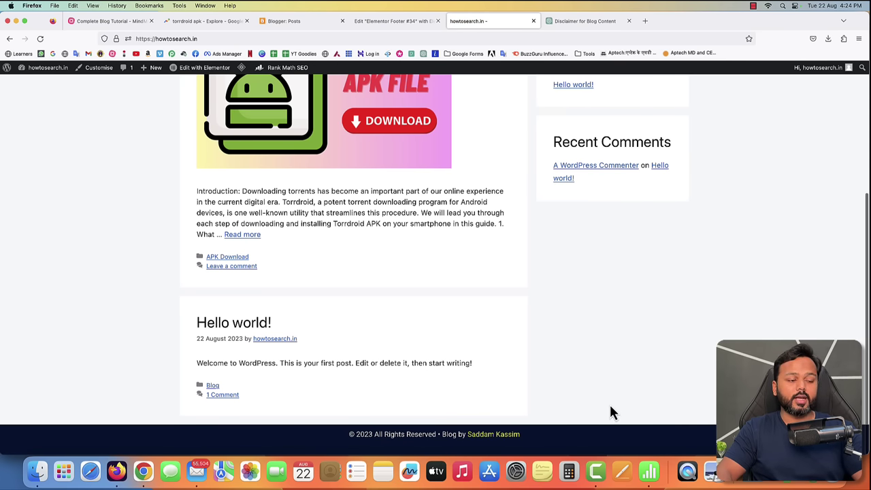
scroll(637, 380, "up", 5)
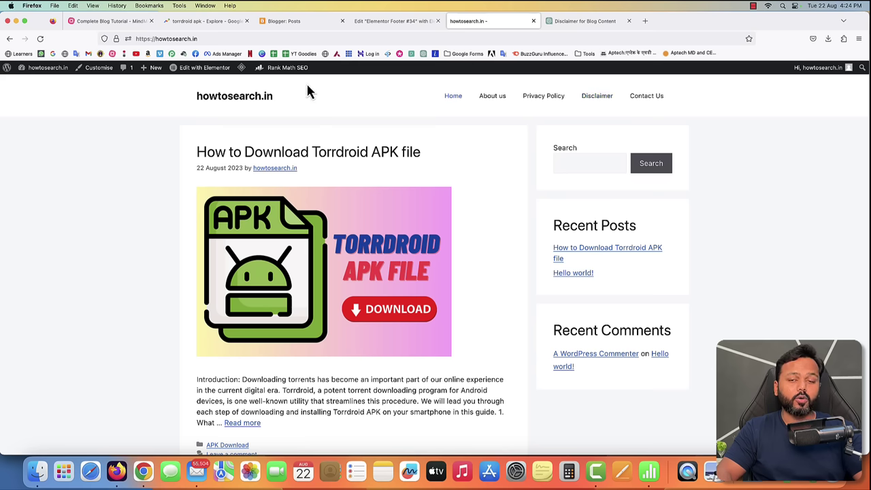
Step: Exit the Elementor editor from Footer #34 back to its WordPress Edit Template page
left_click(390, 21)
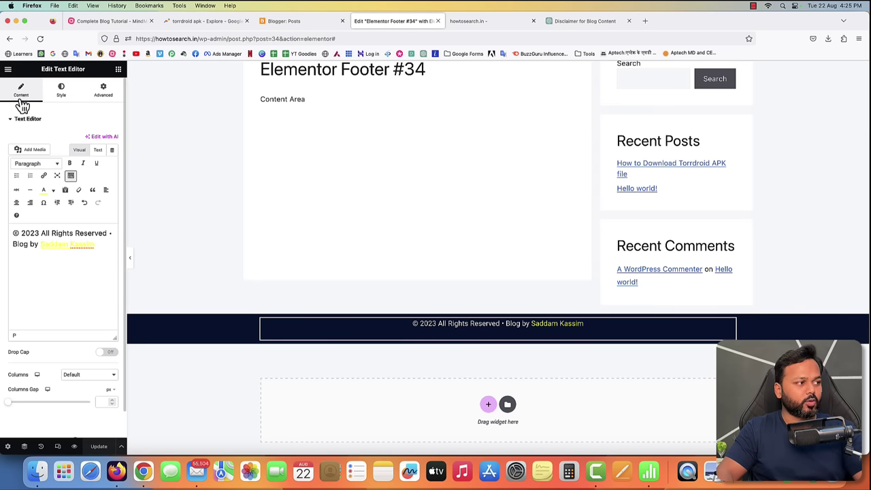
left_click(9, 70)
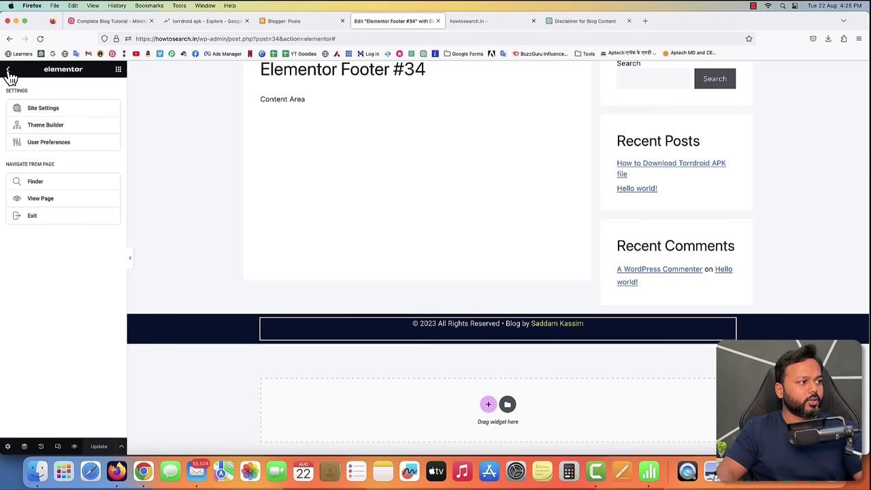
left_click(41, 215)
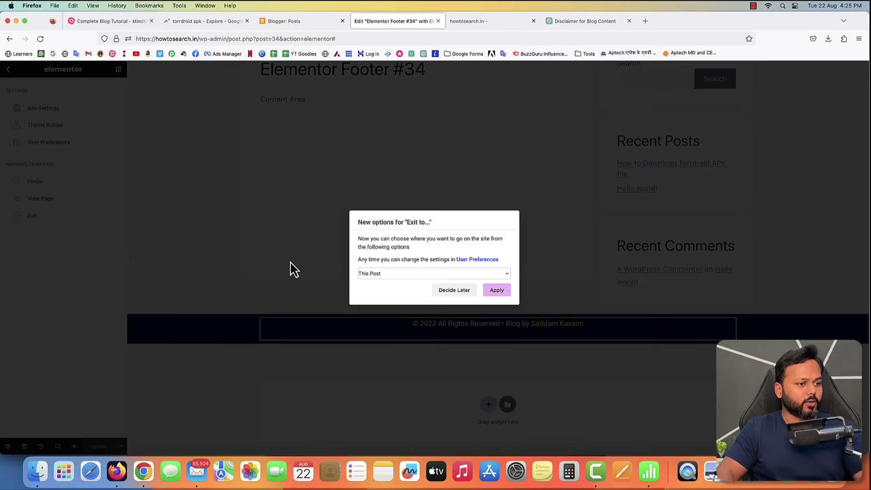
left_click(502, 293)
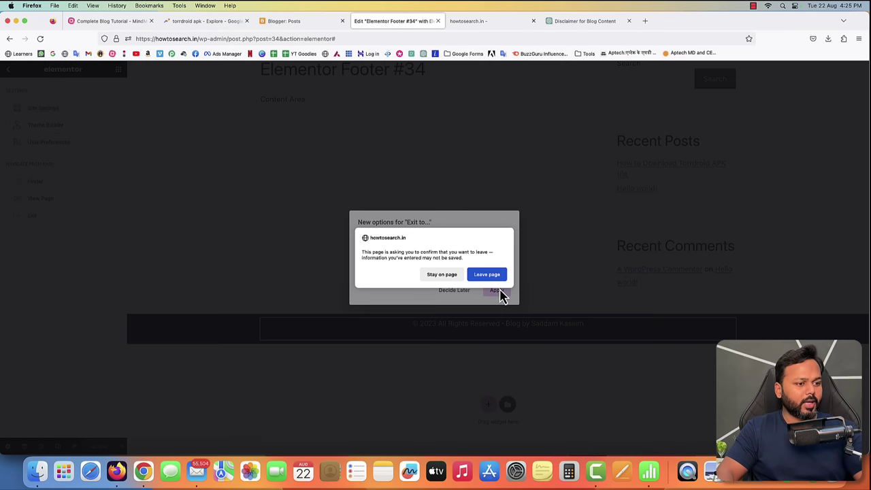
left_click(444, 276)
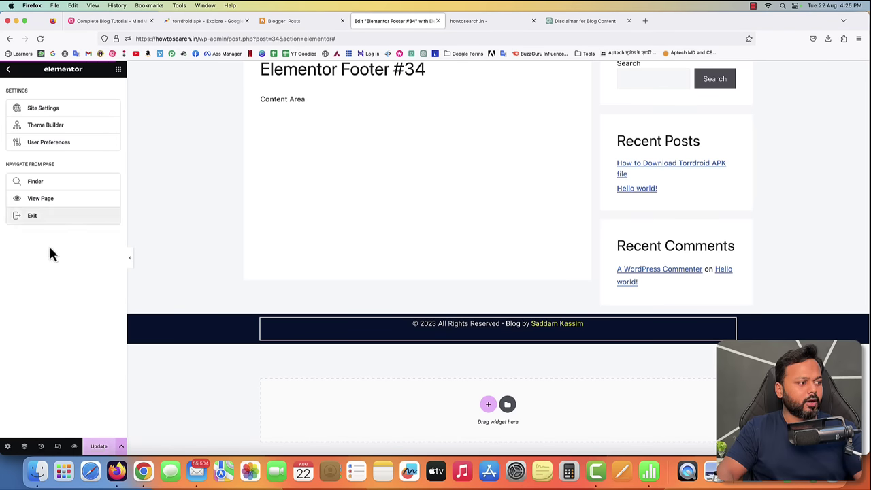
left_click(53, 217)
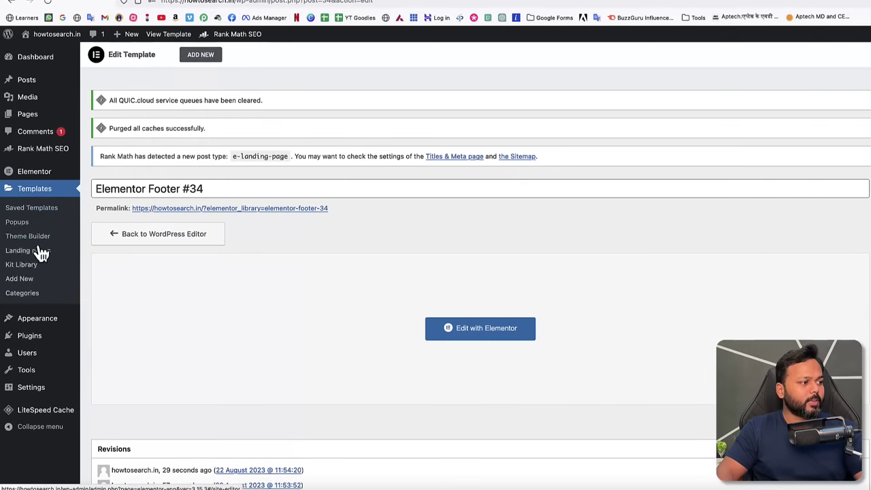
Step: Create a new header template from the Theme Builder, skipping the ready-made header designs
left_click(24, 237)
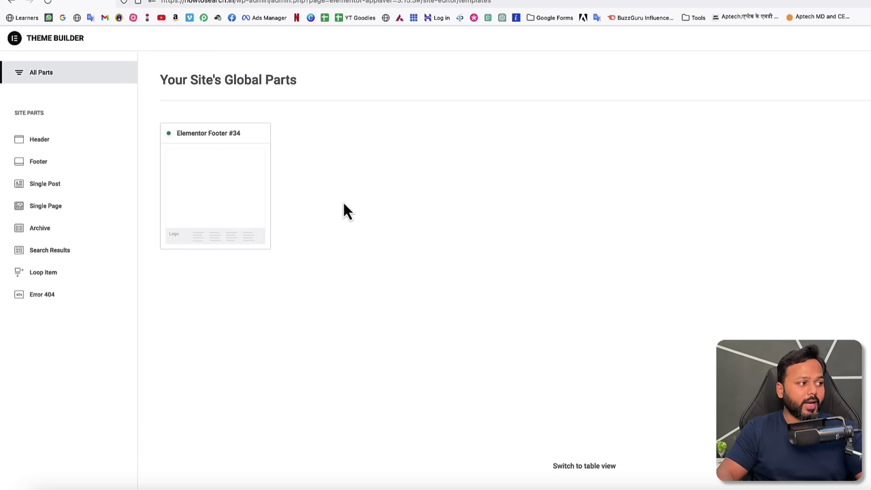
left_click(118, 142)
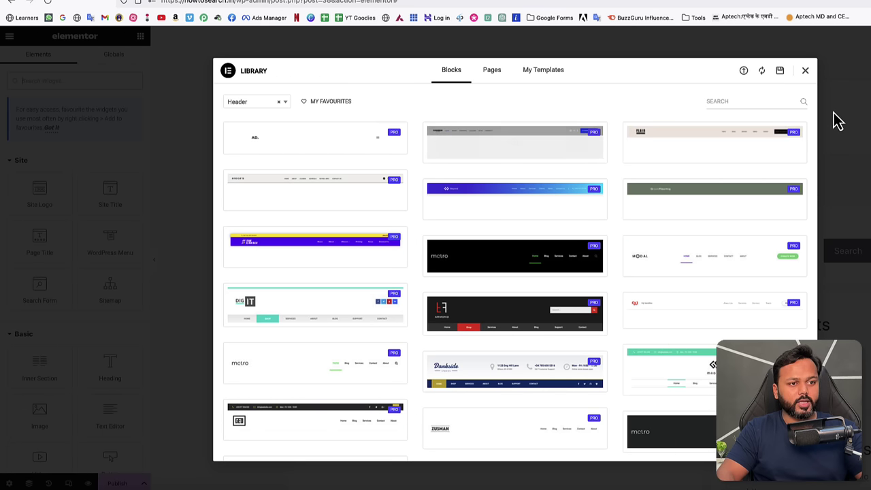
left_click(806, 74)
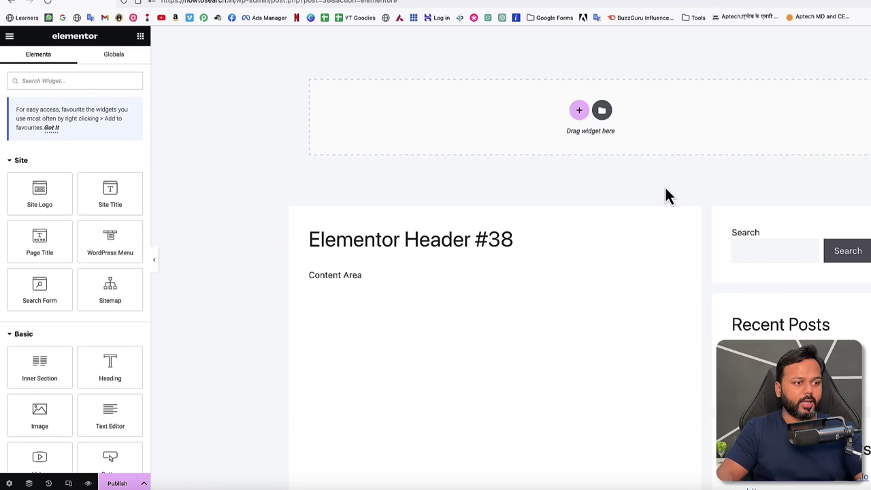
Step: Add a single-column section holding a two-column inner section, with an Image widget in the left column
left_click(579, 111)
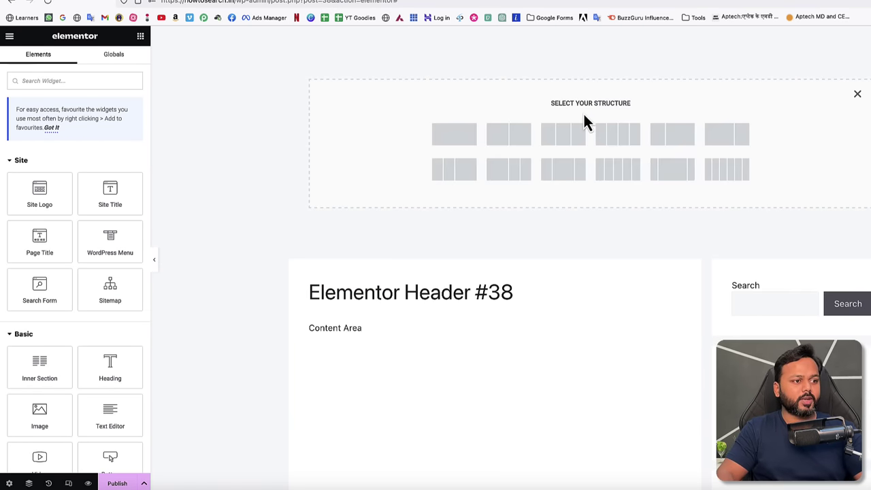
left_click(450, 139)
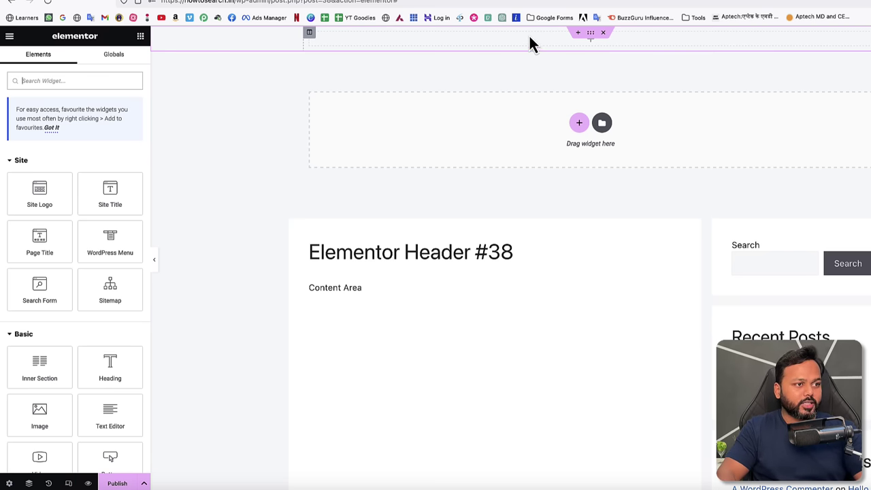
scroll(76, 242, "down", 3)
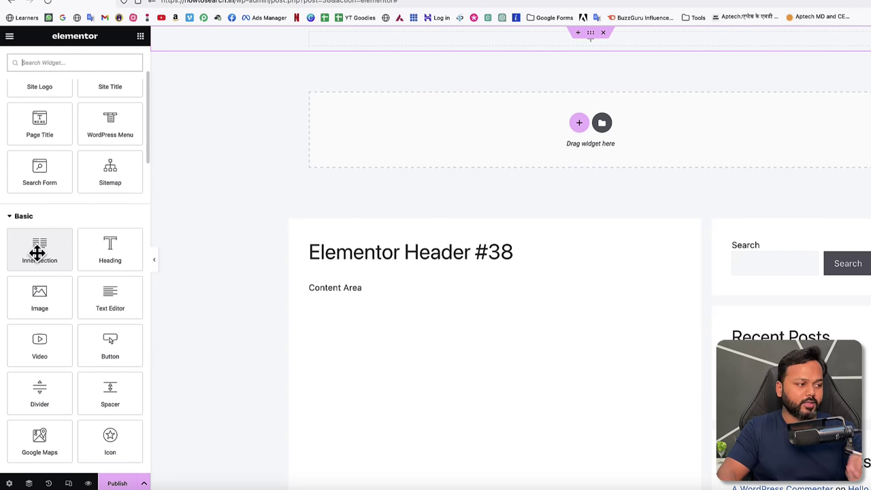
left_click_drag(18, 254, 391, 44)
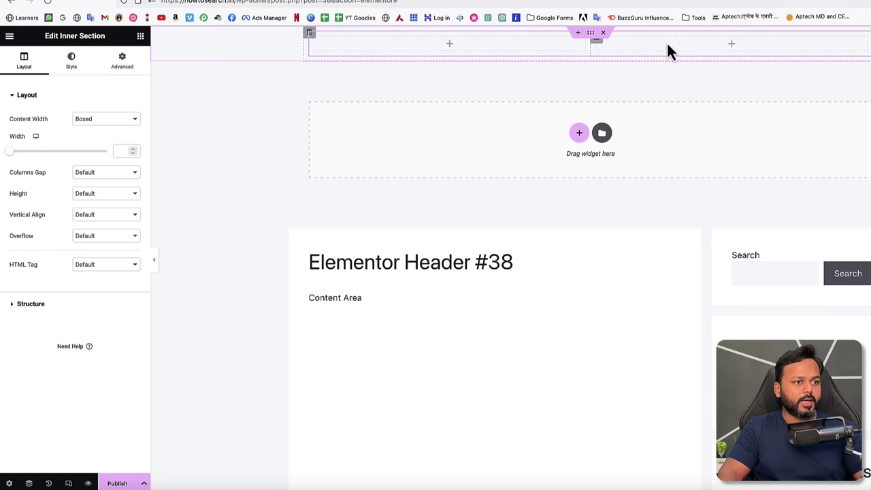
left_click(450, 45)
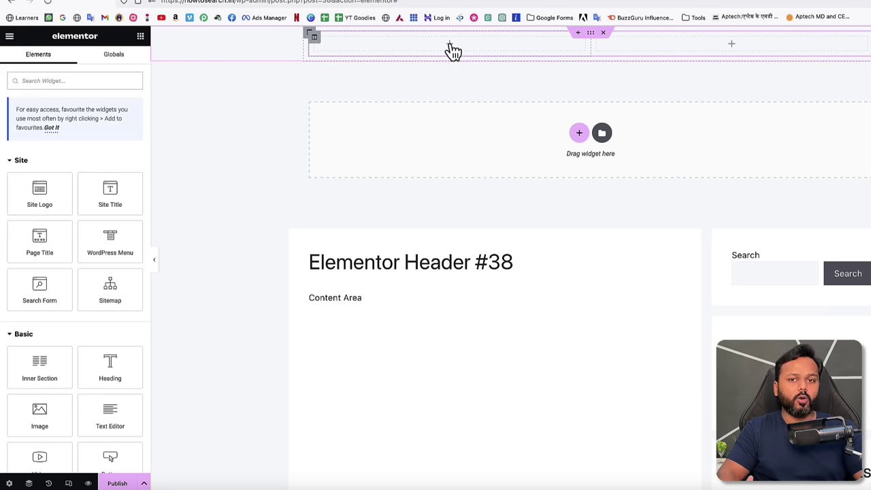
scroll(64, 297, "down", 3)
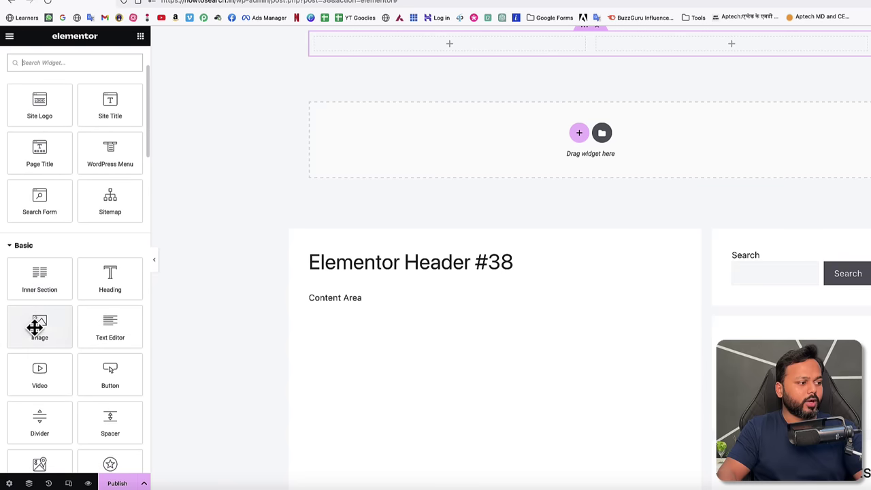
left_click_drag(35, 328, 420, 48)
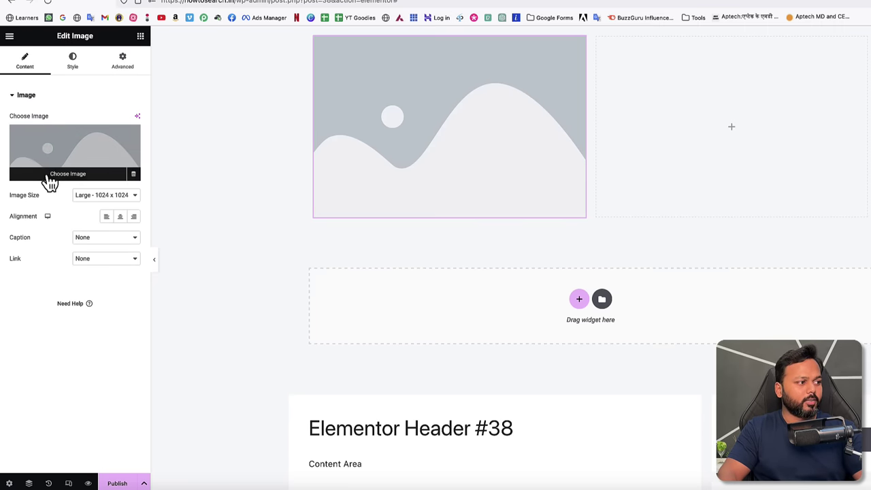
Step: Set the left-column image to the CCleaner logo from the Media Library
left_click(66, 179)
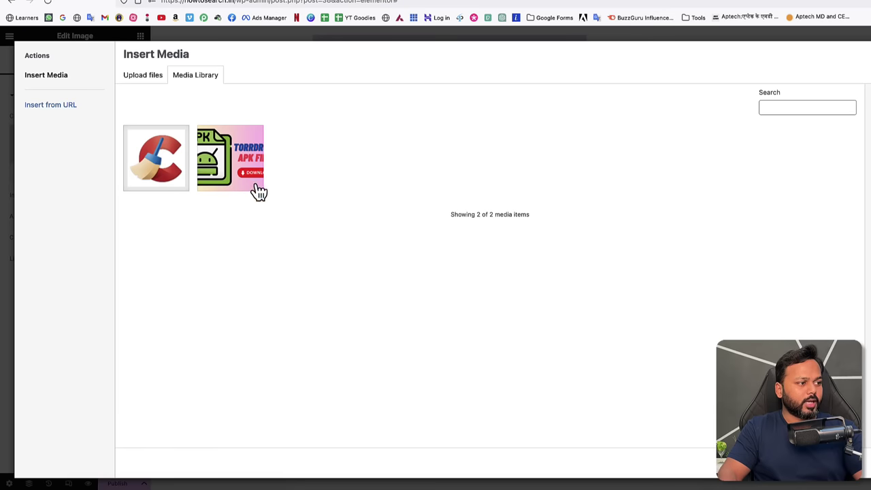
left_click(159, 170)
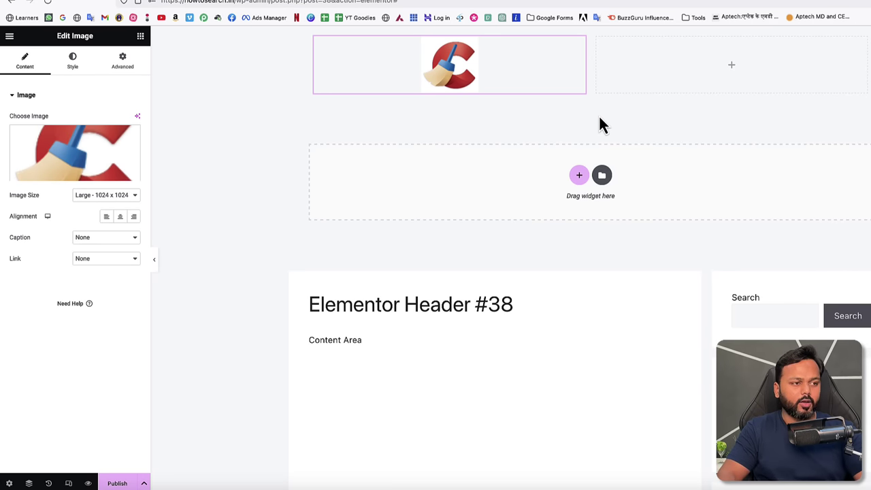
left_click(734, 68)
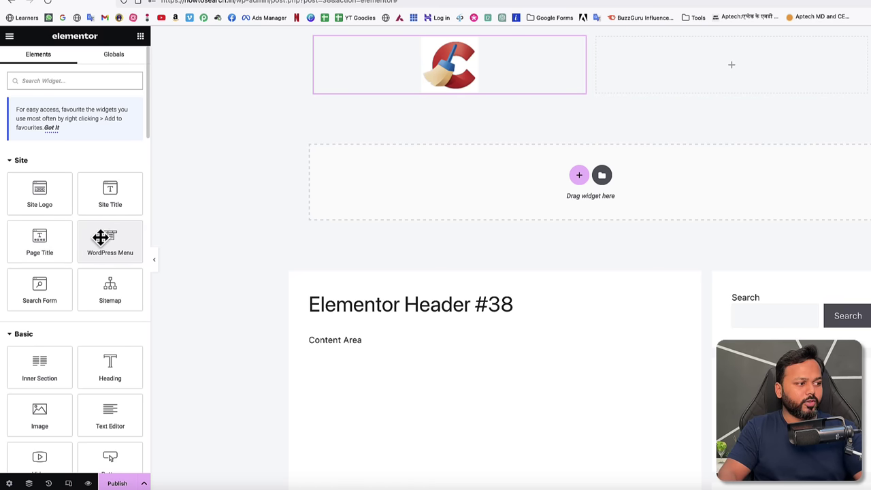
Step: Put a WordPress Menu widget showing Main menu in the header's right column
left_click_drag(101, 237, 704, 75)
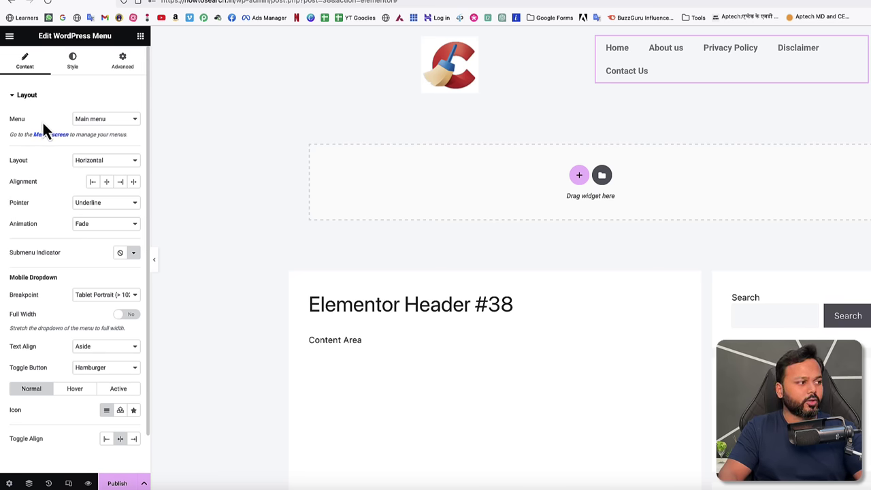
left_click(107, 120)
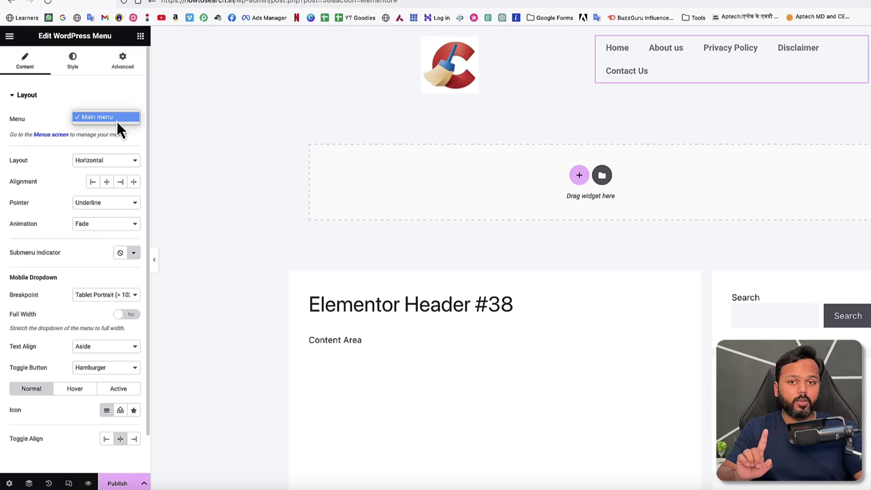
left_click(117, 120)
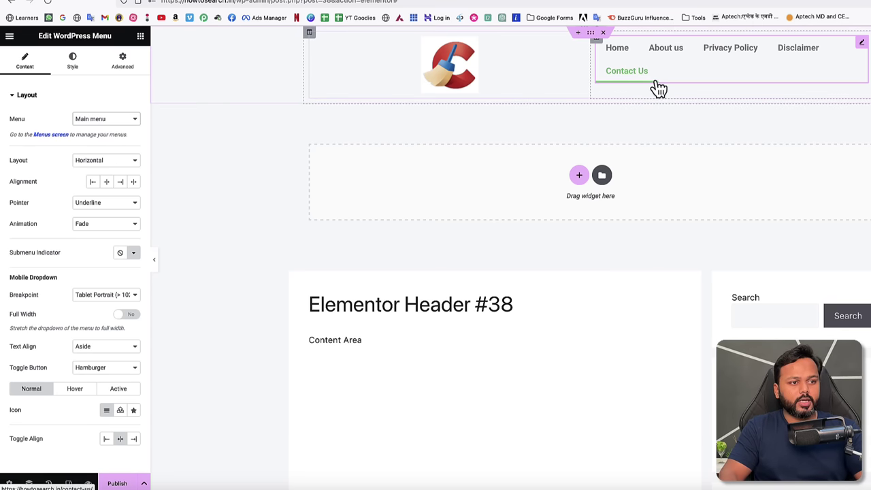
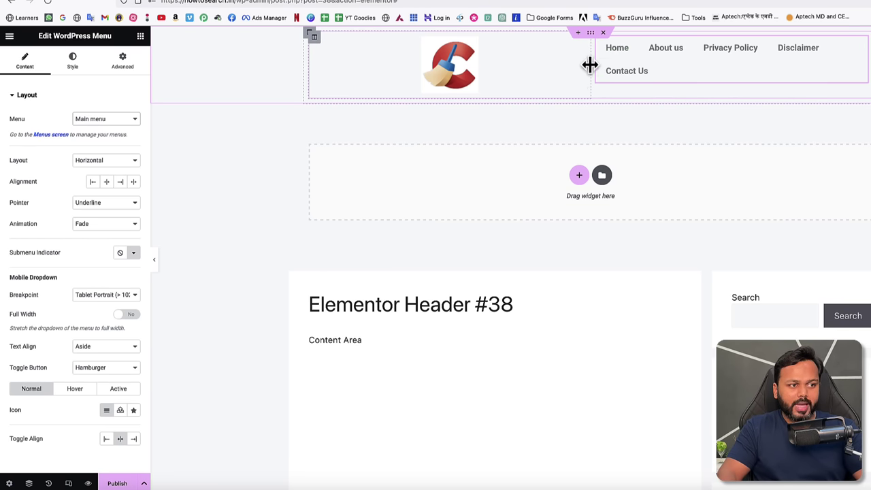
Step: Drag the column divider left so the Main menu fits on one row beside the logo
left_click_drag(591, 66, 343, 54)
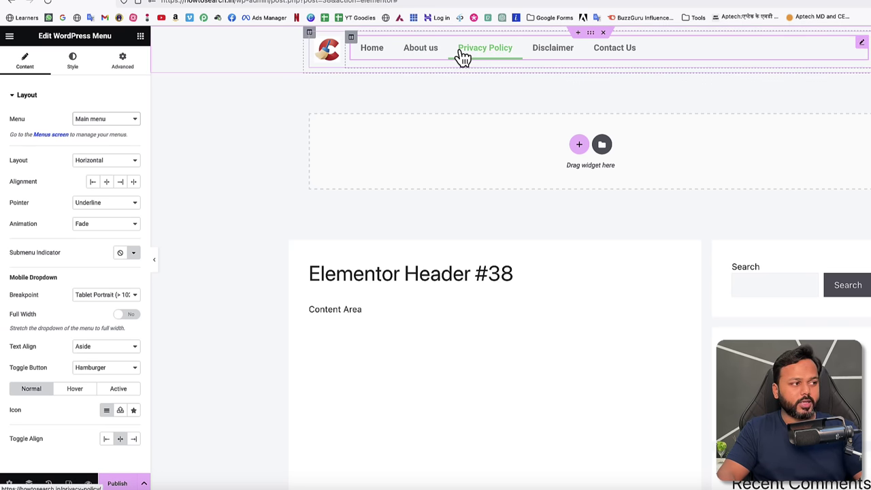
left_click_drag(40, 37, 113, 38)
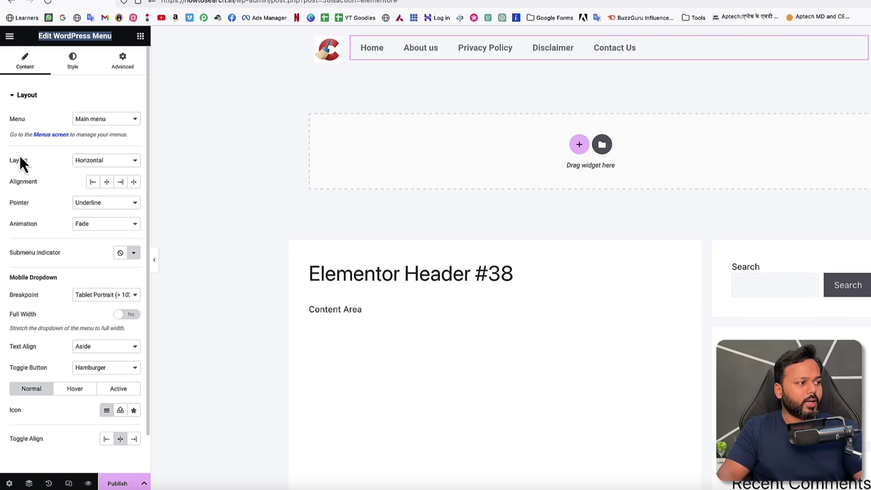
Step: Compare Right, Center, Left and Stretch menu alignments, finishing with Right alignment
left_click(121, 183)
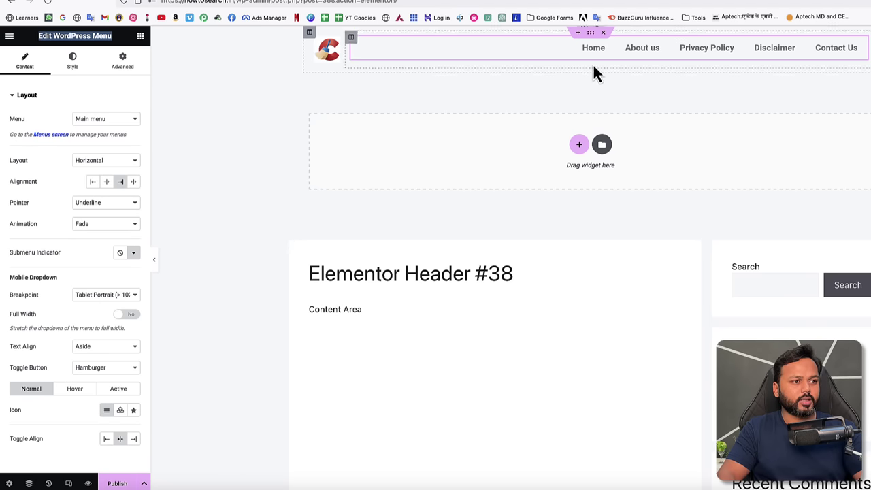
left_click(106, 182)
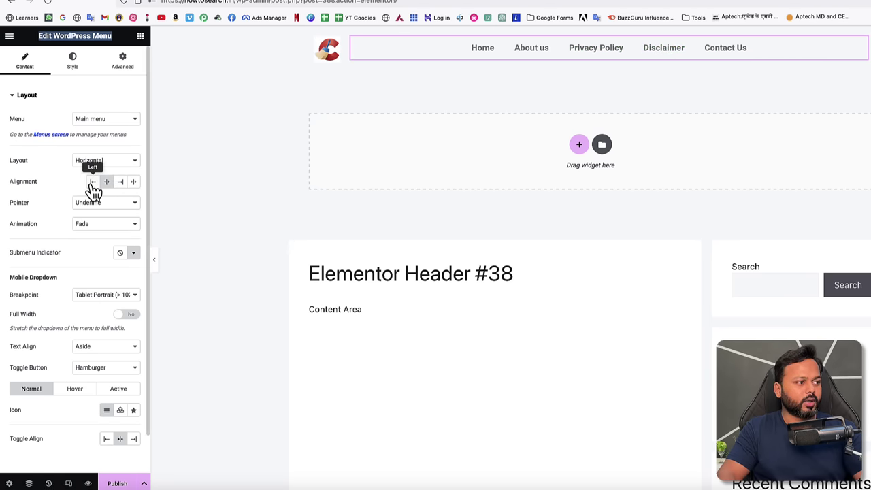
left_click(93, 181)
left_click(134, 183)
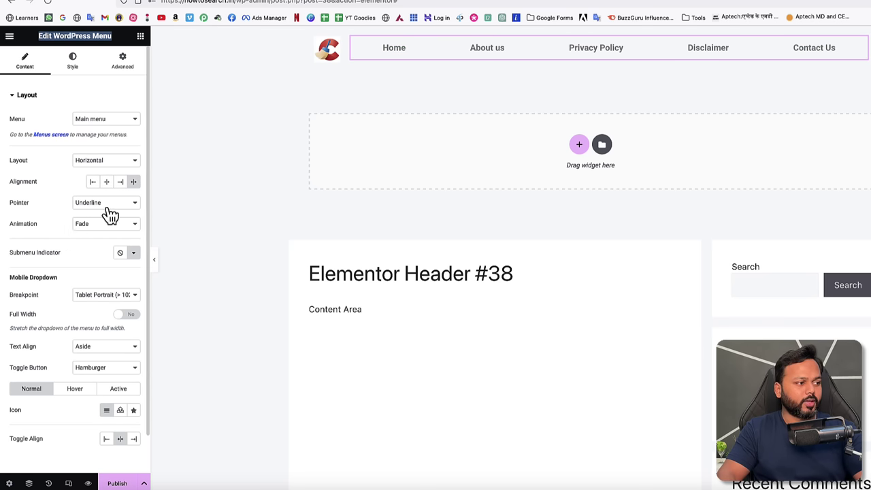
left_click(121, 182)
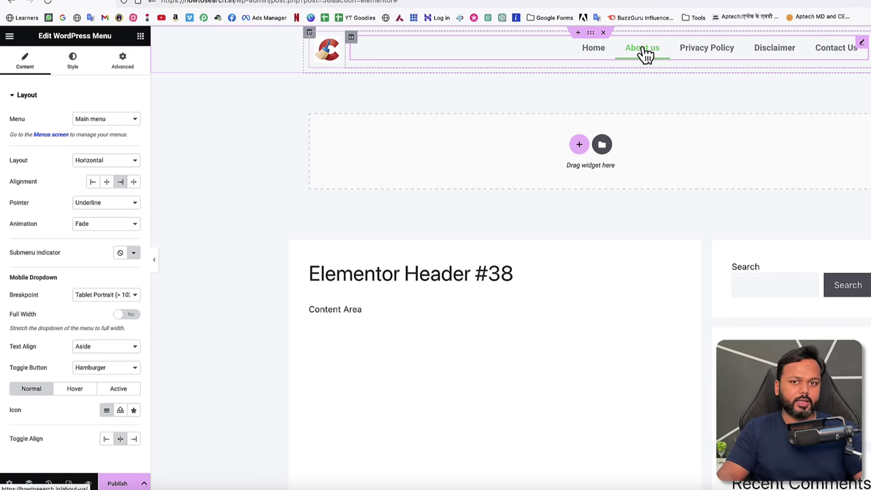
Step: Try Overline and Double Line pointers, then set the menu pointer to Framed and show Style settings
left_click(115, 204)
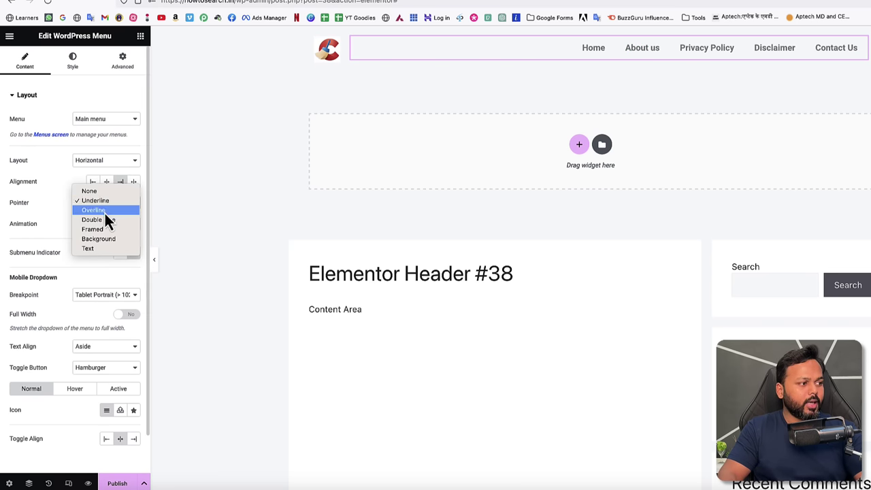
left_click(105, 211)
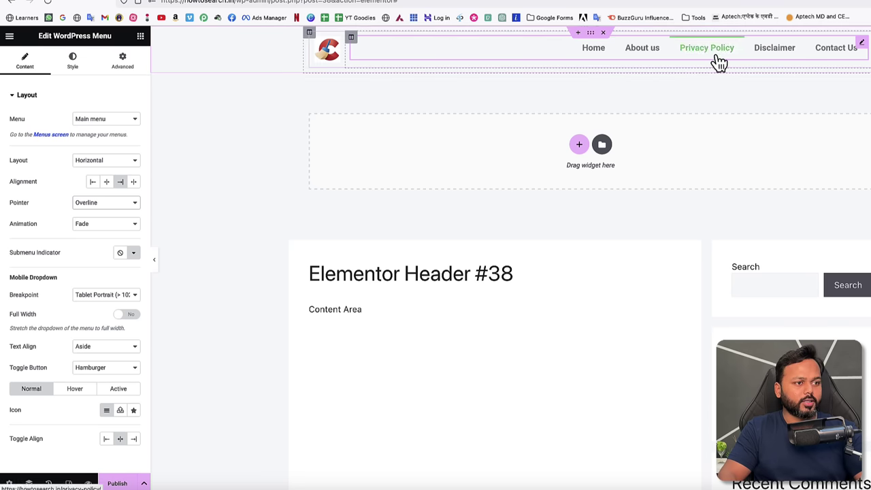
left_click(105, 204)
left_click(107, 210)
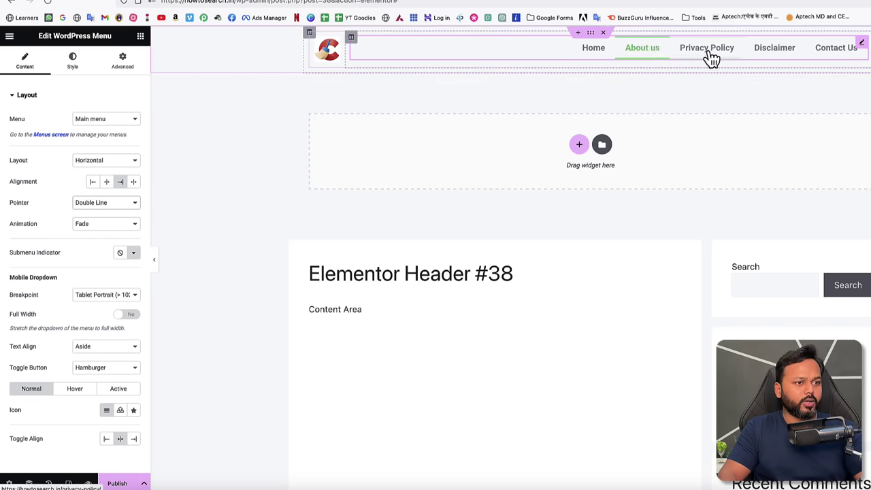
left_click(100, 204)
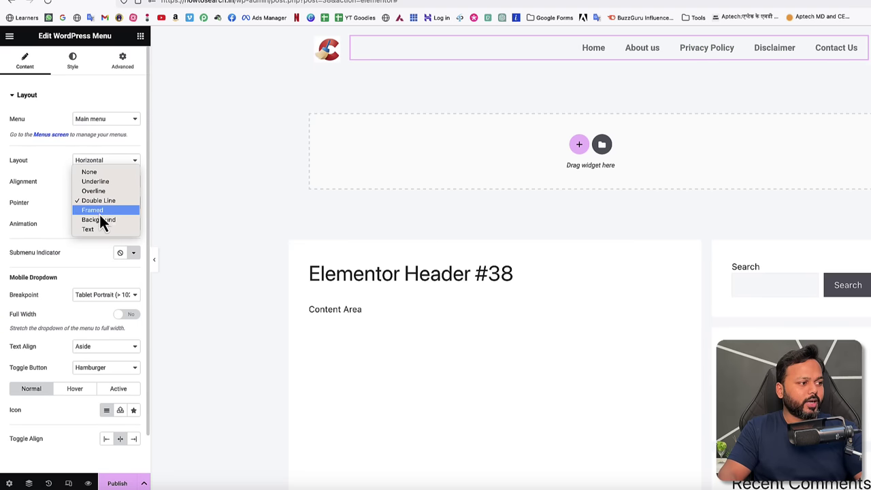
left_click(100, 210)
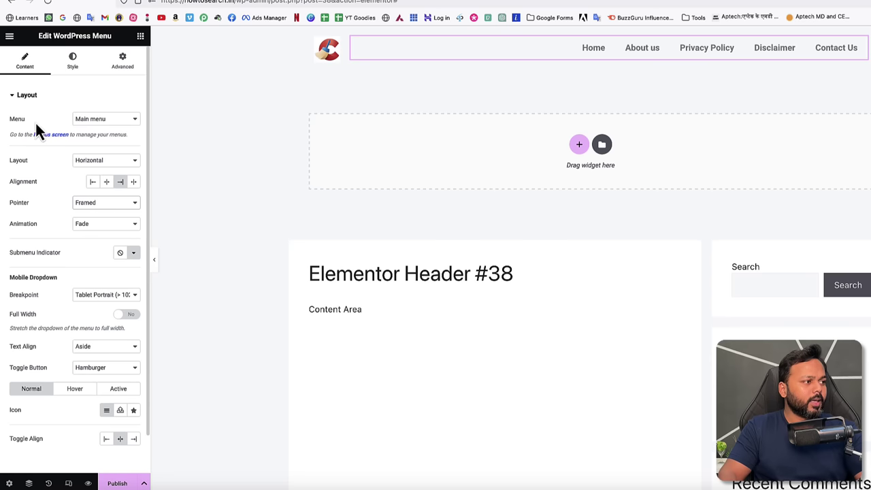
left_click(73, 62)
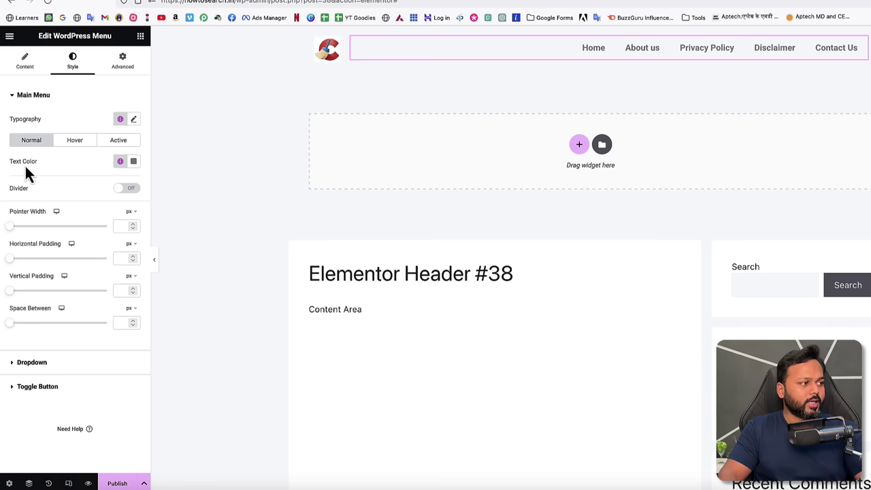
Step: Set the menu text colour to near-black #272727
left_click(134, 161)
left_click_drag(97, 241, 66, 276)
left_click(43, 188)
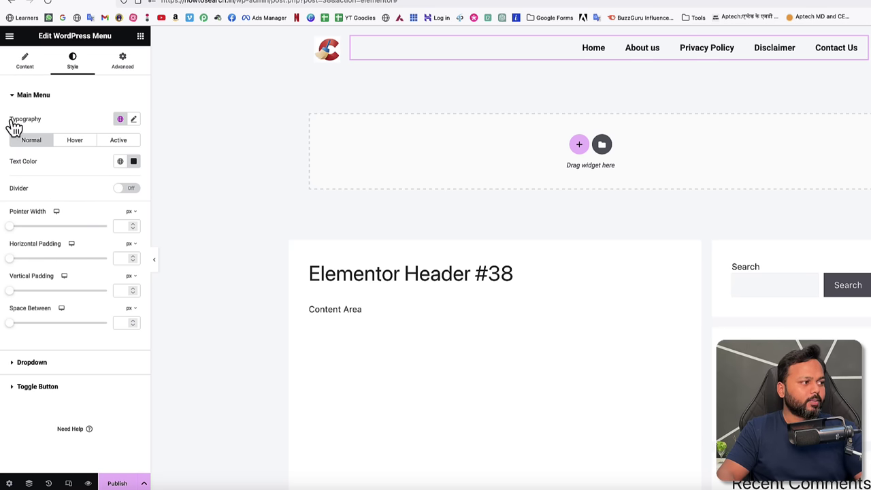
left_click_drag(9, 120, 42, 128)
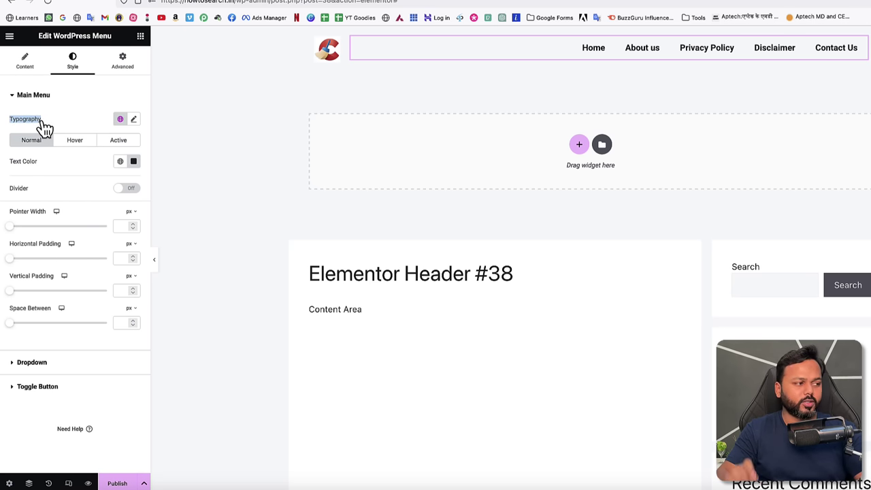
Step: Set the menu typography to Roboto, weight 400 (Normal), size 15 px
left_click(56, 123)
left_click(134, 120)
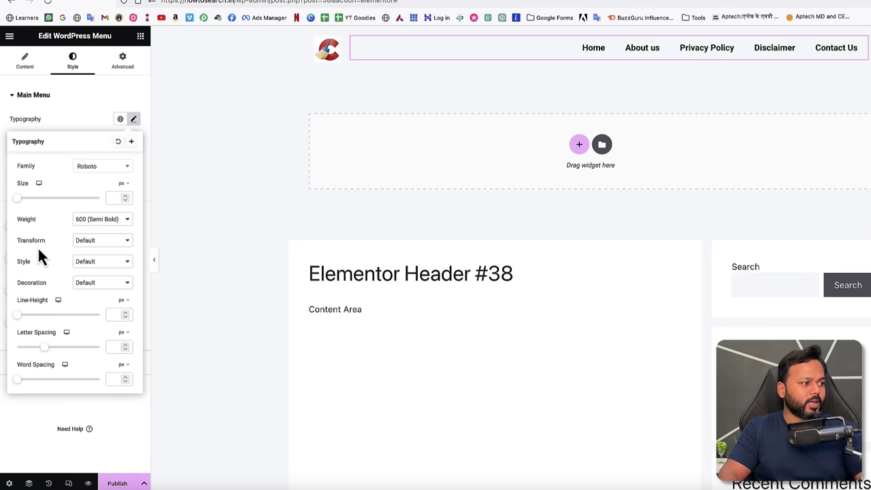
left_click(97, 219)
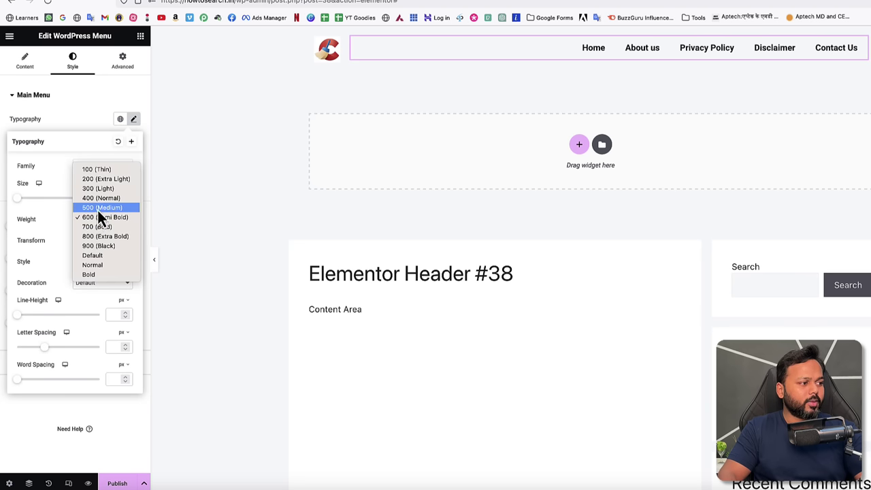
left_click(97, 210)
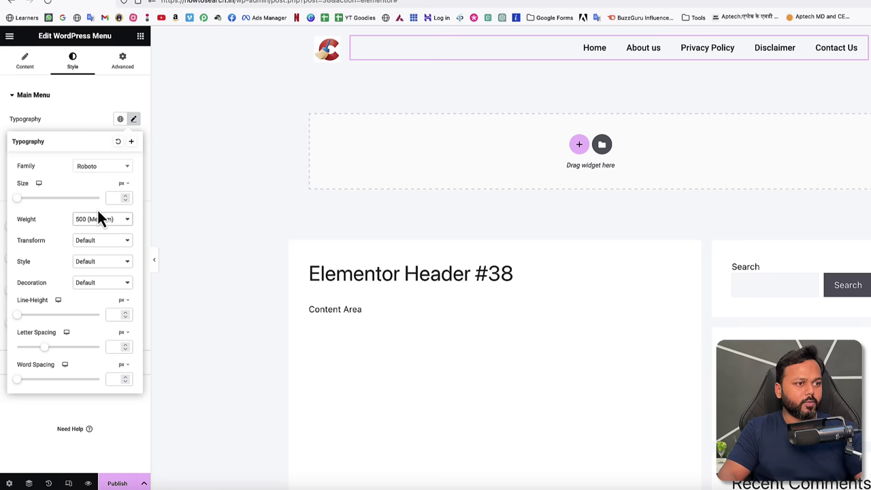
left_click(99, 225)
left_click(94, 210)
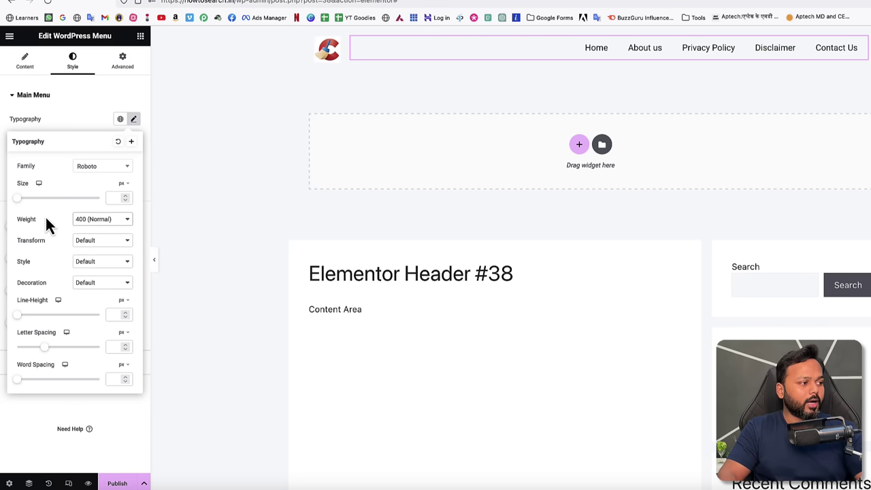
mouse_move(19, 199)
left_mouse_down()
mouse_move(51, 201)
mouse_move(16, 200)
left_mouse_up()
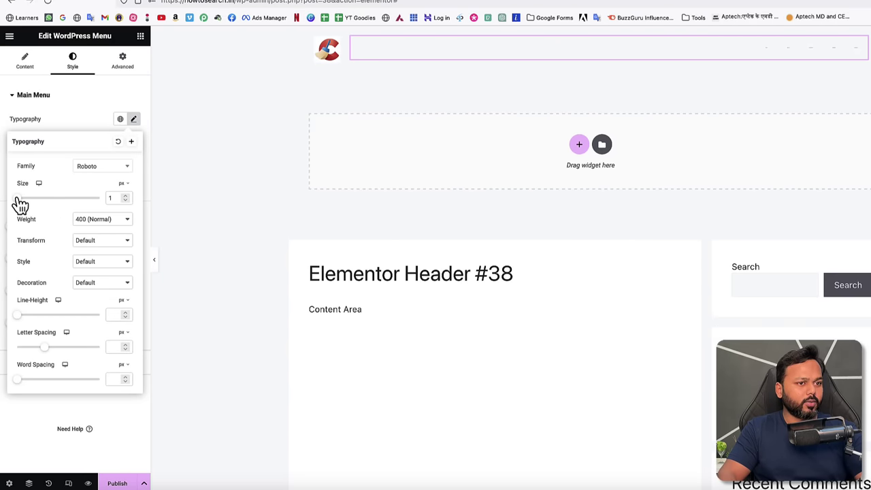
left_click(125, 195)
left_click(126, 195)
left_click(125, 196)
left_click(125, 196)
left_click(126, 196)
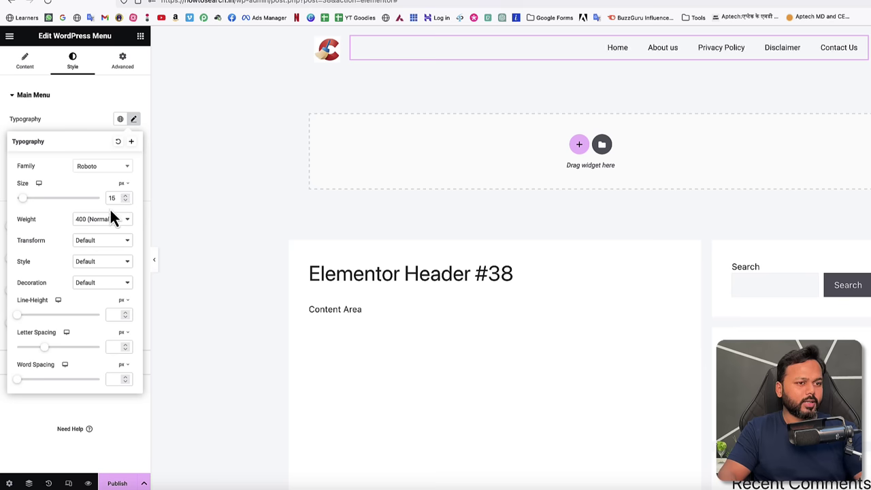
left_click(73, 117)
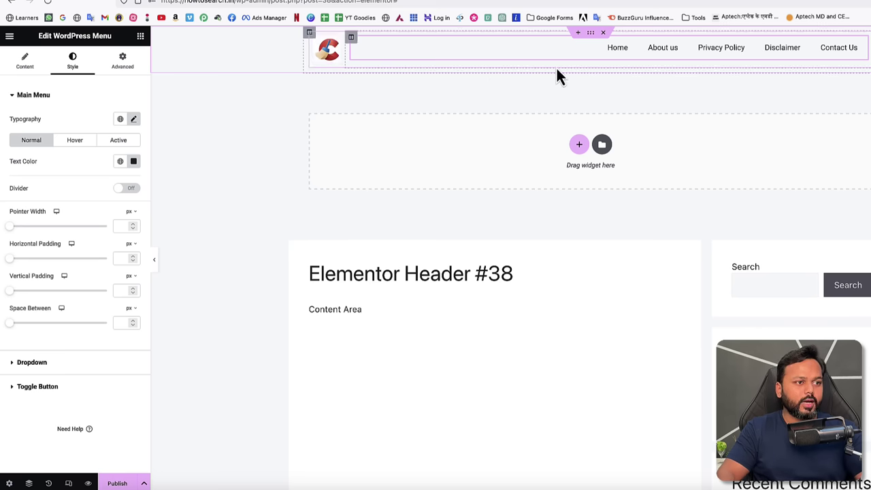
Step: Give the header section a Classic background with colour #FFFFFF
left_click(591, 33)
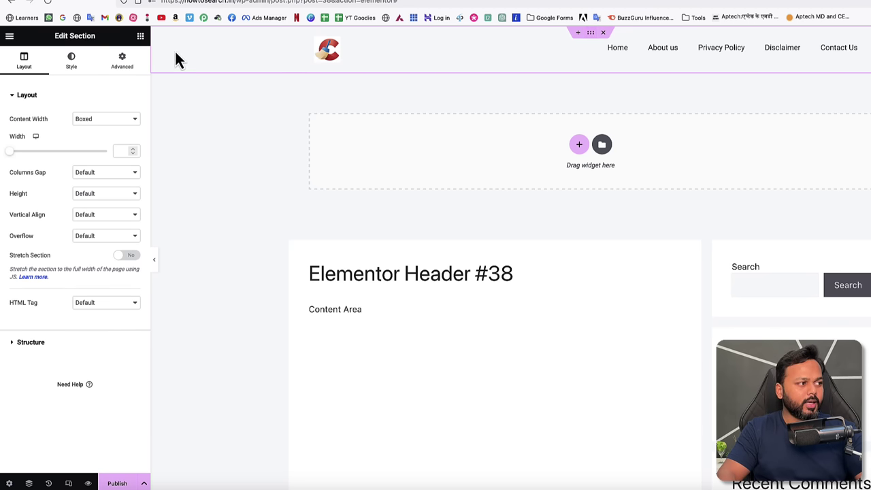
left_click(72, 63)
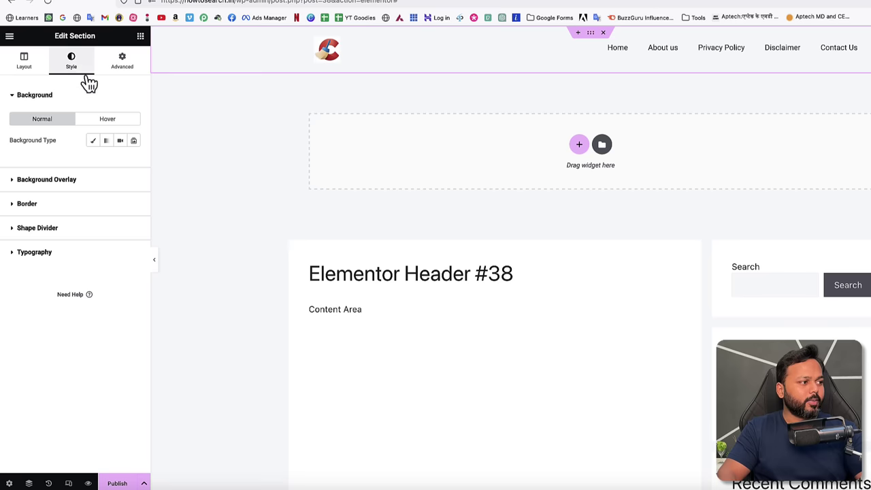
left_click(92, 140)
left_click(134, 162)
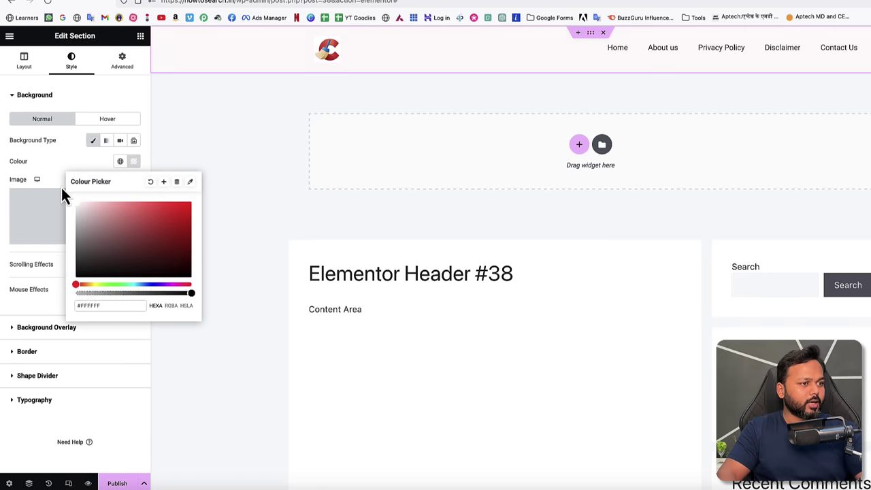
left_click(60, 162)
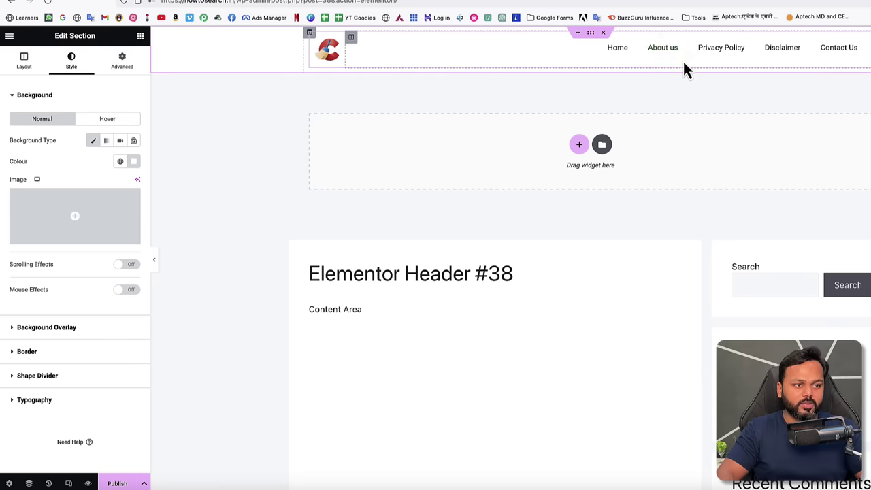
Step: Set the menu column's Vertical Align to Middle, then reselect the header section
left_click(352, 39)
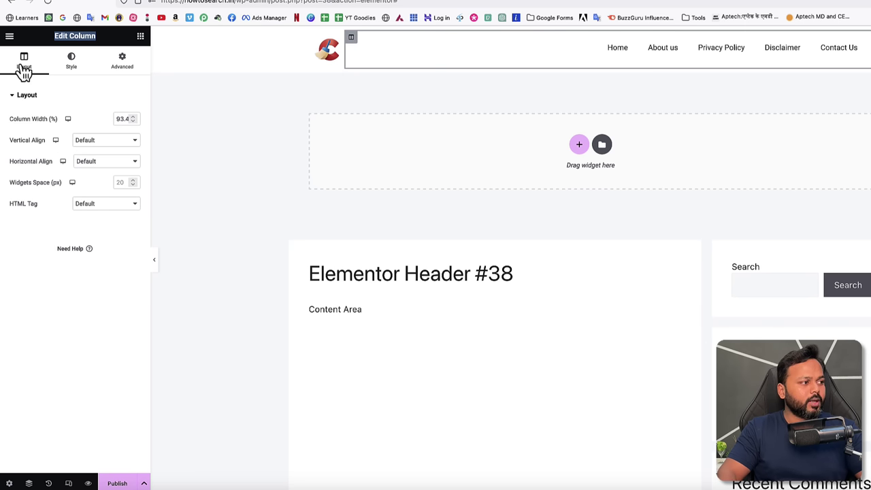
left_click(84, 143)
left_click(89, 157)
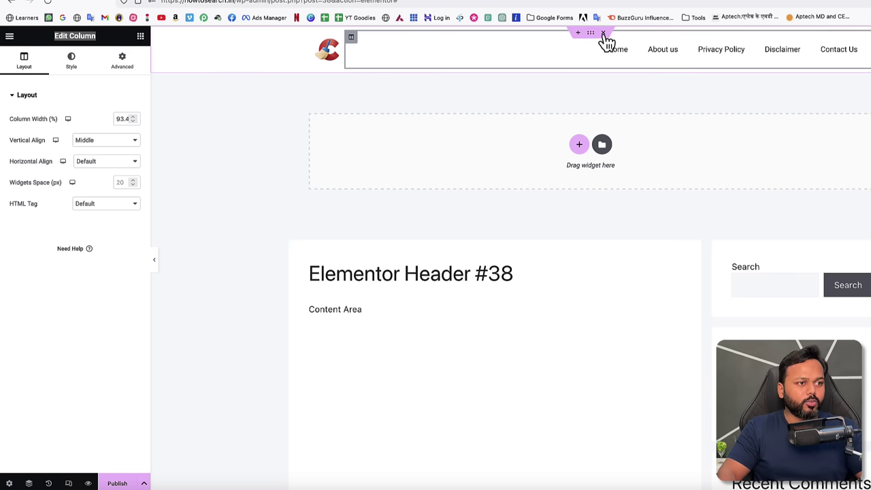
left_click(591, 32)
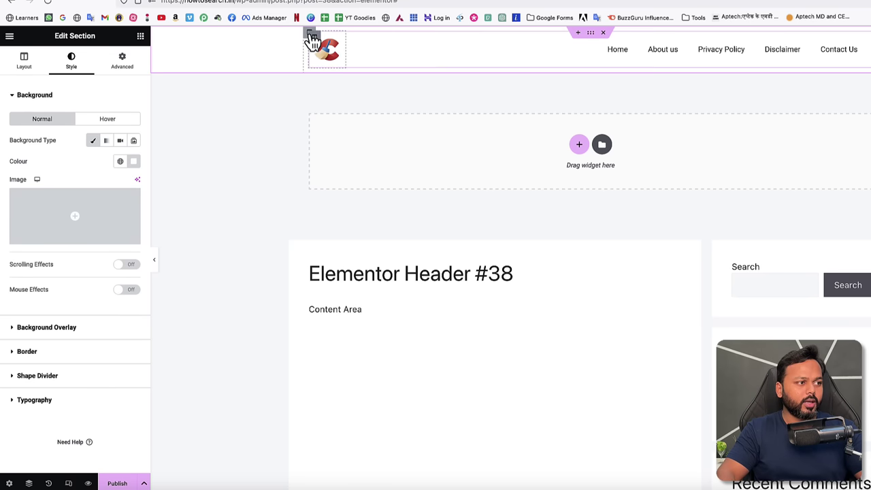
Step: Set the logo column's linked padding to 0 on all sides in the Advanced tab
left_click(309, 35)
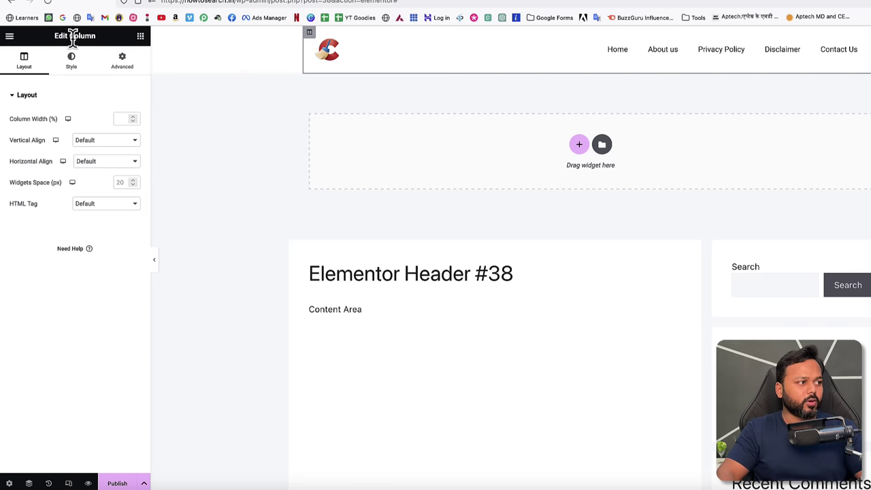
left_click(124, 63)
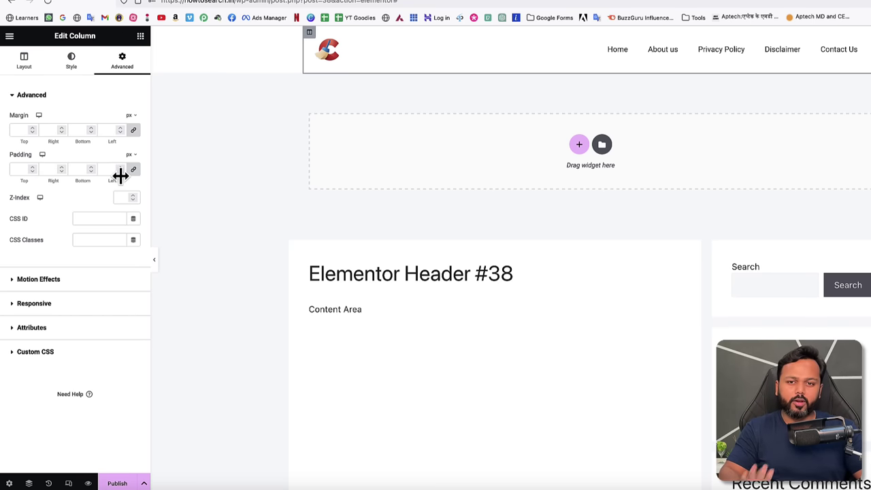
left_click(14, 168)
type("0")
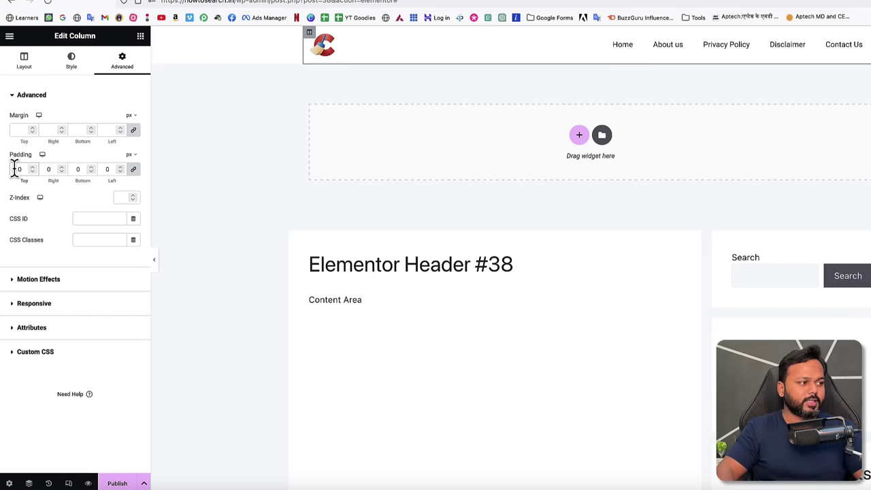